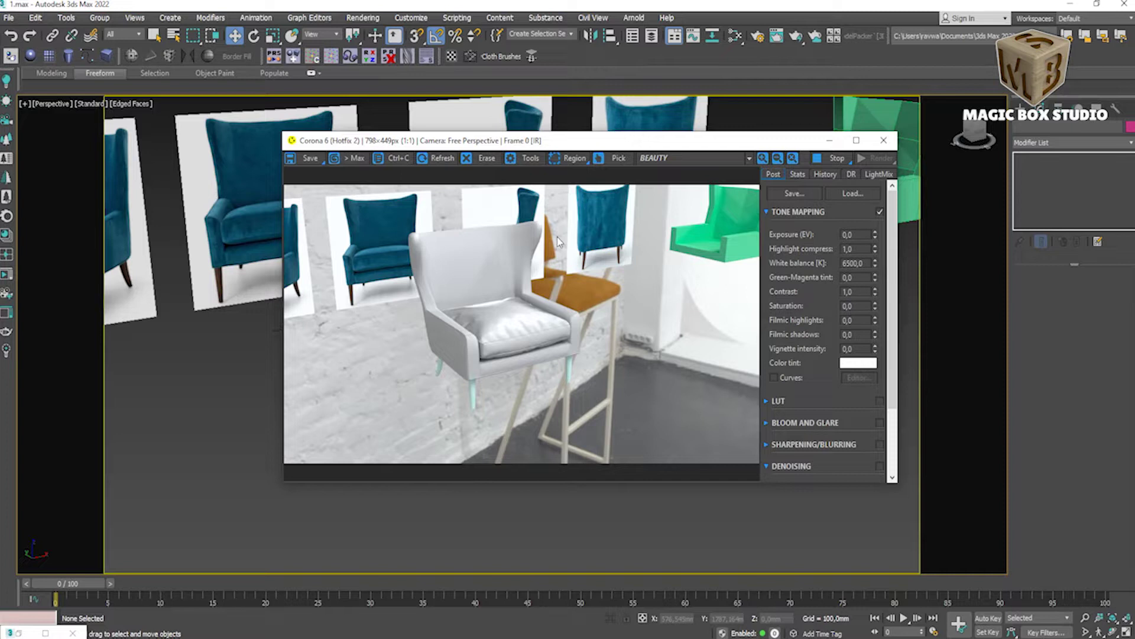
# Step: Close the Corona frame buffer window showing the finished chair render
pyautogui.click(883, 147)
pyautogui.rightClick(972, 628)
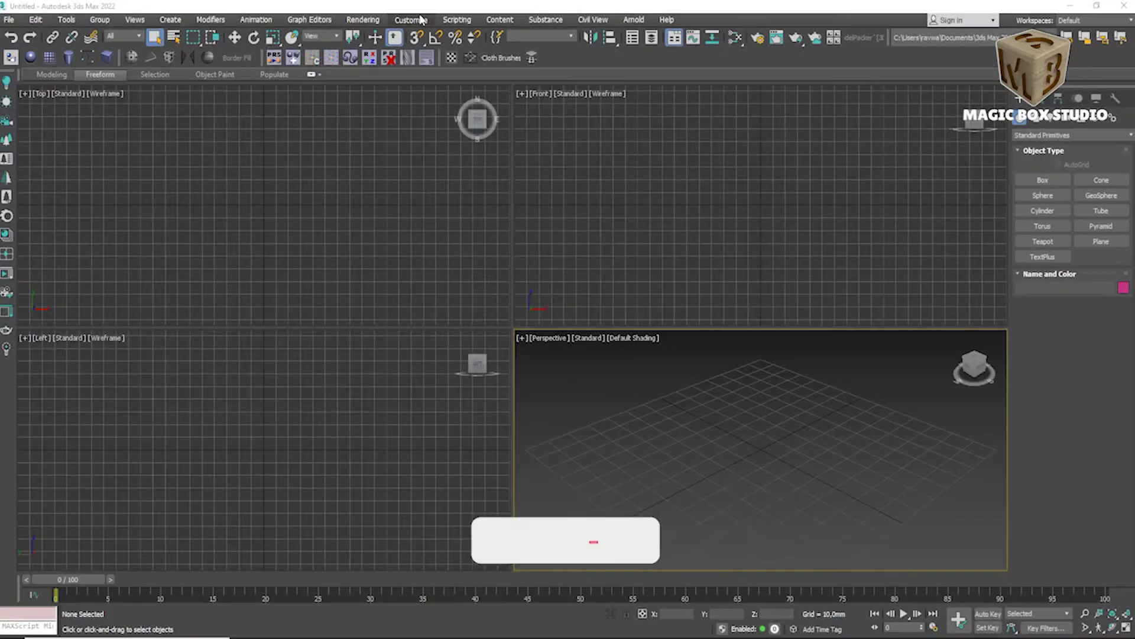
pyautogui.click(476, 20)
# Step: Run the dragNDropReferences11 script
pyautogui.click(499, 173)
pyautogui.rightClick(978, 624)
pyautogui.click(114, 168)
pyautogui.doubleClick(113, 156)
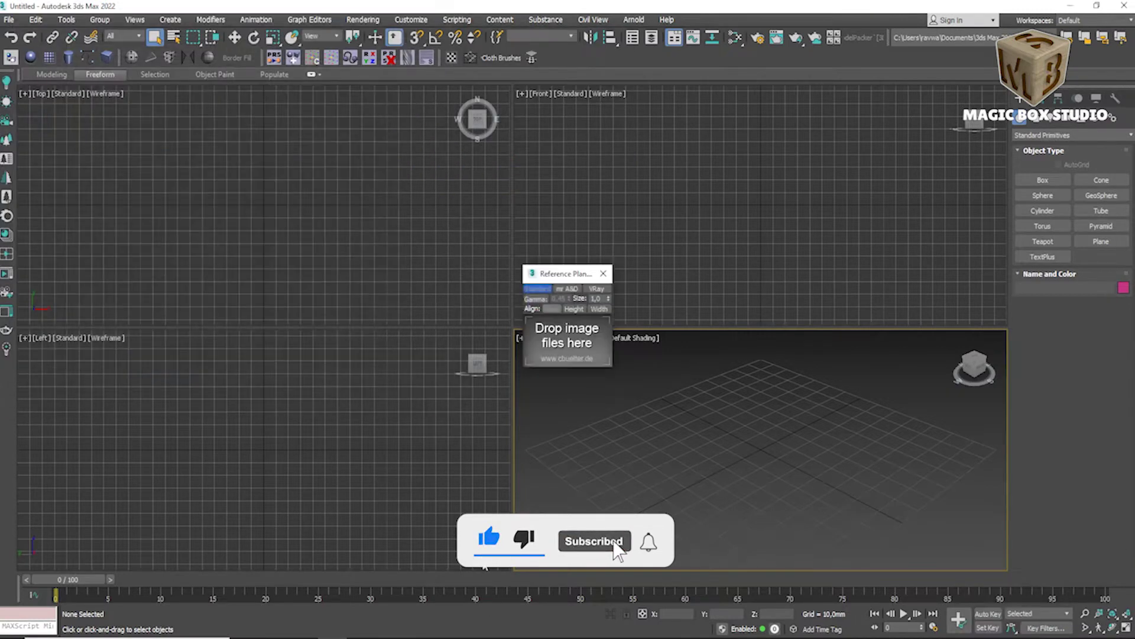
# Step: Drop the chair marlow photos onto the script to create reference planes
pyautogui.click(318, 598)
pyautogui.moveTo(828, 151); pyautogui.dragTo(201, 183)
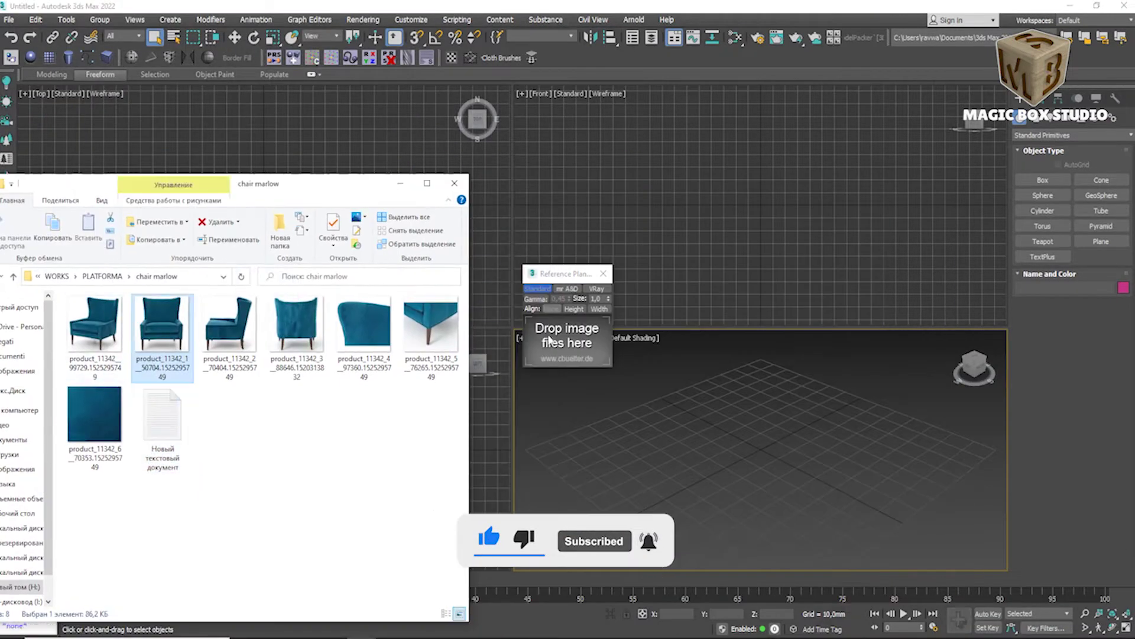
pyautogui.moveTo(230, 331); pyautogui.dragTo(565, 344)
pyautogui.moveTo(161, 325); pyautogui.dragTo(565, 340)
pyautogui.moveTo(297, 325); pyautogui.dragTo(565, 340)
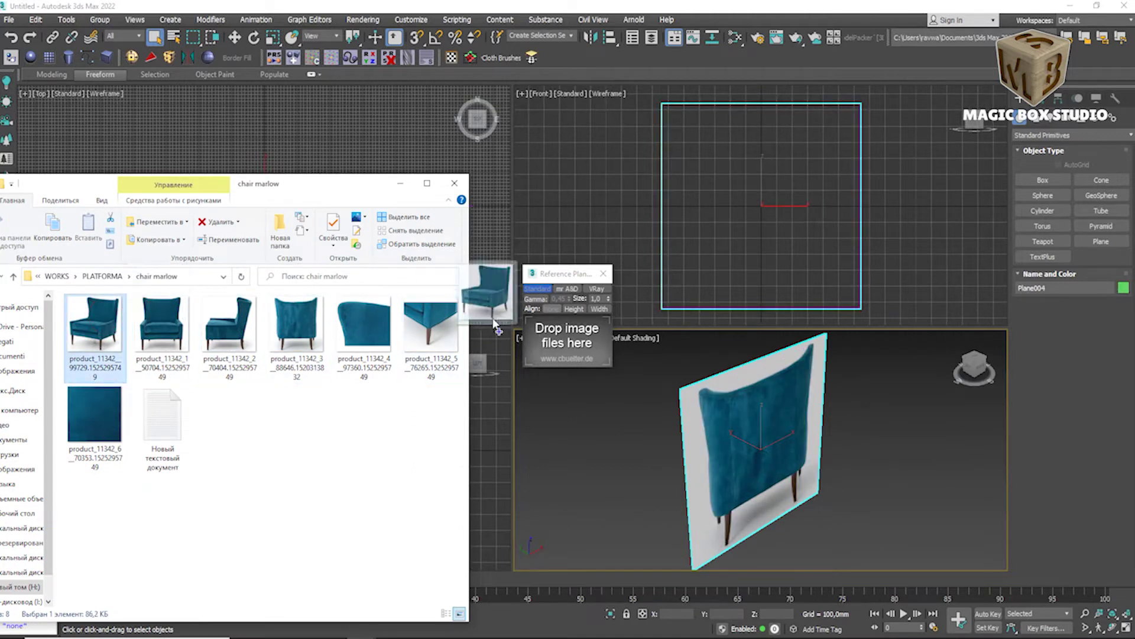
pyautogui.moveTo(94, 325); pyautogui.dragTo(565, 340)
pyautogui.click(600, 275)
# Step: Maximize the Front view with Default Shading and raise all image planes upward
pyautogui.press('space')
pyautogui.click(109, 92)
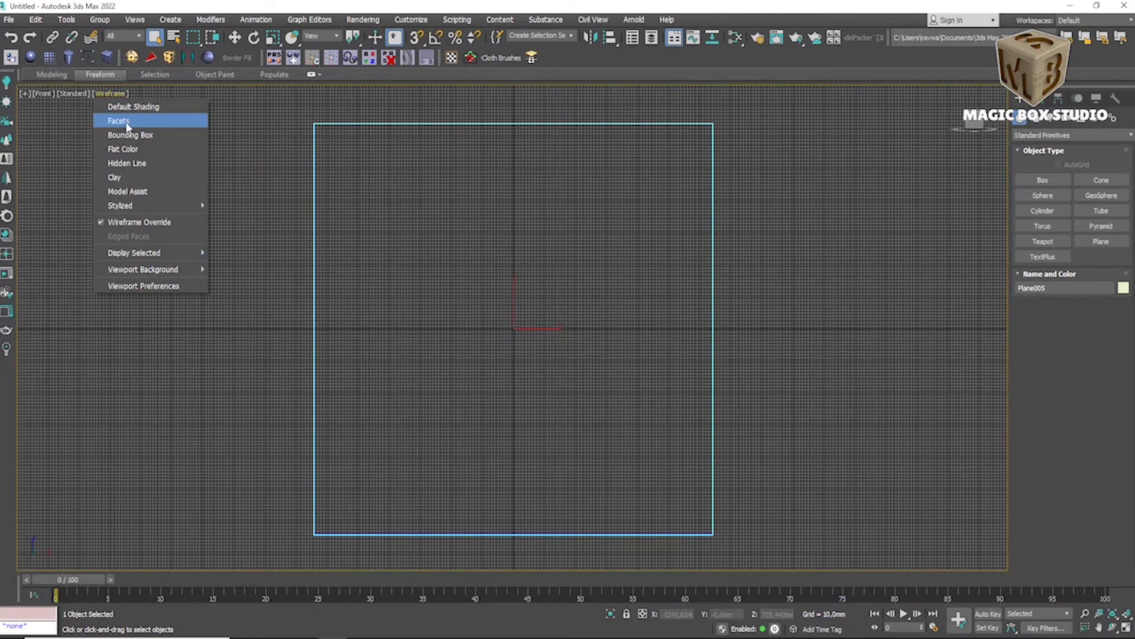
pyautogui.click(118, 121)
pyautogui.hotkey('ctrl', 'a')
pyautogui.press('w')
pyautogui.moveTo(515, 292); pyautogui.dragTo(478, 96)
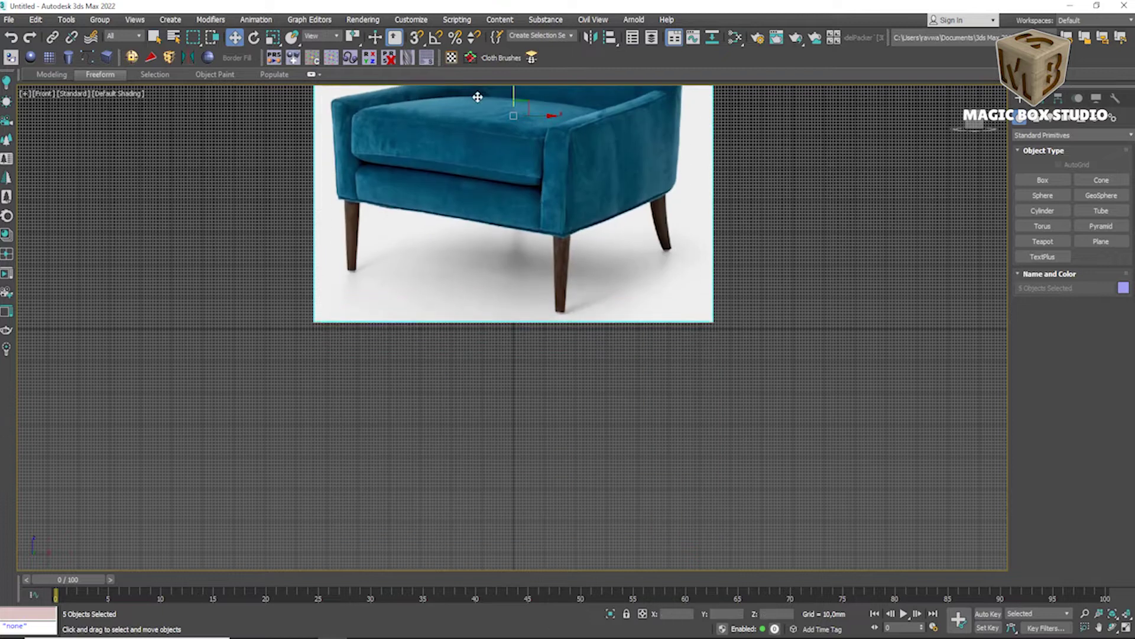
pyautogui.scroll(-2, 466, 459)
# Step: Check the chair specification notes, then select the side-view chair image plane
pyautogui.hotkey('alt', 'Tab')
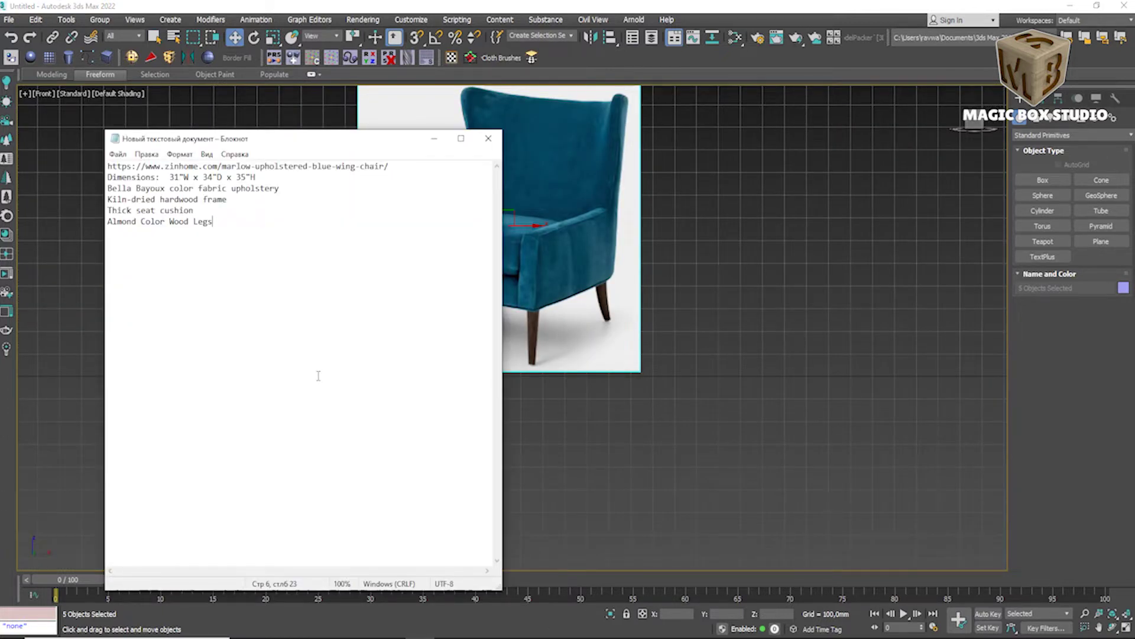
pyautogui.hotkey('alt', 'Tab')
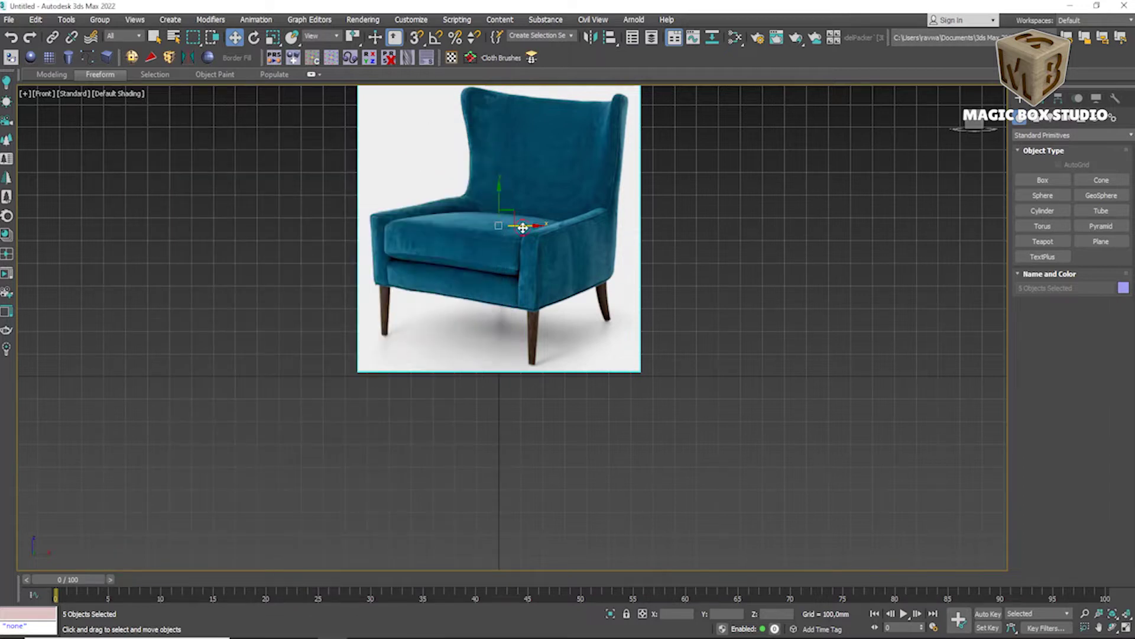
pyautogui.click(520, 227)
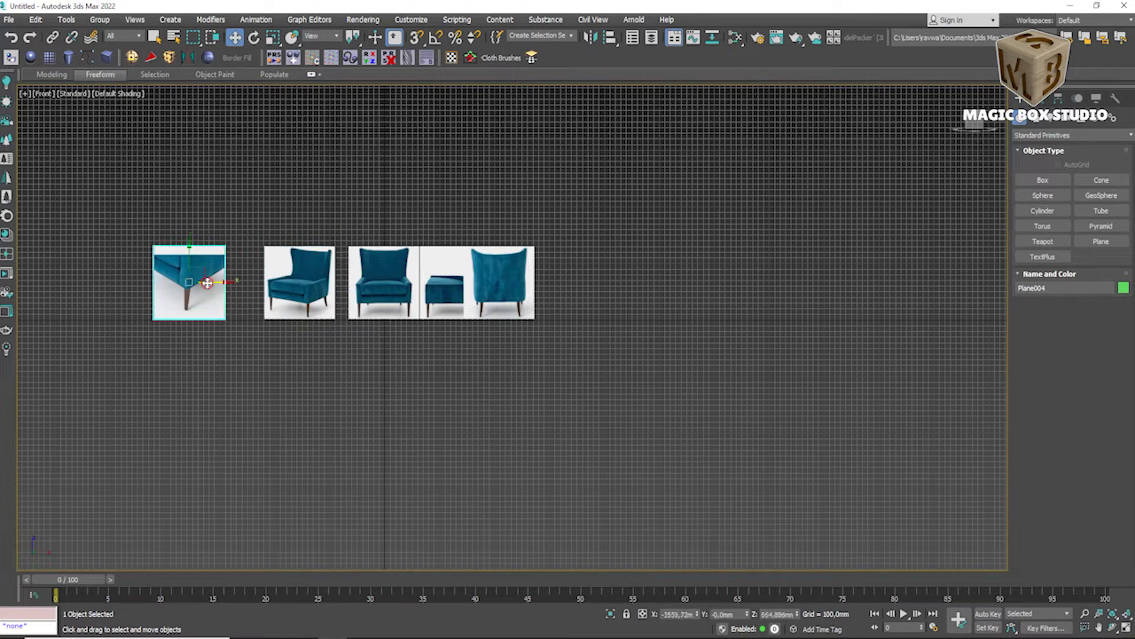
# Step: Shift the side-view plane right so the five chair photos are evenly spaced
pyautogui.moveTo(478, 282); pyautogui.dragTo(500, 281)
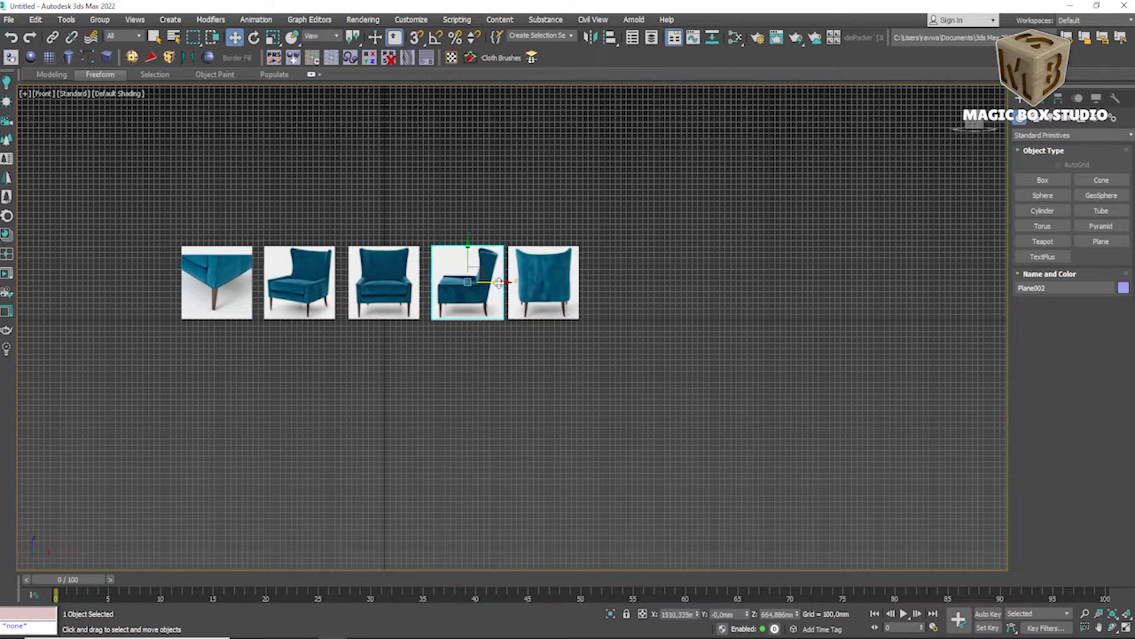
pyautogui.scroll(3, 387, 291)
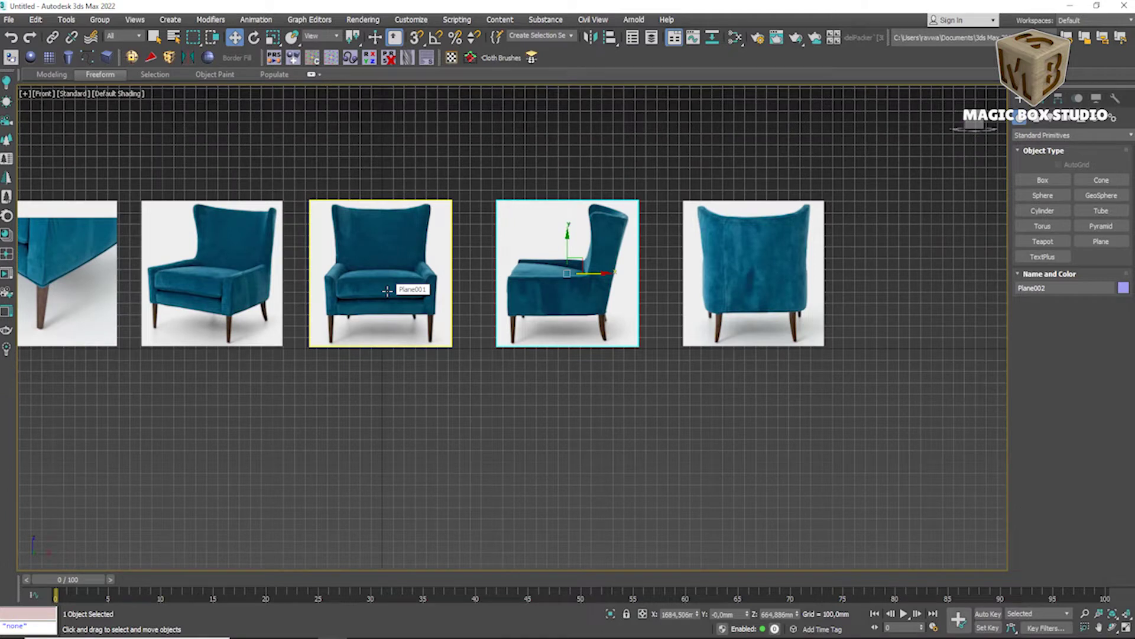
pyautogui.scroll(-3, 388, 291)
pyautogui.hotkey('ctrl', 'a')
pyautogui.scroll(2, 469, 295)
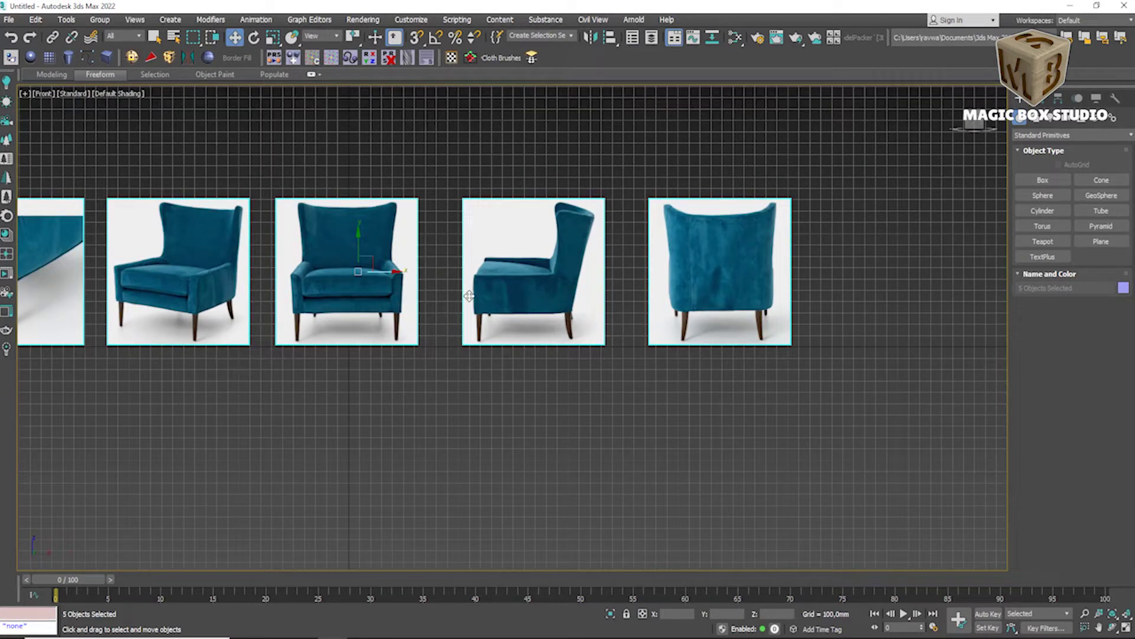
pyautogui.scroll(2, 469, 295)
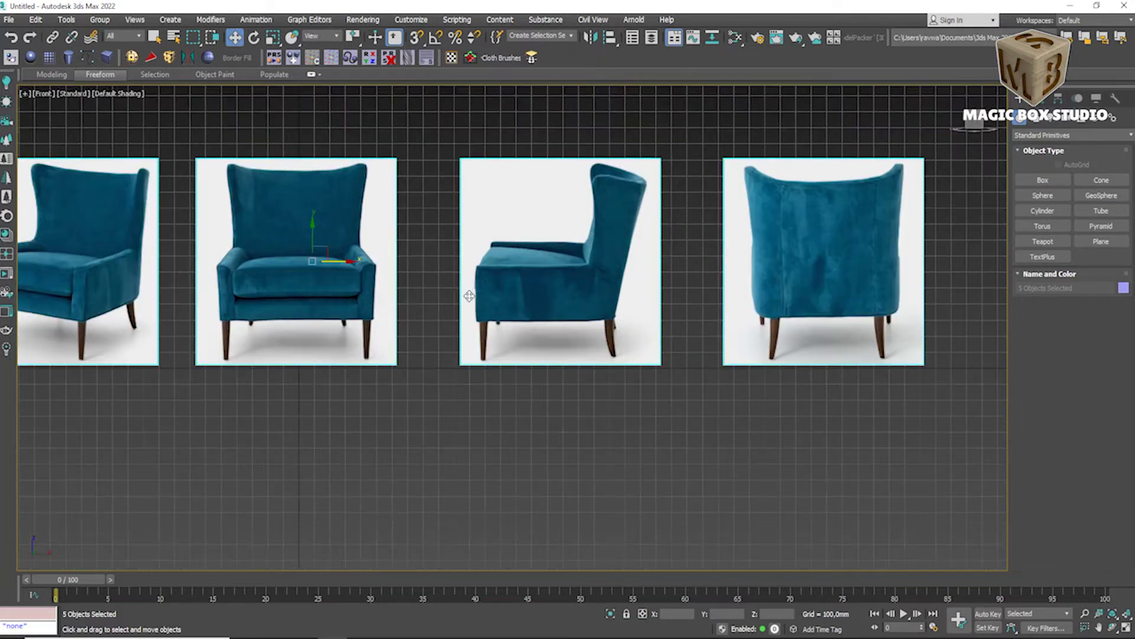
pyautogui.scroll(-5, 469, 295)
pyautogui.scroll(4, 357, 296)
pyautogui.moveTo(357, 297); pyautogui.dragTo(412, 310, button='middle')
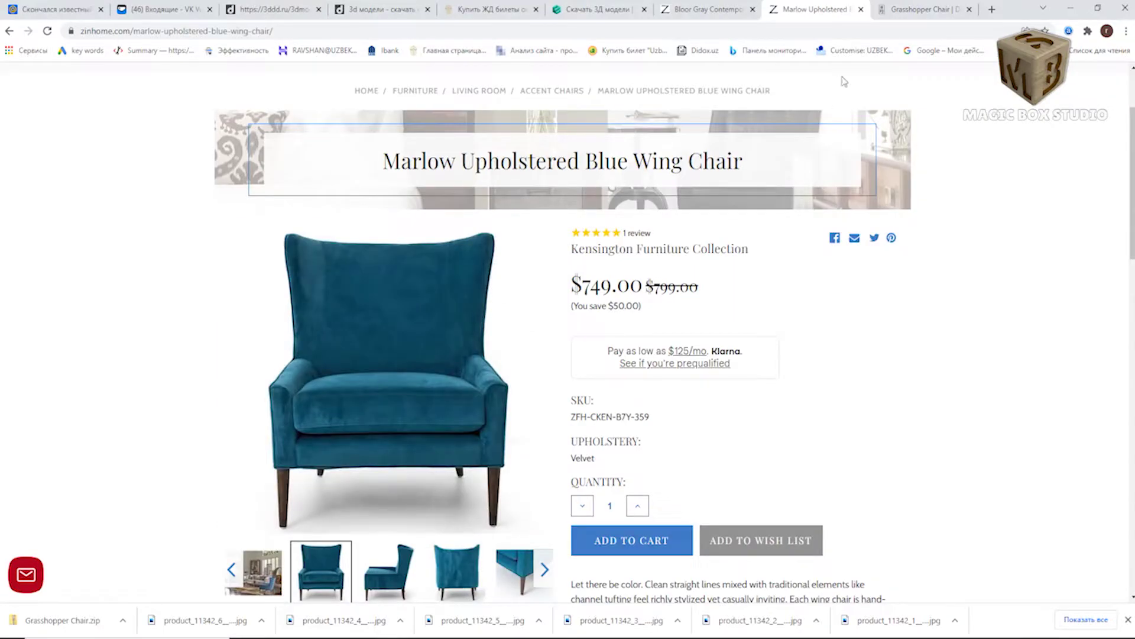
pyautogui.click(993, 9)
# Step: Convert 35 inches to centimetres (88.9 cm) in the browser and copy the result
pyautogui.write('inch')
pyautogui.press('Down')
pyautogui.press('Down')
pyautogui.press('Return')
pyautogui.doubleClick(175, 232)
pyautogui.write('35')
pyautogui.press('Return')
pyautogui.doubleClick(317, 232)
pyautogui.hotkey('ctrl', 'c')
pyautogui.hotkey('alt', 'Tab')
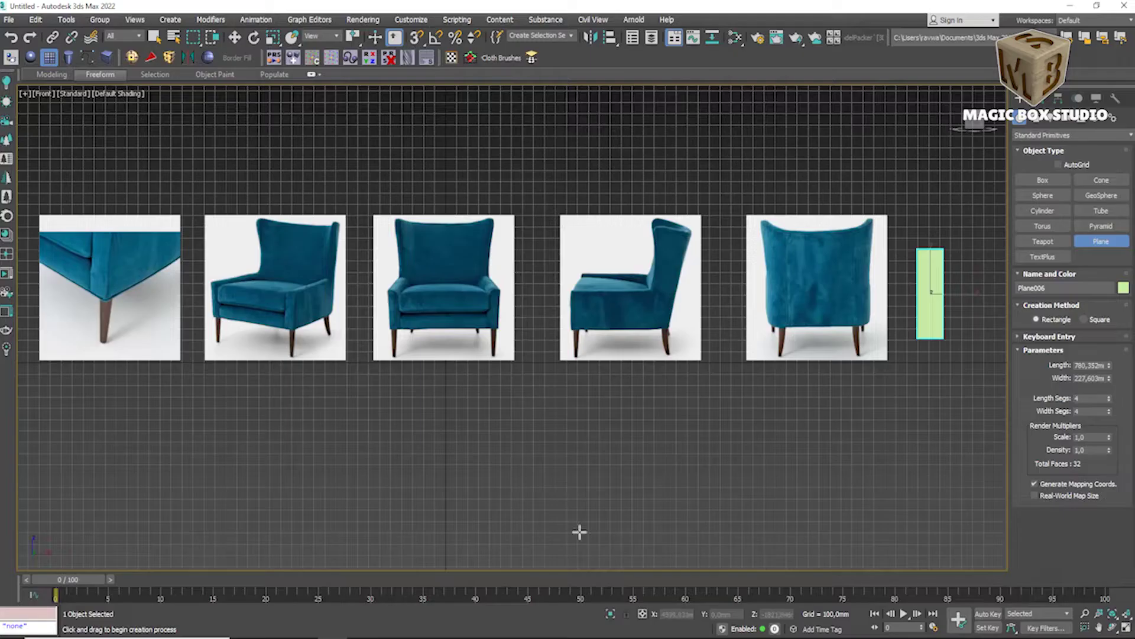
# Step: Set the guide plane length to 889 mm and place it on the back-view chair image
pyautogui.write('889')
pyautogui.press('Return')
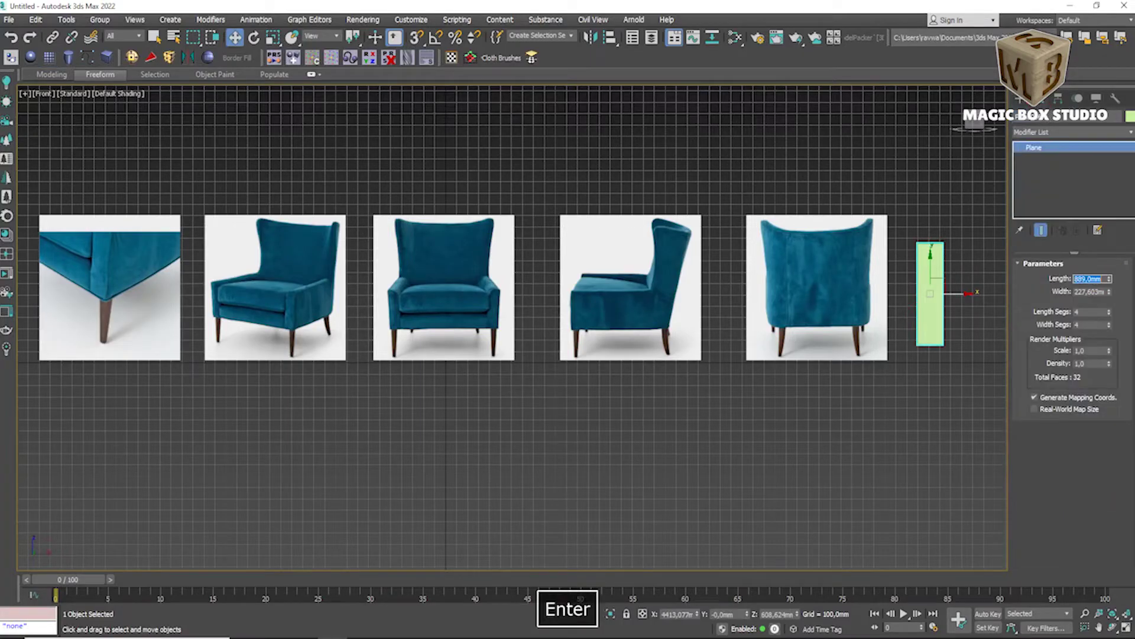
pyautogui.hotkey('alt', 'w')
pyautogui.hotkey('alt', 'w')
pyautogui.press('f')
pyautogui.press('space')
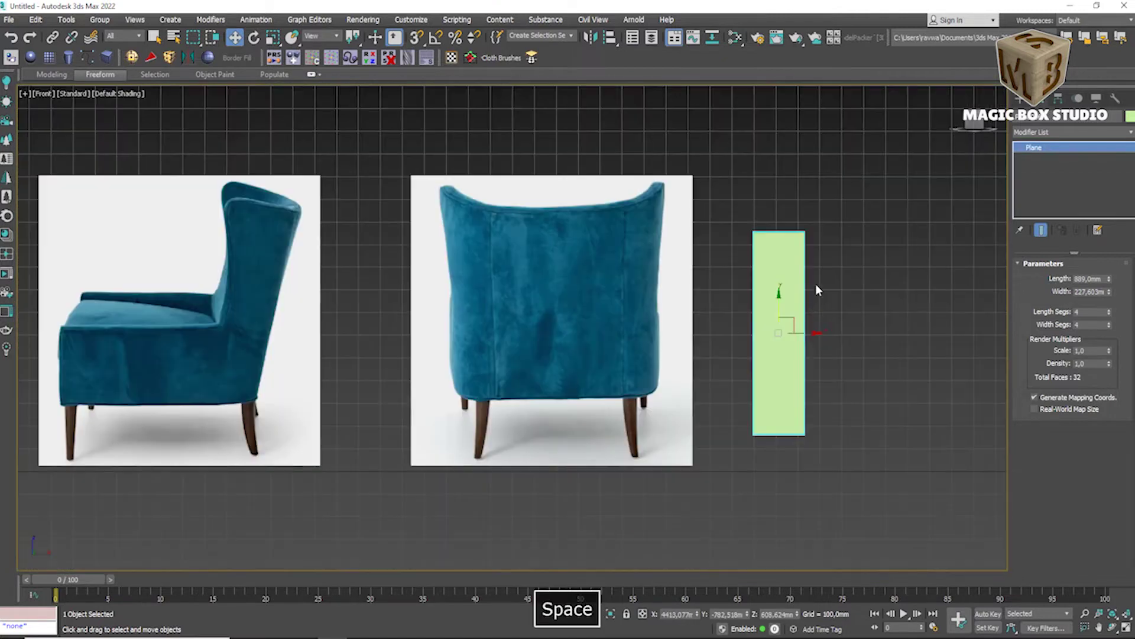
pyautogui.moveTo(815, 283); pyautogui.dragTo(697, 282)
pyautogui.hotkey('alt', 'Tab')
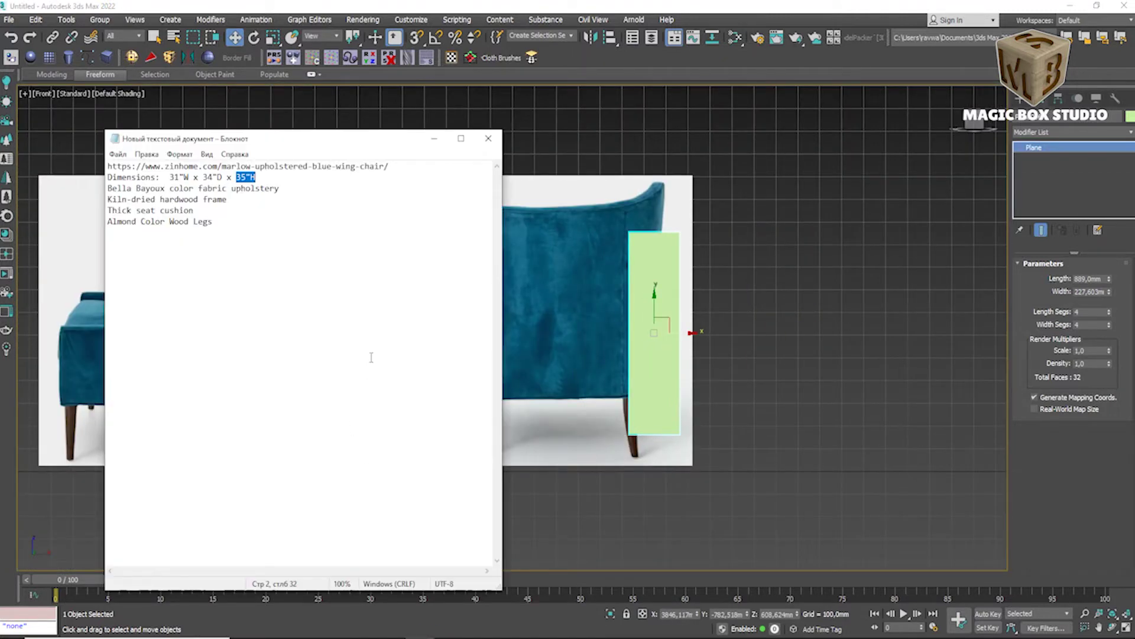
pyautogui.hotkey('alt', 'Tab')
# Step: Scale the five chair images to the plane's height, then move the plane beside them
pyautogui.scroll(-5, 503, 341)
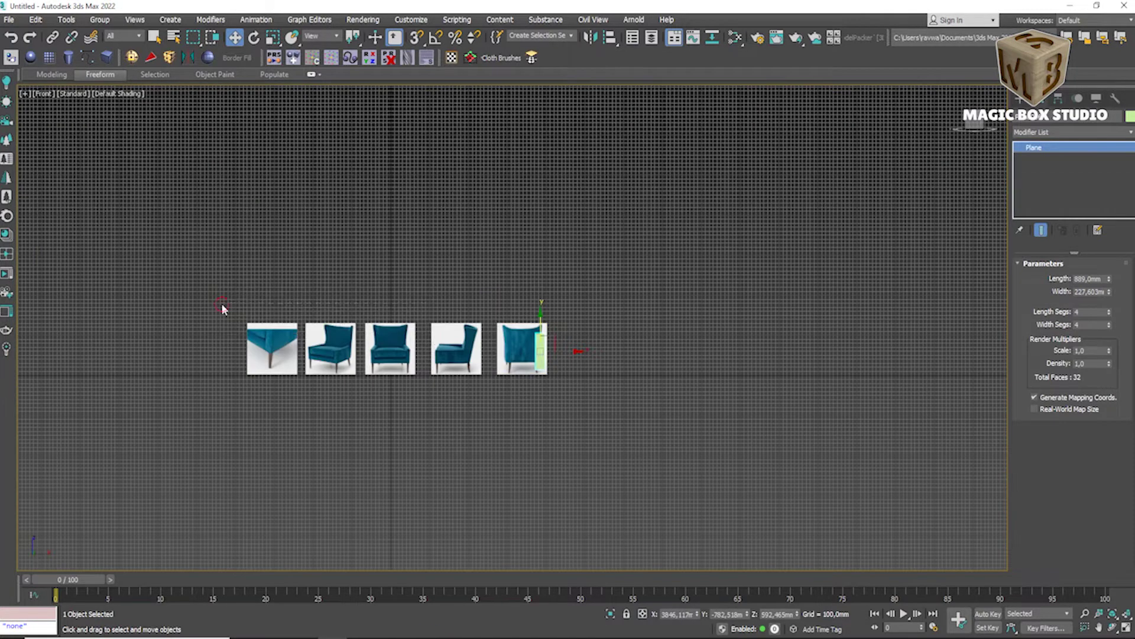
pyautogui.hotkey('ctrl', 'a')
pyautogui.press('r')
pyautogui.scroll(10, 521, 337)
pyautogui.scroll(-5, 532, 331)
pyautogui.press('F12')
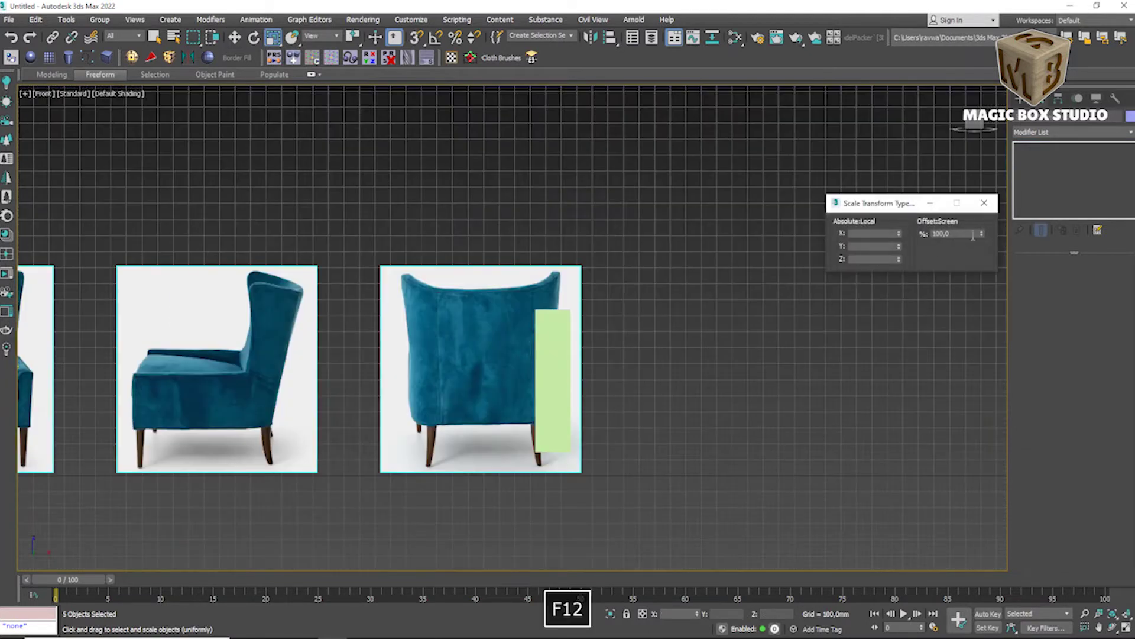
pyautogui.moveTo(982, 271); pyautogui.dragTo(963, 385)
pyautogui.click(571, 381)
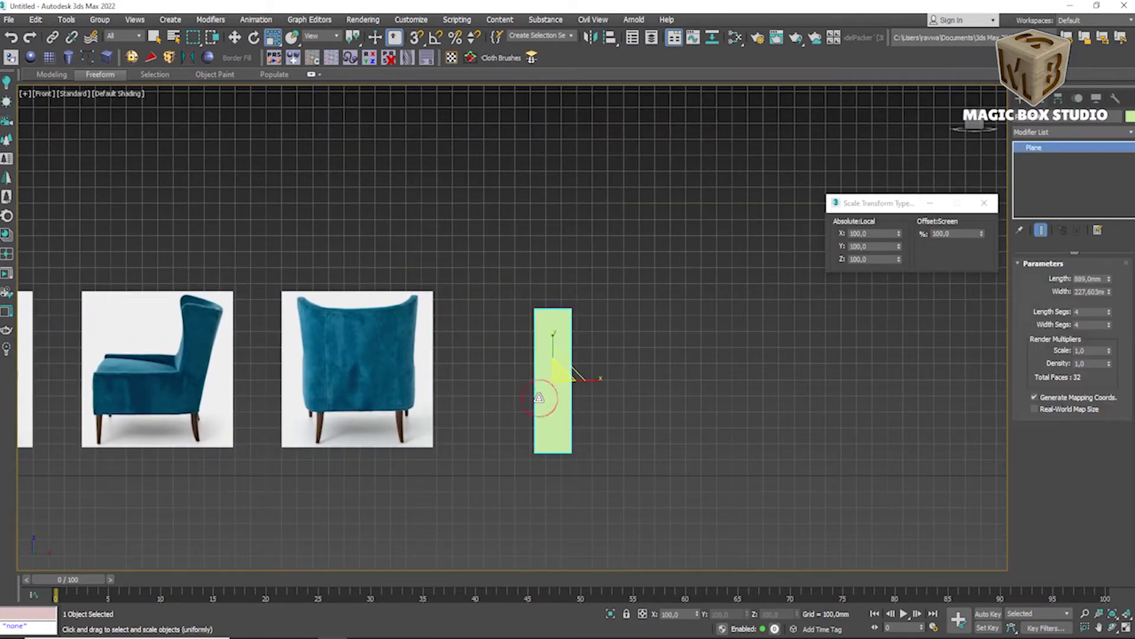
pyautogui.press('w')
pyautogui.moveTo(573, 382)
pyautogui.mouseDown()
pyautogui.moveTo(441, 361)
pyautogui.moveTo(441, 351)
pyautogui.moveTo(241, 384)
pyautogui.mouseUp()
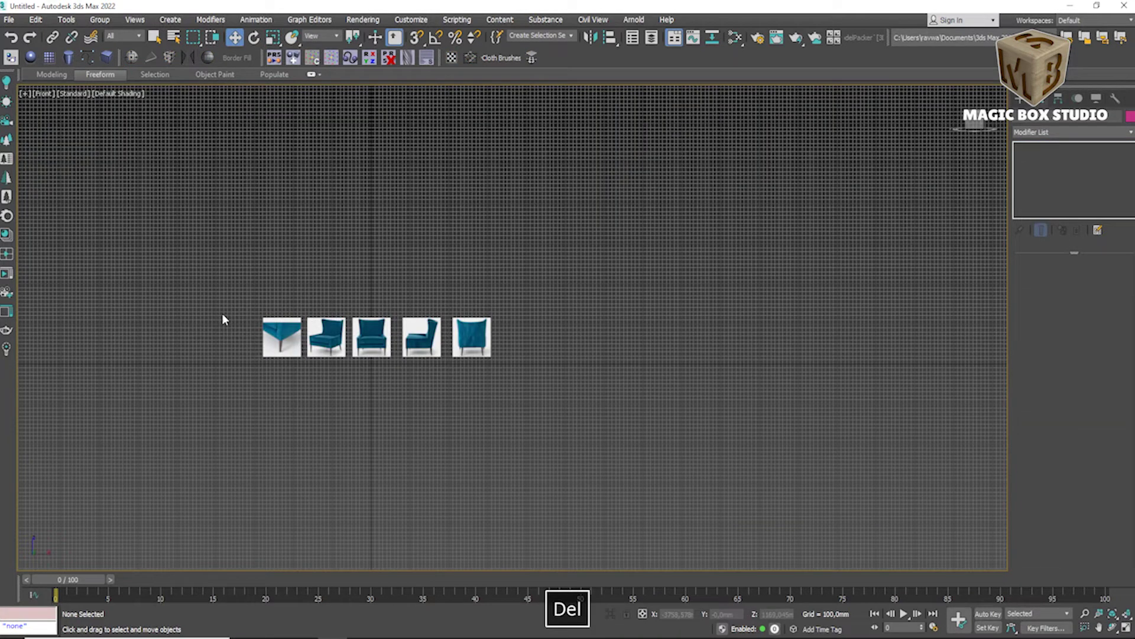
# Step: Freeze the chair images through Object Properties
pyautogui.rightClick(414, 336)
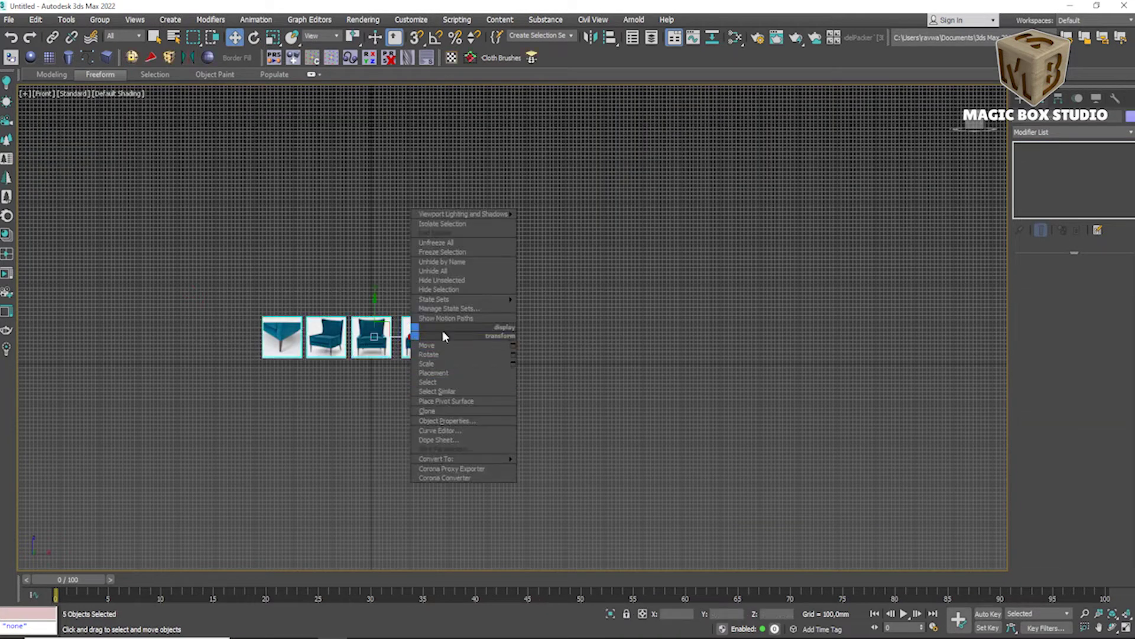
pyautogui.click(448, 420)
pyautogui.click(603, 495)
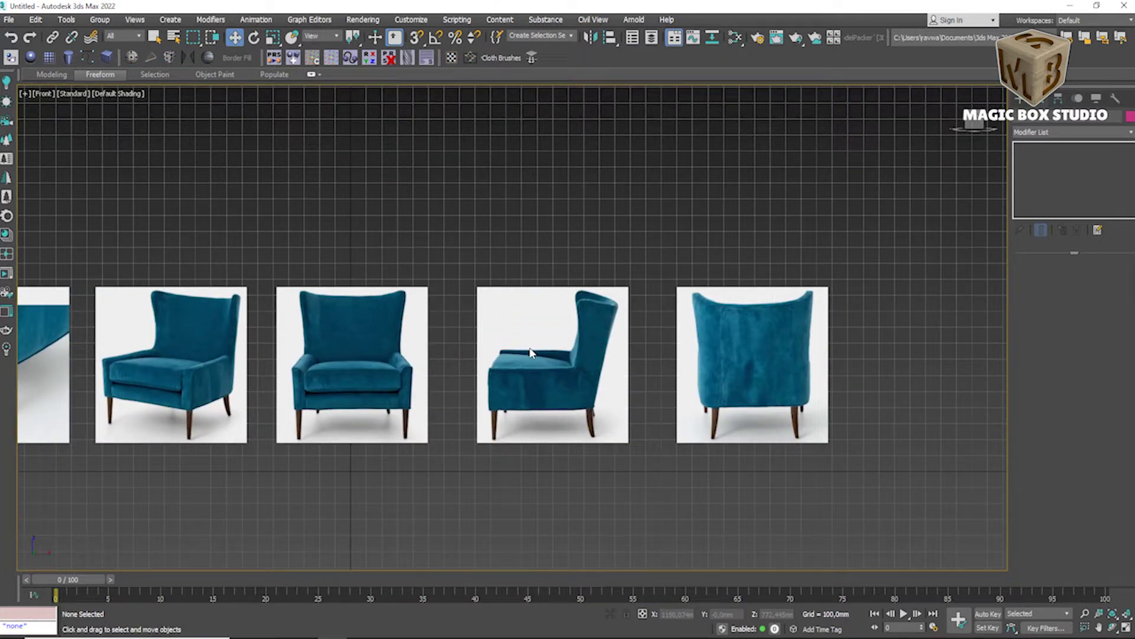
# Step: Draw a flat box below the front chair image and set its dimension to 863 mm
pyautogui.scroll(5, 349, 387)
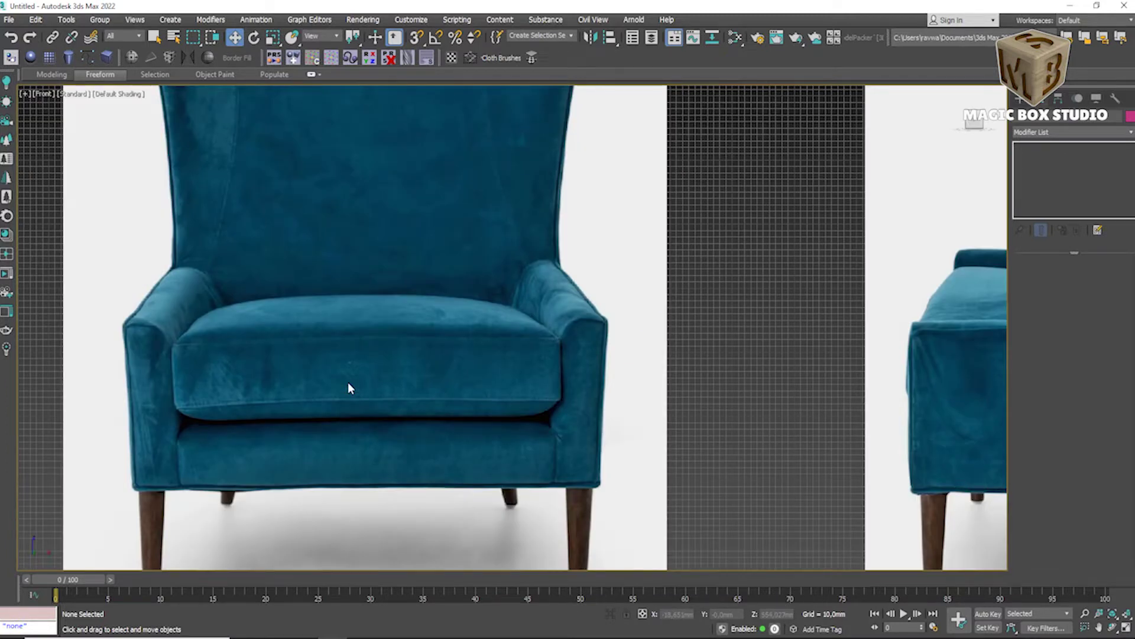
pyautogui.scroll(-2, 348, 382)
pyautogui.moveTo(348, 382); pyautogui.dragTo(417, 375, button='middle')
pyautogui.scroll(-1, 417, 375)
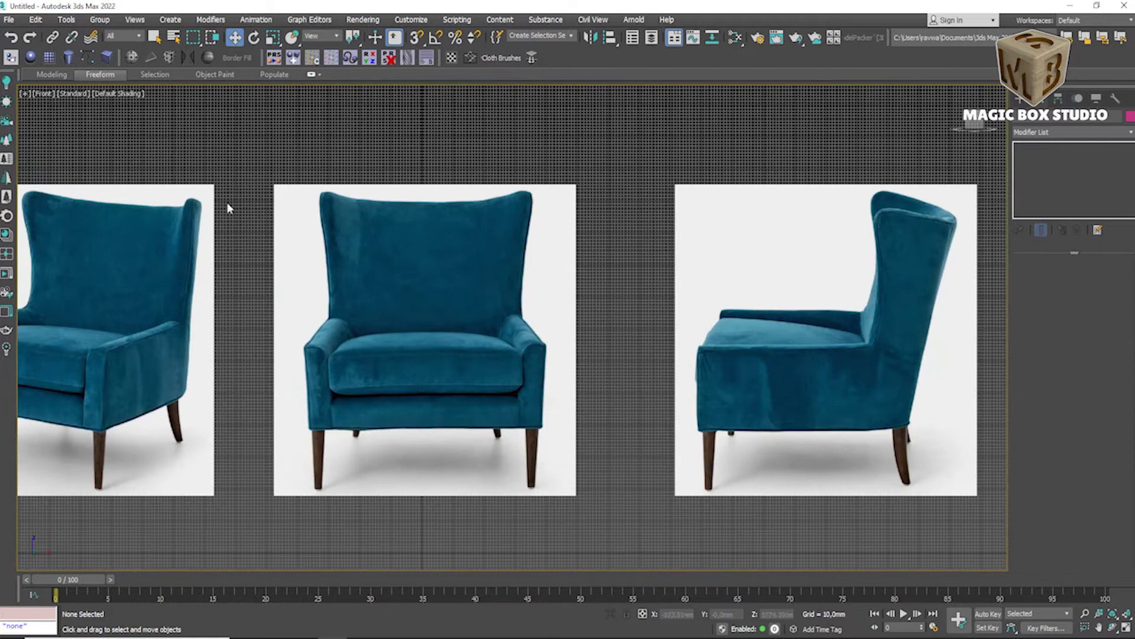
pyautogui.moveTo(338, 527); pyautogui.dragTo(535, 519)
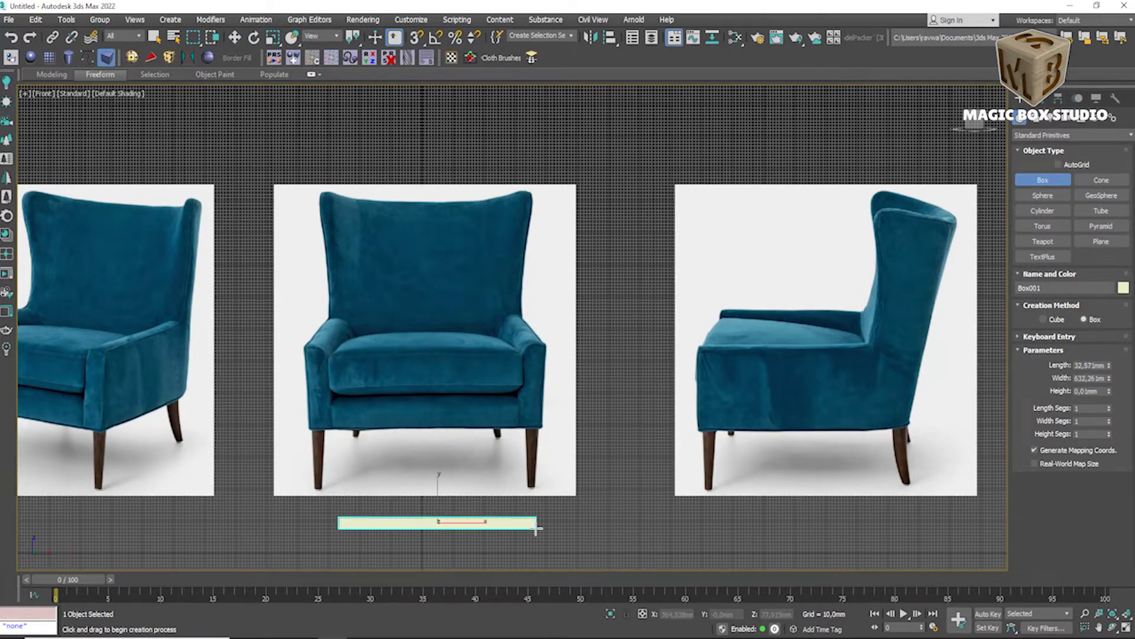
pyautogui.press('p')
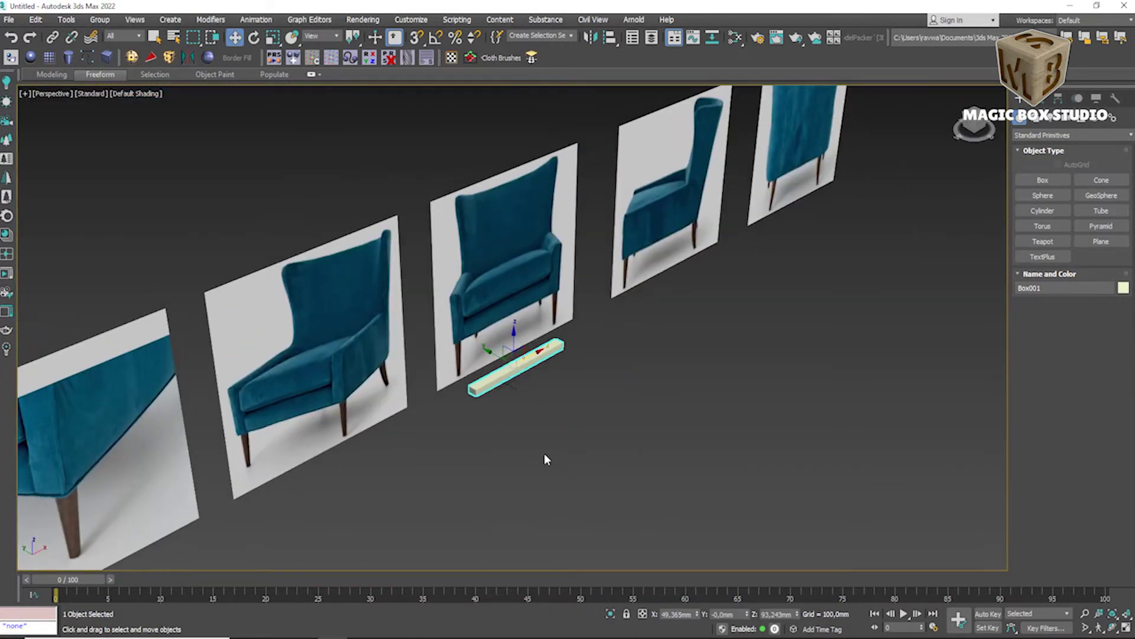
pyautogui.click(1039, 98)
pyautogui.write('63')
pyautogui.press('Return')
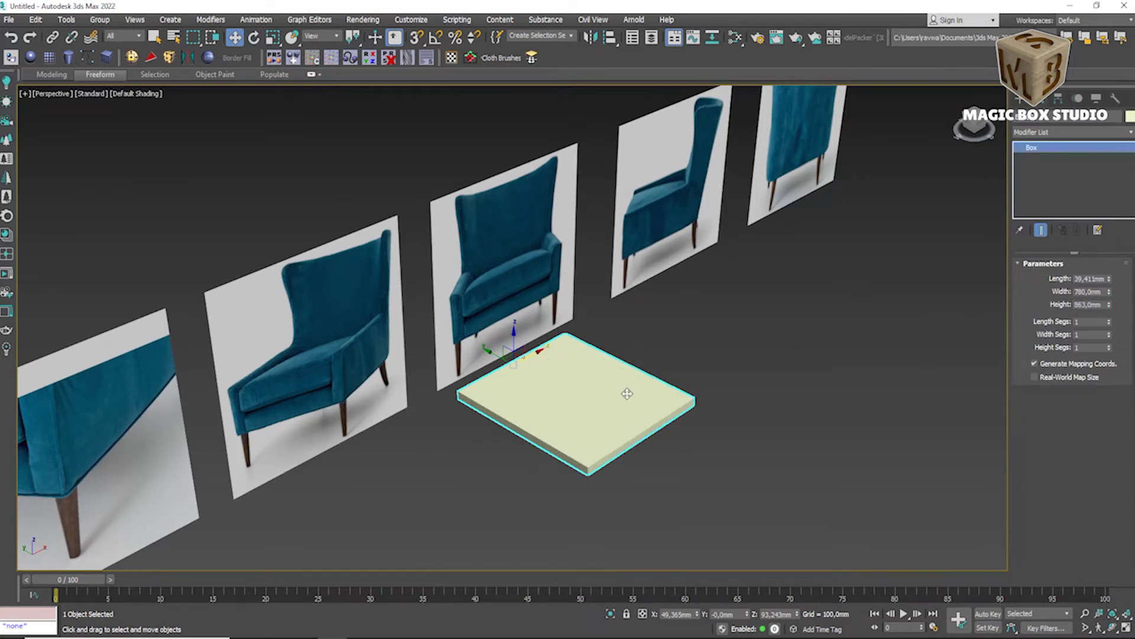
# Step: Move the box under the seat, rotate it with angle snap, and place it on the side view
pyautogui.hotkey('alt', 'w')
pyautogui.hotkey('alt', 'w')
pyautogui.moveTo(420, 550); pyautogui.dragTo(420, 402)
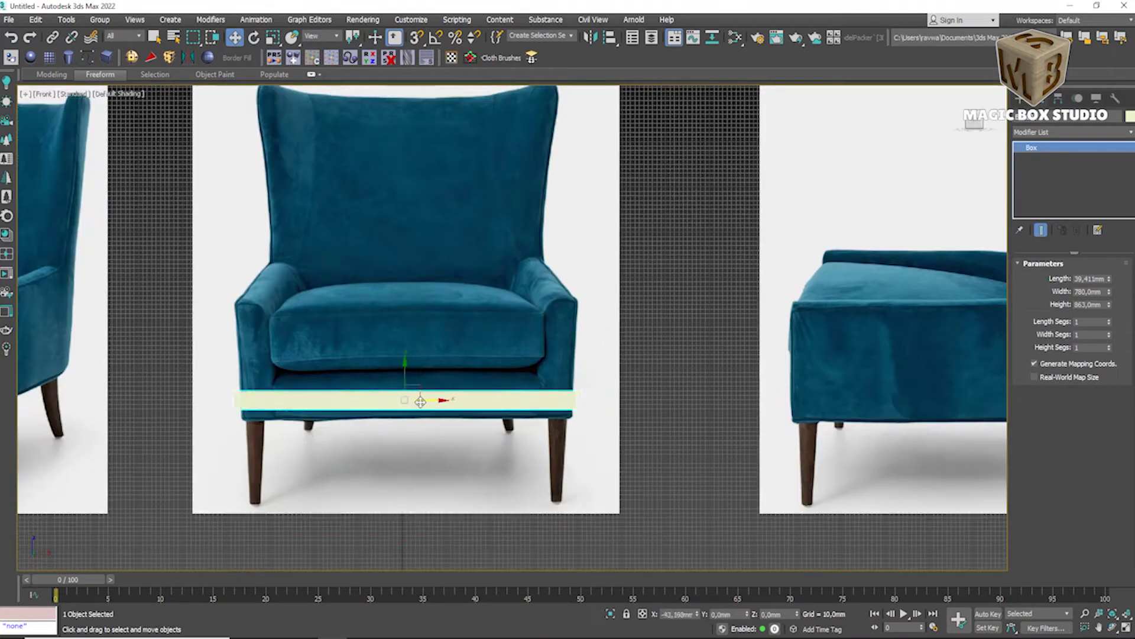
pyautogui.press('space')
pyautogui.press('space')
pyautogui.press('e')
pyautogui.press('a')
pyautogui.moveTo(514, 278); pyautogui.dragTo(565, 235)
pyautogui.press('f')
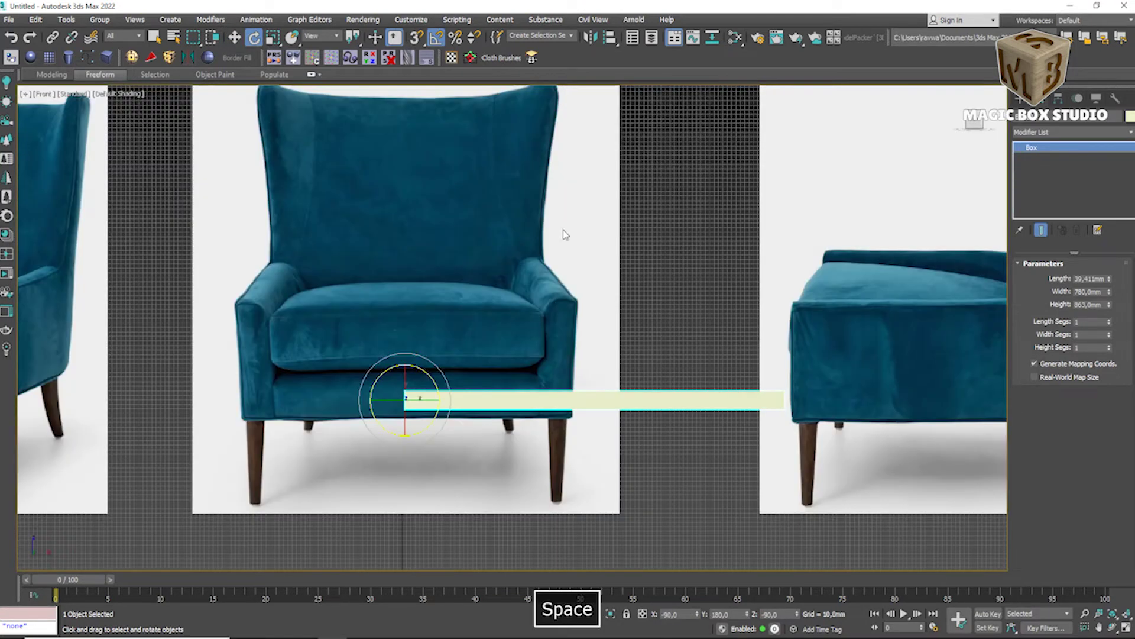
pyautogui.scroll(-5, 547, 321)
pyautogui.press('w')
pyautogui.moveTo(516, 360); pyautogui.dragTo(707, 361)
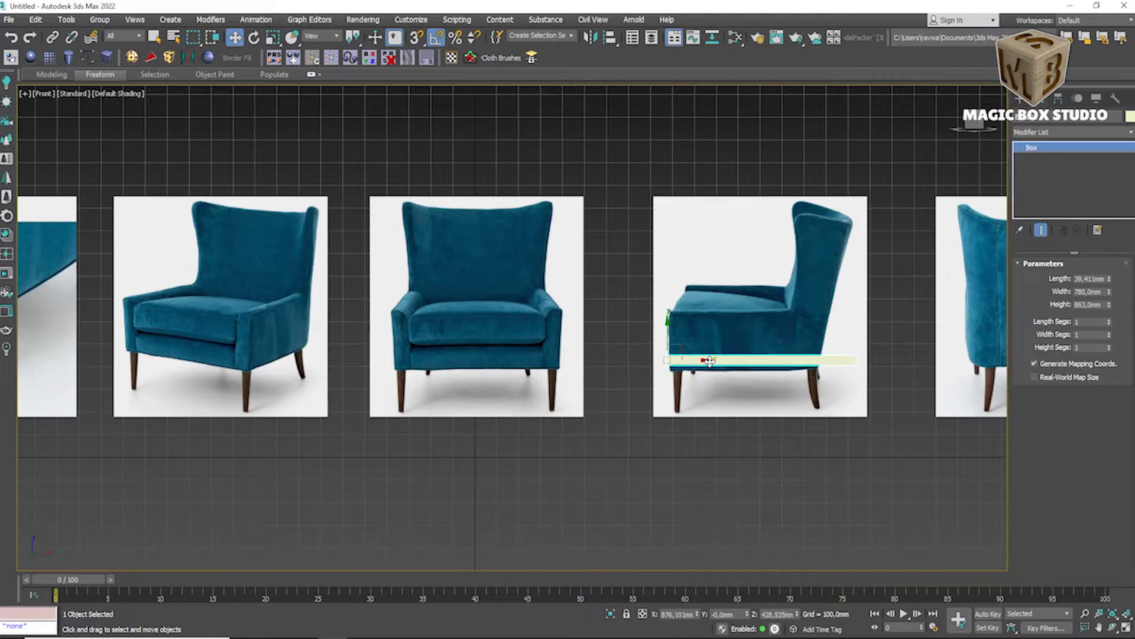
# Step: Shorten the box to match the side-view chair base
pyautogui.scroll(-2, 709, 360)
pyautogui.scroll(2, 715, 363)
pyautogui.scroll(3, 723, 367)
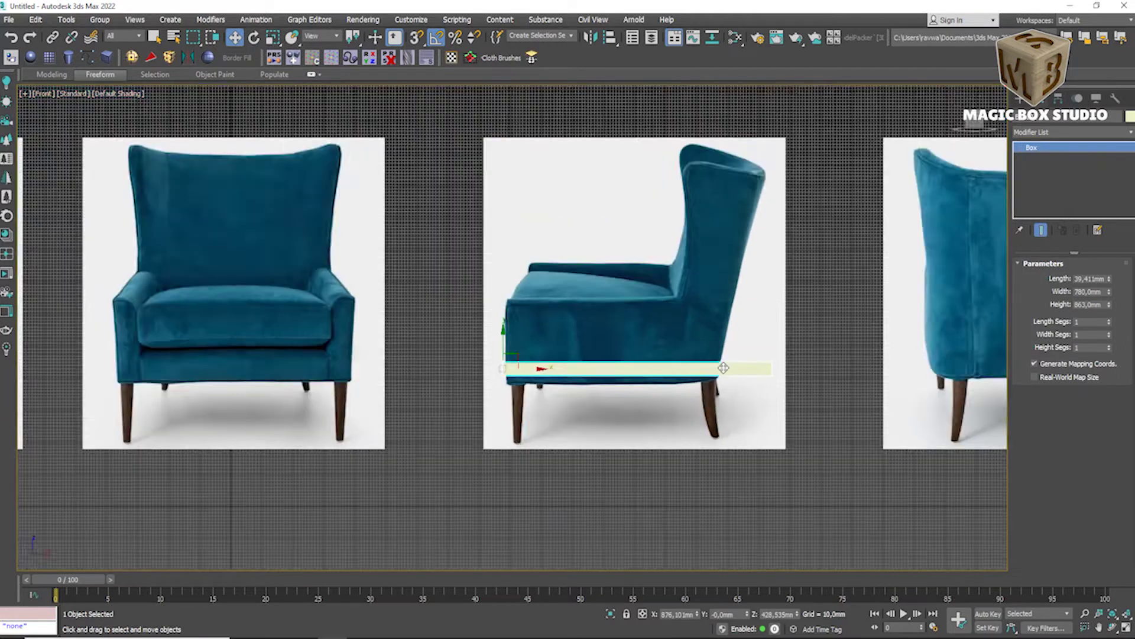
pyautogui.scroll(2, 739, 371)
pyautogui.moveTo(1109, 306); pyautogui.dragTo(1110, 318)
# Step: Move the box under the front-view chair and thicken it to cover the base rail
pyautogui.press('e')
pyautogui.press('space')
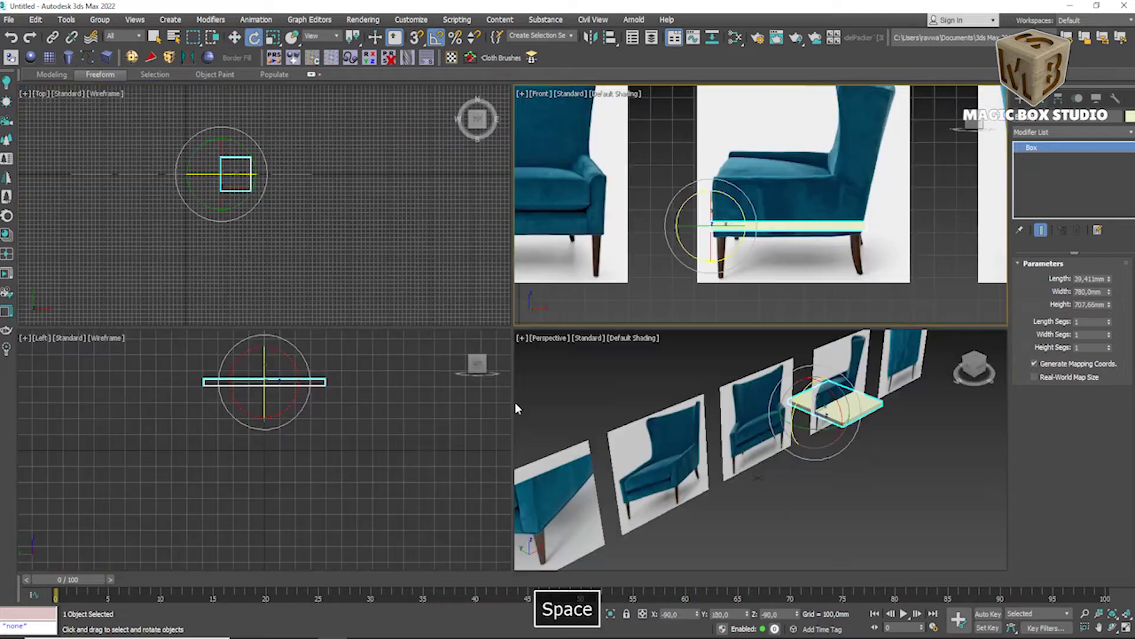
pyautogui.press('w')
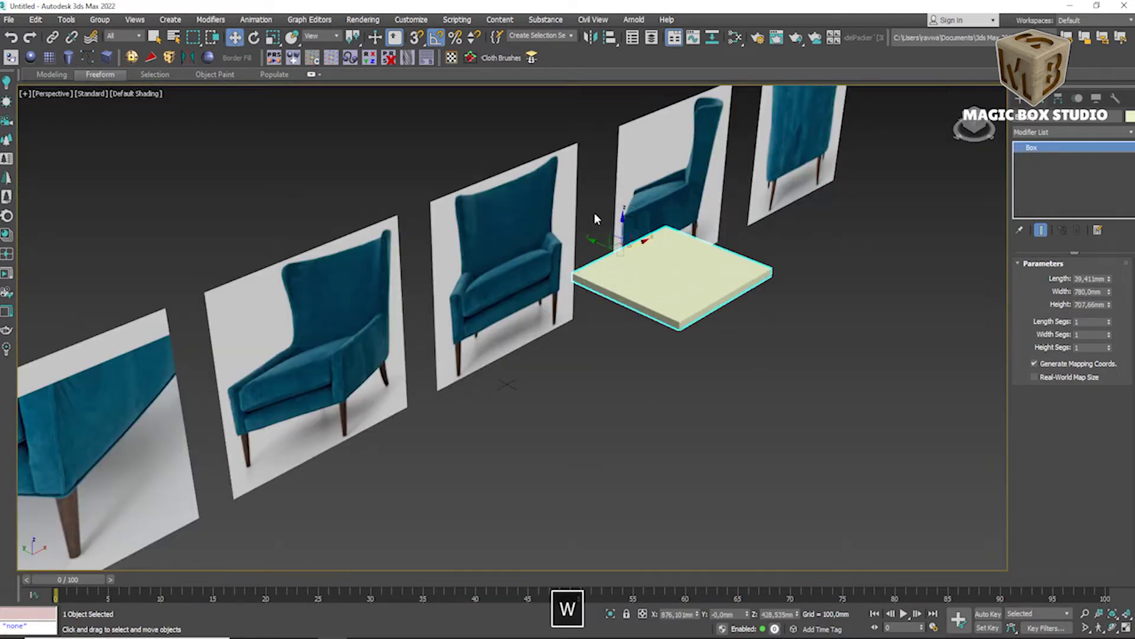
pyautogui.press('space')
pyautogui.scroll(2, 432, 404)
pyautogui.moveTo(446, 430); pyautogui.dragTo(323, 430)
pyautogui.scroll(1, 324, 429)
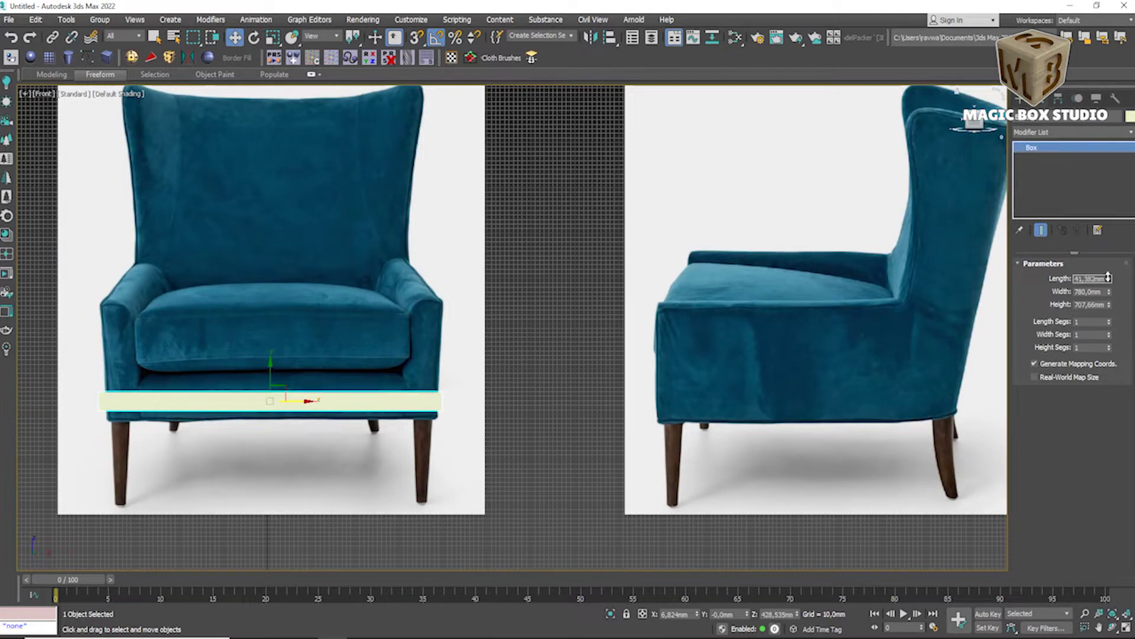
pyautogui.moveTo(1108, 278); pyautogui.dragTo(1109, 255)
# Step: Open the Slate Material Editor and bring up its material list
pyautogui.press('m')
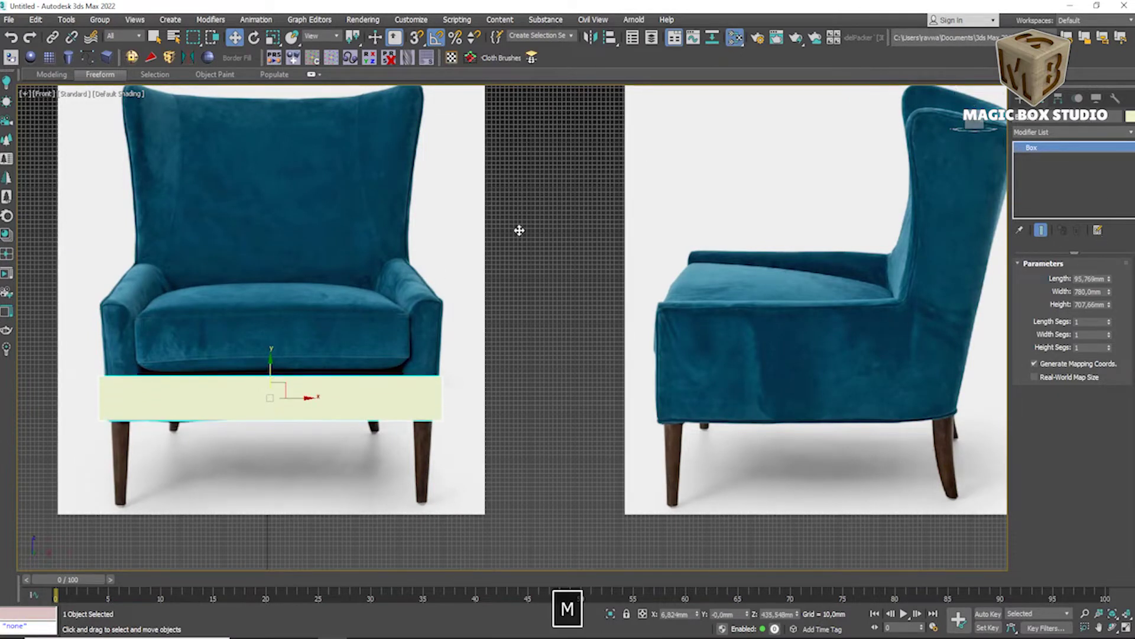
pyautogui.moveTo(423, 238)
pyautogui.mouseDown()
pyautogui.moveTo(423, 6)
pyautogui.moveTo(548, 184)
pyautogui.mouseUp()
pyautogui.rightClick(482, 328)
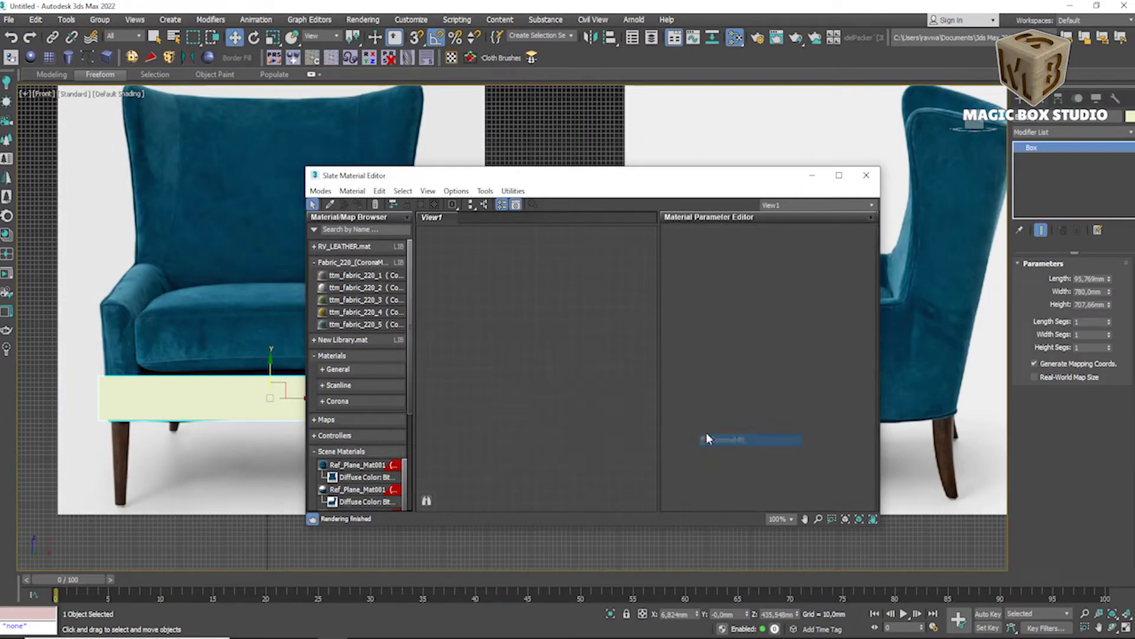
# Step: Assign a CoronaMtl with 0.6 opacity to the box
pyautogui.click(727, 435)
pyautogui.scroll(-3, 720, 412)
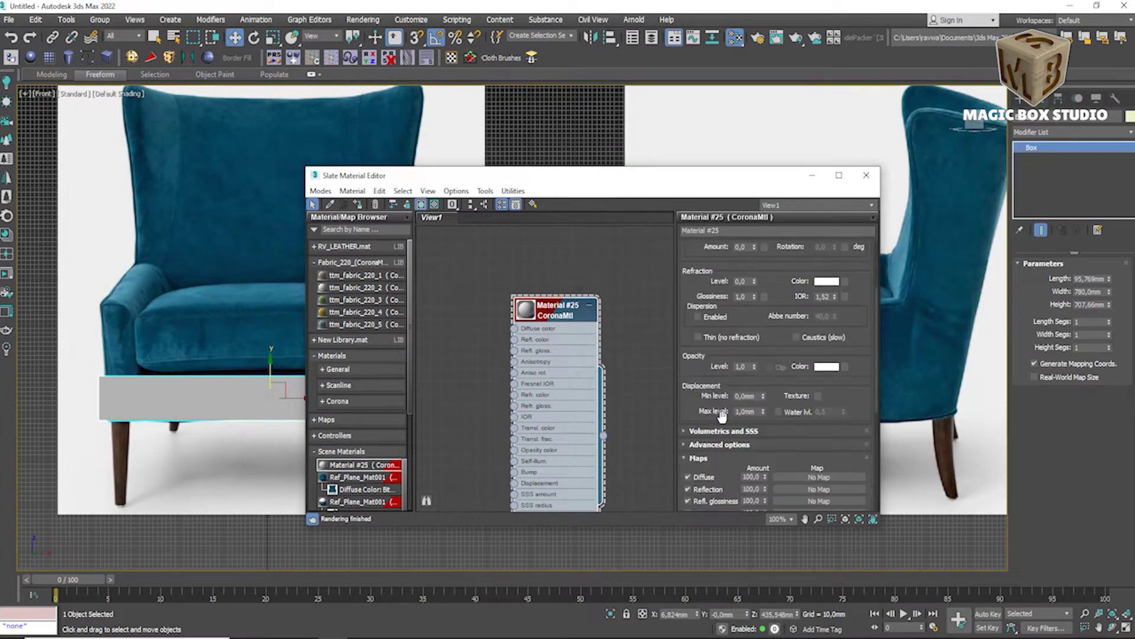
pyautogui.moveTo(754, 368)
pyautogui.mouseDown()
pyautogui.moveTo(753, 390)
pyautogui.moveTo(752, 374)
pyautogui.mouseUp()
pyautogui.click(812, 175)
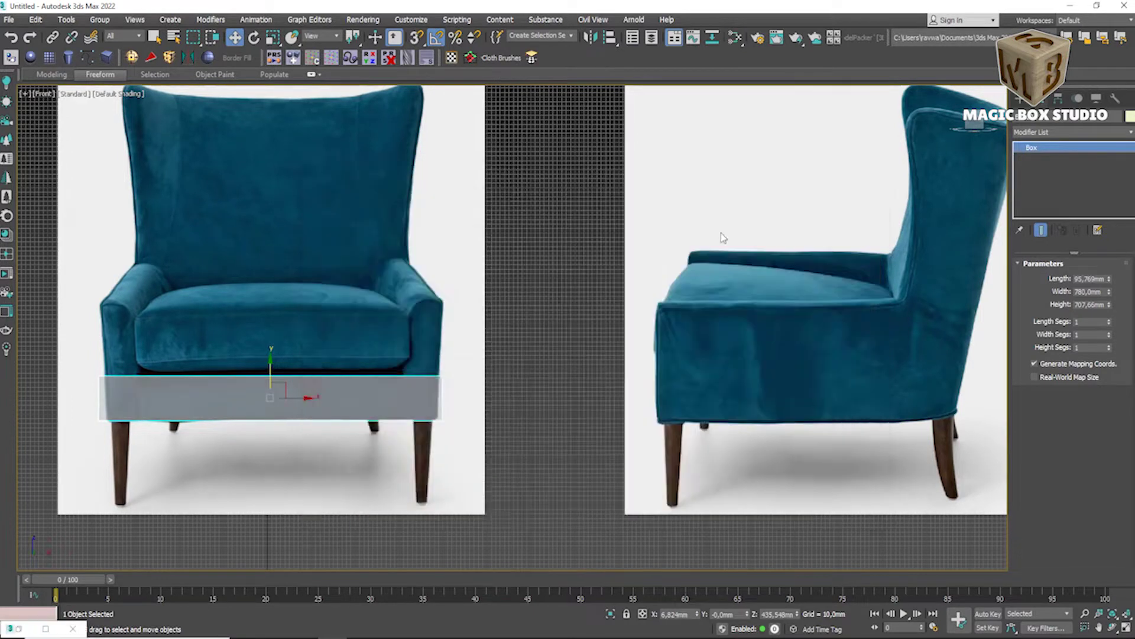
pyautogui.press('z')
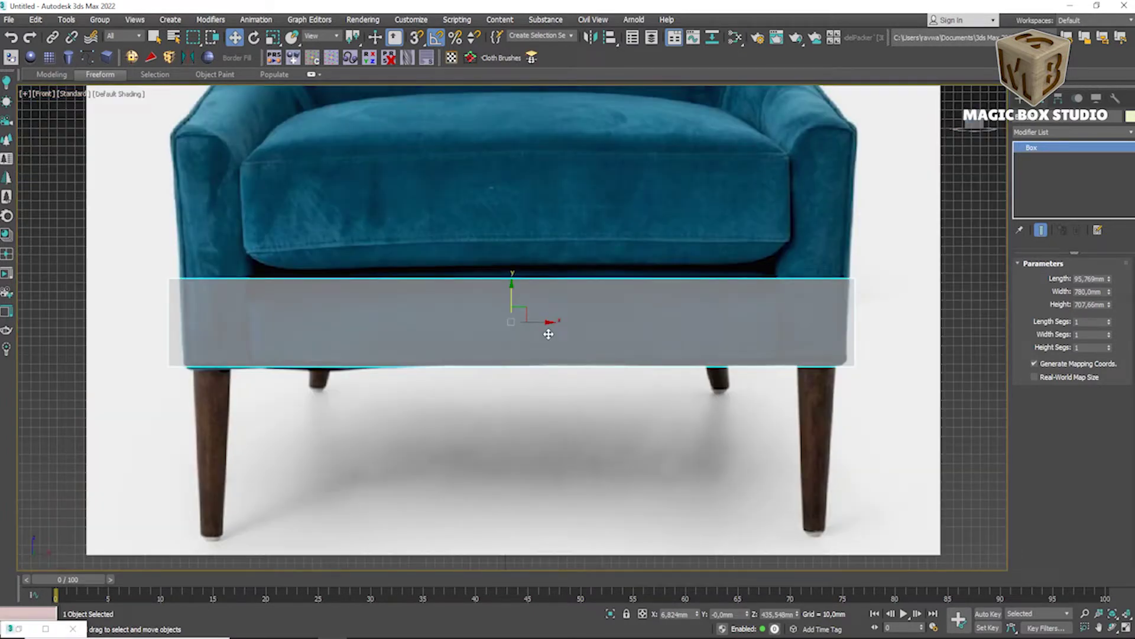
# Step: Convert the box to Editable Poly and pull its left-end vertices in to the chair's edge
pyautogui.rightClick(552, 286)
pyautogui.click(701, 445)
pyautogui.press('1')
pyautogui.moveTo(157, 269); pyautogui.dragTo(186, 385)
pyautogui.scroll(3, 190, 312)
pyautogui.moveTo(190, 280); pyautogui.dragTo(222, 275)
pyautogui.scroll(-5, 215, 274)
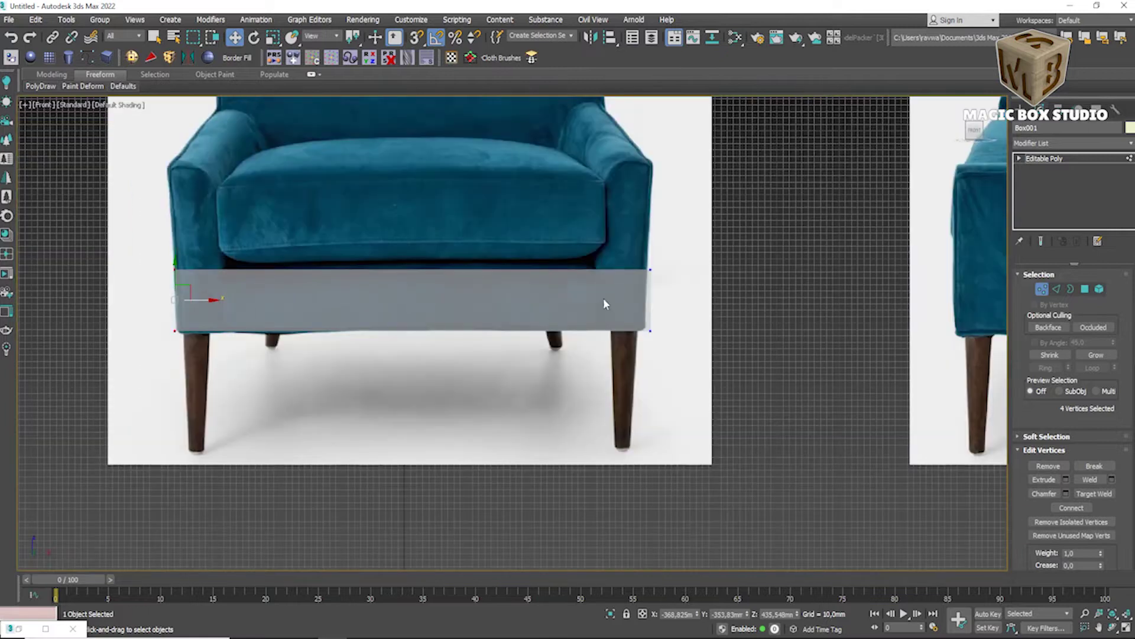
pyautogui.moveTo(567, 248); pyautogui.dragTo(538, 343)
pyautogui.scroll(5, 651, 251)
pyautogui.scroll(2, 686, 331)
pyautogui.scroll(-3, 684, 391)
pyautogui.scroll(-2, 684, 391)
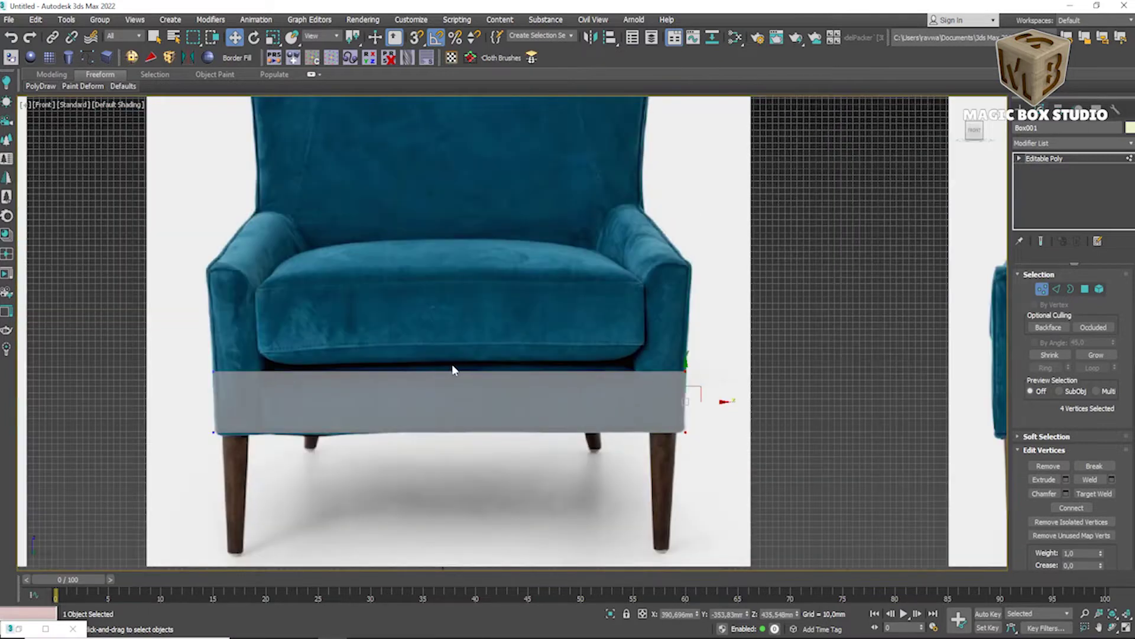
# Step: Connect the box's top and bottom edges with 2 vertical loops at pinch 71
pyautogui.click(1056, 288)
pyautogui.press('F4')
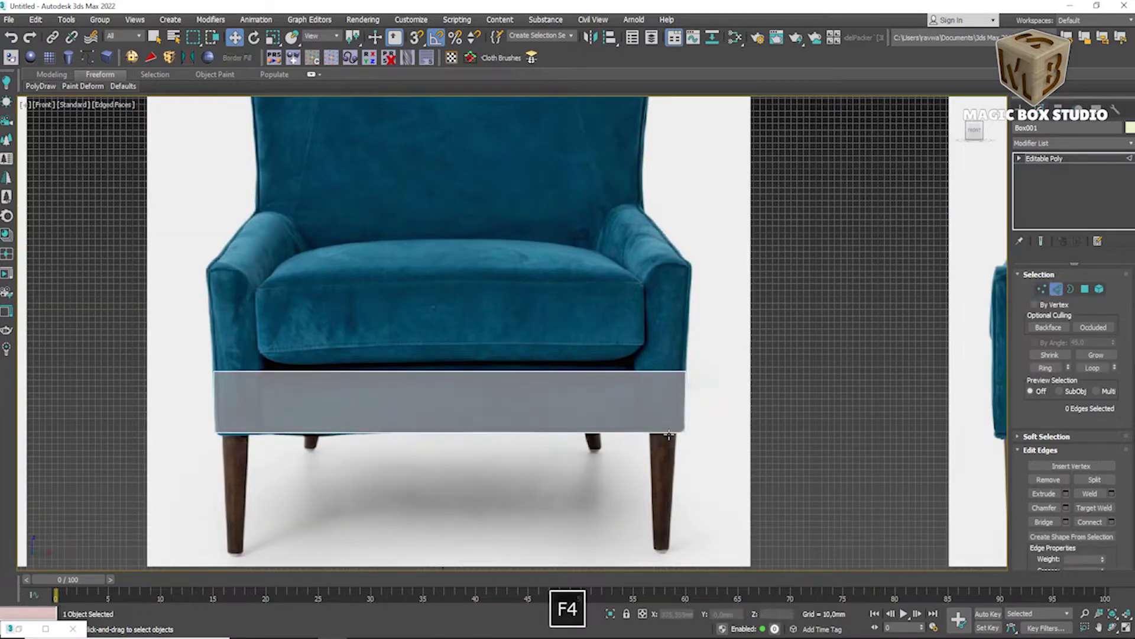
pyautogui.hotkey('ctrl', 'z')
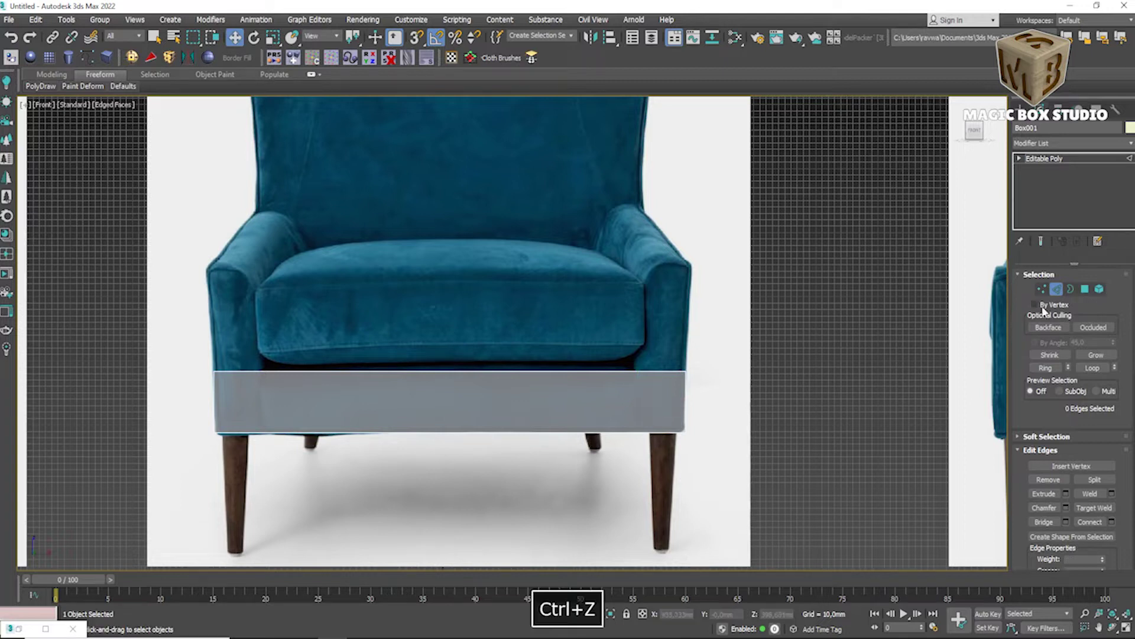
pyautogui.press('2')
pyautogui.hotkey('ctrl', 'shift', 'e')
pyautogui.moveTo(520, 357); pyautogui.dragTo(519, 303)
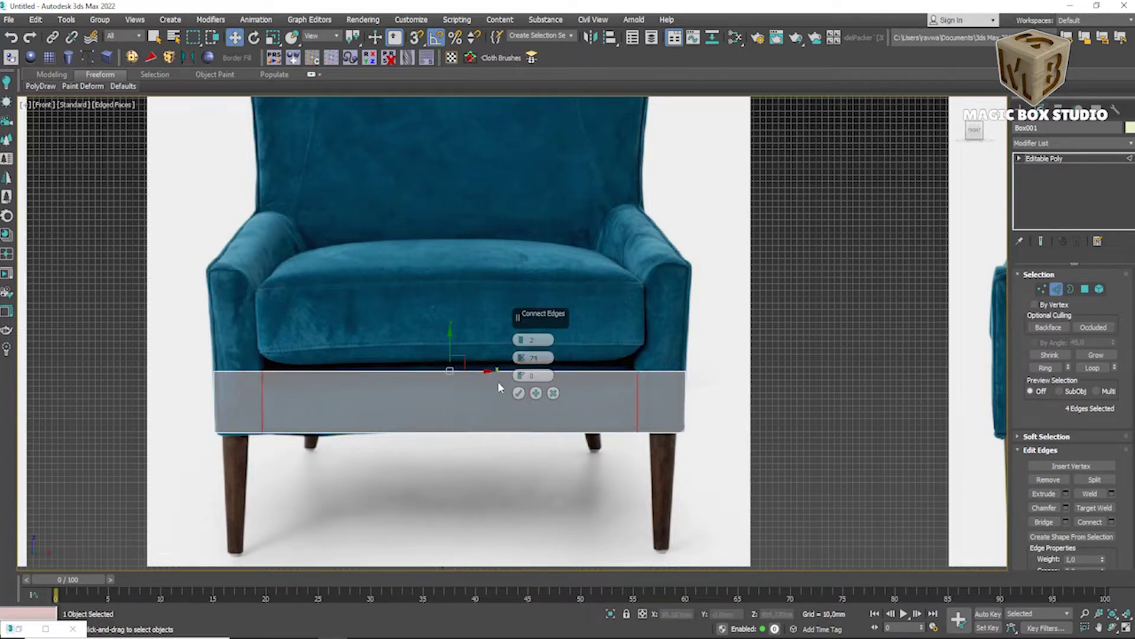
pyautogui.click(518, 393)
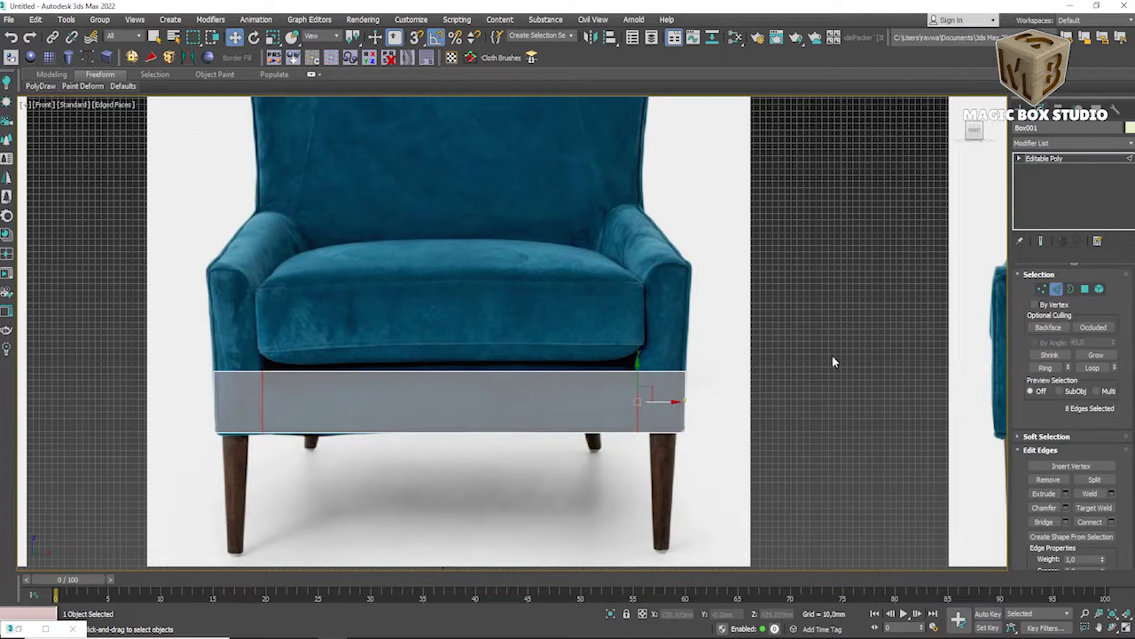
pyautogui.press('space')
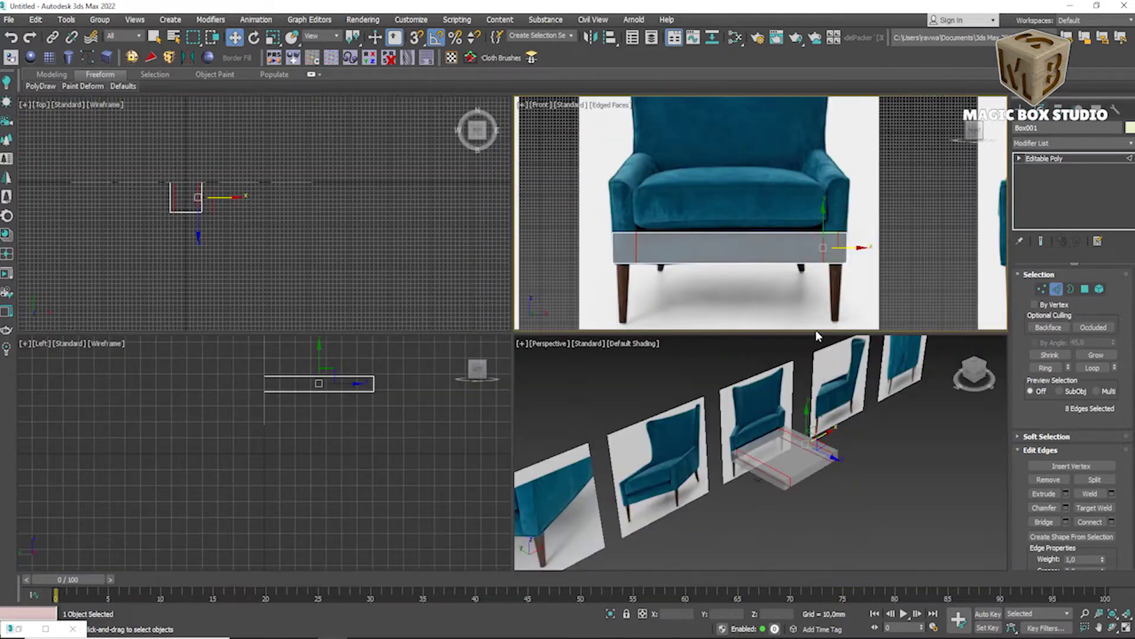
pyautogui.press('space')
# Step: Create a rotated clone of the seat-base box
pyautogui.click(1041, 159)
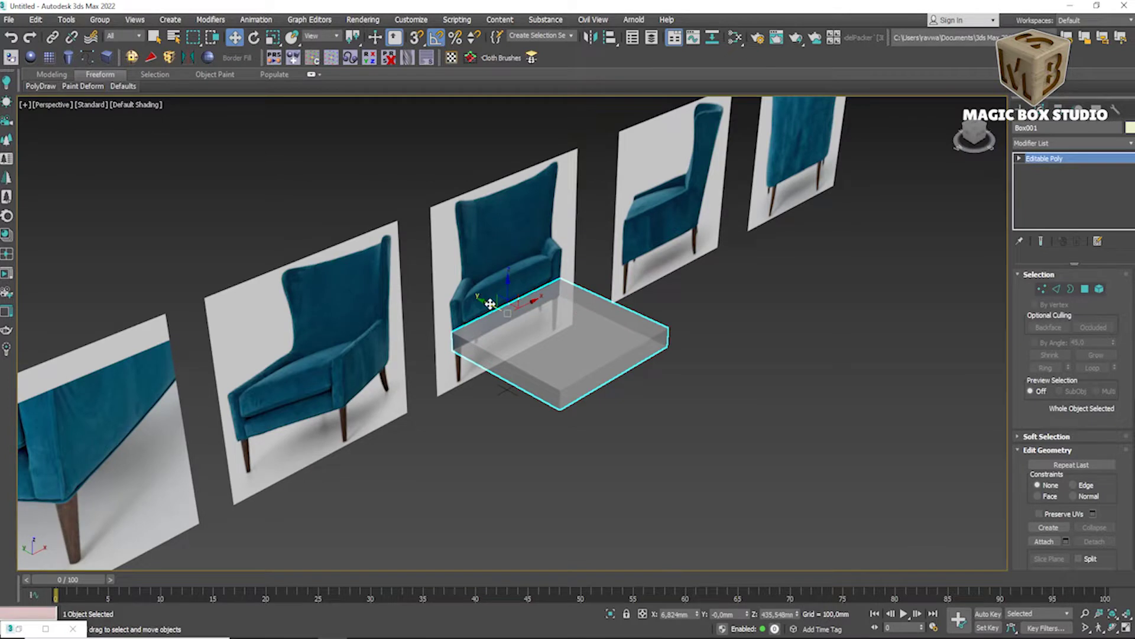
pyautogui.press('e')
pyautogui.keyDown('shift'); pyautogui.moveTo(490, 304); pyautogui.dragTo(456, 358); pyautogui.keyUp('shift')
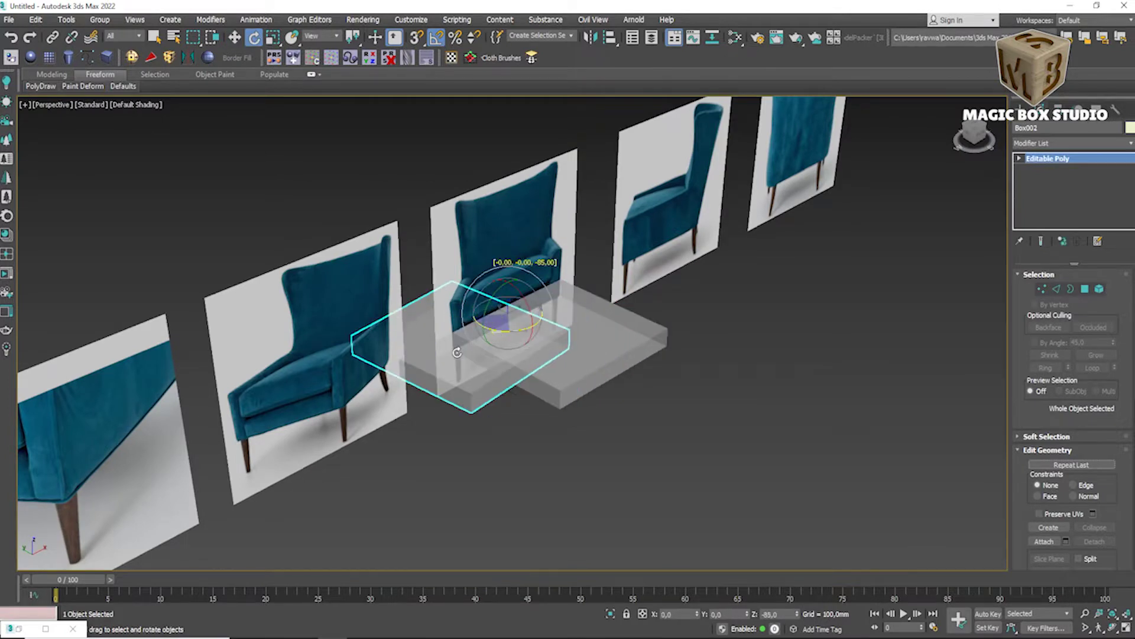
pyautogui.click(568, 375)
# Step: Lift the copied box above the original and frame it in the Front view
pyautogui.press('w')
pyautogui.moveTo(507, 243); pyautogui.dragTo(507, 195)
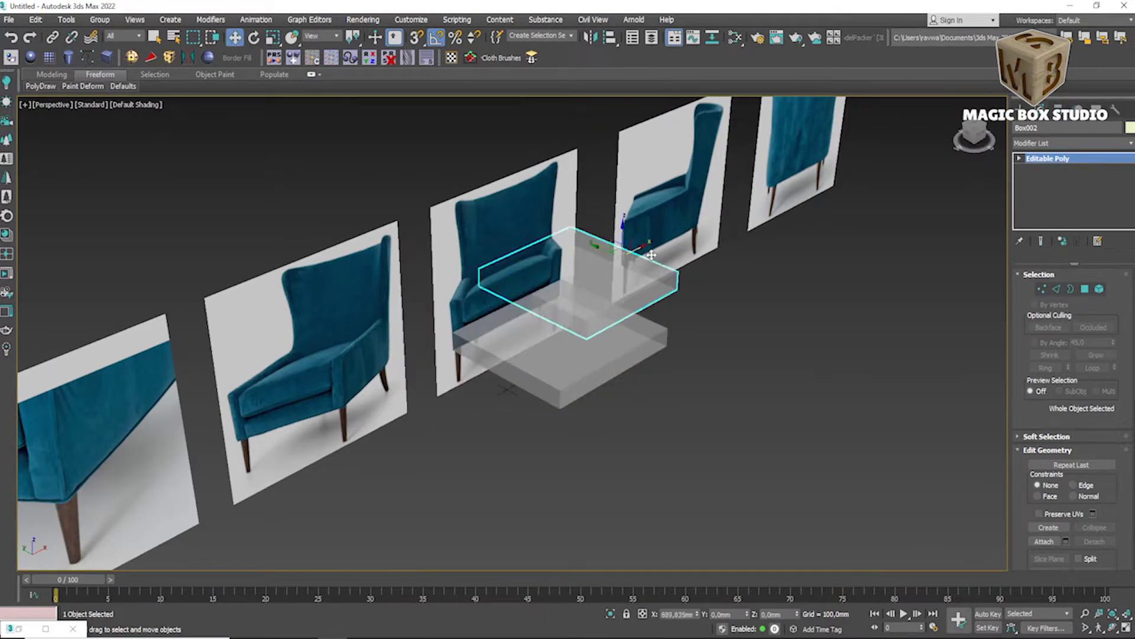
pyautogui.press('space')
pyautogui.hotkey('alt', 'w')
pyautogui.press('z')
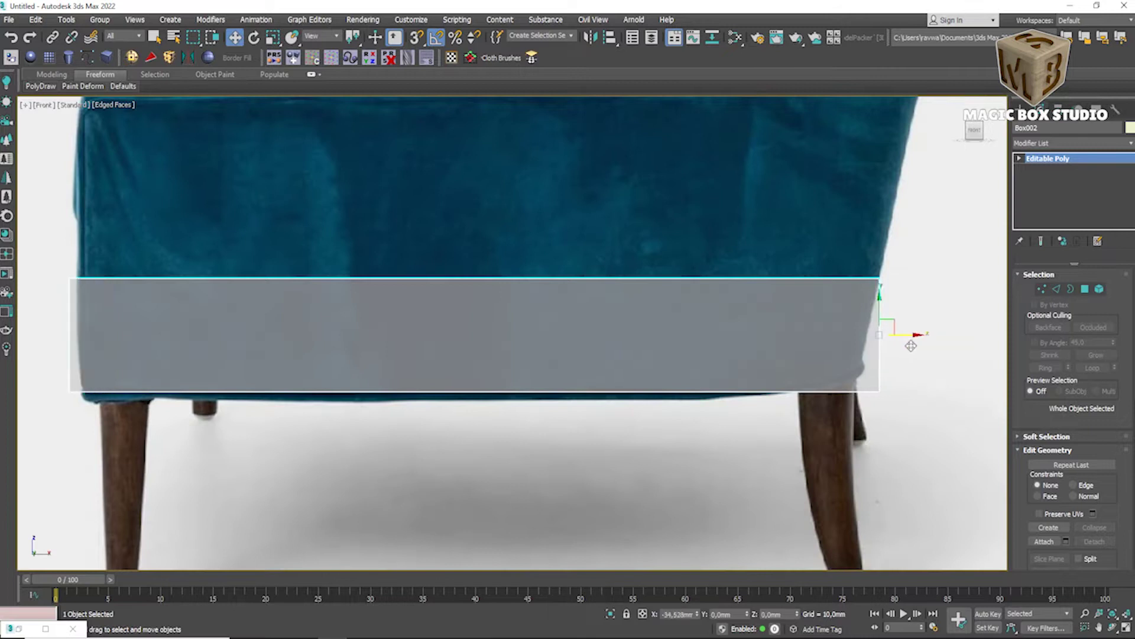
pyautogui.scroll(-3, 774, 350)
pyautogui.scroll(-2, 773, 350)
pyautogui.scroll(-4, 774, 352)
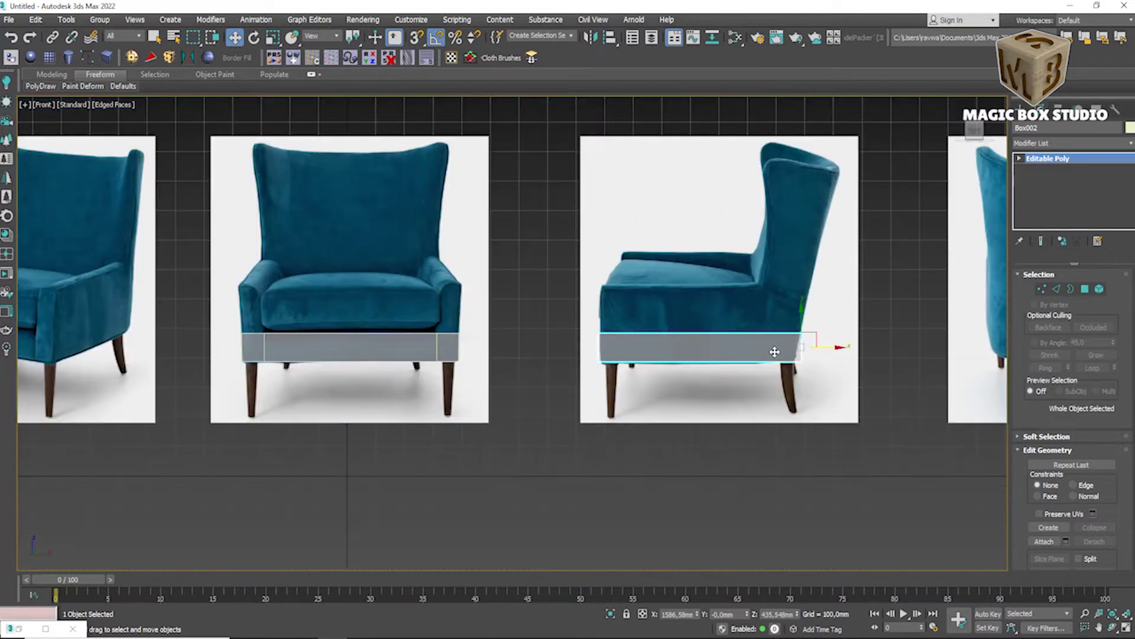
pyautogui.scroll(-2, 774, 352)
pyautogui.scroll(4, 775, 352)
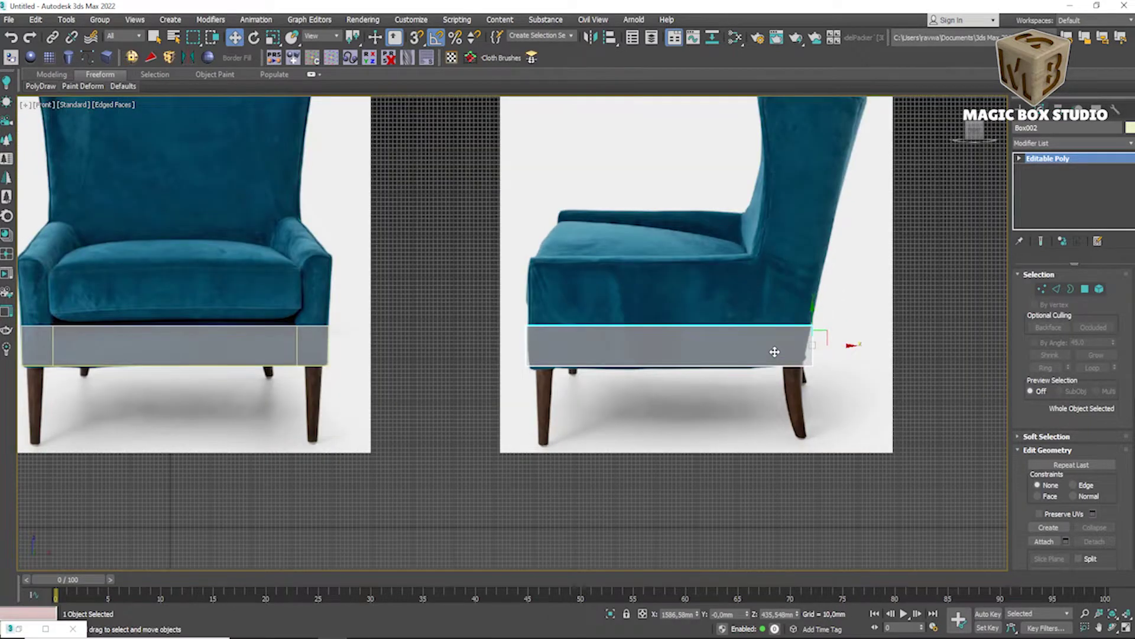
pyautogui.scroll(-3, 774, 352)
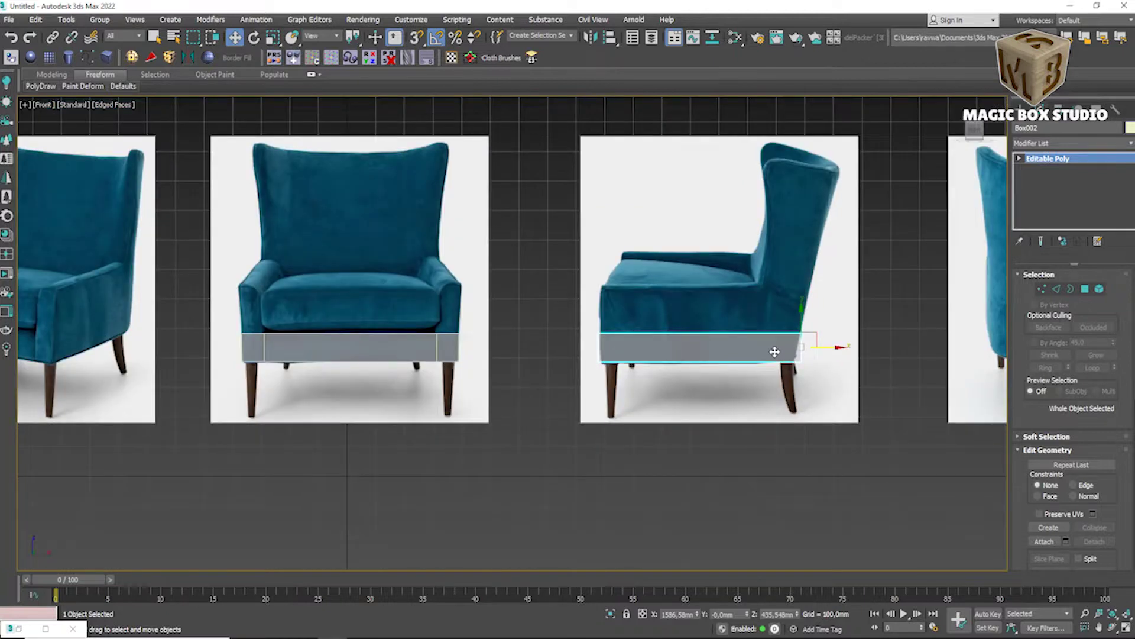
pyautogui.scroll(3, 775, 352)
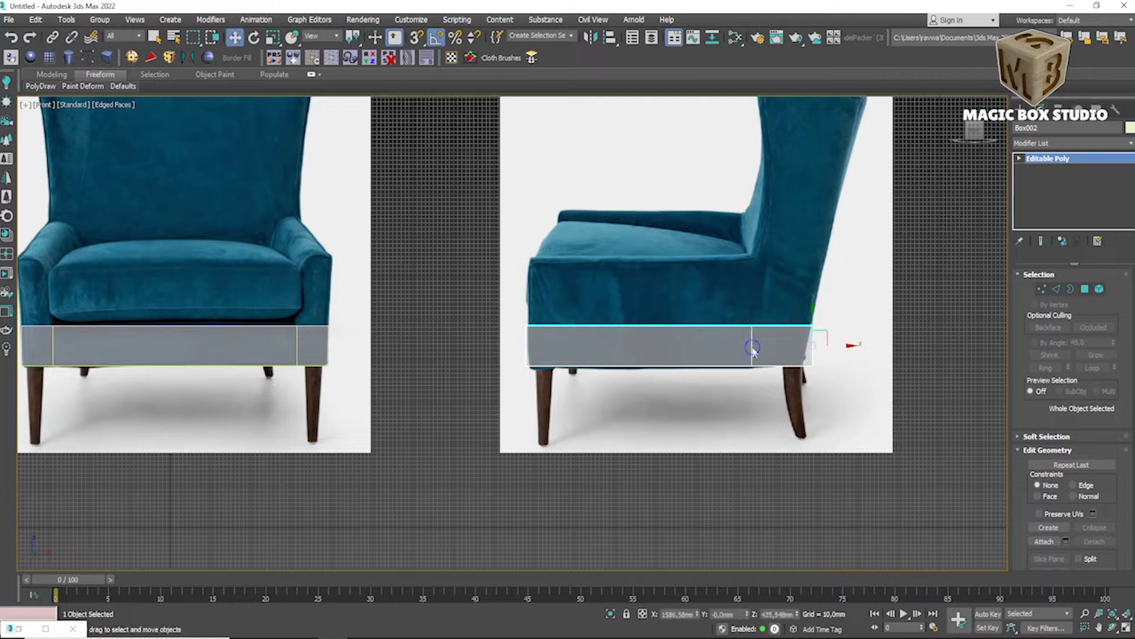
# Step: Move the copied box under the chair in the side reference photo
pyautogui.press('space')
pyautogui.press('space')
pyautogui.press('F4')
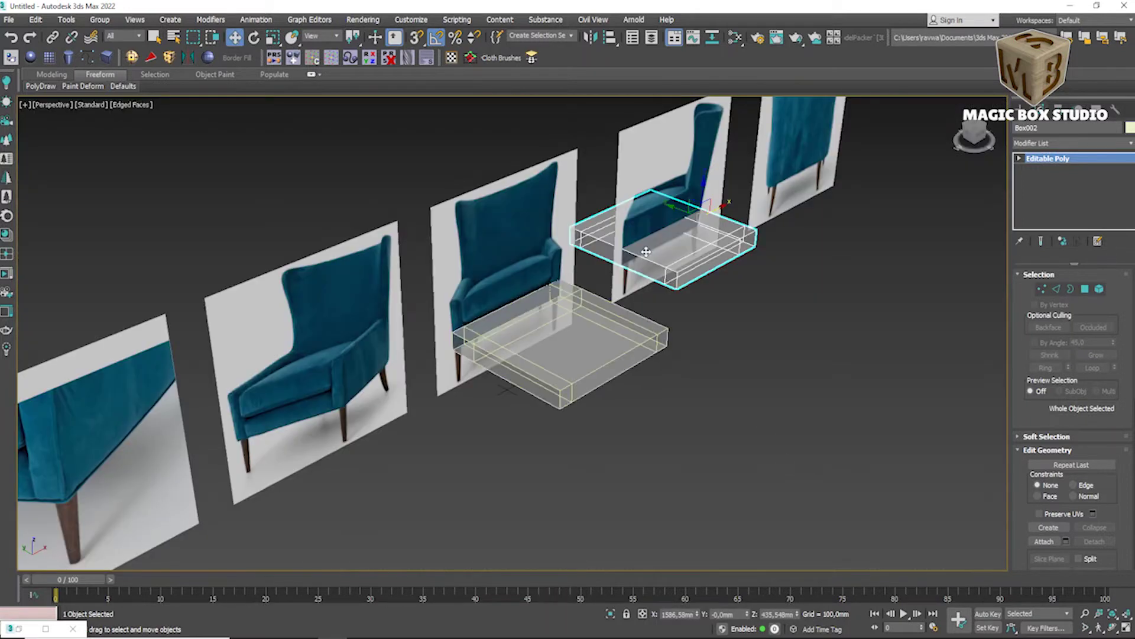
pyautogui.moveTo(707, 206); pyautogui.dragTo(760, 234)
pyautogui.scroll(2, 598, 301)
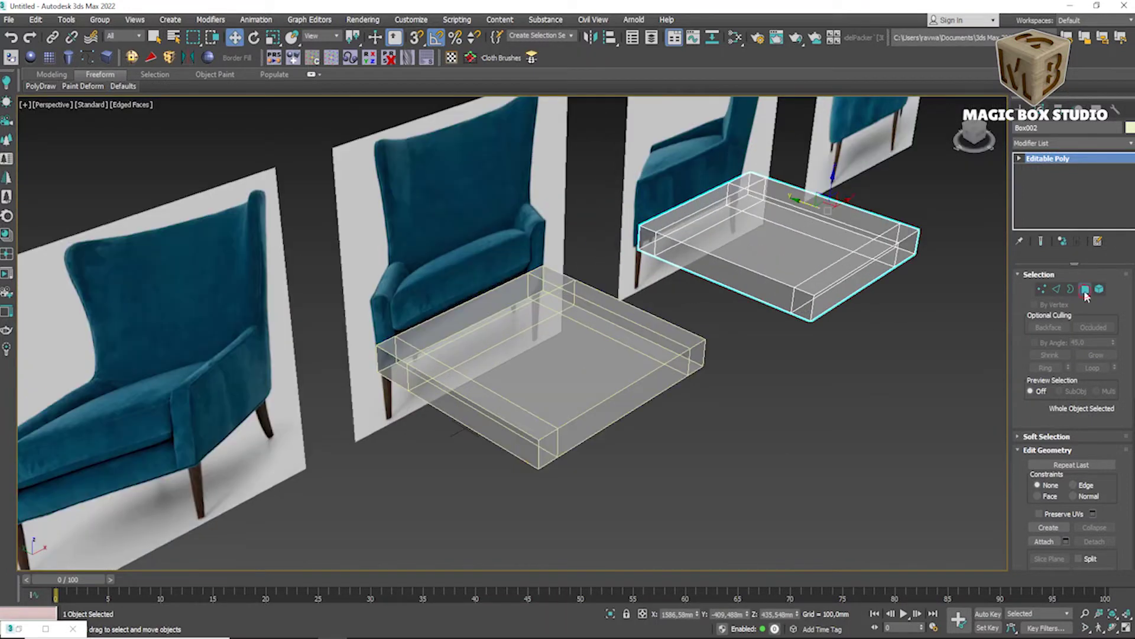
# Step: Extrude the original box's top faces upward into arm and back walls
pyautogui.click(1085, 289)
pyautogui.click(887, 260)
pyautogui.click(973, 188)
pyautogui.click(550, 282)
pyautogui.keyDown('ctrl'); pyautogui.click(467, 313); pyautogui.keyUp('ctrl')
pyautogui.keyDown('ctrl'); pyautogui.click(398, 350); pyautogui.keyUp('ctrl')
pyautogui.keyDown('ctrl'); pyautogui.click(481, 394); pyautogui.keyUp('ctrl')
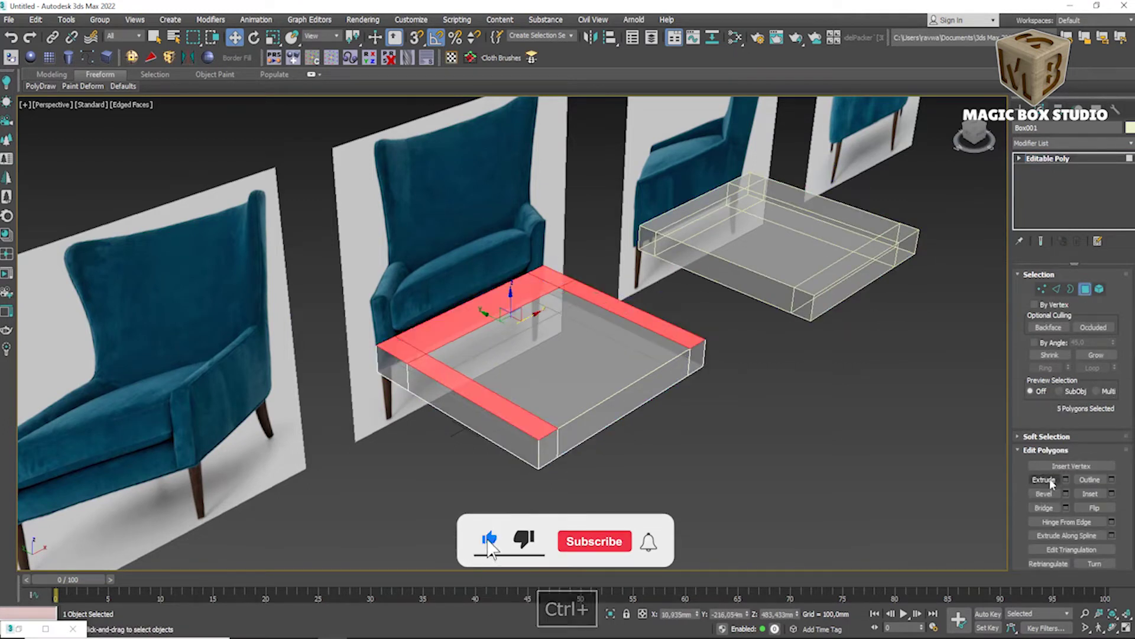
pyautogui.moveTo(510, 310); pyautogui.dragTo(510, 272)
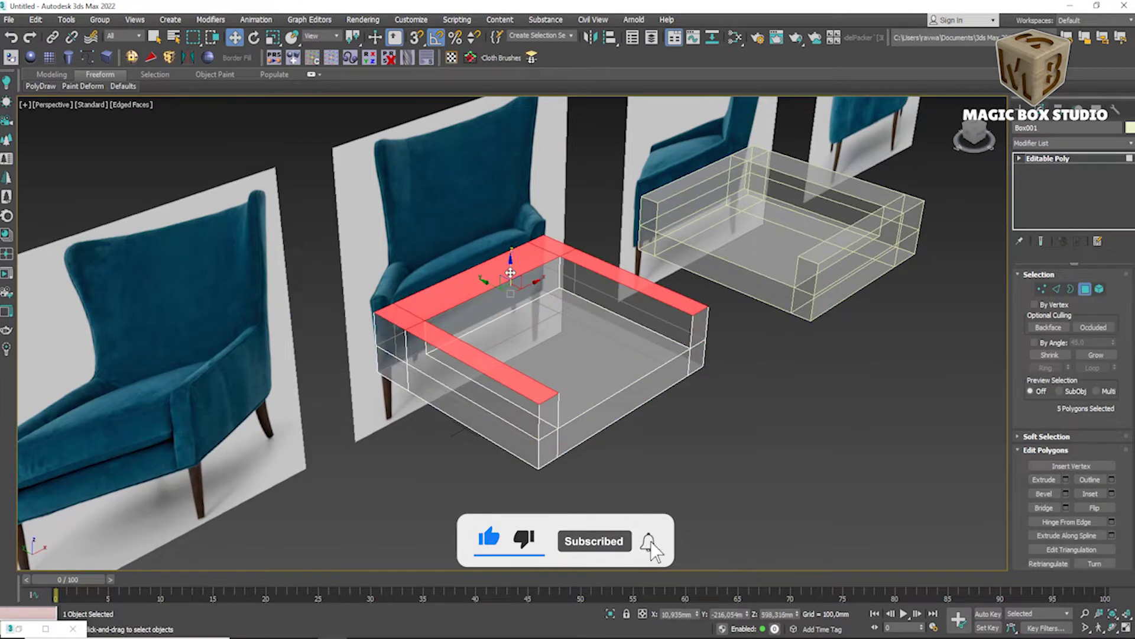
# Step: Nudge the original box's top-left corner vertices to fit the chair photo
pyautogui.press('f')
pyautogui.press('z')
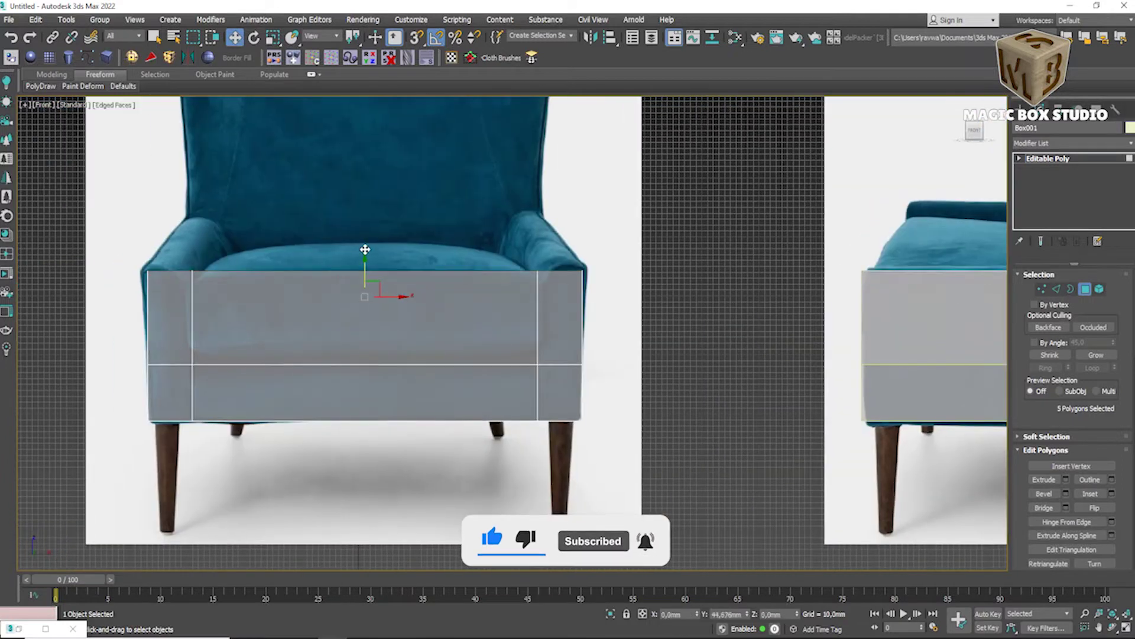
pyautogui.click(1042, 288)
pyautogui.scroll(5, 583, 265)
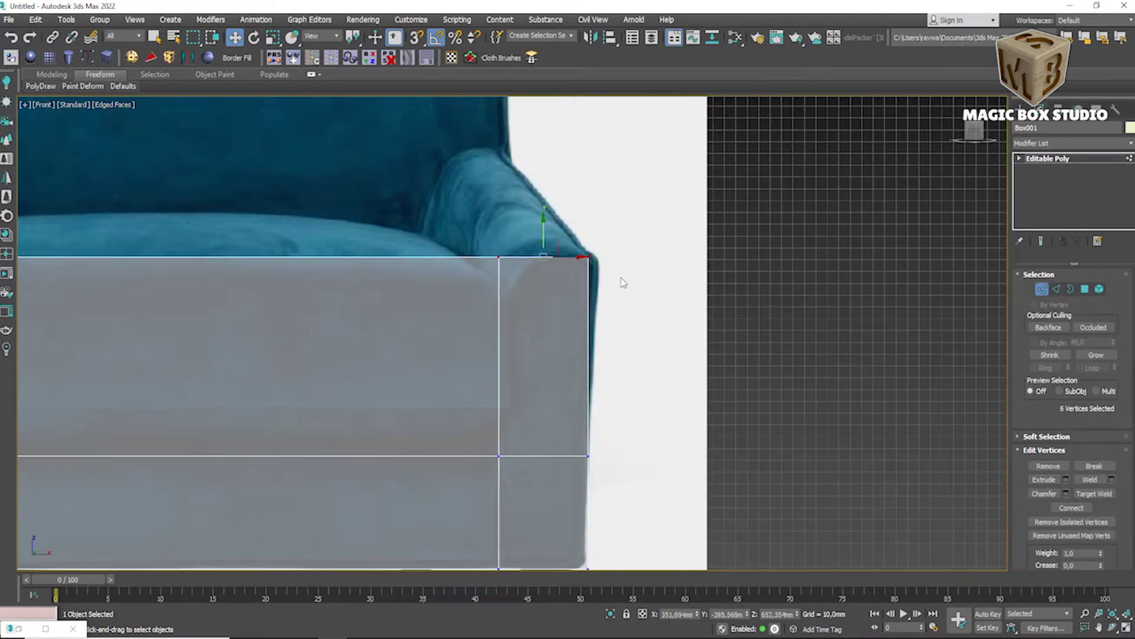
pyautogui.scroll(-5, 583, 257)
pyautogui.scroll(4, 266, 284)
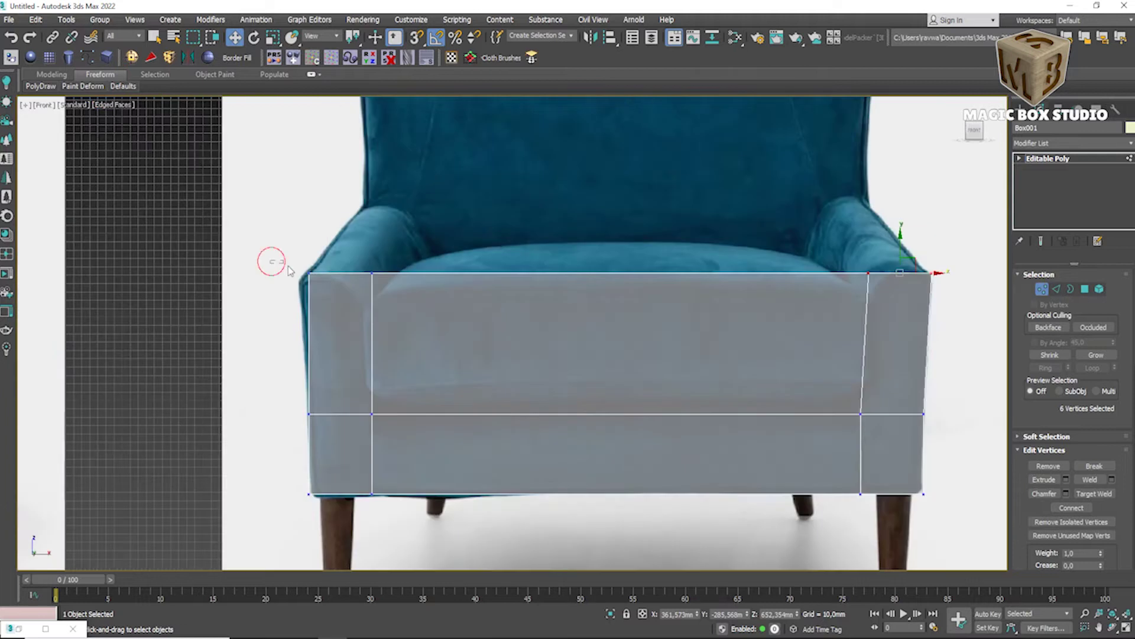
pyautogui.moveTo(367, 274); pyautogui.dragTo(360, 274)
pyautogui.scroll(-5, 363, 300)
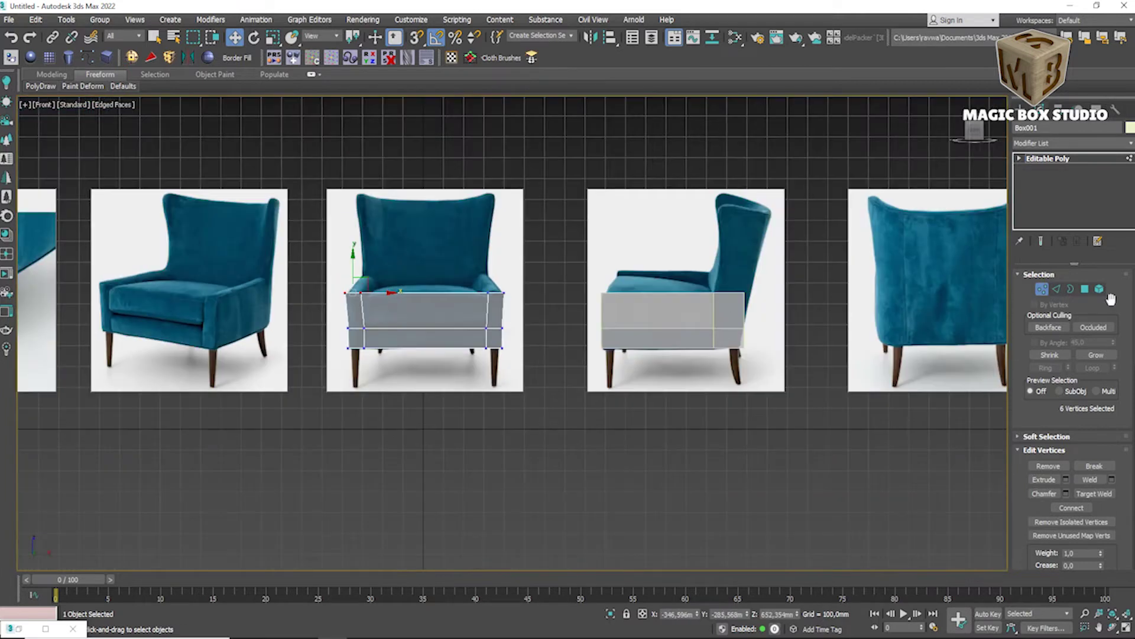
# Step: Slant Box002's back-edge vertices to match the side photo
pyautogui.click(1045, 159)
pyautogui.click(674, 319)
pyautogui.scroll(5, 674, 319)
pyautogui.moveTo(724, 311); pyautogui.dragTo(701, 308, button='middle')
pyautogui.press('1')
pyautogui.moveTo(701, 308)
pyautogui.mouseDown()
pyautogui.moveTo(784, 275)
pyautogui.moveTo(810, 286)
pyautogui.mouseUp()
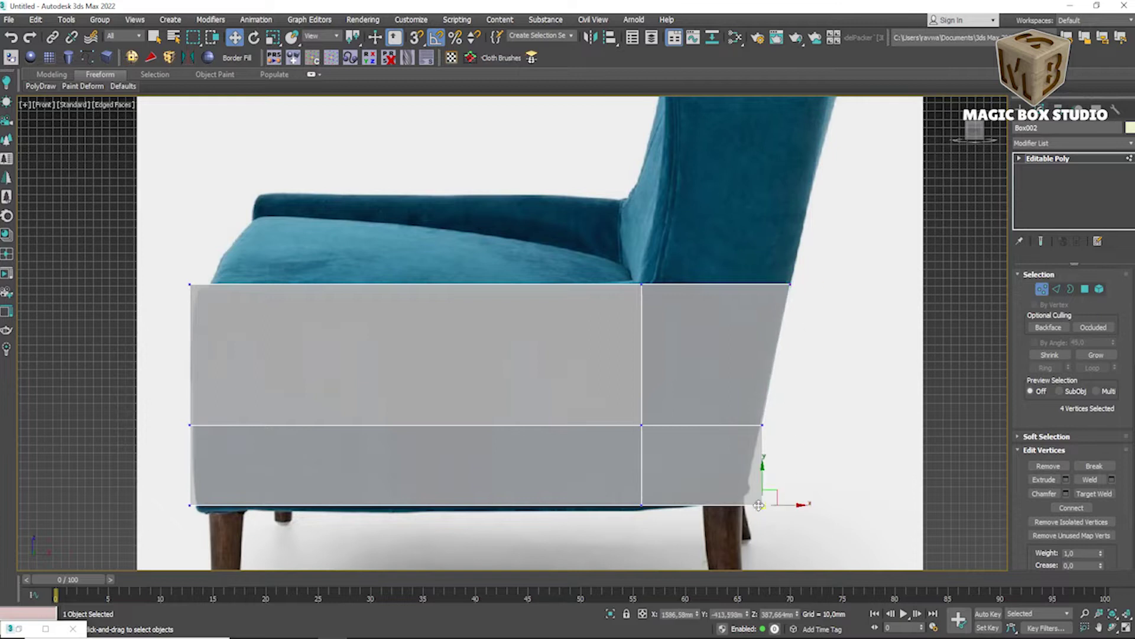
pyautogui.press('space')
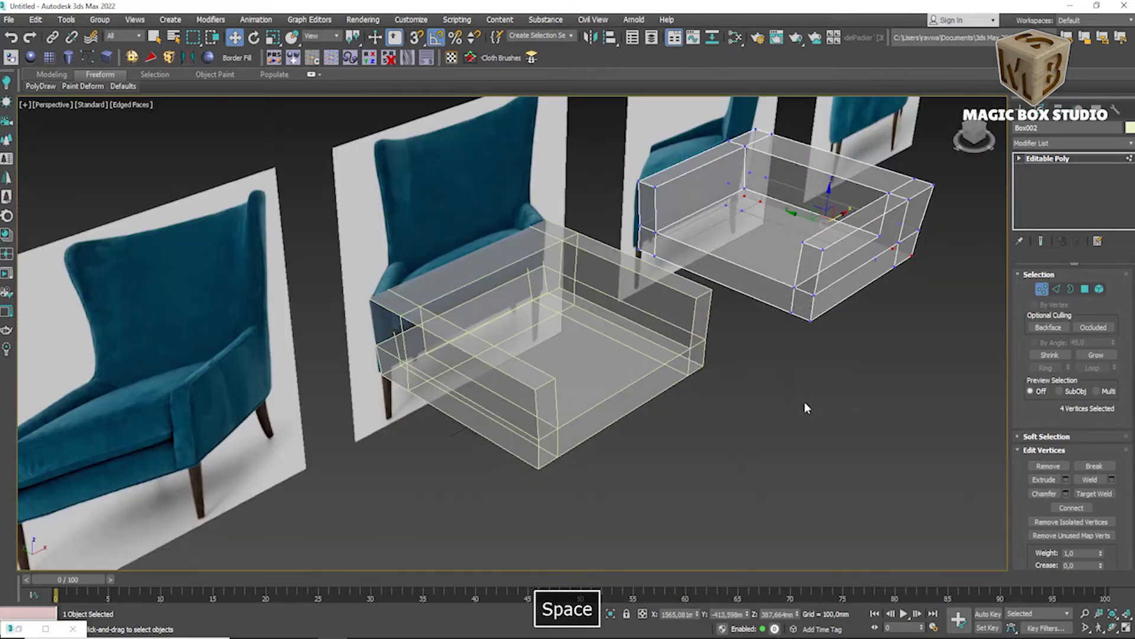
# Step: Extrude Box002's three back top faces upward along the chair's backrest
pyautogui.press('4')
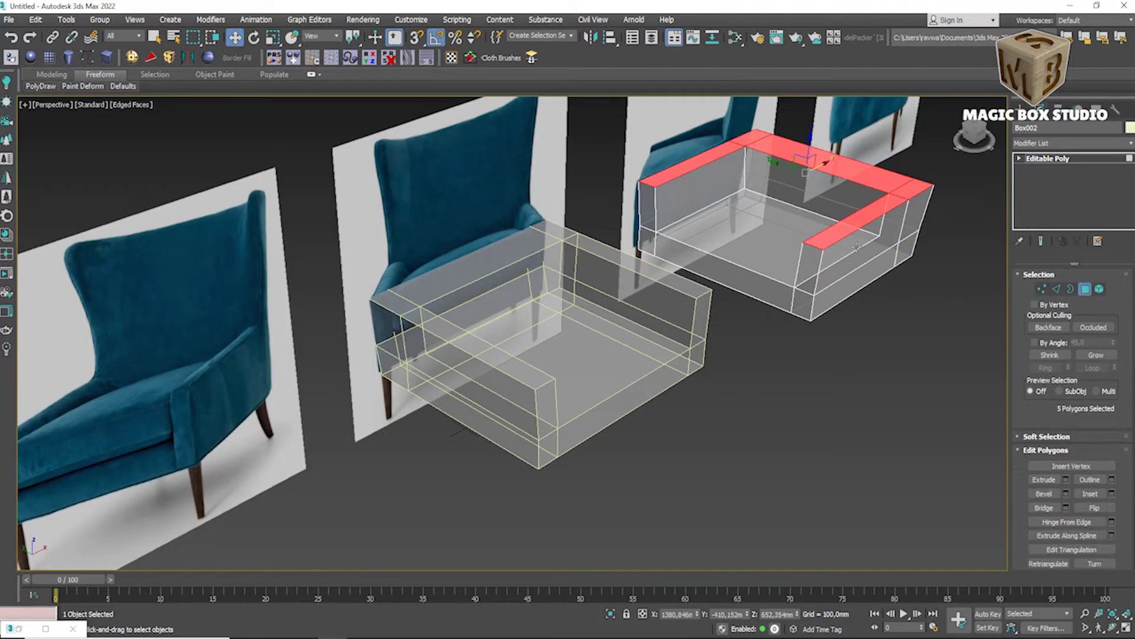
pyautogui.click(910, 185)
pyautogui.keyDown('ctrl'); pyautogui.click(828, 150); pyautogui.keyUp('ctrl')
pyautogui.press('space')
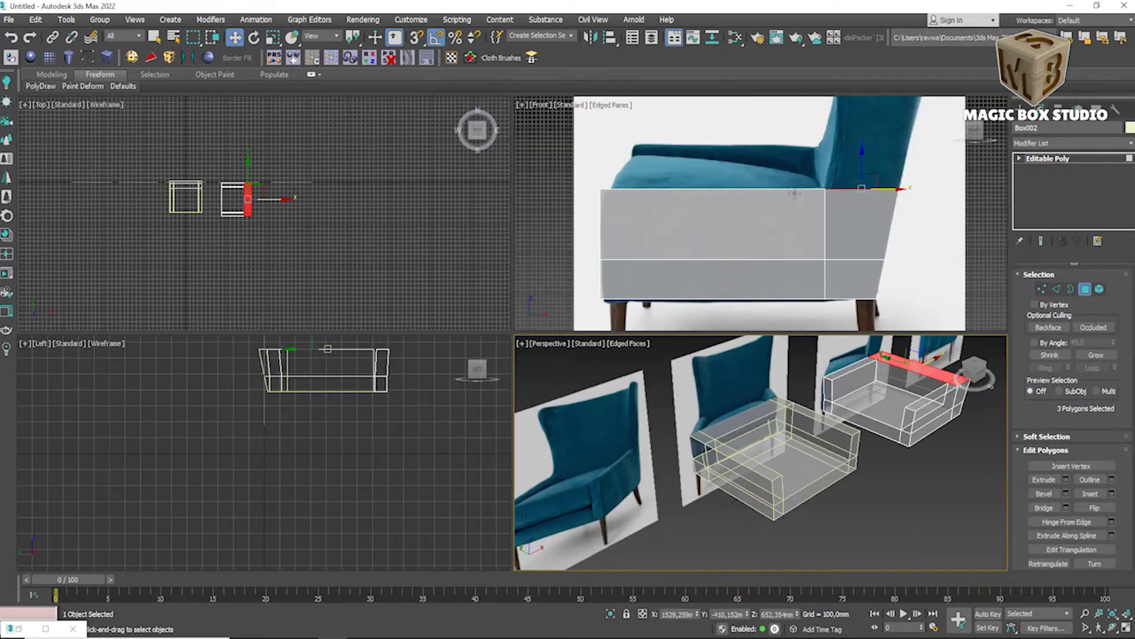
pyautogui.press('space')
pyautogui.press('space')
pyautogui.press('space')
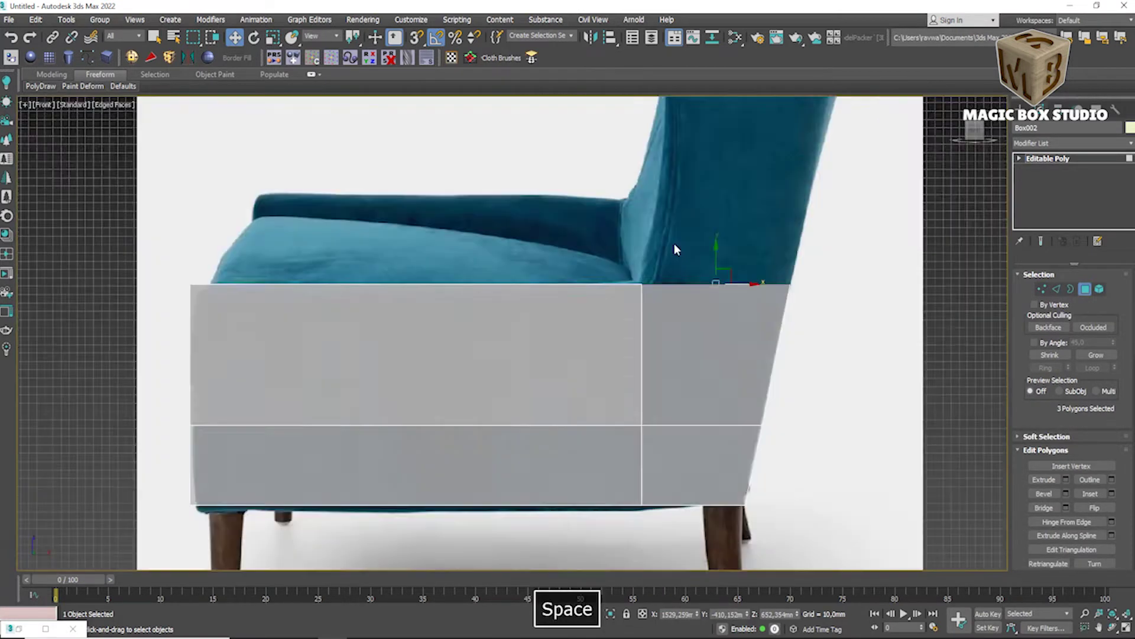
pyautogui.scroll(-10, 674, 249)
pyautogui.moveTo(674, 249); pyautogui.dragTo(578, 270, button='middle')
pyautogui.scroll(5, 555, 261)
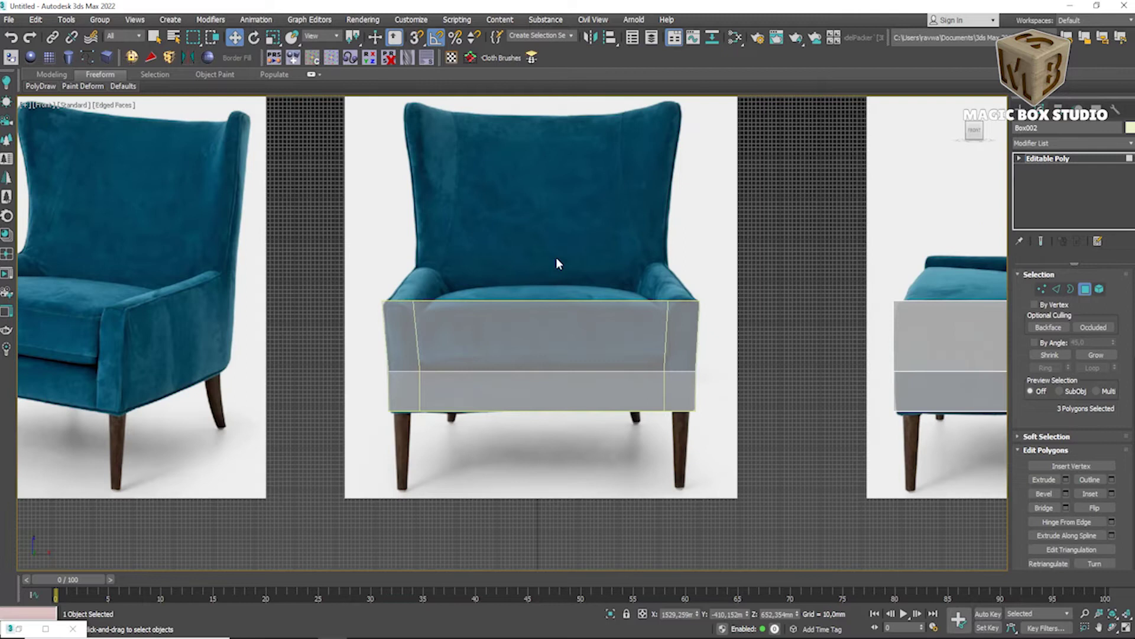
pyautogui.press('space')
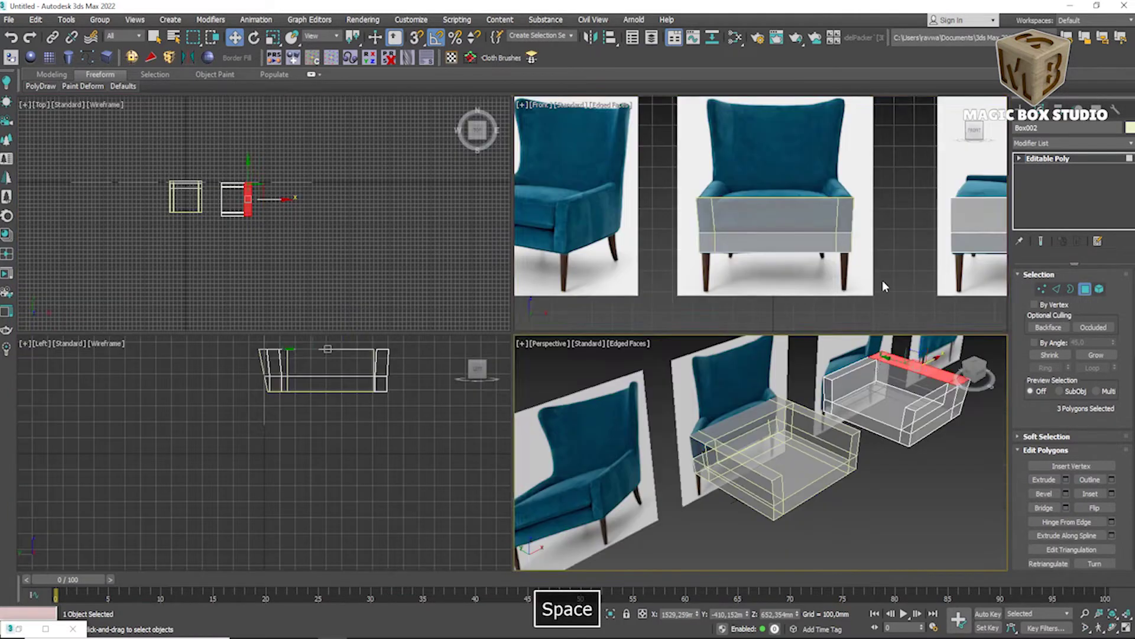
pyautogui.press('space')
pyautogui.scroll(-5, 444, 330)
pyautogui.scroll(5, 637, 349)
pyautogui.moveTo(636, 349)
pyautogui.keyDown('shift'); pyautogui.mouseDown()
pyautogui.moveTo(652, 171)
pyautogui.moveTo(707, 193)
pyautogui.mouseUp(); pyautogui.keyUp('shift')
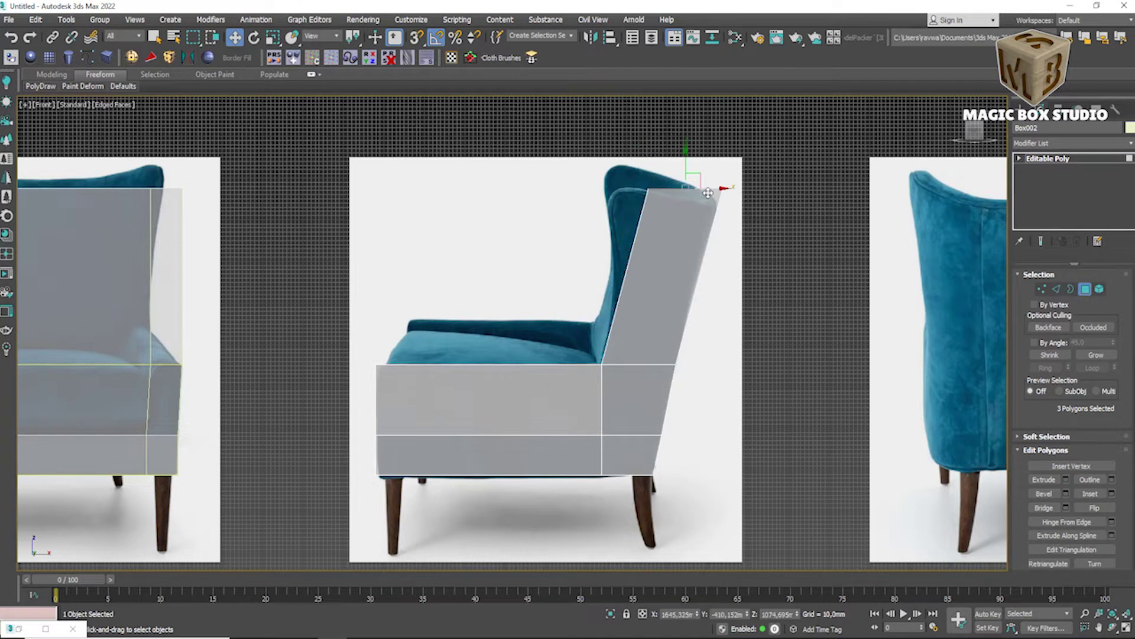
# Step: Lower the back block's top-right corner and widen its top over the backrest
pyautogui.click(1043, 289)
pyautogui.hotkey('ctrl', 'z')
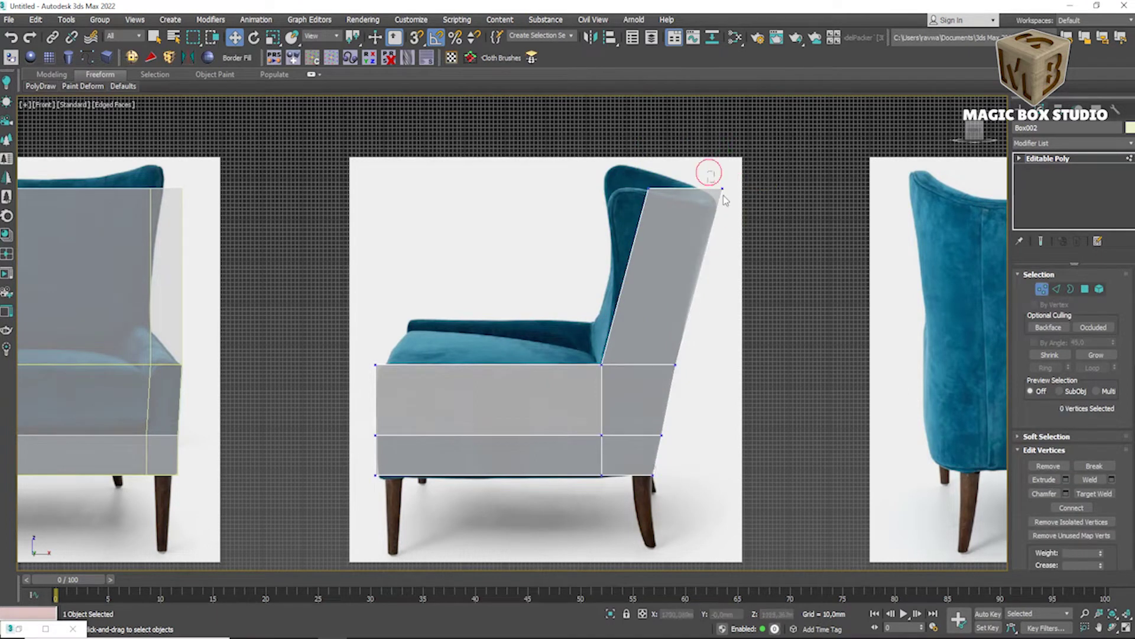
pyautogui.scroll(4, 719, 207)
pyautogui.moveTo(722, 166); pyautogui.dragTo(724, 191)
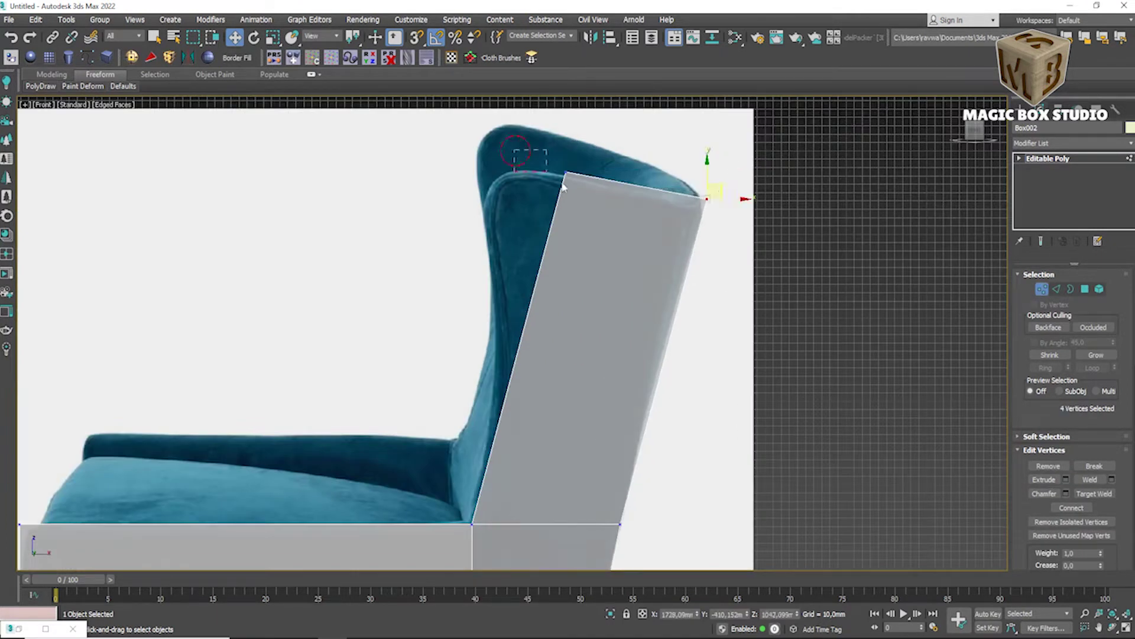
pyautogui.moveTo(583, 160); pyautogui.dragTo(496, 147)
# Step: Try an edge loop with a bent left edge, then undo both
pyautogui.hotkey('shift', 'alt', 'w')
pyautogui.click(515, 358)
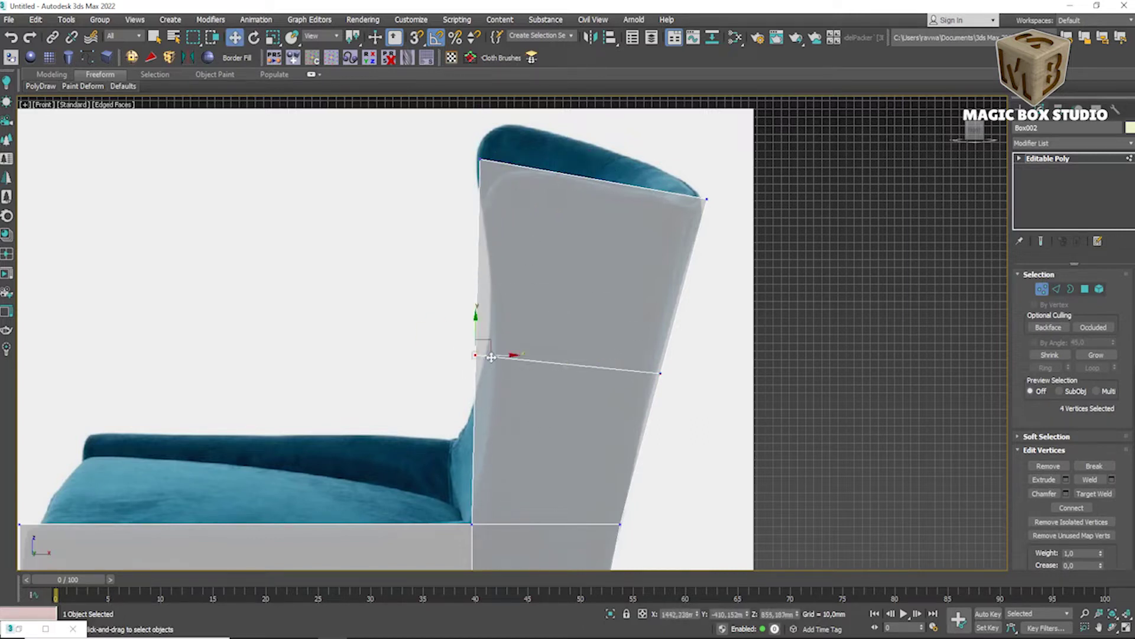
pyautogui.moveTo(491, 357); pyautogui.dragTo(516, 358)
pyautogui.press('space')
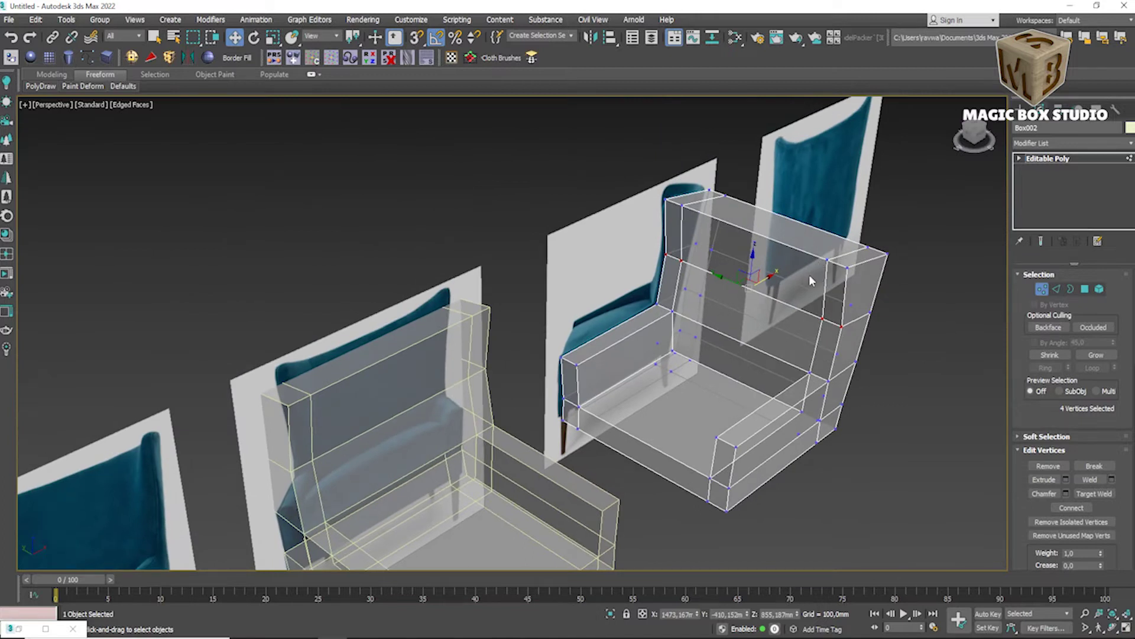
pyautogui.hotkey('ctrl', 'z')
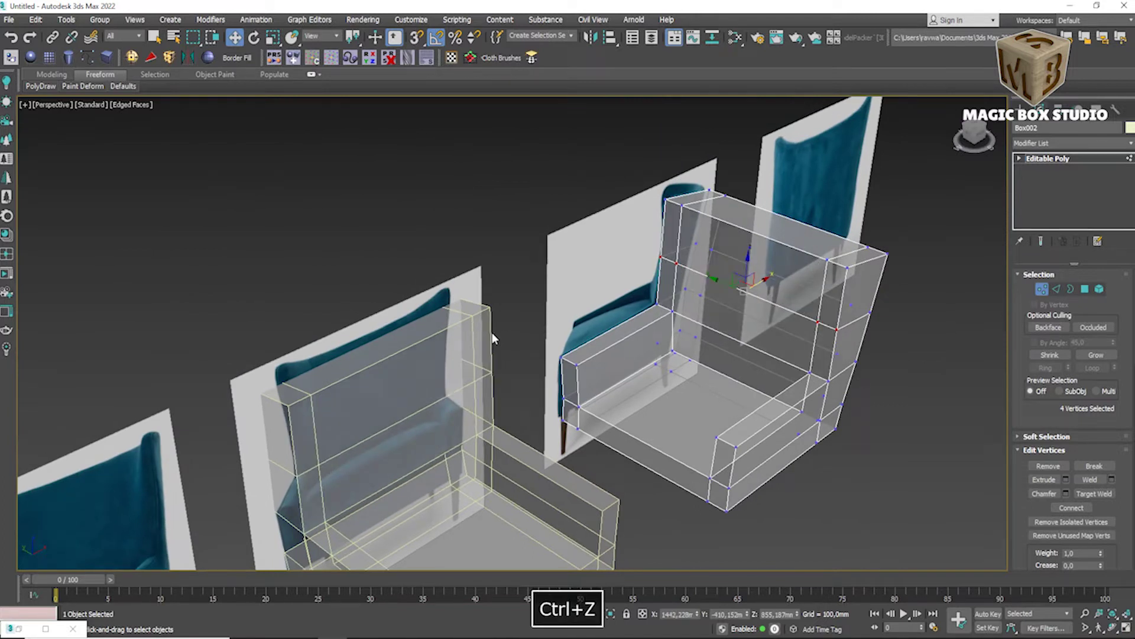
pyautogui.hotkey('ctrl', 'z')
pyautogui.press('space')
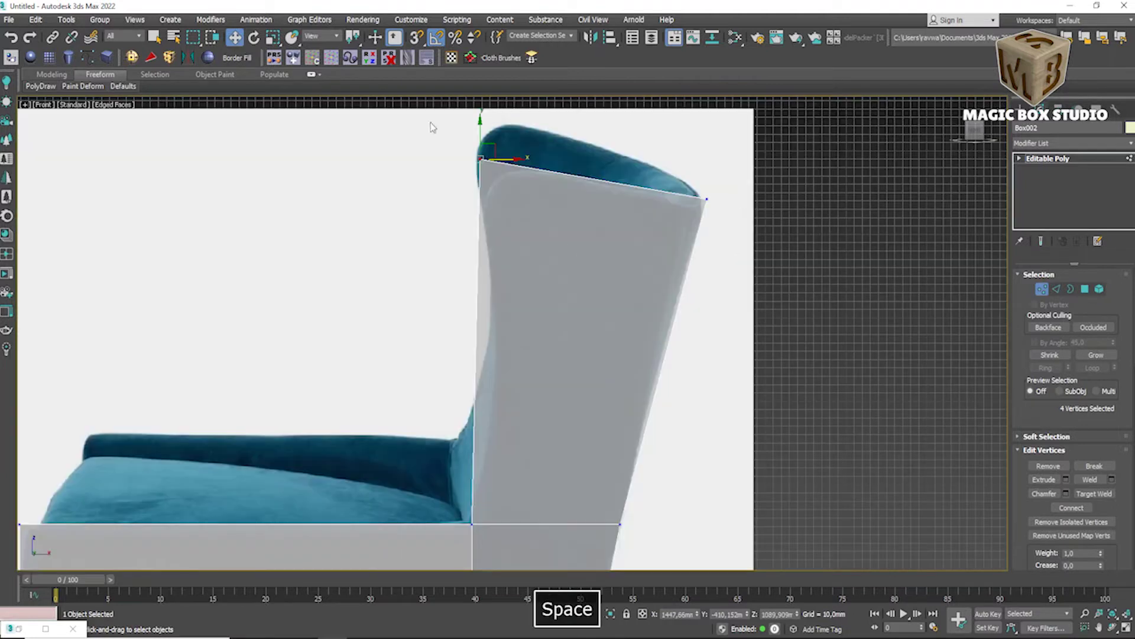
# Step: Pull the back block's top vertices to follow the backrest, then select its side face
pyautogui.moveTo(502, 157); pyautogui.dragTo(677, 178)
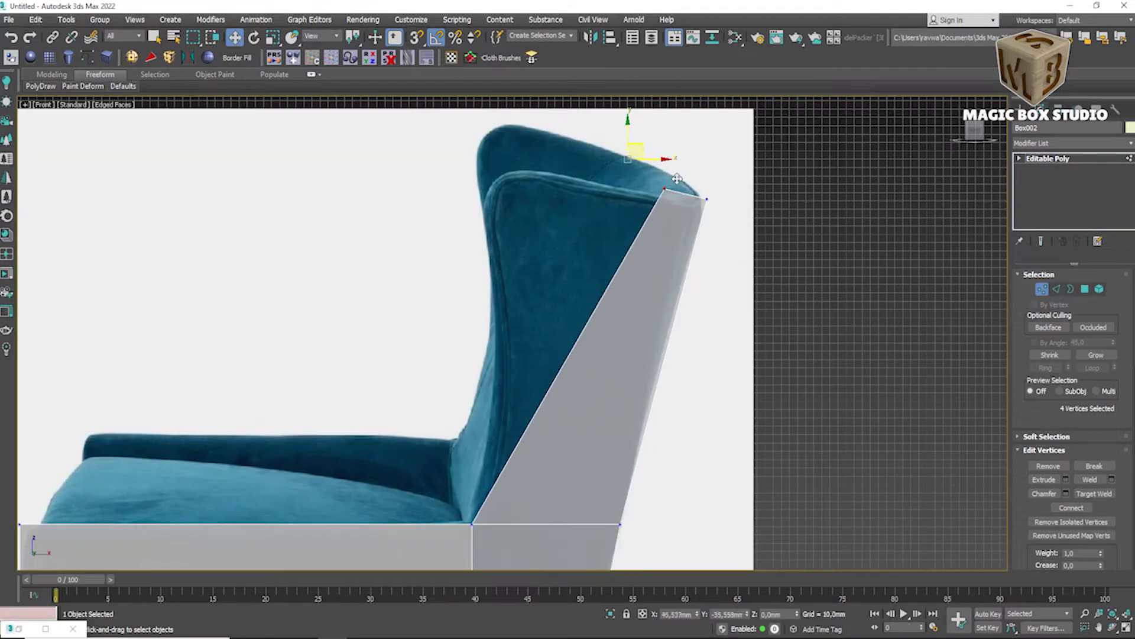
pyautogui.press('space')
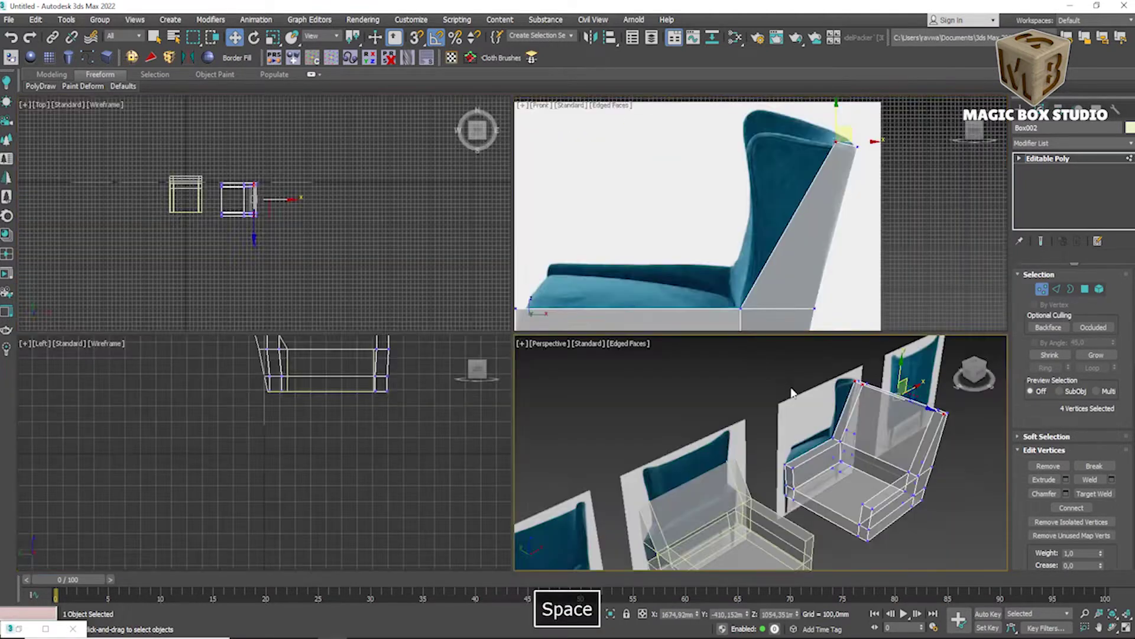
pyautogui.press('space')
pyautogui.press('4')
pyautogui.click(845, 316)
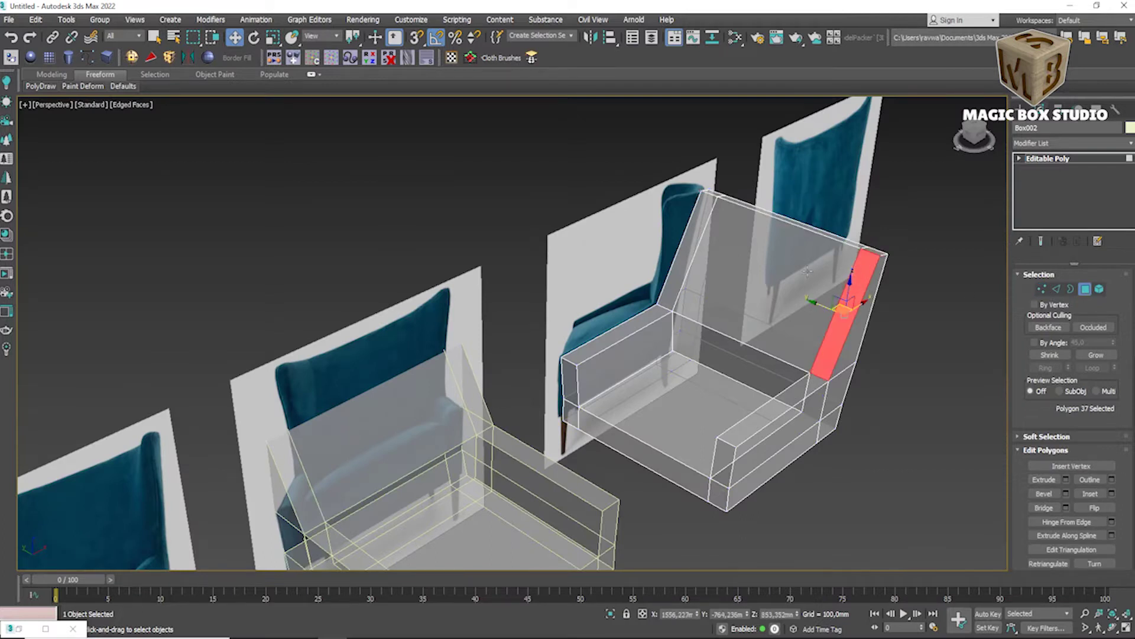
# Step: Raise the back block's top vertices to the wing's upper edge in Front view
pyautogui.press('space')
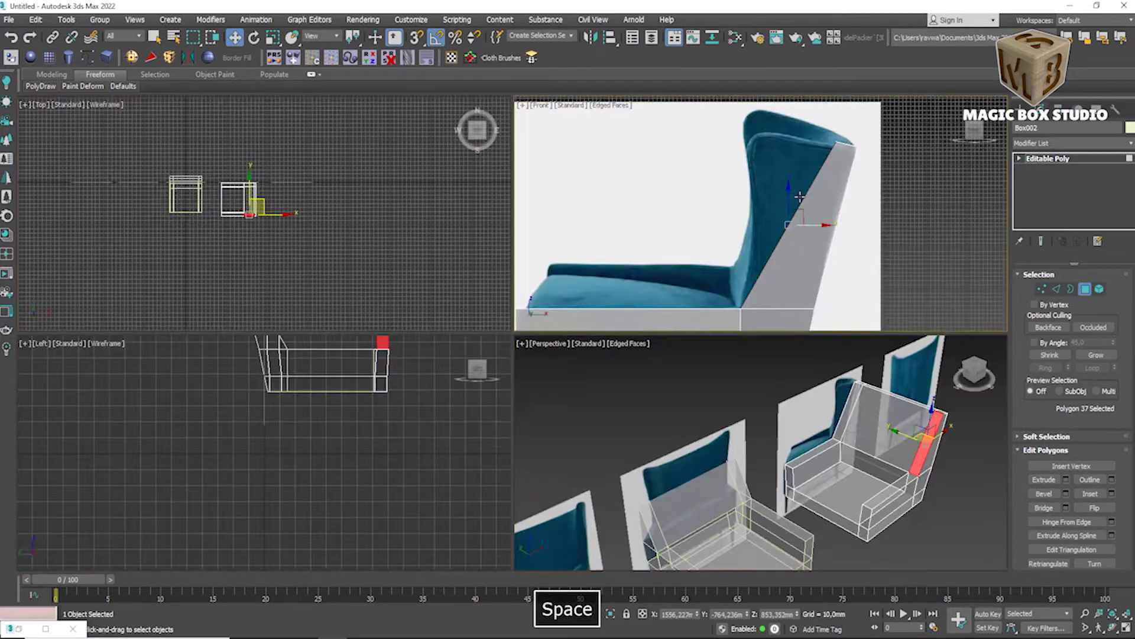
pyautogui.press('space')
pyautogui.press('space')
pyautogui.press('space')
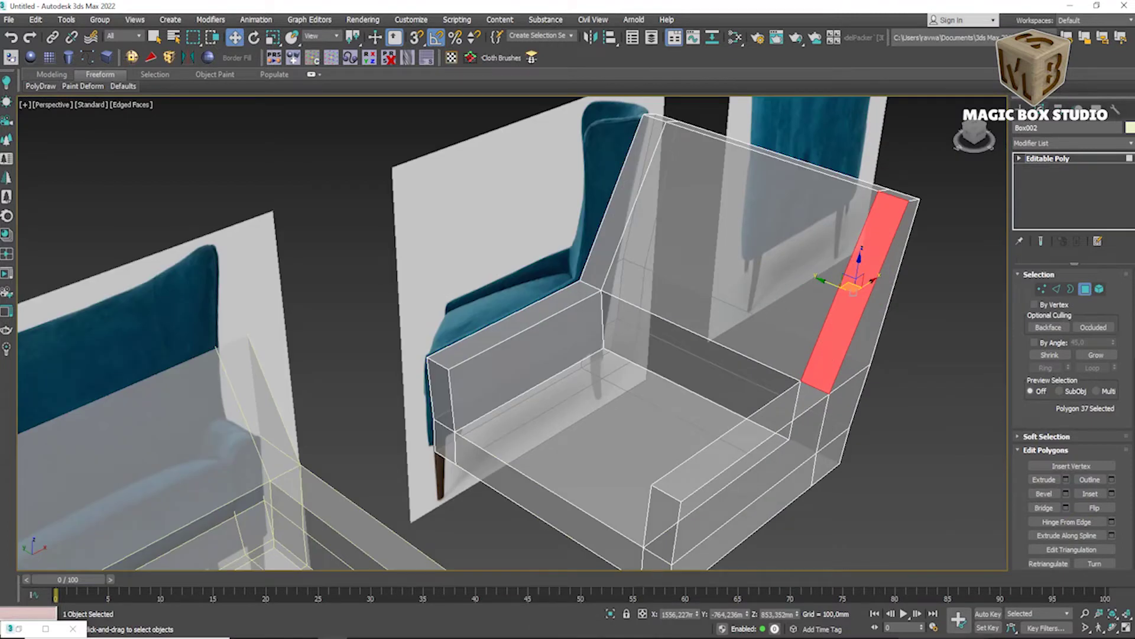
pyautogui.press('space')
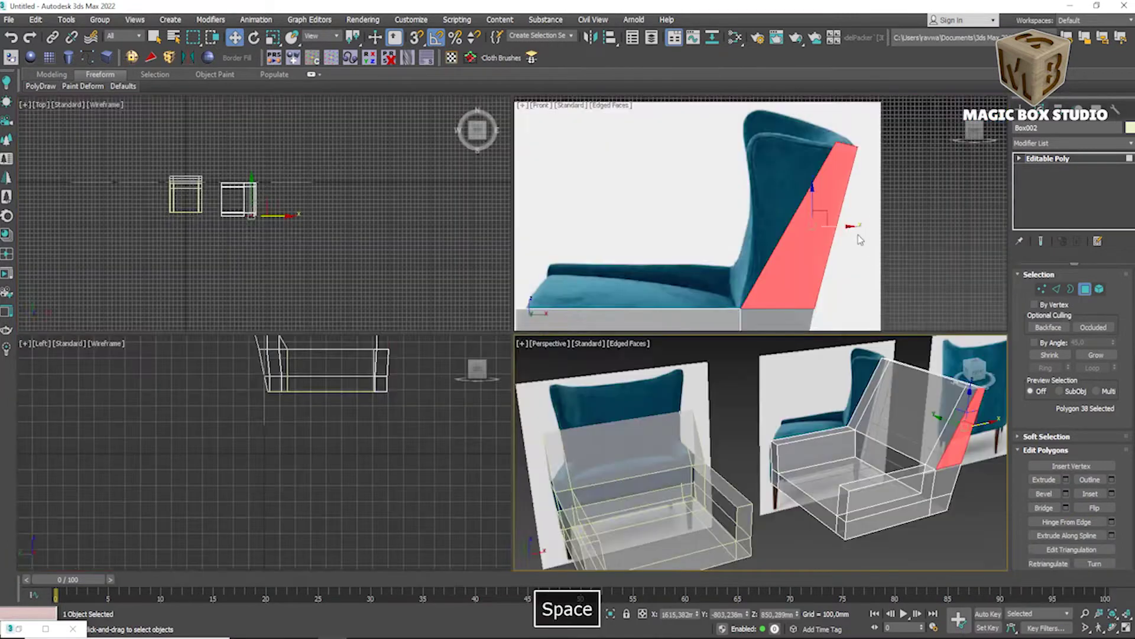
pyautogui.press('space')
pyautogui.press('1')
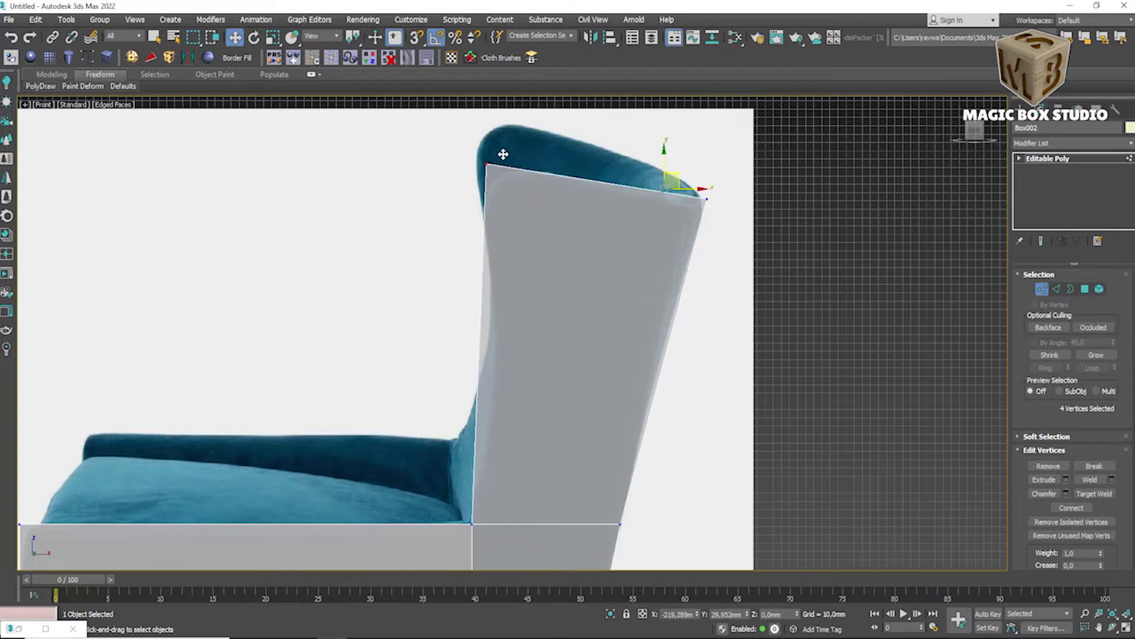
pyautogui.press('space')
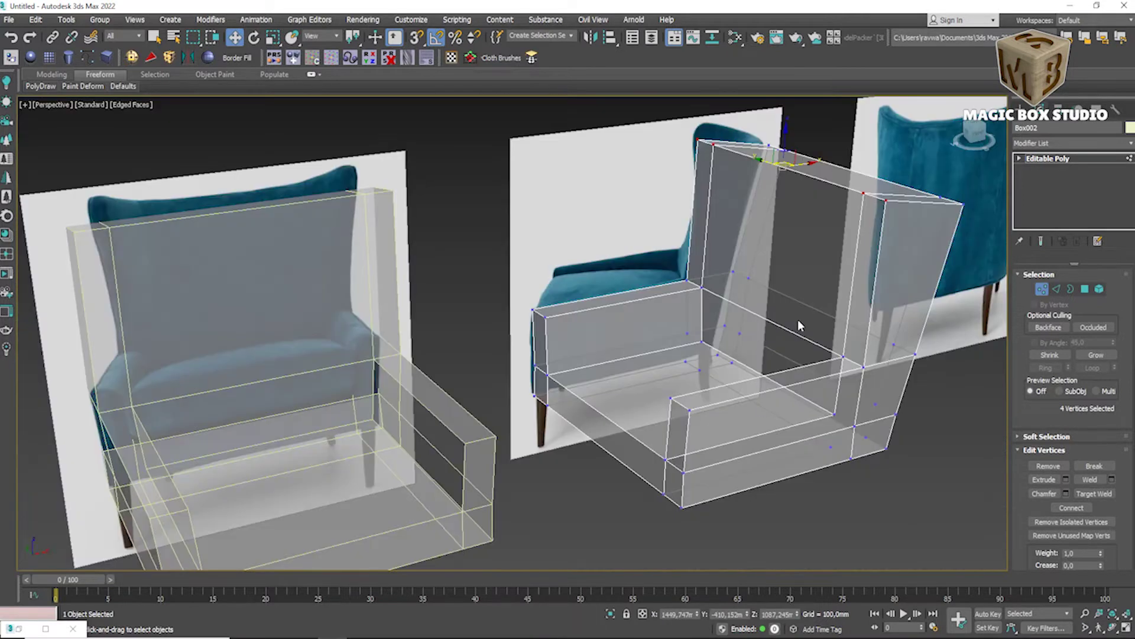
# Step: Add a connecting edge loop across Box002 and pinch it toward the border
pyautogui.press('2')
pyautogui.press('4')
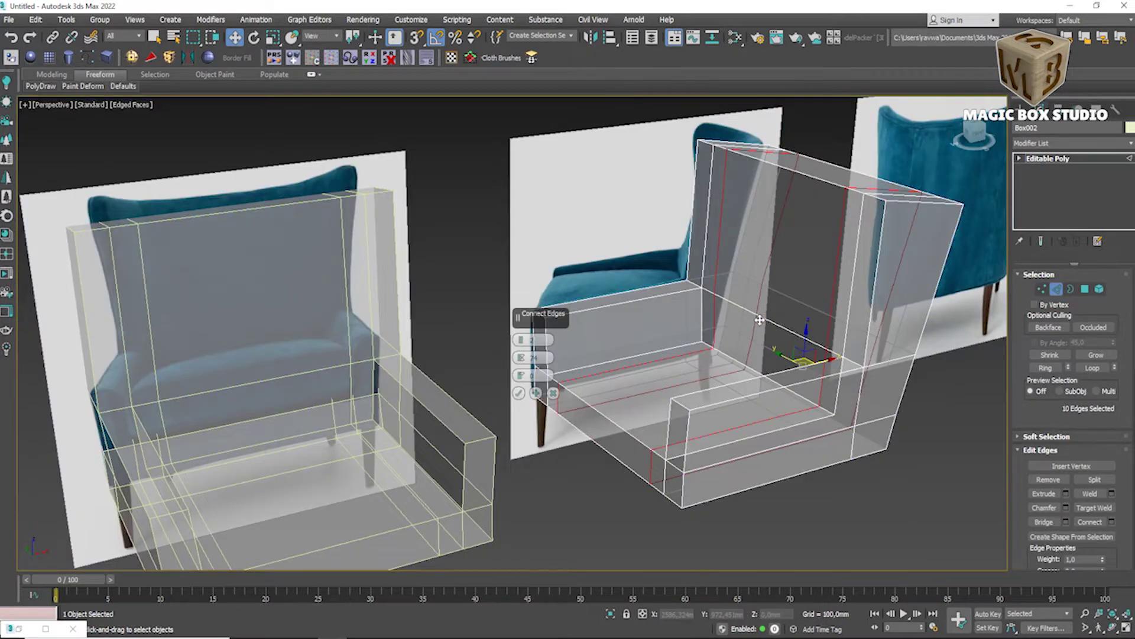
pyautogui.moveTo(520, 357); pyautogui.dragTo(517, 299)
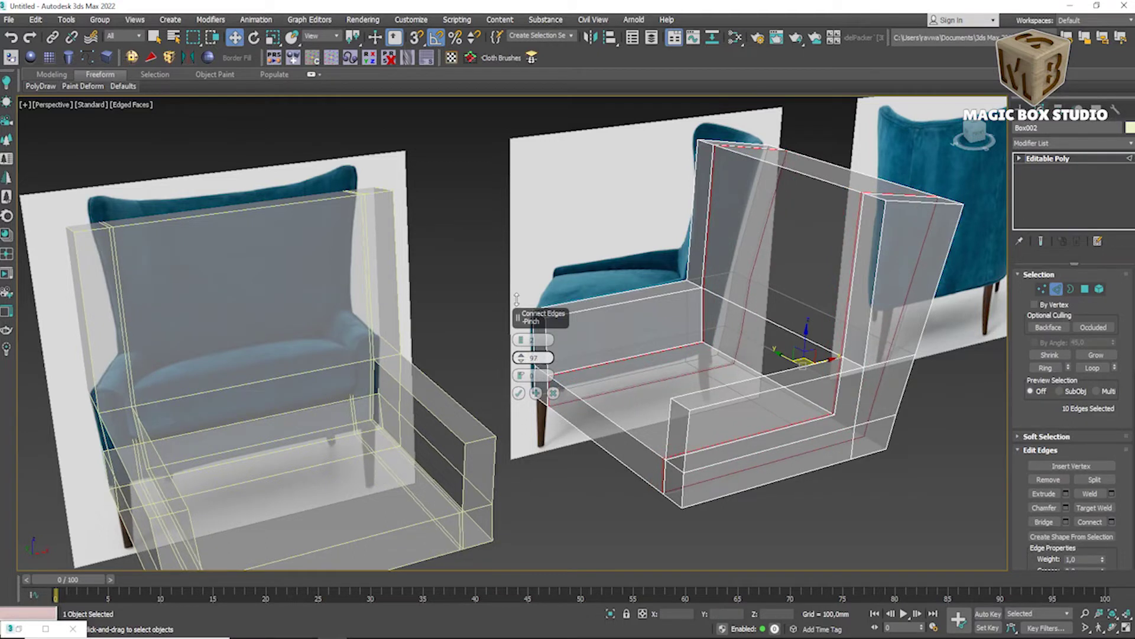
pyautogui.click(518, 393)
# Step: Move the backrest's top corner vertices along X to the photo's backrest edge
pyautogui.press('4')
pyautogui.click(861, 304)
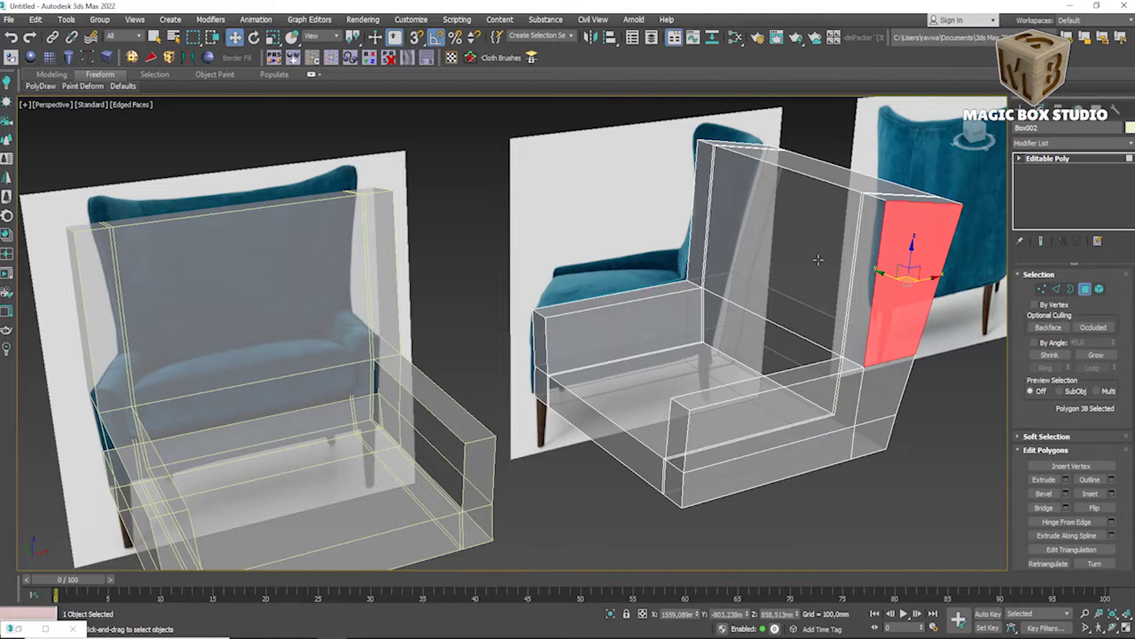
pyautogui.click(762, 254)
pyautogui.hotkey('ctrl', '1')
pyautogui.scroll(5, 944, 261)
pyautogui.keyDown('ctrl'); pyautogui.click(669, 118); pyautogui.keyUp('ctrl')
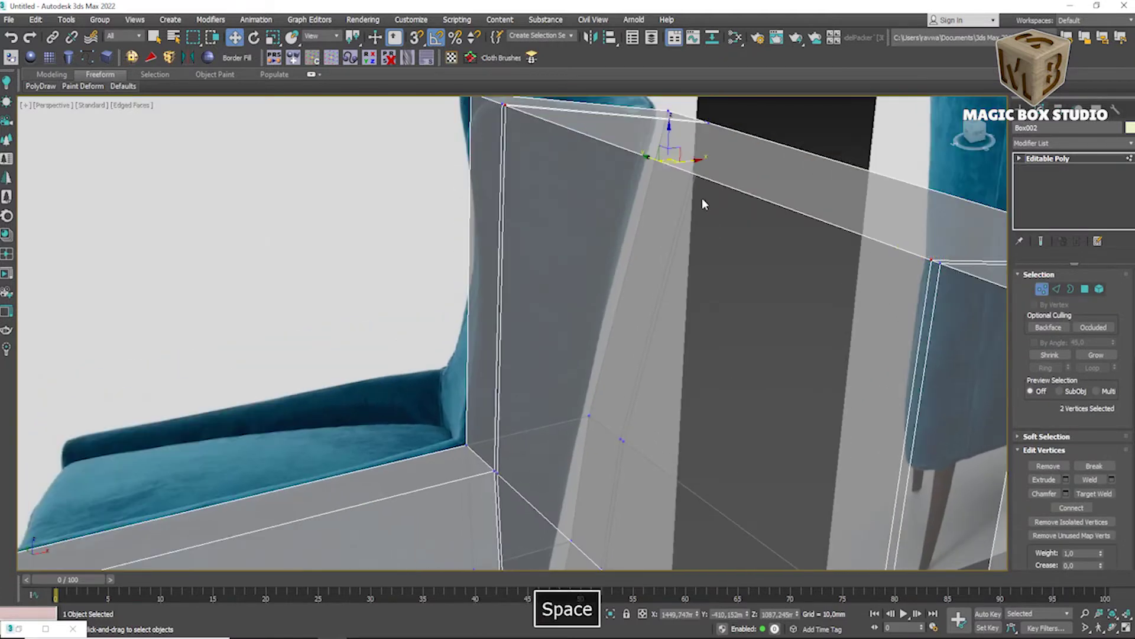
pyautogui.press('f')
pyautogui.moveTo(645, 178)
pyautogui.mouseDown()
pyautogui.moveTo(693, 180)
pyautogui.moveTo(683, 181)
pyautogui.mouseUp()
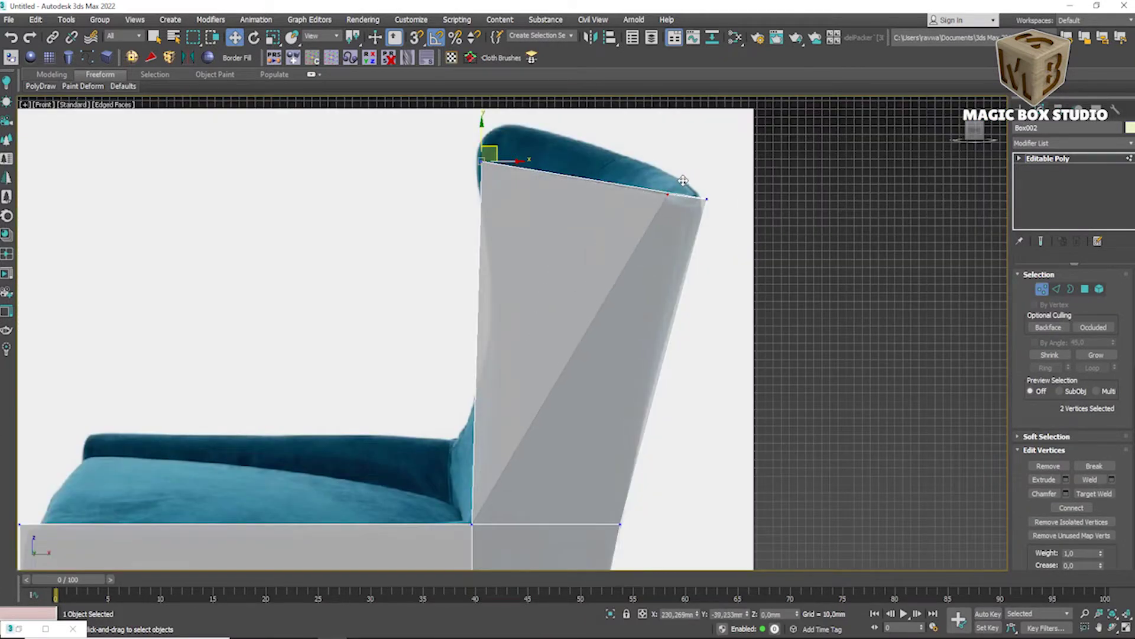
# Step: Orbit the chair-back block in see-through mode and select the front chair block
pyautogui.press('p')
pyautogui.moveTo(803, 376)
pyautogui.keyDown('alt'); pyautogui.mouseDown(button='middle')
pyautogui.moveTo(647, 314)
pyautogui.moveTo(698, 337)
pyautogui.moveTo(844, 313)
pyautogui.mouseUp(button='middle'); pyautogui.keyUp('alt')
pyautogui.hotkey('alt', 'x')
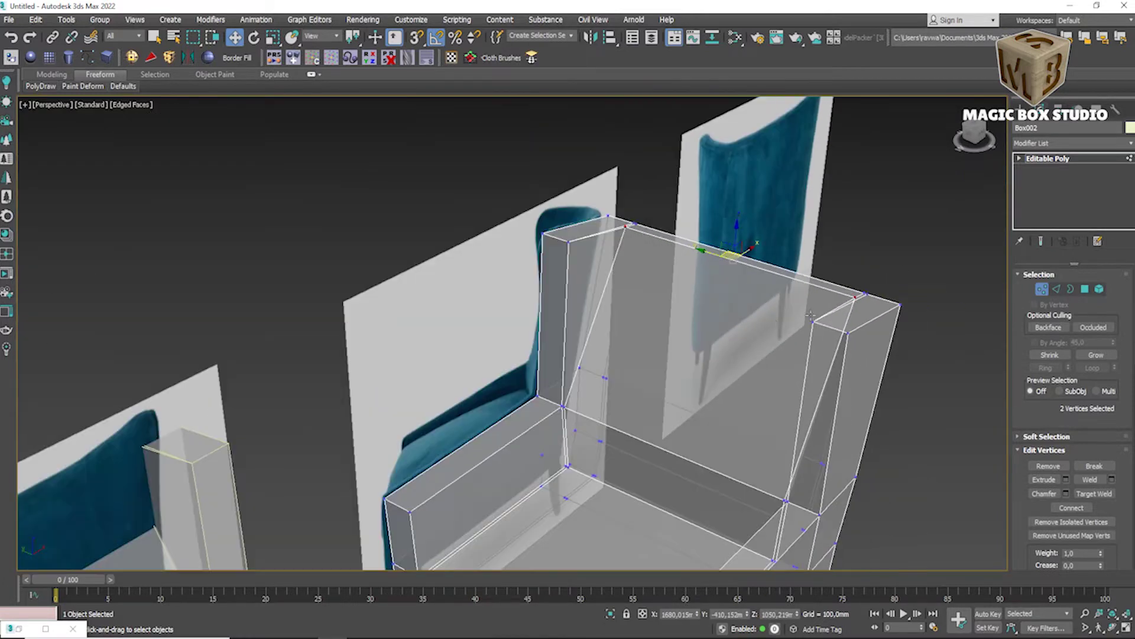
pyautogui.scroll(-3, 771, 315)
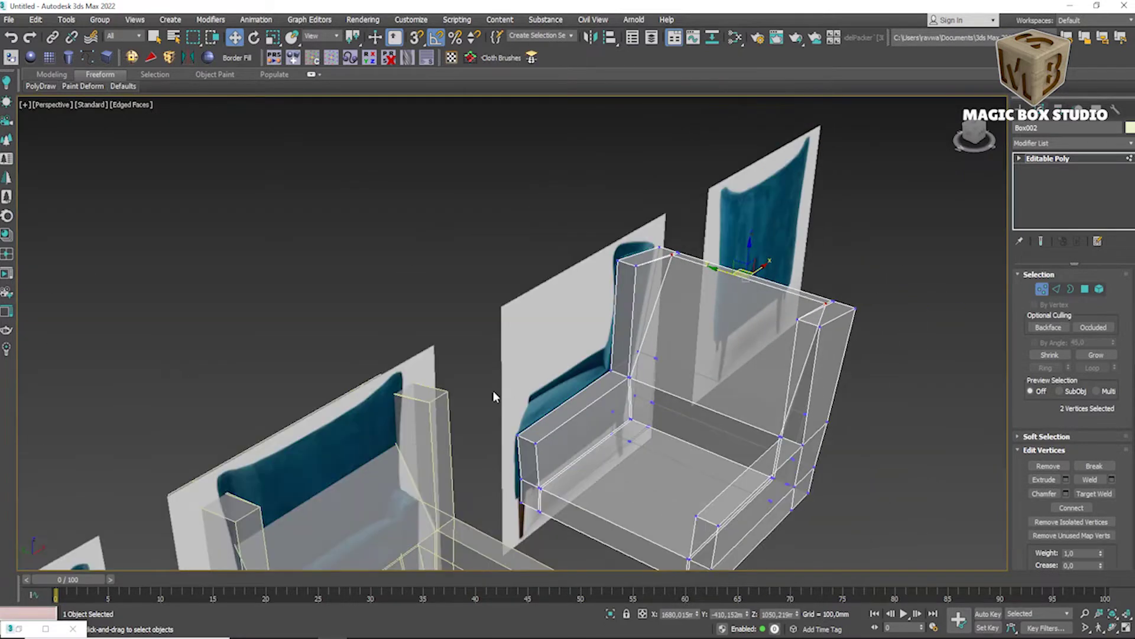
pyautogui.scroll(-5, 592, 355)
pyautogui.click(515, 408)
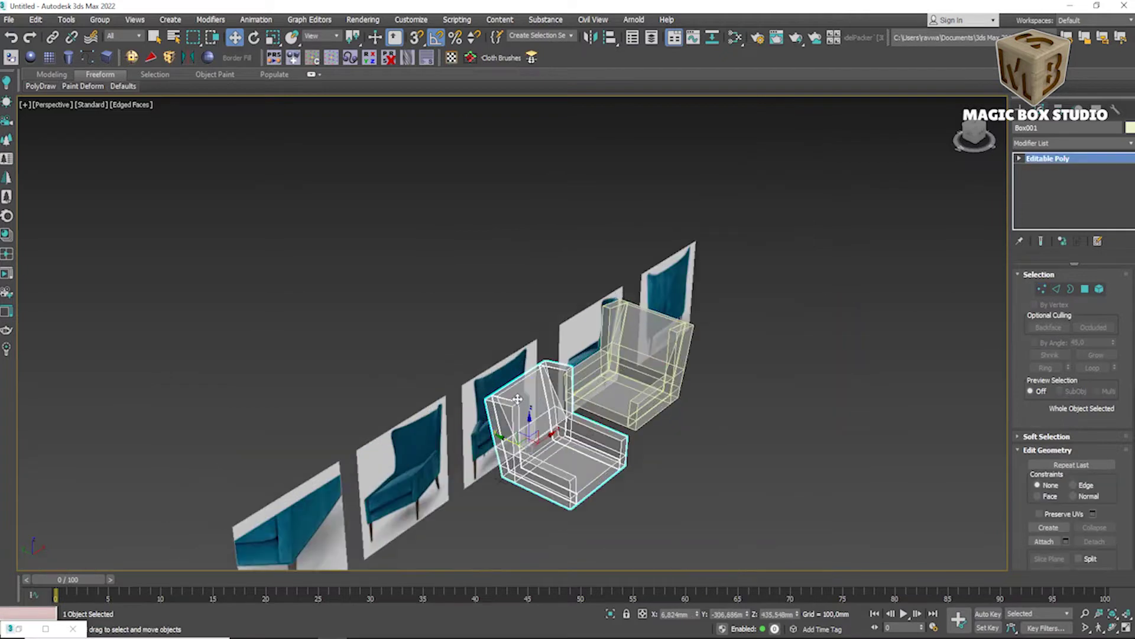
# Step: Flare Box001's two top-right wing vertices outward to match the photo
pyautogui.press('f')
pyautogui.press('z')
pyautogui.press('space')
pyautogui.hotkey('alt', 'w')
pyautogui.hotkey('alt', 'w')
pyautogui.scroll(3, 517, 279)
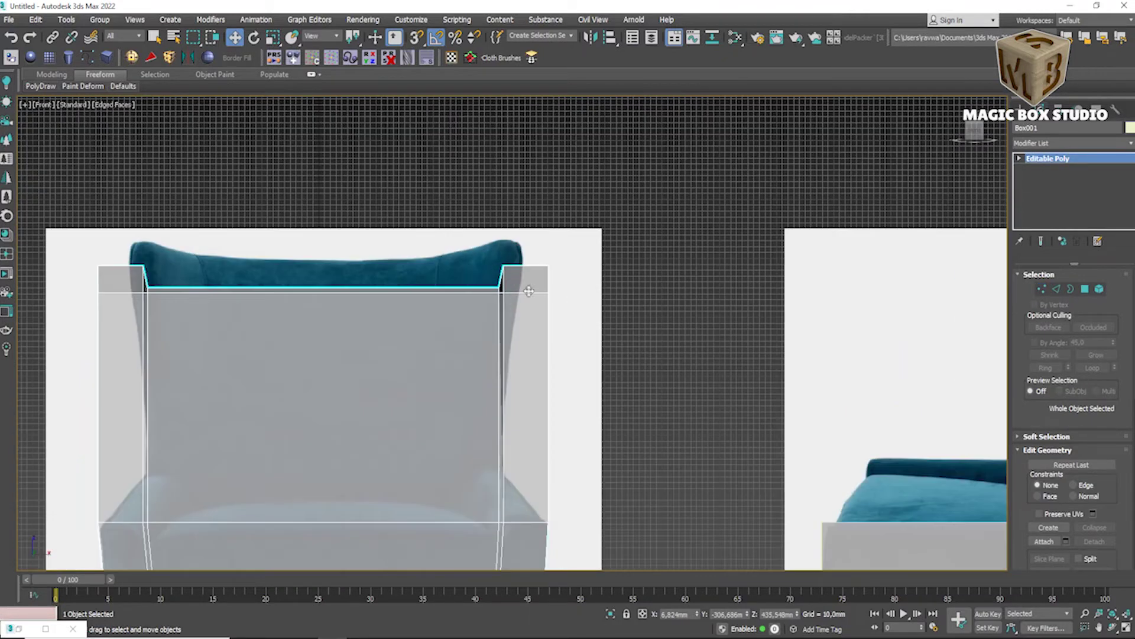
pyautogui.moveTo(655, 292)
pyautogui.mouseDown(button='middle')
pyautogui.moveTo(595, 279)
pyautogui.moveTo(583, 236)
pyautogui.mouseUp(button='middle')
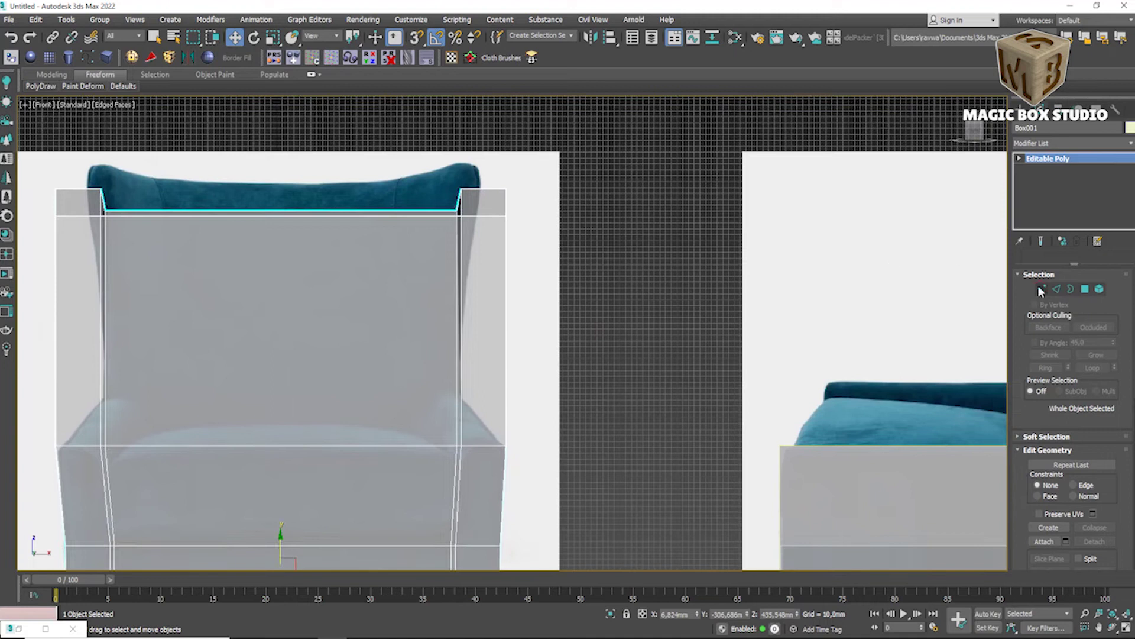
pyautogui.press('1')
pyautogui.click(461, 190)
pyautogui.keyDown('ctrl'); pyautogui.click(503, 187); pyautogui.keyUp('ctrl')
pyautogui.moveTo(503, 187); pyautogui.dragTo(538, 187)
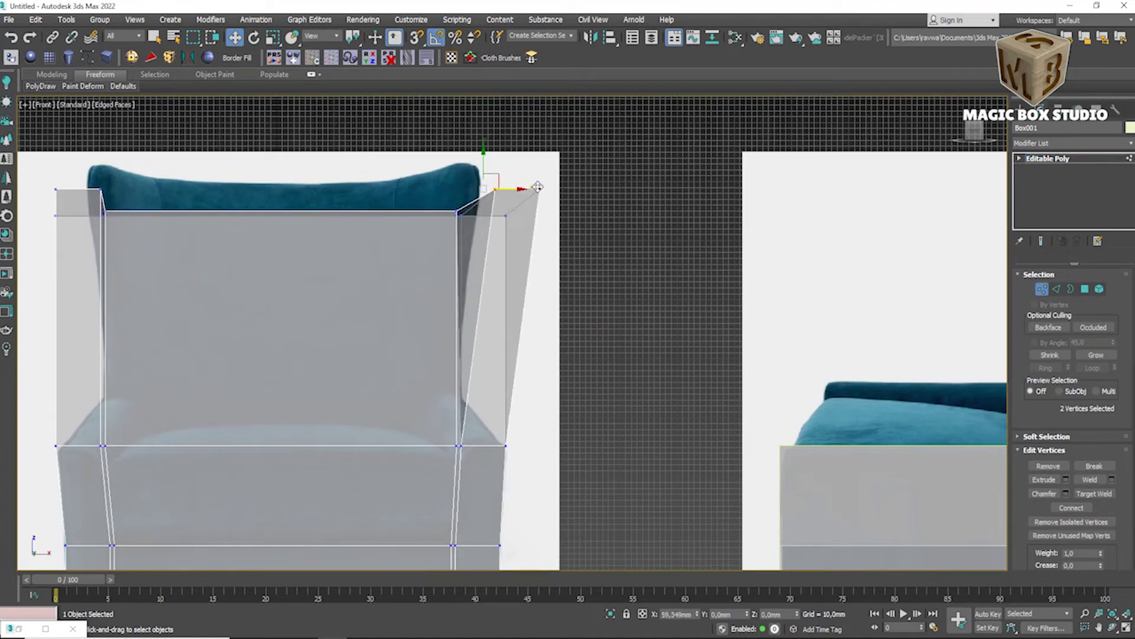
# Step: Turn off see-through so the blockout displays solid in the perspective view
pyautogui.scroll(-5, 538, 187)
pyautogui.hotkey('alt', 'w')
pyautogui.hotkey('alt', 'w')
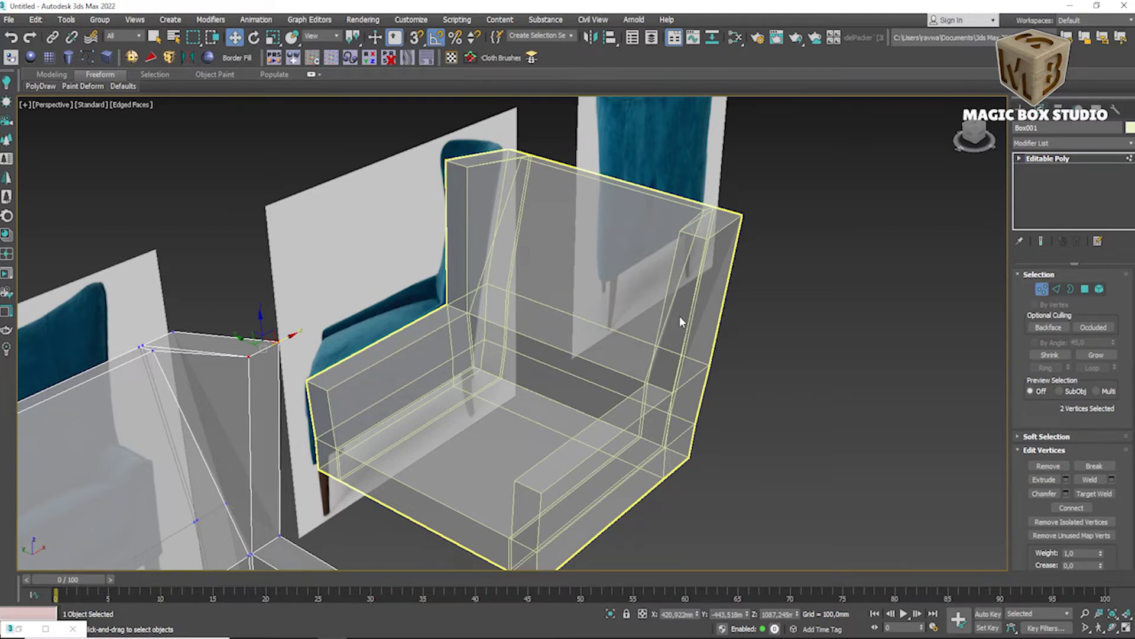
pyautogui.press('m')
pyautogui.scroll(-1, 710, 436)
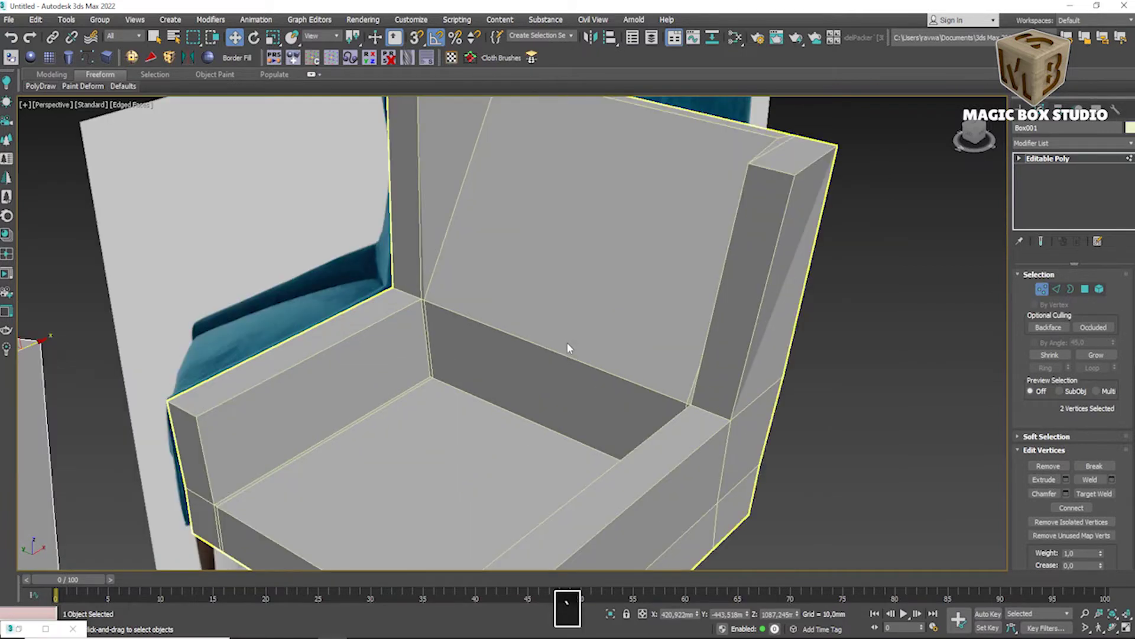
pyautogui.scroll(-3, 566, 343)
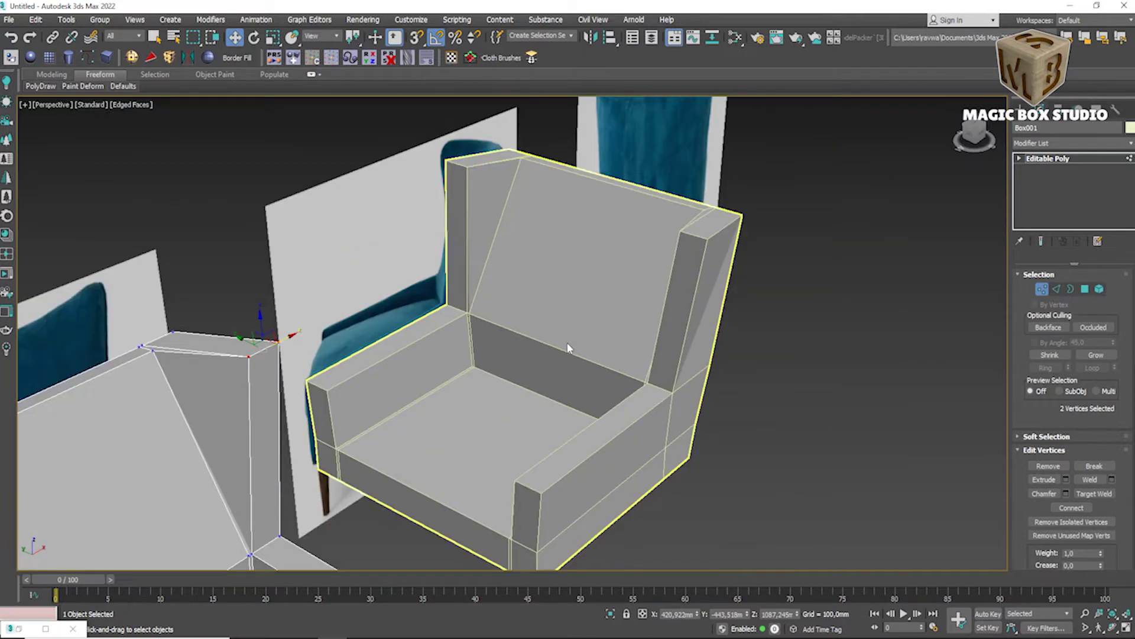
pyautogui.scroll(-2, 690, 318)
pyautogui.scroll(-2, 690, 318)
# Step: Select the wing's corner vertex and return to the Front view
pyautogui.press('1')
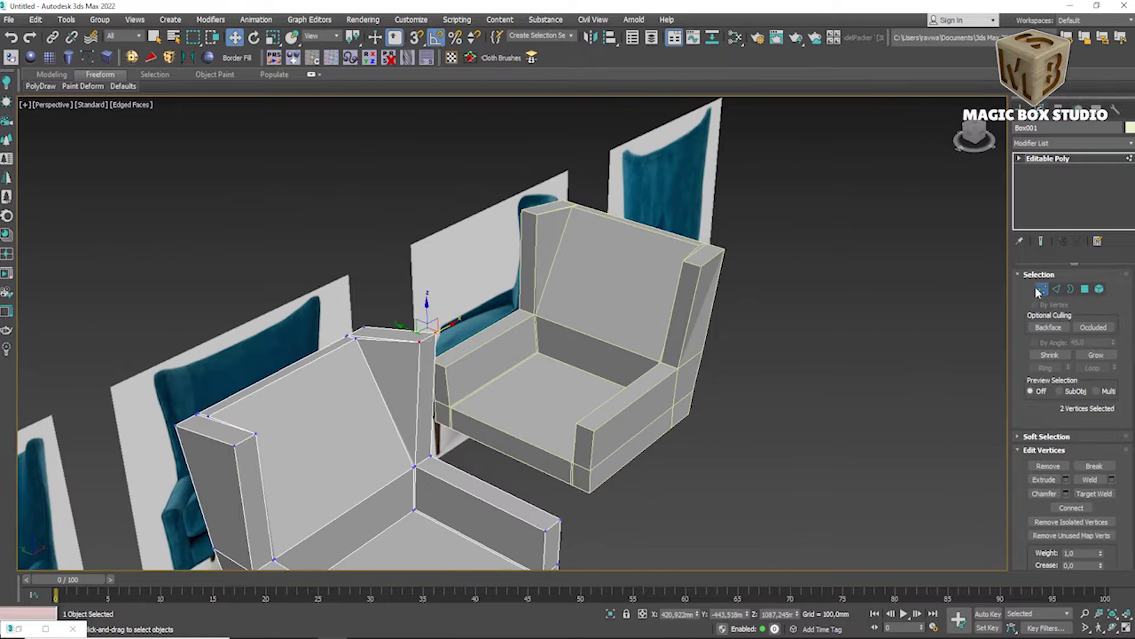
pyautogui.press('1')
pyautogui.click(417, 341)
pyautogui.press('space')
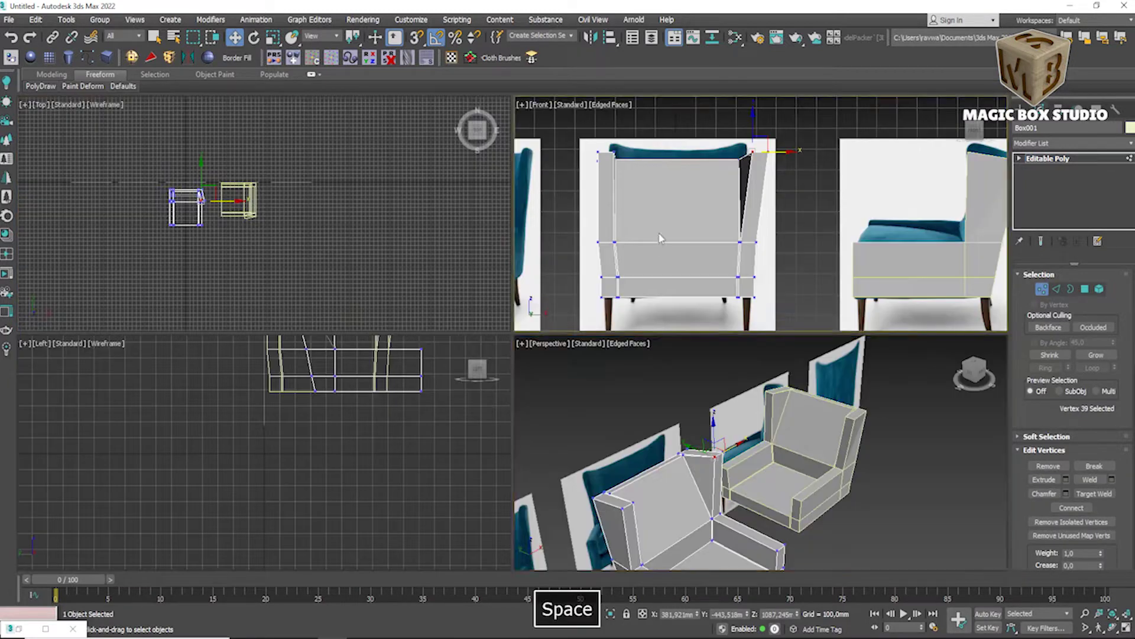
# Step: Nudge the front block's corner vertex onto the photo and connect the side edges with a vertical centre edge
pyautogui.press('space')
pyautogui.scroll(5, 552, 188)
pyautogui.moveTo(551, 188); pyautogui.dragTo(544, 188)
pyautogui.scroll(-3, 488, 239)
pyautogui.press('2')
pyautogui.hotkey('ctrl', 'shift', 'e')
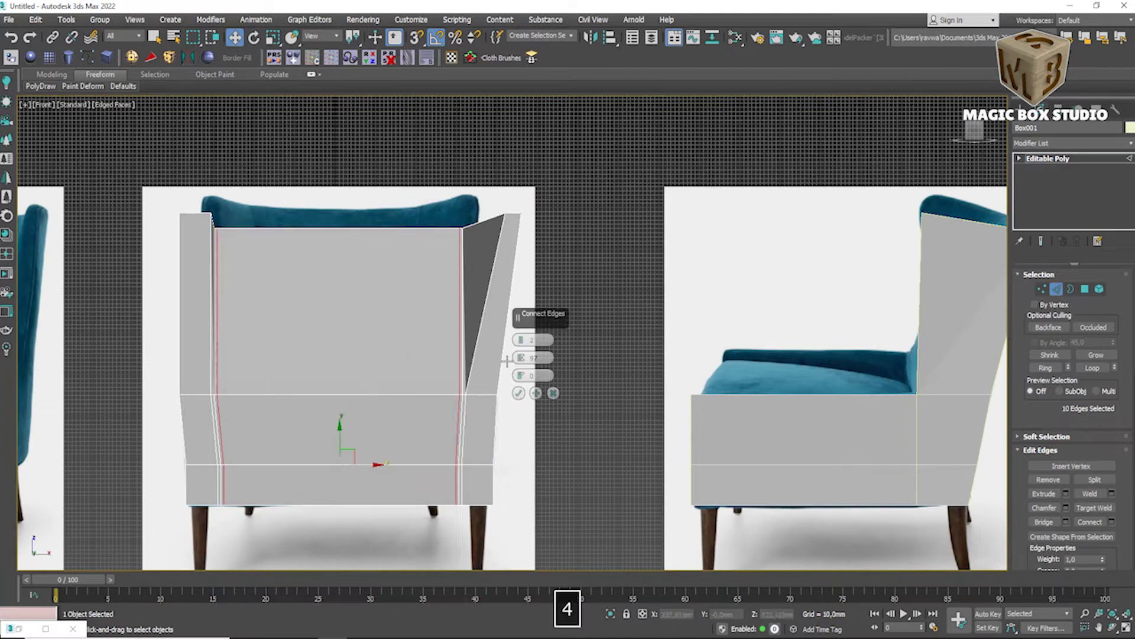
pyautogui.click(518, 394)
# Step: Make a copy of the front chair block
pyautogui.press('4')
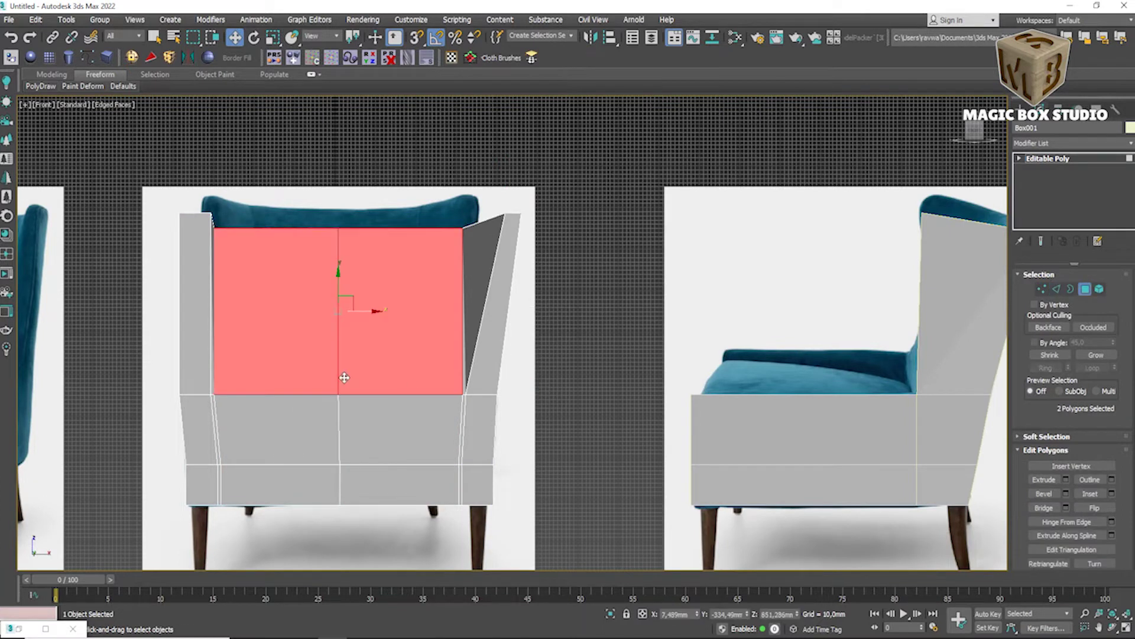
pyautogui.scroll(-5, 425, 470)
pyautogui.click(1048, 158)
pyautogui.scroll(-4, 389, 386)
pyautogui.keyDown('shift'); pyautogui.moveTo(365, 396); pyautogui.dragTo(112, 396); pyautogui.keyUp('shift')
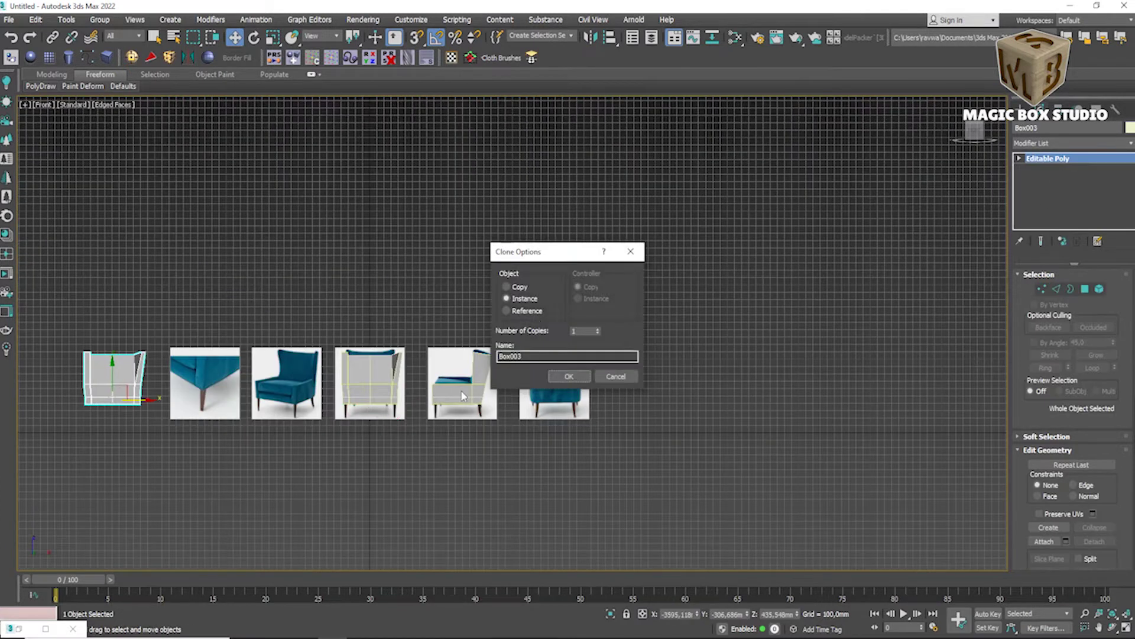
pyautogui.click(569, 379)
pyautogui.scroll(6, 379, 379)
# Step: Delete the block's left-half polygons and select the two box corner vertices to tidy
pyautogui.press('4')
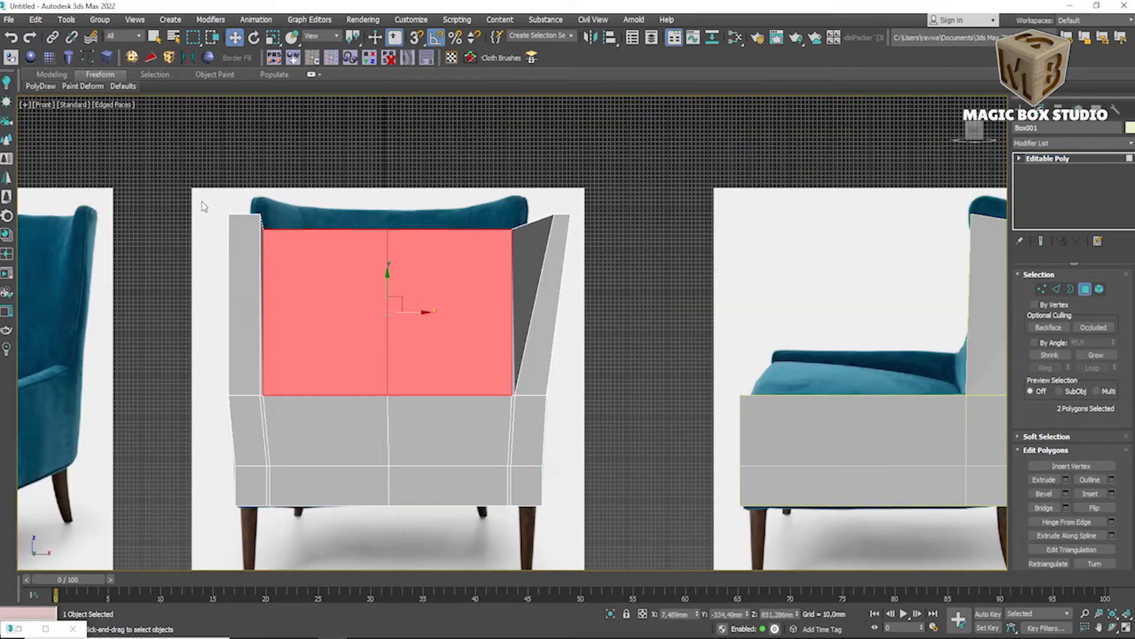
pyautogui.moveTo(212, 195); pyautogui.dragTo(330, 554)
pyautogui.press('Delete')
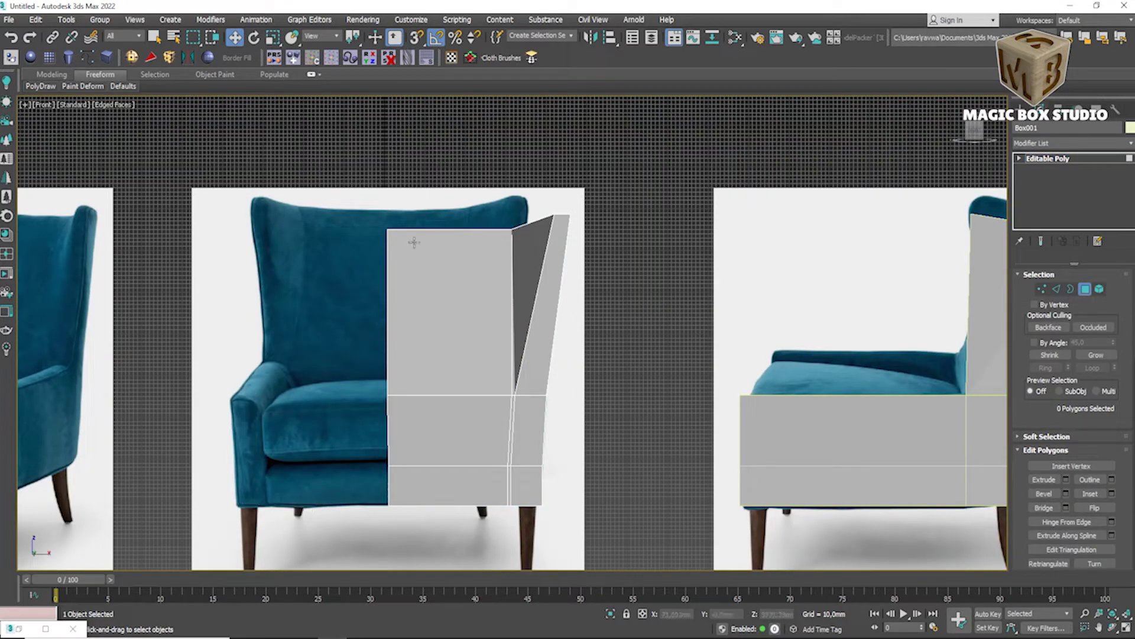
pyautogui.click(1042, 288)
pyautogui.moveTo(373, 216); pyautogui.dragTo(395, 254)
pyautogui.scroll(2, 391, 253)
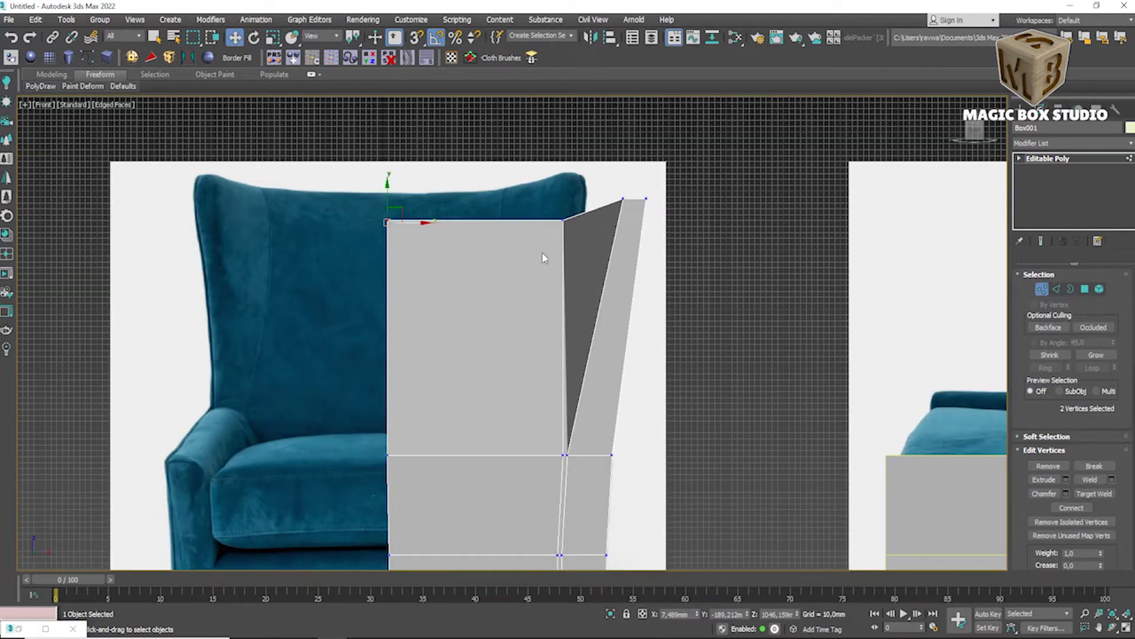
pyautogui.hotkey('alt', 'w')
pyautogui.hotkey('alt', 'w')
pyautogui.scroll(-3, 747, 281)
# Step: Add a horizontal SwiftLoop across the backrest of the Box002 chair-back block
pyautogui.press('1')
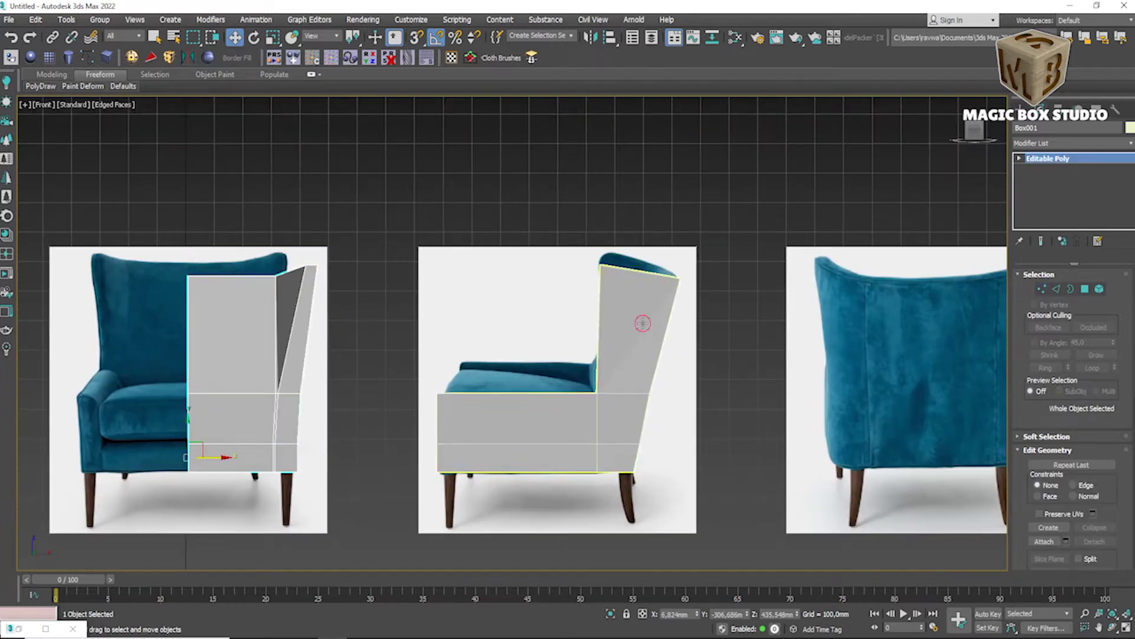
pyautogui.click(643, 323)
pyautogui.scroll(5, 651, 325)
pyautogui.moveTo(679, 330); pyautogui.dragTo(593, 373, button='middle')
pyautogui.rightClick(555, 348)
pyautogui.click(520, 307)
pyautogui.click(644, 372)
# Step: Align the new loop's vertices and top back corner vertices with the side photo's backrest curve
pyautogui.press('1')
pyautogui.hotkey('alt', 'w')
pyautogui.hotkey('alt', 'w')
pyautogui.scroll(-3, 449, 309)
pyautogui.moveTo(449, 309); pyautogui.dragTo(500, 298, button='middle')
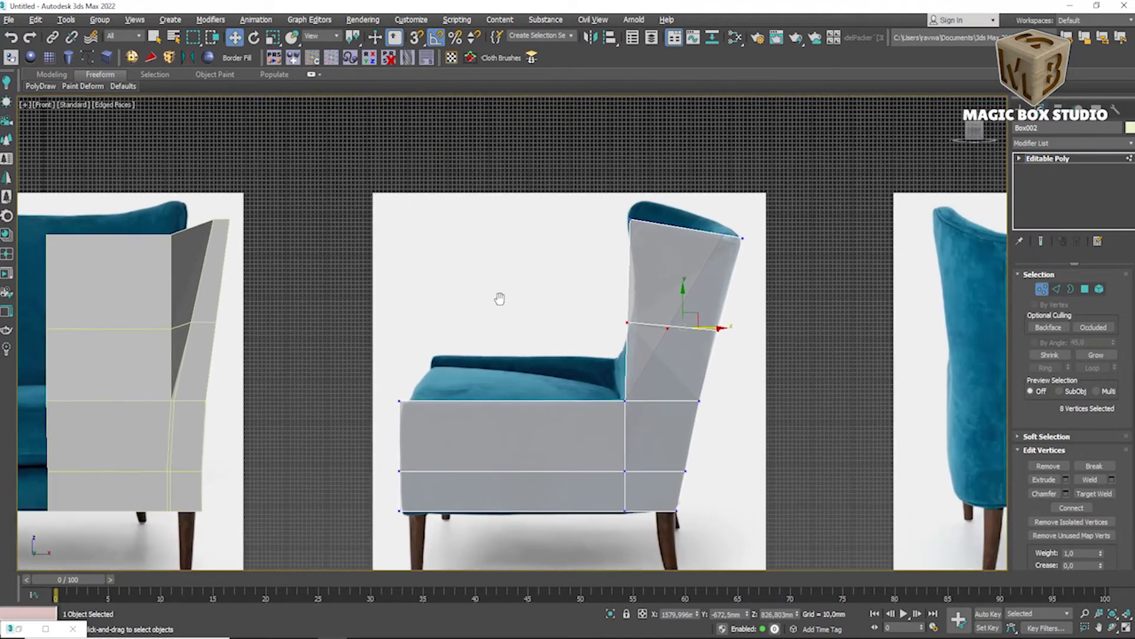
pyautogui.moveTo(635, 336); pyautogui.dragTo(636, 334)
pyautogui.scroll(4, 637, 334)
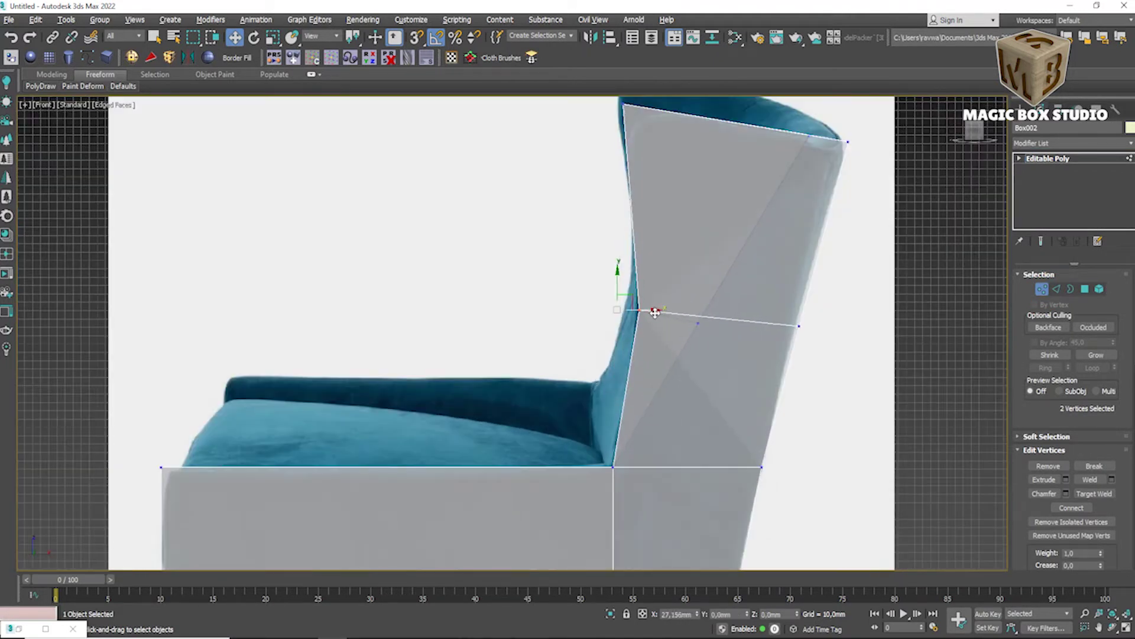
pyautogui.moveTo(655, 312); pyautogui.dragTo(649, 377, button='middle')
pyautogui.click(613, 165)
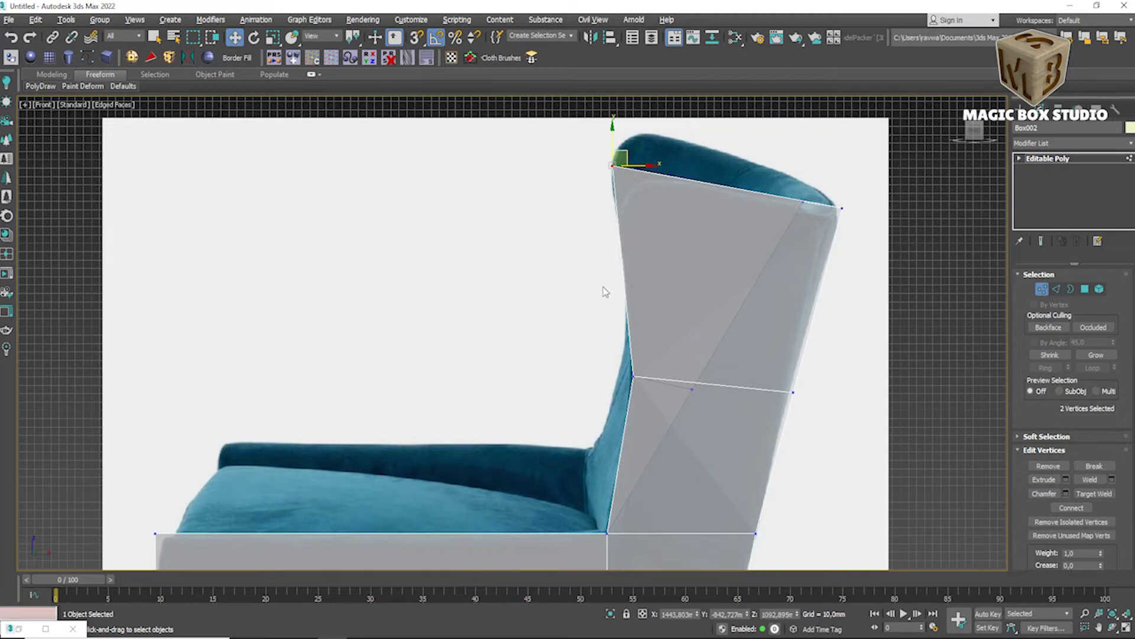
pyautogui.press('space')
pyautogui.press('space')
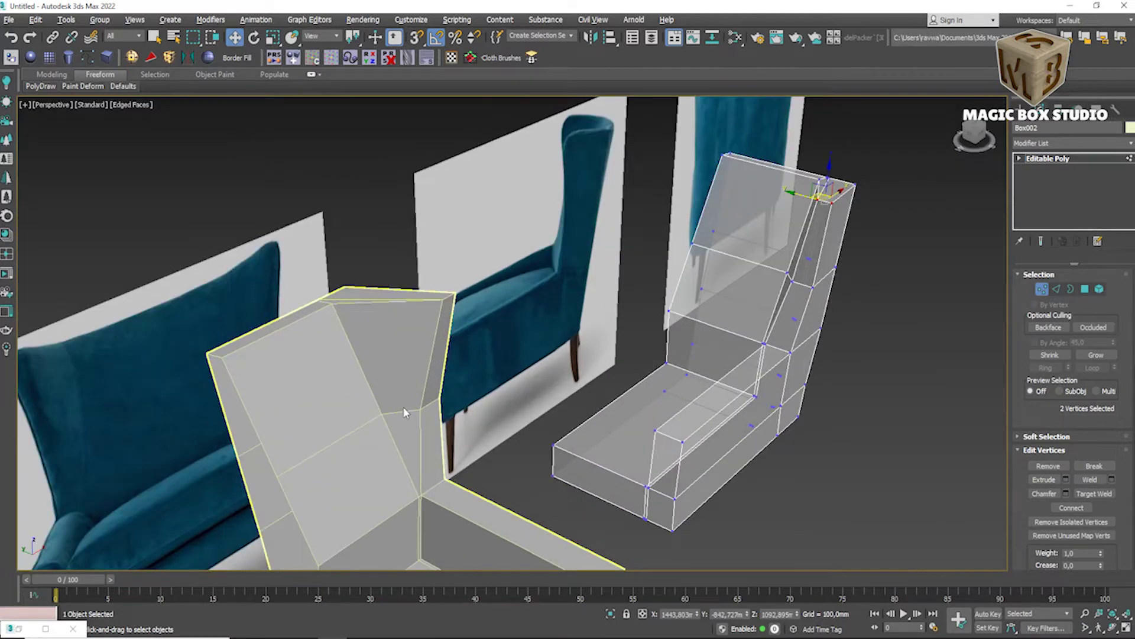
pyautogui.press('space')
pyautogui.press('space')
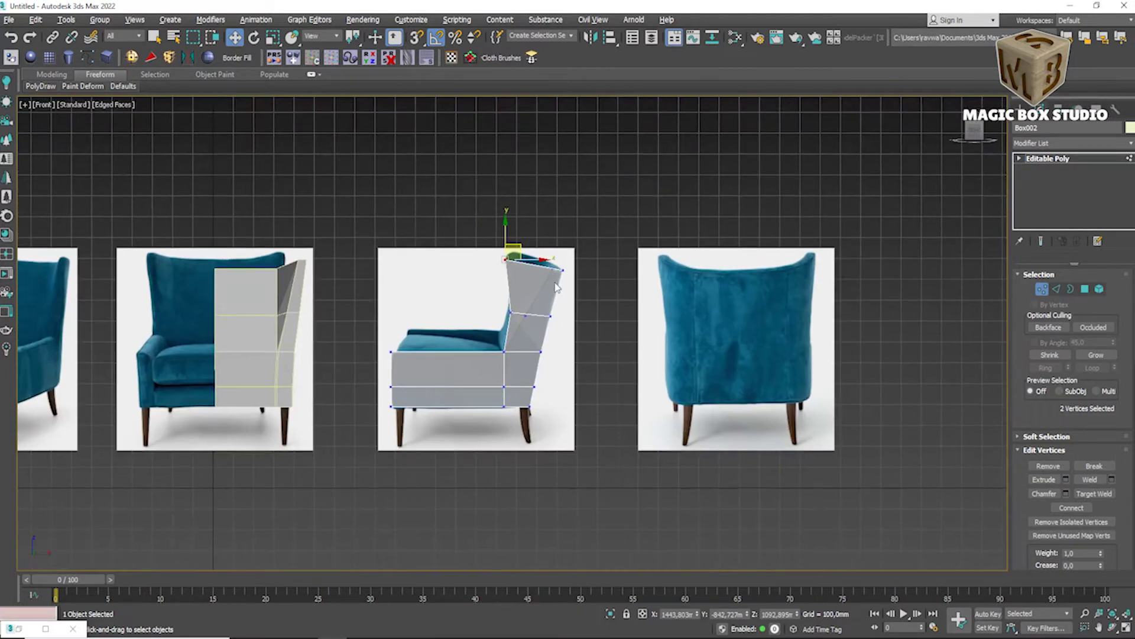
pyautogui.scroll(5, 510, 317)
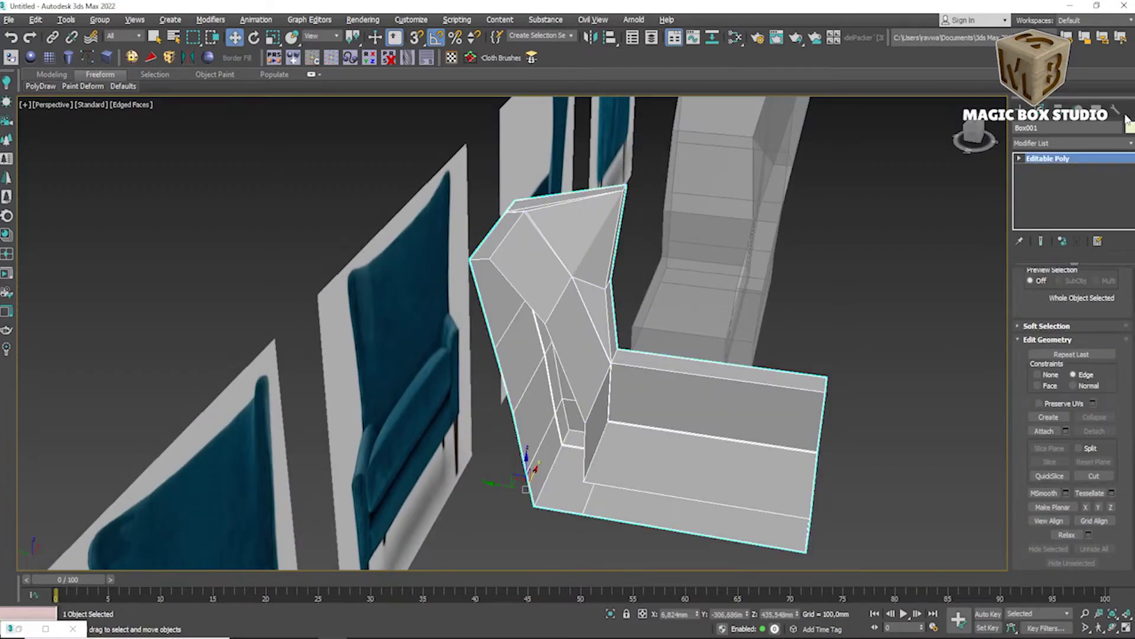
# Step: Add a Symmetry modifier mirroring the half chair block across the X axis
pyautogui.click(1070, 143)
pyautogui.press('s')
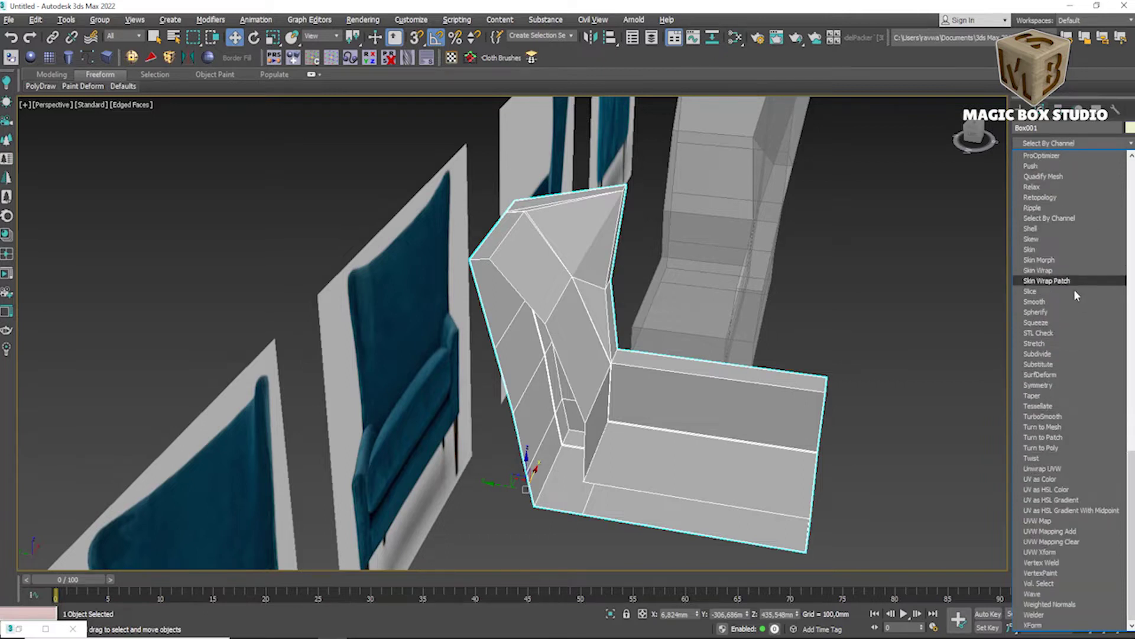
pyautogui.click(1038, 385)
pyautogui.click(1045, 328)
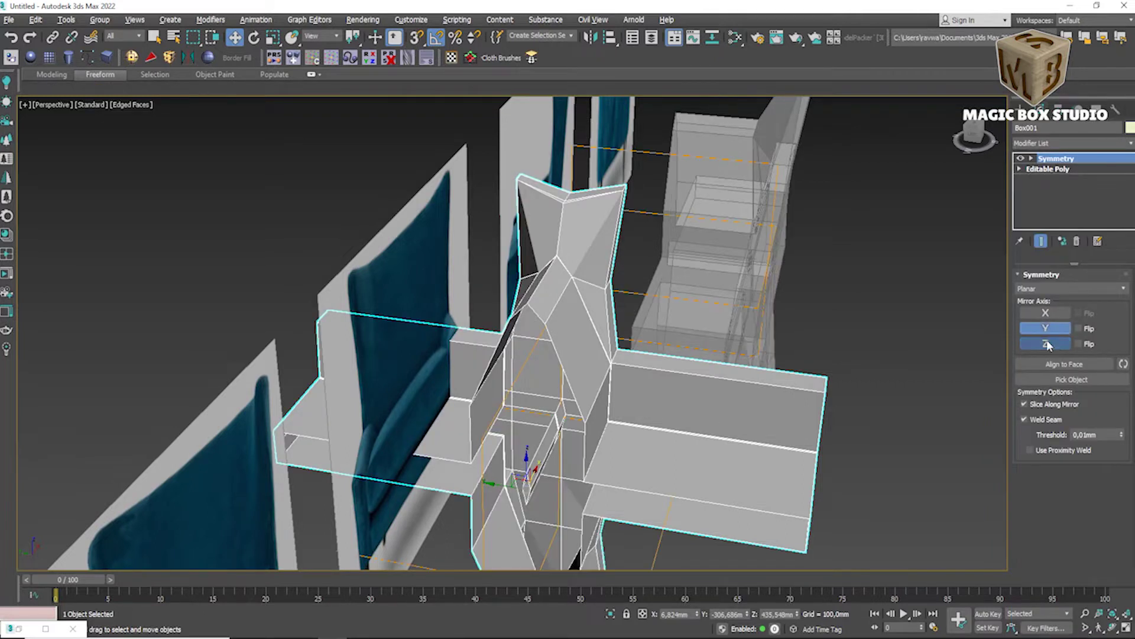
pyautogui.moveTo(714, 310); pyautogui.dragTo(884, 392, button='middle')
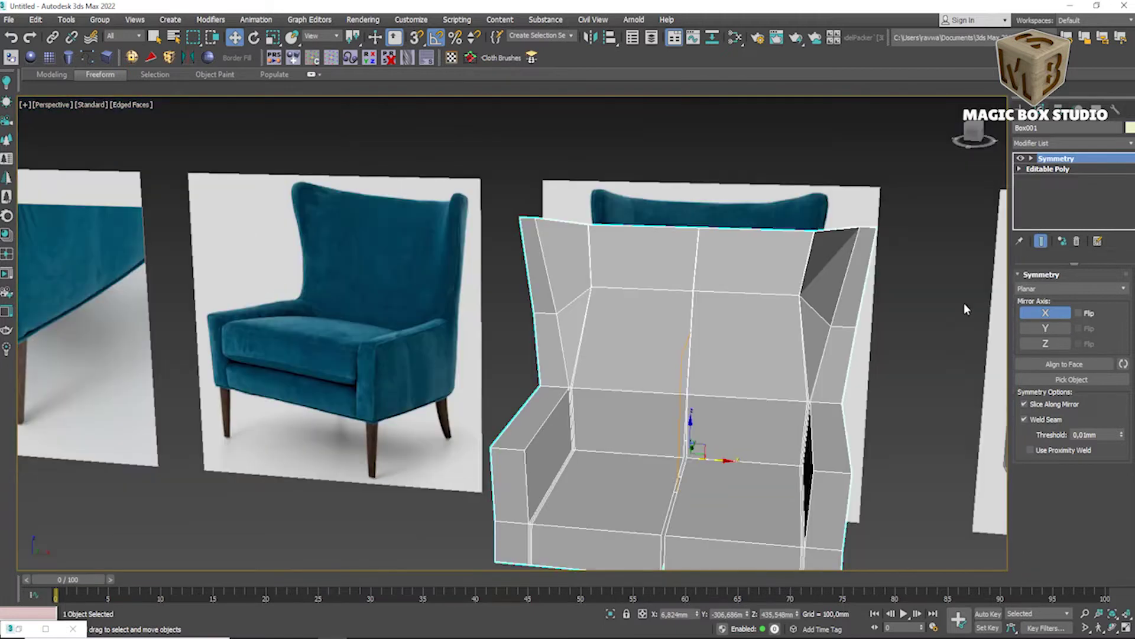
# Step: Remove the Symmetry modifier and scale the chair block's vertices along the X axis only
pyautogui.click(1052, 169)
pyautogui.keyDown('alt'); pyautogui.moveTo(947, 296); pyautogui.dragTo(854, 309, button='middle'); pyautogui.keyUp('alt')
pyautogui.press('space')
pyautogui.moveTo(236, 277); pyautogui.dragTo(473, 259, button='middle')
pyautogui.click(1077, 241)
pyautogui.press('1')
pyautogui.press('r')
pyautogui.scroll(-3, 1080, 502)
pyautogui.scroll(-2, 1080, 502)
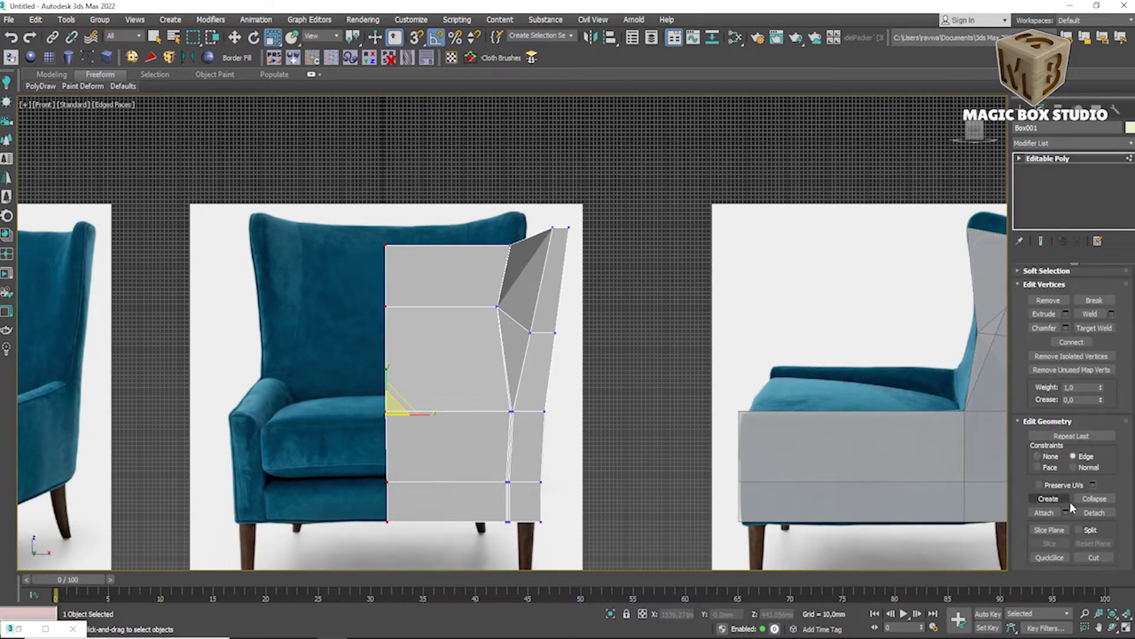
pyautogui.press('F5')
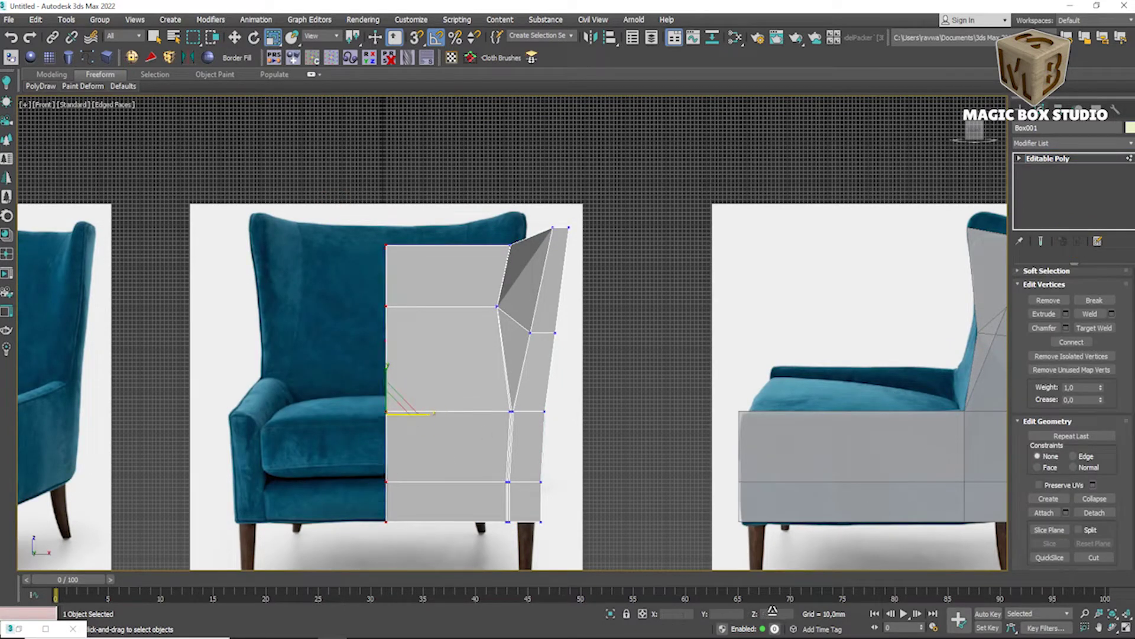
pyautogui.scroll(3, 371, 493)
pyautogui.scroll(-3, 371, 493)
# Step: Re-add Symmetry on the X axis and orbit the full chair in Perspective view
pyautogui.click(1072, 143)
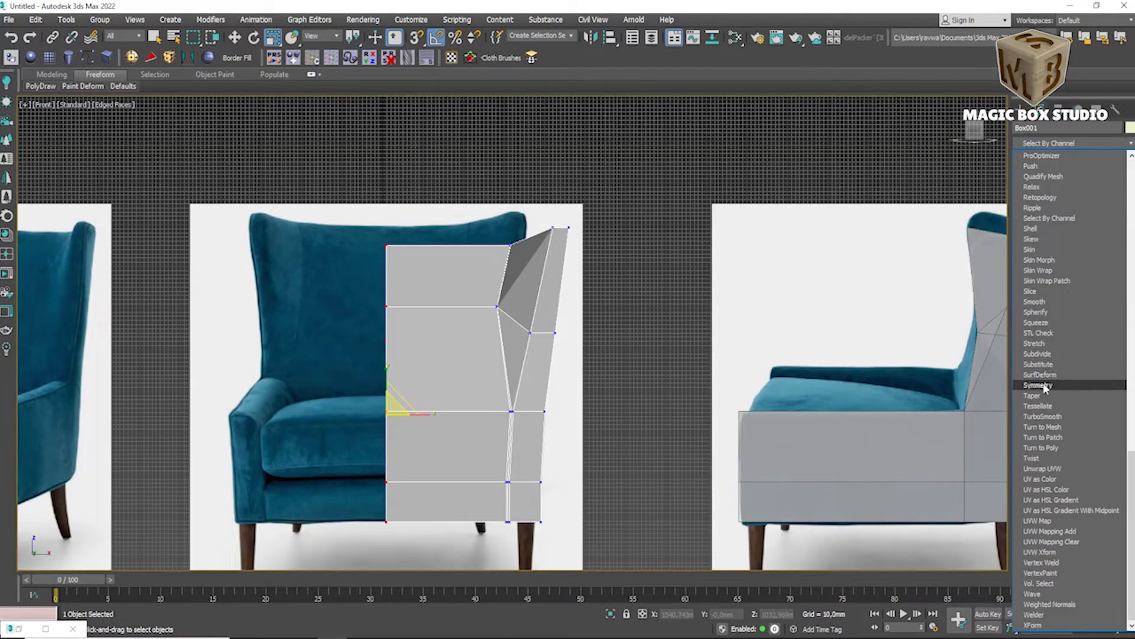
pyautogui.click(1044, 385)
pyautogui.click(1045, 314)
pyautogui.press('p')
pyautogui.moveTo(426, 401)
pyautogui.keyDown('alt'); pyautogui.mouseDown(button='middle')
pyautogui.moveTo(628, 502)
pyautogui.moveTo(642, 498)
pyautogui.mouseUp(button='middle'); pyautogui.keyUp('alt')
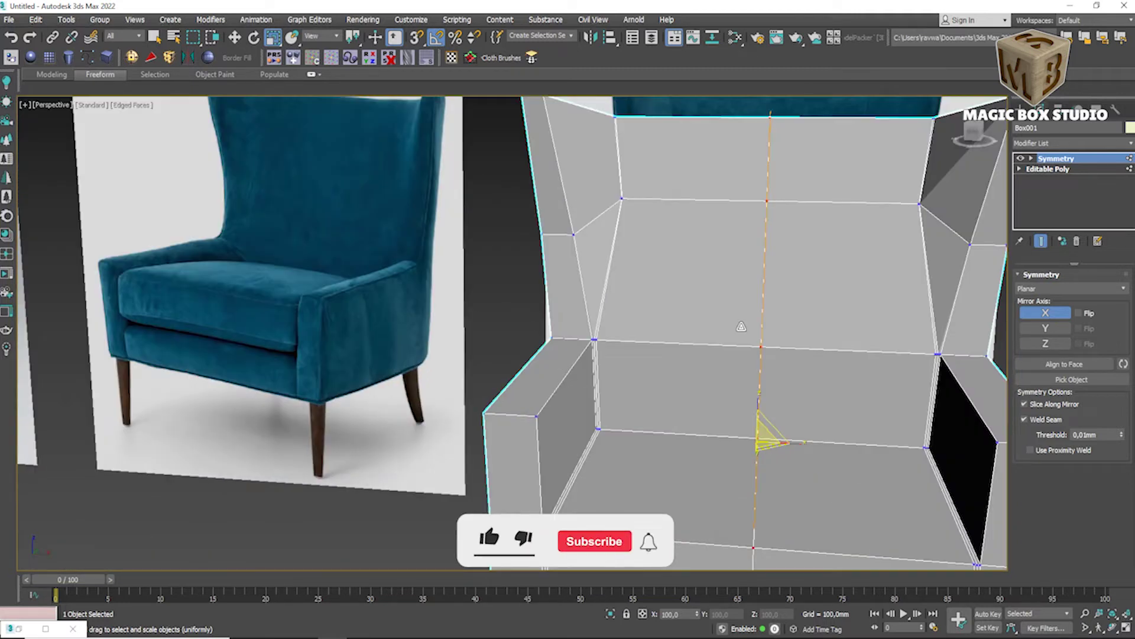
# Step: Enter vertex level on the Editable Poly with Move active, and maximize the Perspective view
pyautogui.press('w')
pyautogui.scroll(-2, 732, 375)
pyautogui.scroll(-2, 732, 375)
pyautogui.click(1049, 169)
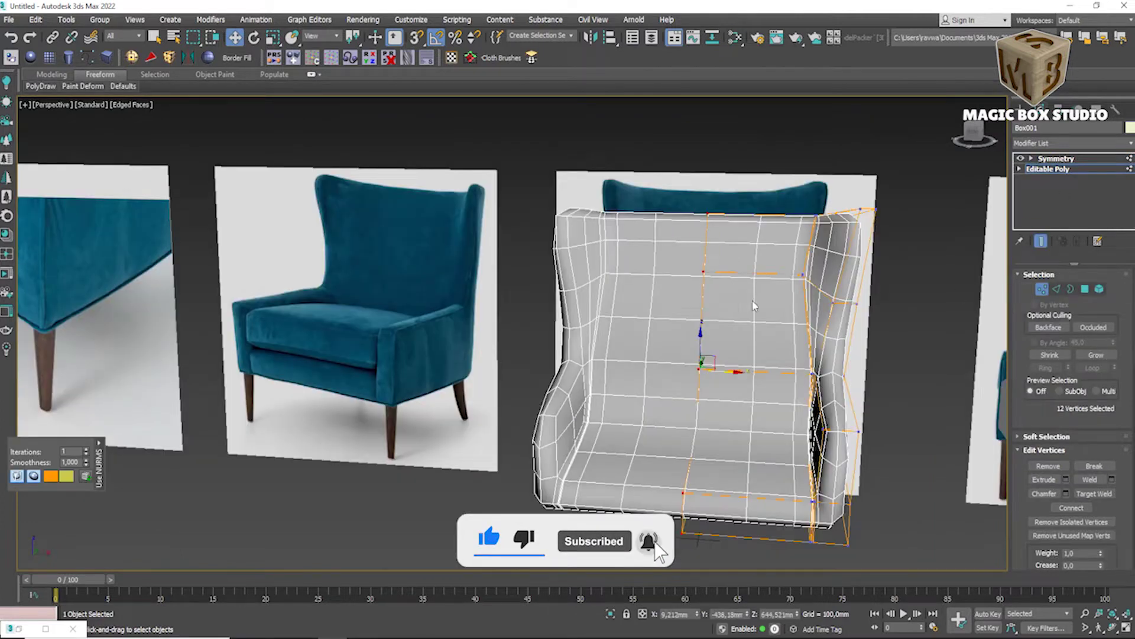
pyautogui.press('1')
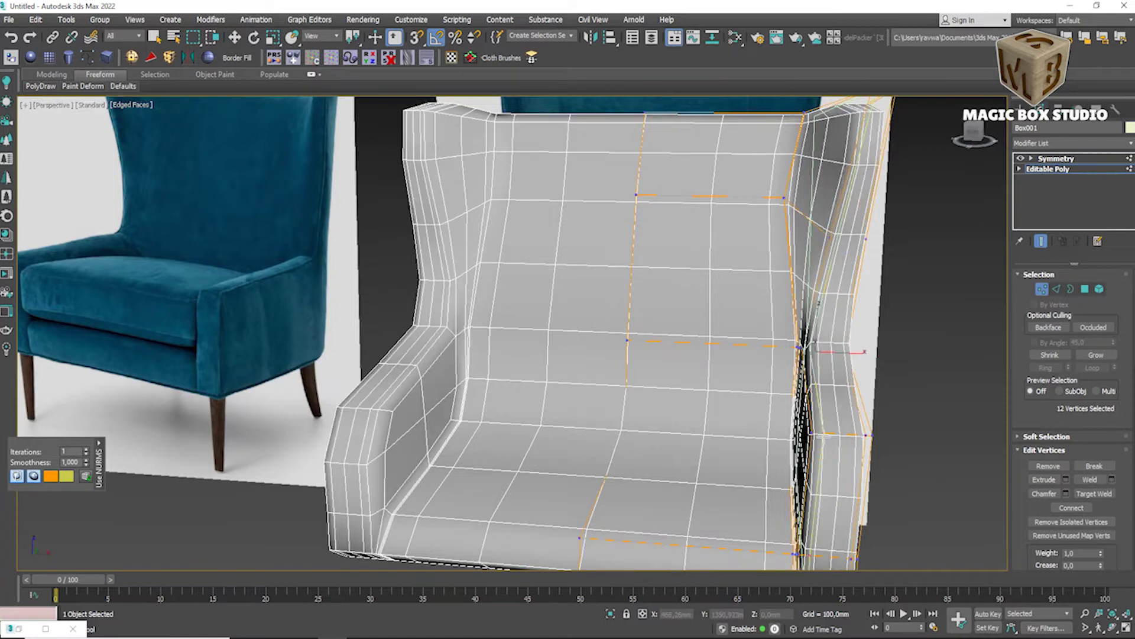
pyautogui.press('space')
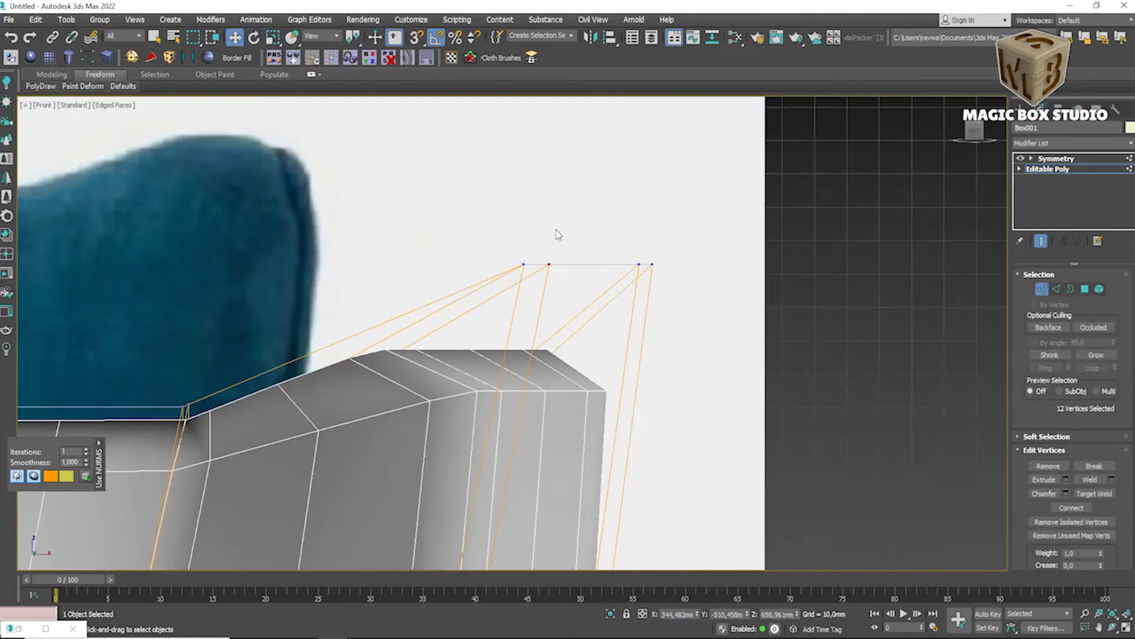
pyautogui.scroll(2, 568, 267)
pyautogui.scroll(4, 532, 398)
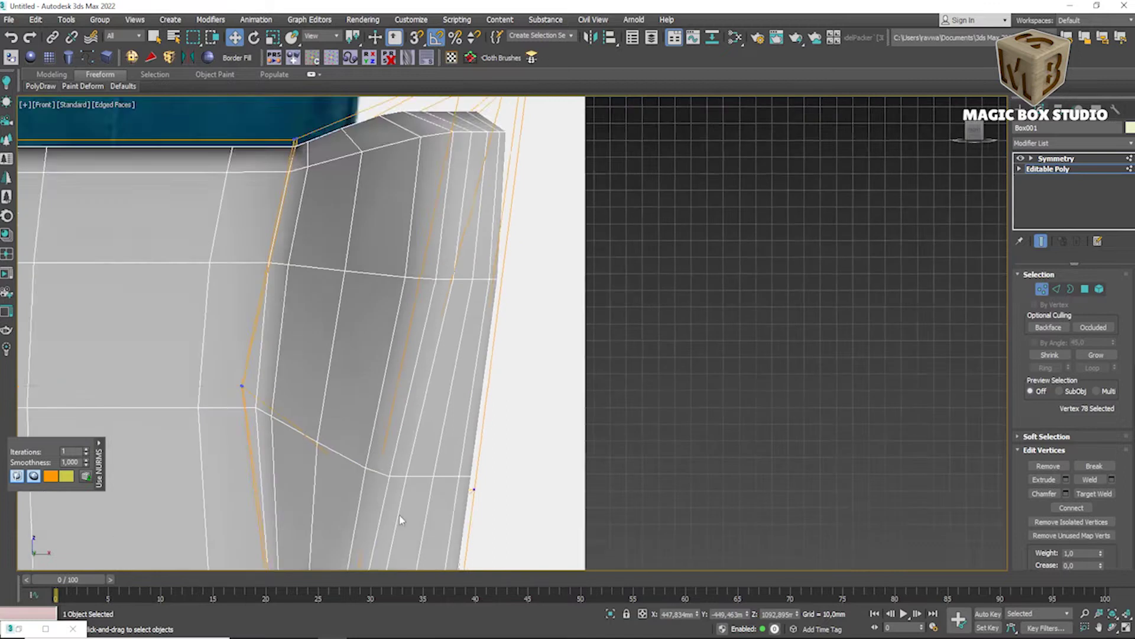
pyautogui.scroll(3, 457, 147)
pyautogui.scroll(1, 426, 358)
pyautogui.scroll(-1, 456, 302)
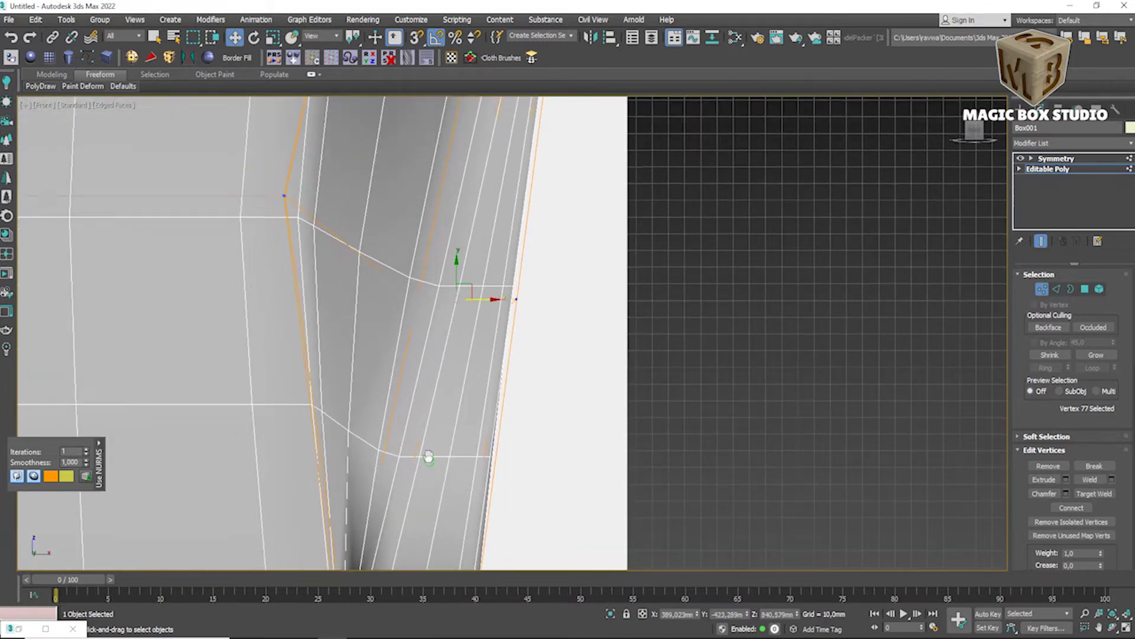
pyautogui.scroll(-2, 452, 314)
pyautogui.scroll(-2, 443, 331)
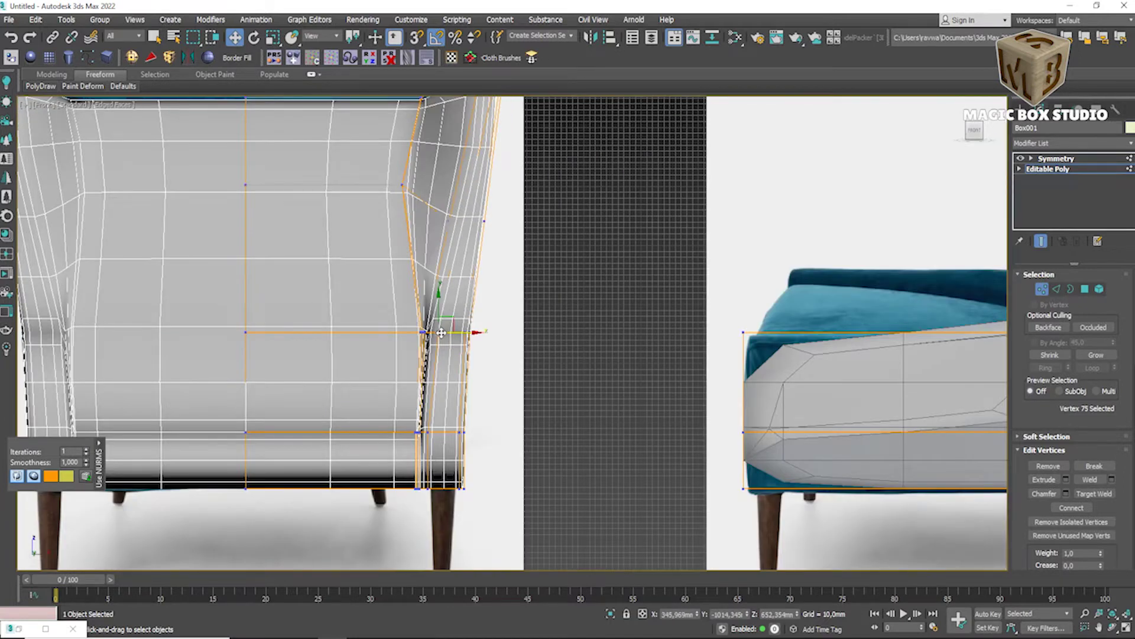
pyautogui.press('space')
pyautogui.press('space')
pyautogui.press('`')
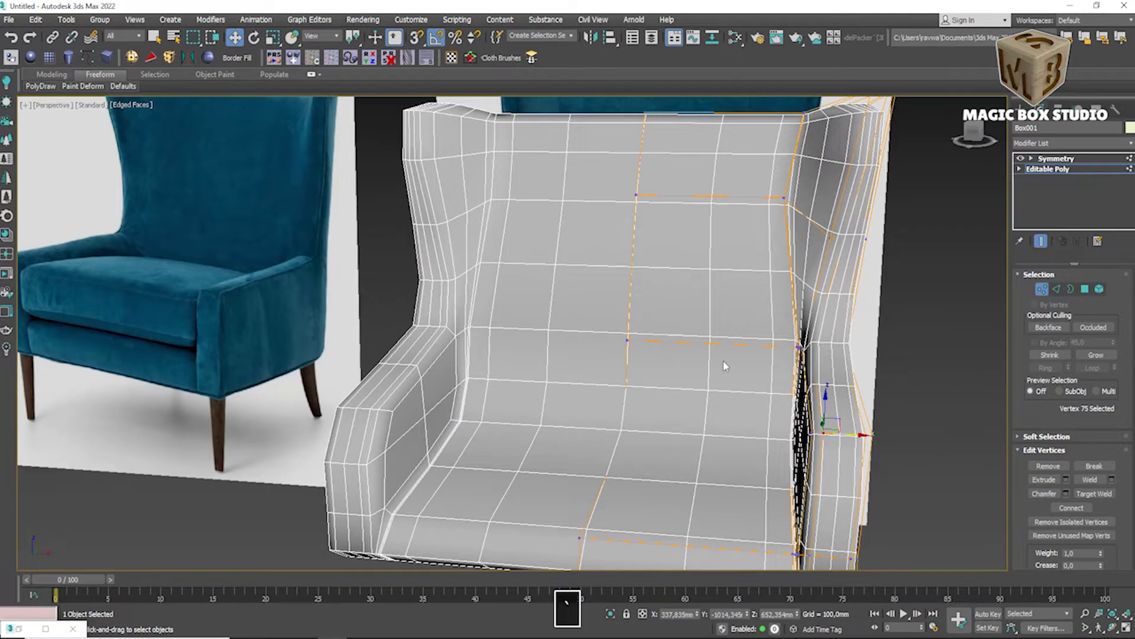
pyautogui.scroll(5, 726, 366)
pyautogui.scroll(-2, 769, 355)
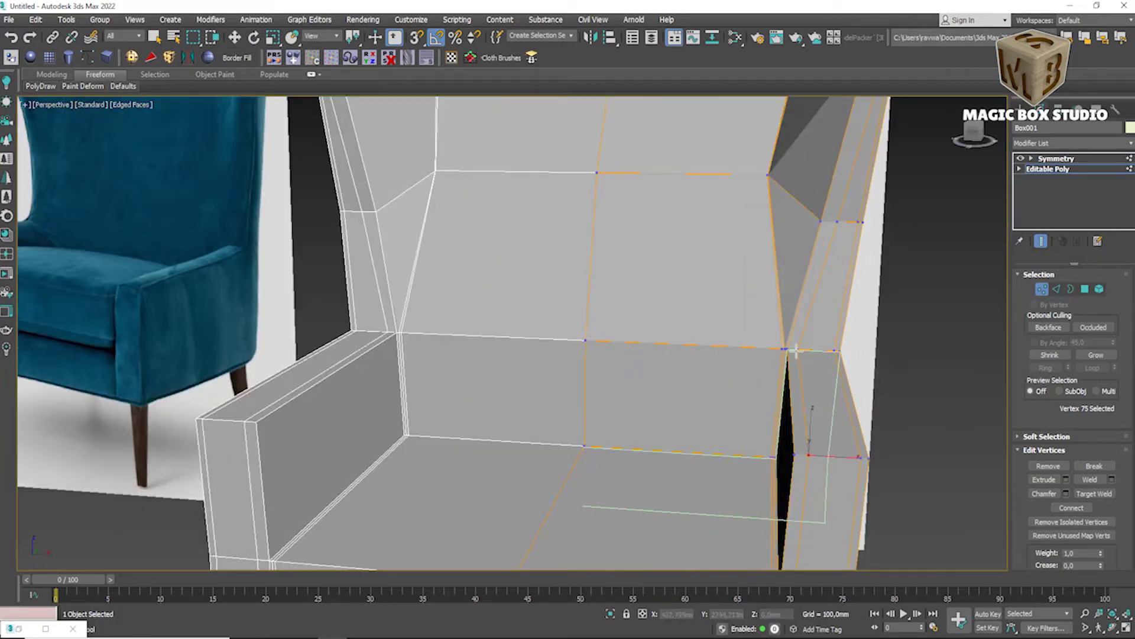
# Step: Select the wing's side-edge vertices and inspect the NURMS-smoothed armrest and seat from several angles
pyautogui.moveTo(769, 325); pyautogui.dragTo(840, 355)
pyautogui.hotkey('ctrl', 'BackSpace')
pyautogui.scroll(-3, 780, 329)
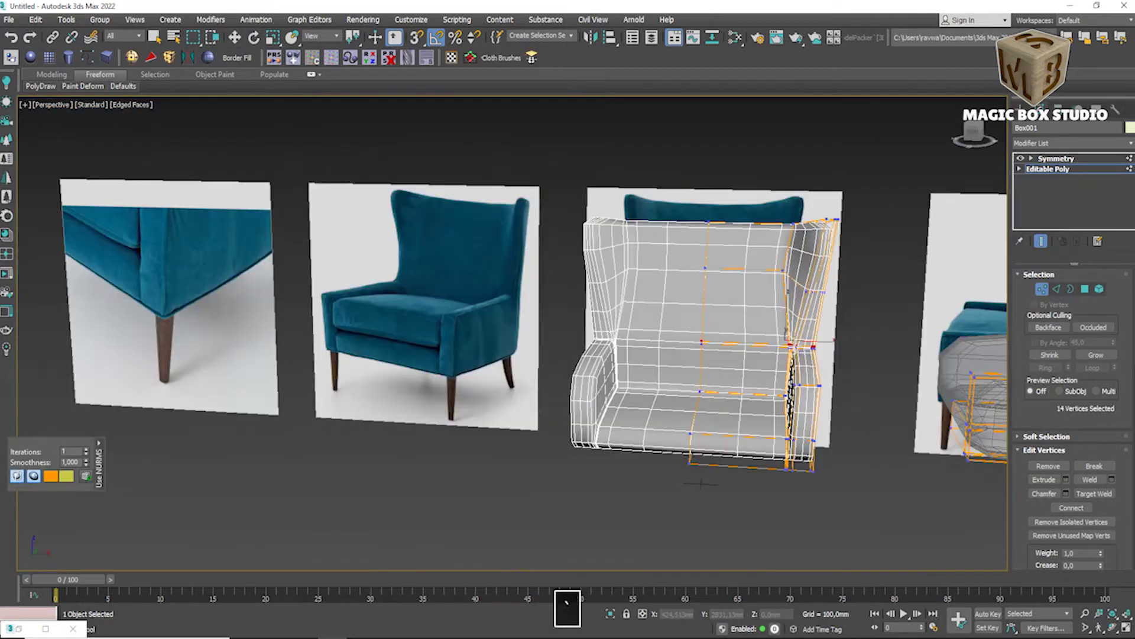
pyautogui.keyDown('alt'); pyautogui.moveTo(659, 354); pyautogui.dragTo(562, 390, button='middle'); pyautogui.keyUp('alt')
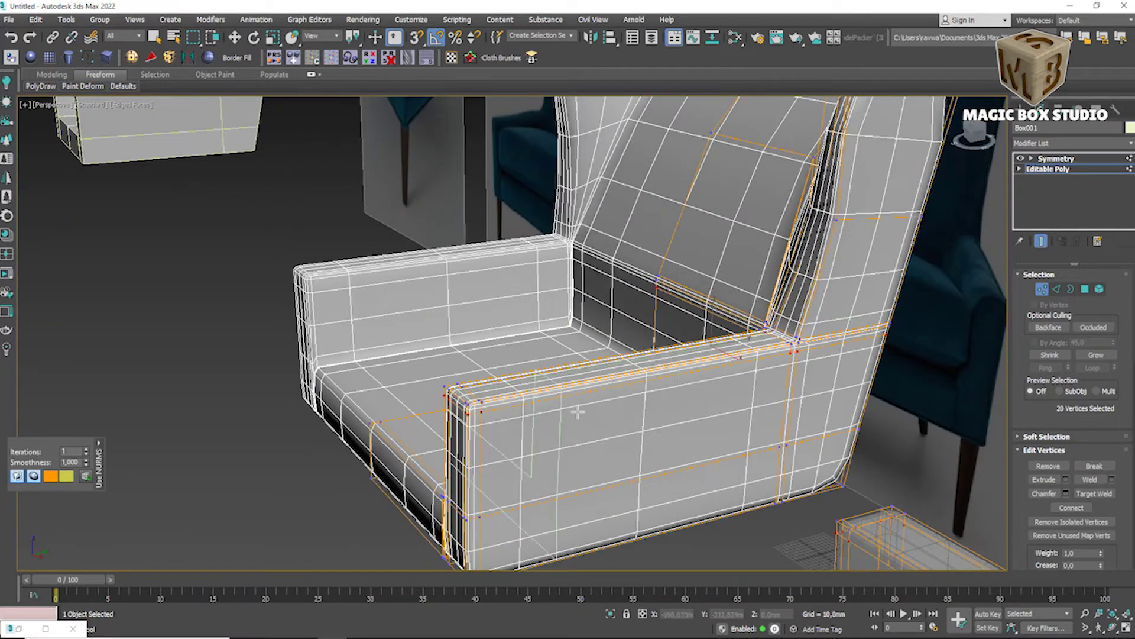
pyautogui.scroll(-3, 735, 349)
pyautogui.keyDown('alt'); pyautogui.moveTo(735, 349); pyautogui.dragTo(753, 329, button='middle'); pyautogui.keyUp('alt')
pyautogui.scroll(-3, 839, 333)
pyautogui.moveTo(838, 333)
pyautogui.keyDown('alt'); pyautogui.mouseDown(button='middle')
pyautogui.moveTo(606, 385)
pyautogui.moveTo(643, 352)
pyautogui.mouseUp(button='middle'); pyautogui.keyUp('alt')
pyautogui.scroll(5, 710, 355)
pyautogui.scroll(-3, 605, 385)
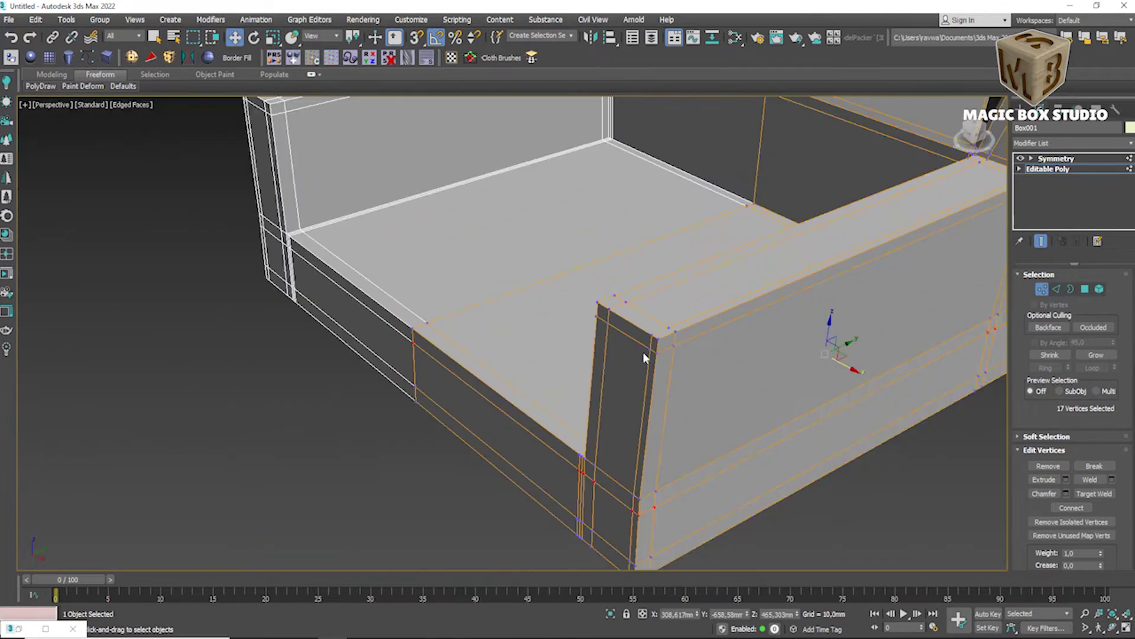
pyautogui.moveTo(629, 391)
pyautogui.keyDown('alt'); pyautogui.mouseDown(button='middle')
pyautogui.moveTo(804, 414)
pyautogui.moveTo(621, 388)
pyautogui.mouseUp(button='middle'); pyautogui.keyUp('alt')
pyautogui.scroll(5, 621, 388)
pyautogui.scroll(-2, 620, 355)
pyautogui.scroll(2, 666, 238)
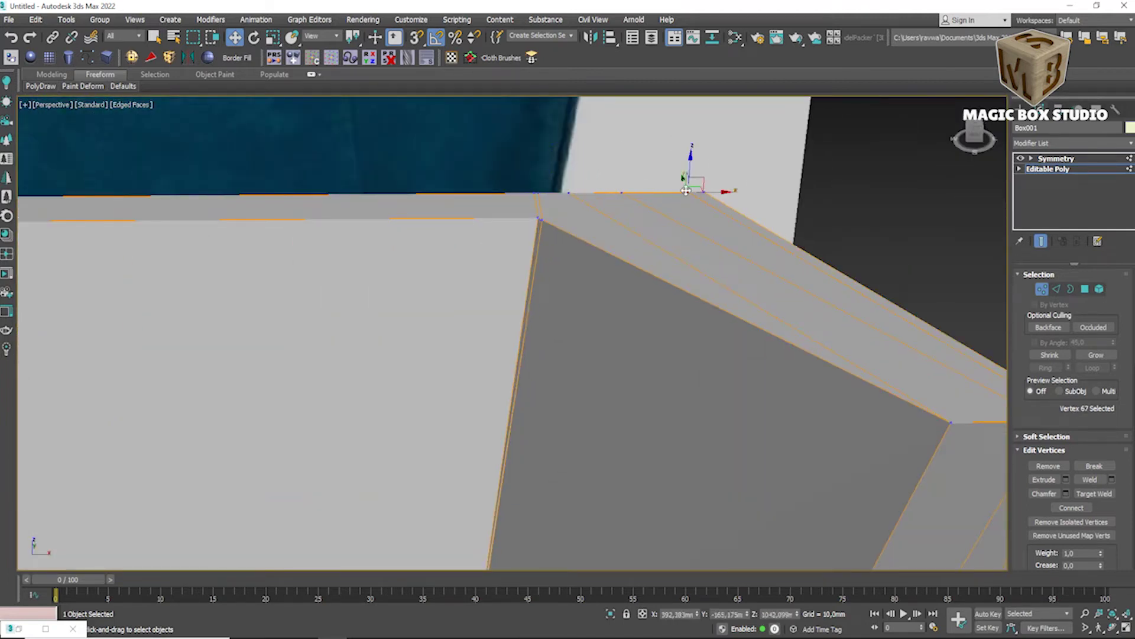
pyautogui.hotkey('ctrl', 'q')
pyautogui.scroll(-4, 693, 193)
pyautogui.keyDown('alt'); pyautogui.moveTo(683, 271); pyautogui.dragTo(704, 224, button='middle'); pyautogui.keyUp('alt')
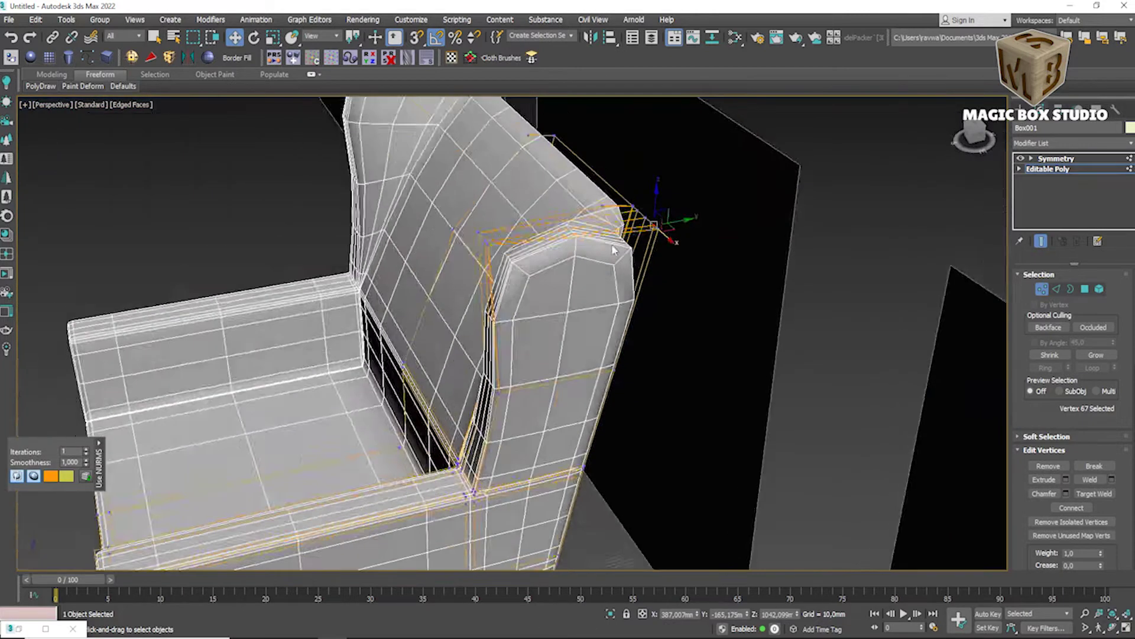
# Step: With smoothing off, select and move the armrest front-corner vertices where the arm meets the wing
pyautogui.scroll(5, 704, 223)
pyautogui.hotkey('ctrl', 'q')
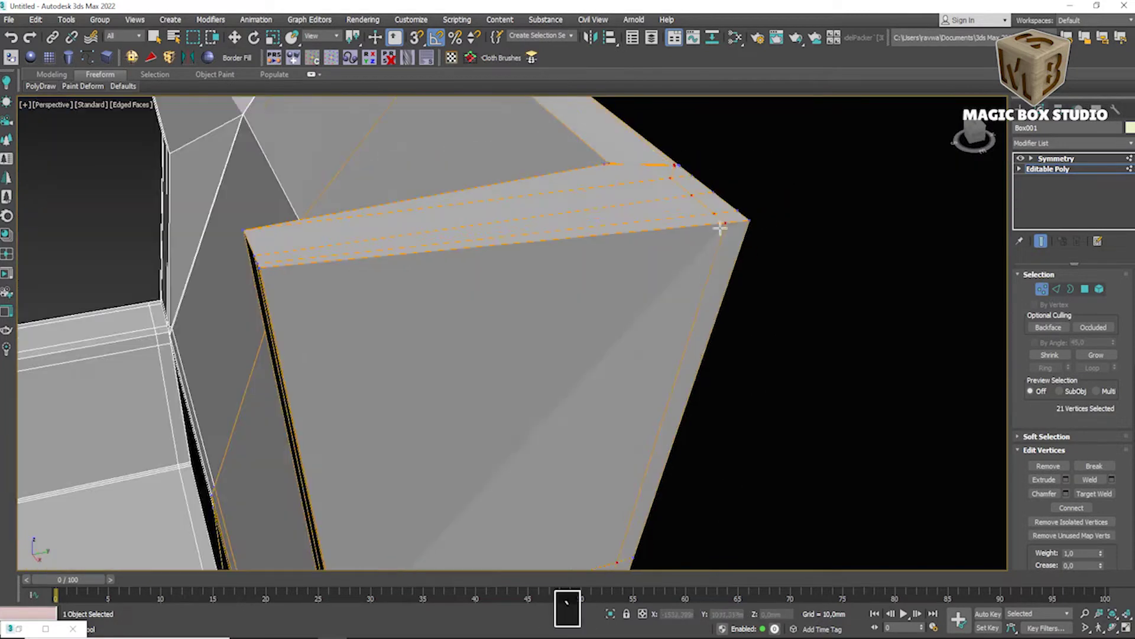
pyautogui.press('w')
pyautogui.scroll(3, 656, 319)
pyautogui.keyDown('ctrl'); pyautogui.click(657, 315); pyautogui.keyUp('ctrl')
pyautogui.scroll(-3, 1058, 523)
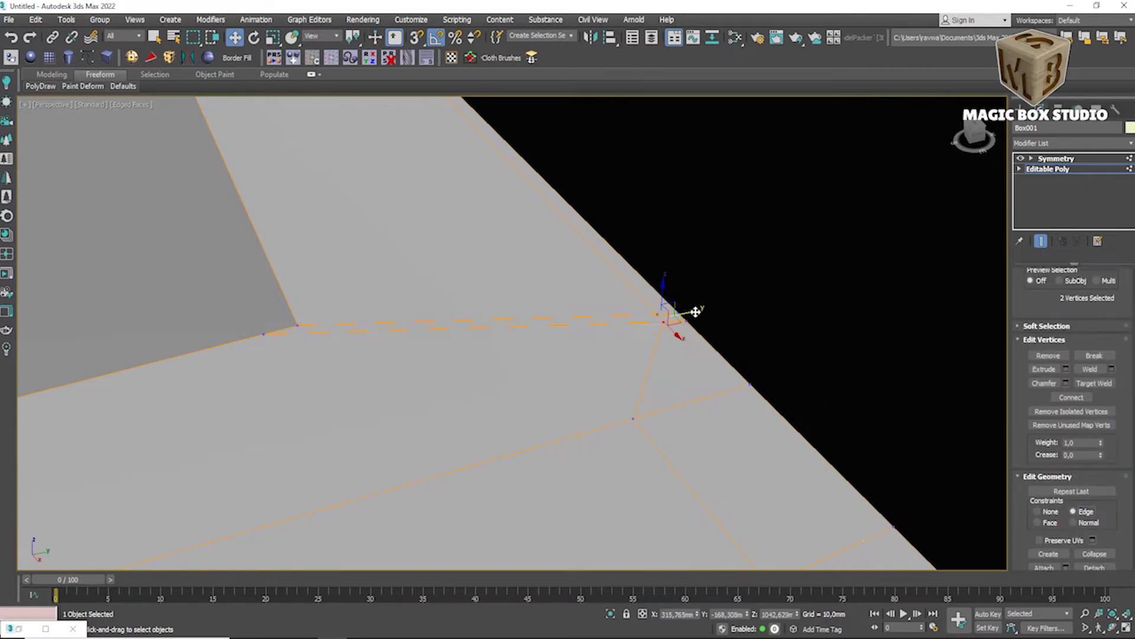
pyautogui.scroll(-3, 598, 312)
pyautogui.moveTo(580, 314)
pyautogui.keyDown('alt'); pyautogui.mouseDown(button='middle')
pyautogui.moveTo(396, 272)
pyautogui.moveTo(473, 355)
pyautogui.mouseUp(button='middle'); pyautogui.keyUp('alt')
pyautogui.click(392, 269)
pyautogui.scroll(-5, 367, 281)
pyautogui.scroll(4, 503, 403)
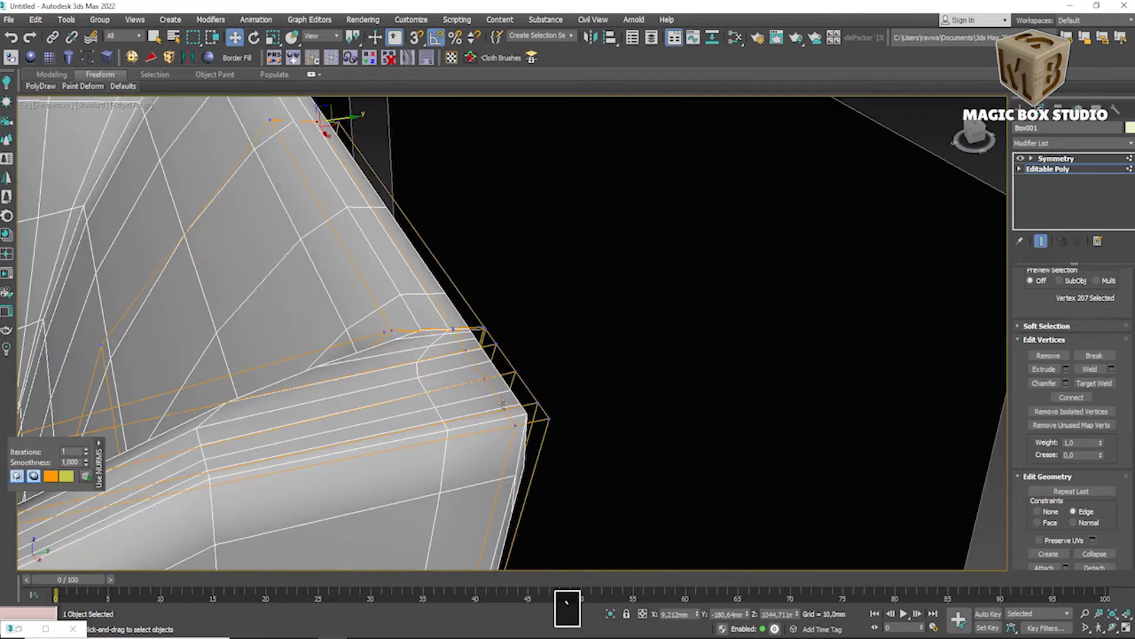
pyautogui.scroll(3, 503, 404)
pyautogui.keyDown('alt'); pyautogui.moveTo(502, 404); pyautogui.dragTo(503, 411, button='middle'); pyautogui.keyUp('alt')
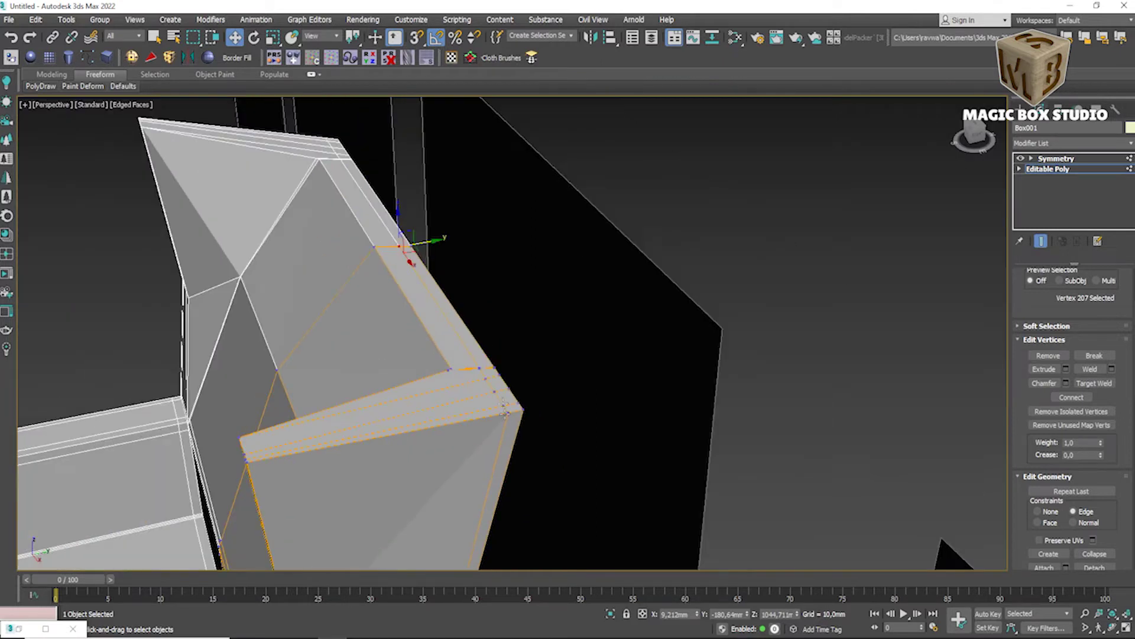
pyautogui.click(504, 412)
pyautogui.scroll(3, 505, 415)
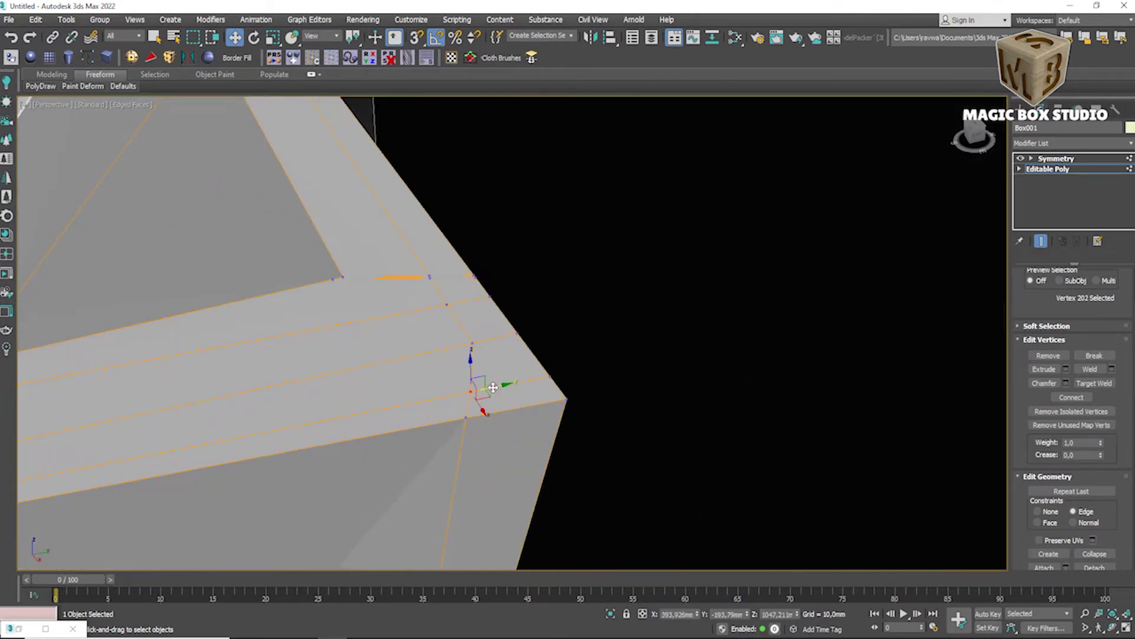
# Step: Check the smoothed armrest corner, refine the vertex selection along the left edge column, then view from Top
pyautogui.hotkey('ctrl', 'BackSpace')
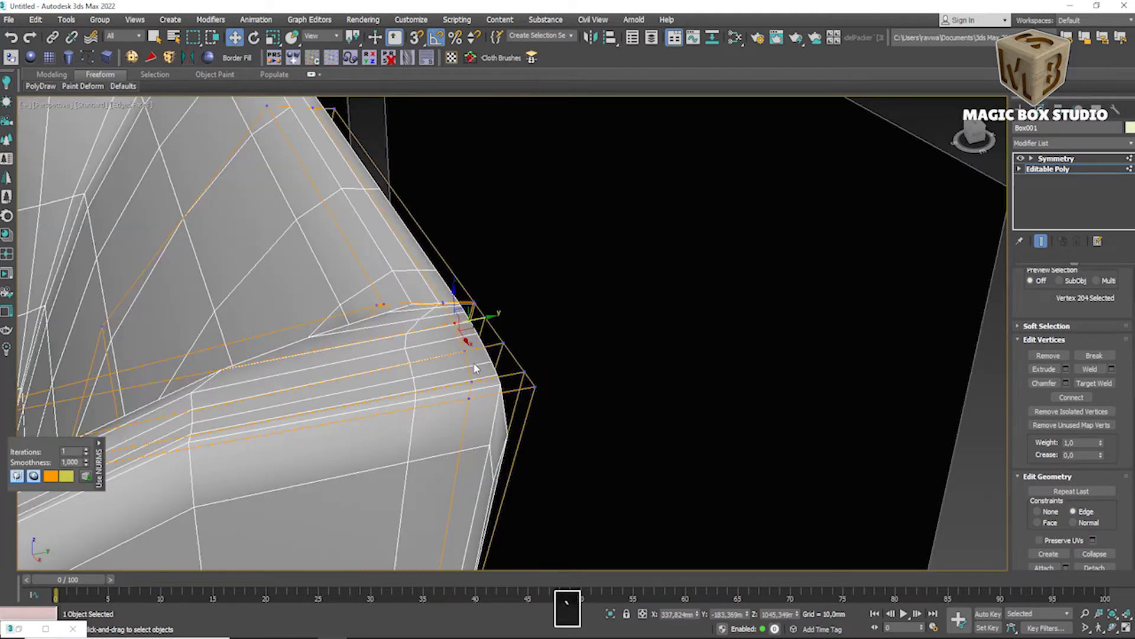
pyautogui.keyDown('alt'); pyautogui.moveTo(479, 320); pyautogui.dragTo(473, 414, button='middle'); pyautogui.keyUp('alt')
pyautogui.scroll(2, 474, 427)
pyautogui.scroll(-4, 475, 428)
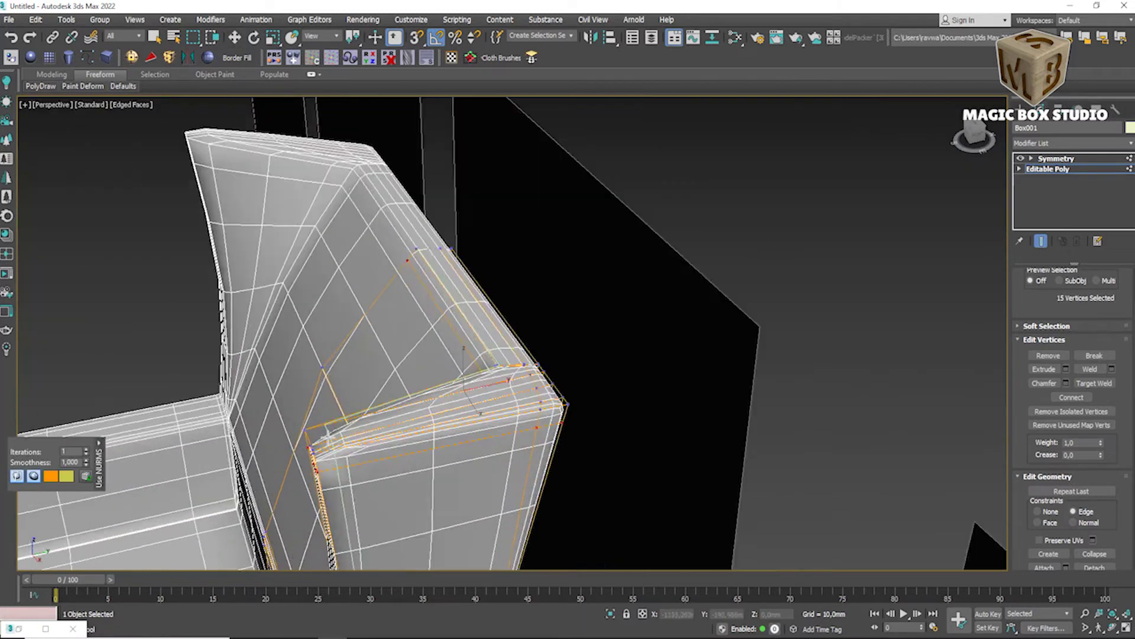
pyautogui.scroll(3, 355, 414)
pyautogui.keyDown('ctrl'); pyautogui.click(304, 437); pyautogui.keyUp('ctrl')
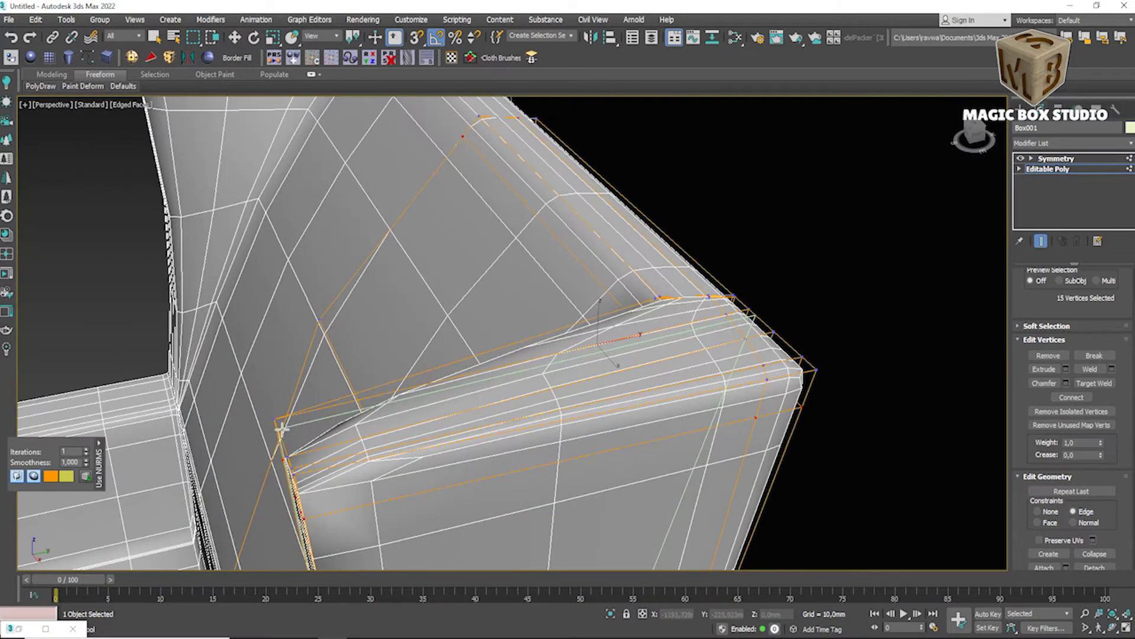
pyautogui.keyDown('alt'); pyautogui.click(313, 438); pyautogui.keyUp('alt')
pyautogui.hotkey('ctrl', 'BackSpace')
pyautogui.press('w')
pyautogui.hotkey('ctrl', 'BackSpace')
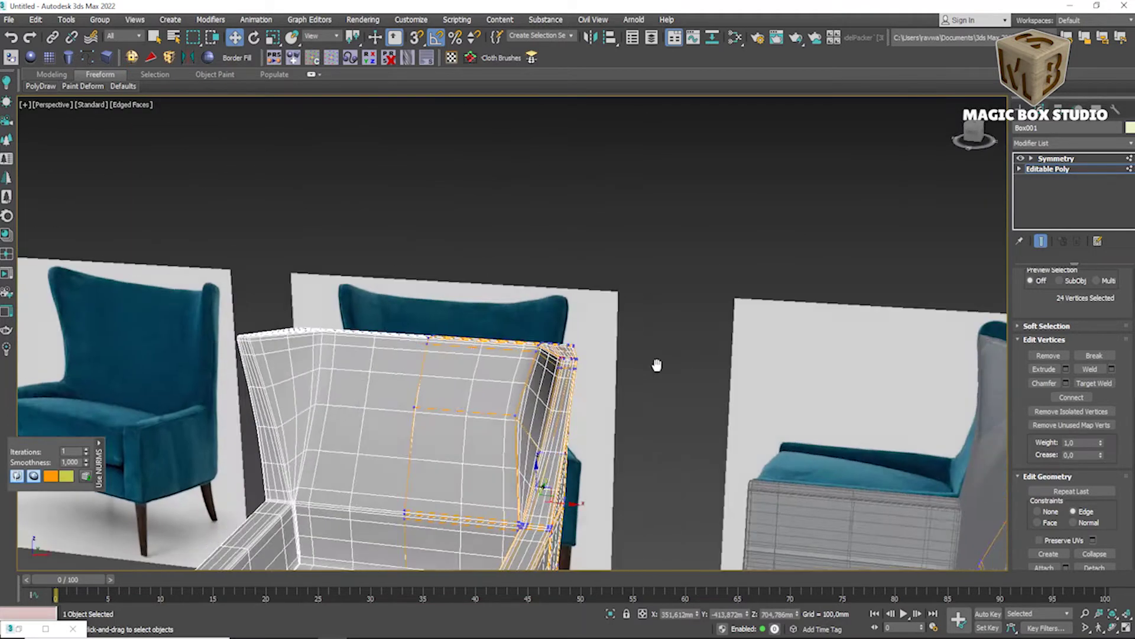
pyautogui.keyDown('alt'); pyautogui.moveTo(519, 387); pyautogui.dragTo(615, 417, button='middle'); pyautogui.keyUp('alt')
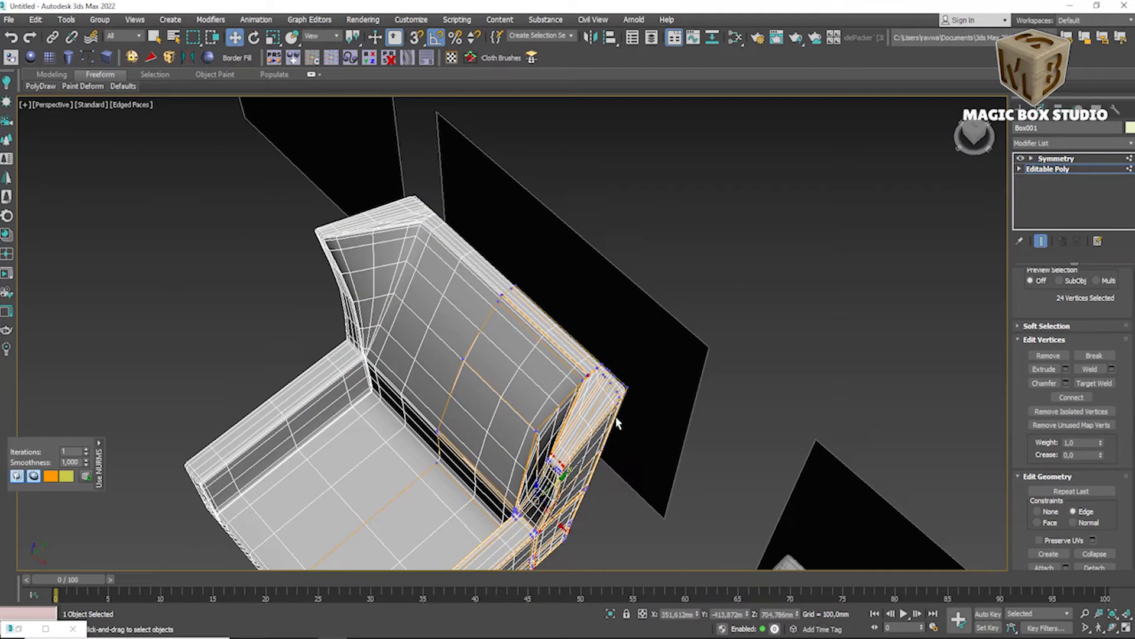
pyautogui.press('space')
pyautogui.scroll(6, 378, 255)
pyautogui.click(106, 107)
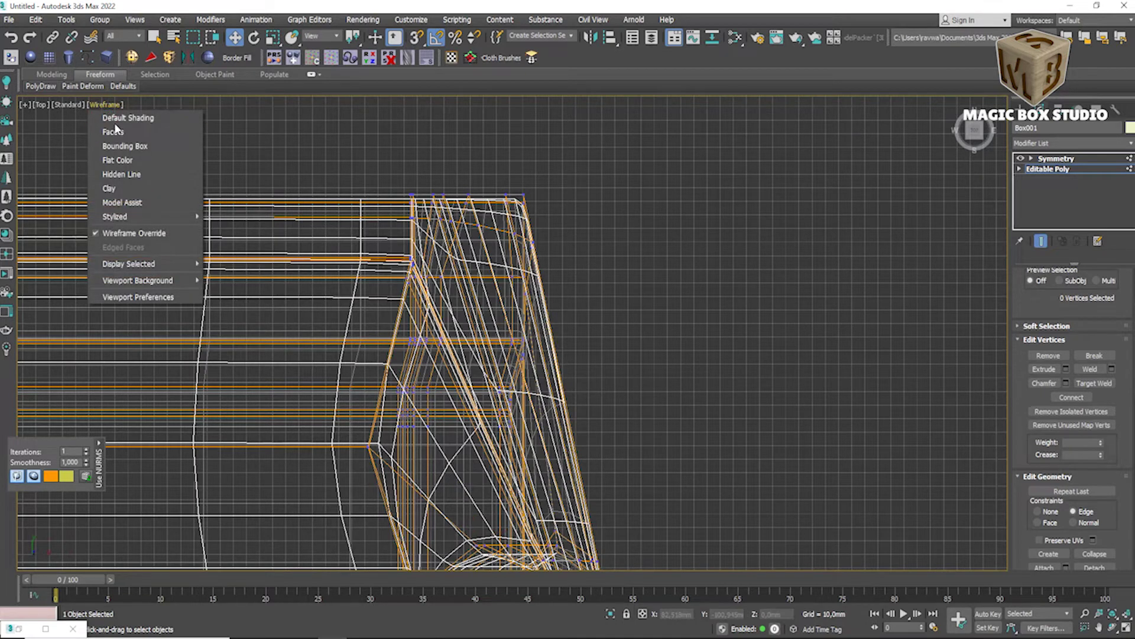
# Step: Raise the wing's corner vertices and pull them inward, undoing unwanted moves
pyautogui.scroll(-2, 471, 185)
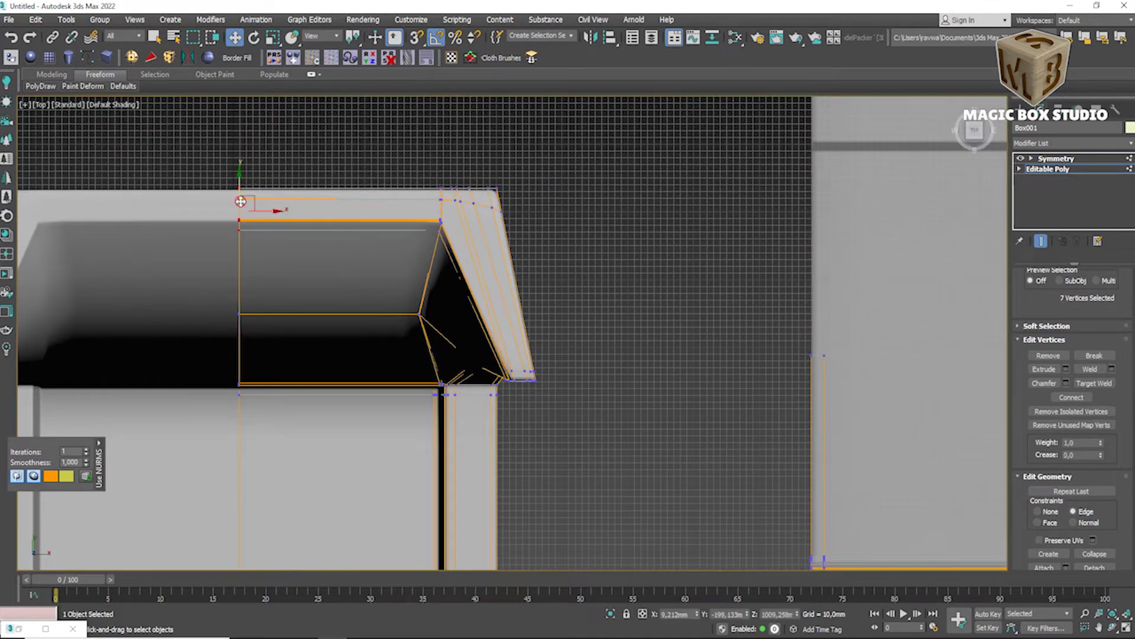
pyautogui.hotkey('ctrl', 'z')
pyautogui.moveTo(240, 186); pyautogui.dragTo(241, 170)
pyautogui.scroll(5, 467, 188)
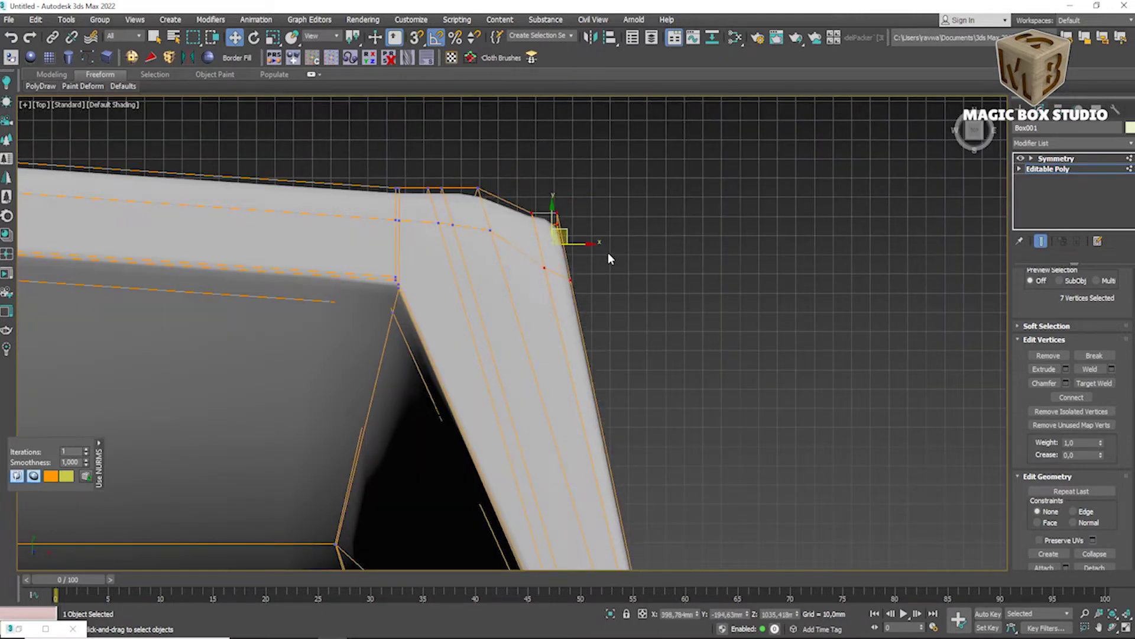
pyautogui.press('space')
pyautogui.keyDown('alt'); pyautogui.moveTo(640, 452); pyautogui.dragTo(582, 363, button='middle'); pyautogui.keyUp('alt')
pyautogui.hotkey('ctrl', 'z')
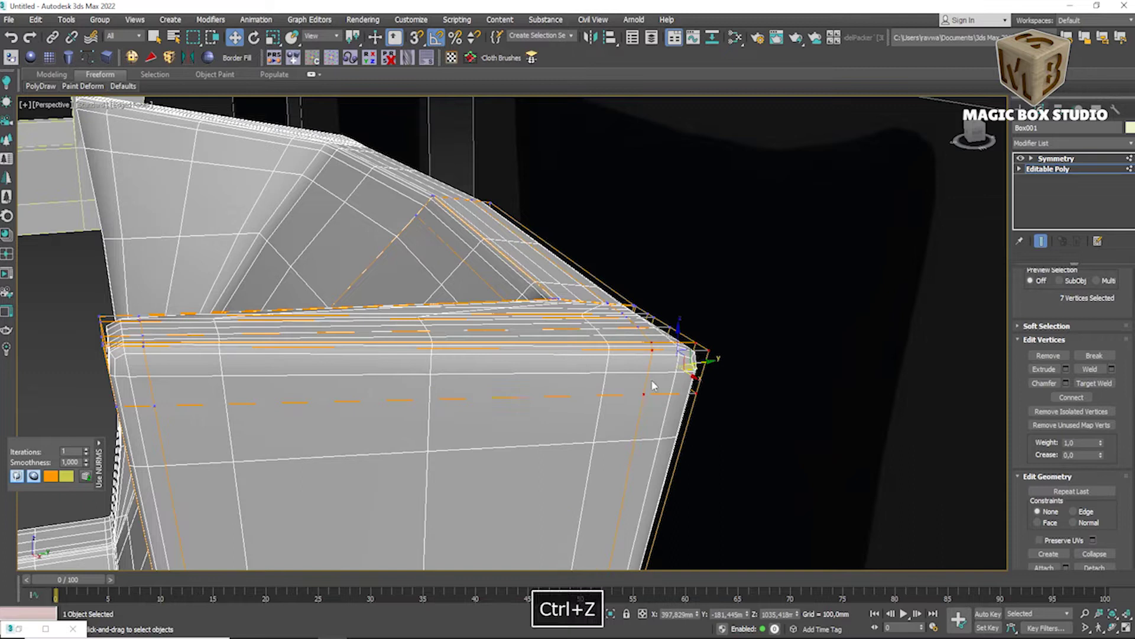
pyautogui.moveTo(668, 364)
pyautogui.mouseDown()
pyautogui.moveTo(658, 394)
pyautogui.moveTo(662, 331)
pyautogui.mouseUp()
pyautogui.moveTo(656, 355)
pyautogui.keyDown('alt'); pyautogui.mouseDown(button='middle')
pyautogui.moveTo(688, 374)
pyautogui.moveTo(632, 331)
pyautogui.mouseUp(button='middle'); pyautogui.keyUp('alt')
pyautogui.moveTo(632, 332); pyautogui.dragTo(630, 321)
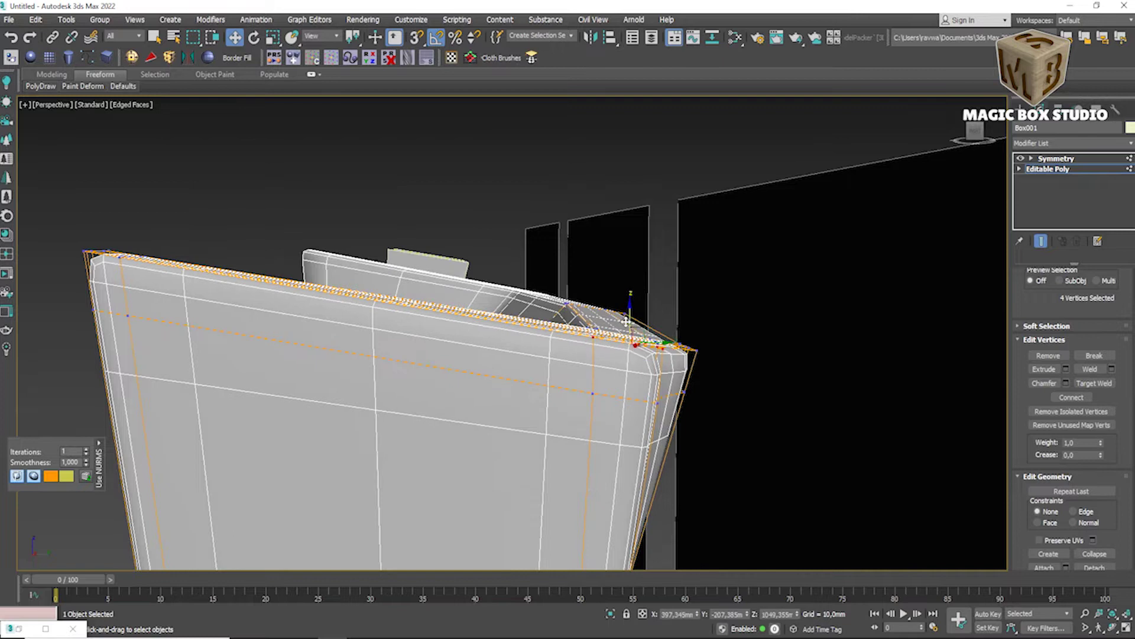
# Step: From the top view, push vertices along the curved wing corner outward to round it
pyautogui.press('t')
pyautogui.click(476, 211)
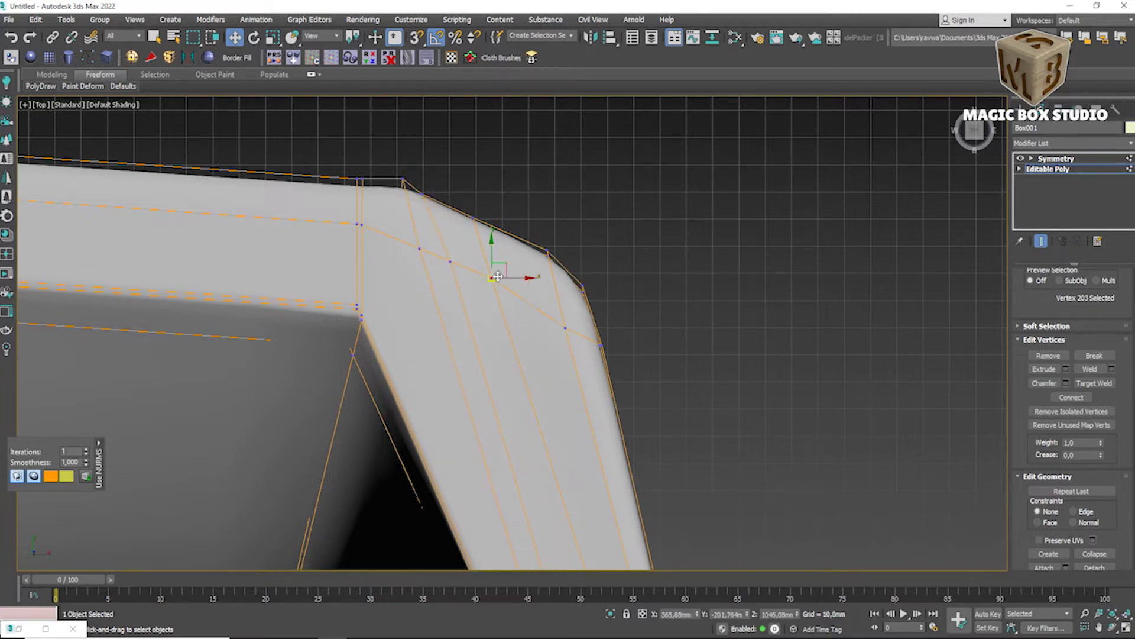
pyautogui.scroll(-5, 453, 308)
pyautogui.scroll(5, 464, 233)
pyautogui.click(456, 238)
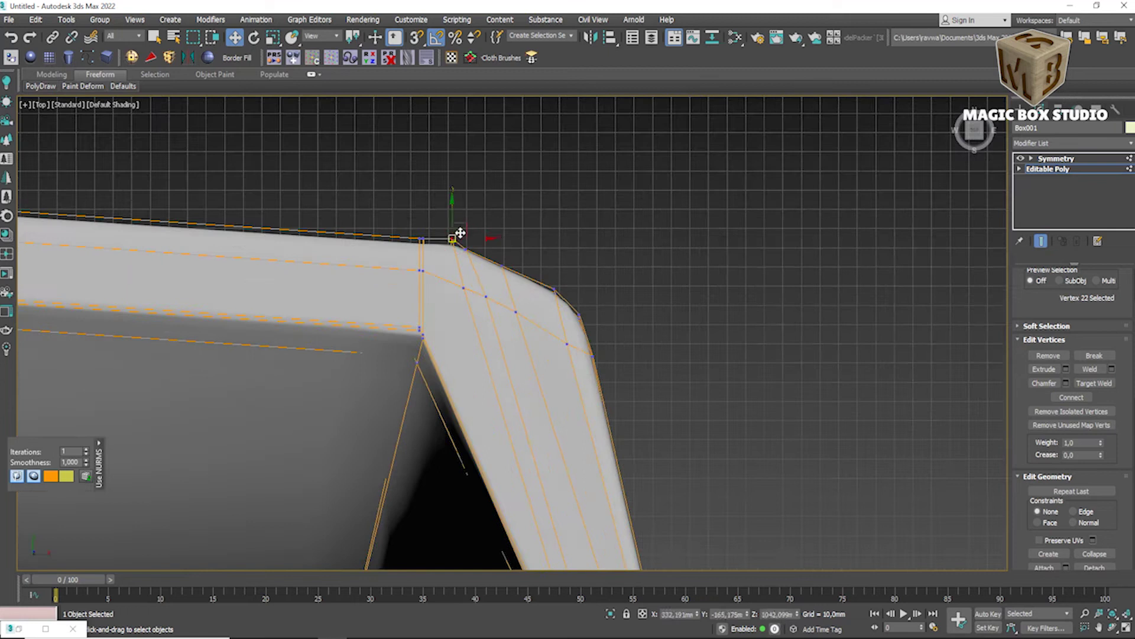
pyautogui.scroll(2, 474, 241)
pyautogui.click(481, 247)
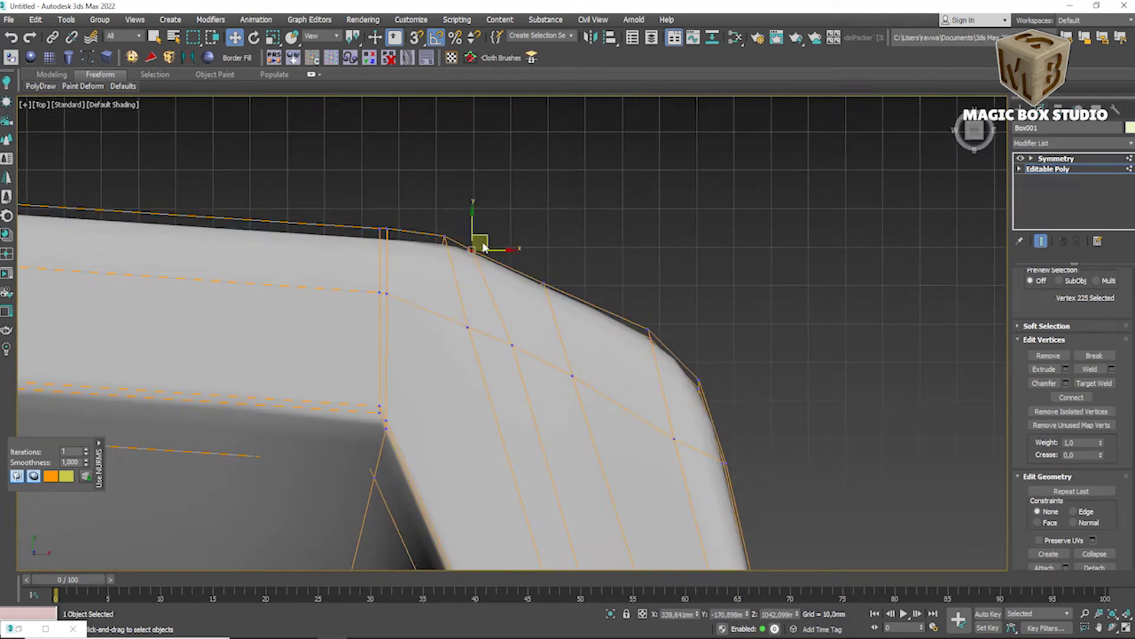
pyautogui.moveTo(559, 271); pyautogui.dragTo(561, 263)
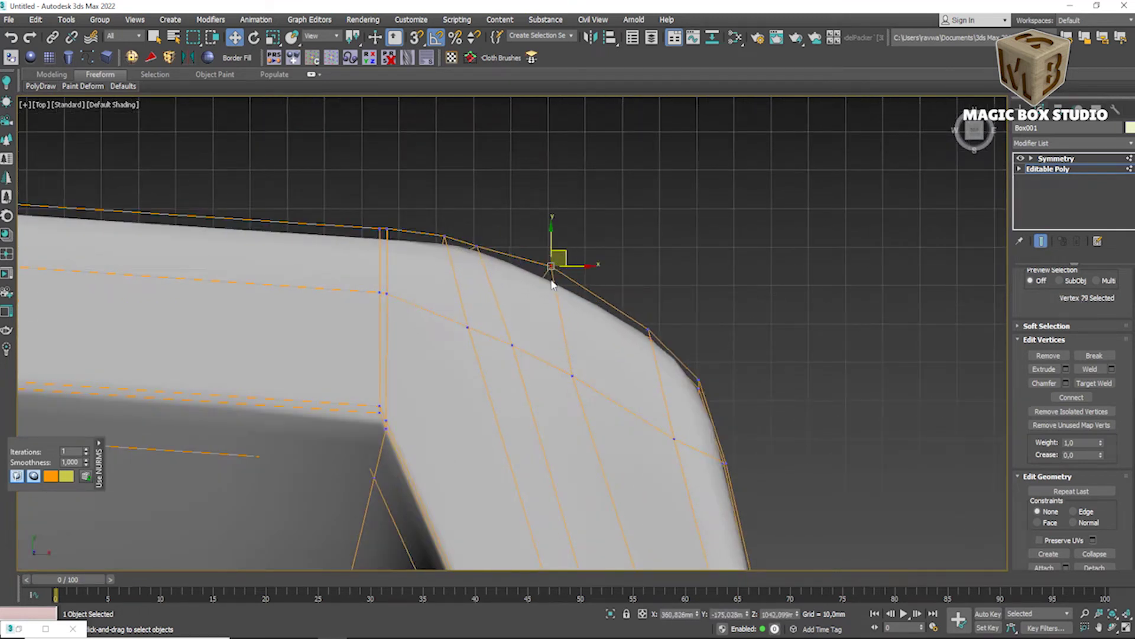
pyautogui.scroll(-3, 553, 284)
pyautogui.scroll(4, 507, 323)
pyautogui.moveTo(507, 281); pyautogui.dragTo(526, 272)
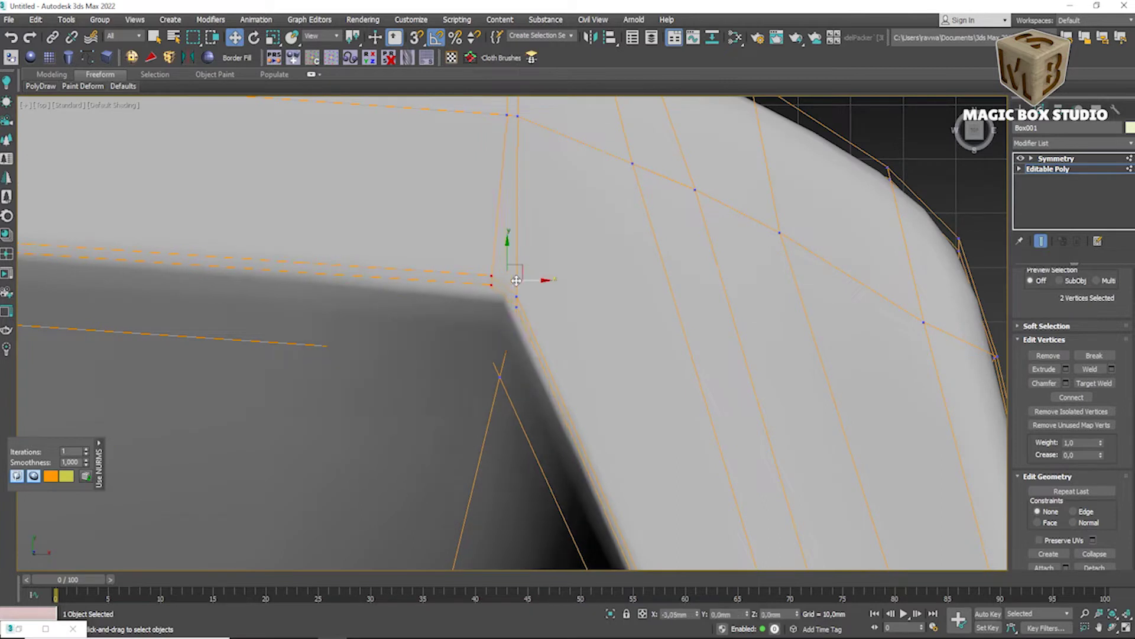
# Step: Undo the stray edits and nudge the inner-corner vertex slightly right
pyautogui.hotkey('ctrl', 'z')
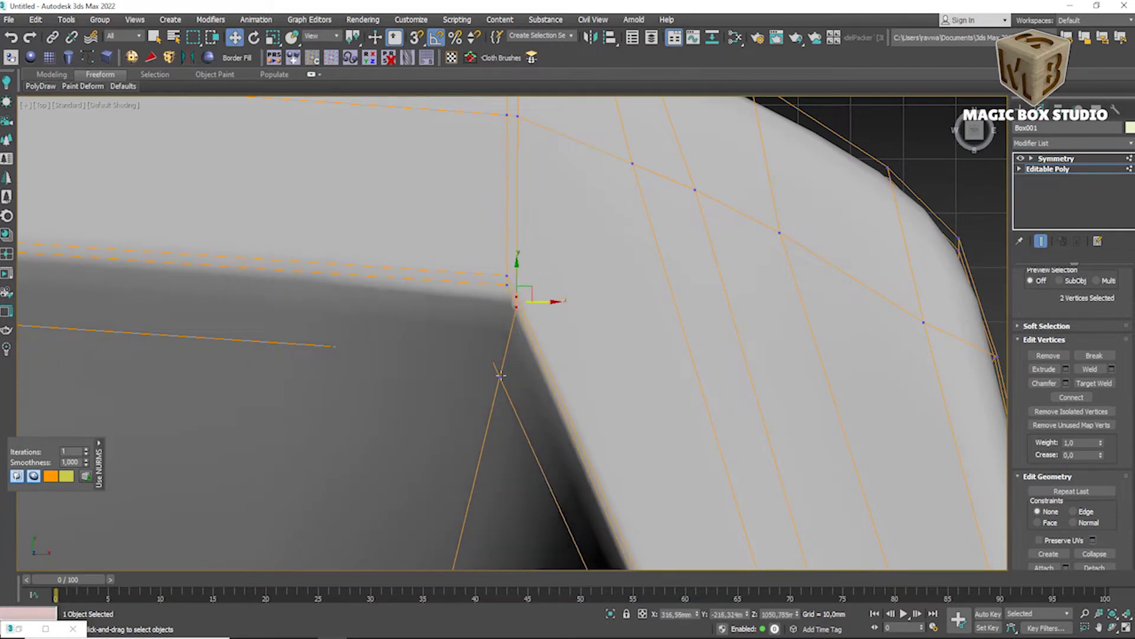
pyautogui.hotkey('ctrl', 'z')
pyautogui.scroll(-3, 612, 327)
pyautogui.scroll(4, 574, 402)
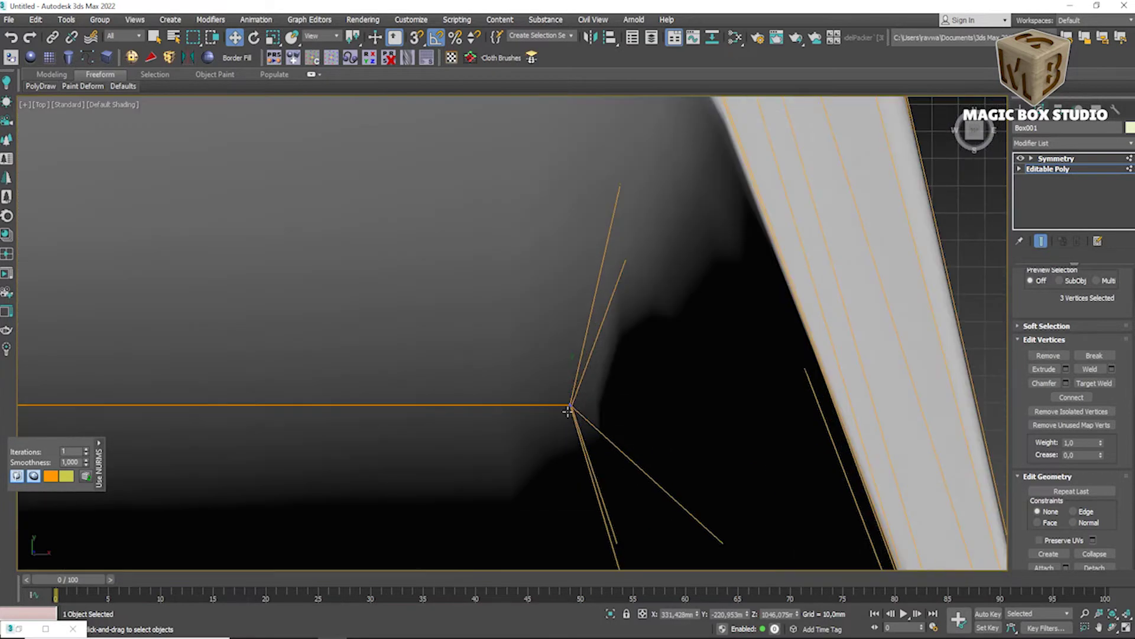
pyautogui.click(570, 401)
pyautogui.scroll(2, 576, 408)
pyautogui.moveTo(578, 414); pyautogui.dragTo(610, 402)
pyautogui.scroll(-4, 609, 402)
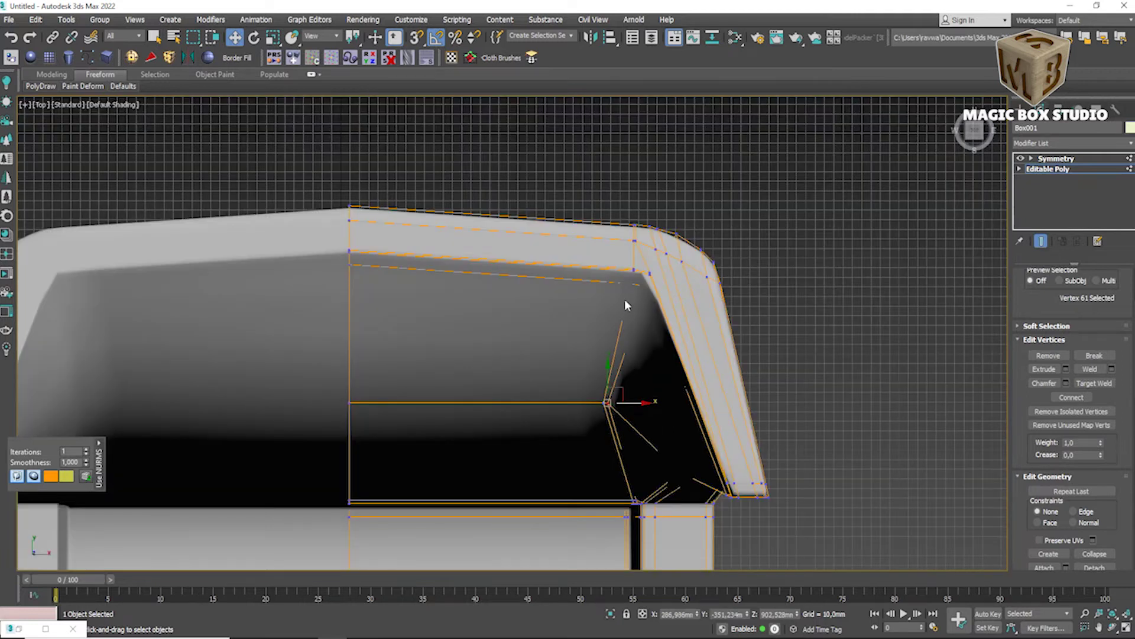
pyautogui.scroll(-4, 626, 286)
pyautogui.scroll(5, 626, 286)
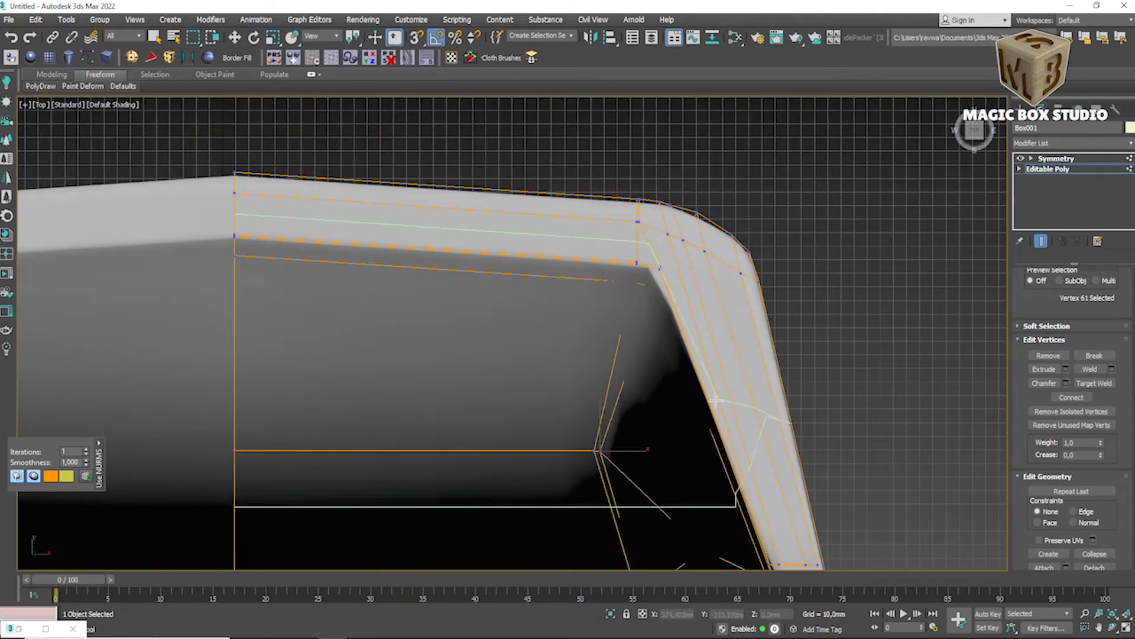
# Step: Leave vertex editing and delete both chair blockout meshes, then the remaining chair mesh
pyautogui.press('p')
pyautogui.keyDown('alt'); pyautogui.moveTo(550, 398); pyautogui.dragTo(559, 204, button='middle'); pyautogui.keyUp('alt')
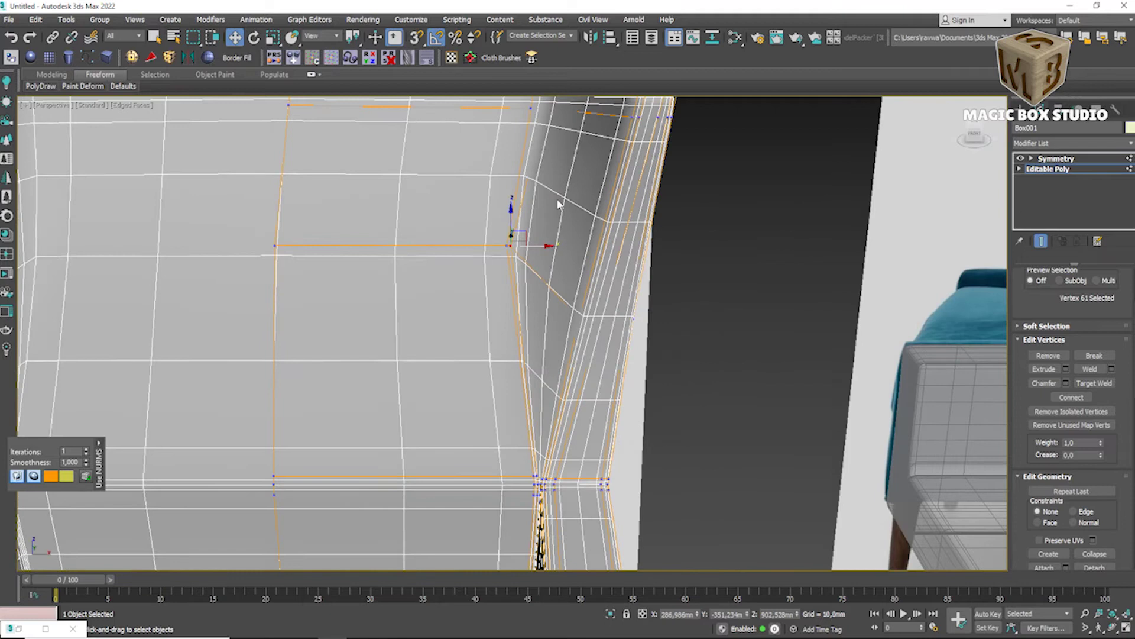
pyautogui.click(1056, 158)
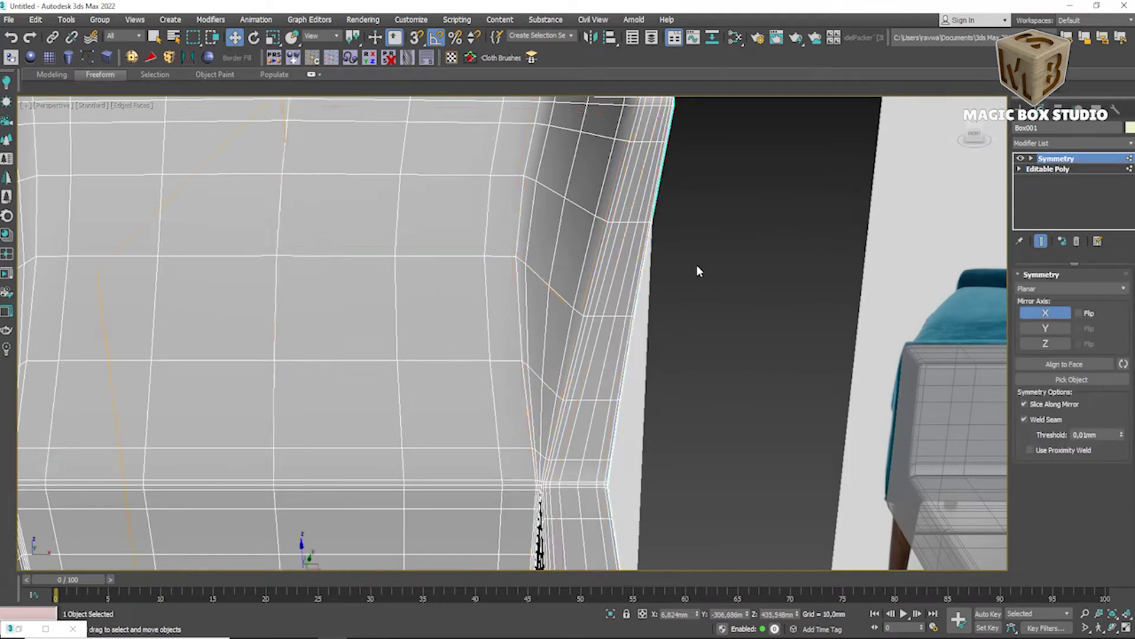
pyautogui.hotkey('ctrl', 'a')
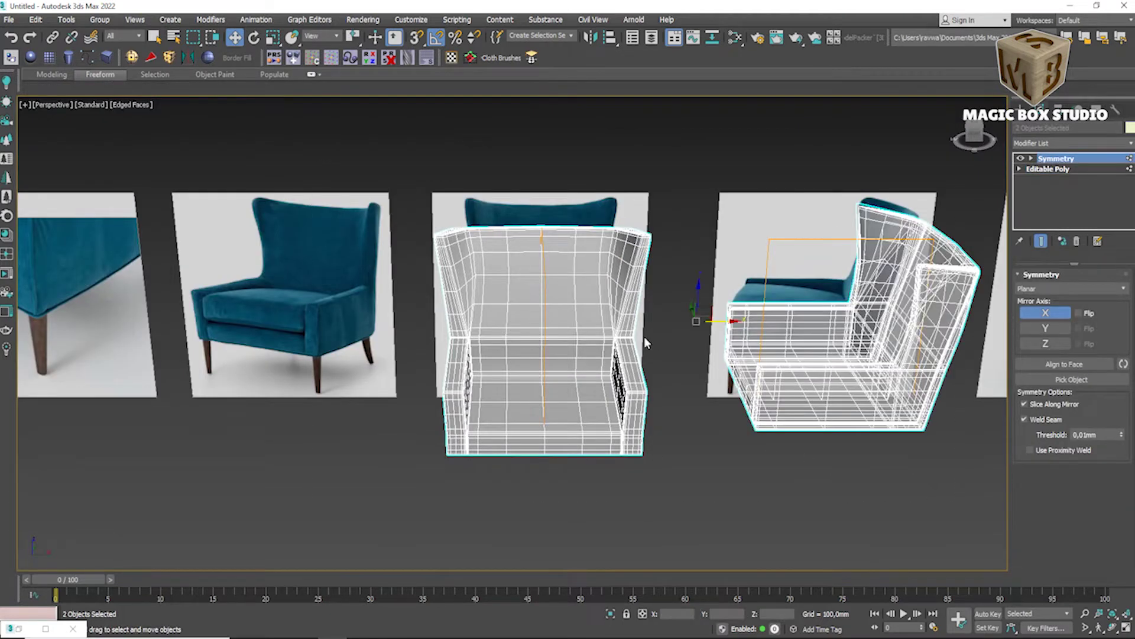
pyautogui.press('Delete')
pyautogui.scroll(-5, 738, 447)
pyautogui.hotkey('ctrl', 'a')
pyautogui.press('Delete')
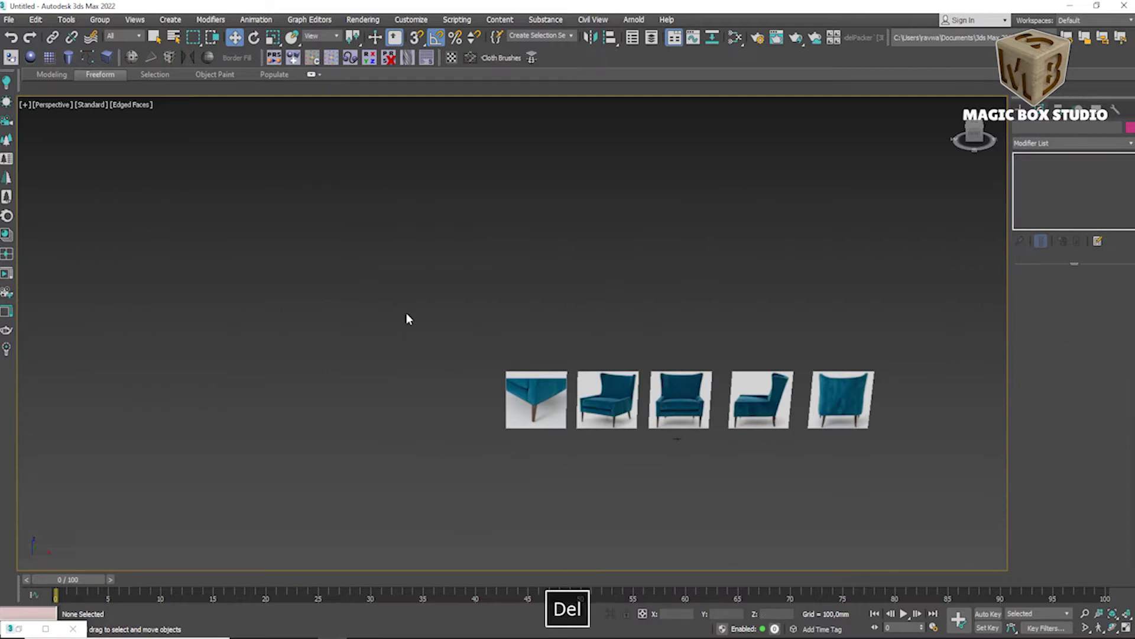
pyautogui.click(997, 638)
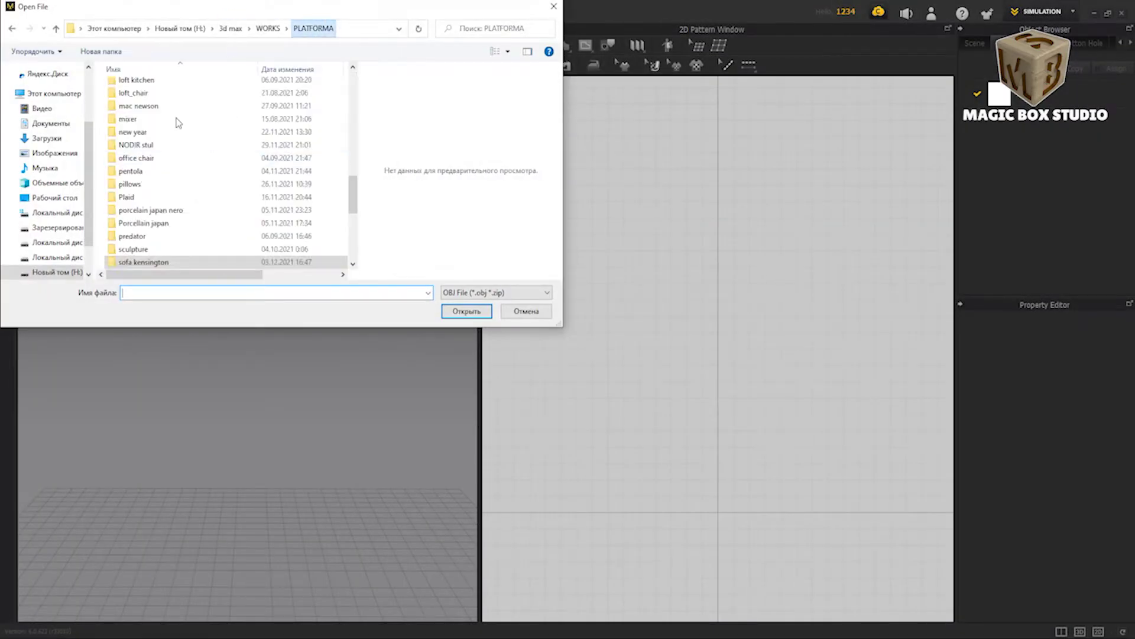
# Step: Import the chair OBJ from the chair marlow folder with its default import settings
pyautogui.scroll(5, 165, 141)
pyautogui.scroll(4, 155, 136)
pyautogui.click(159, 149)
pyautogui.click(142, 118)
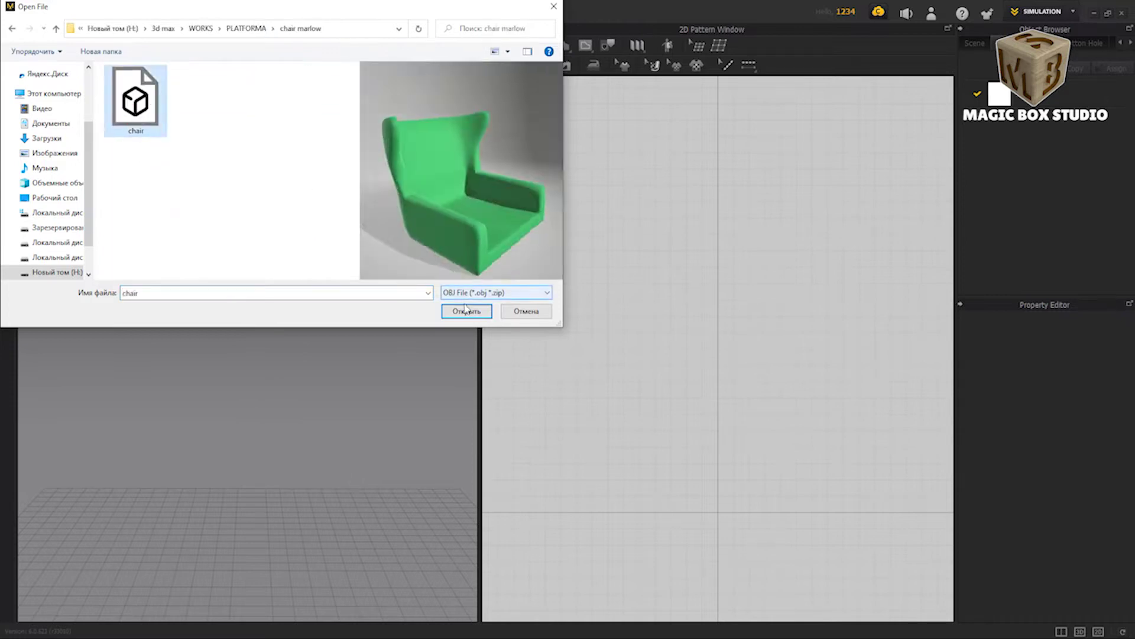
pyautogui.click(467, 311)
pyautogui.click(580, 459)
pyautogui.click(567, 366)
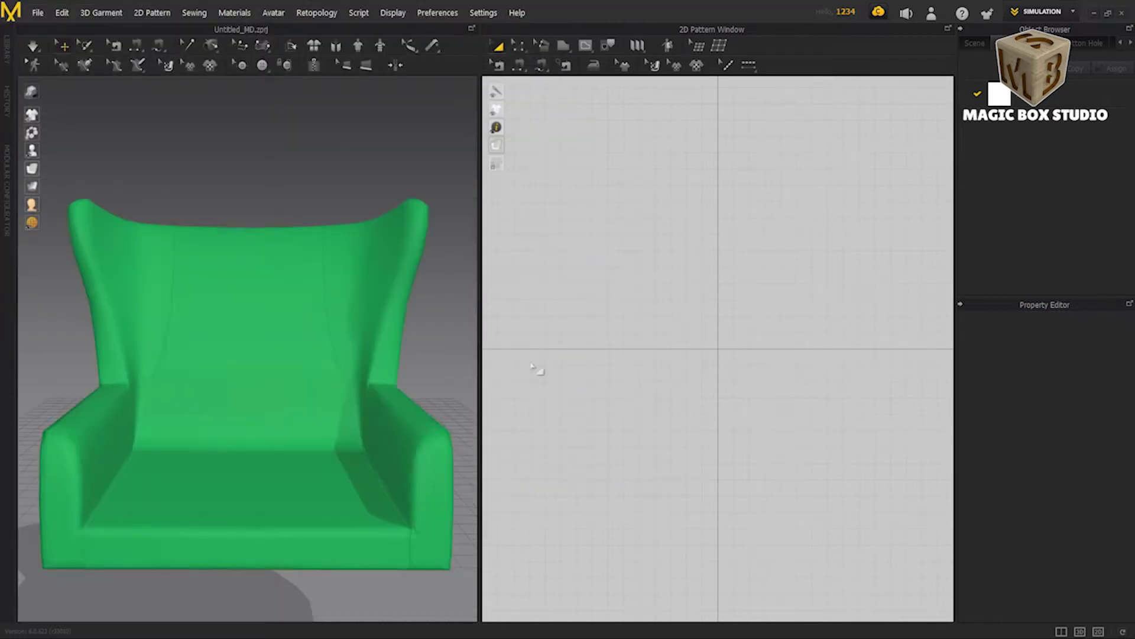
# Step: Create a square rectangle pattern and position it in front of the chair back
pyautogui.click(563, 47)
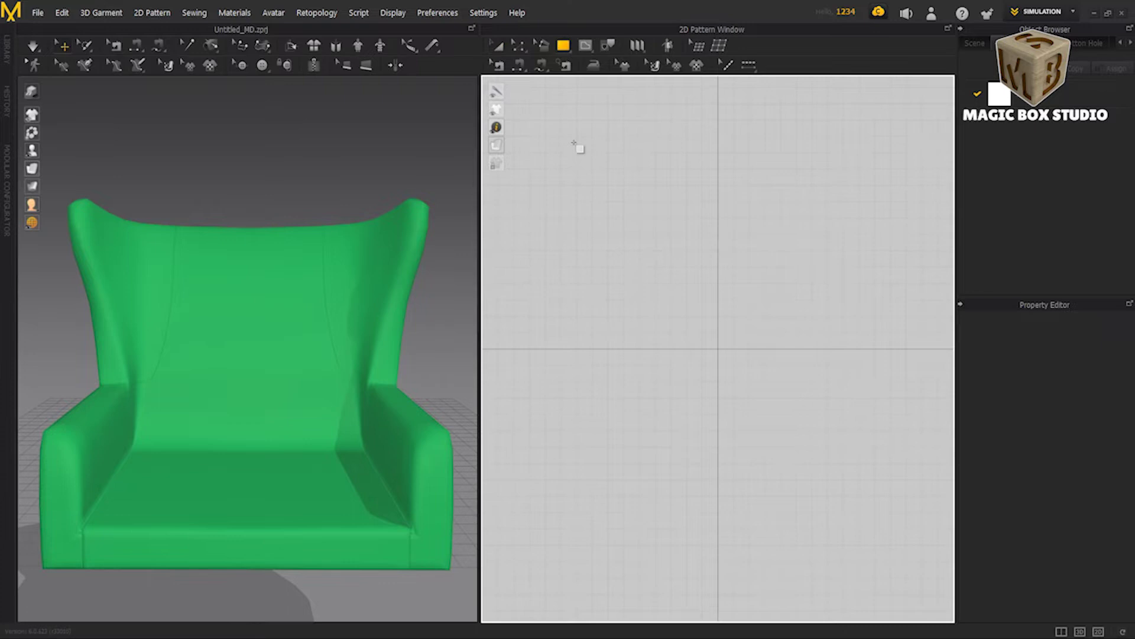
pyautogui.click(579, 204)
pyautogui.click(541, 399)
pyautogui.scroll(-2, 238, 347)
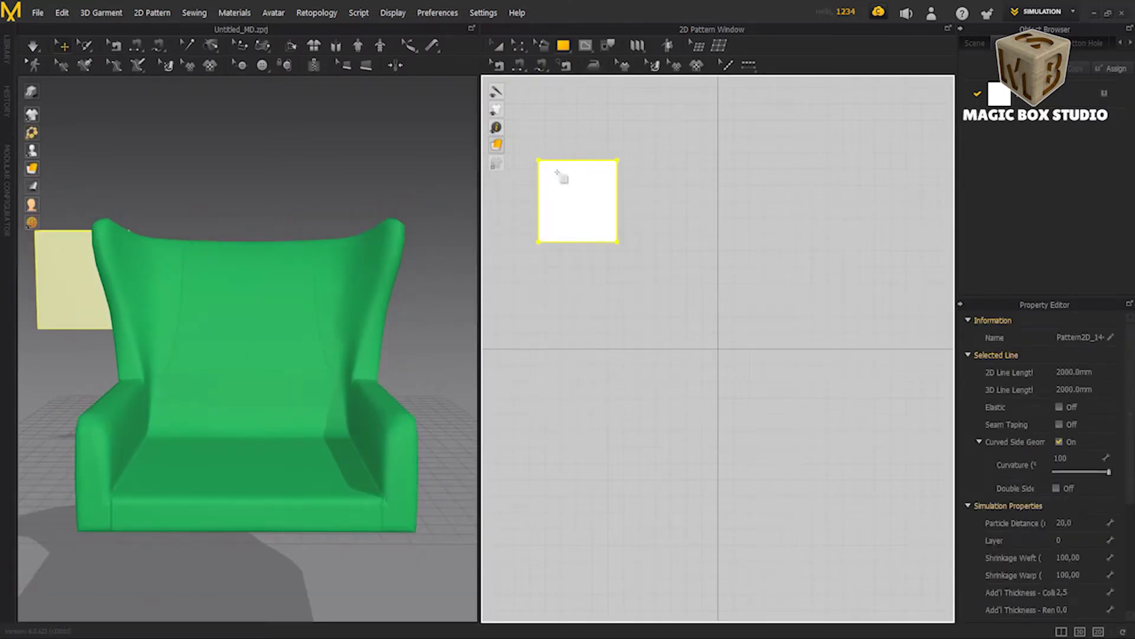
pyautogui.hotkey('ctrl', 'z')
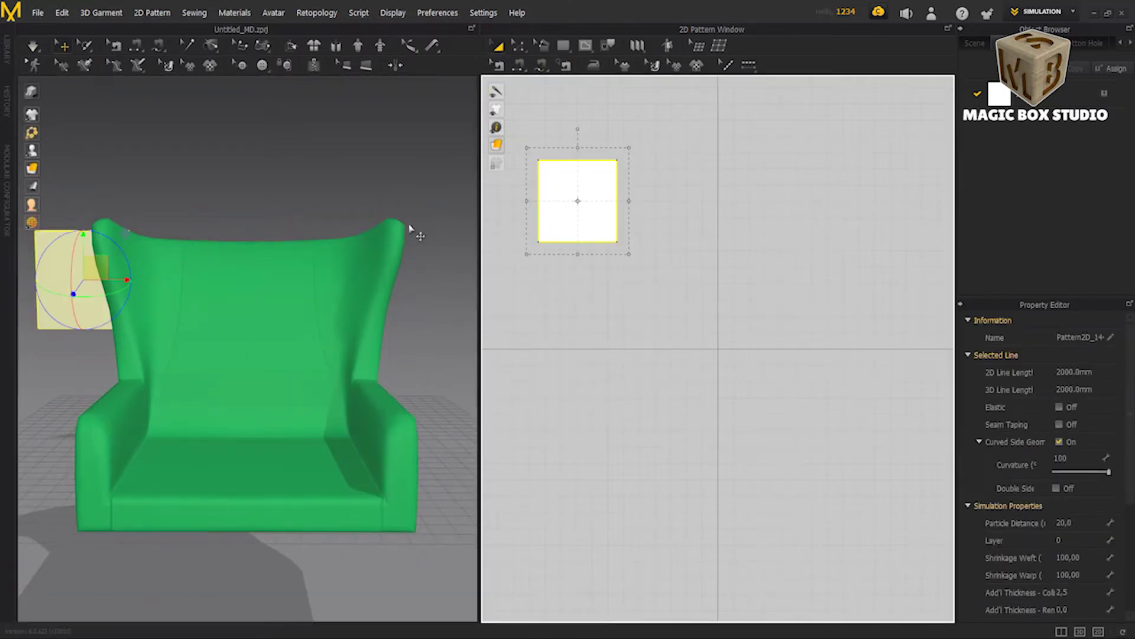
pyautogui.press('5')
pyautogui.press('2')
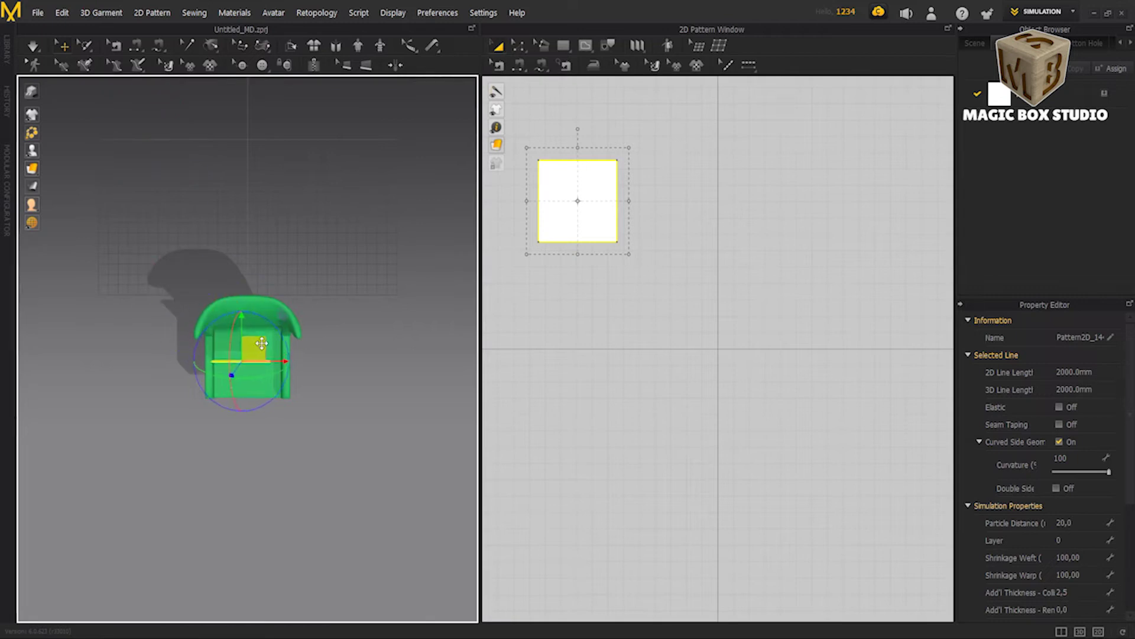
pyautogui.moveTo(254, 309); pyautogui.dragTo(273, 311)
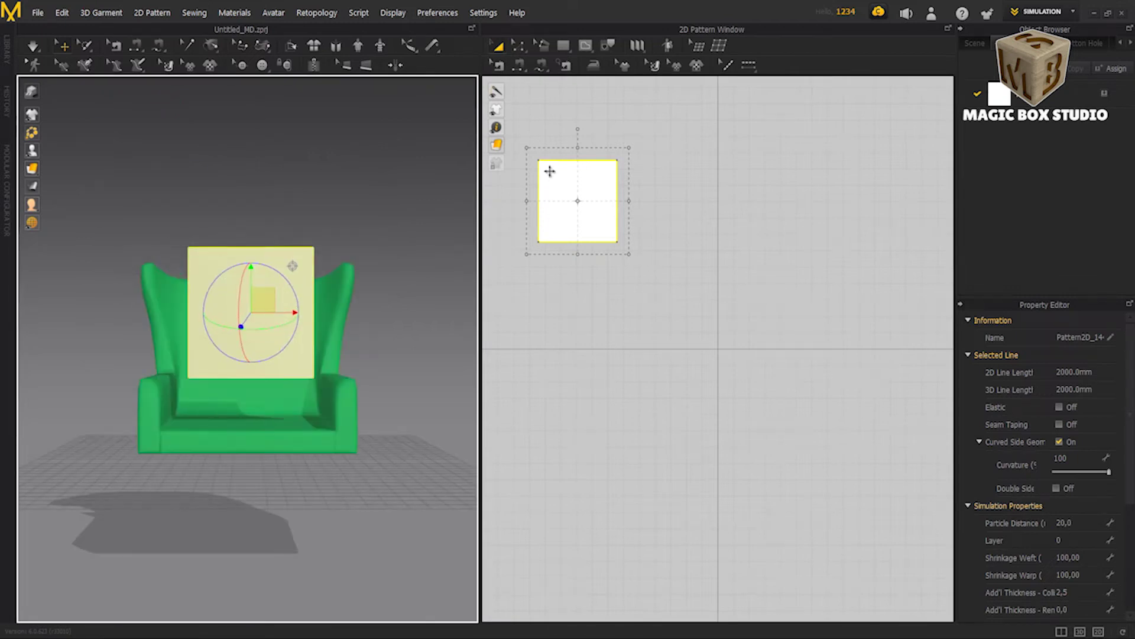
pyautogui.press('z')
pyautogui.moveTo(543, 219); pyautogui.dragTo(539, 219)
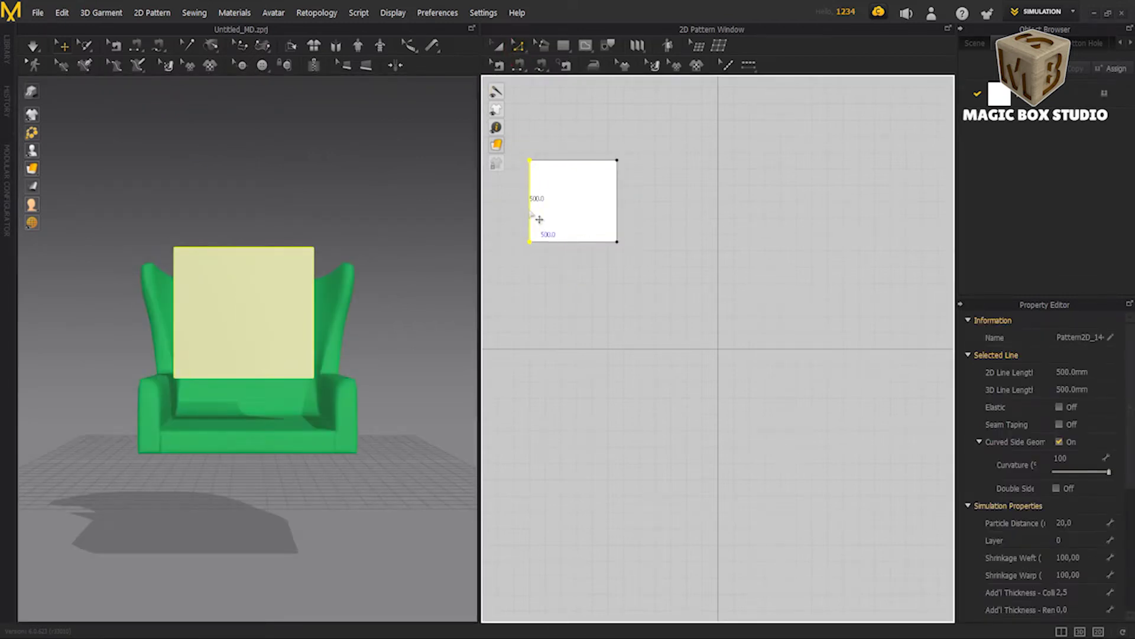
pyautogui.click(550, 177)
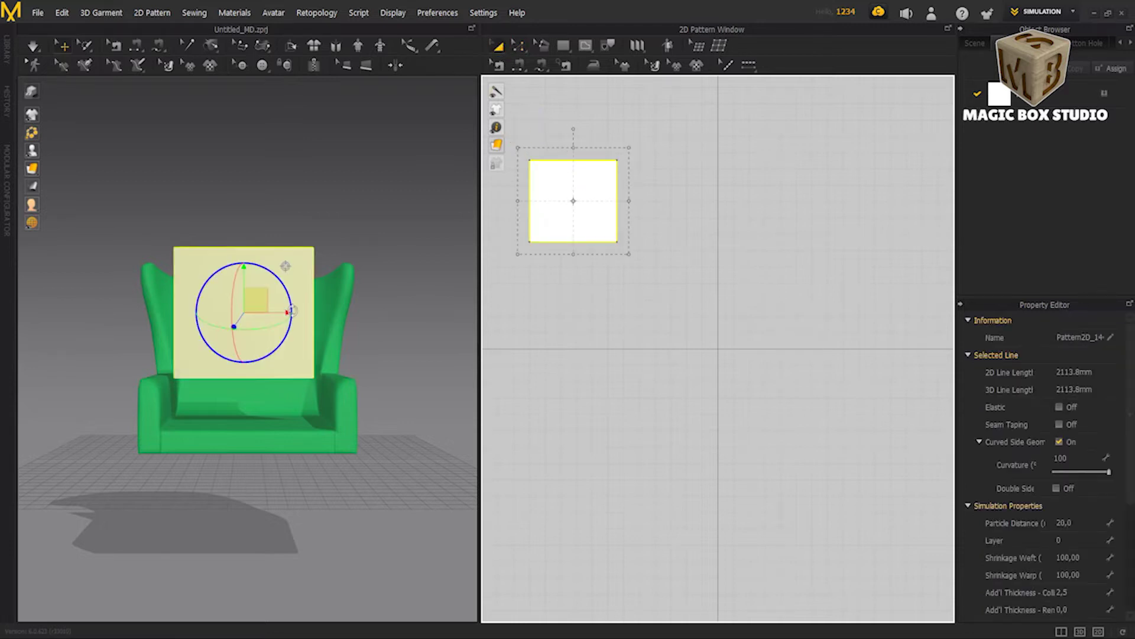
pyautogui.moveTo(254, 396)
pyautogui.mouseDown(button='right')
pyautogui.moveTo(373, 406)
pyautogui.moveTo(253, 396)
pyautogui.mouseUp(button='right')
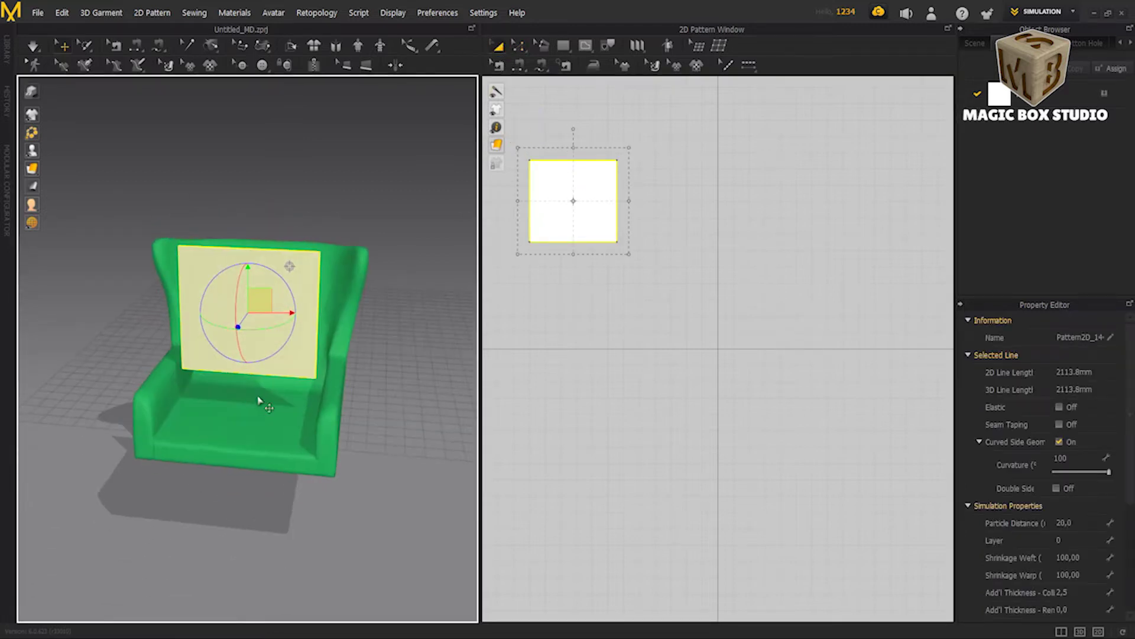
pyautogui.moveTo(588, 228); pyautogui.dragTo(718, 249, button='right')
# Step: Create a narrow rectangle strip with exact dimensions and place it beside the square
pyautogui.click(562, 47)
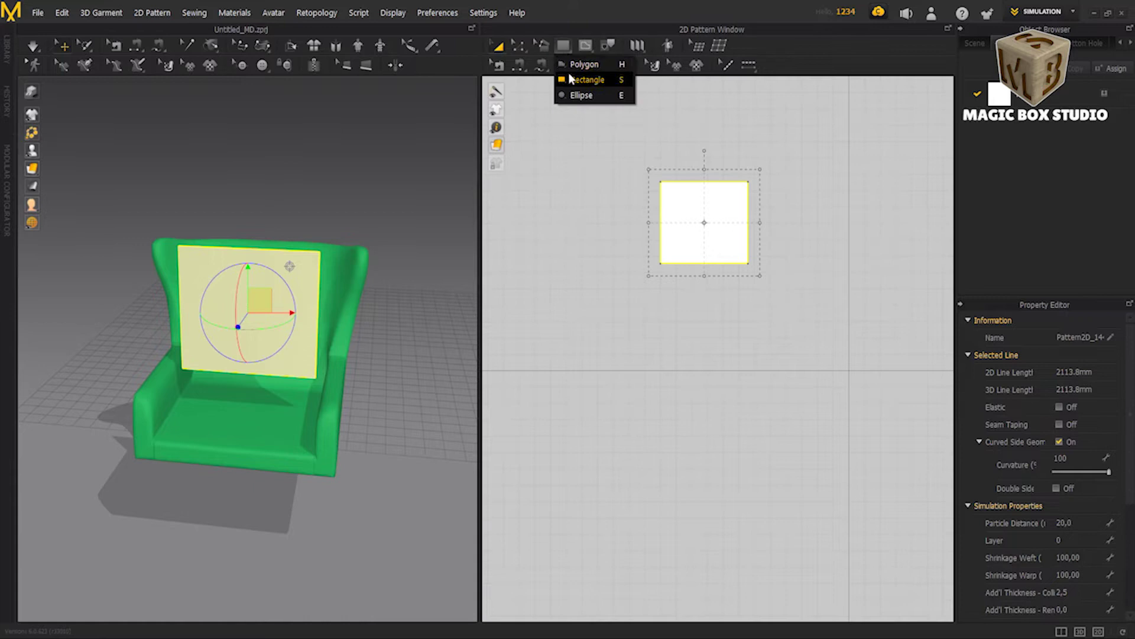
pyautogui.click(571, 79)
pyautogui.click(617, 186)
pyautogui.moveTo(603, 183); pyautogui.dragTo(543, 183)
pyautogui.write('50')
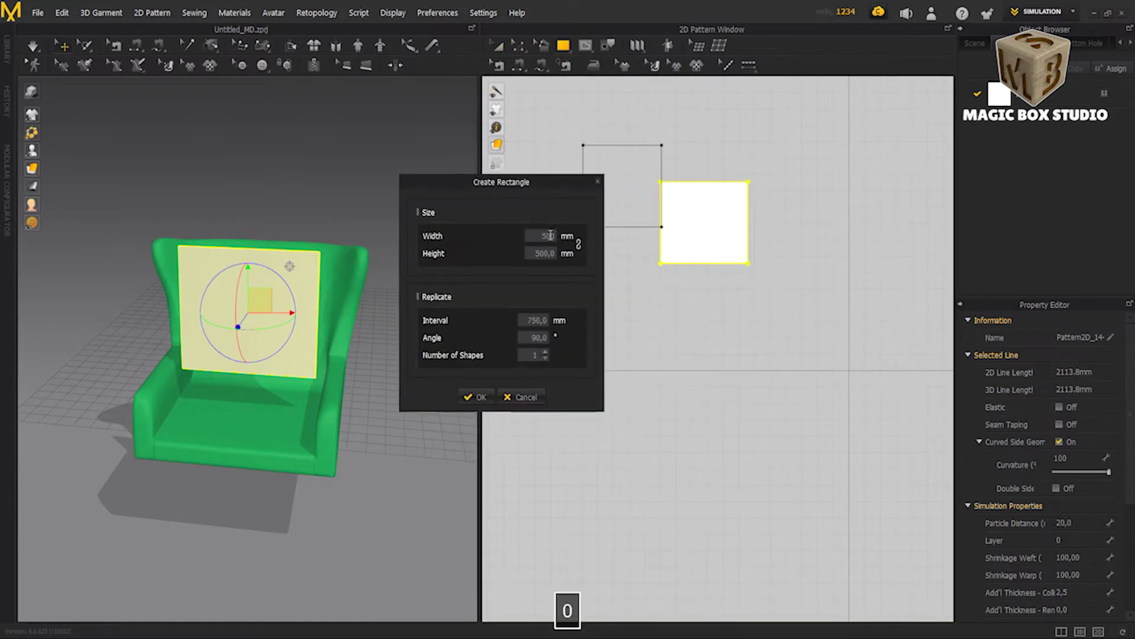
pyautogui.write('05')
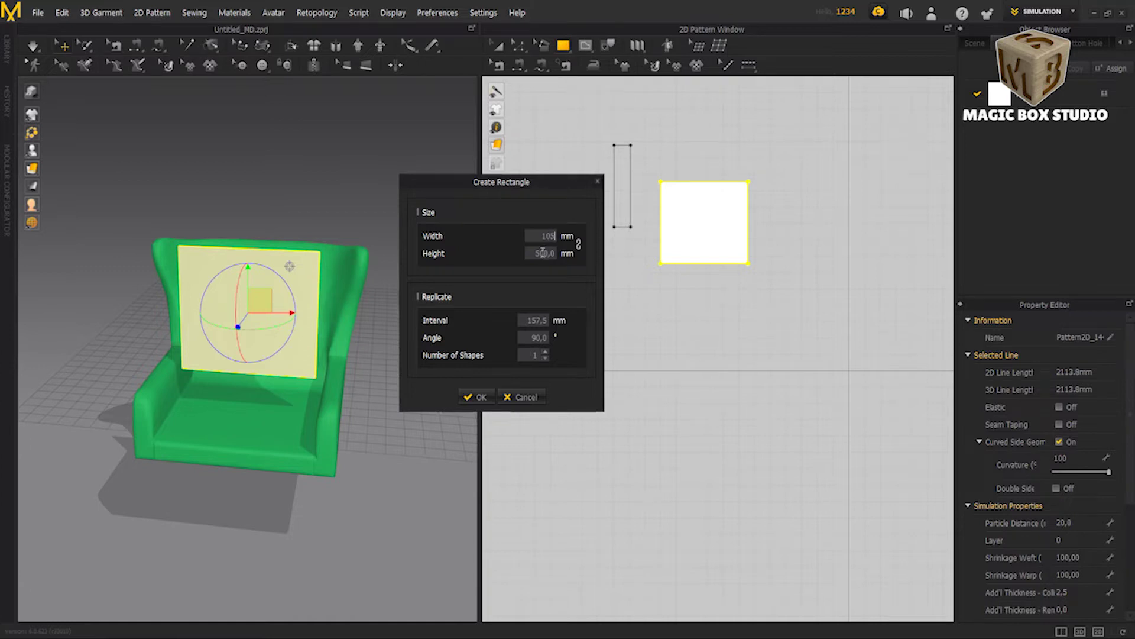
pyautogui.click(479, 397)
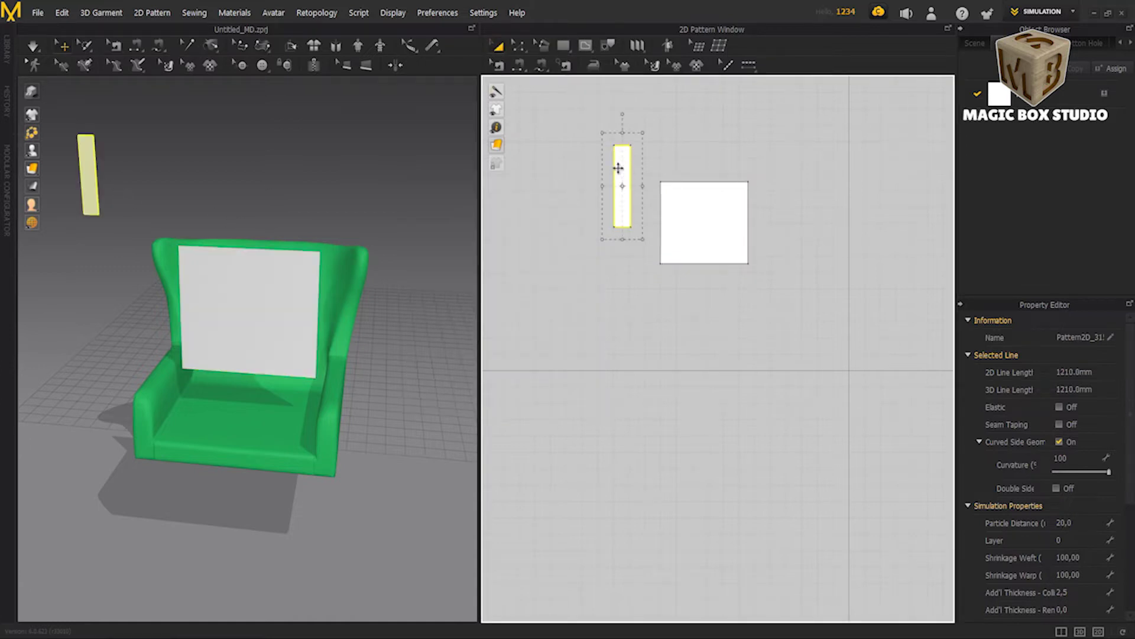
pyautogui.moveTo(617, 168); pyautogui.dragTo(626, 203)
# Step: Duplicate the square and the narrow strip, placing the strip copy right of the lower square
pyautogui.click(672, 207)
pyautogui.hotkey('ctrl', 'c')
pyautogui.hotkey('ctrl', 'v')
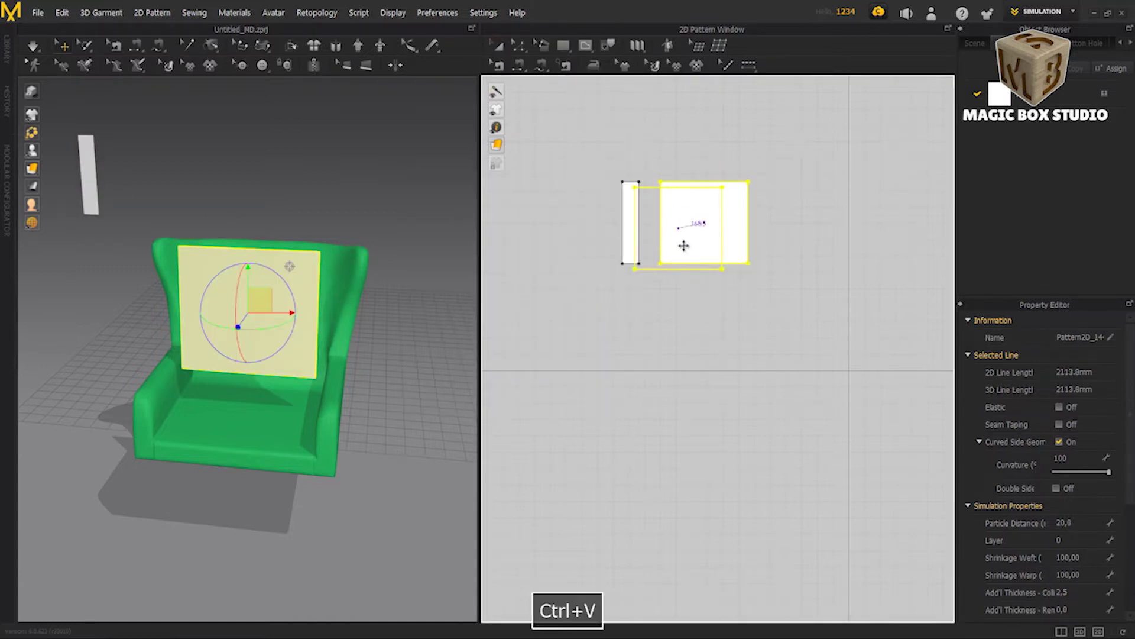
pyautogui.click(706, 341)
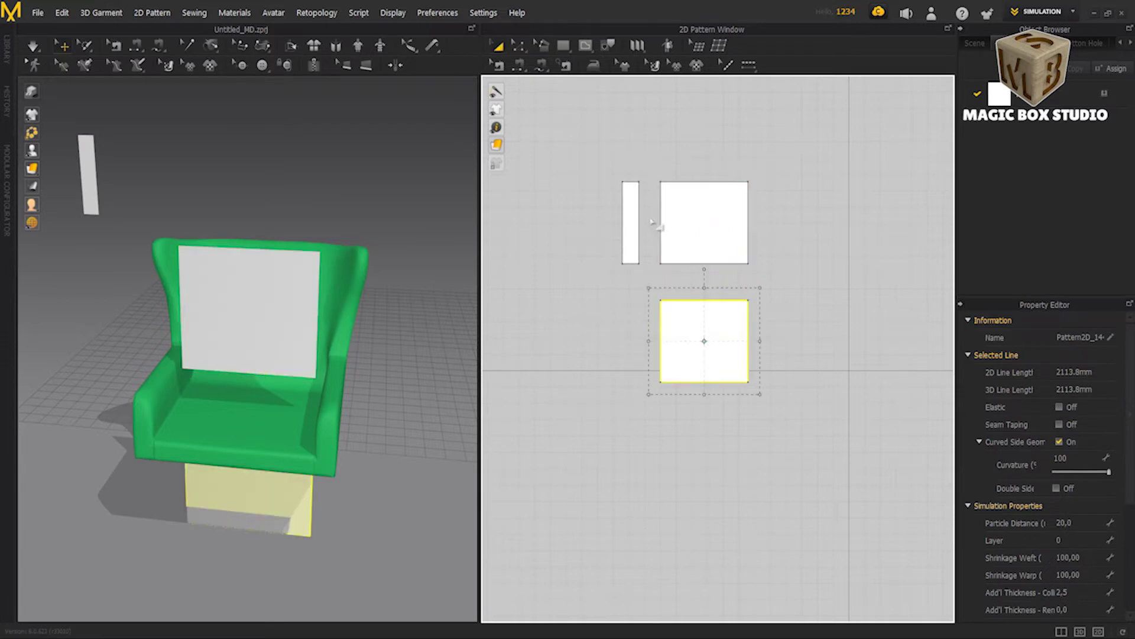
pyautogui.moveTo(699, 319); pyautogui.dragTo(700, 114)
pyautogui.moveTo(699, 114); pyautogui.dragTo(720, 208, button='middle')
pyautogui.click(641, 296)
pyautogui.hotkey('ctrl', 'c')
pyautogui.hotkey('ctrl', 'v')
pyautogui.click(778, 324)
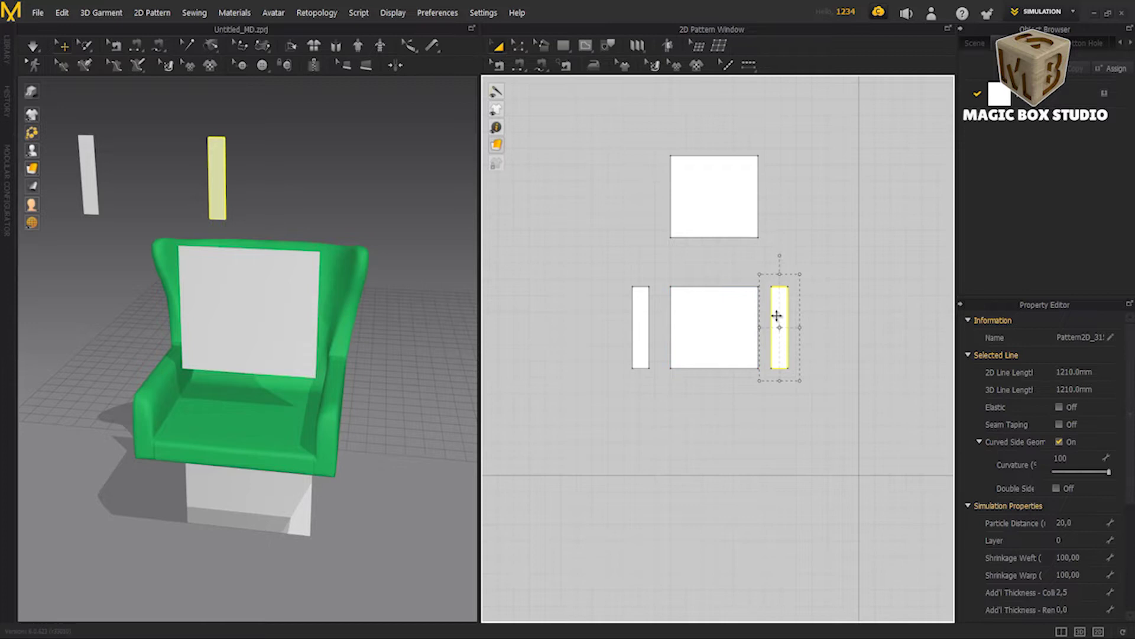
# Step: Create a 500×100 rectangle below the centre square, replacing a too-tall 500×150 attempt
pyautogui.click(600, 221)
pyautogui.click(605, 255)
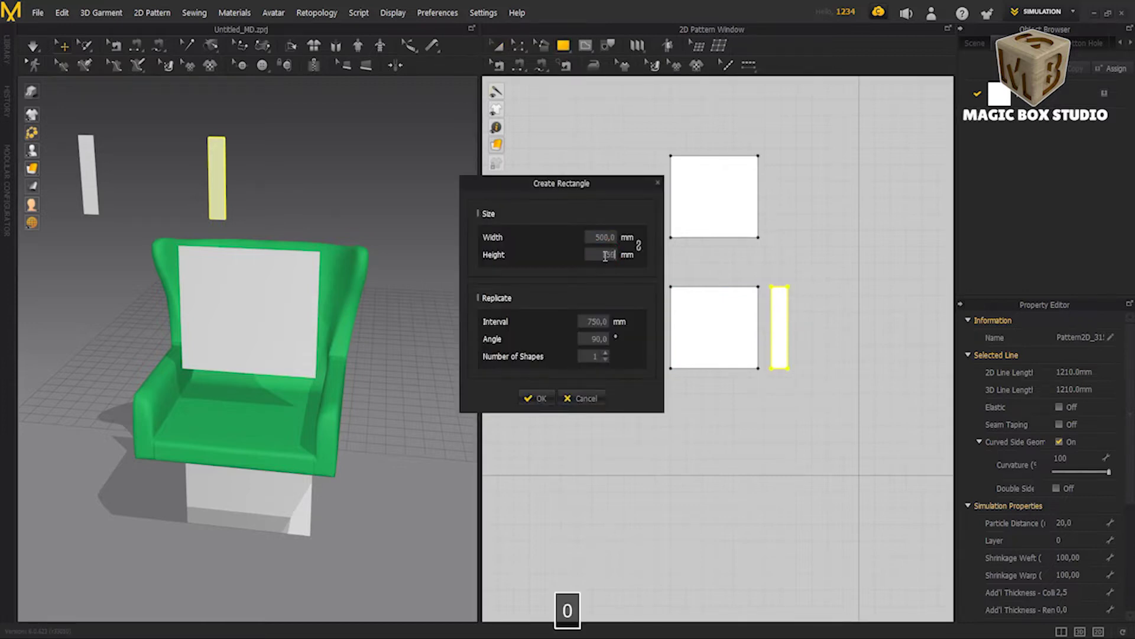
pyautogui.write('0')
pyautogui.press('Return')
pyautogui.hotkey('ctrl', 'z')
pyautogui.click(594, 176)
pyautogui.click(597, 253)
pyautogui.write('100')
pyautogui.press('Return')
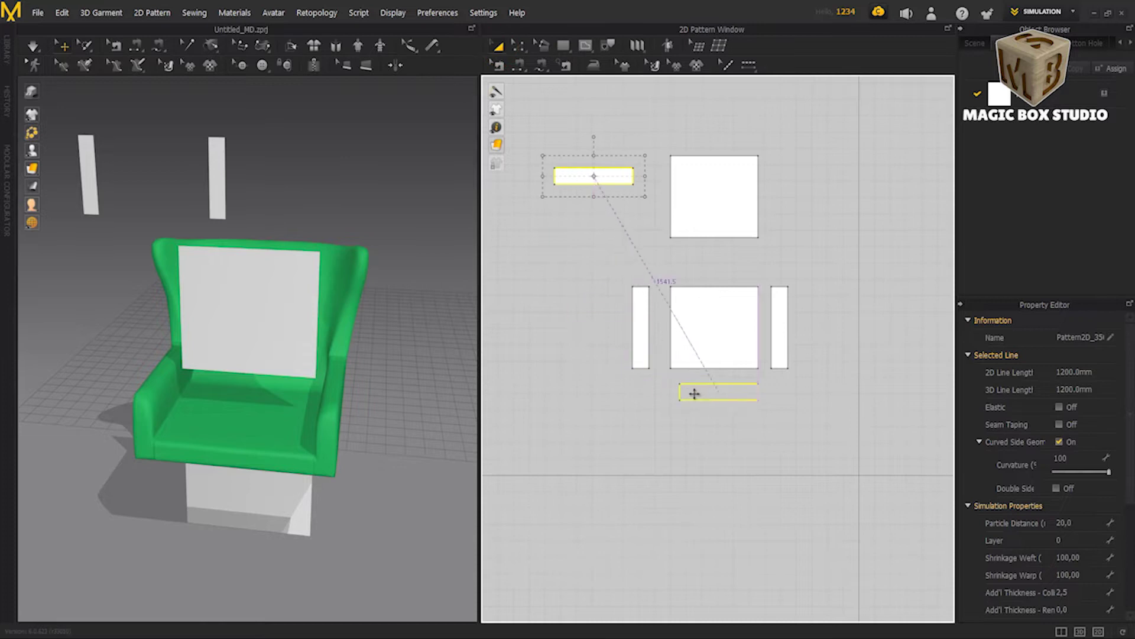
pyautogui.moveTo(694, 393); pyautogui.dragTo(694, 394)
pyautogui.scroll(3, 696, 396)
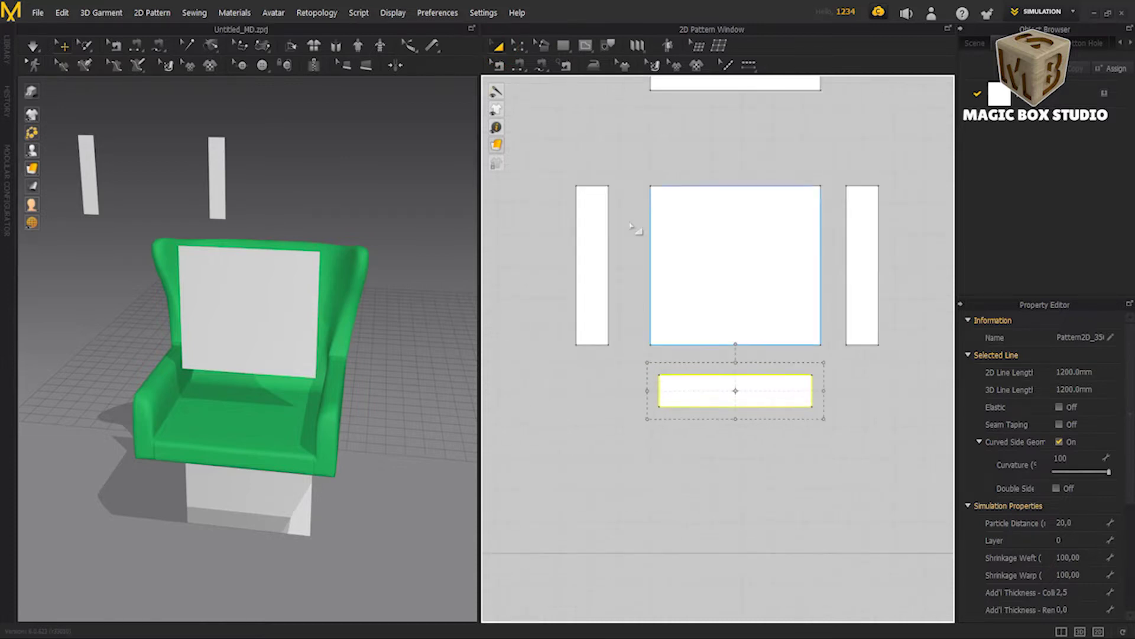
pyautogui.click(661, 402)
pyautogui.click(812, 398)
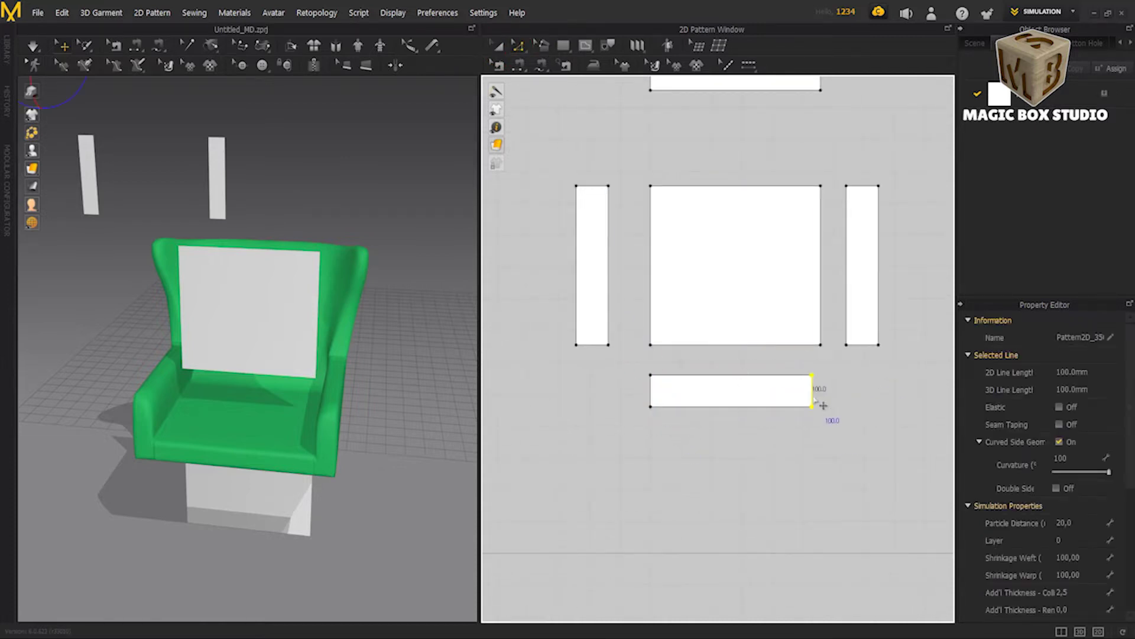
# Step: Paste a copy of the 500×100 strip above the square and move both side strips in 3D
pyautogui.hotkey('ctrl', 'v')
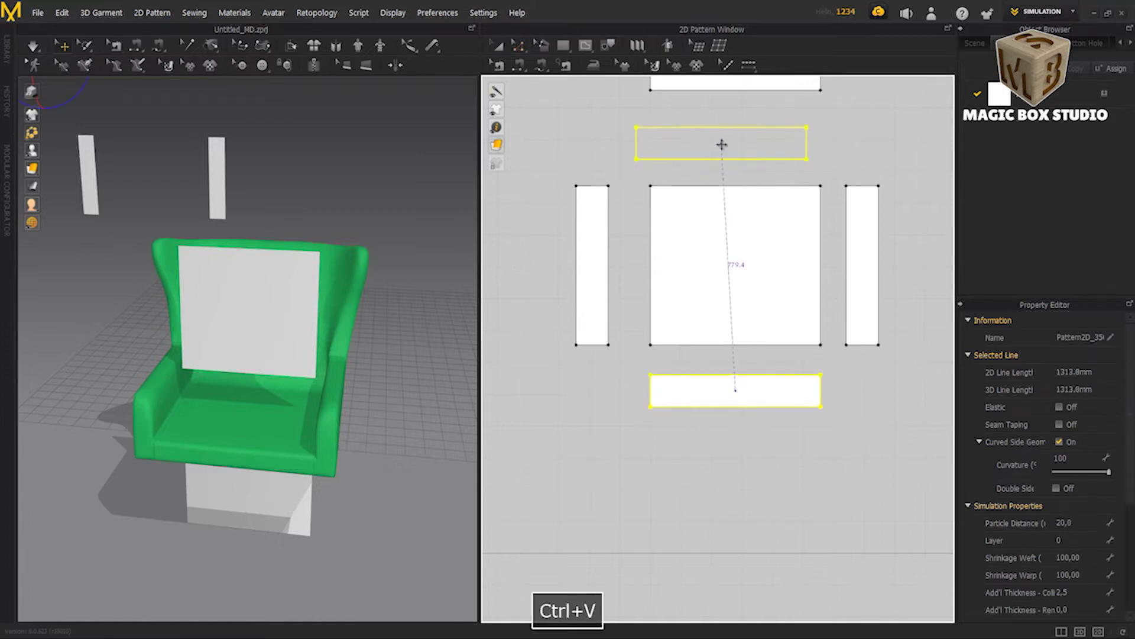
pyautogui.click(736, 153)
pyautogui.scroll(-3, 344, 271)
pyautogui.scroll(-2, 345, 271)
pyautogui.click(588, 237)
pyautogui.keyDown('shift'); pyautogui.click(862, 249); pyautogui.keyUp('shift')
pyautogui.moveTo(221, 249); pyautogui.dragTo(251, 409)
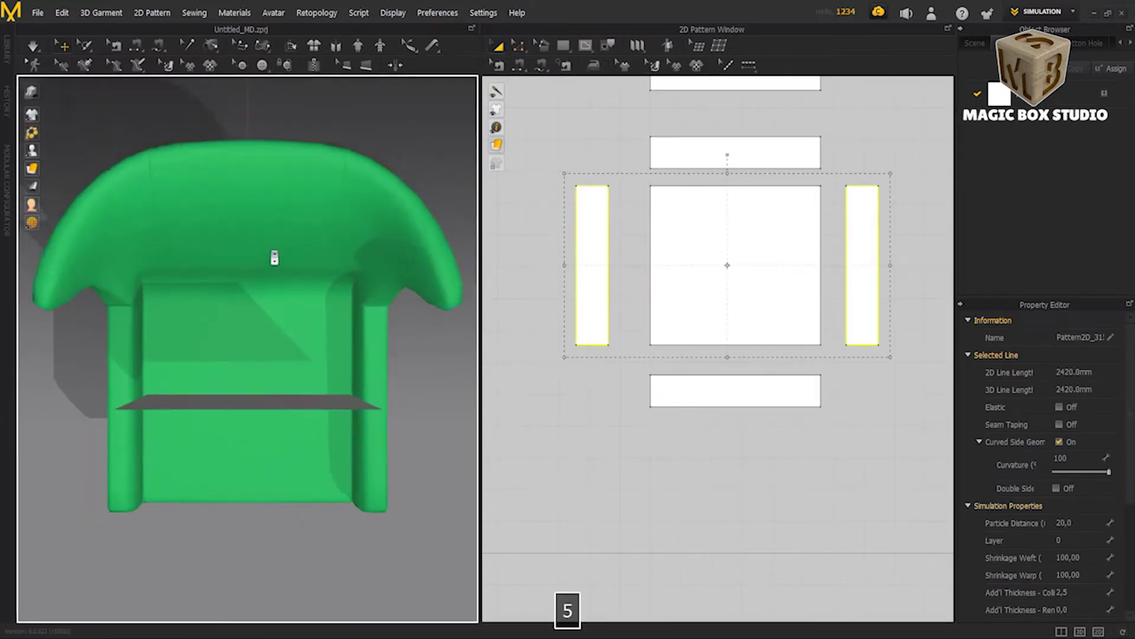
# Step: Move the top and bottom 500×100 rectangles together in the 3D view
pyautogui.click(251, 409)
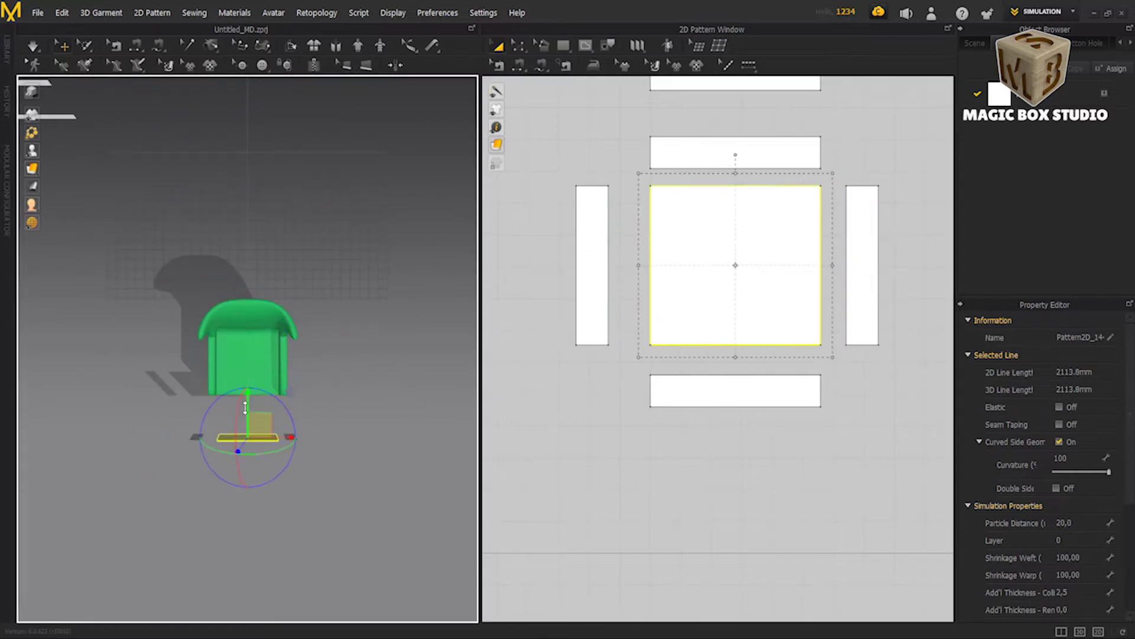
pyautogui.click(695, 158)
pyautogui.keyDown('shift'); pyautogui.click(745, 396); pyautogui.keyUp('shift')
pyautogui.moveTo(139, 140); pyautogui.dragTo(162, 157, button='middle')
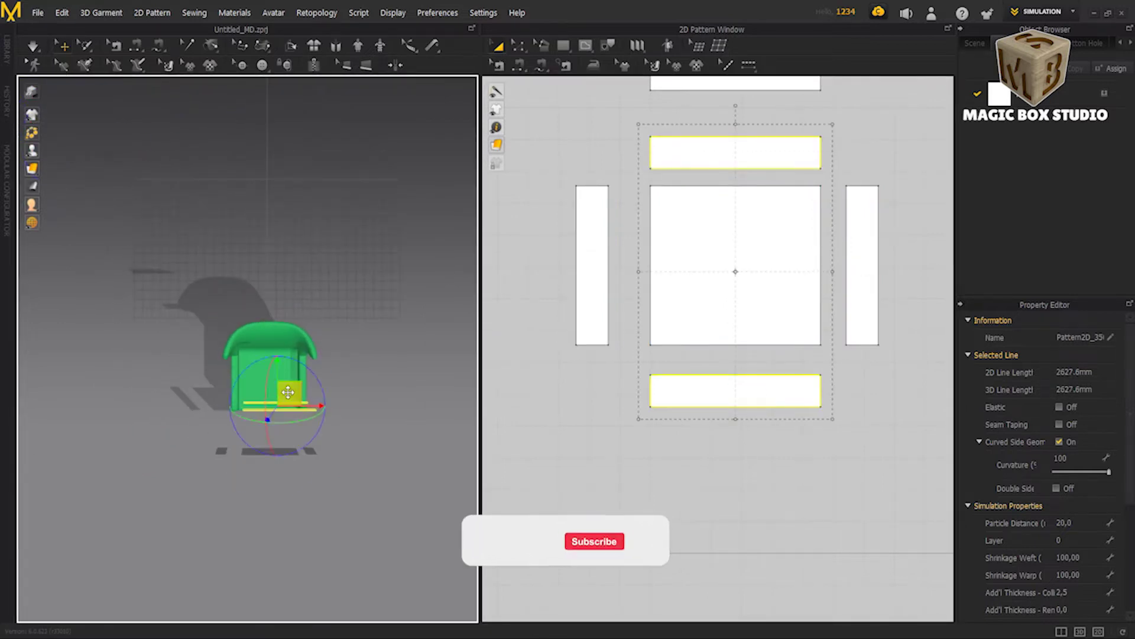
pyautogui.moveTo(284, 435); pyautogui.dragTo(290, 378, button='right')
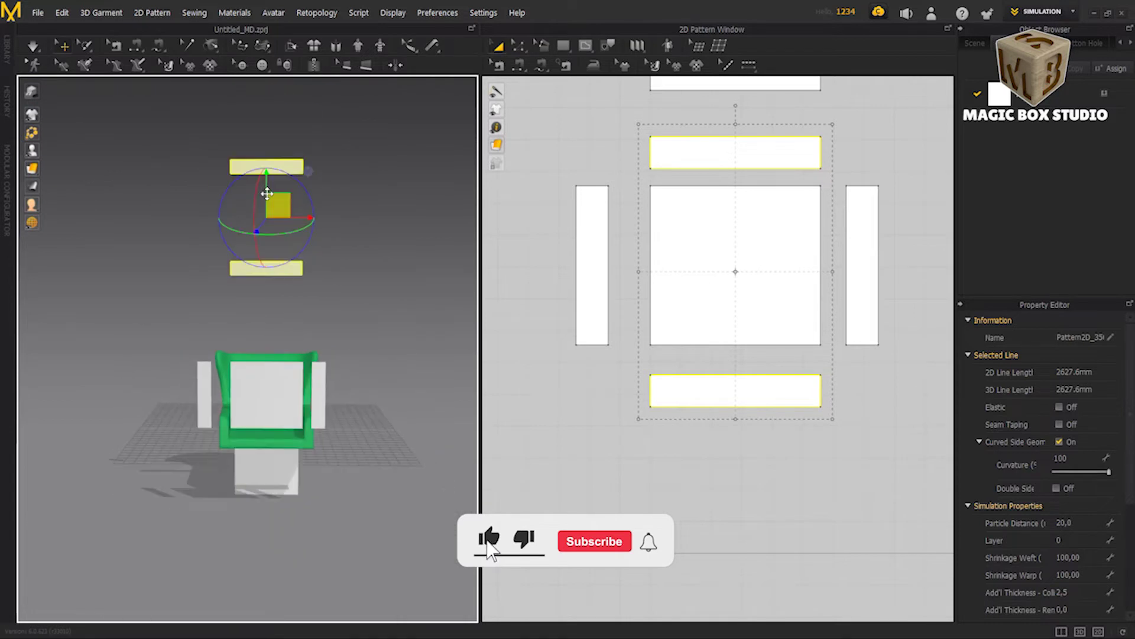
pyautogui.moveTo(289, 379); pyautogui.dragTo(354, 381, button='right')
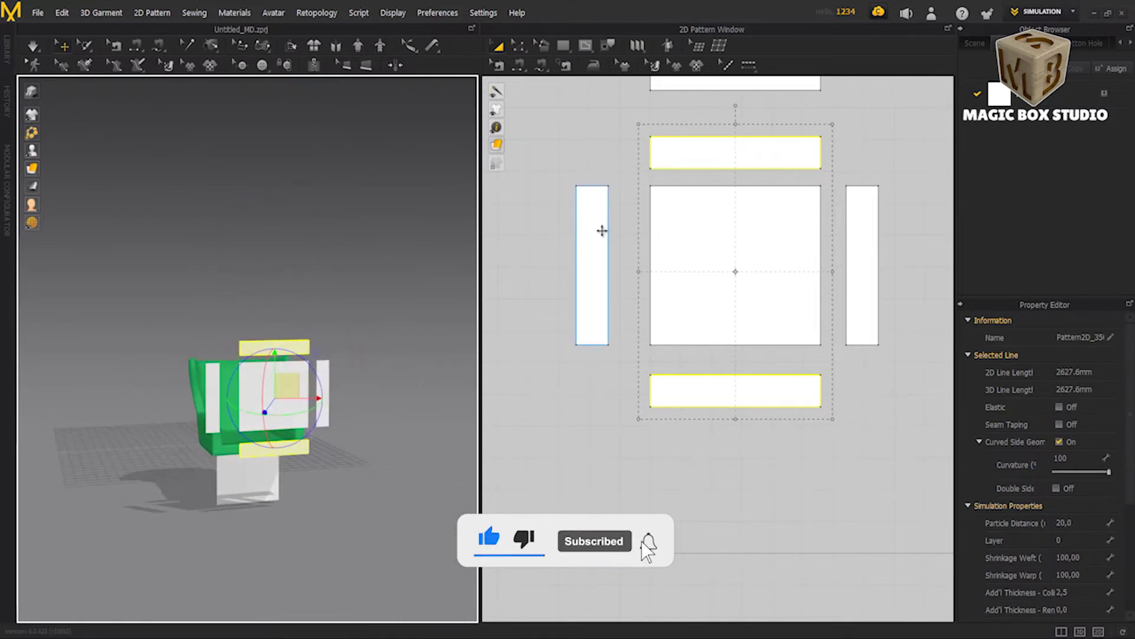
pyautogui.scroll(-2, 603, 228)
pyautogui.press('2')
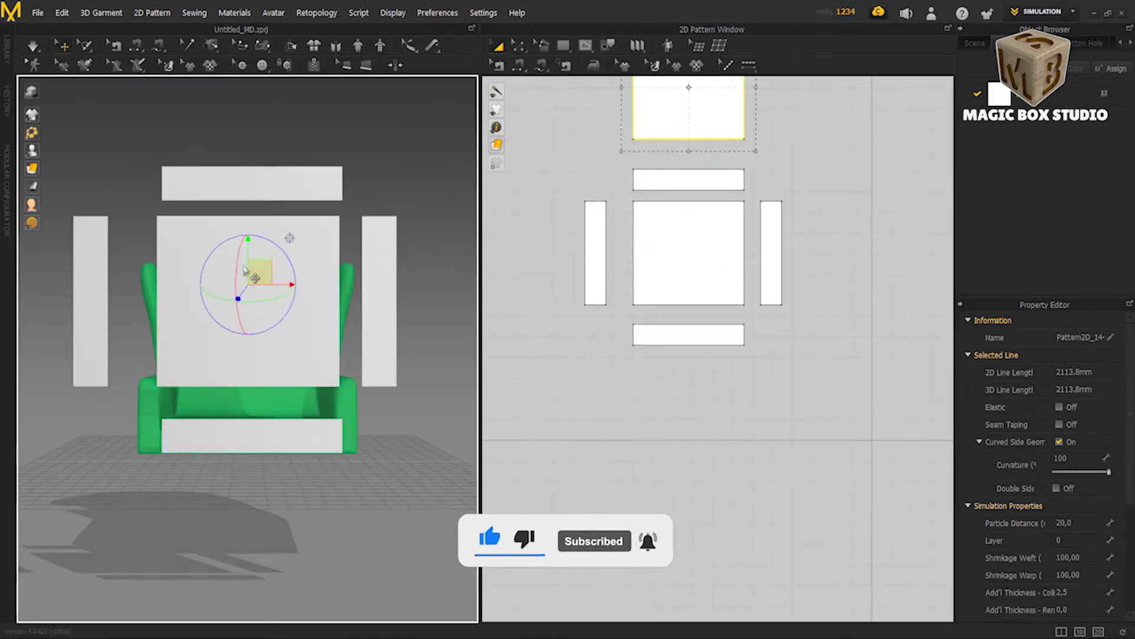
pyautogui.press('5')
pyautogui.scroll(-3, 244, 312)
pyautogui.moveTo(244, 312)
pyautogui.mouseDown(button='right')
pyautogui.moveTo(383, 319)
pyautogui.moveTo(355, 355)
pyautogui.mouseUp(button='right')
# Step: Select the upper, bottom and side strips in turn while viewing them around the chair
pyautogui.click(346, 378)
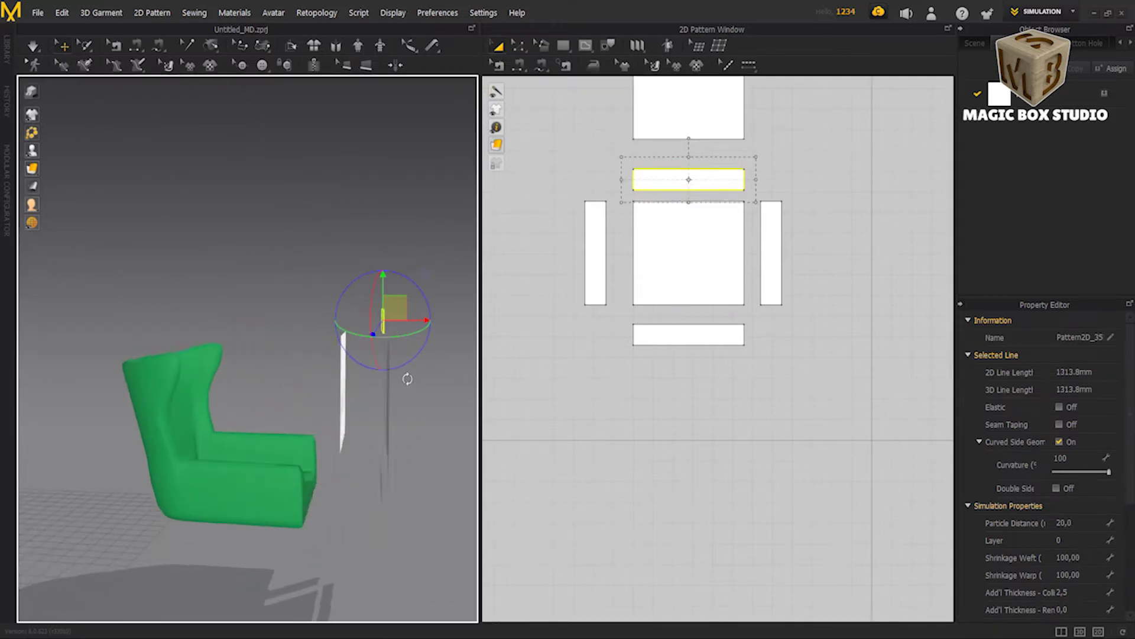
pyautogui.moveTo(385, 264); pyautogui.dragTo(350, 331, button='right')
pyautogui.moveTo(426, 298); pyautogui.dragTo(374, 272, button='right')
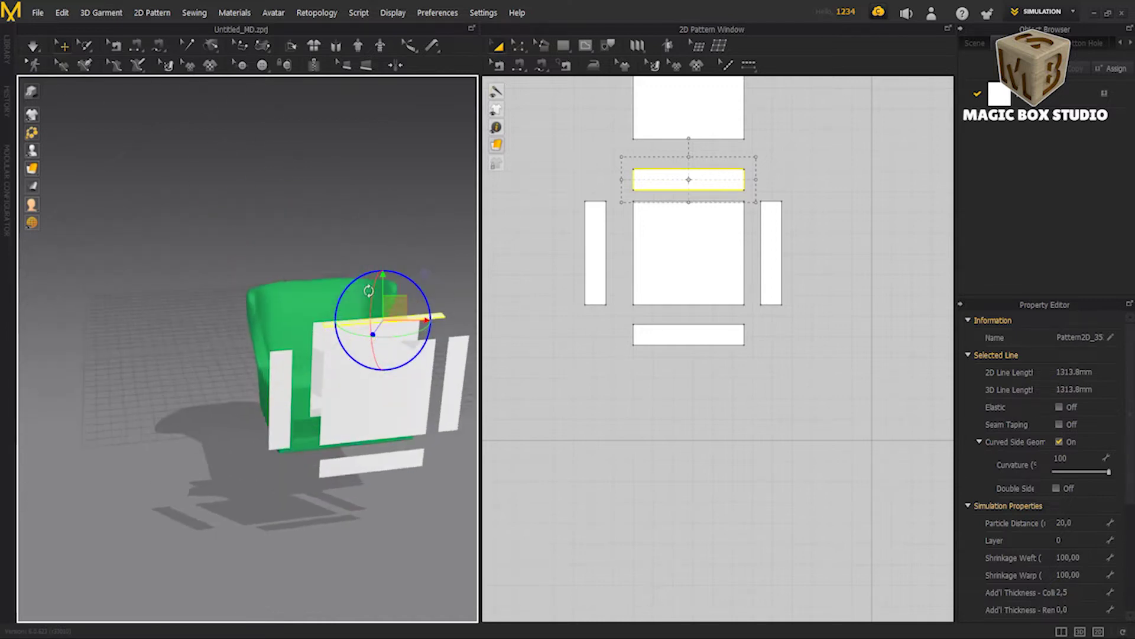
pyautogui.moveTo(424, 336); pyautogui.dragTo(354, 331, button='right')
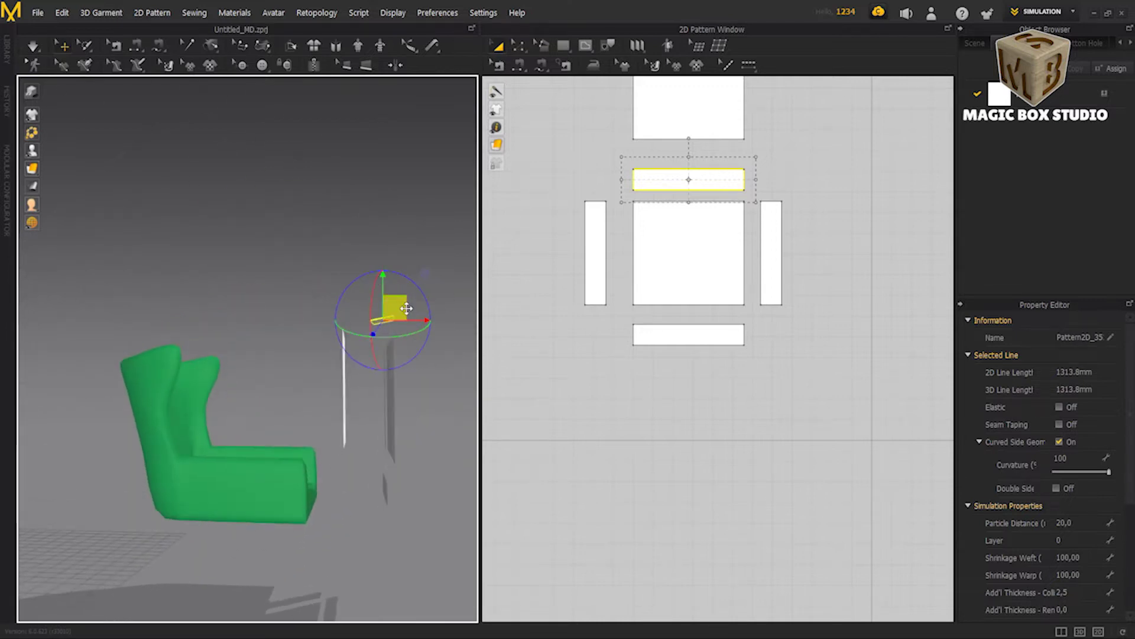
pyautogui.click(651, 384)
pyautogui.click(675, 334)
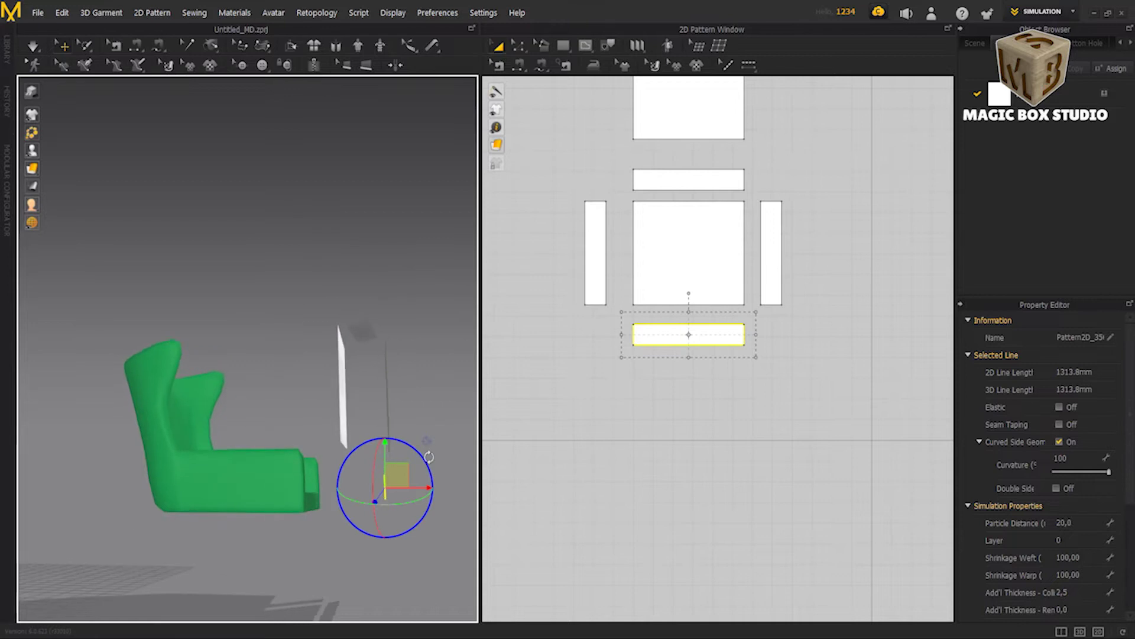
pyautogui.moveTo(412, 525)
pyautogui.mouseDown(button='right')
pyautogui.moveTo(330, 563)
pyautogui.moveTo(223, 507)
pyautogui.moveTo(254, 527)
pyautogui.moveTo(298, 421)
pyautogui.mouseUp(button='right')
pyautogui.click(278, 450)
pyautogui.click(404, 478)
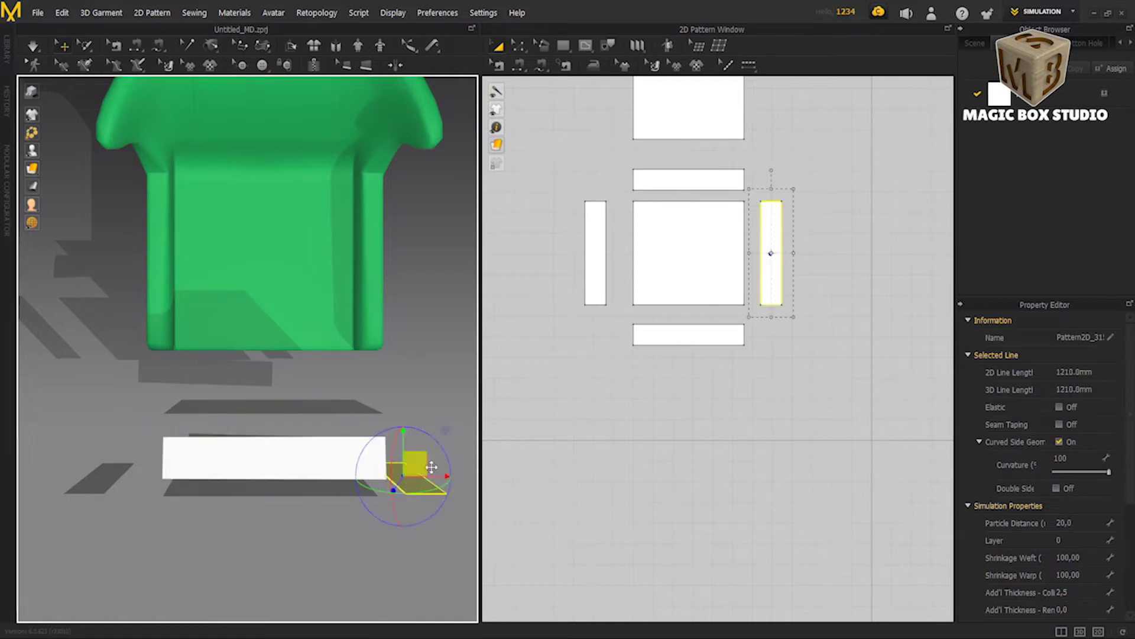
pyautogui.click(103, 480)
# Step: Rotate the left side strip upright and move it beside the main panel
pyautogui.moveTo(101, 497); pyautogui.dragTo(182, 579)
pyautogui.moveTo(127, 469); pyautogui.dragTo(198, 442)
pyautogui.click(402, 467)
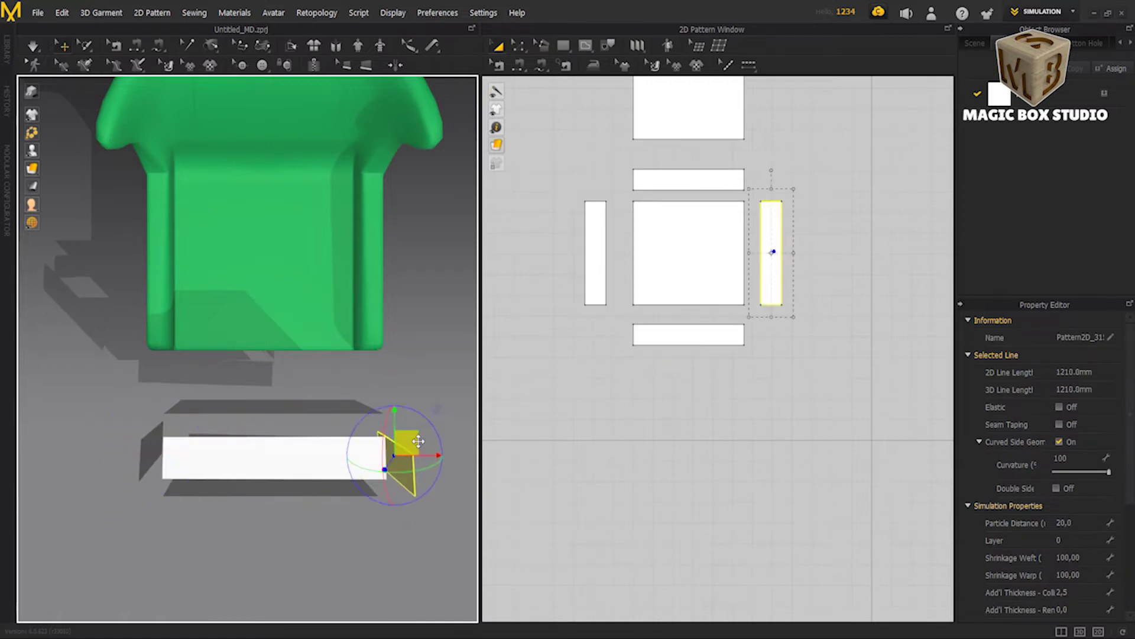
pyautogui.moveTo(402, 467)
pyautogui.mouseDown(button='right')
pyautogui.moveTo(302, 441)
pyautogui.moveTo(225, 349)
pyautogui.mouseUp(button='right')
pyautogui.click(225, 349)
pyautogui.click(331, 482)
pyautogui.click(518, 65)
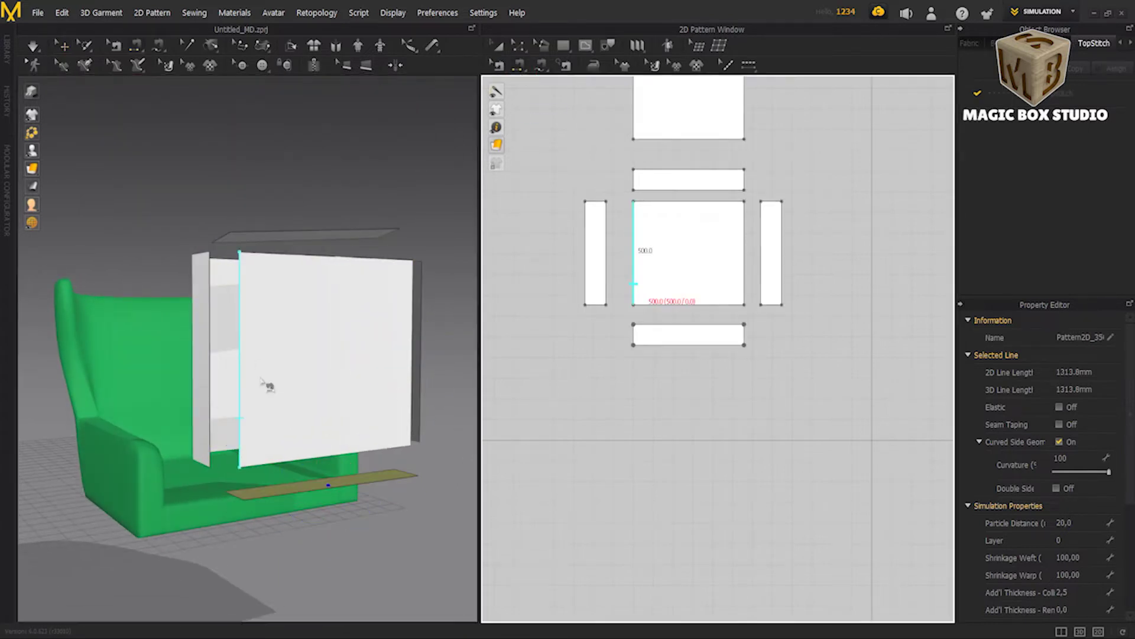
# Step: Sew the left strip to the main panel's left edge and the bottom strip to its bottom edge
pyautogui.moveTo(295, 354); pyautogui.dragTo(260, 332, button='right')
pyautogui.click(245, 314)
pyautogui.click(287, 315)
pyautogui.click(292, 482)
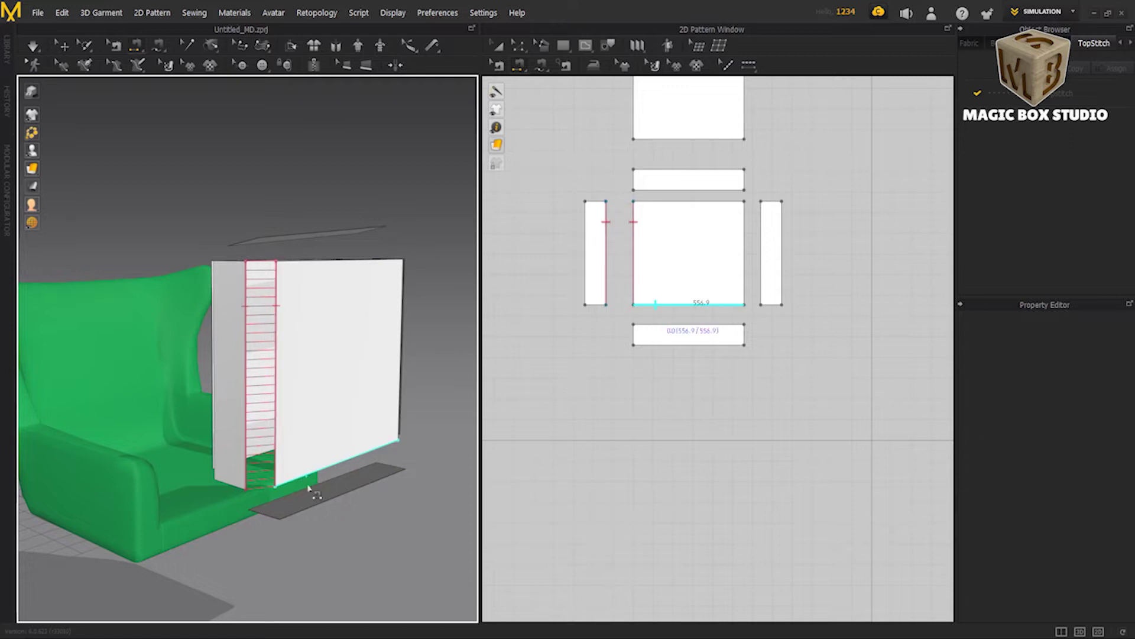
pyautogui.moveTo(274, 498); pyautogui.dragTo(278, 434, button='right')
pyautogui.click(278, 434)
pyautogui.click(324, 477)
pyautogui.moveTo(324, 478); pyautogui.dragTo(295, 414, button='right')
# Step: Sew the top panel to the left strip and to the main panel's top edge
pyautogui.click(304, 355)
pyautogui.moveTo(305, 355)
pyautogui.mouseDown(button='right')
pyautogui.moveTo(283, 408)
pyautogui.moveTo(384, 355)
pyautogui.mouseUp(button='right')
pyautogui.click(286, 411)
pyautogui.click(413, 365)
pyautogui.rightClick(325, 322)
pyautogui.press('Escape')
pyautogui.click(329, 336)
pyautogui.moveTo(329, 336); pyautogui.dragTo(289, 319, button='right')
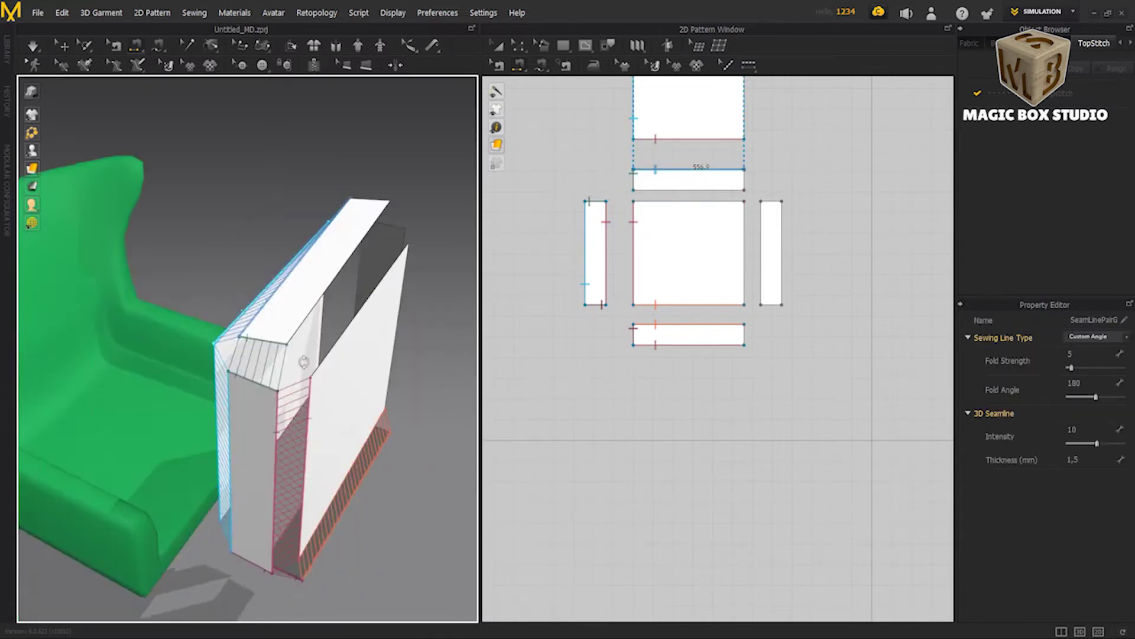
pyautogui.rightClick(289, 319)
pyautogui.press('Escape')
# Step: Sew the top panel's short edge and the bottom panel to the right strip
pyautogui.moveTo(364, 301); pyautogui.dragTo(308, 307, button='right')
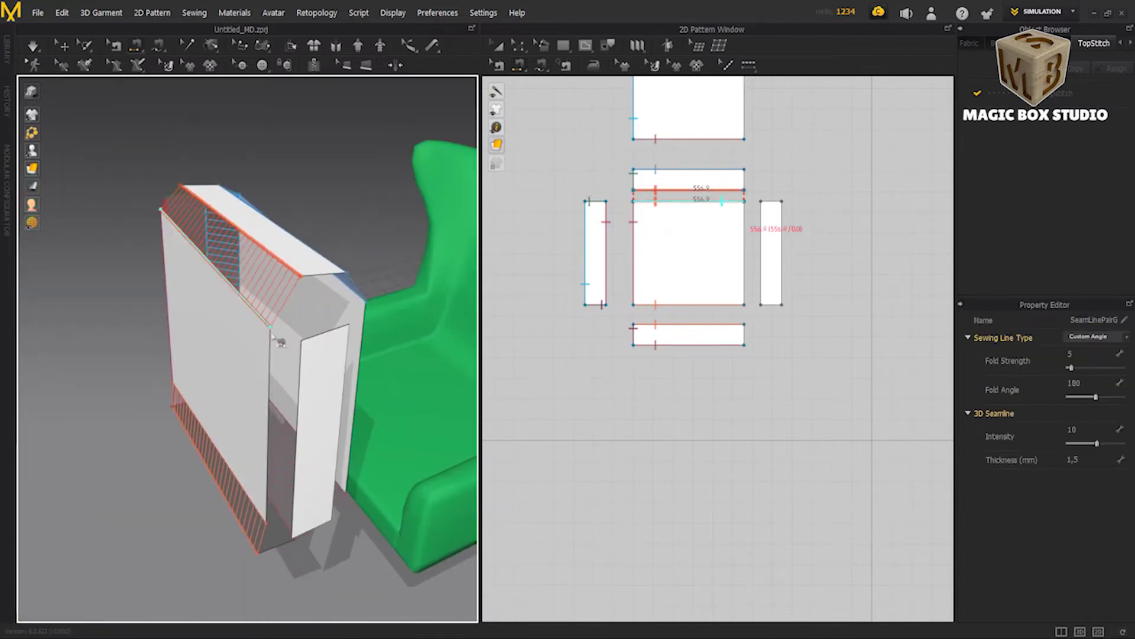
pyautogui.click(310, 272)
pyautogui.click(355, 367)
pyautogui.moveTo(355, 368)
pyautogui.mouseDown(button='right')
pyautogui.moveTo(248, 342)
pyautogui.moveTo(204, 451)
pyautogui.moveTo(375, 388)
pyautogui.mouseUp(button='right')
pyautogui.click(206, 452)
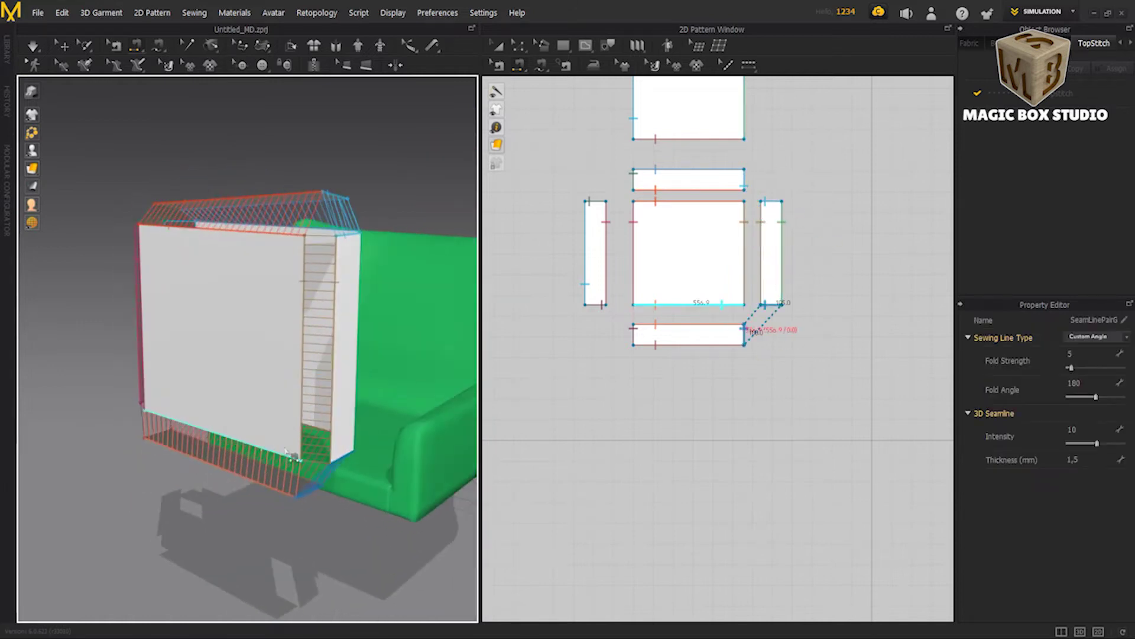
pyautogui.press('a')
pyautogui.scroll(-2, 706, 249)
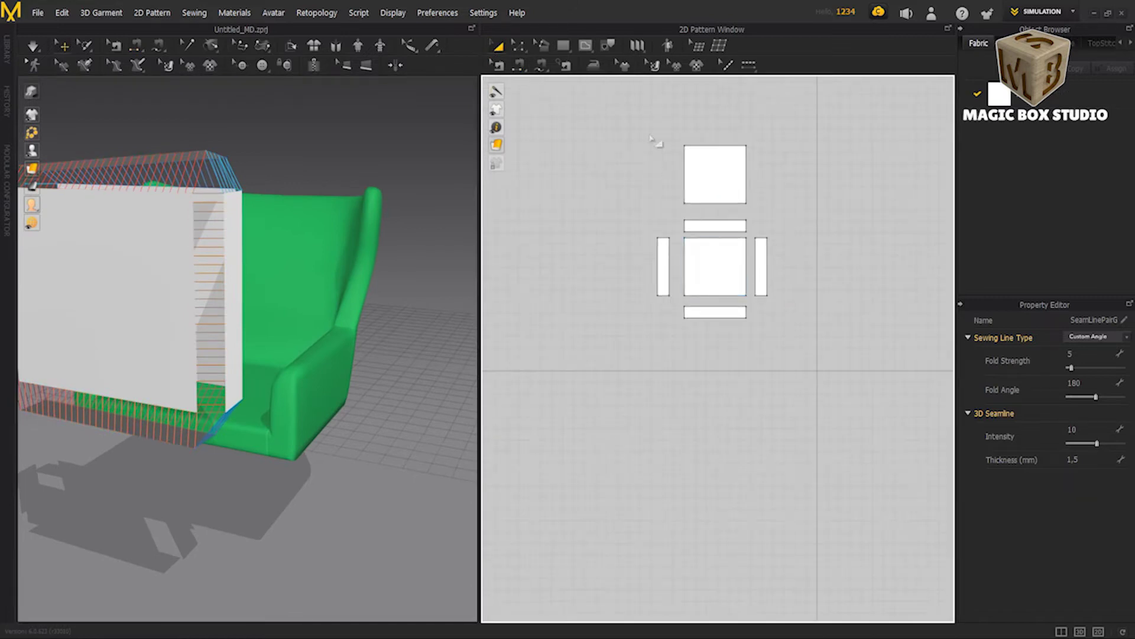
# Step: Select all pattern pieces, set Pressure to 4, and simulate the inflating cushion
pyautogui.moveTo(654, 142); pyautogui.dragTo(774, 325)
pyautogui.scroll(-3, 1076, 540)
pyautogui.write('4')
pyautogui.press('Return')
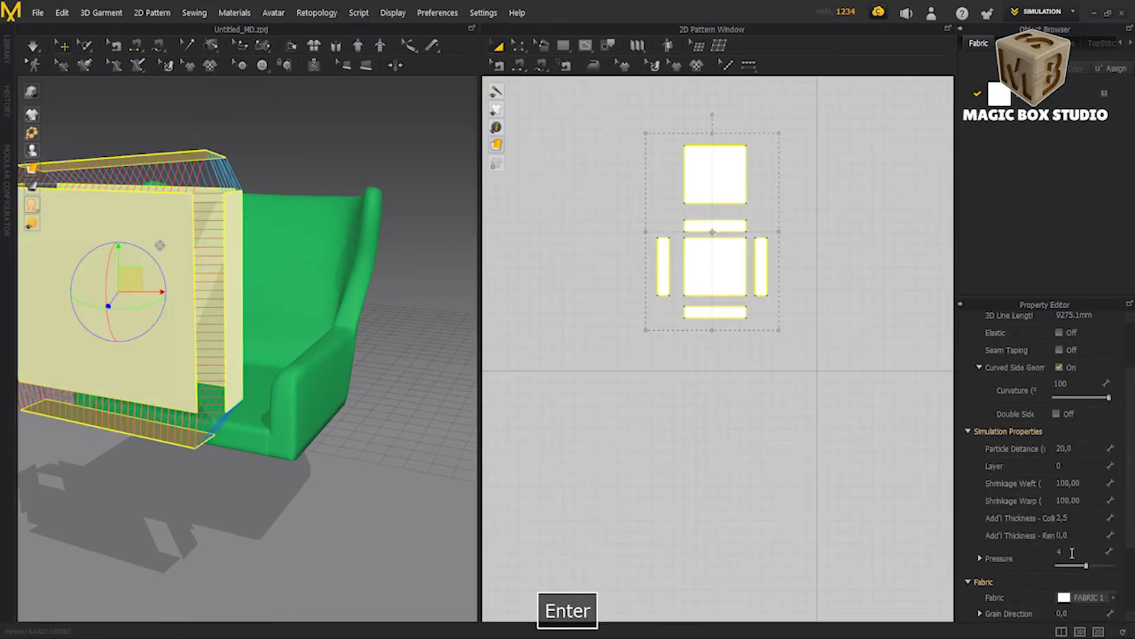
pyautogui.press('space')
pyautogui.moveTo(352, 471); pyautogui.dragTo(317, 374, button='right')
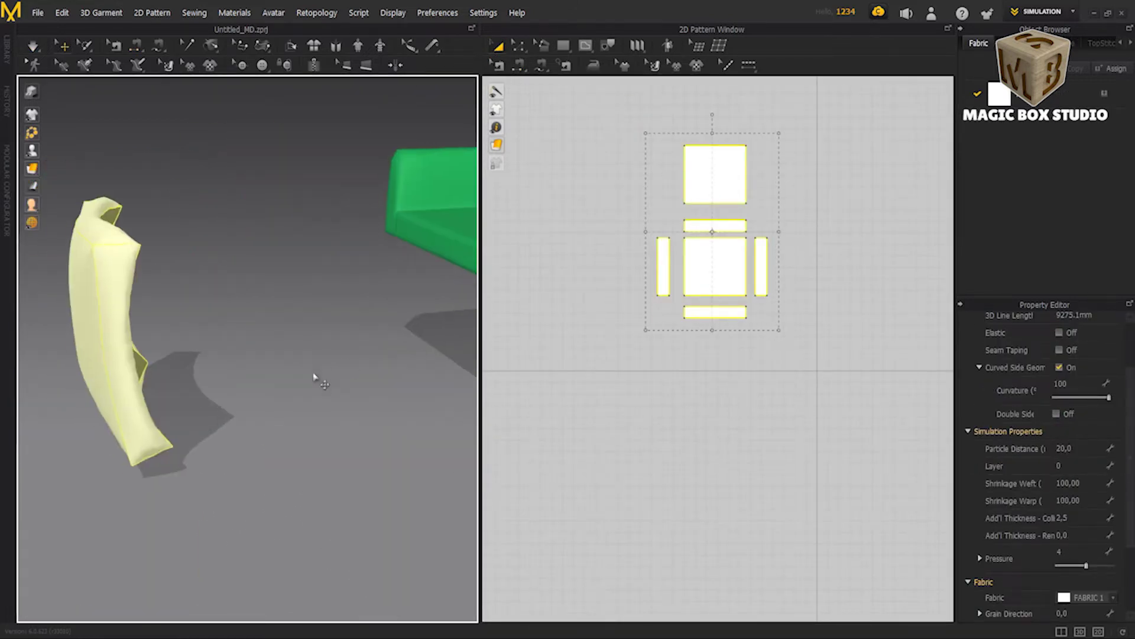
# Step: Flip the top panel's normal, re-run the simulation, then switch back to 3ds Max
pyautogui.click(702, 185)
pyautogui.rightClick(214, 77)
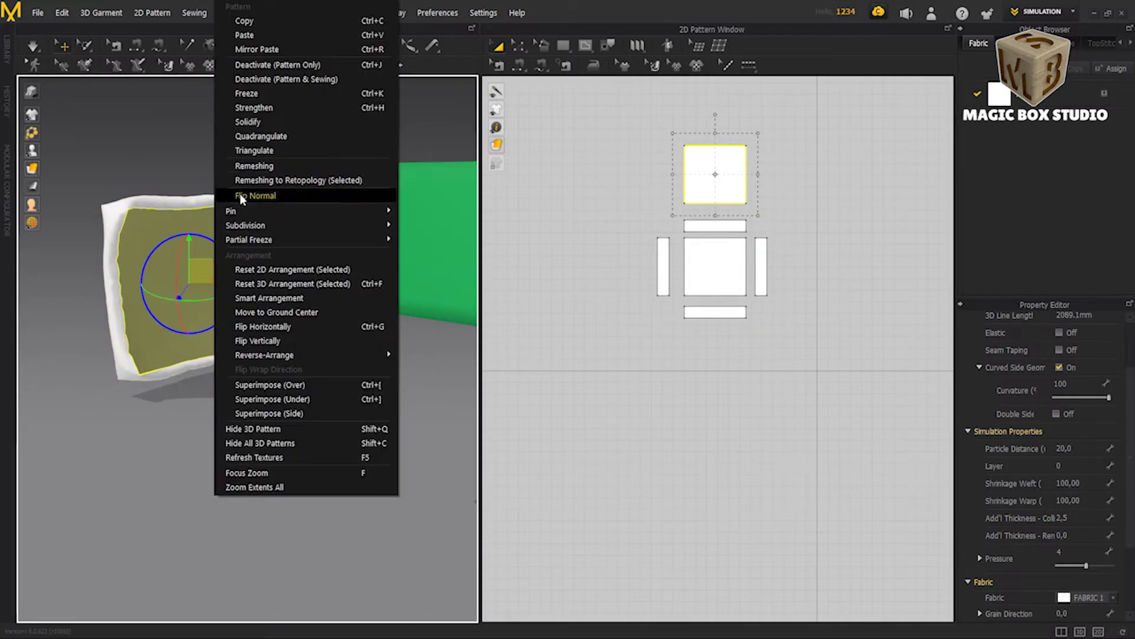
pyautogui.click(260, 337)
pyautogui.moveTo(259, 333); pyautogui.dragTo(322, 342, button='right')
pyautogui.press('space')
pyautogui.click(210, 375)
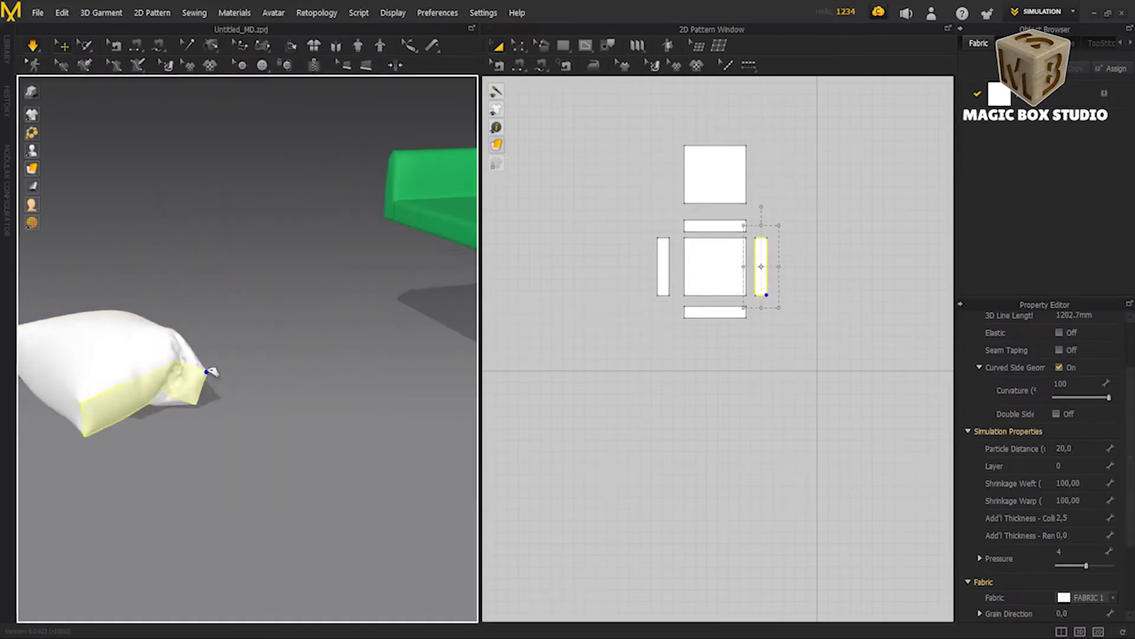
pyautogui.press('space')
pyautogui.moveTo(107, 633)
pyautogui.click(331, 533)
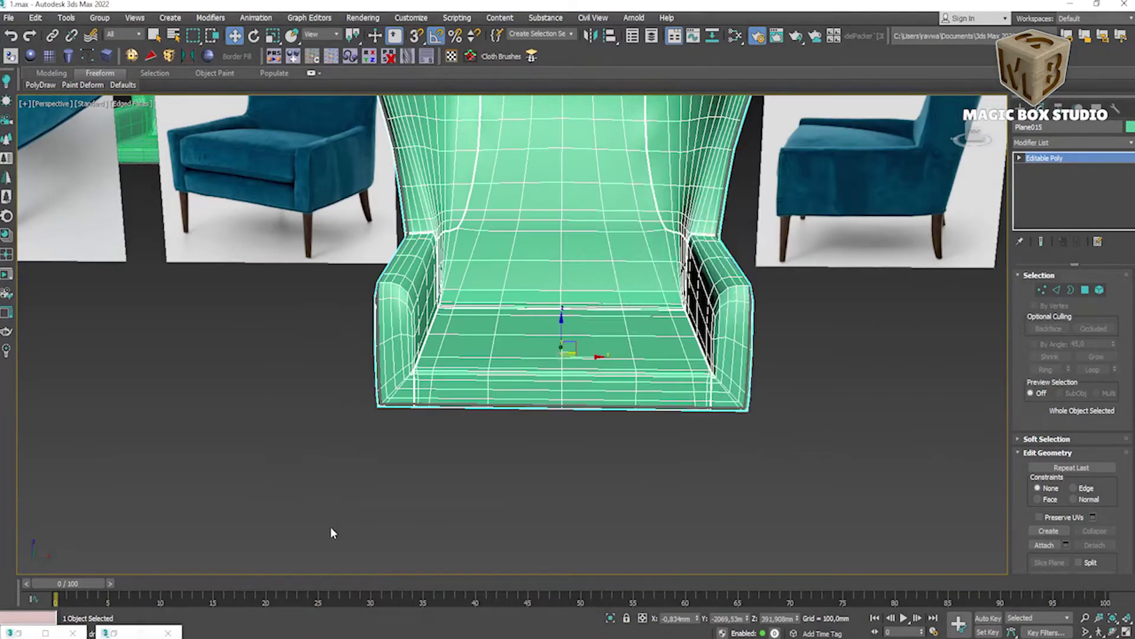
pyautogui.moveTo(679, 315)
pyautogui.keyDown('alt'); pyautogui.mouseDown(button='middle')
pyautogui.moveTo(497, 355)
pyautogui.moveTo(545, 276)
pyautogui.mouseUp(button='middle'); pyautogui.keyUp('alt')
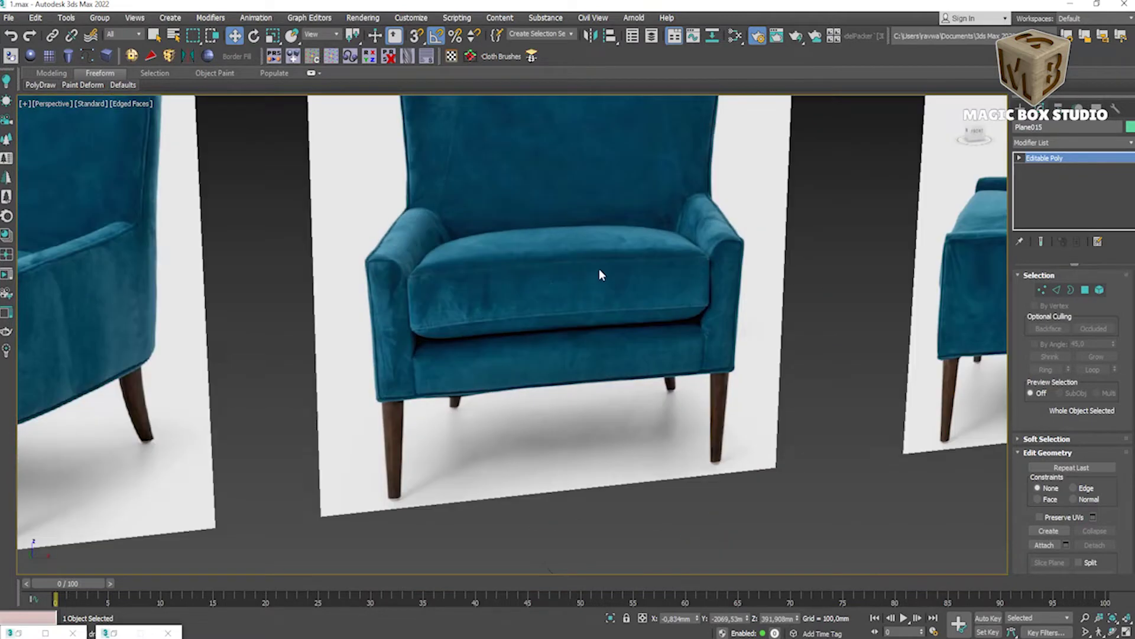
pyautogui.press('space')
pyautogui.hotkey('alt', 'Tab')
pyautogui.moveTo(414, 467); pyautogui.dragTo(321, 443, button='right')
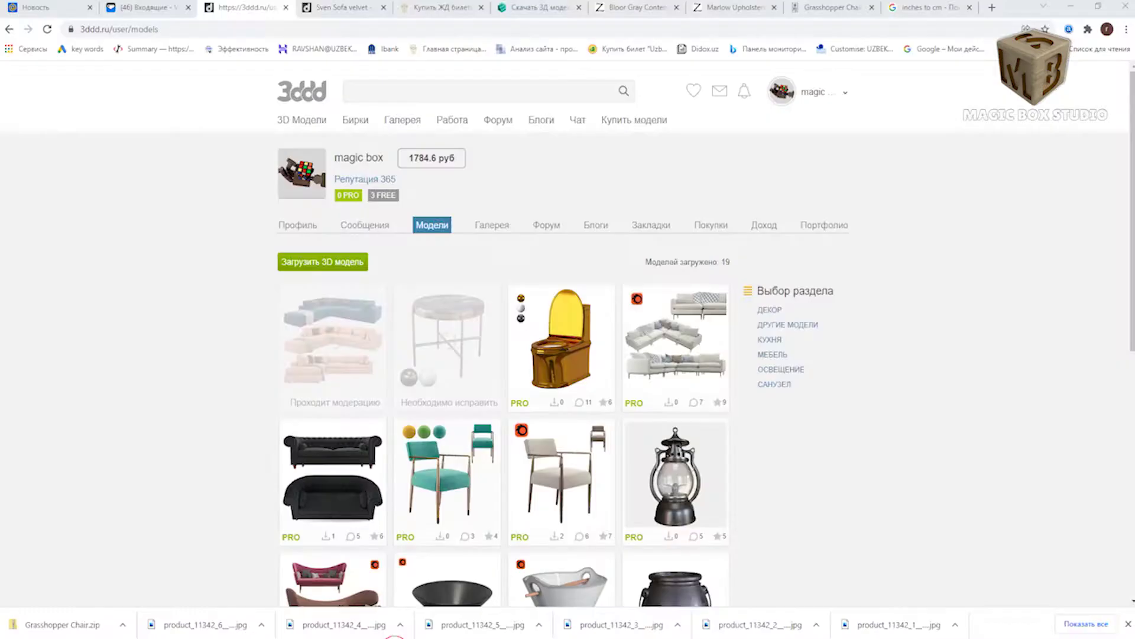
pyautogui.hotkey('alt', 'Tab')
pyautogui.scroll(3, 562, 248)
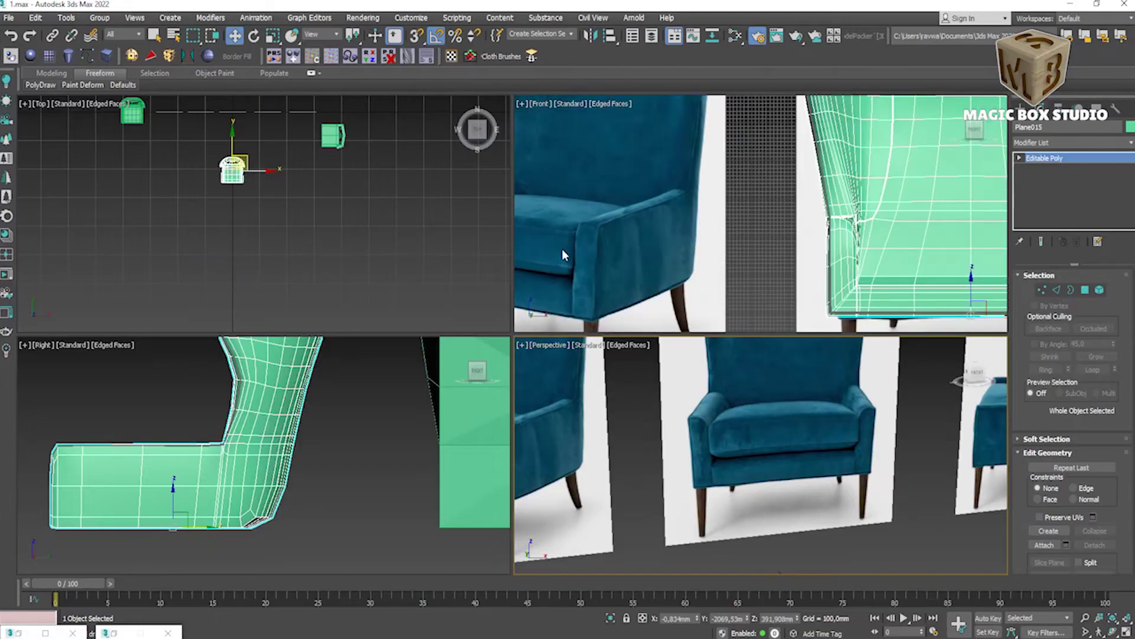
pyautogui.scroll(5, 731, 441)
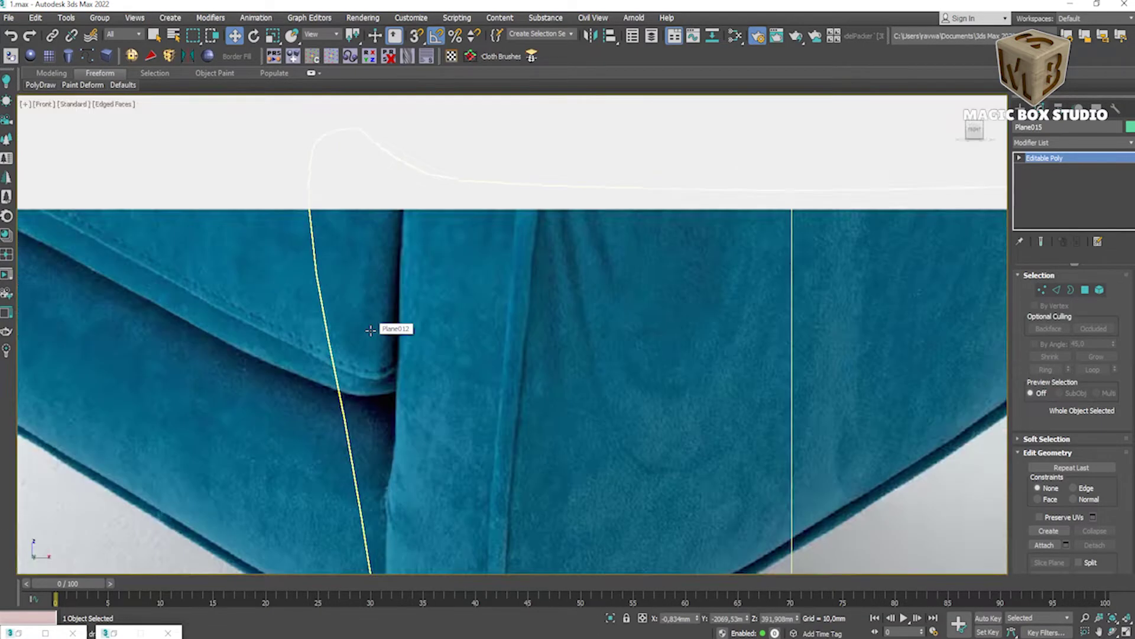
pyautogui.scroll(5, 292, 363)
pyautogui.scroll(-3, 292, 363)
pyautogui.scroll(5, 292, 364)
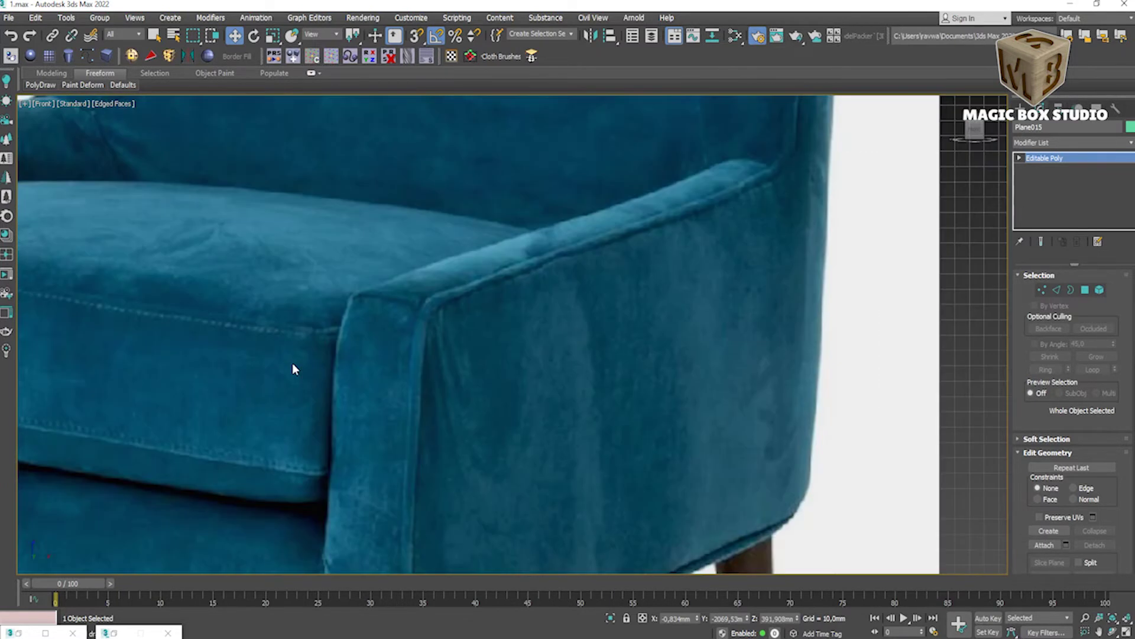
pyautogui.scroll(-5, 292, 368)
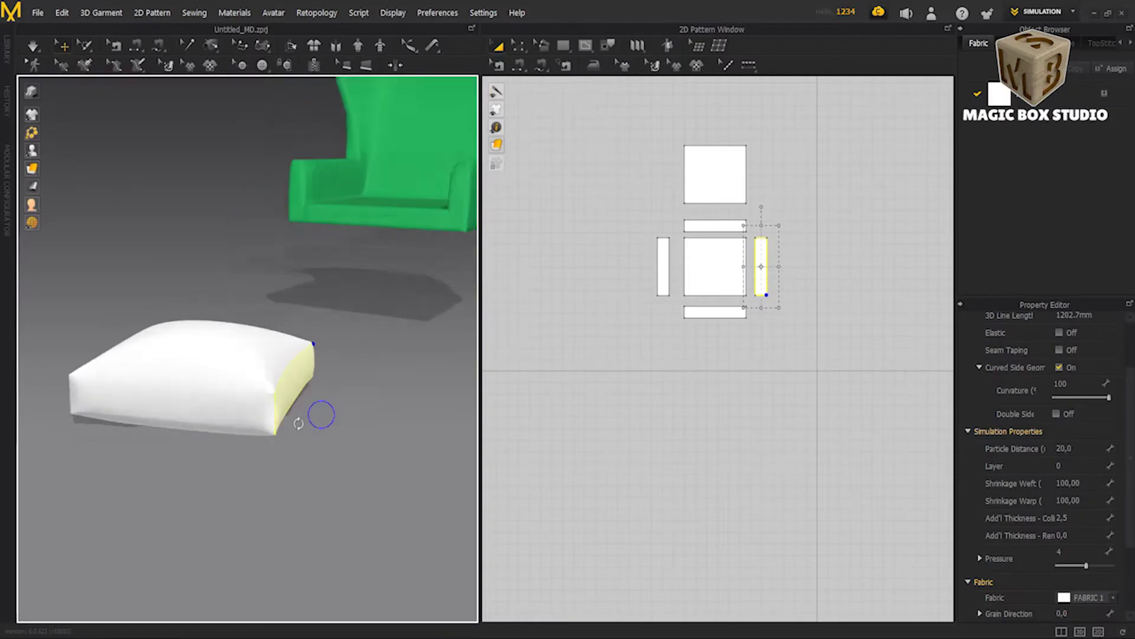
# Step: Undo the simulation so the cushion returns to flat panels above the chair
pyautogui.moveTo(321, 414); pyautogui.dragTo(343, 418, button='right')
pyautogui.click(266, 414)
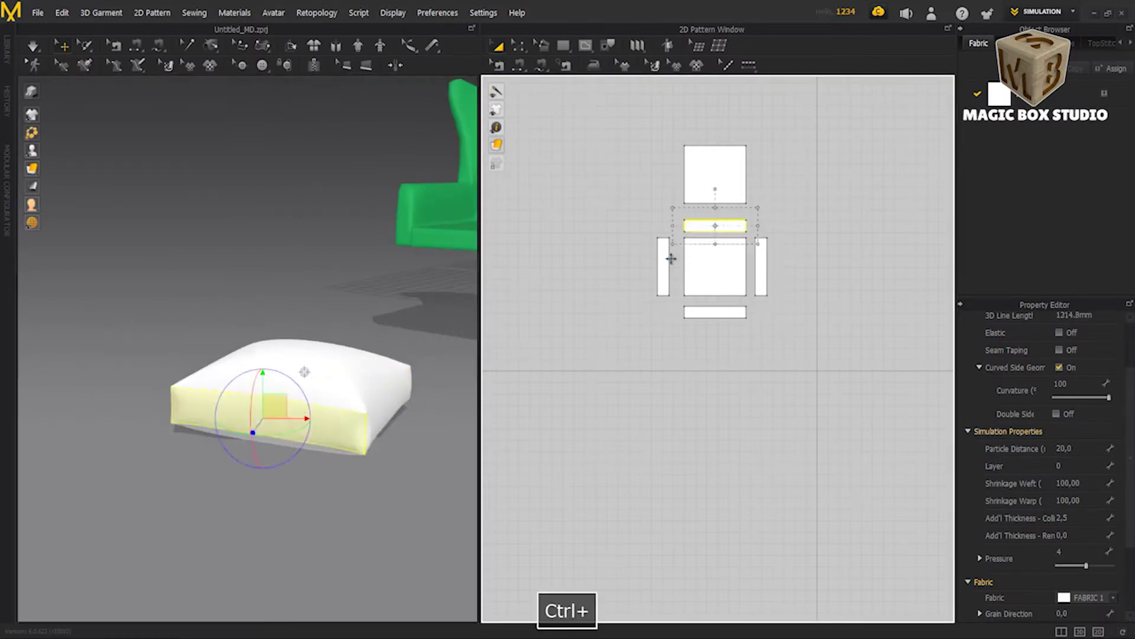
pyautogui.hotkey('ctrl', 'z')
pyautogui.hotkey('ctrl', 'a')
pyautogui.hotkey('ctrl', 'z')
pyautogui.moveTo(278, 331)
pyautogui.mouseDown(button='right')
pyautogui.moveTo(291, 322)
pyautogui.moveTo(304, 211)
pyautogui.mouseUp(button='right')
pyautogui.scroll(3, 304, 210)
pyautogui.scroll(3, 272, 247)
pyautogui.moveTo(272, 248); pyautogui.dragTo(278, 331, button='right')
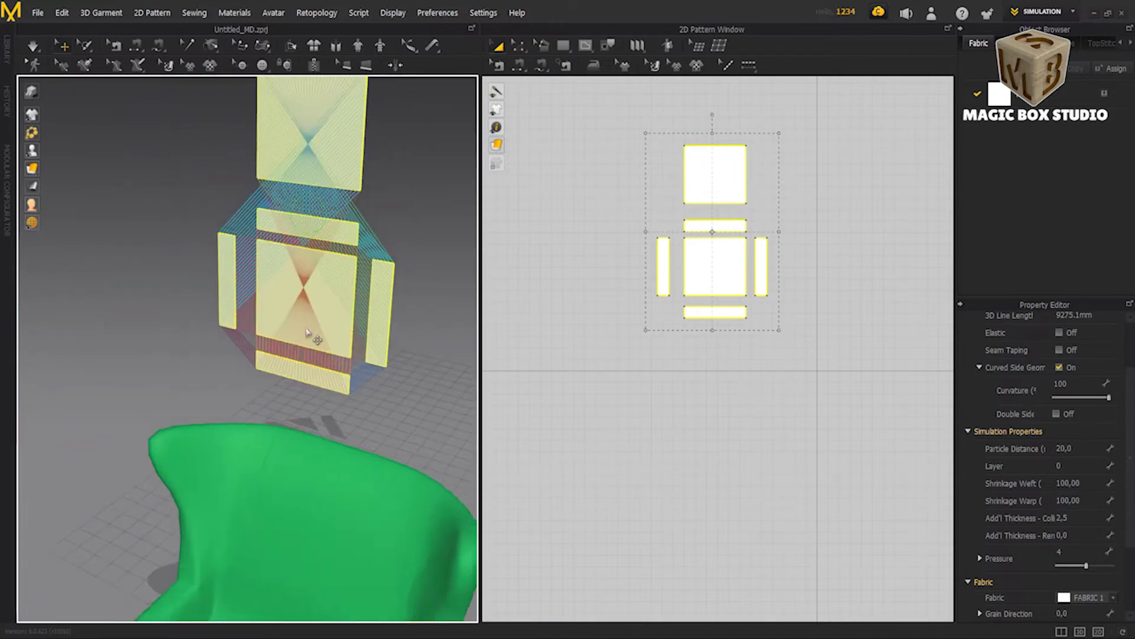
# Step: Select and delete the four side strips
pyautogui.click(663, 266)
pyautogui.keyDown('shift'); pyautogui.click(715, 225); pyautogui.keyUp('shift')
pyautogui.keyDown('shift'); pyautogui.click(761, 266); pyautogui.keyUp('shift')
pyautogui.keyDown('shift'); pyautogui.click(725, 315); pyautogui.keyUp('shift')
pyautogui.press('Delete')
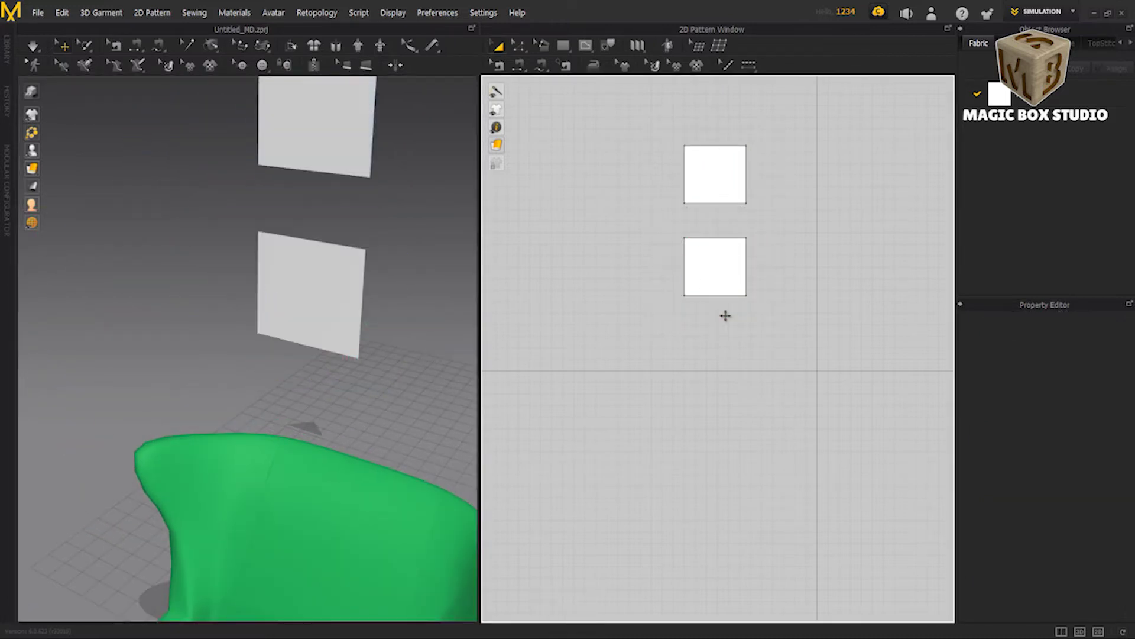
# Step: Select and delete both square panels
pyautogui.click(724, 265)
pyautogui.scroll(2, 697, 261)
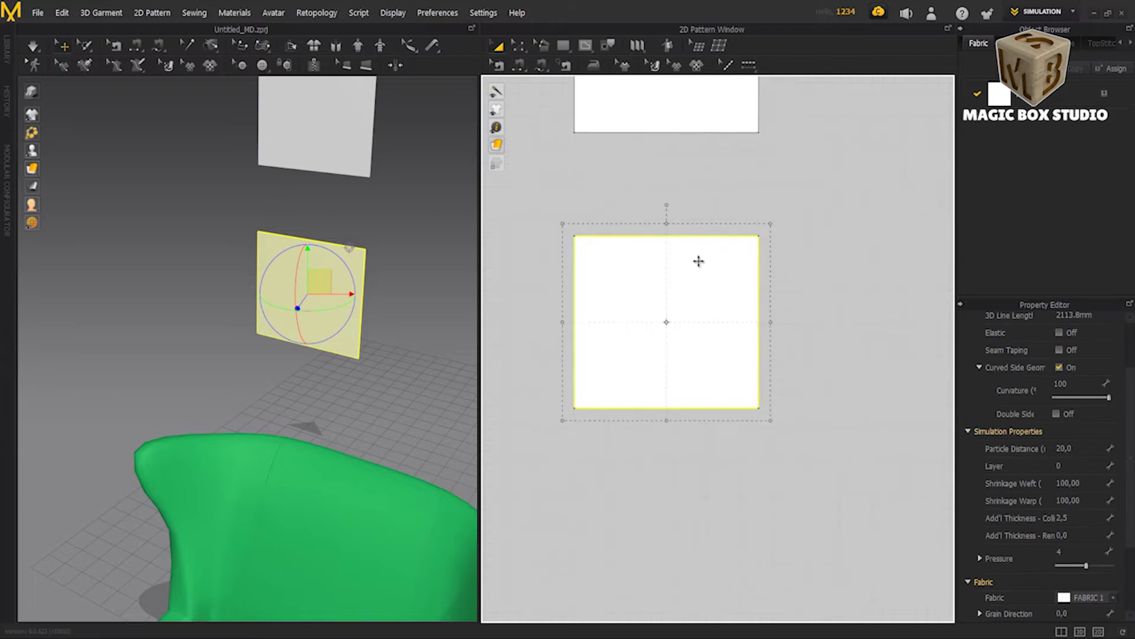
pyautogui.scroll(-2, 730, 233)
pyautogui.scroll(-2, 730, 233)
pyautogui.keyDown('shift'); pyautogui.click(722, 129); pyautogui.keyUp('shift')
pyautogui.press('Delete')
pyautogui.click(565, 47)
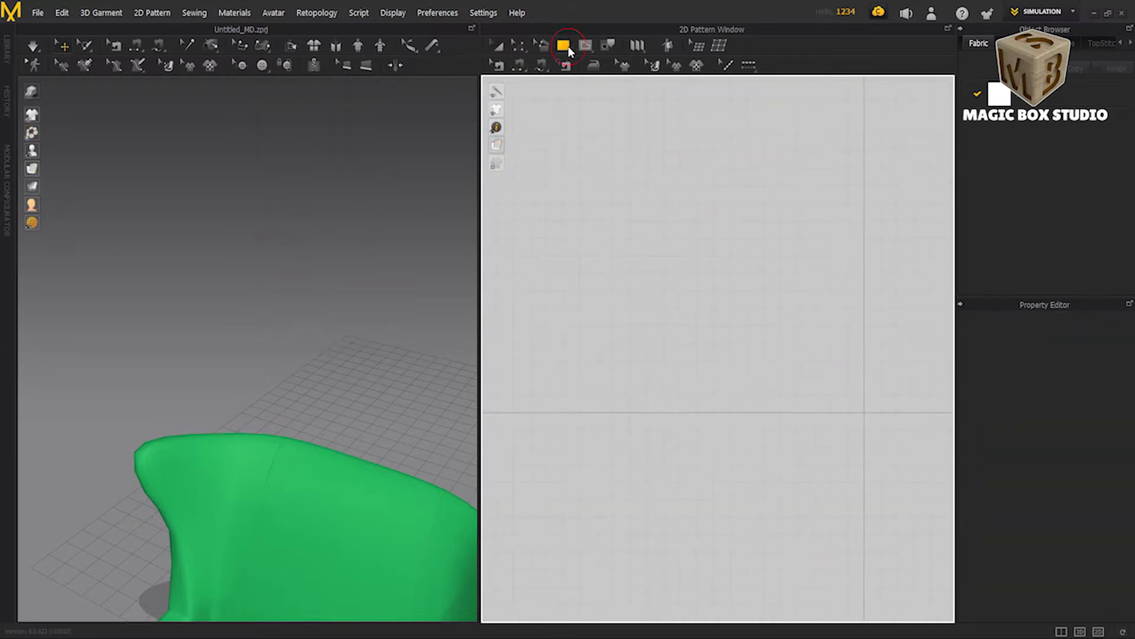
# Step: Create a 550 × 550 mm square panel and place a copy above it
pyautogui.click(635, 233)
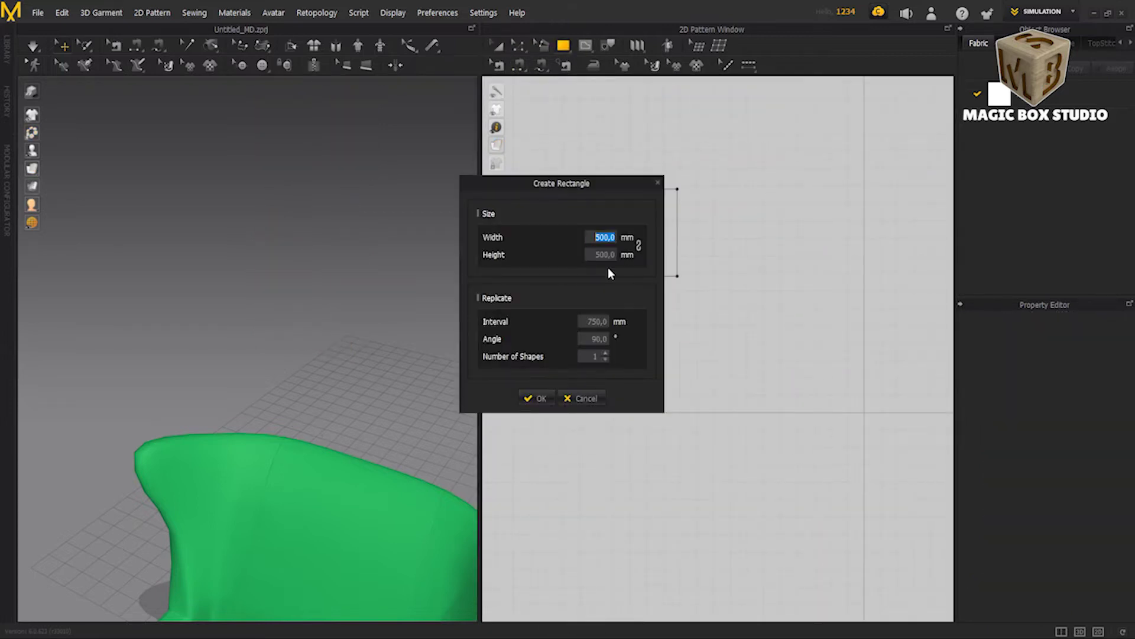
pyautogui.write('500')
pyautogui.press('Return')
pyautogui.press('Delete')
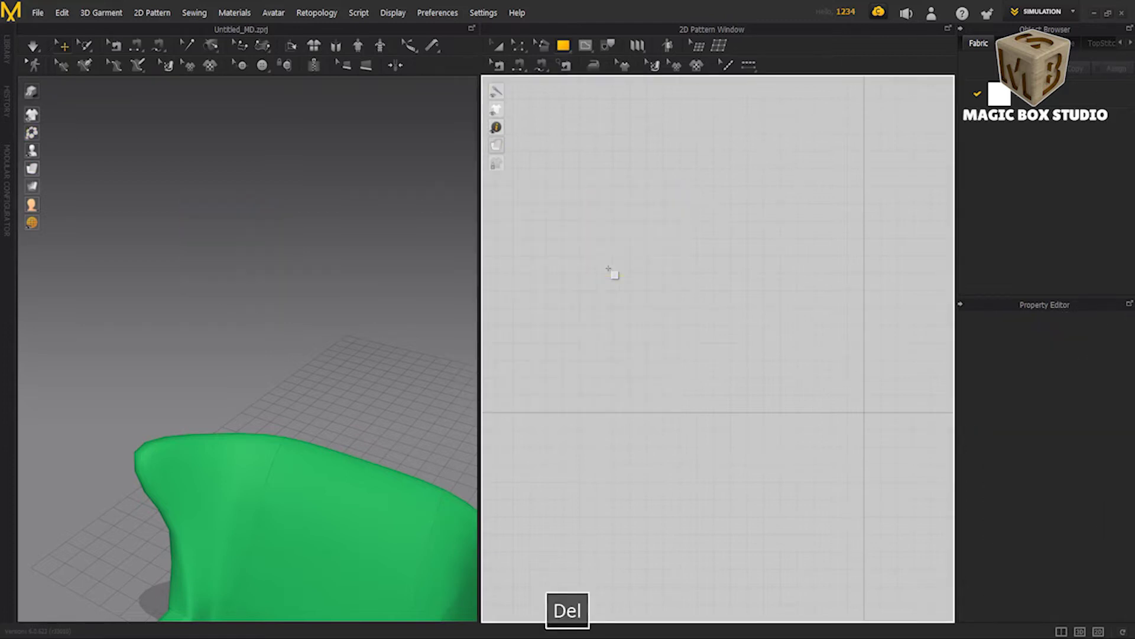
pyautogui.click(611, 274)
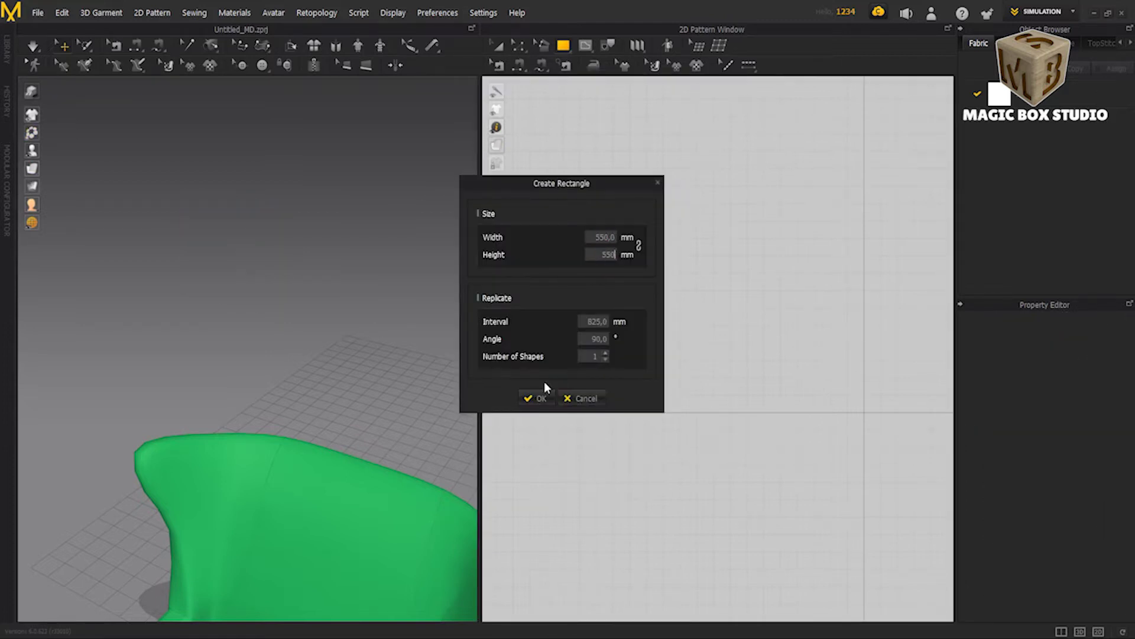
pyautogui.press('Return')
pyautogui.hotkey('ctrl', 'c')
pyautogui.hotkey('ctrl', 'v')
pyautogui.click(608, 129)
# Step: Create a 2000 × 100 mm rectangle strip between the two squares
pyautogui.click(566, 52)
pyautogui.click(615, 79)
pyautogui.click(589, 186)
pyautogui.write('2000')
pyautogui.doubleClick(833, 253)
pyautogui.write('100')
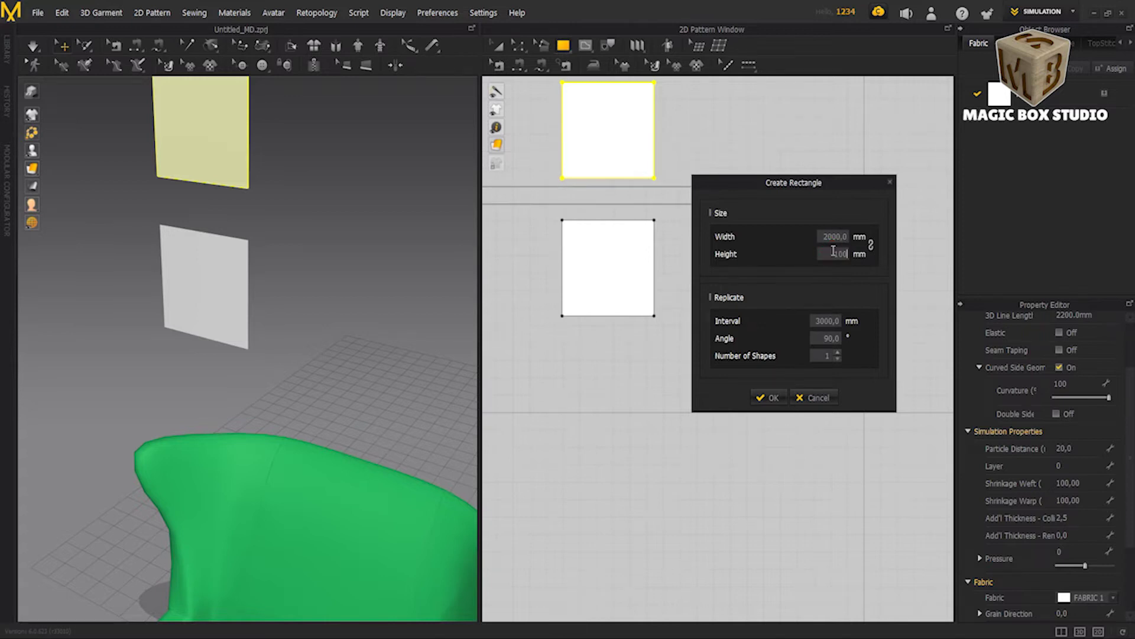
pyautogui.click(768, 397)
pyautogui.hotkey('ctrl', 'z')
pyautogui.click(588, 200)
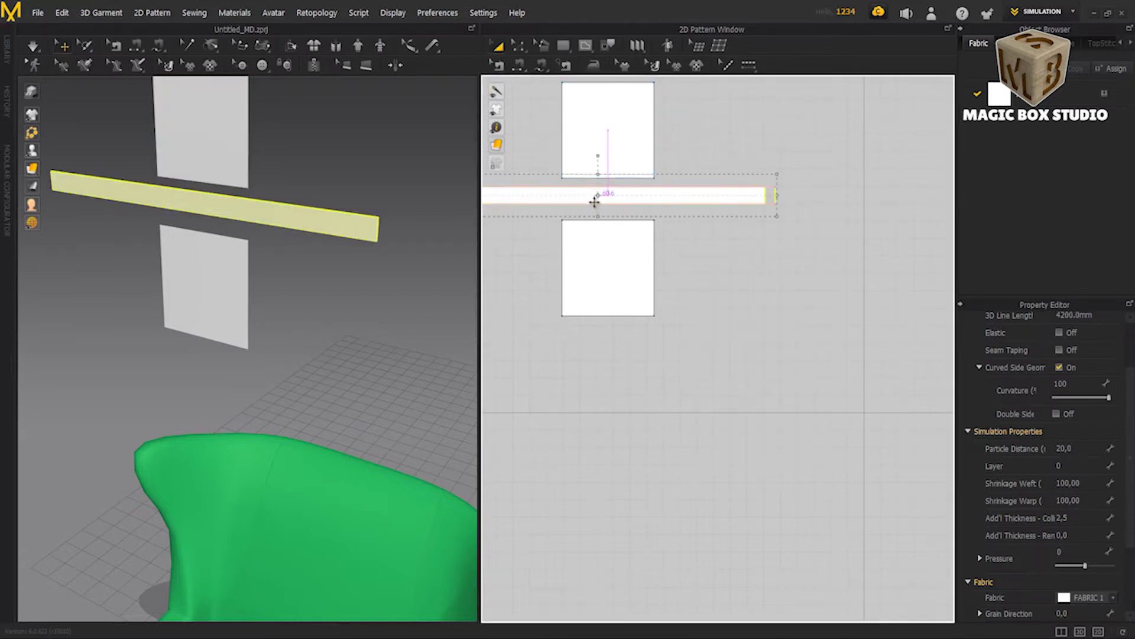
pyautogui.scroll(-2, 588, 201)
pyautogui.scroll(2, 622, 218)
pyautogui.moveTo(629, 204); pyautogui.dragTo(690, 204, button='middle')
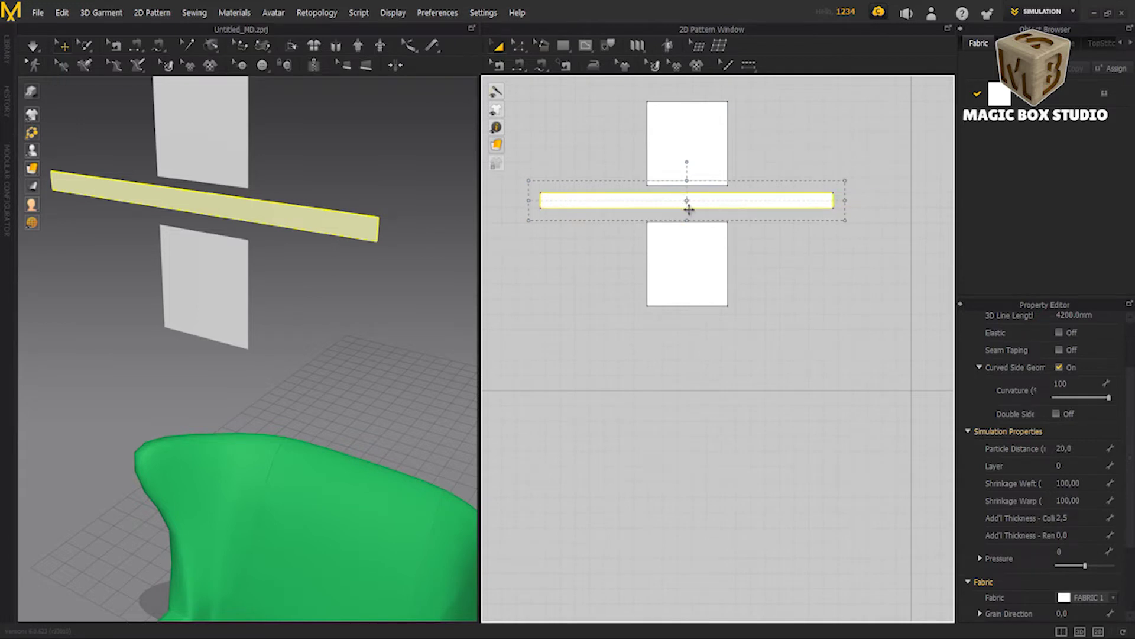
pyautogui.click(517, 49)
# Step: Lengthen the strip by dragging its 100 mm left edge outward with Edit Segment
pyautogui.scroll(3, 550, 204)
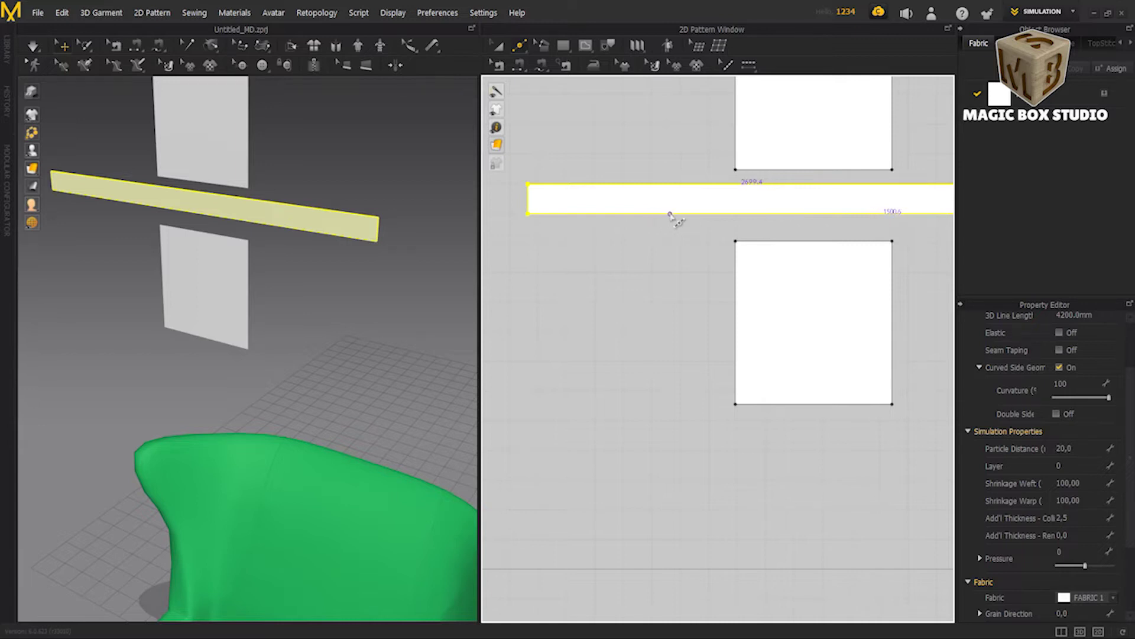
pyautogui.click(670, 213)
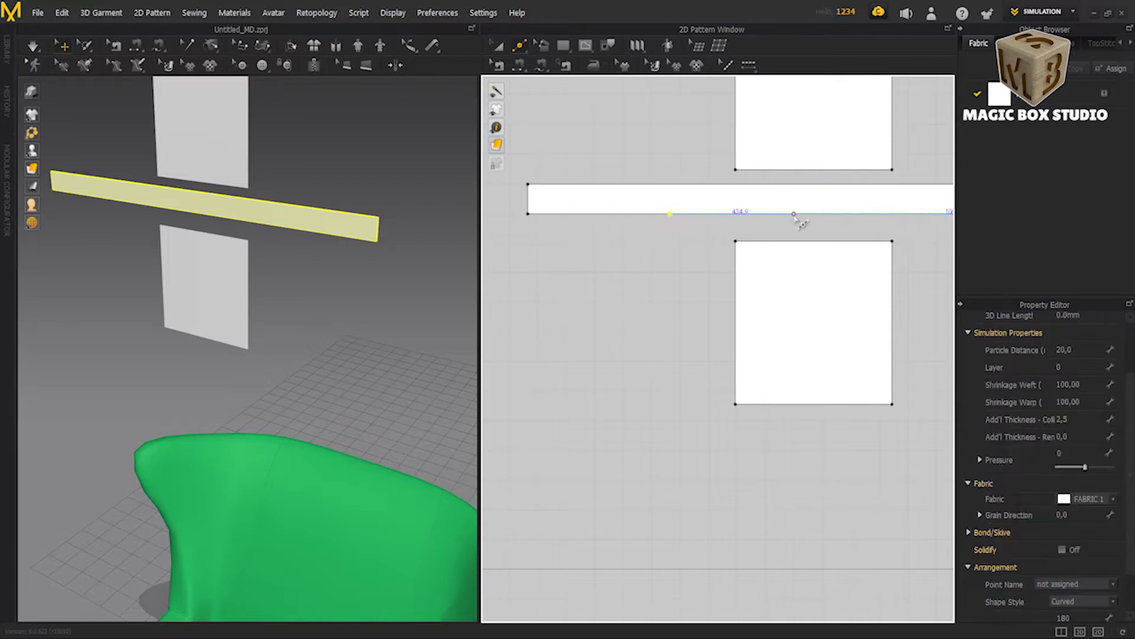
pyautogui.hotkey('ctrl', 'z')
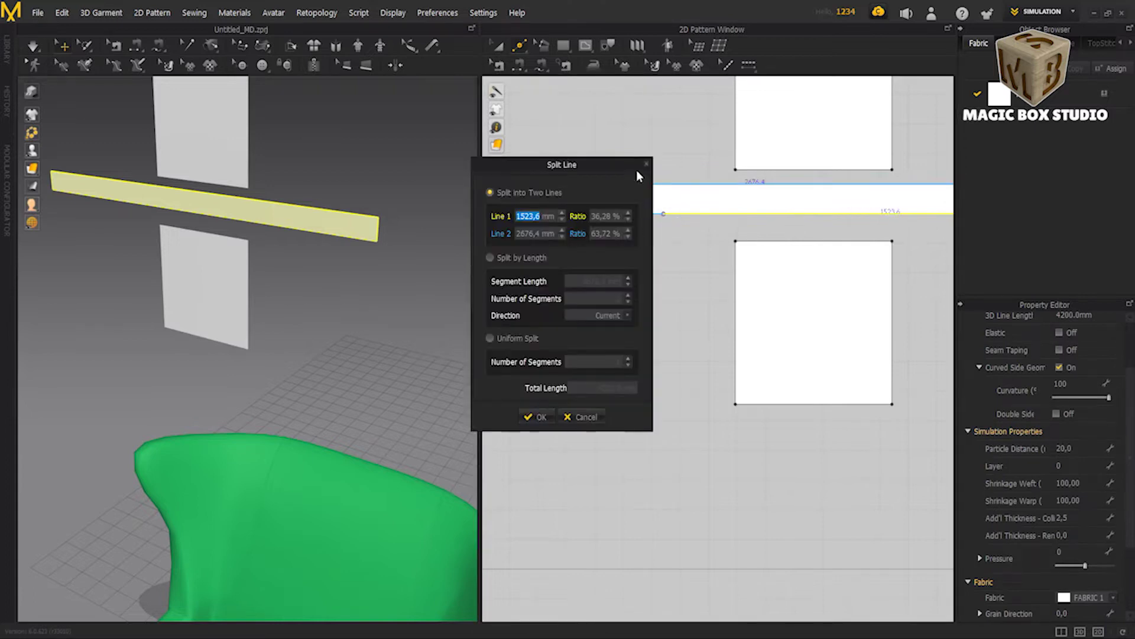
pyautogui.scroll(-3, 591, 212)
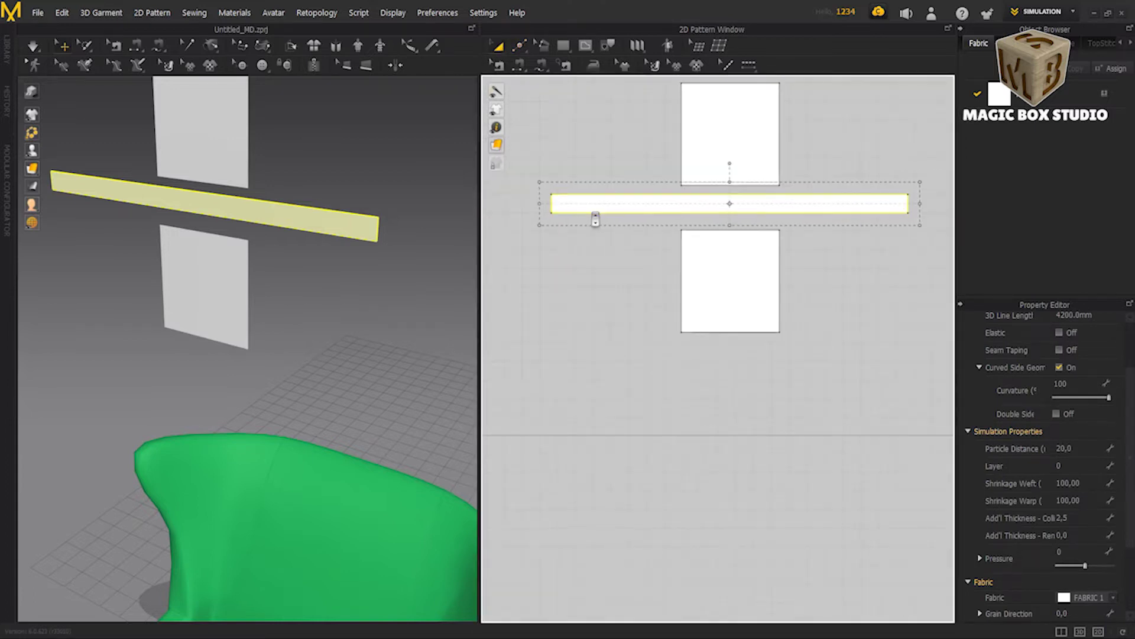
pyautogui.click(520, 46)
pyautogui.click(546, 61)
pyautogui.click(552, 201)
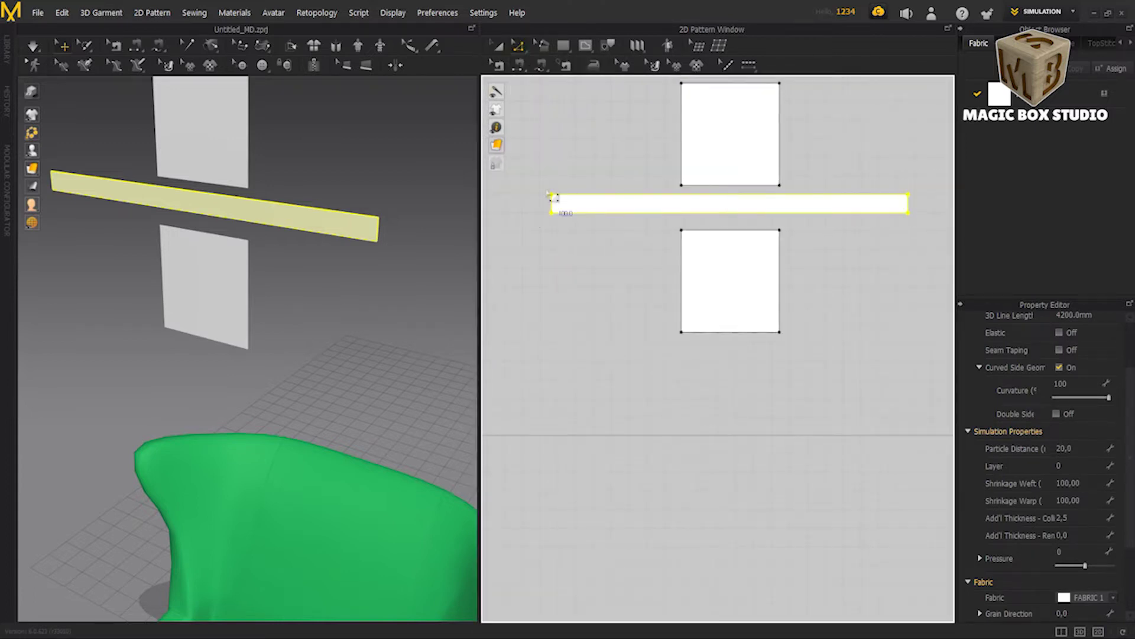
pyautogui.scroll(2, 562, 238)
pyautogui.scroll(2, 591, 239)
pyautogui.keyDown('shift'); pyautogui.moveTo(626, 240); pyautogui.dragTo(516, 242); pyautogui.keyUp('shift')
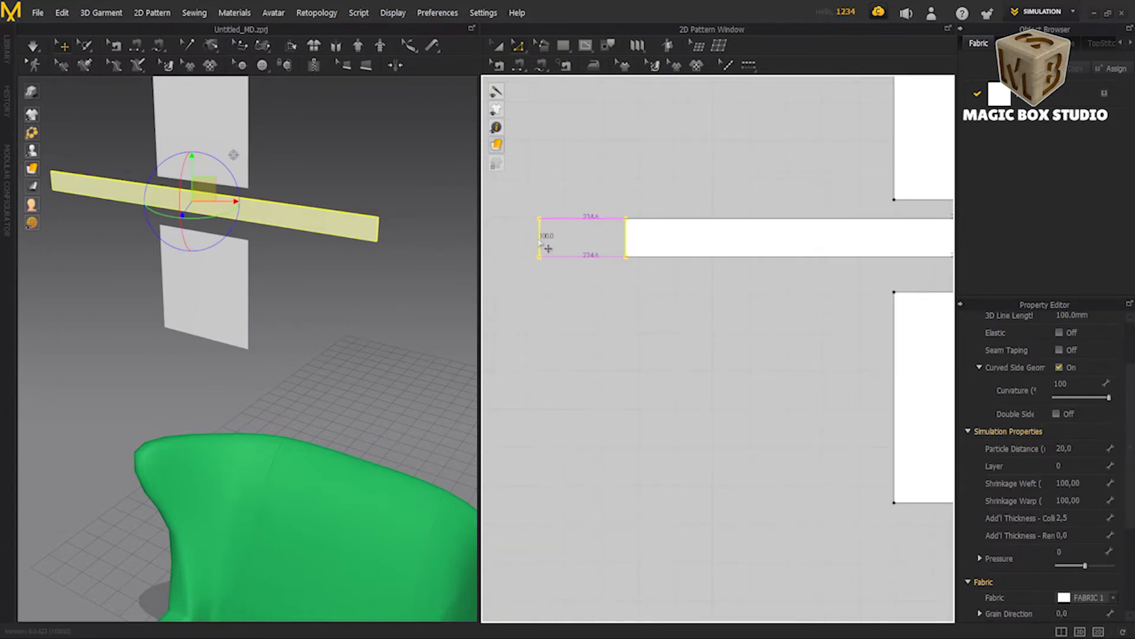
pyautogui.keyDown('shift'); pyautogui.moveTo(561, 249); pyautogui.dragTo(559, 249); pyautogui.keyUp('shift')
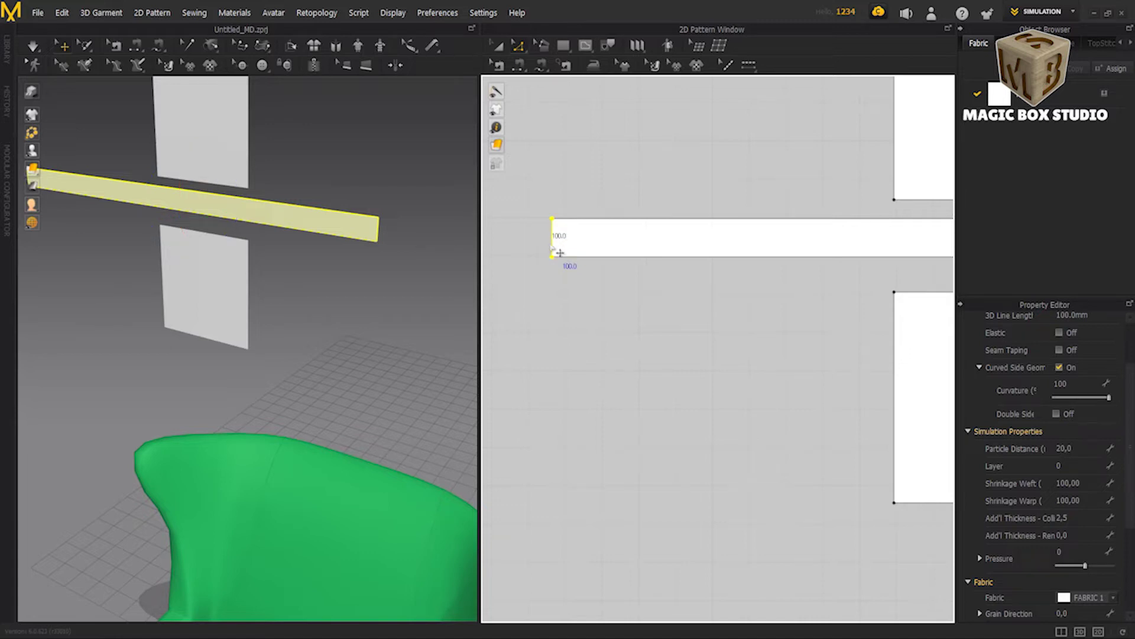
pyautogui.scroll(-4, 560, 260)
# Step: Add new points along the strip's top and bottom edges
pyautogui.click(518, 48)
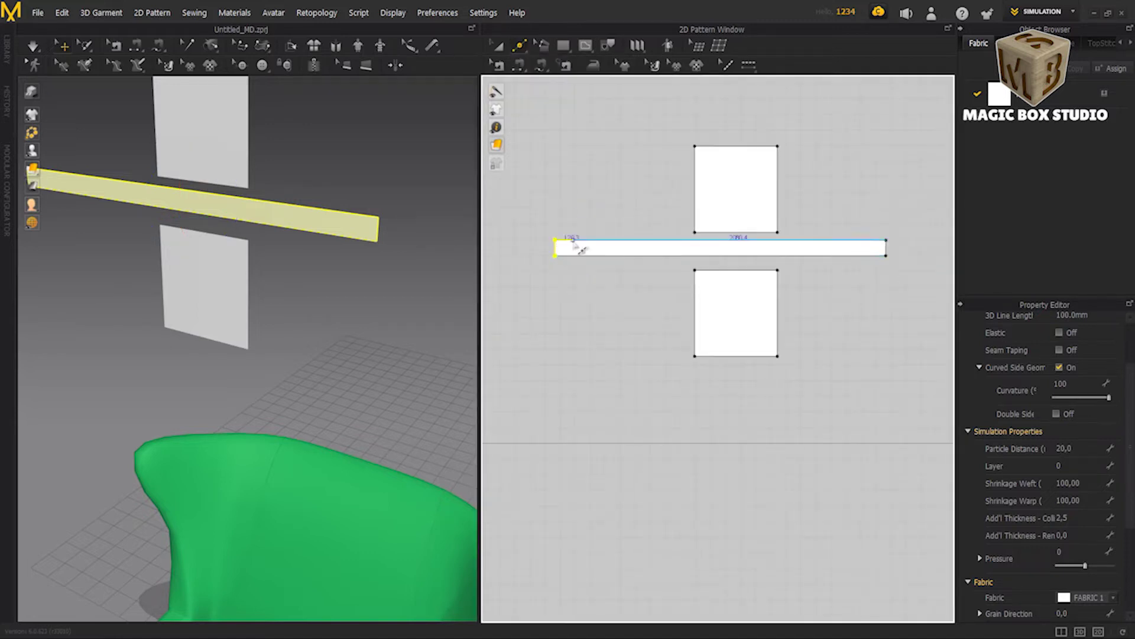
pyautogui.scroll(3, 881, 263)
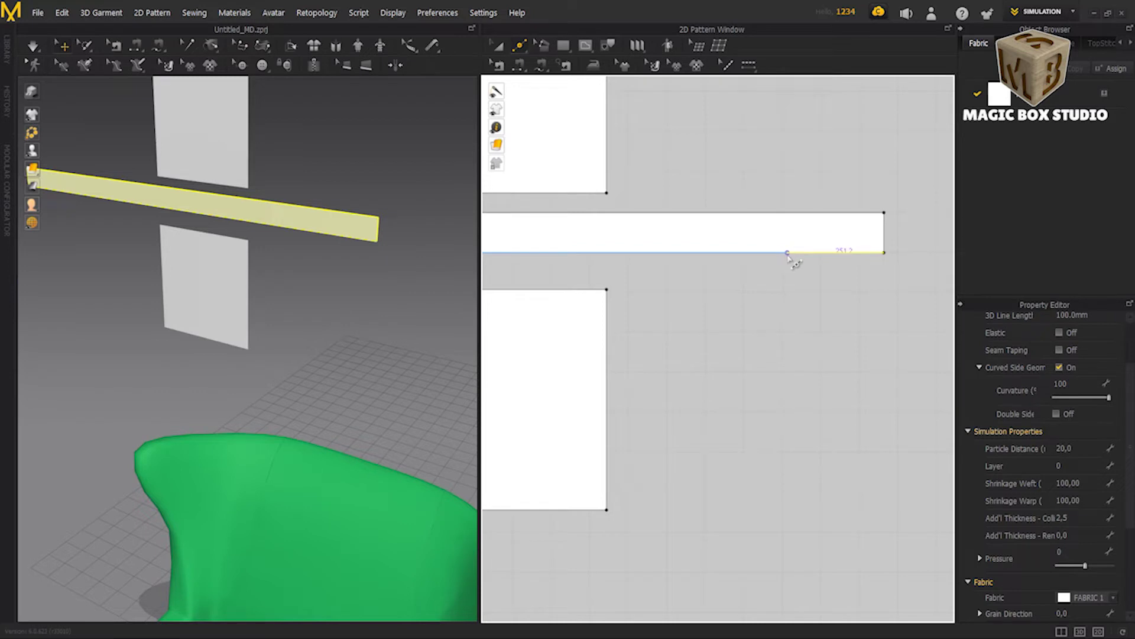
pyautogui.click(787, 252)
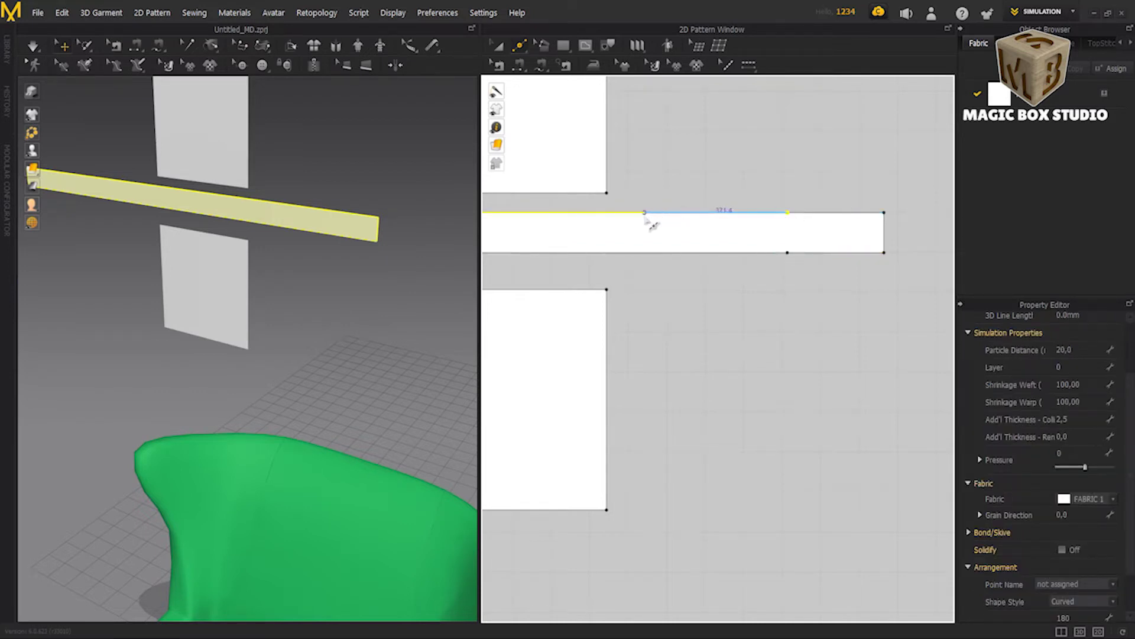
pyautogui.hotkey('ctrl', 'z')
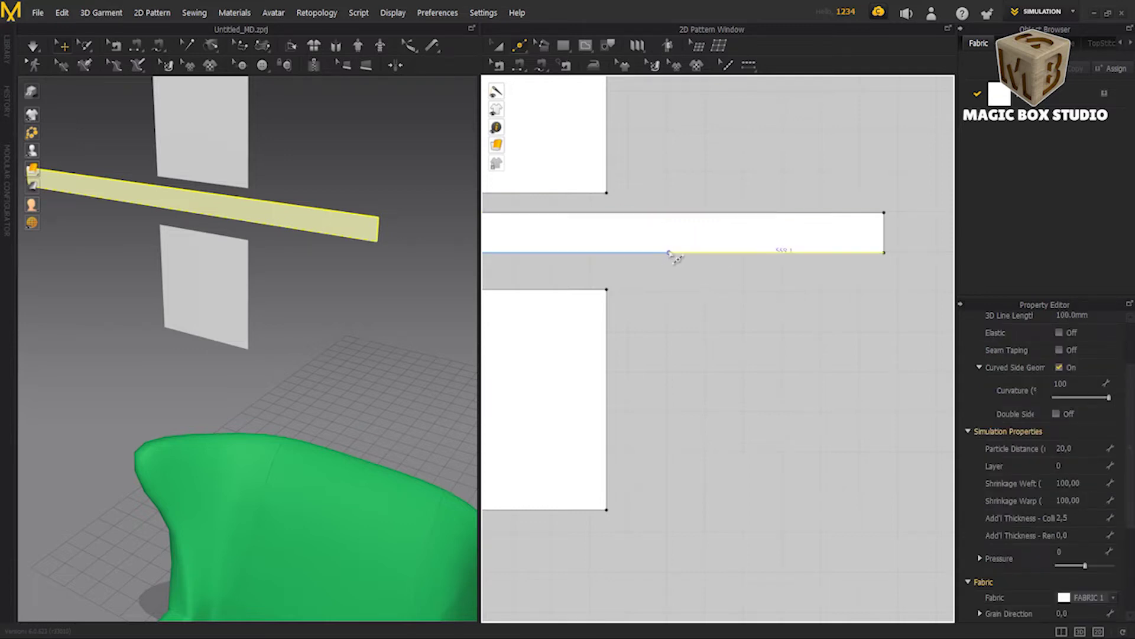
pyautogui.click(672, 253)
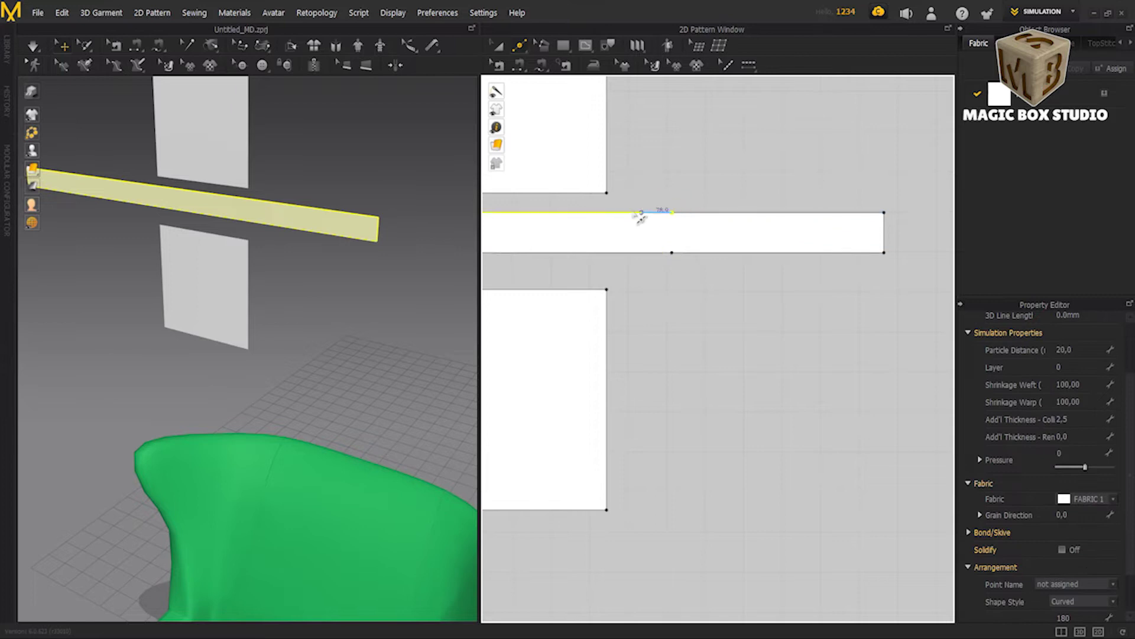
pyautogui.moveTo(494, 218); pyautogui.dragTo(726, 220, button='middle')
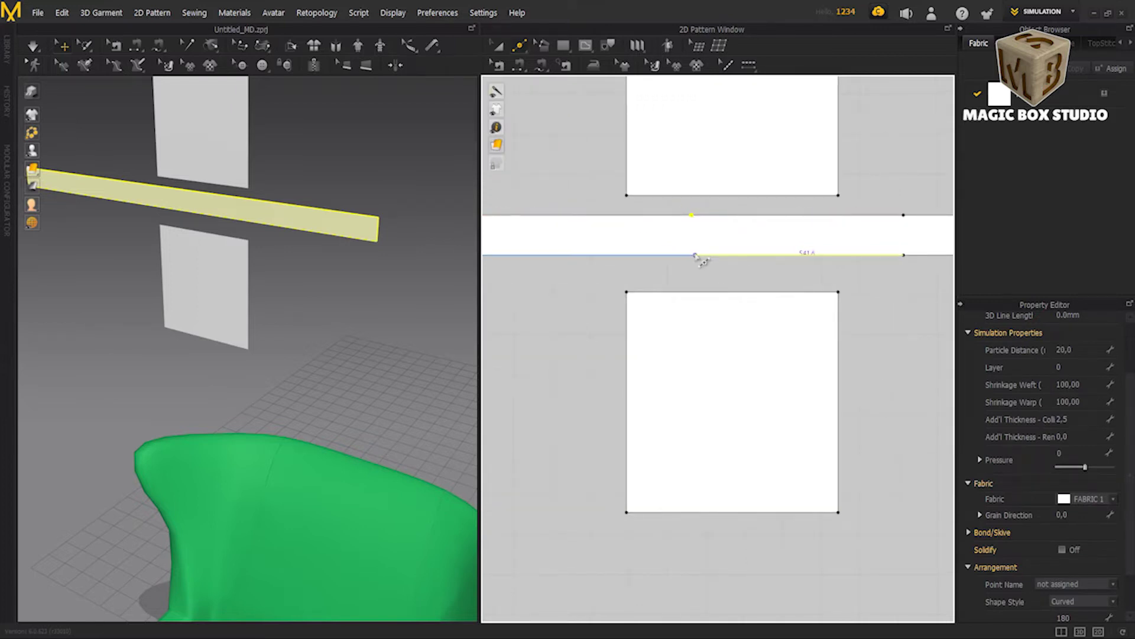
pyautogui.moveTo(693, 257); pyautogui.dragTo(858, 248, button='middle')
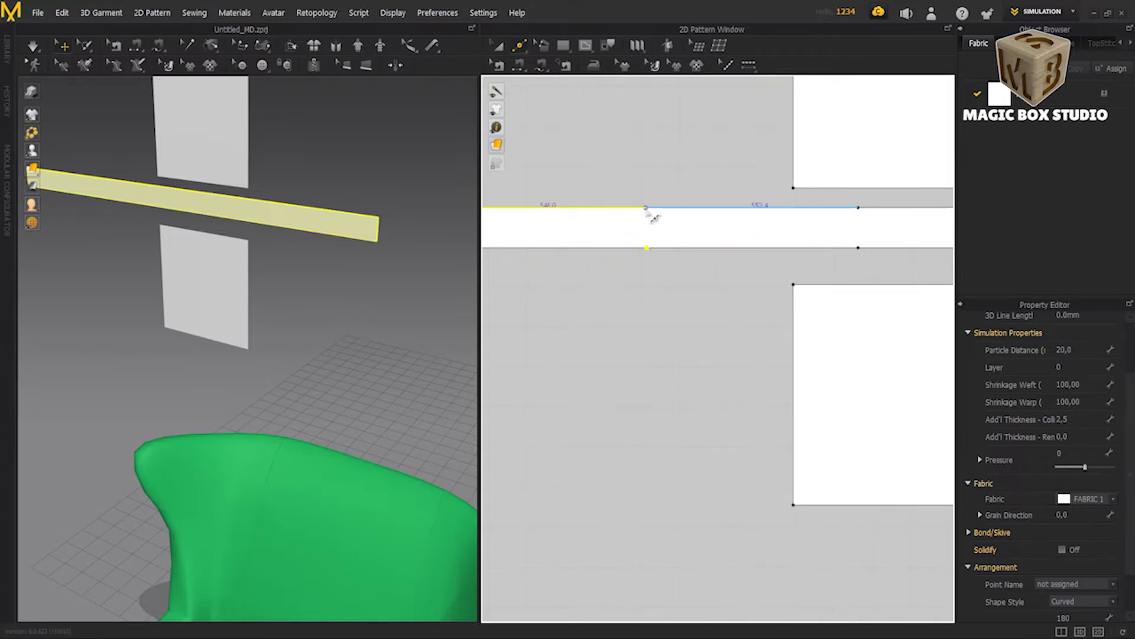
pyautogui.click(647, 244)
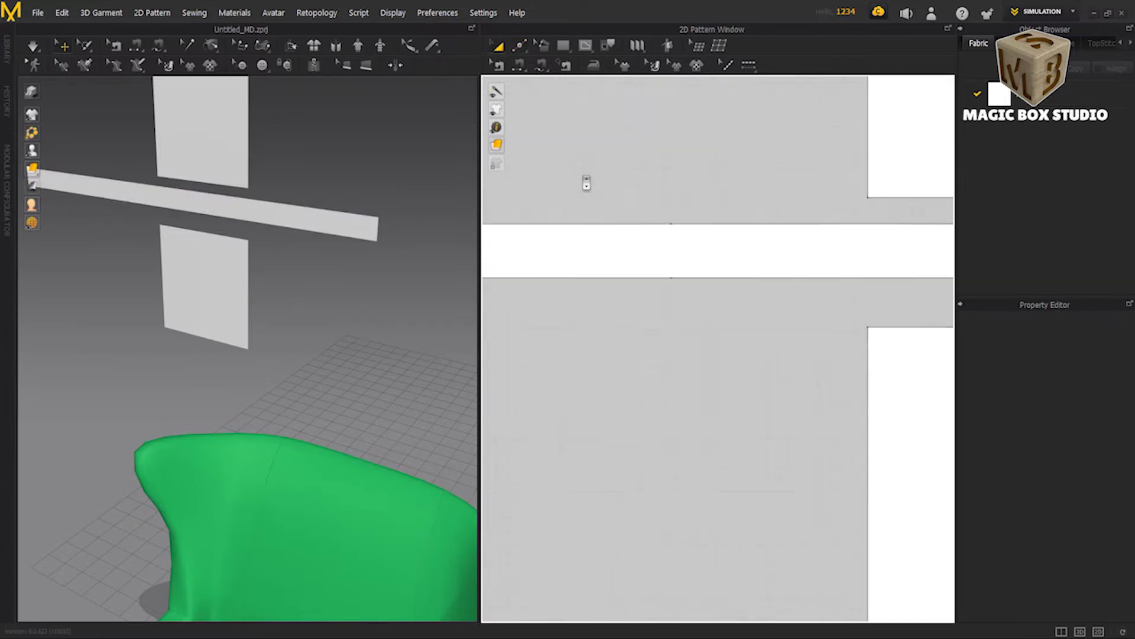
# Step: Align the strip, then sew its top edge to the upper panel and bottom edge to the lower panel
pyautogui.scroll(-3, 583, 182)
pyautogui.moveTo(760, 223); pyautogui.dragTo(716, 234, button='middle')
pyautogui.moveTo(674, 209); pyautogui.dragTo(648, 212)
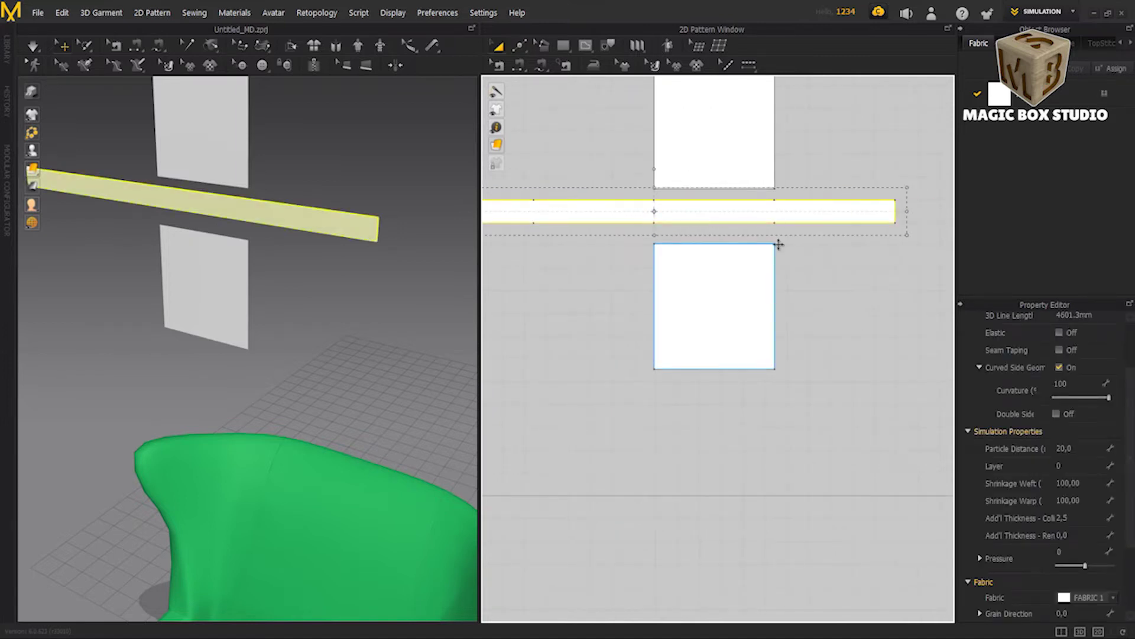
pyautogui.click(519, 64)
pyautogui.click(683, 188)
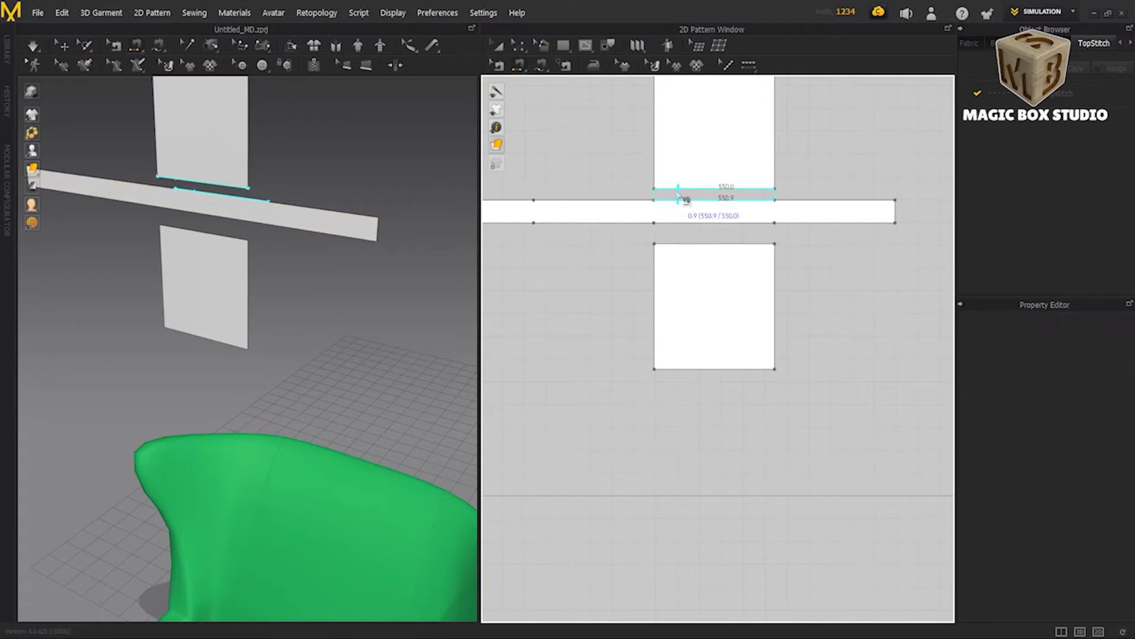
pyautogui.click(679, 223)
pyautogui.click(683, 243)
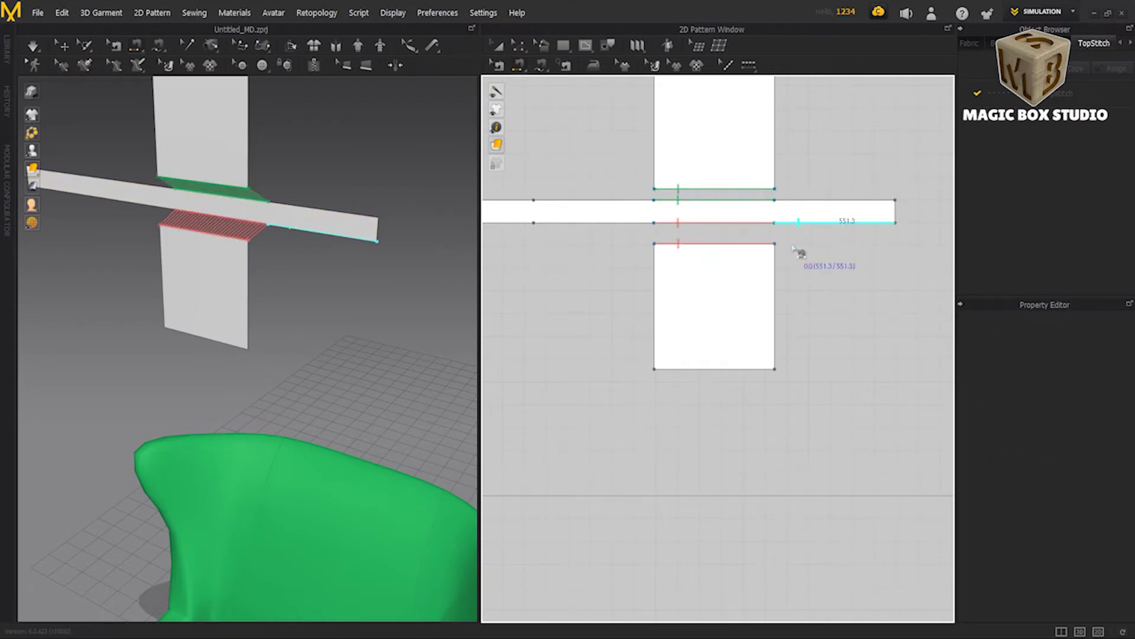
# Step: Sew strip sections to both panels' right and left edges and the lower panel's bottom edge
pyautogui.click(776, 268)
pyautogui.click(840, 200)
pyautogui.click(775, 136)
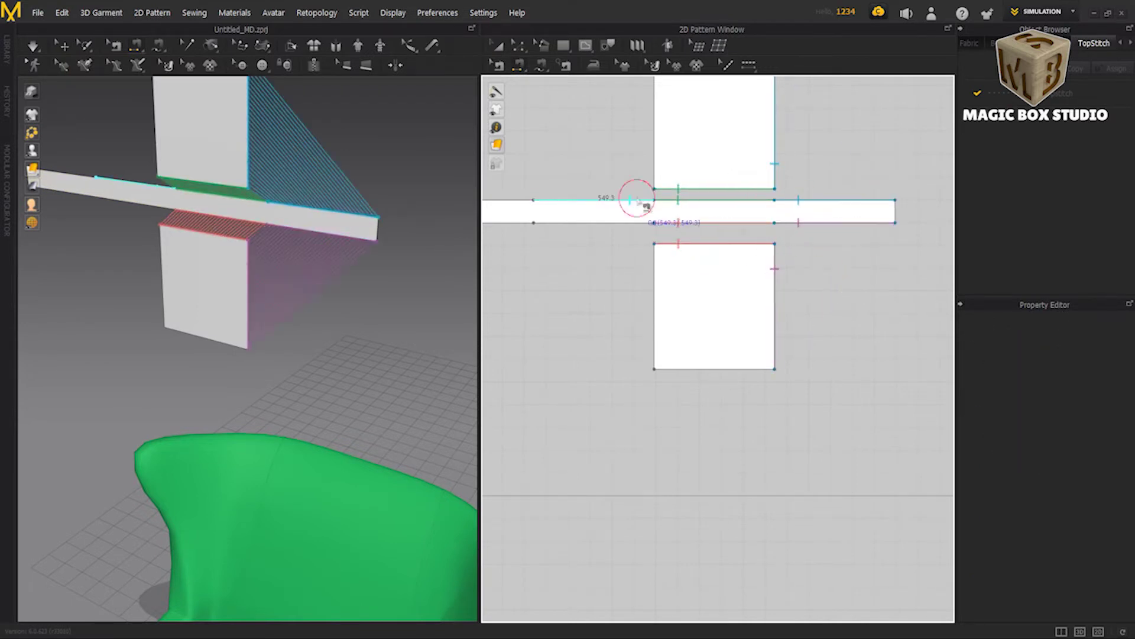
pyautogui.click(635, 200)
pyautogui.click(654, 171)
pyautogui.click(654, 260)
pyautogui.click(562, 223)
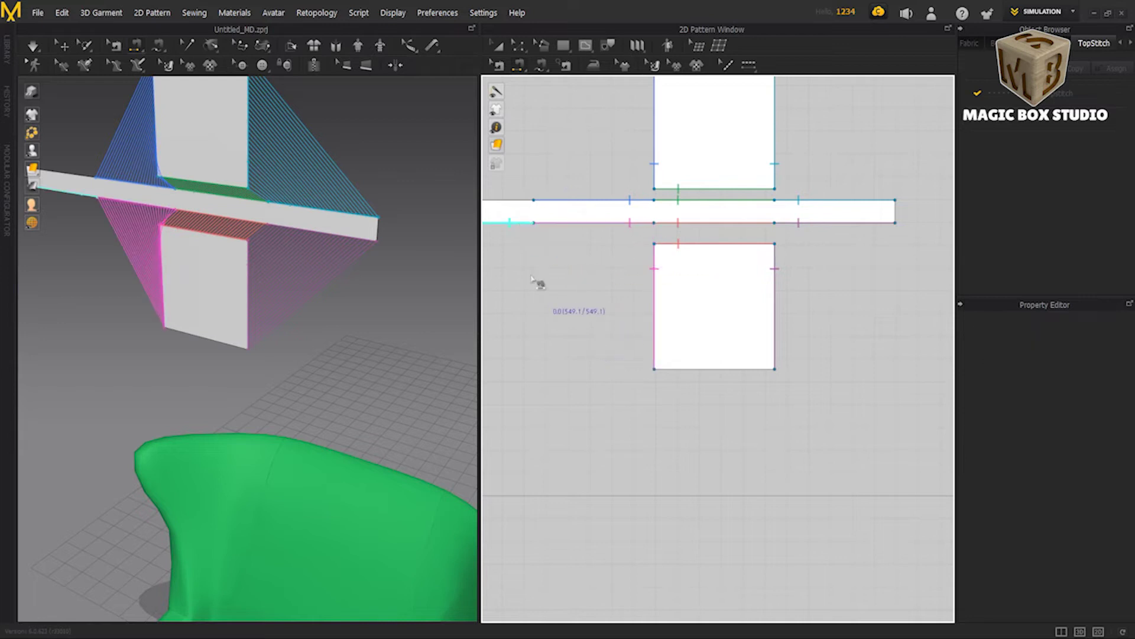
pyautogui.click(680, 369)
# Step: Sew the strip's top-left end to the upper panel's top edge
pyautogui.click(520, 200)
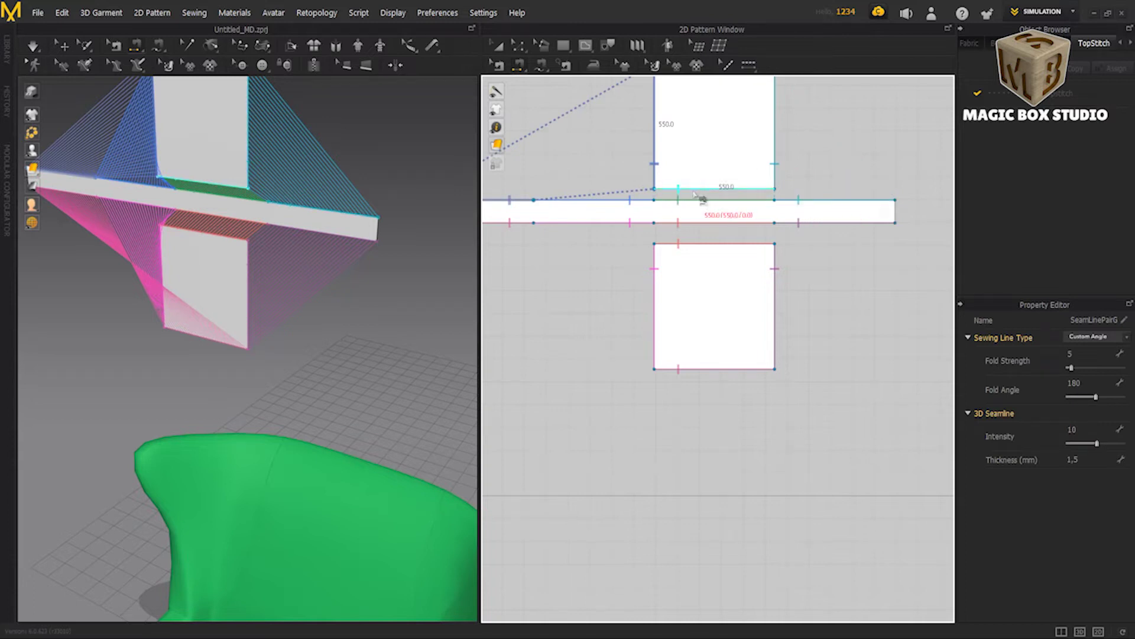
pyautogui.scroll(-2, 701, 198)
pyautogui.hotkey('ctrl', 'z')
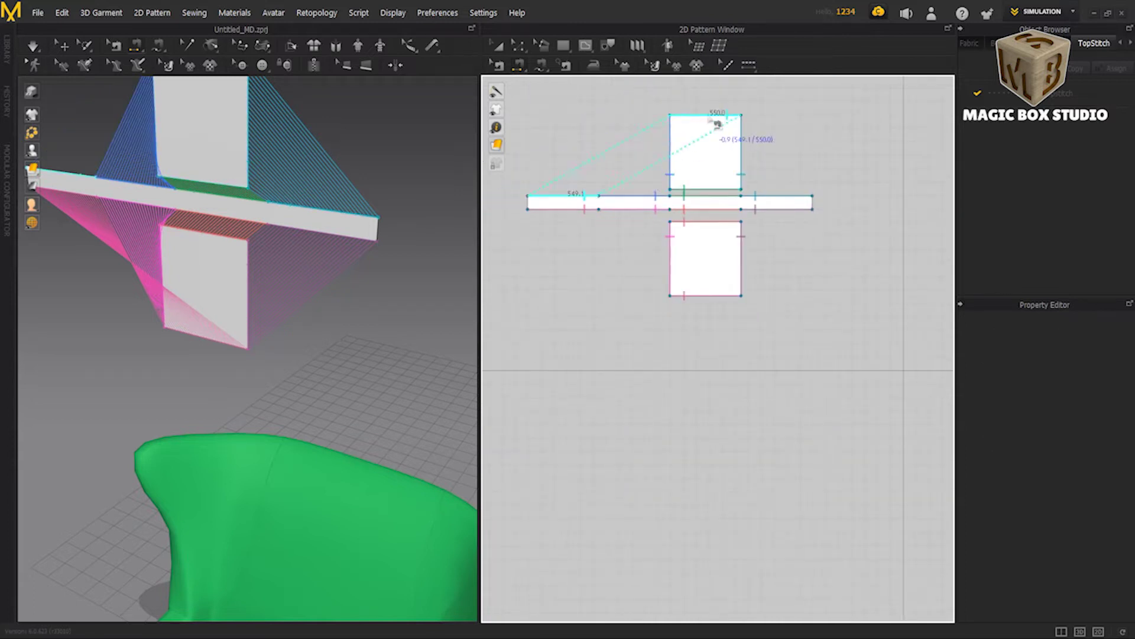
pyautogui.click(729, 116)
pyautogui.click(565, 208)
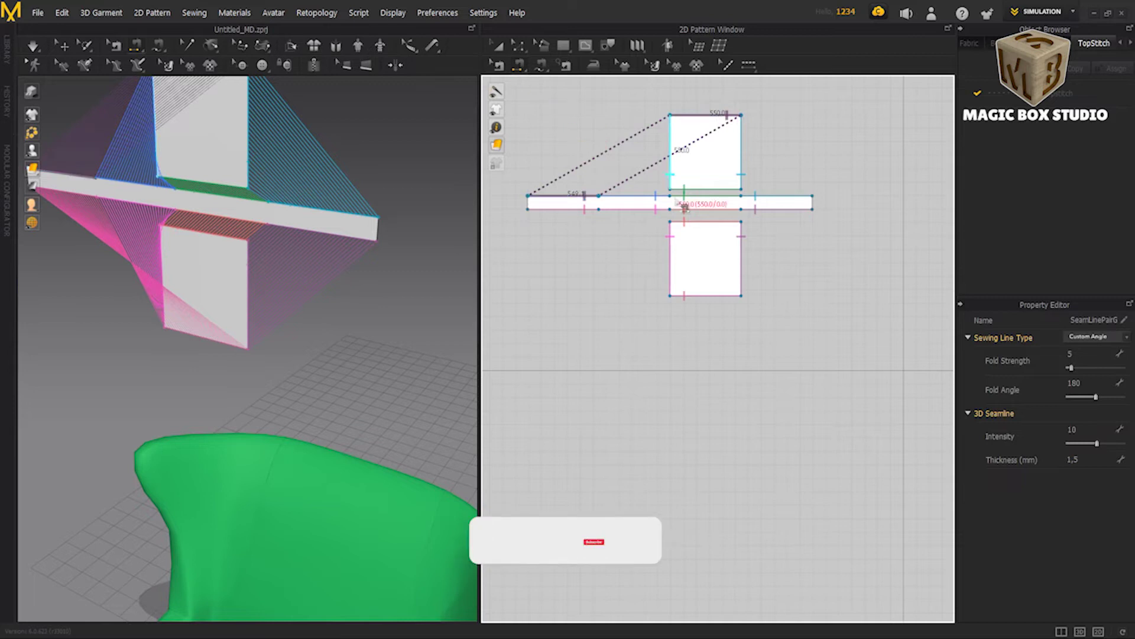
pyautogui.rightClick(691, 295)
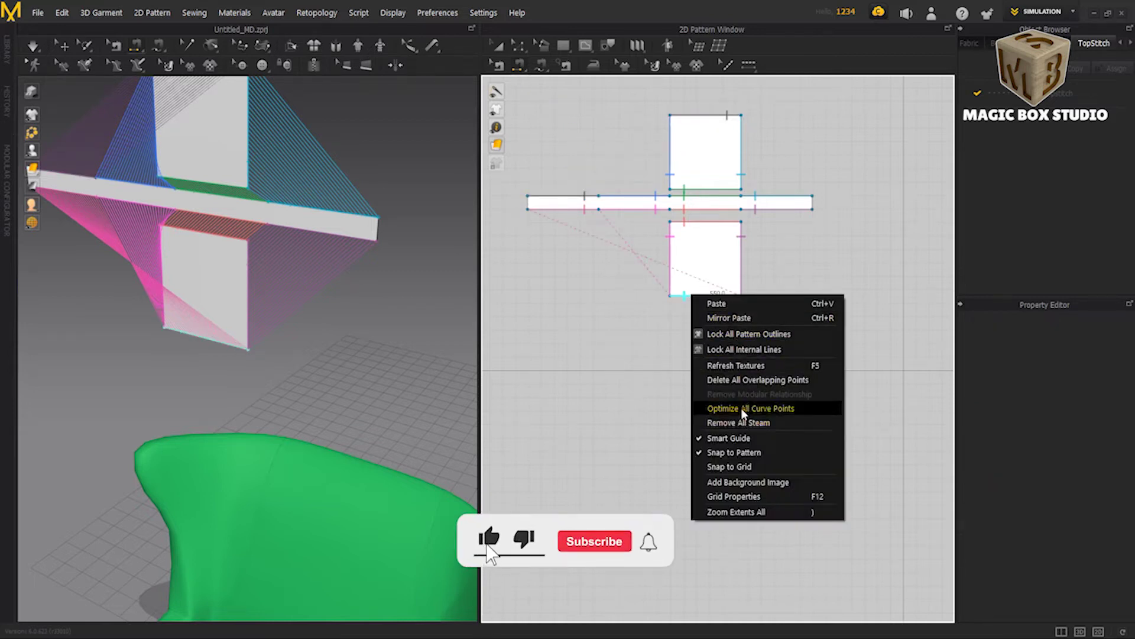
pyautogui.click(740, 363)
# Step: Sew the strip's bottom-left end to the lower panel's bottom edge, reverse that seam, and simulate
pyautogui.rightClick(691, 294)
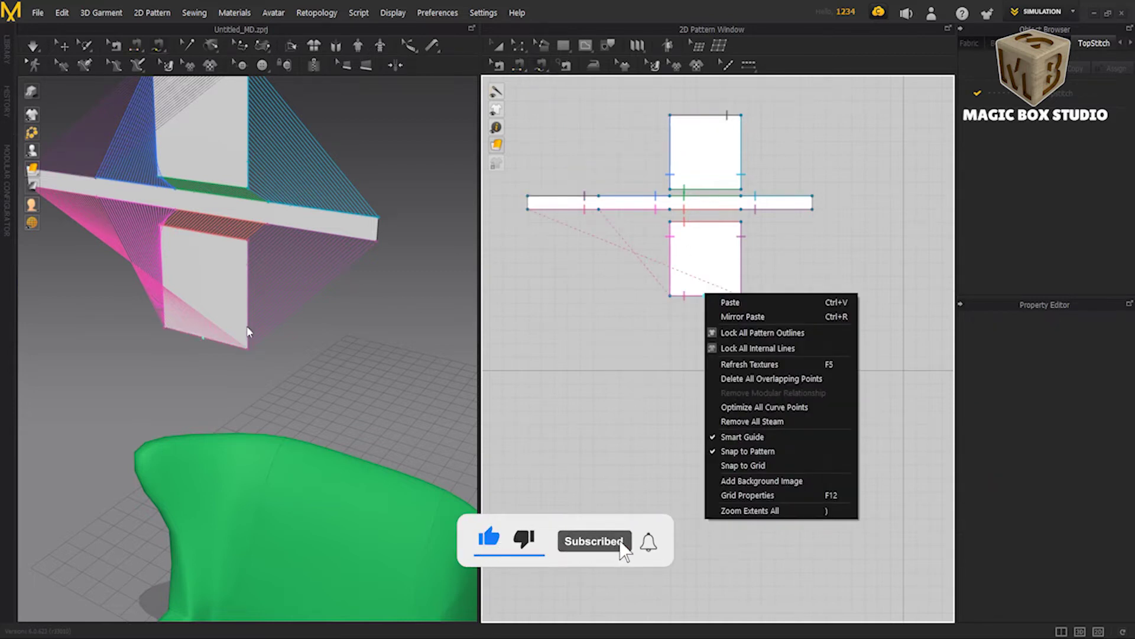
pyautogui.rightClick(215, 342)
pyautogui.click(686, 302)
pyautogui.rightClick(717, 296)
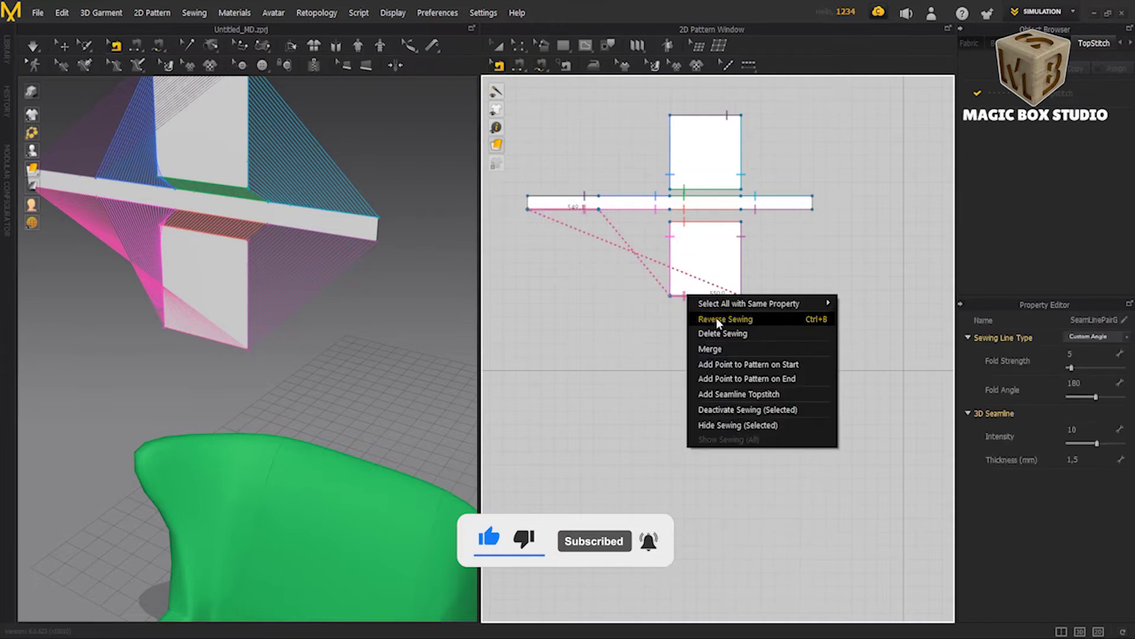
pyautogui.click(722, 319)
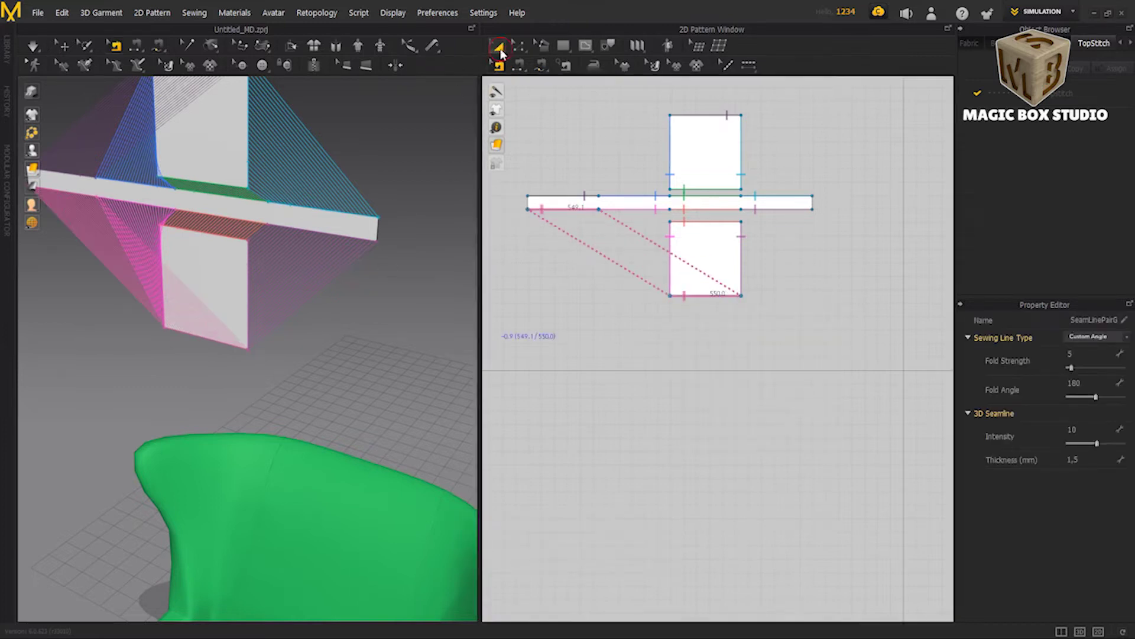
pyautogui.press('space')
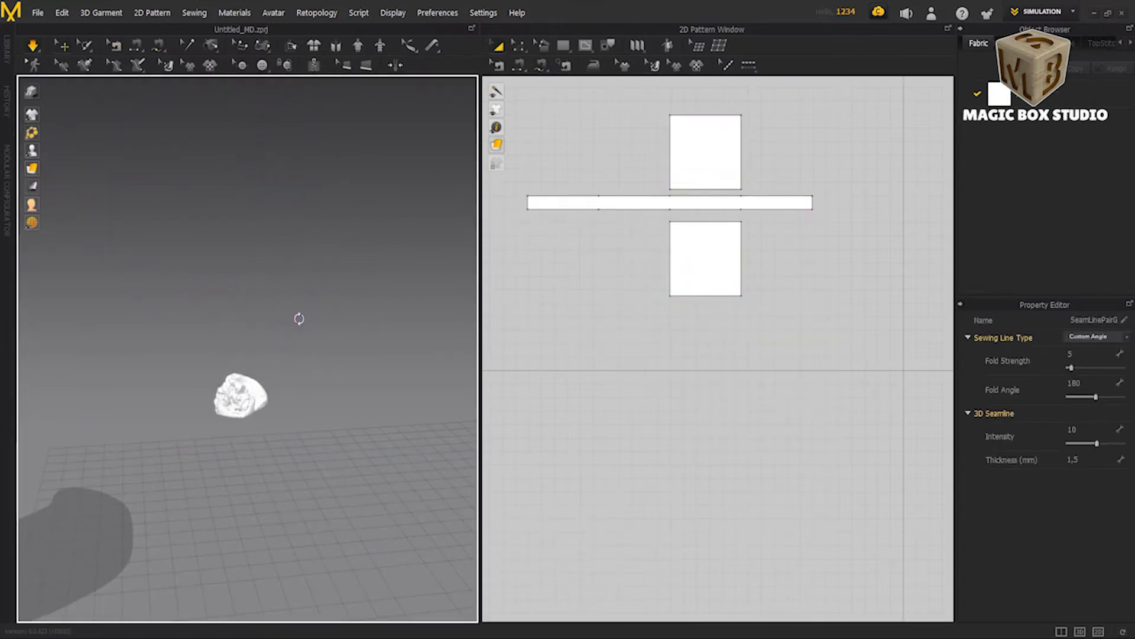
# Step: Stop the falling cloth and move all cushion pieces up beside the green chair
pyautogui.click(269, 388)
pyautogui.moveTo(266, 414); pyautogui.dragTo(395, 402)
pyautogui.press('space')
pyautogui.click(743, 330)
pyautogui.hotkey('ctrl', 'a')
pyautogui.moveTo(372, 497); pyautogui.dragTo(373, 313)
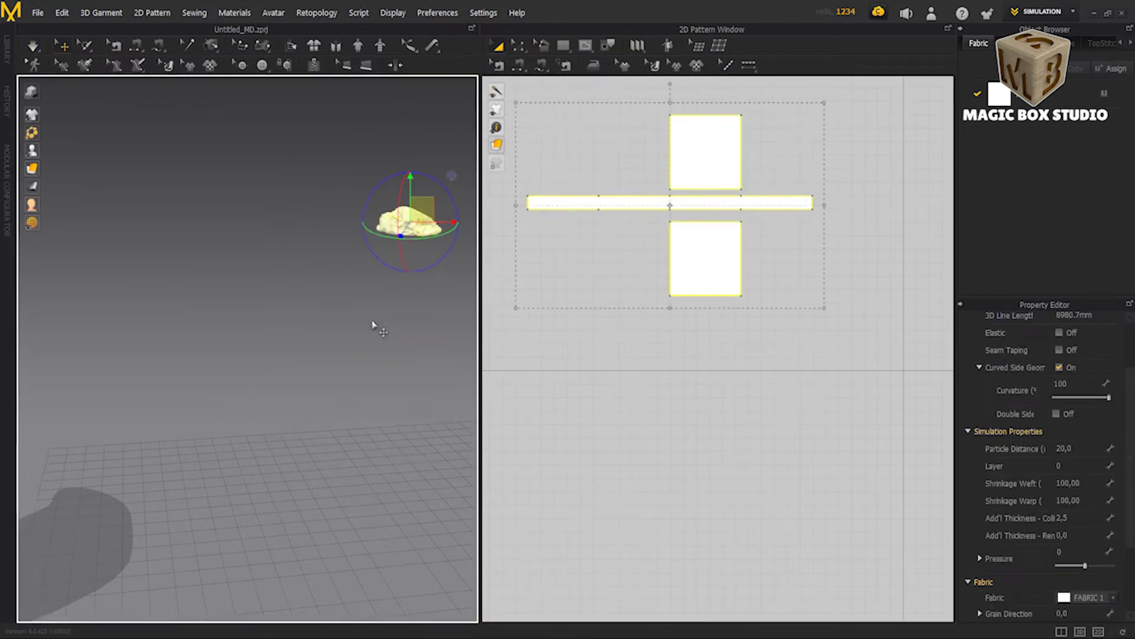
pyautogui.press('5')
pyautogui.moveTo(142, 132); pyautogui.dragTo(263, 405)
pyautogui.moveTo(263, 405)
pyautogui.mouseDown(button='right')
pyautogui.moveTo(393, 392)
pyautogui.moveTo(373, 397)
pyautogui.mouseUp(button='right')
# Step: Set the cushion's Pressure to 3 and simulate so it inflates
pyautogui.click(1061, 551)
pyautogui.write('3')
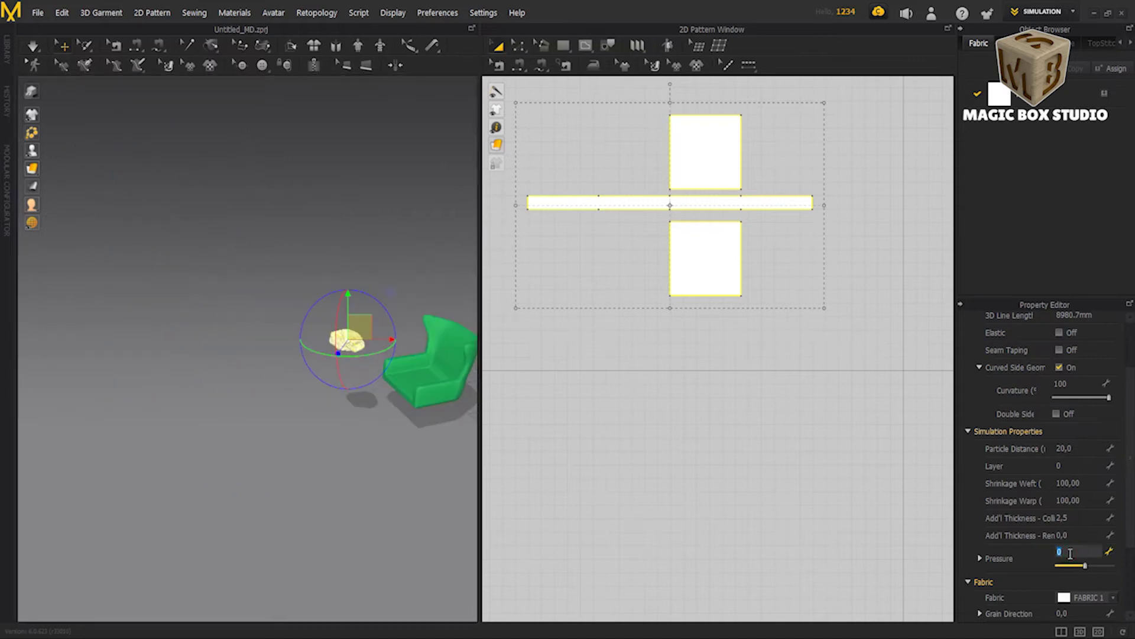
pyautogui.press('Return')
pyautogui.press('space')
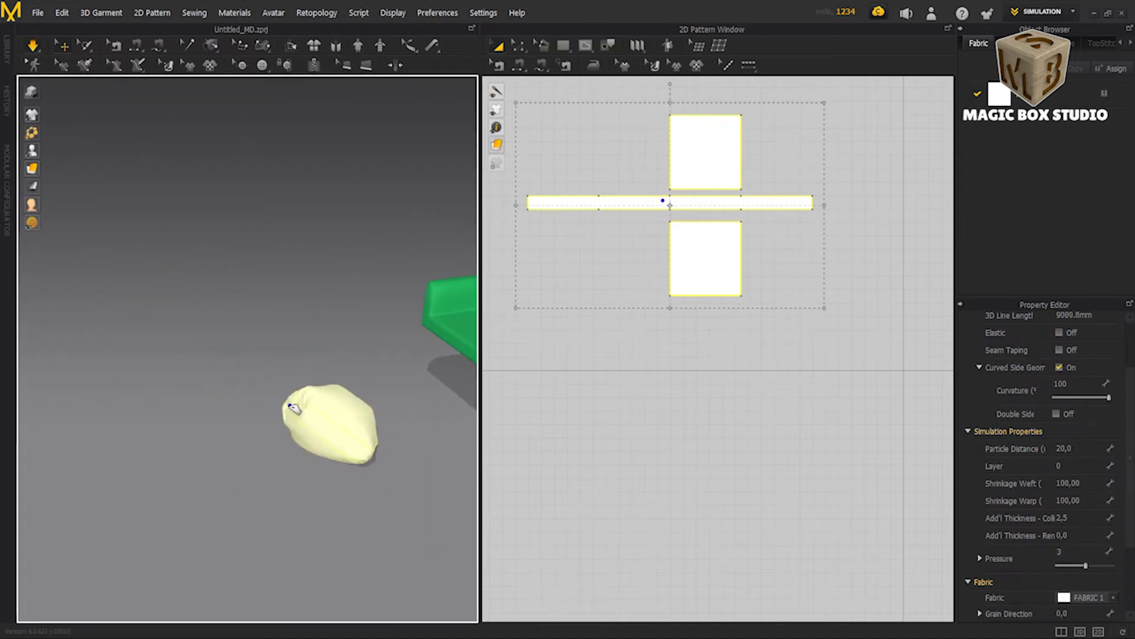
pyautogui.moveTo(375, 479); pyautogui.dragTo(251, 424, button='right')
pyautogui.scroll(3, 251, 423)
pyautogui.moveTo(246, 464)
pyautogui.mouseDown(button='right')
pyautogui.moveTo(359, 339)
pyautogui.moveTo(314, 337)
pyautogui.mouseUp(button='right')
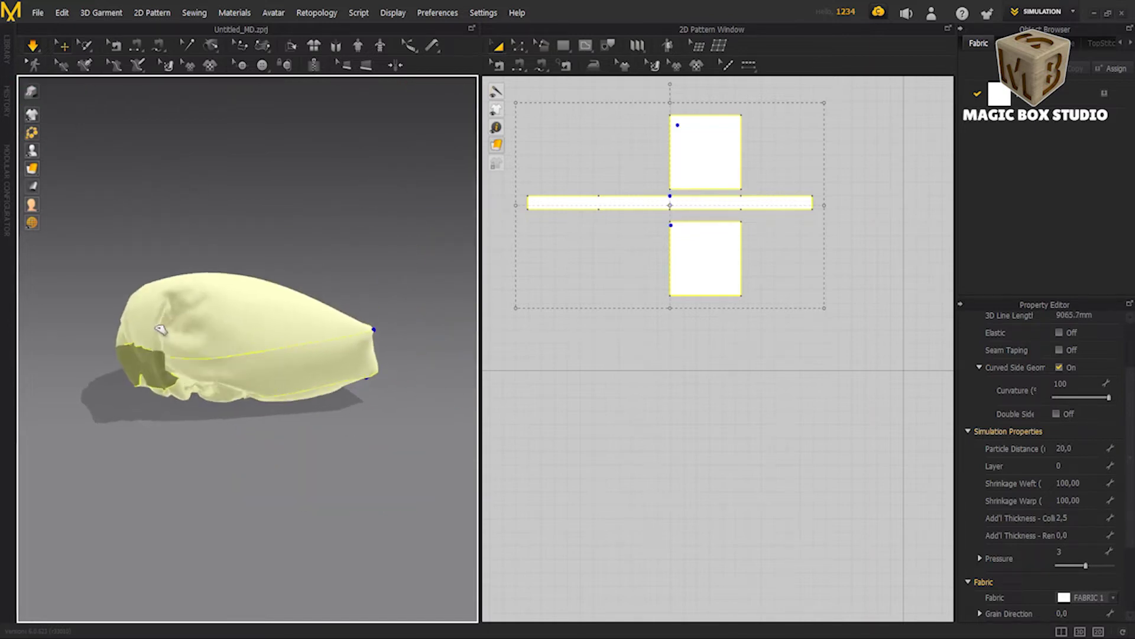
pyautogui.moveTo(314, 336)
pyautogui.mouseDown(button='right')
pyautogui.moveTo(324, 397)
pyautogui.moveTo(158, 353)
pyautogui.moveTo(251, 411)
pyautogui.moveTo(223, 380)
pyautogui.moveTo(127, 352)
pyautogui.moveTo(221, 393)
pyautogui.moveTo(132, 353)
pyautogui.moveTo(329, 342)
pyautogui.moveTo(331, 307)
pyautogui.mouseUp(button='right')
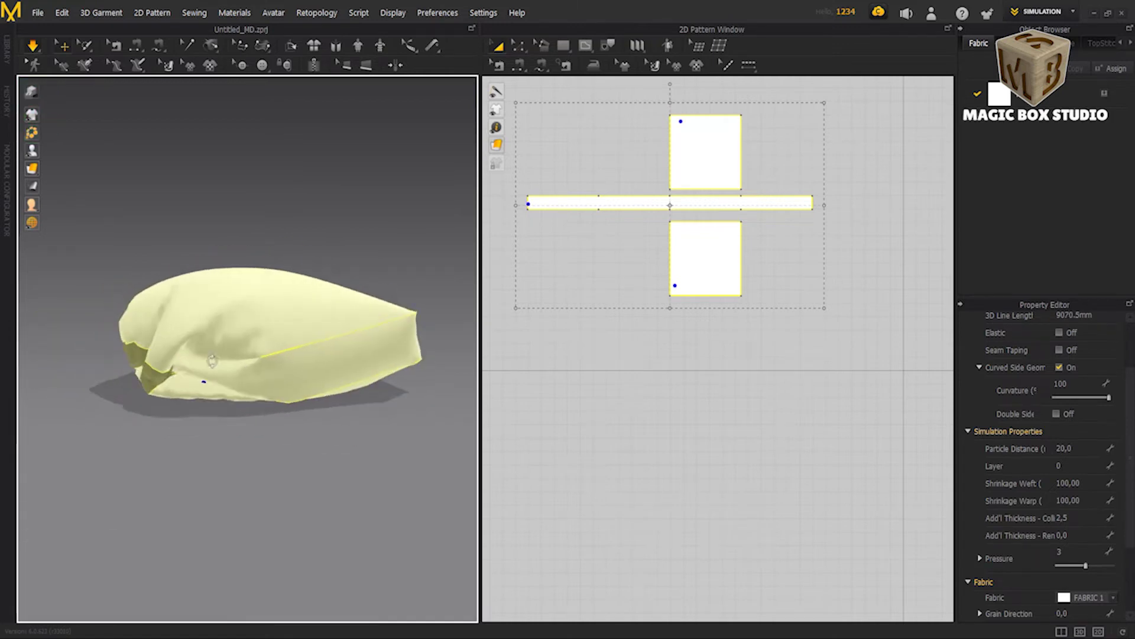
# Step: Reverse the sewing on a crossed strip seam, re-simulate, then undo it
pyautogui.press('b')
pyautogui.click(561, 196)
pyautogui.moveTo(152, 365); pyautogui.dragTo(179, 371, button='right')
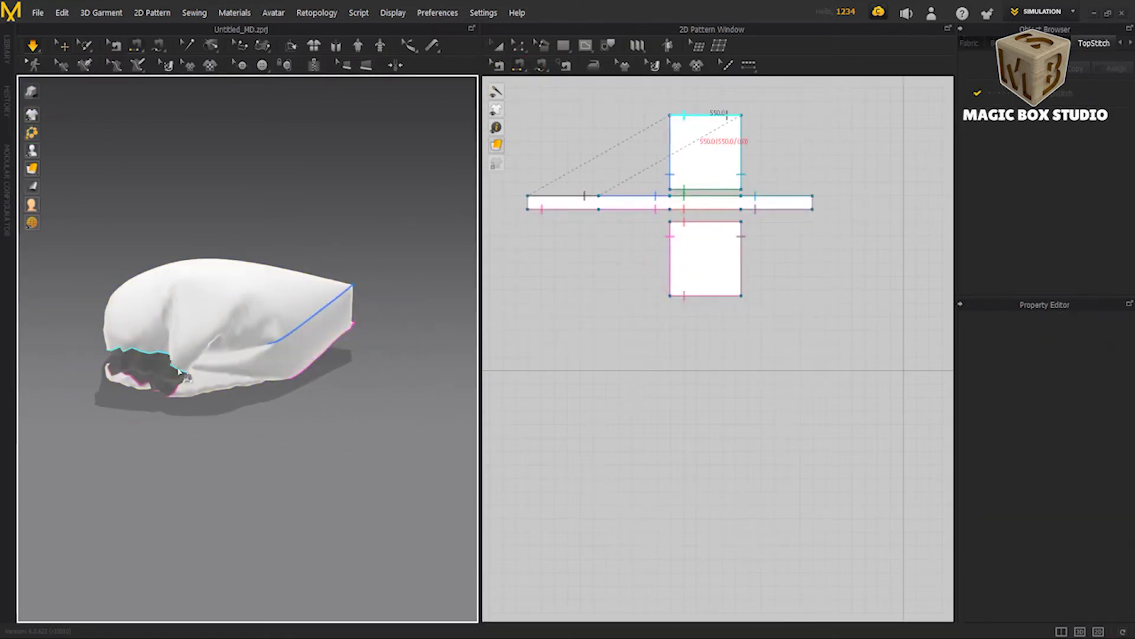
pyautogui.rightClick(179, 371)
pyautogui.press('Escape')
pyautogui.click(177, 364)
pyautogui.rightClick(177, 364)
pyautogui.click(190, 399)
pyautogui.press('space')
pyautogui.press('space')
pyautogui.press('space')
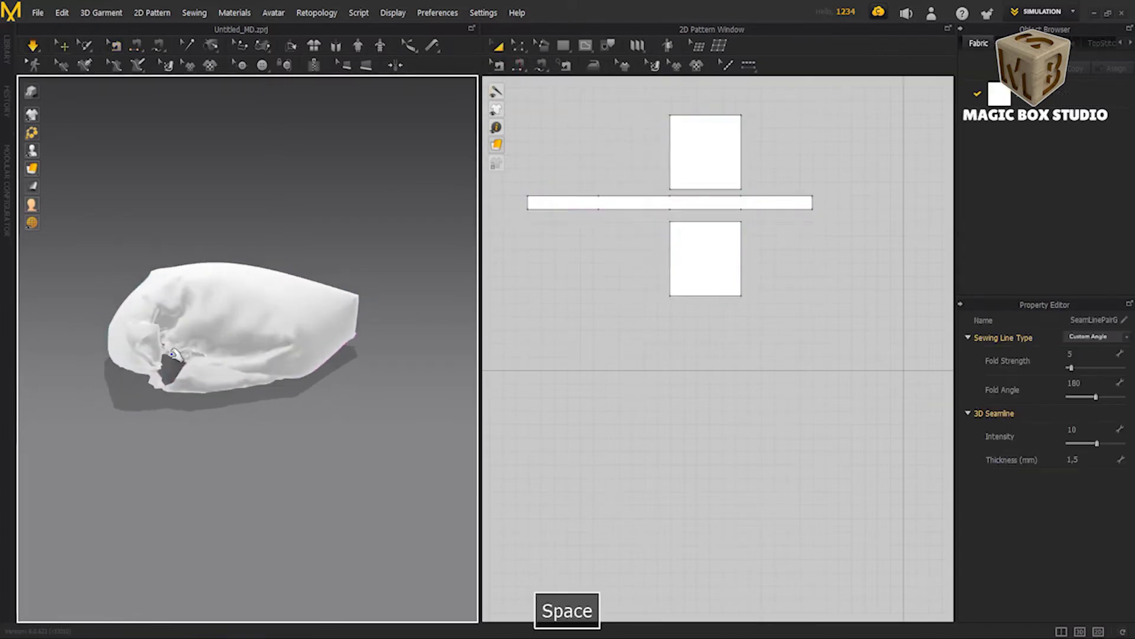
pyautogui.hotkey('ctrl', 'z')
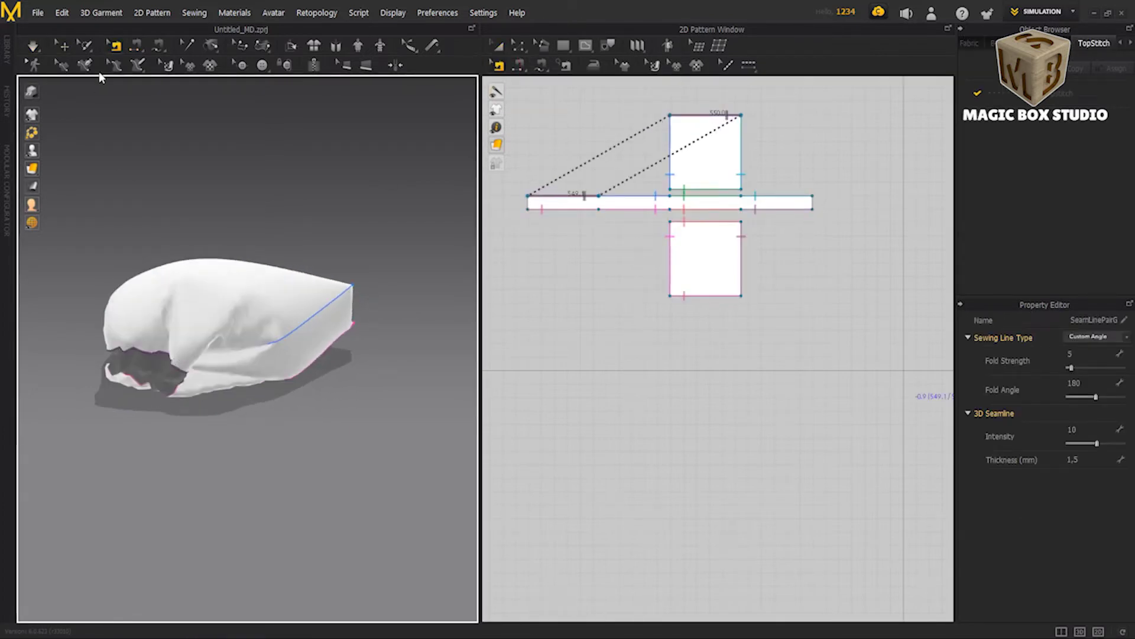
# Step: Select the strip and re-run the simulation to check its seams
pyautogui.click(62, 45)
pyautogui.click(155, 371)
pyautogui.press('space')
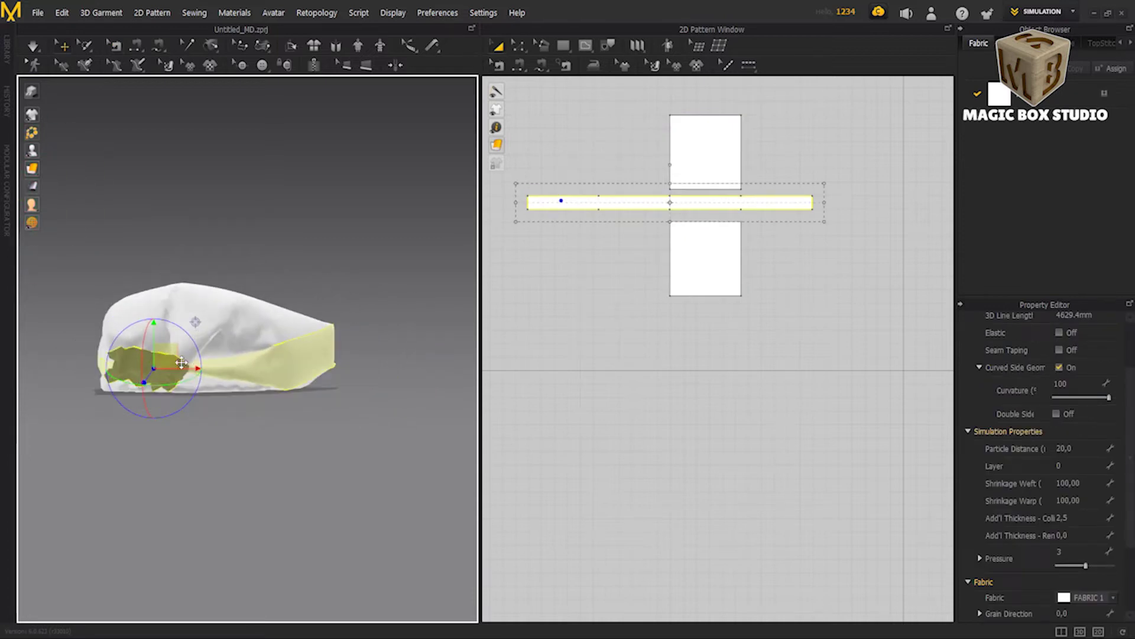
pyautogui.press('b')
pyautogui.rightClick(161, 354)
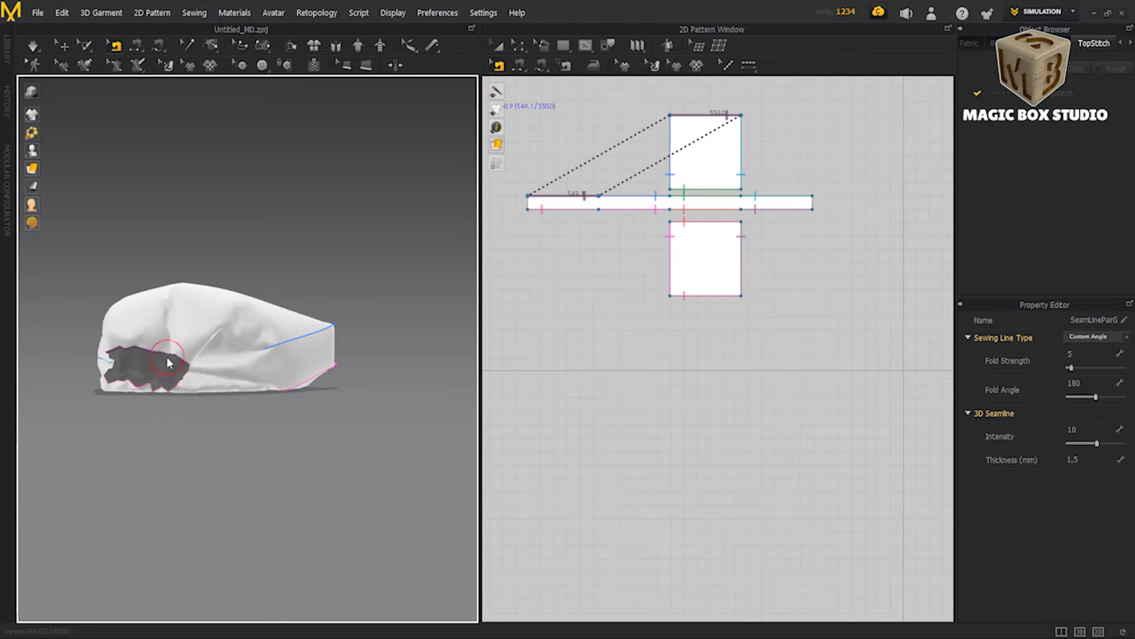
pyautogui.click(155, 387)
pyautogui.press('space')
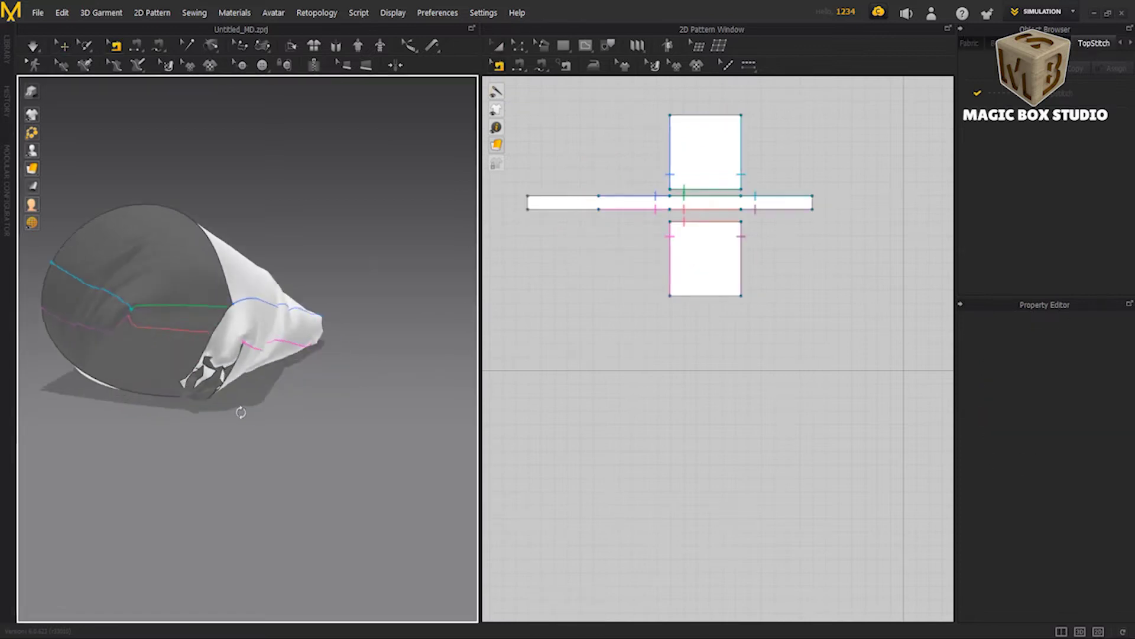
pyautogui.click(62, 56)
pyautogui.press('space')
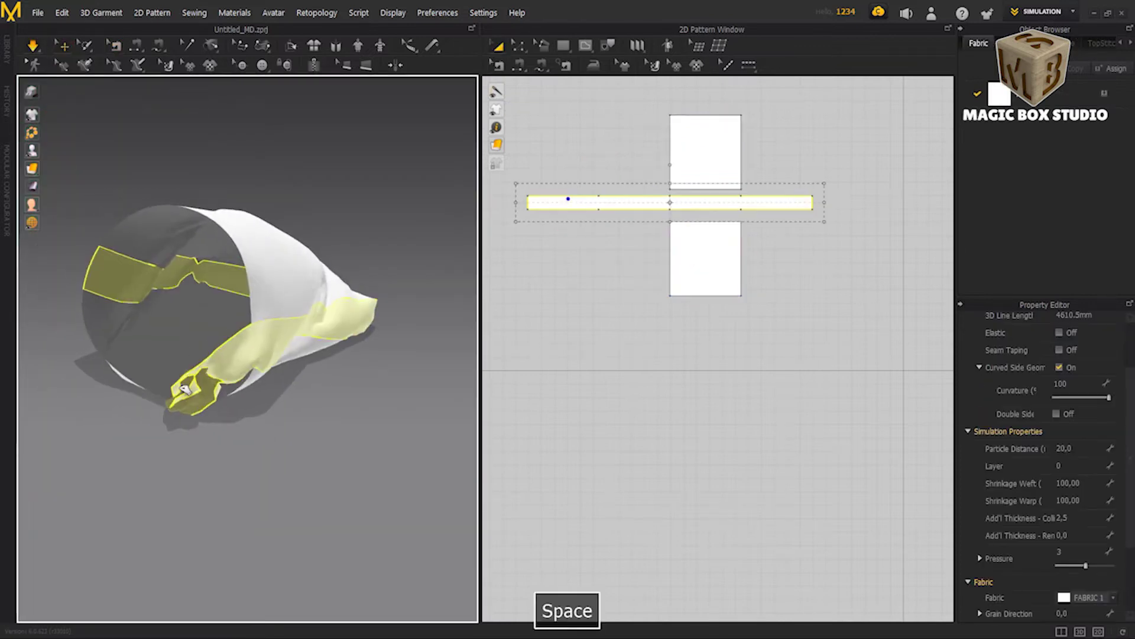
pyautogui.press('space')
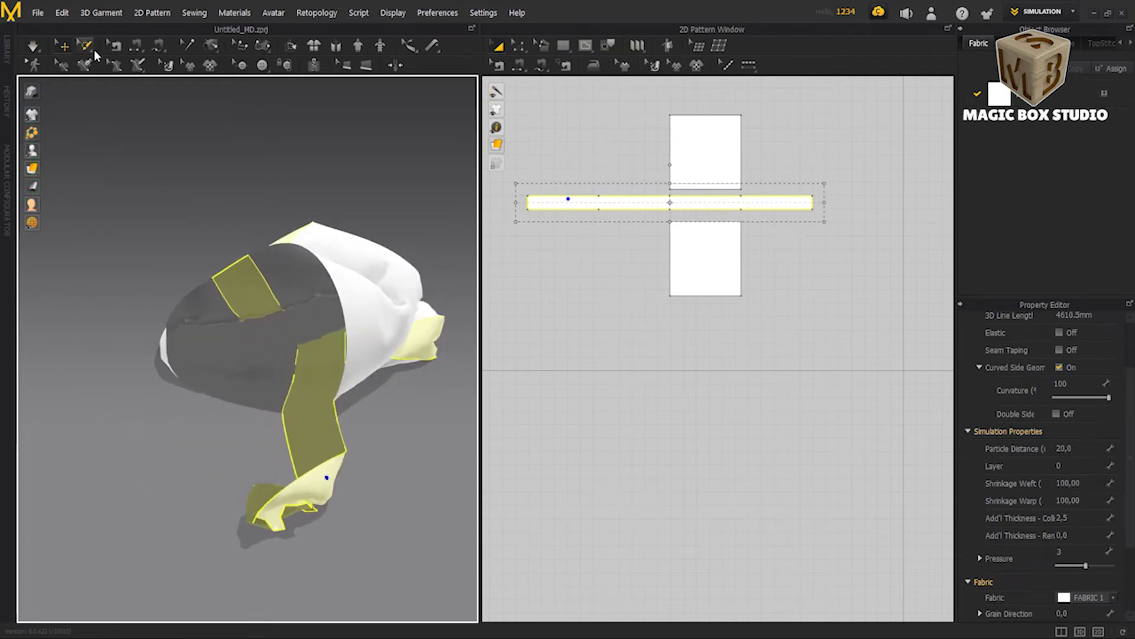
# Step: Select the strip's lower-left seam pair and simulate the cushion again
pyautogui.click(518, 46)
pyautogui.press('b')
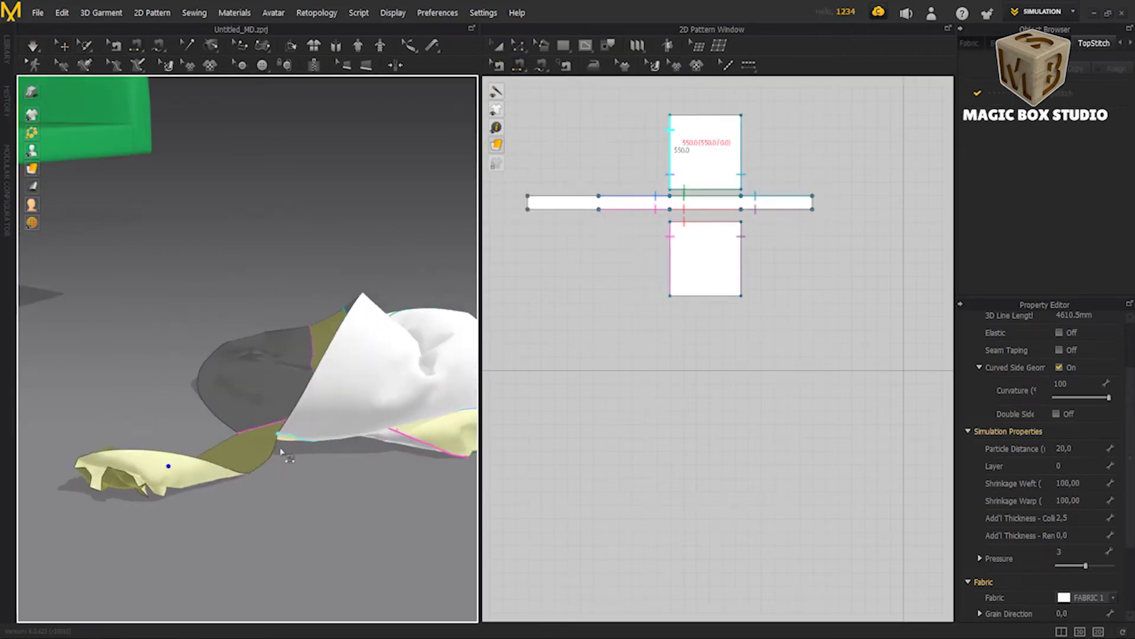
pyautogui.click(307, 408)
pyautogui.click(263, 405)
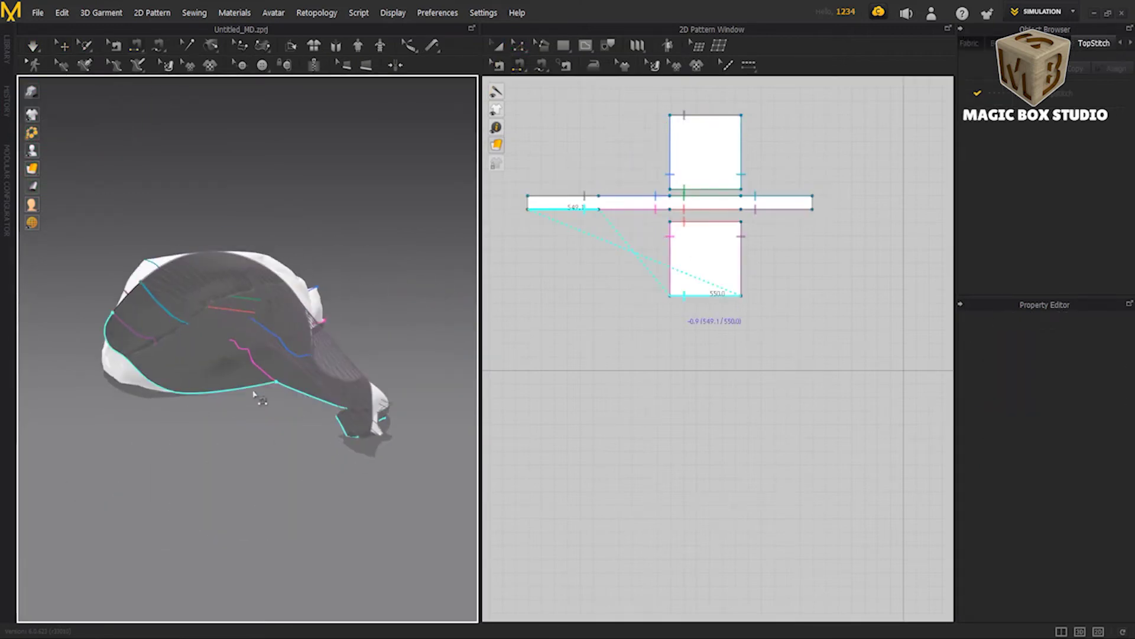
pyautogui.click(247, 390)
pyautogui.press('space')
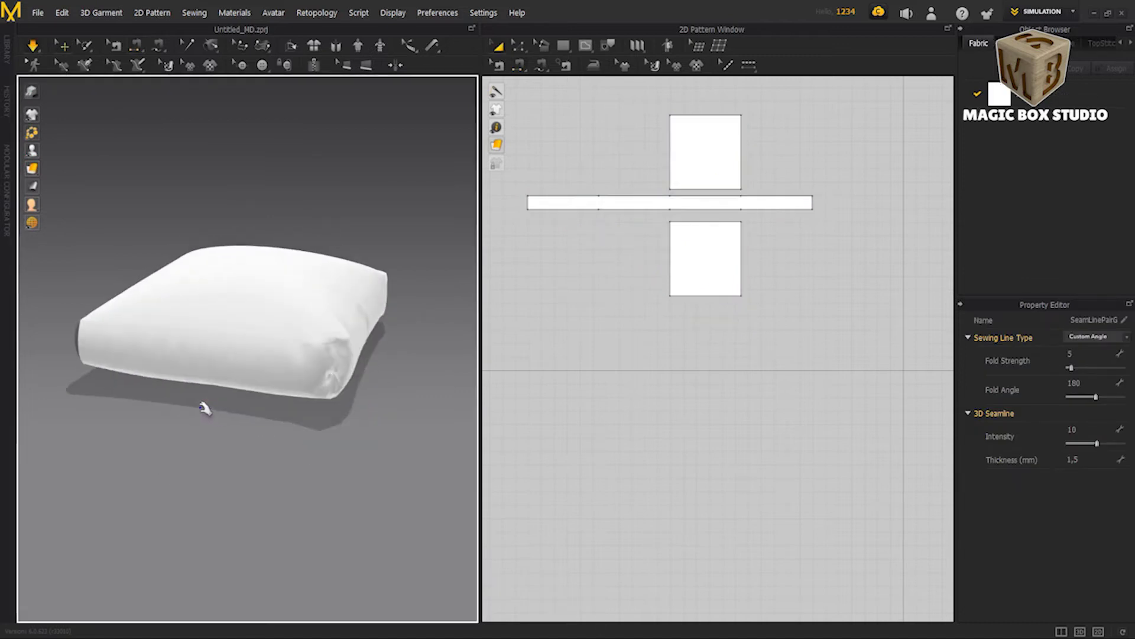
# Step: Select the bottom panel, top panel and side strip to inspect the cushion pieces
pyautogui.click(342, 386)
pyautogui.click(346, 348)
pyautogui.scroll(3, 345, 347)
pyautogui.scroll(3, 331, 352)
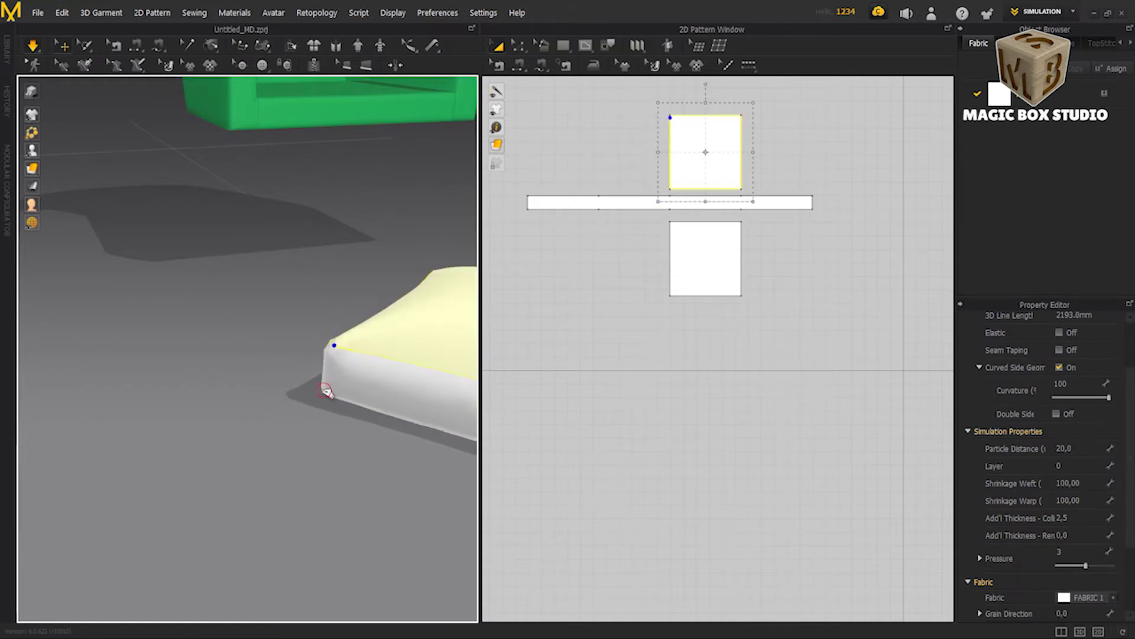
pyautogui.click(334, 354)
pyautogui.moveTo(347, 342)
pyautogui.mouseDown(button='right')
pyautogui.moveTo(255, 356)
pyautogui.moveTo(253, 329)
pyautogui.moveTo(294, 356)
pyautogui.mouseUp(button='right')
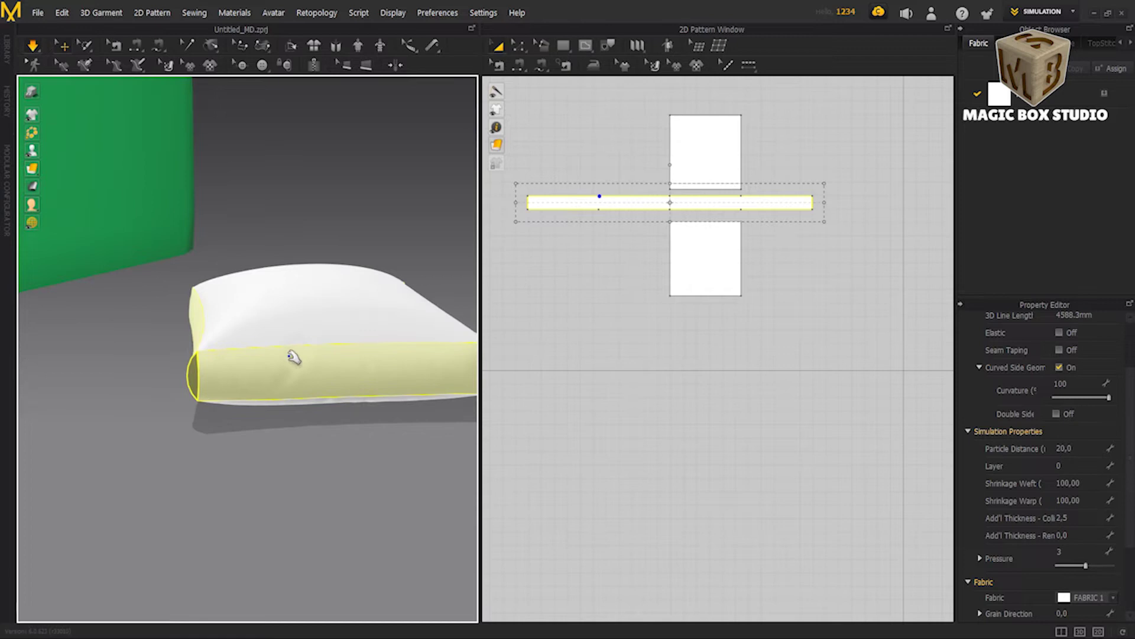
# Step: Inspect a seam's sewing properties, then simulate the cushion and orbit around it
pyautogui.click(490, 62)
pyautogui.click(194, 372)
pyautogui.press('space')
pyautogui.moveTo(299, 274)
pyautogui.mouseDown(button='right')
pyautogui.moveTo(223, 368)
pyautogui.moveTo(299, 392)
pyautogui.moveTo(231, 396)
pyautogui.moveTo(185, 433)
pyautogui.moveTo(233, 410)
pyautogui.moveTo(252, 457)
pyautogui.mouseUp(button='right')
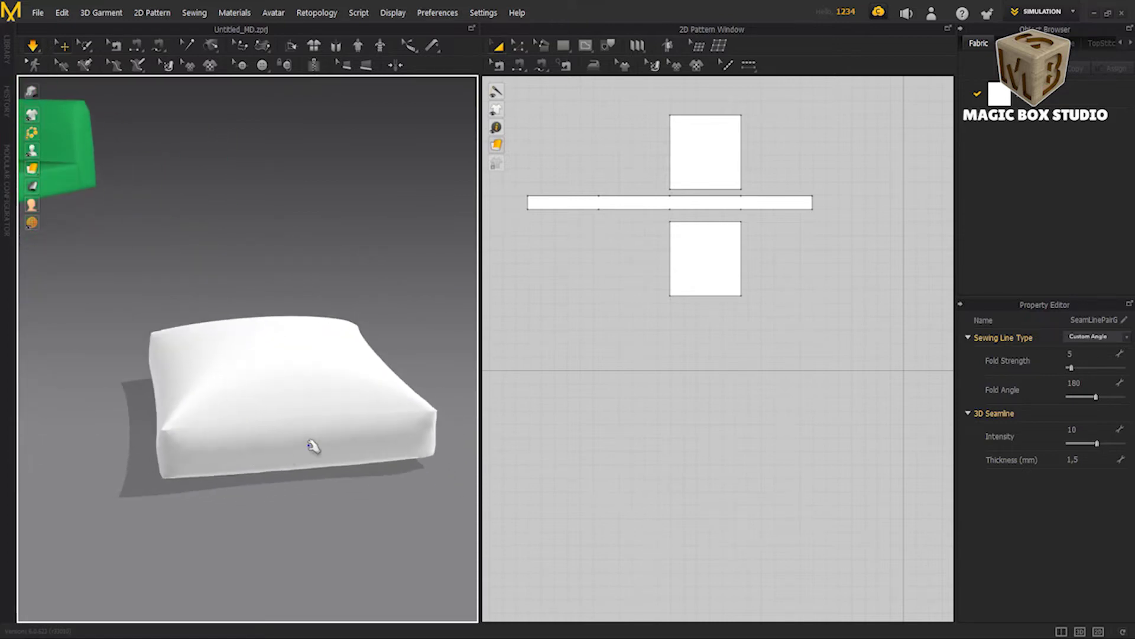
# Step: Set Shrinkage Weft and Warp to 103 on every pattern piece
pyautogui.hotkey('ctrl', 'a')
pyautogui.doubleClick(1063, 483)
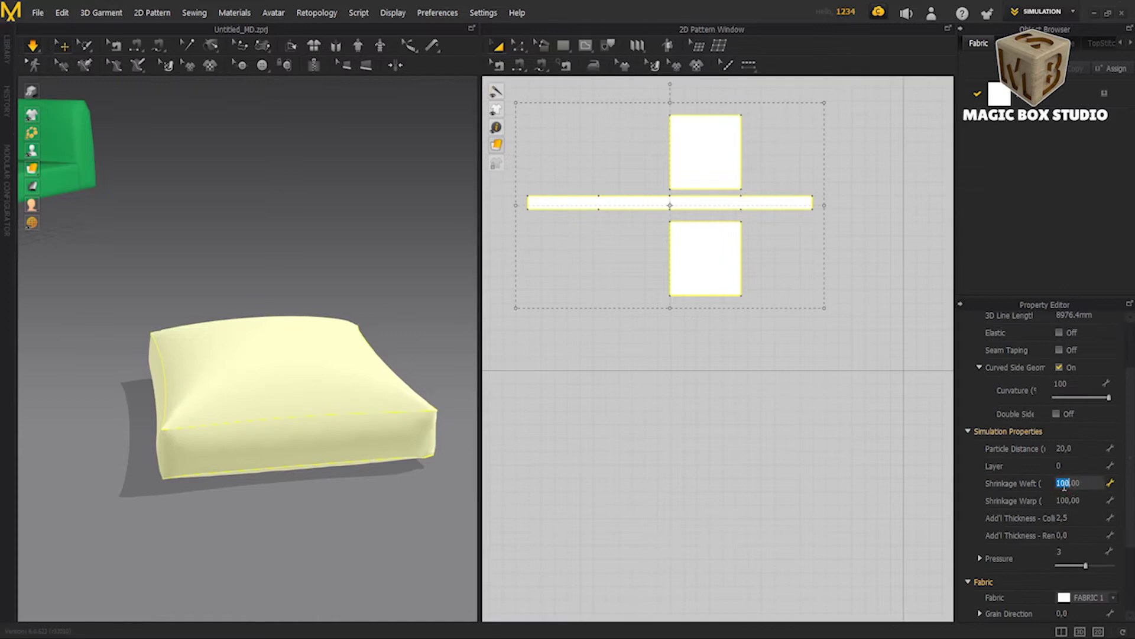
pyautogui.write('103')
pyautogui.press('Tab')
pyautogui.write('103')
pyautogui.press('Return')
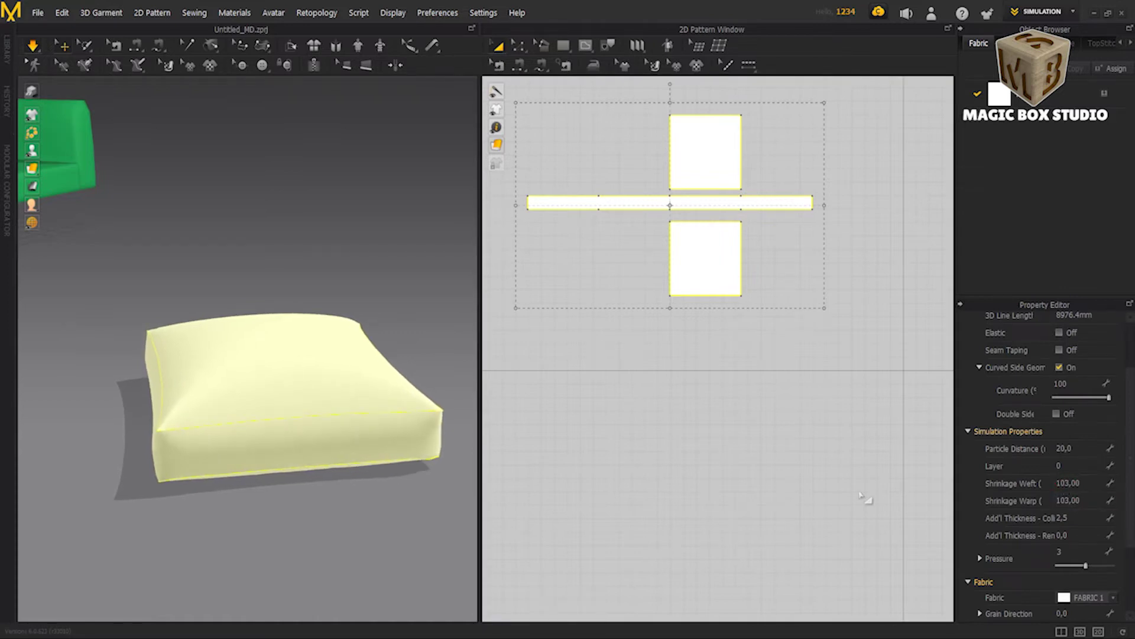
pyautogui.moveTo(370, 445); pyautogui.dragTo(257, 441, button='right')
# Step: Change all pieces' shrinkage to 105 weft and 105 warp
pyautogui.doubleClick(1067, 483)
pyautogui.write('105')
pyautogui.press('Return')
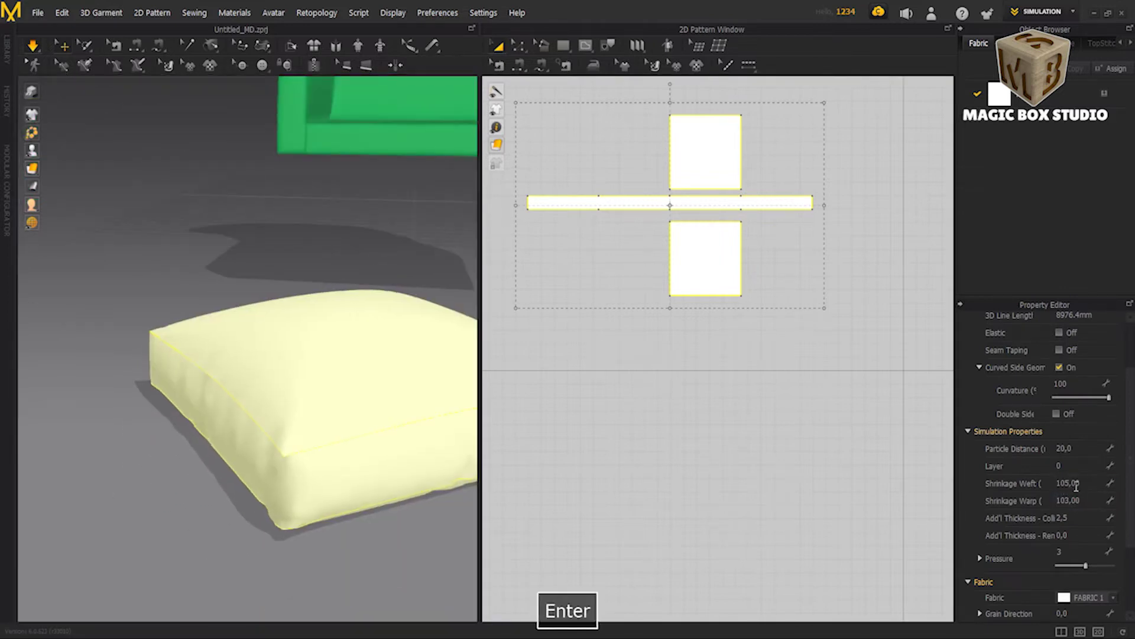
pyautogui.doubleClick(1075, 500)
pyautogui.write('105')
pyautogui.press('Return')
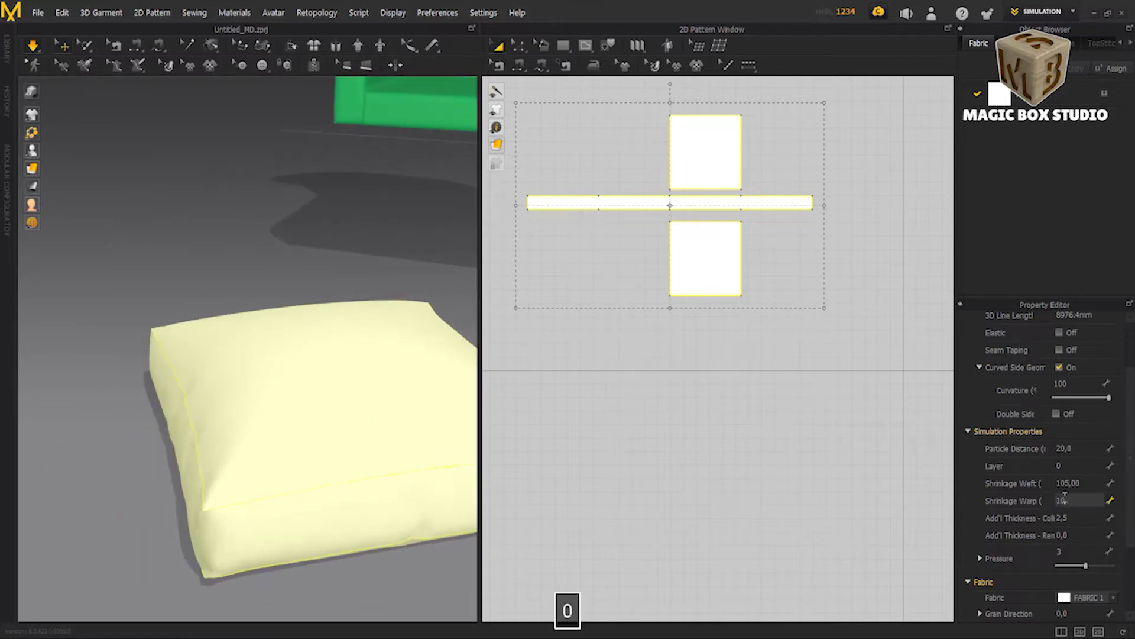
pyautogui.moveTo(414, 462)
pyautogui.mouseDown(button='right')
pyautogui.moveTo(287, 469)
pyautogui.moveTo(183, 510)
pyautogui.moveTo(236, 492)
pyautogui.moveTo(267, 500)
pyautogui.mouseUp(button='right')
# Step: Reset all pieces' Shrinkage Weft and Warp back to 100
pyautogui.click(1070, 482)
pyautogui.write('100')
pyautogui.press('Return')
pyautogui.write('100')
pyautogui.press('Return')
# Step: Give the top and bottom panels 102 weft and warp shrinkage
pyautogui.click(688, 142)
pyautogui.keyDown('shift'); pyautogui.click(702, 243); pyautogui.keyUp('shift')
pyautogui.click(1068, 482)
pyautogui.write('102')
pyautogui.press('Tab')
pyautogui.write('102')
pyautogui.press('Return')
pyautogui.moveTo(248, 509)
pyautogui.mouseDown(button='right')
pyautogui.moveTo(201, 469)
pyautogui.moveTo(373, 484)
pyautogui.mouseUp(button='right')
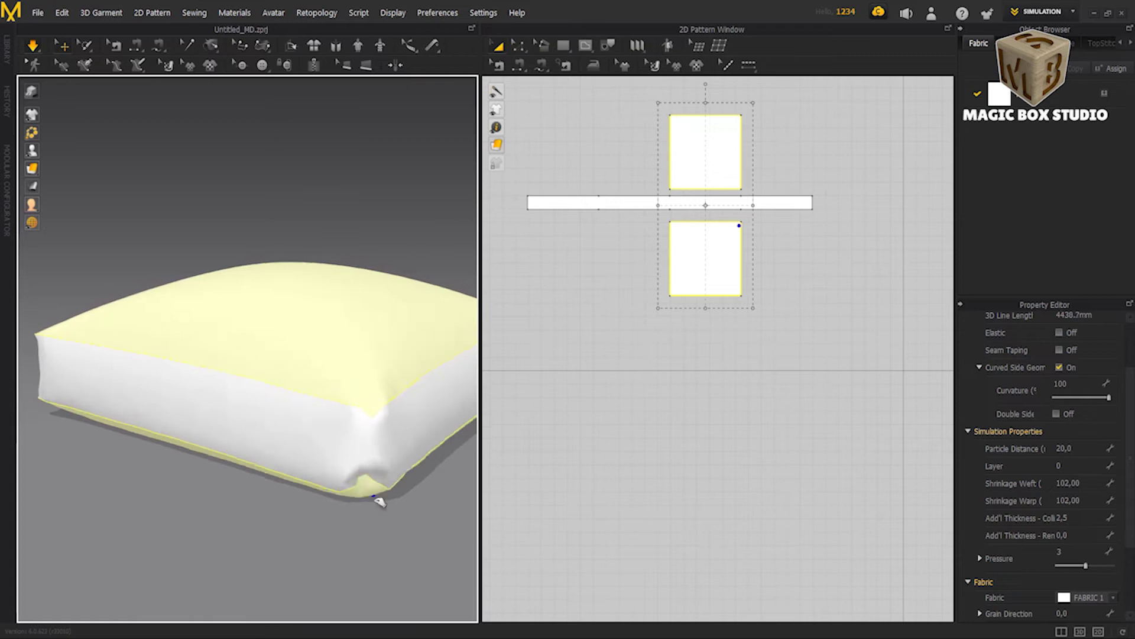
pyautogui.scroll(5, 384, 378)
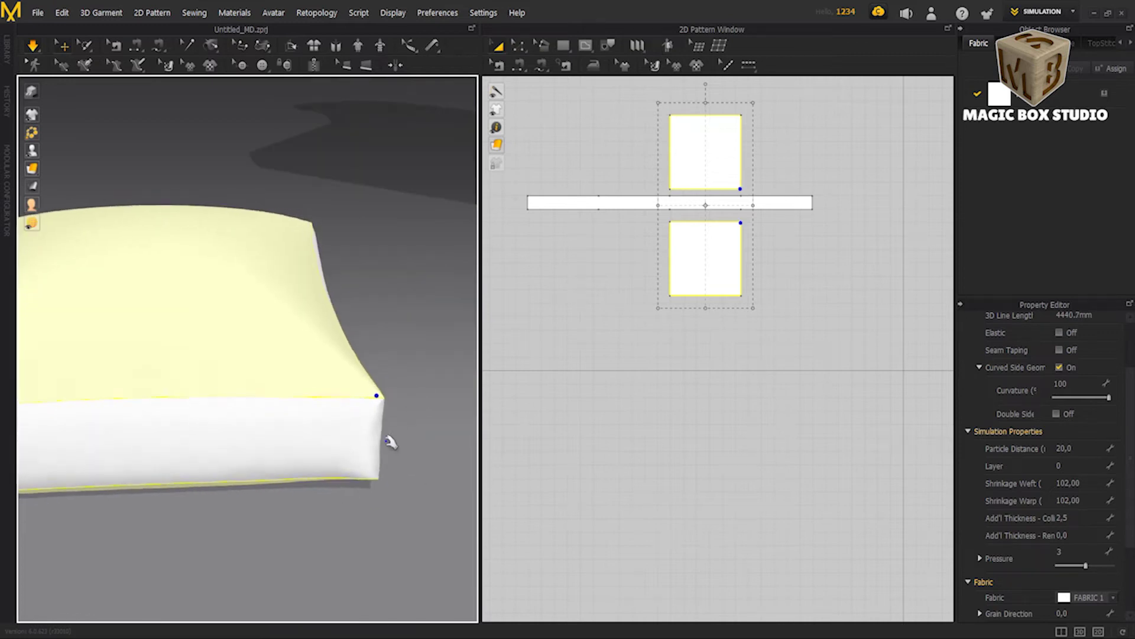
pyautogui.scroll(-3, 394, 429)
pyautogui.moveTo(297, 477)
pyautogui.mouseDown(button='right')
pyautogui.moveTo(393, 406)
pyautogui.moveTo(363, 375)
pyautogui.moveTo(324, 383)
pyautogui.mouseUp(button='right')
# Step: Try 110 weft and warp shrinkage on the top and bottom panels
pyautogui.click(358, 438)
pyautogui.scroll(-3, 358, 438)
pyautogui.keyDown('shift'); pyautogui.click(677, 263); pyautogui.keyUp('shift')
pyautogui.doubleClick(1067, 483)
pyautogui.write('110')
pyautogui.press('Return')
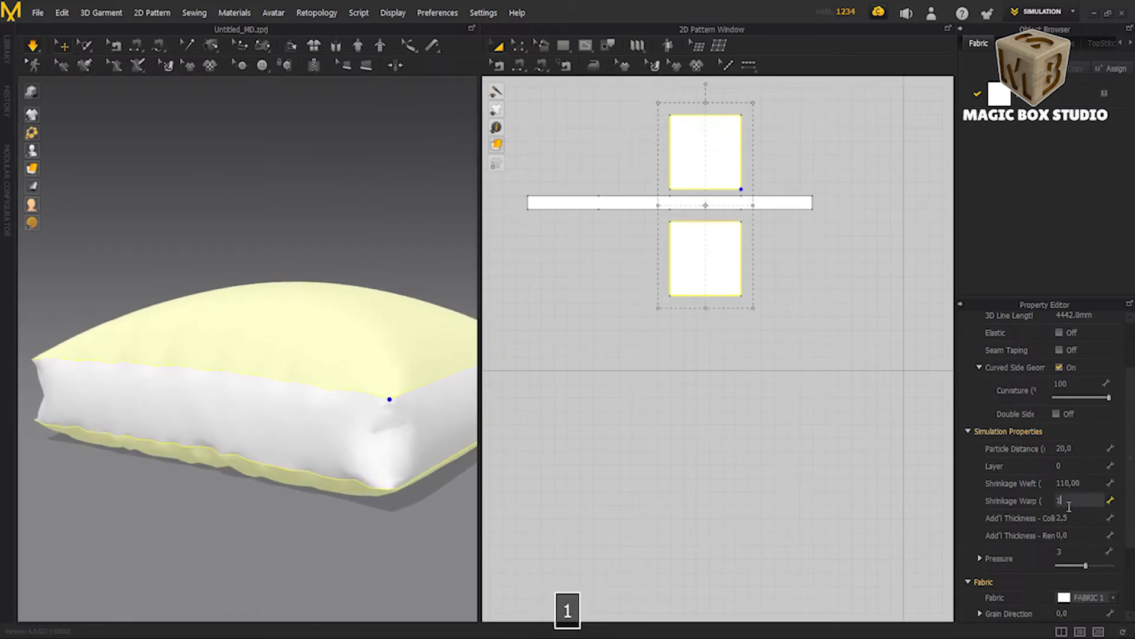
pyautogui.write('10')
pyautogui.press('Return')
# Step: Set the top and bottom panels to 105 weft and 100 warp shrinkage
pyautogui.click(393, 374)
pyautogui.click(394, 393)
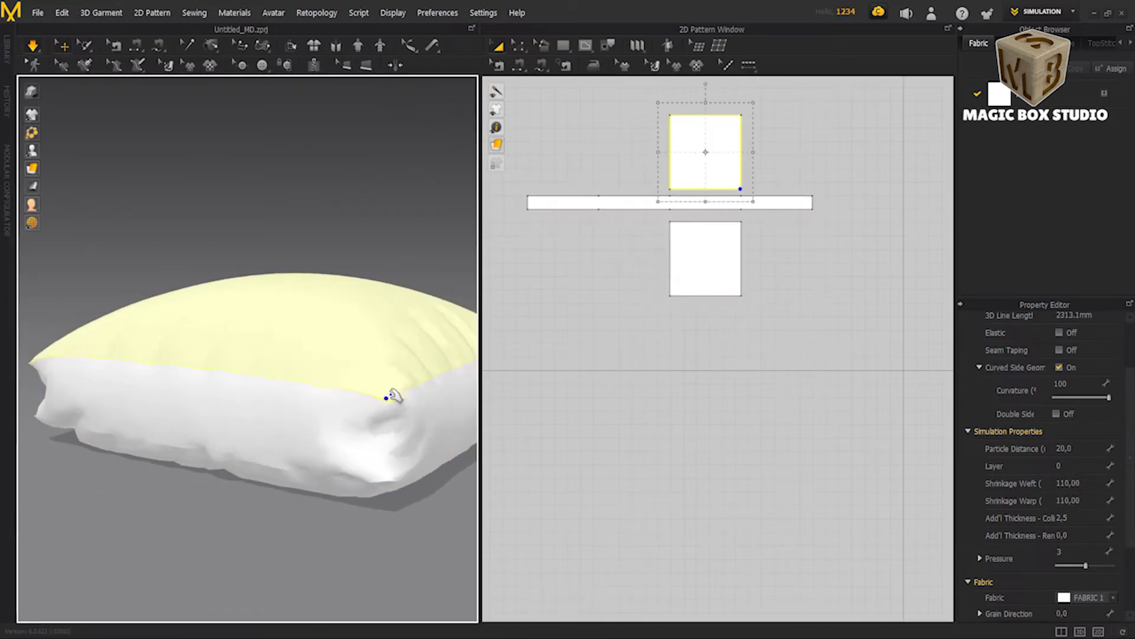
pyautogui.moveTo(357, 393)
pyautogui.mouseDown(button='right')
pyautogui.moveTo(168, 388)
pyautogui.moveTo(207, 373)
pyautogui.moveTo(317, 373)
pyautogui.moveTo(288, 467)
pyautogui.moveTo(203, 482)
pyautogui.moveTo(170, 425)
pyautogui.moveTo(273, 406)
pyautogui.moveTo(228, 380)
pyautogui.moveTo(248, 355)
pyautogui.mouseUp(button='right')
pyautogui.keyDown('shift'); pyautogui.click(727, 268); pyautogui.keyUp('shift')
pyautogui.click(1067, 483)
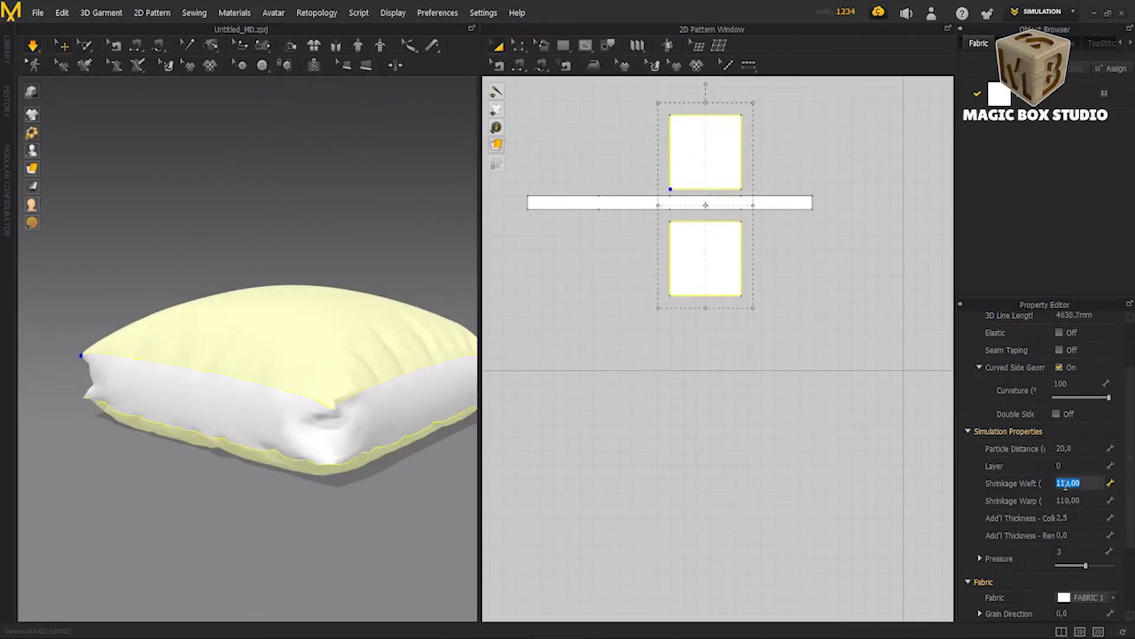
pyautogui.write('105')
pyautogui.press('Return')
pyautogui.click(1068, 500)
pyautogui.write('100')
pyautogui.press('Return')
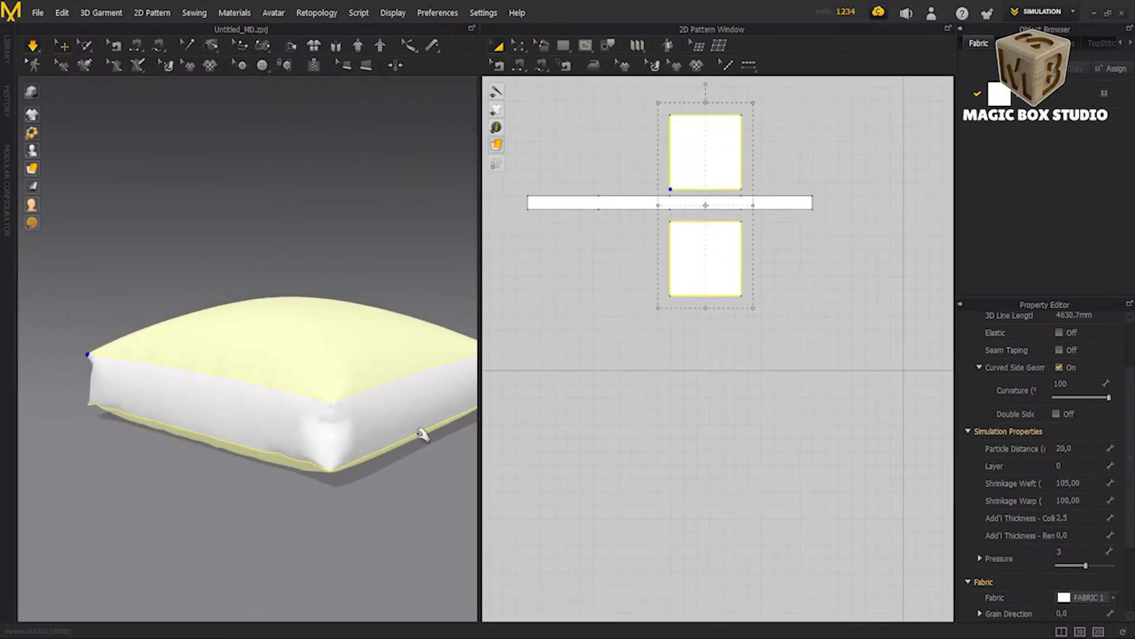
# Step: Raise the panels' warp shrinkage to 105 and confirm the strip remains at 100
pyautogui.moveTo(421, 434); pyautogui.dragTo(378, 355, button='right')
pyautogui.click(1070, 500)
pyautogui.write('105')
pyautogui.press('Return')
pyautogui.click(378, 438)
pyautogui.moveTo(90, 374)
pyautogui.mouseDown(button='right')
pyautogui.moveTo(158, 314)
pyautogui.moveTo(233, 405)
pyautogui.moveTo(223, 439)
pyautogui.moveTo(298, 439)
pyautogui.mouseUp(button='right')
pyautogui.press('space')
pyautogui.click(535, 133)
# Step: Raise all cushion pieces onto the green chair's seat and simulate them settling
pyautogui.hotkey('ctrl', 'a')
pyautogui.press('5')
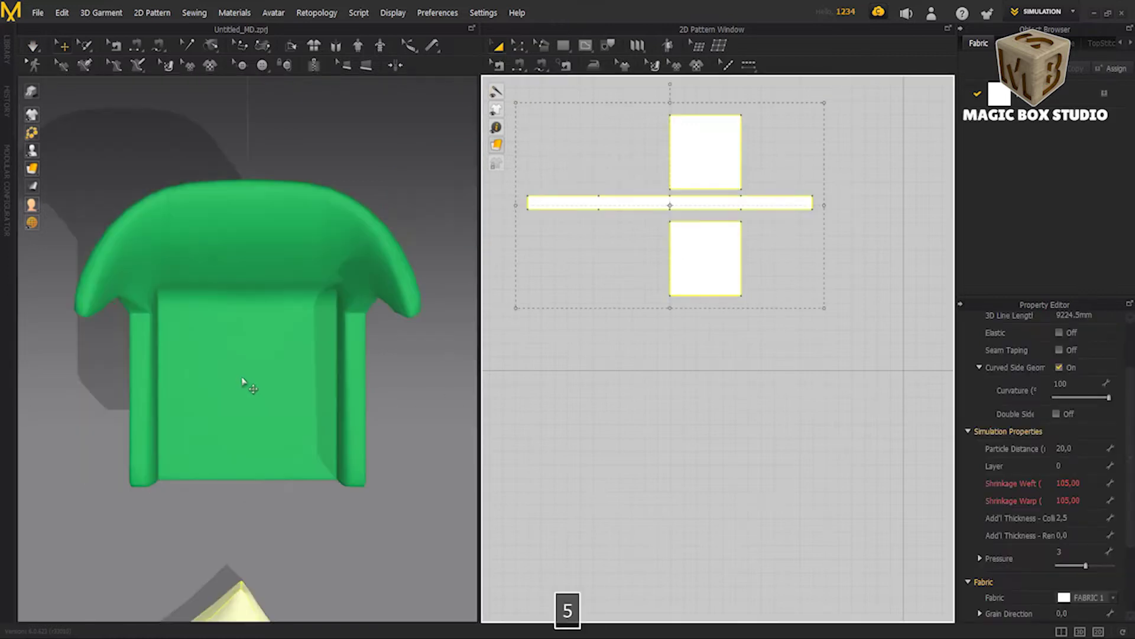
pyautogui.press('2')
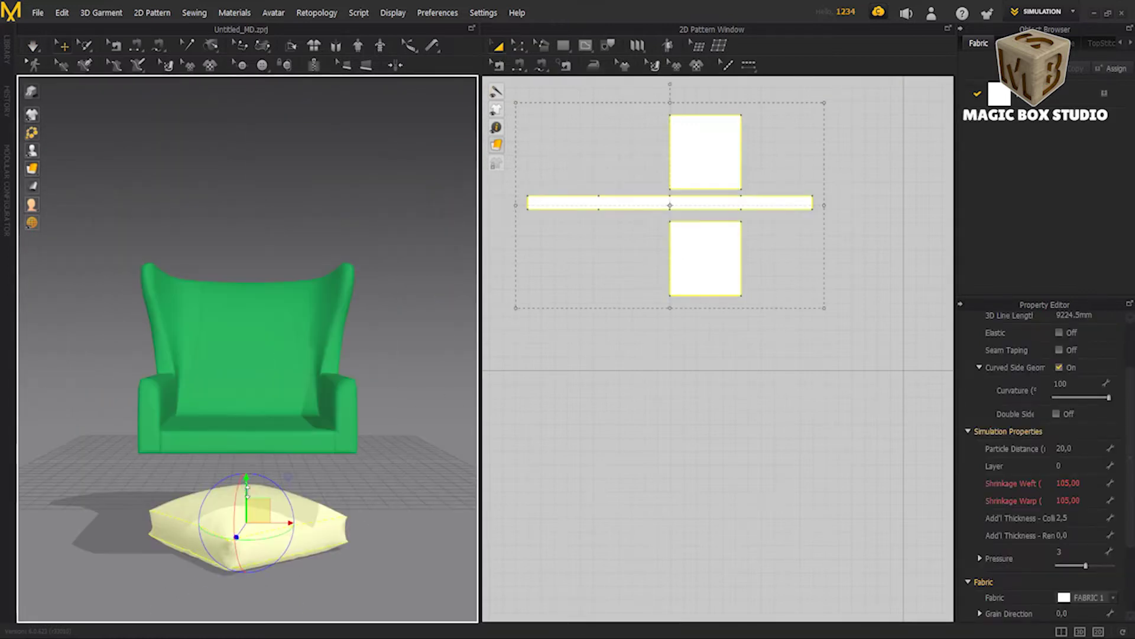
pyautogui.moveTo(246, 486); pyautogui.dragTo(263, 331)
pyautogui.press('5')
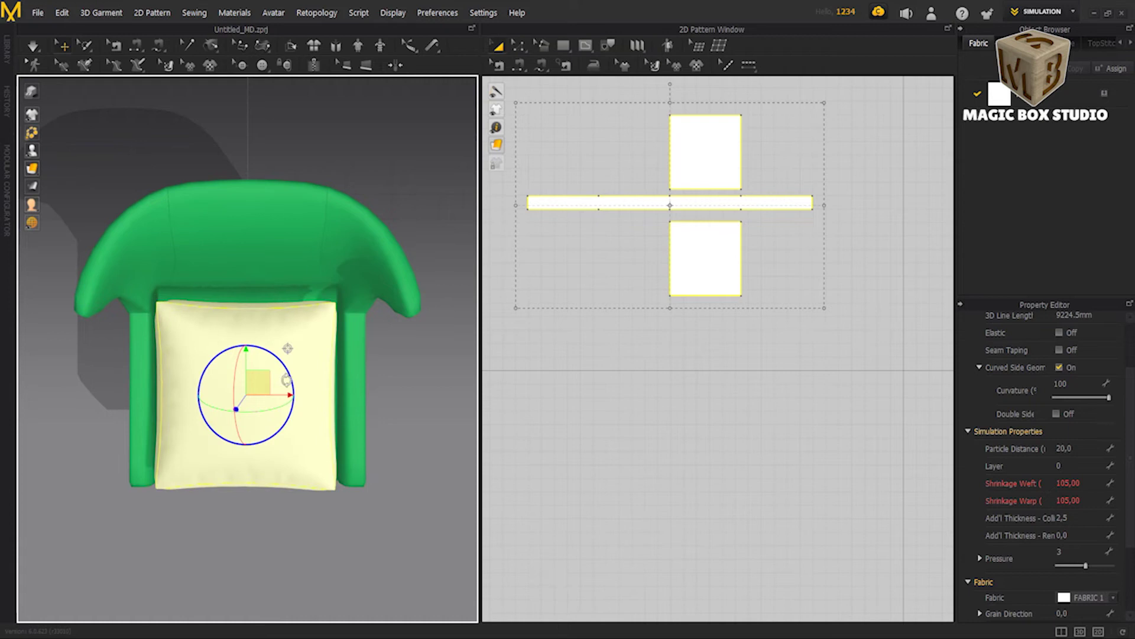
pyautogui.moveTo(288, 332); pyautogui.dragTo(331, 490, button='right')
pyautogui.press('space')
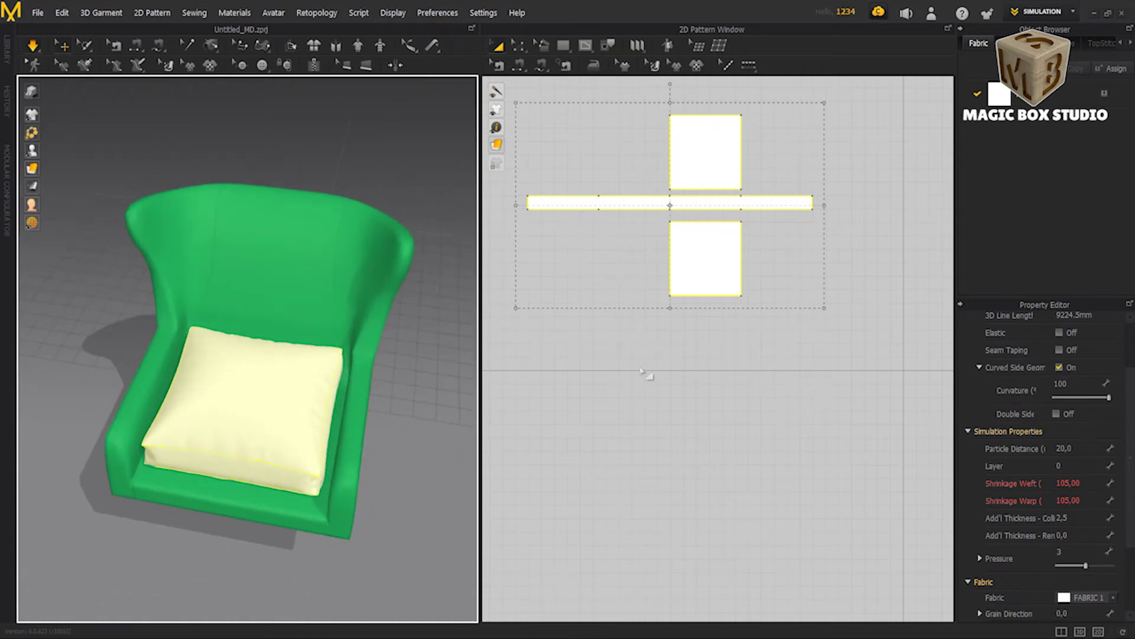
pyautogui.moveTo(379, 437); pyautogui.dragTo(320, 407, button='right')
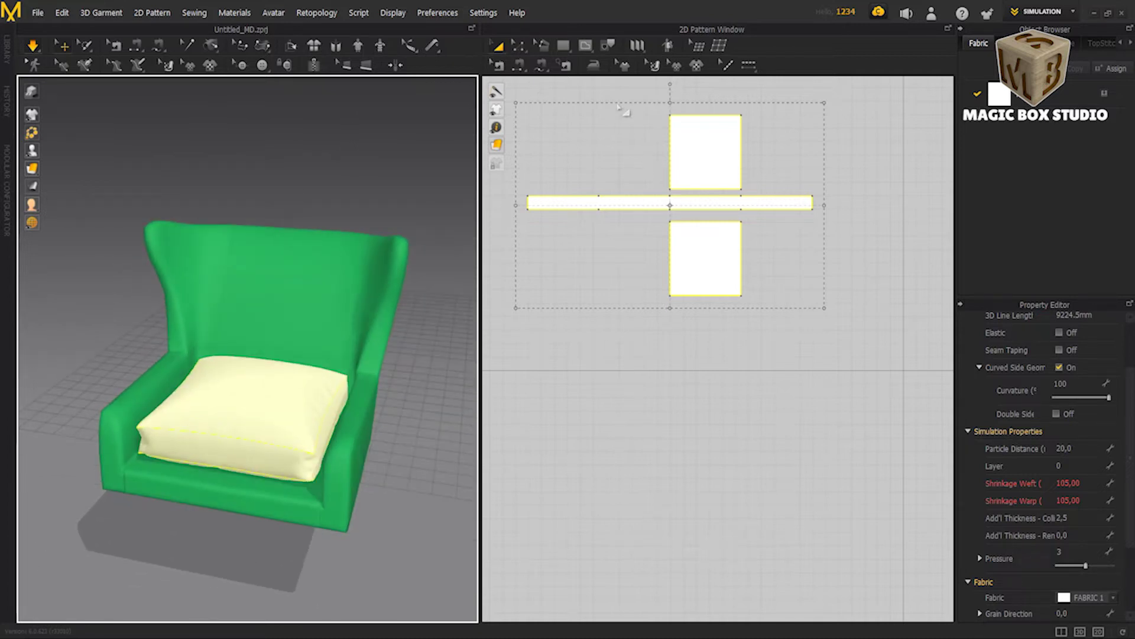
pyautogui.press('z')
pyautogui.press('space')
# Step: Shift the top and bottom panels' left edges slightly outward
pyautogui.moveTo(659, 114); pyautogui.dragTo(680, 319)
pyautogui.moveTo(679, 251); pyautogui.dragTo(672, 253)
pyautogui.hotkey('ctrl', 'z')
pyautogui.scroll(3, 673, 260)
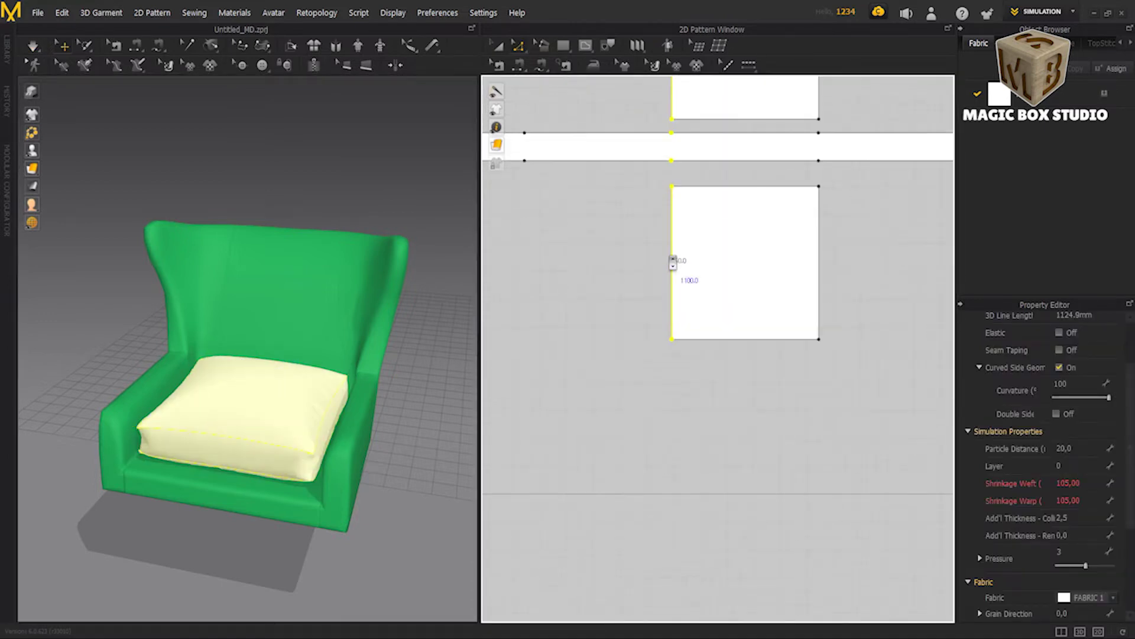
pyautogui.moveTo(673, 263); pyautogui.dragTo(674, 316, button='middle')
pyautogui.moveTo(674, 317); pyautogui.dragTo(668, 325)
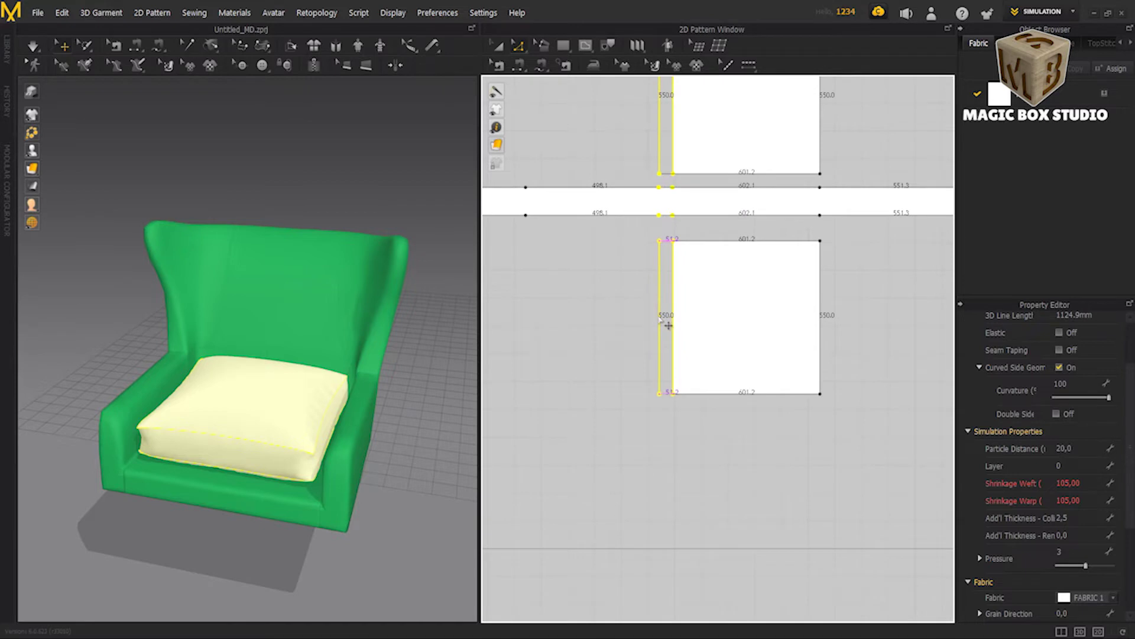
pyautogui.moveTo(555, 266); pyautogui.dragTo(665, 318, button='middle')
pyautogui.moveTo(644, 301); pyautogui.dragTo(641, 300)
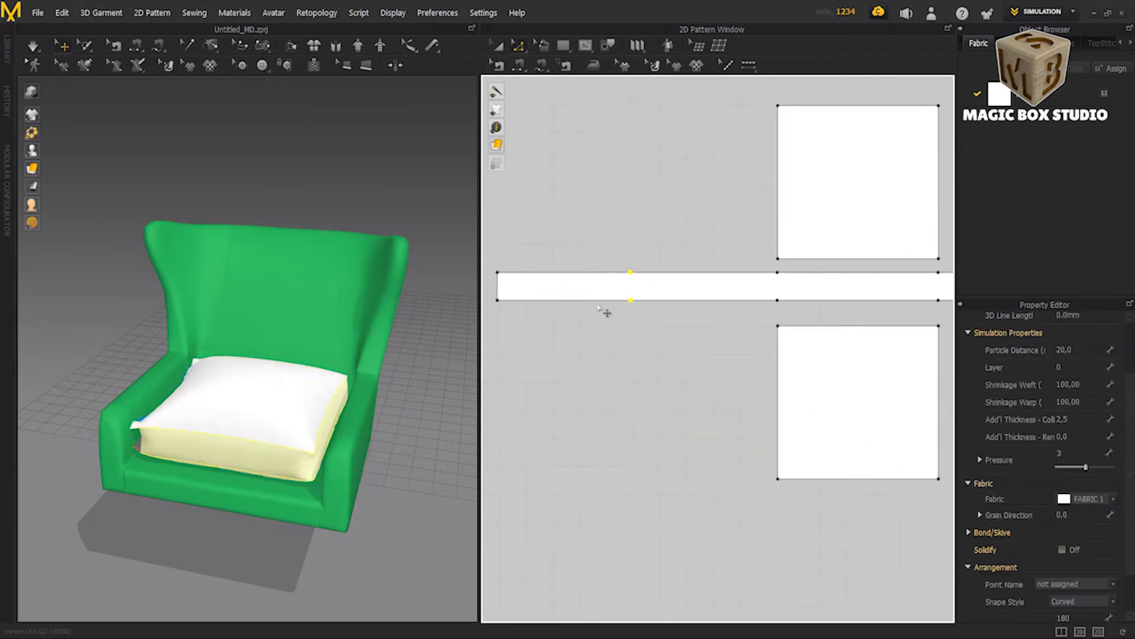
# Step: Extend the side strip's left edge outward and re-simulate the cushion on the chair
pyautogui.moveTo(497, 298); pyautogui.dragTo(619, 318, button='middle')
pyautogui.click(619, 311)
pyautogui.hotkey('ctrl', 'z')
pyautogui.moveTo(621, 325); pyautogui.dragTo(625, 319)
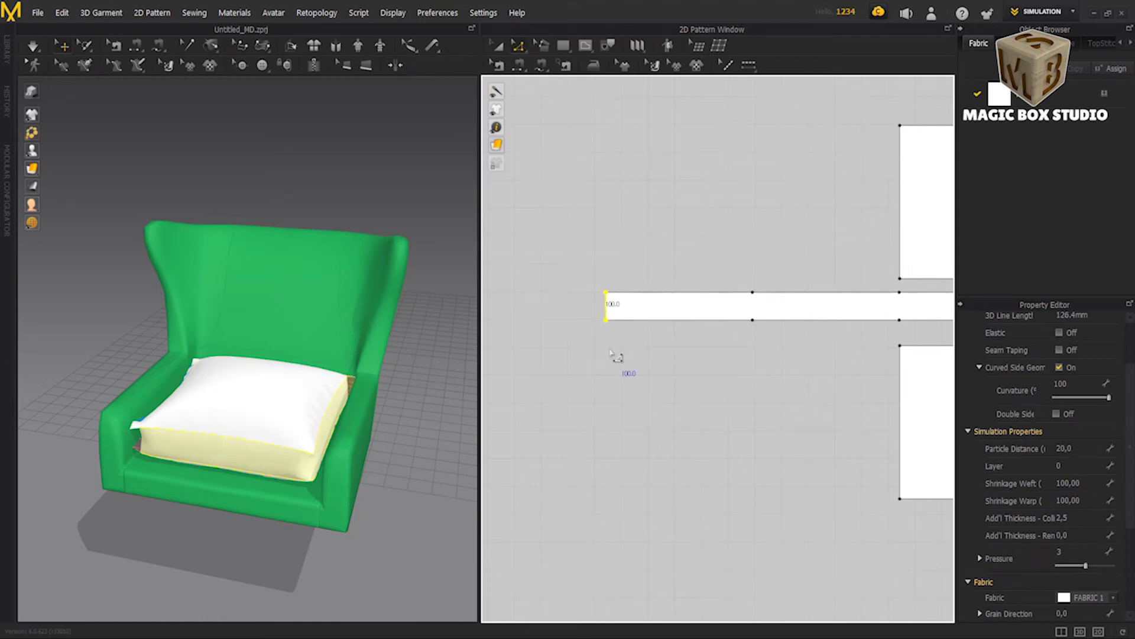
pyautogui.scroll(-2, 615, 355)
pyautogui.press('space')
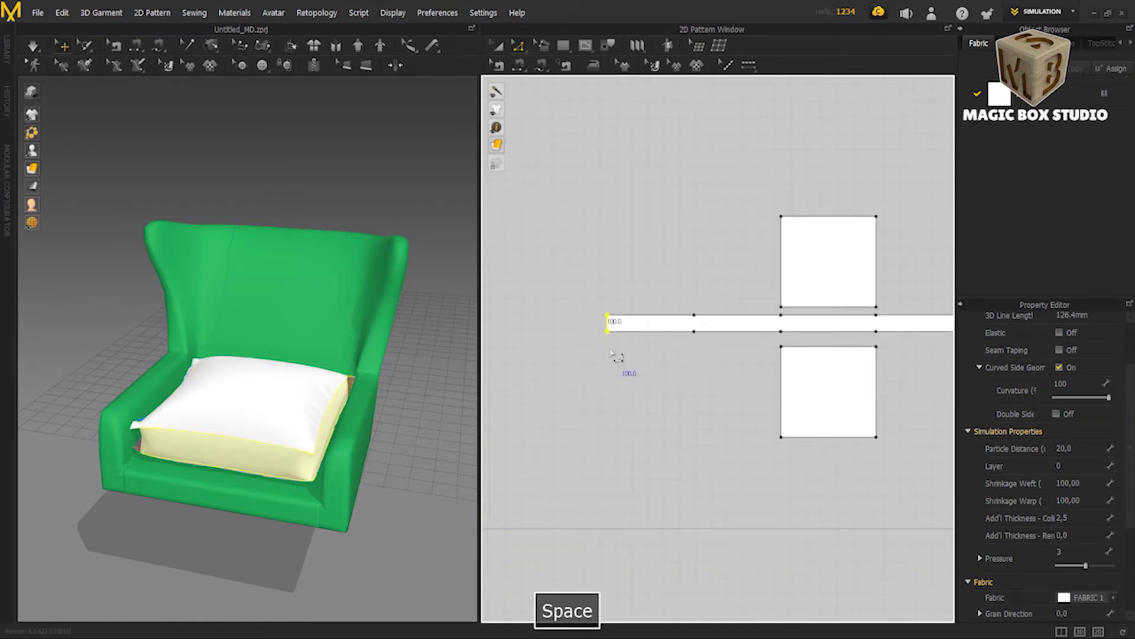
pyautogui.click(325, 443)
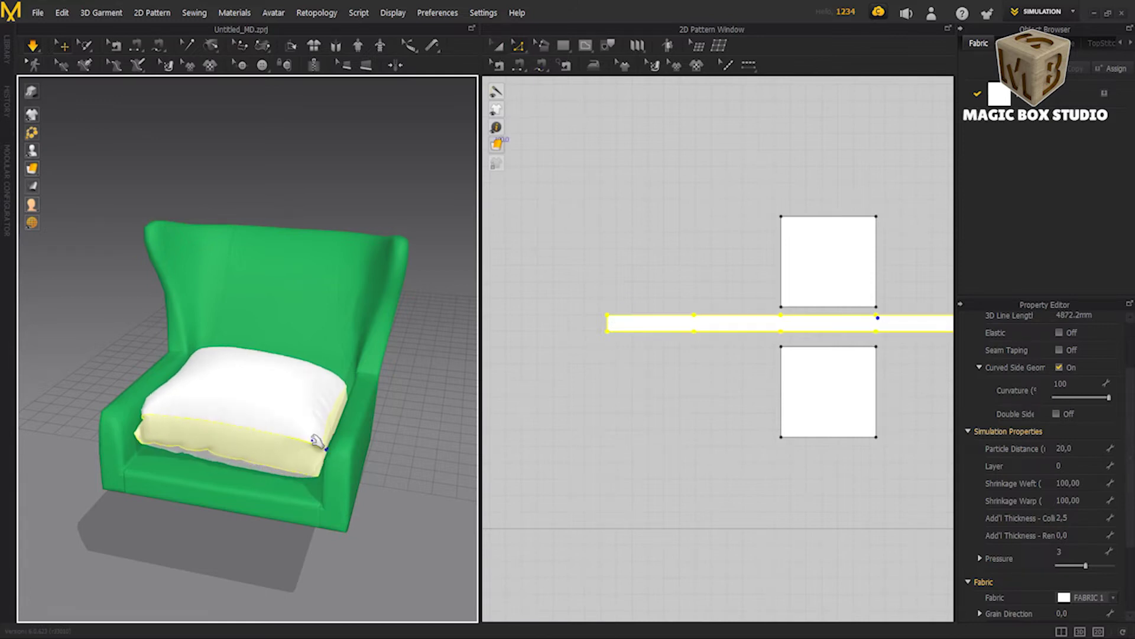
# Step: Orbit around the seated cushion, selecting its top panel and side strip to inspect the fit
pyautogui.moveTo(178, 458); pyautogui.dragTo(308, 414, button='right')
pyautogui.click(316, 412)
pyautogui.click(142, 441)
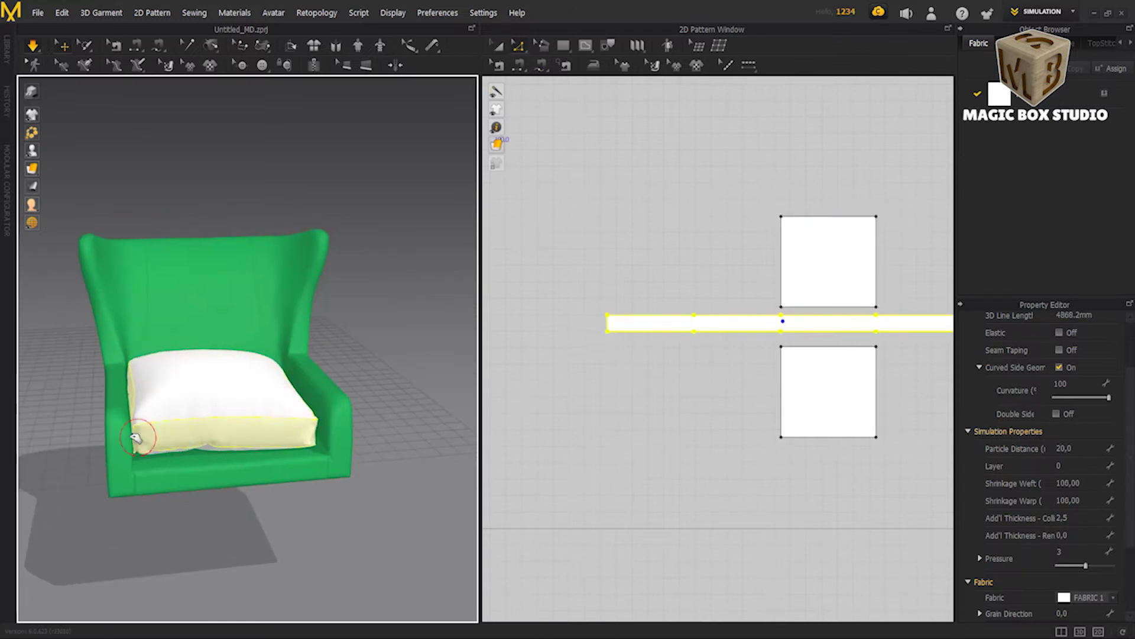
pyautogui.scroll(5, 185, 445)
pyautogui.click(260, 462)
# Step: Orbit closer to the cushion's side and re-select the top panel and side strip
pyautogui.moveTo(279, 413)
pyautogui.mouseDown(button='right')
pyautogui.moveTo(260, 463)
pyautogui.moveTo(261, 449)
pyautogui.mouseUp(button='right')
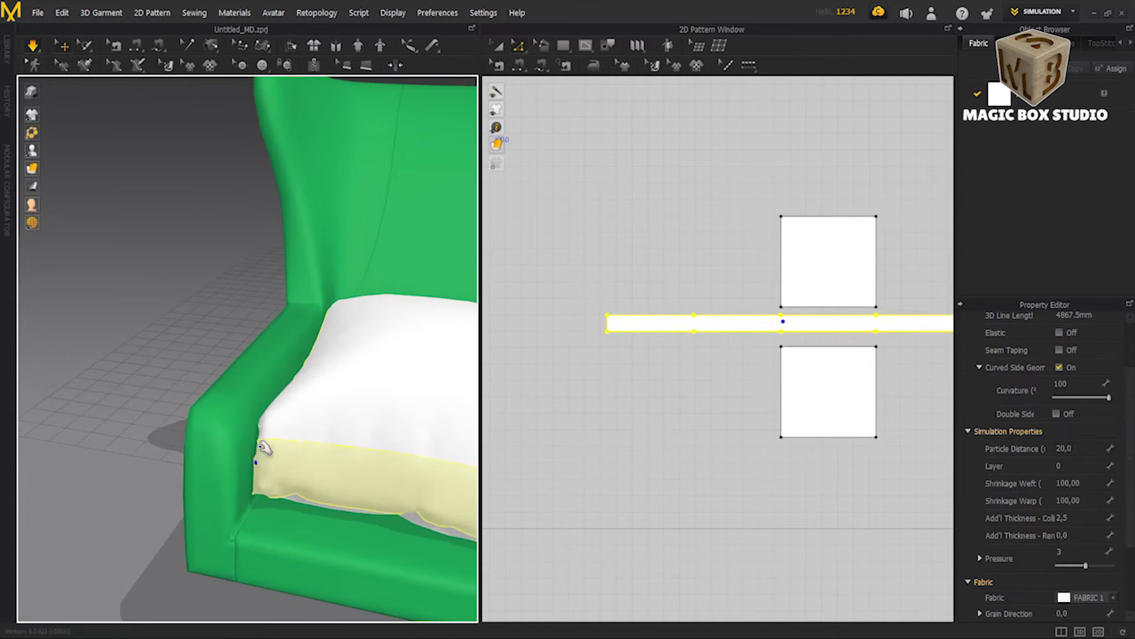
pyautogui.click(260, 434)
pyautogui.click(260, 440)
pyautogui.moveTo(261, 440)
pyautogui.mouseDown(button='right')
pyautogui.moveTo(353, 398)
pyautogui.moveTo(289, 414)
pyautogui.moveTo(295, 362)
pyautogui.moveTo(320, 342)
pyautogui.moveTo(411, 423)
pyautogui.moveTo(345, 401)
pyautogui.mouseUp(button='right')
pyautogui.click(352, 398)
pyautogui.scroll(3, 289, 414)
pyautogui.click(293, 355)
pyautogui.click(411, 422)
# Step: Stop the simulation and, from top view, nudge the cushion sideways along X onto the seat's centre
pyautogui.press('space')
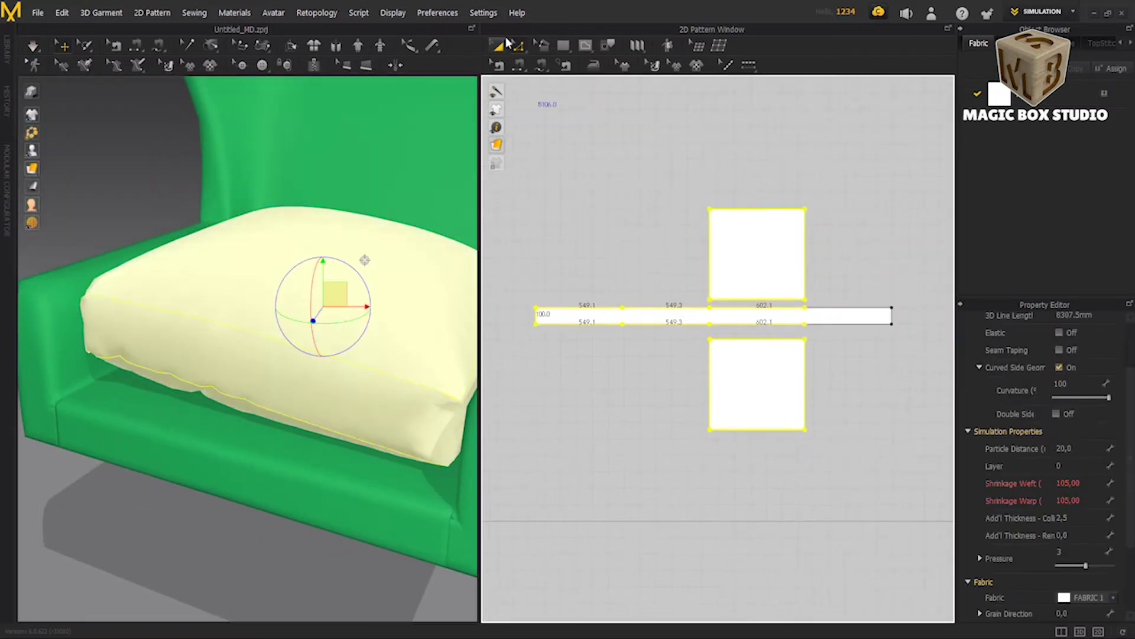
pyautogui.press('space')
pyautogui.press('5')
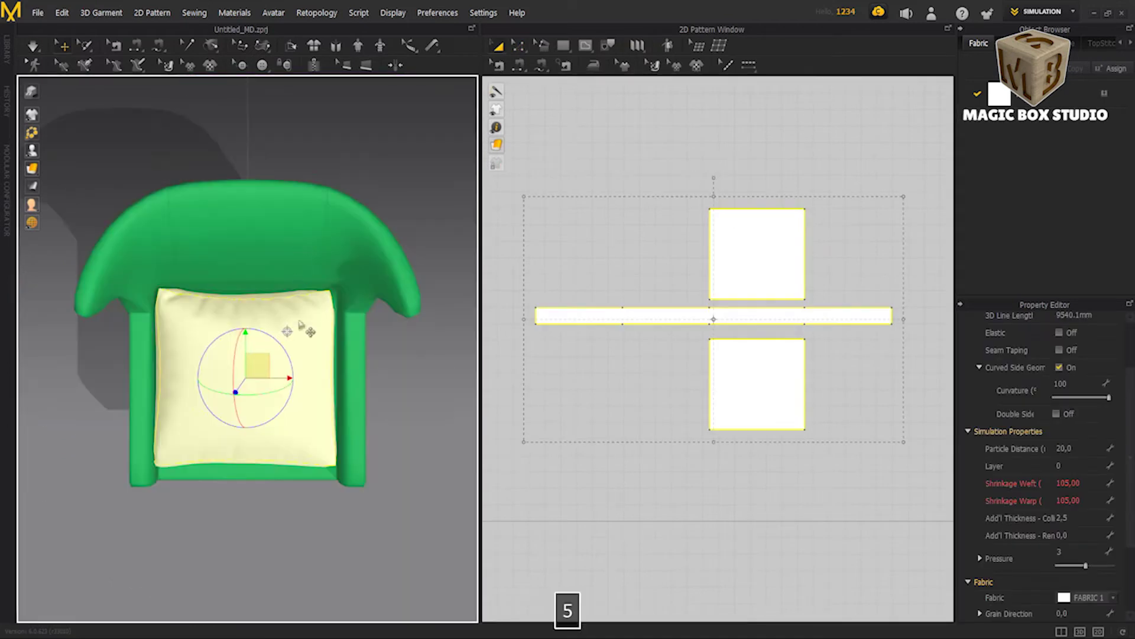
pyautogui.moveTo(276, 375); pyautogui.dragTo(280, 375)
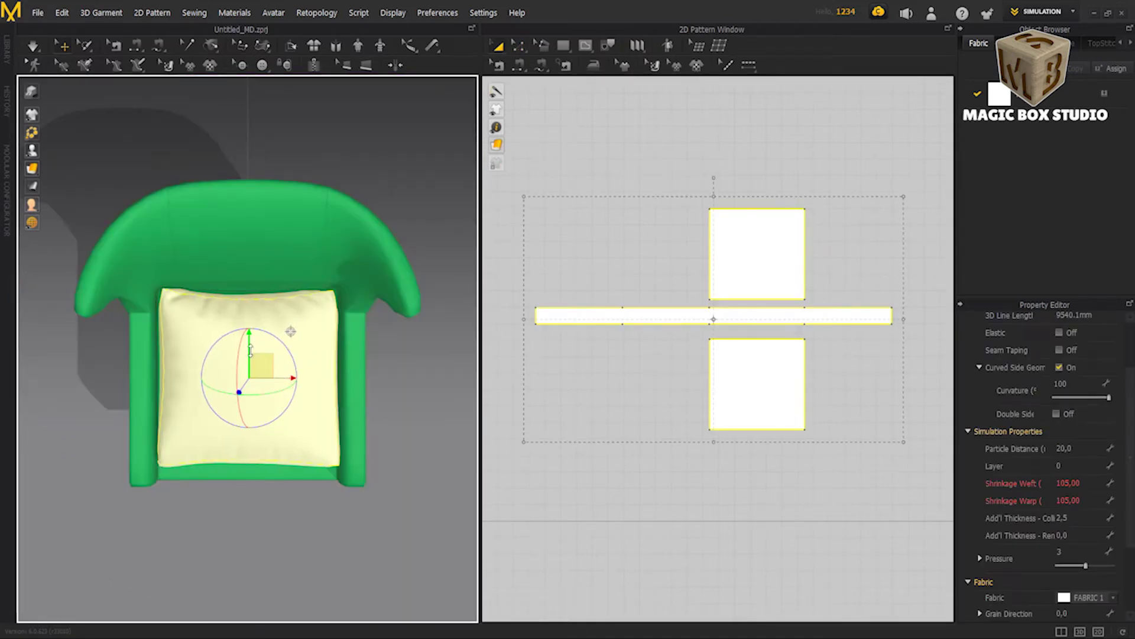
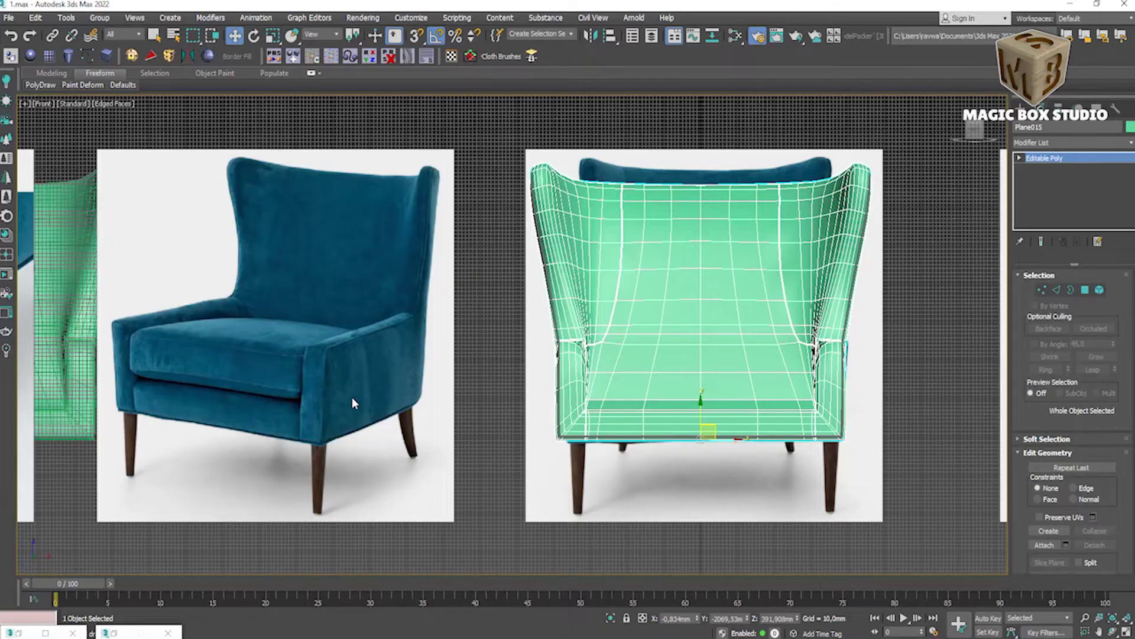
# Step: Create a new Plane primitive and rotate it to lie flat
pyautogui.click(1022, 121)
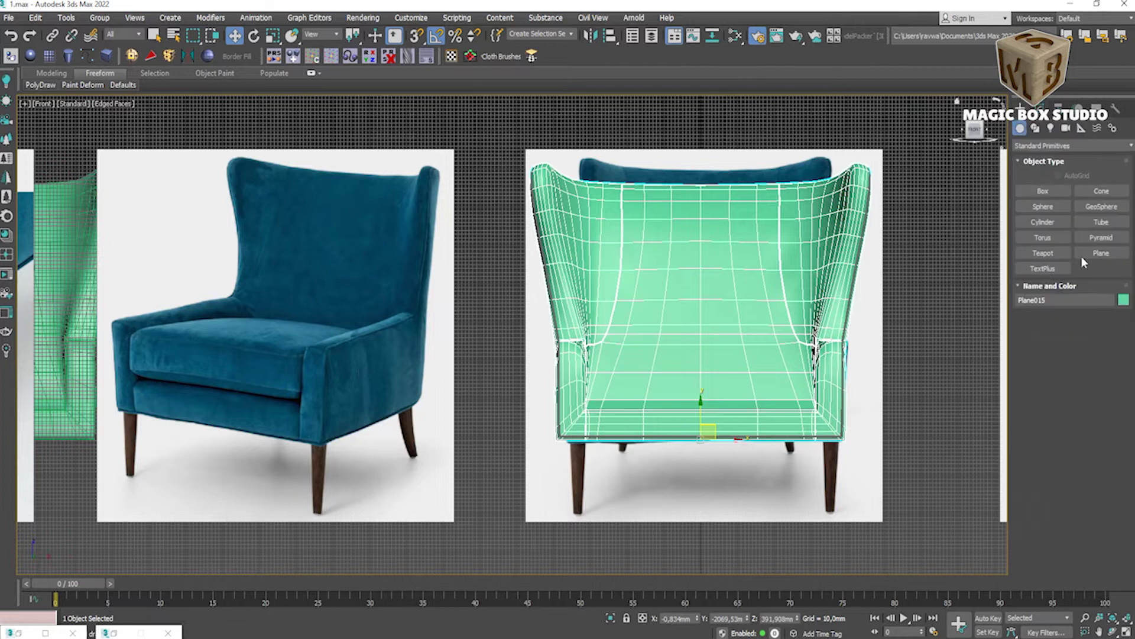
pyautogui.click(1101, 253)
pyautogui.moveTo(631, 534); pyautogui.dragTo(807, 573)
pyautogui.rightClick(754, 538)
pyautogui.moveTo(754, 539); pyautogui.dragTo(718, 484, button='middle')
pyautogui.press('e')
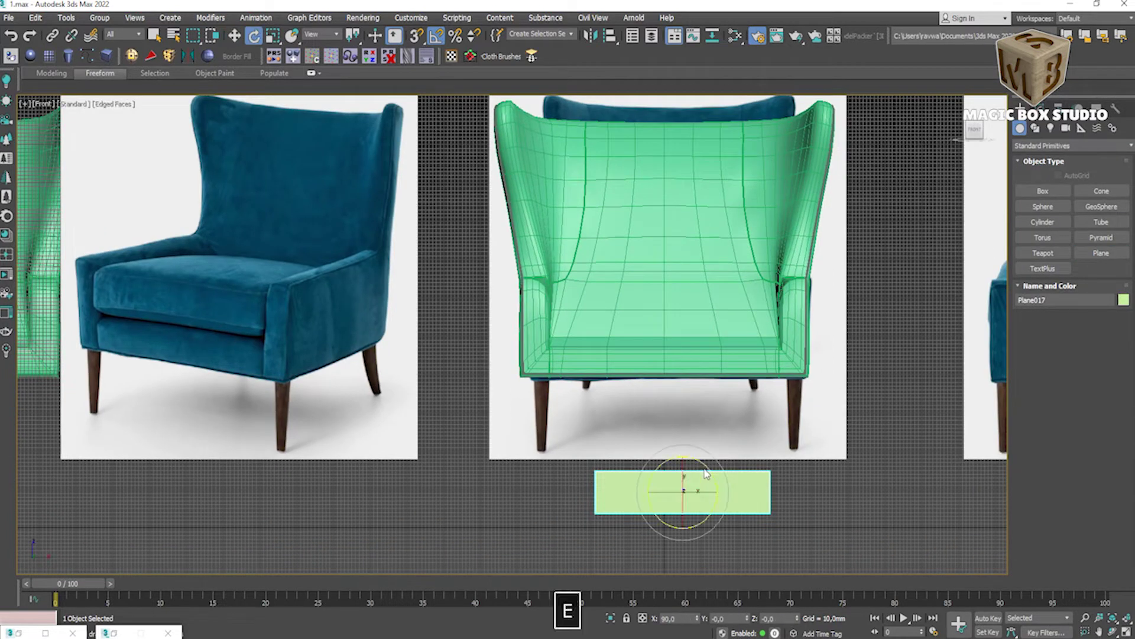
pyautogui.moveTo(689, 470); pyautogui.dragTo(689, 509)
# Step: Raise the plane to seat height, centre it over the seat in Top view, and stretch its width and length
pyautogui.press('w')
pyautogui.moveTo(687, 451); pyautogui.dragTo(686, 251)
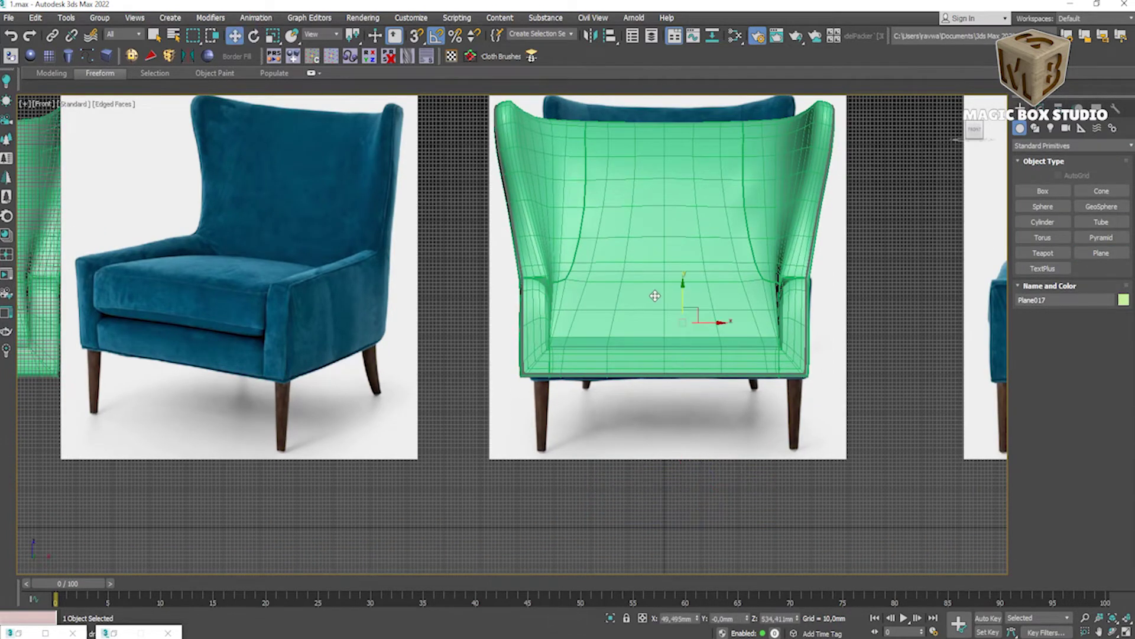
pyautogui.press('t')
pyautogui.press('z')
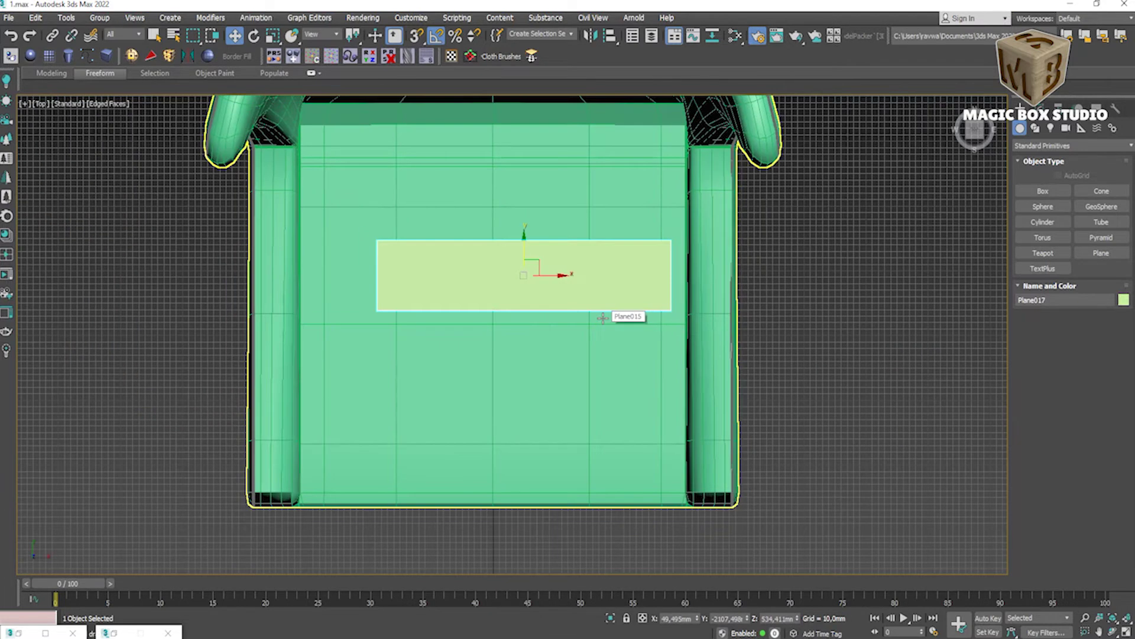
pyautogui.moveTo(537, 267); pyautogui.dragTo(506, 311)
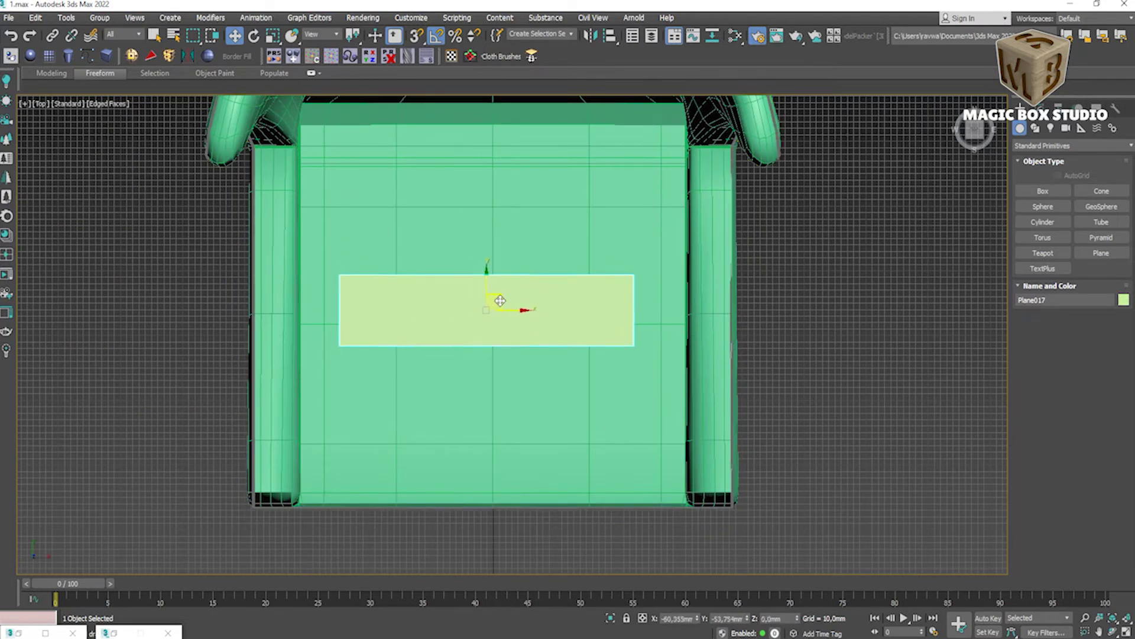
pyautogui.click(1039, 108)
pyautogui.moveTo(1109, 304); pyautogui.dragTo(1110, 290)
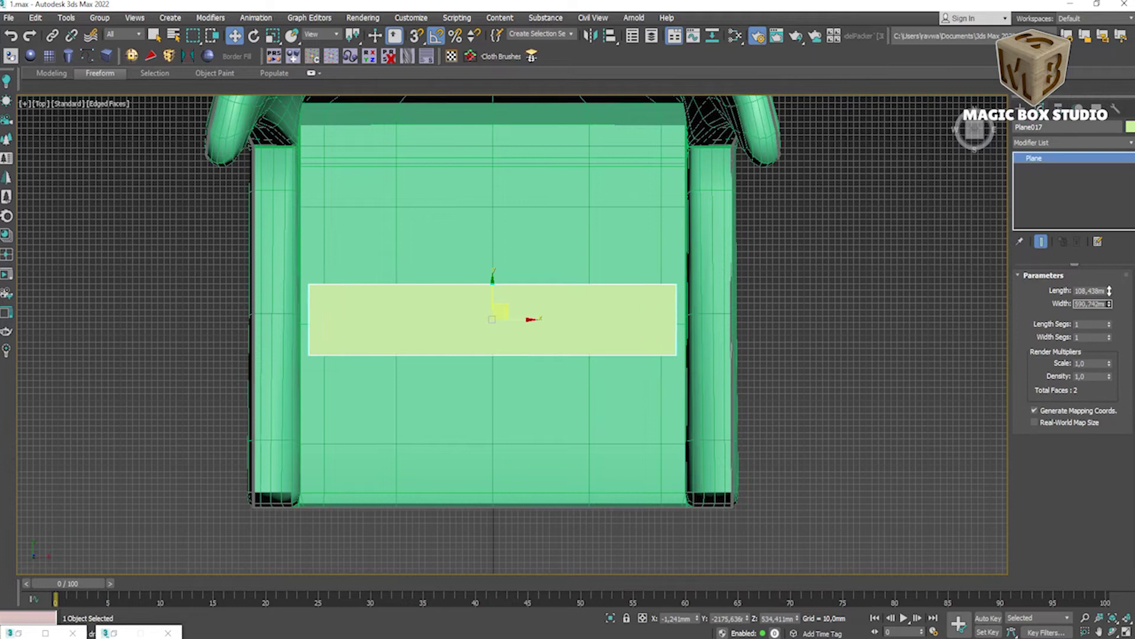
pyautogui.moveTo(1109, 290); pyautogui.dragTo(1118, 6)
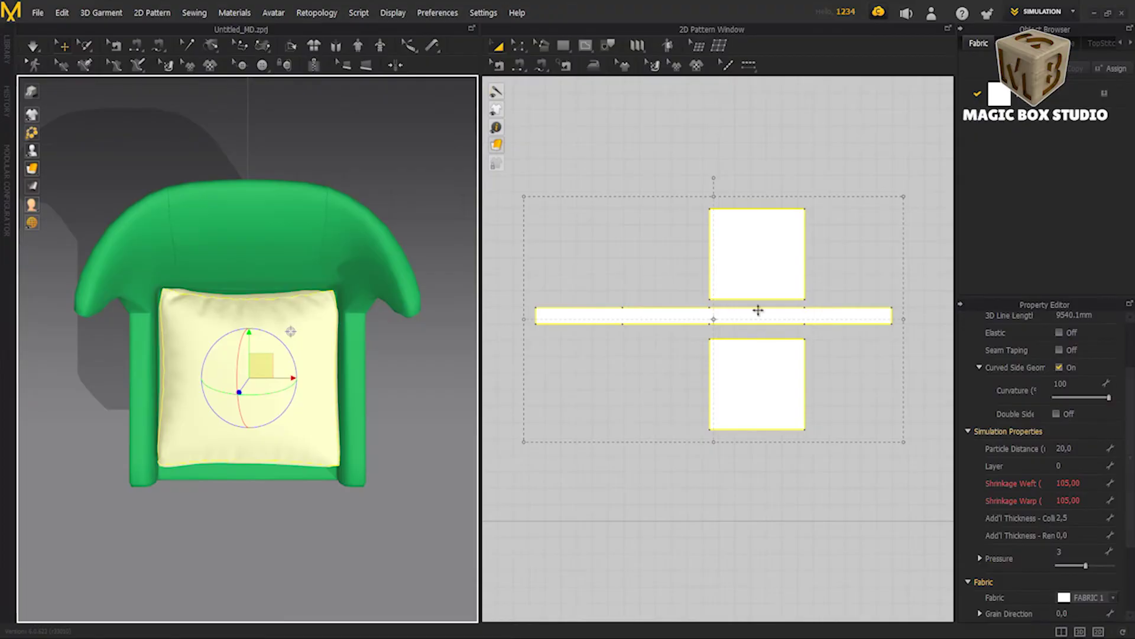
# Step: Replace the old pillow with an exact-size square pattern and a pasted copy above it
pyautogui.press('Delete')
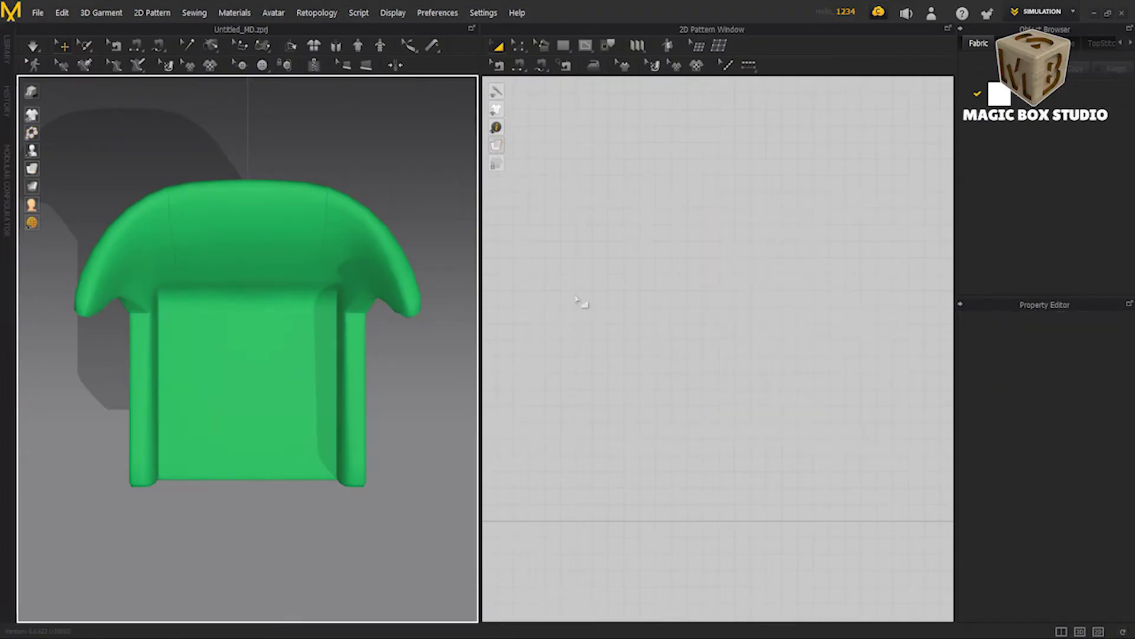
pyautogui.click(568, 50)
pyautogui.click(570, 183)
pyautogui.write('605')
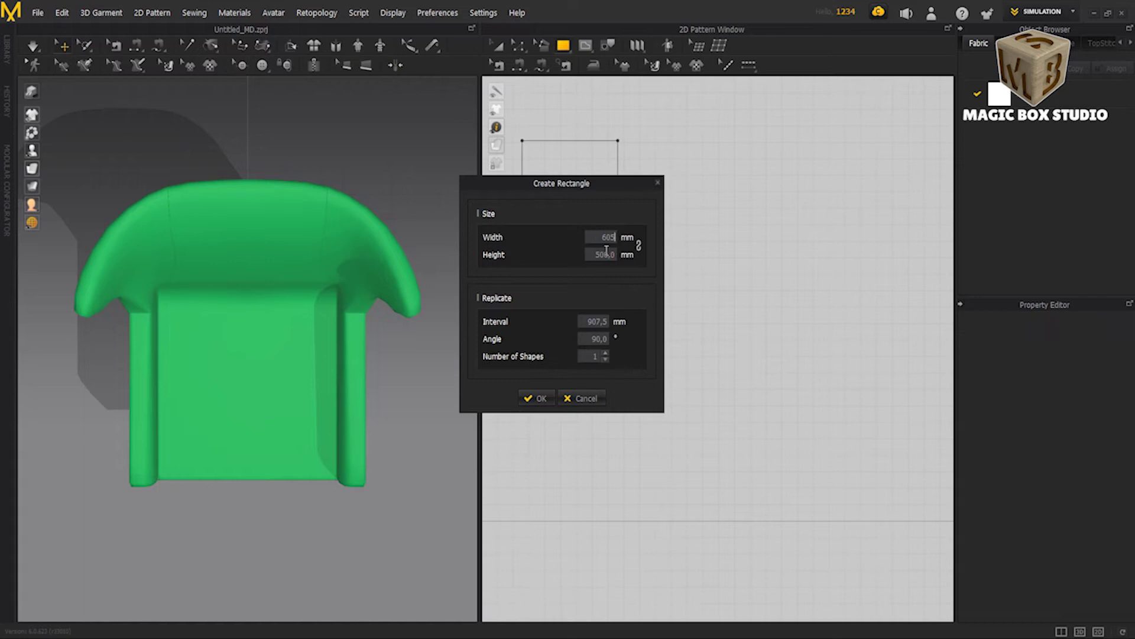
pyautogui.press('Tab')
pyautogui.write('605')
pyautogui.press('Return')
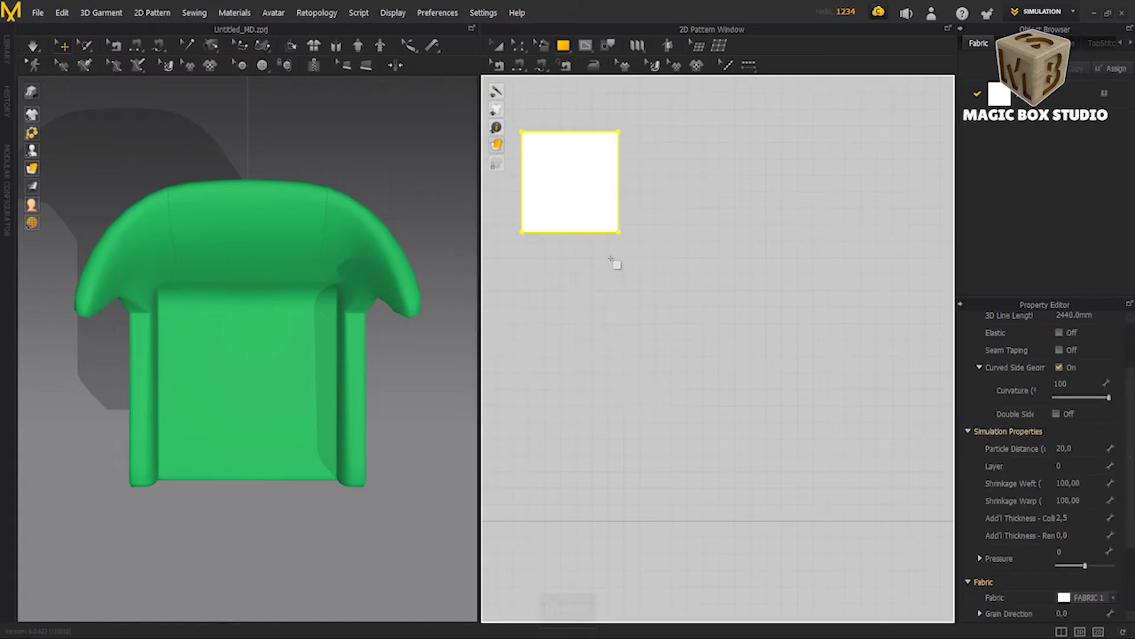
pyautogui.moveTo(574, 167); pyautogui.dragTo(747, 328)
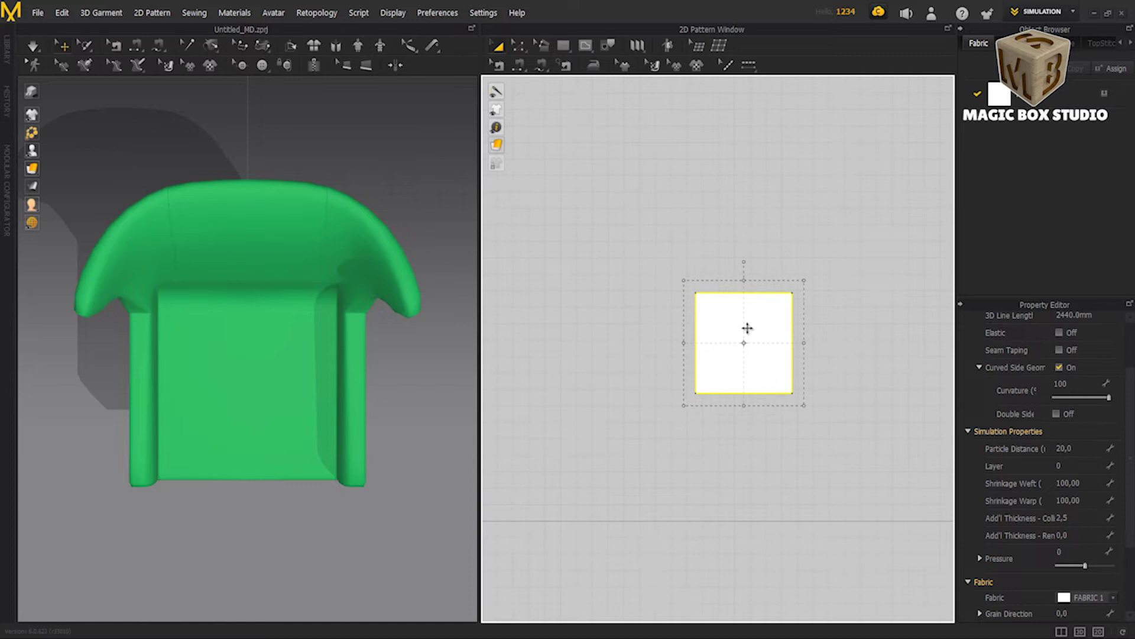
pyautogui.hotkey('ctrl', 'v')
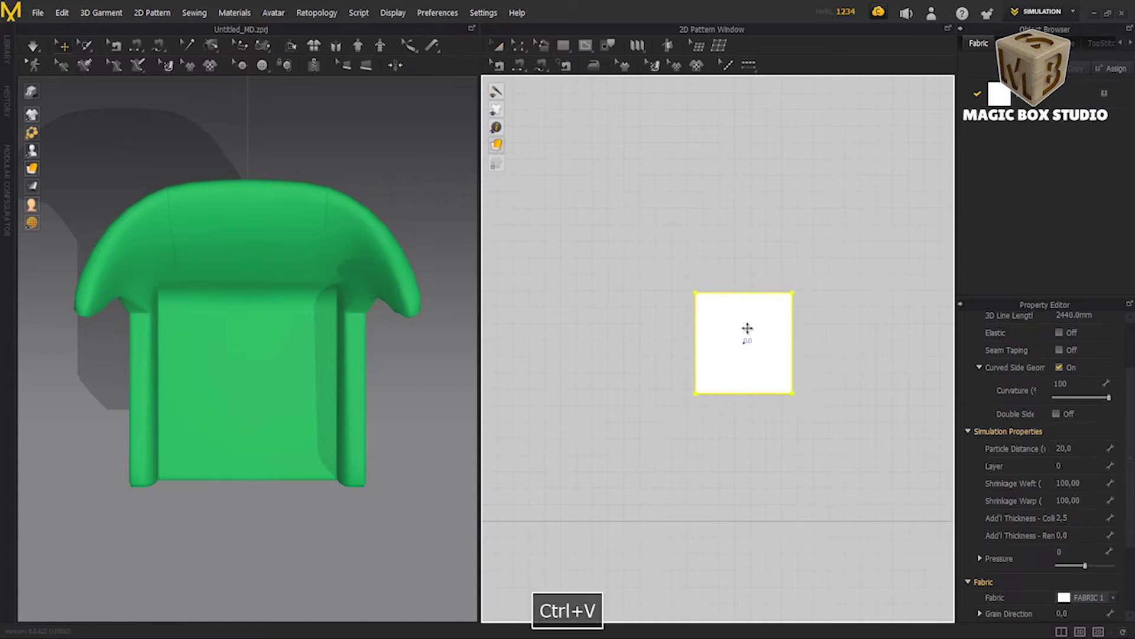
pyautogui.click(744, 206)
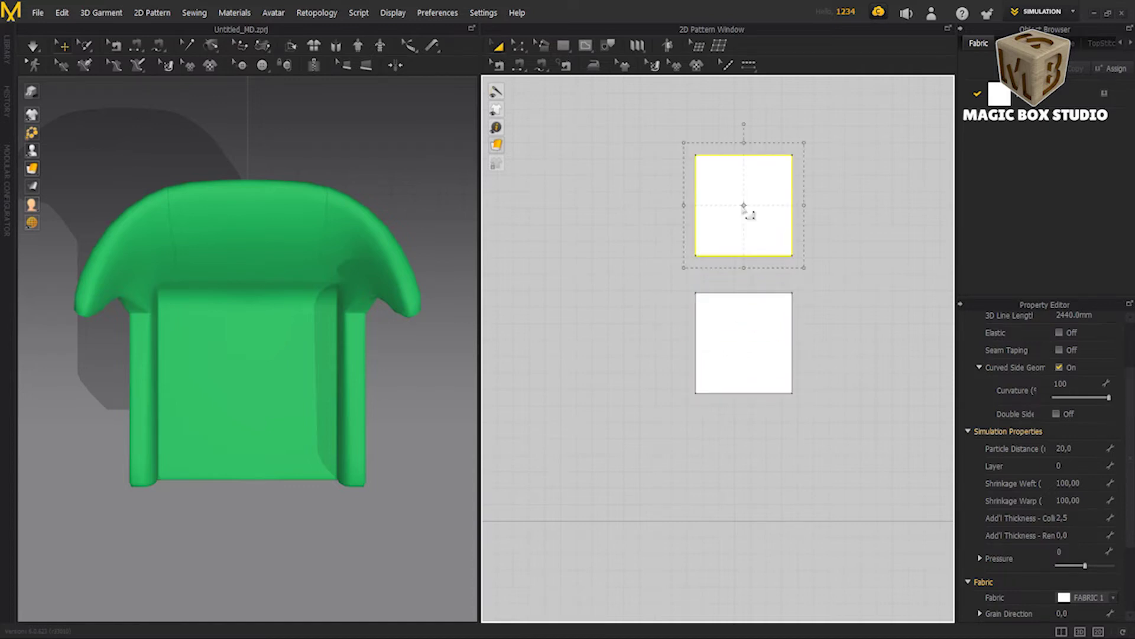
# Step: Calculate the square's perimeter (610*4) and create a long thin 2100 side strip
pyautogui.click(569, 49)
pyautogui.click(618, 304)
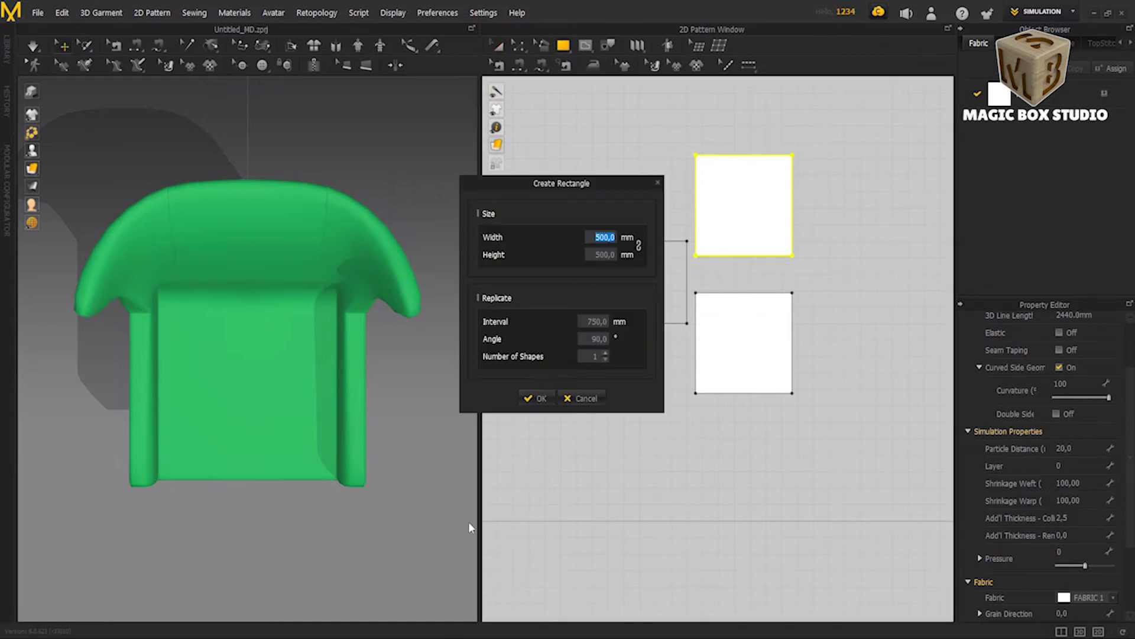
pyautogui.press('super')
pyautogui.click(208, 484)
pyautogui.write('610*4')
pyautogui.press('Return')
pyautogui.click(601, 237)
pyautogui.write('2')
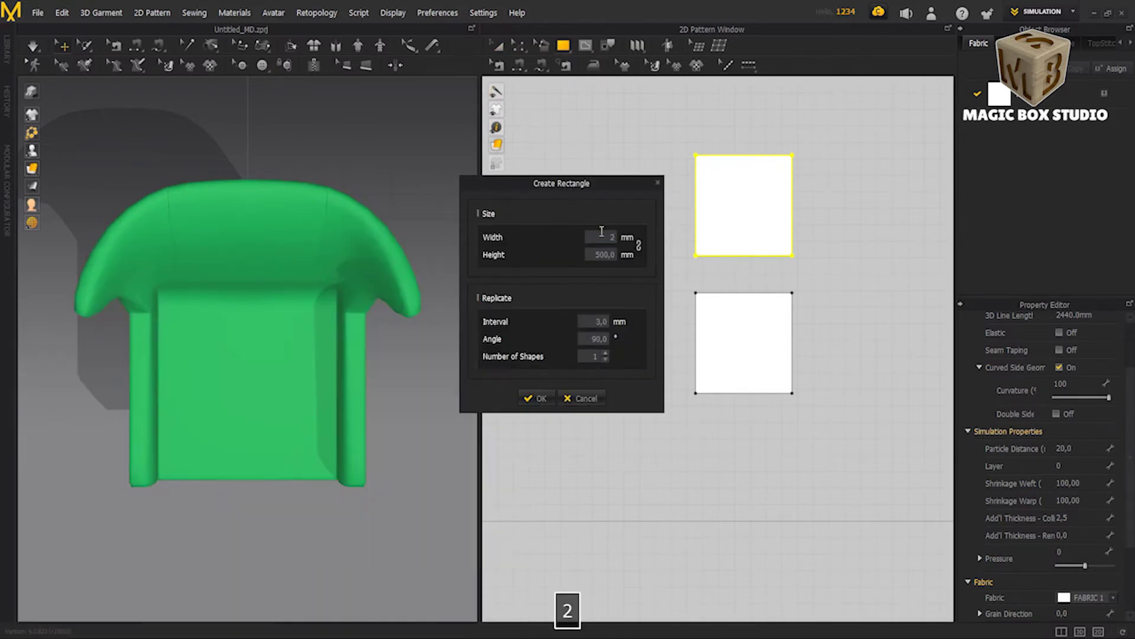
pyautogui.write('100')
pyautogui.press('Return')
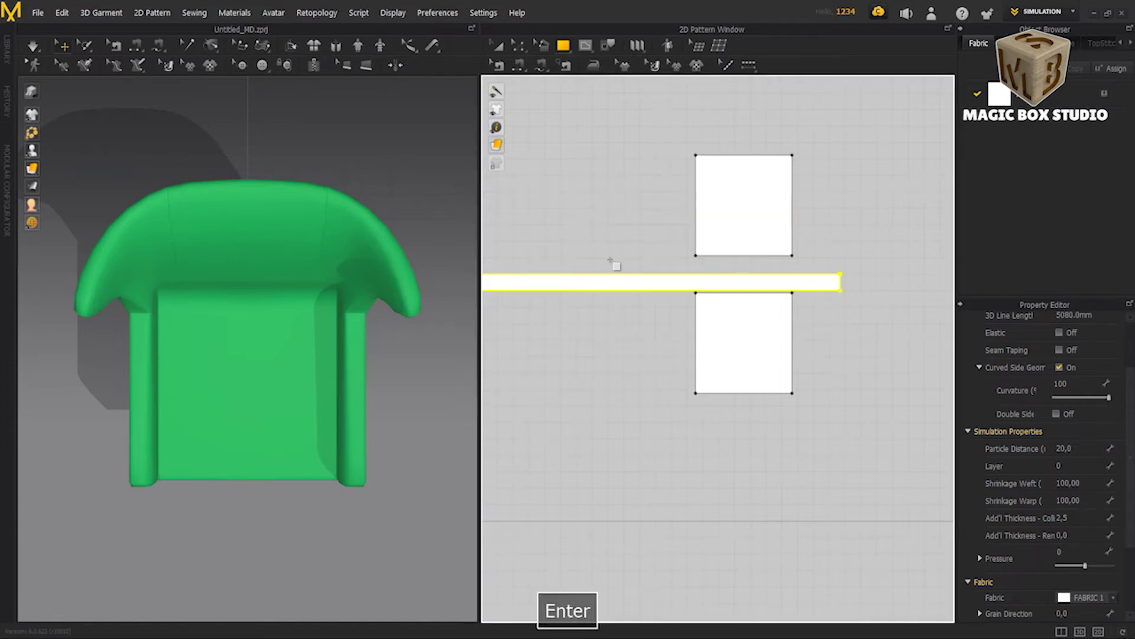
pyautogui.scroll(1, 727, 339)
# Step: Add points along the strip's bottom and top edges to divide it into segments
pyautogui.click(519, 52)
pyautogui.scroll(3, 852, 319)
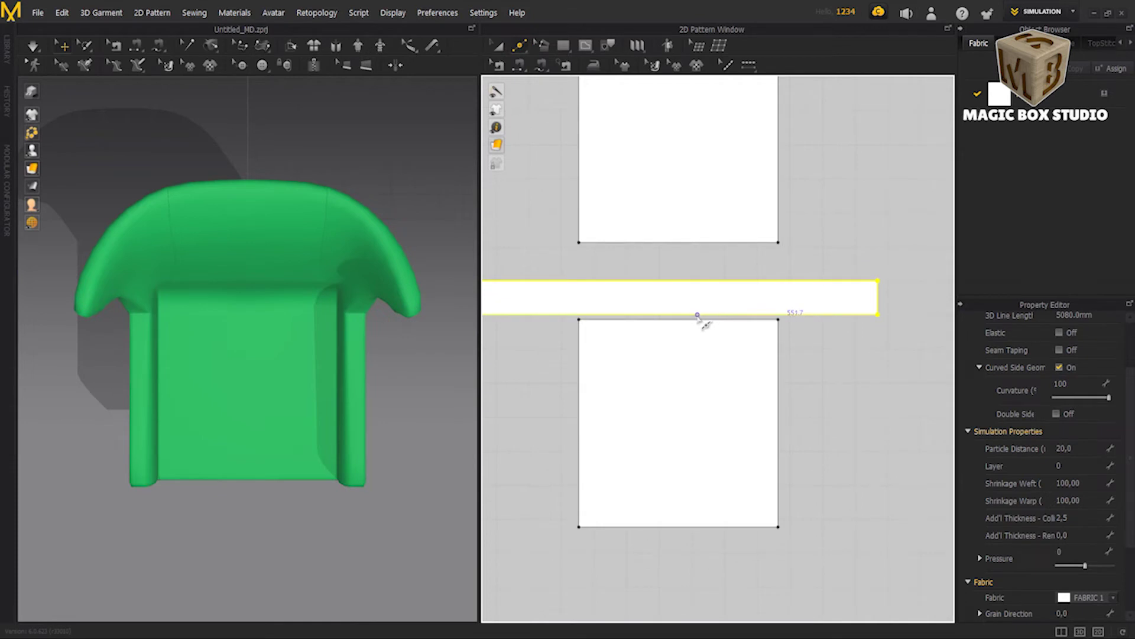
pyautogui.click(678, 315)
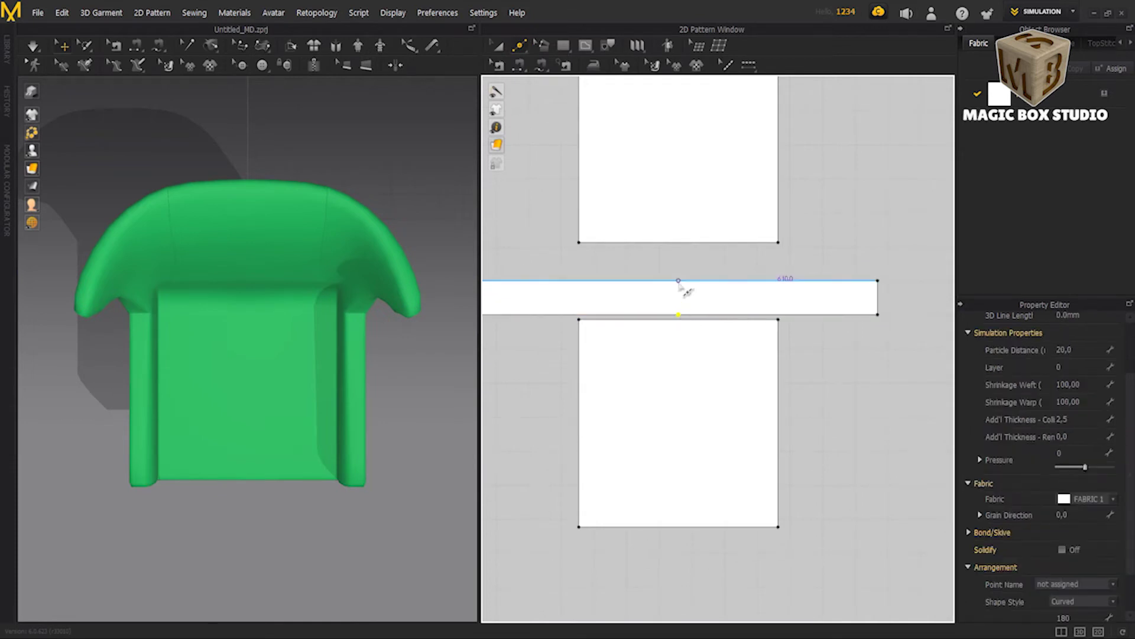
pyautogui.moveTo(564, 282); pyautogui.dragTo(782, 290, button='middle')
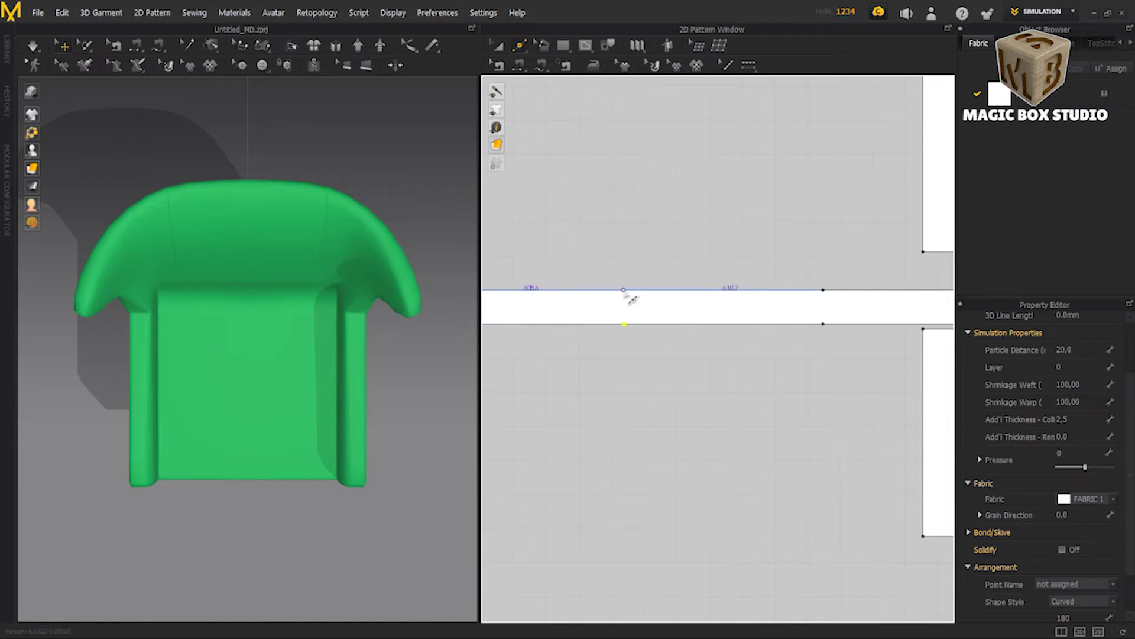
pyautogui.scroll(-3, 633, 299)
pyautogui.rightClick(764, 297)
pyautogui.click(519, 45)
pyautogui.scroll(5, 762, 316)
# Step: Sew strip segments to the square's edges, including the upper square's left edge
pyautogui.click(695, 261)
pyautogui.click(780, 330)
pyautogui.click(727, 335)
pyautogui.click(715, 298)
pyautogui.click(650, 241)
pyautogui.scroll(-3, 644, 378)
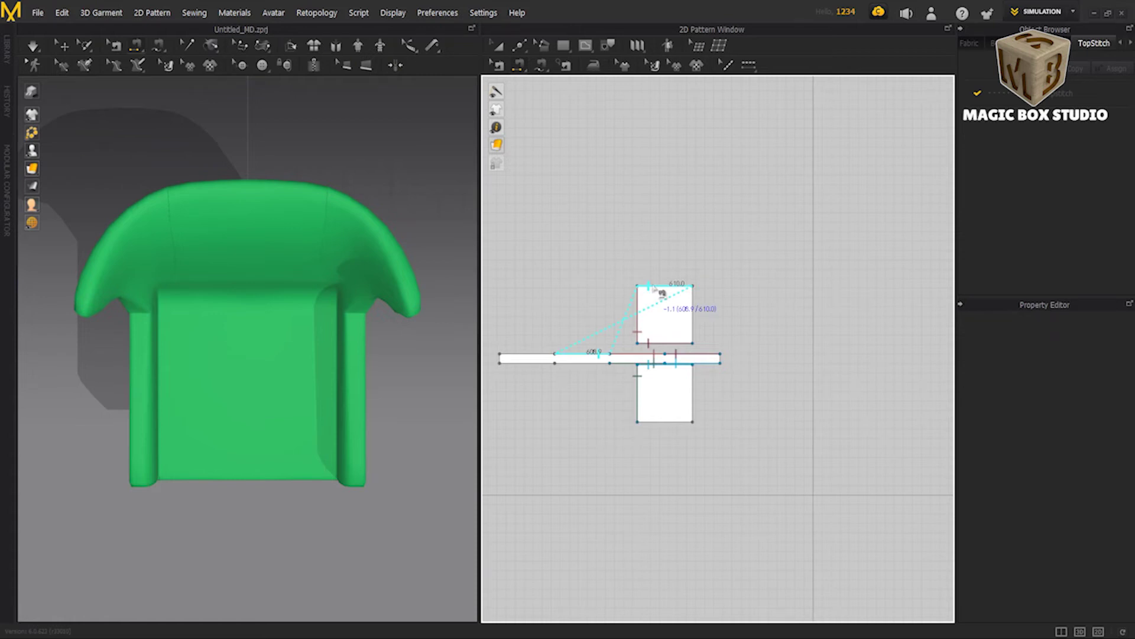
# Step: Sew the remaining strip segments to the upper square's top edge and the lower square's edges
pyautogui.click(653, 287)
pyautogui.click(582, 363)
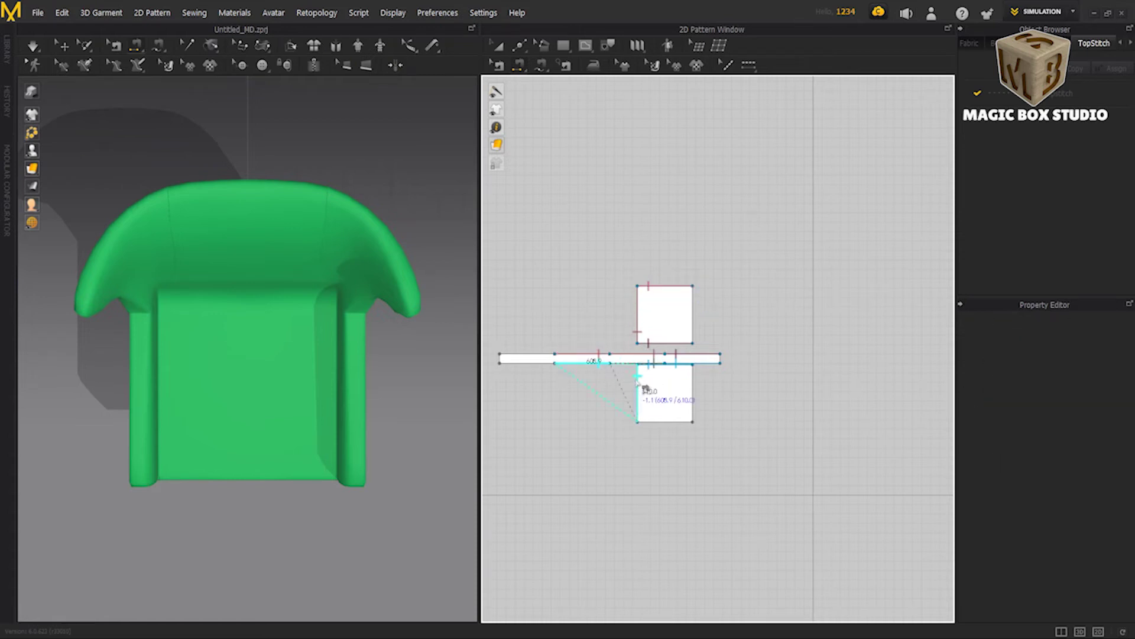
pyautogui.click(649, 422)
pyautogui.click(535, 362)
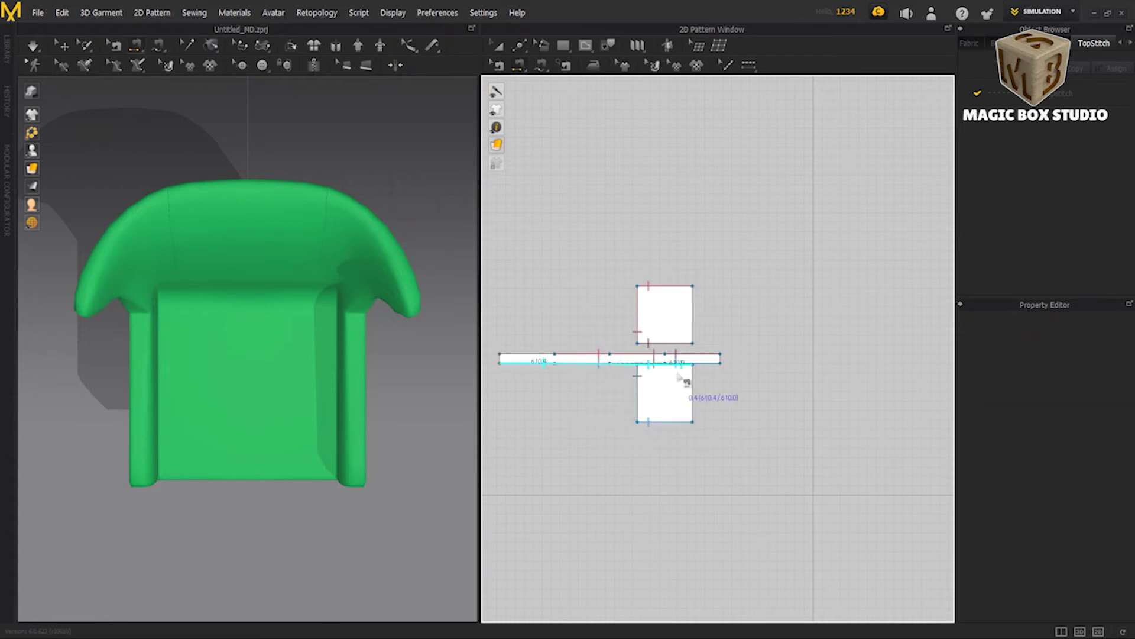
pyautogui.click(693, 414)
pyautogui.click(535, 354)
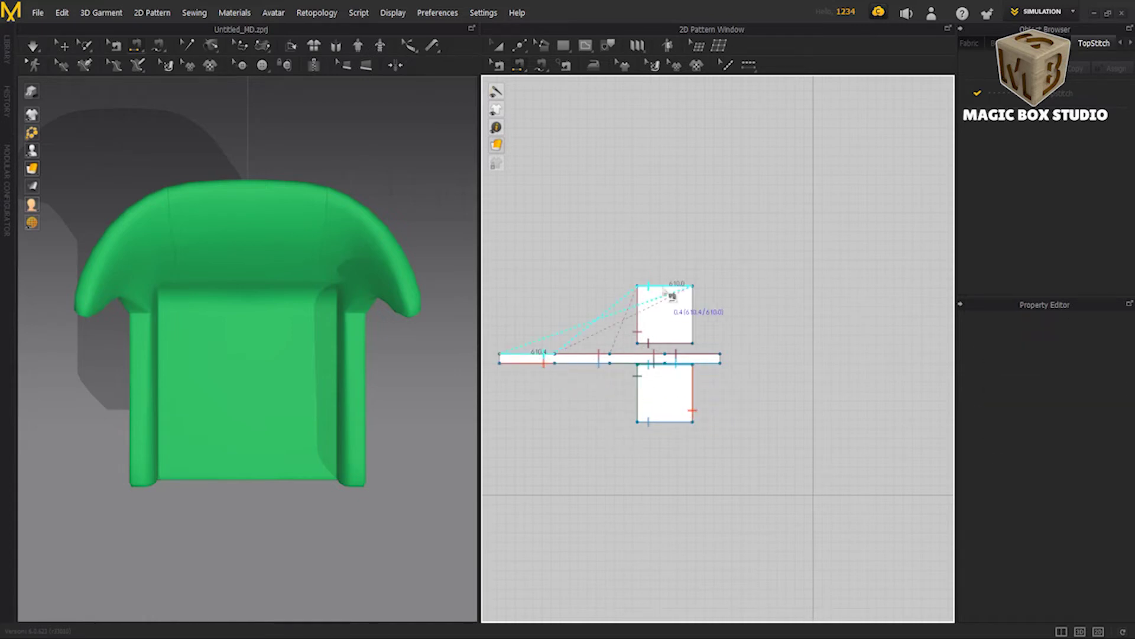
pyautogui.click(672, 289)
# Step: Select all three cushion pieces and set their Pressure to 5
pyautogui.press('a')
pyautogui.moveTo(509, 264); pyautogui.dragTo(801, 506)
pyautogui.click(1075, 553)
pyautogui.write('5')
pyautogui.press('Return')
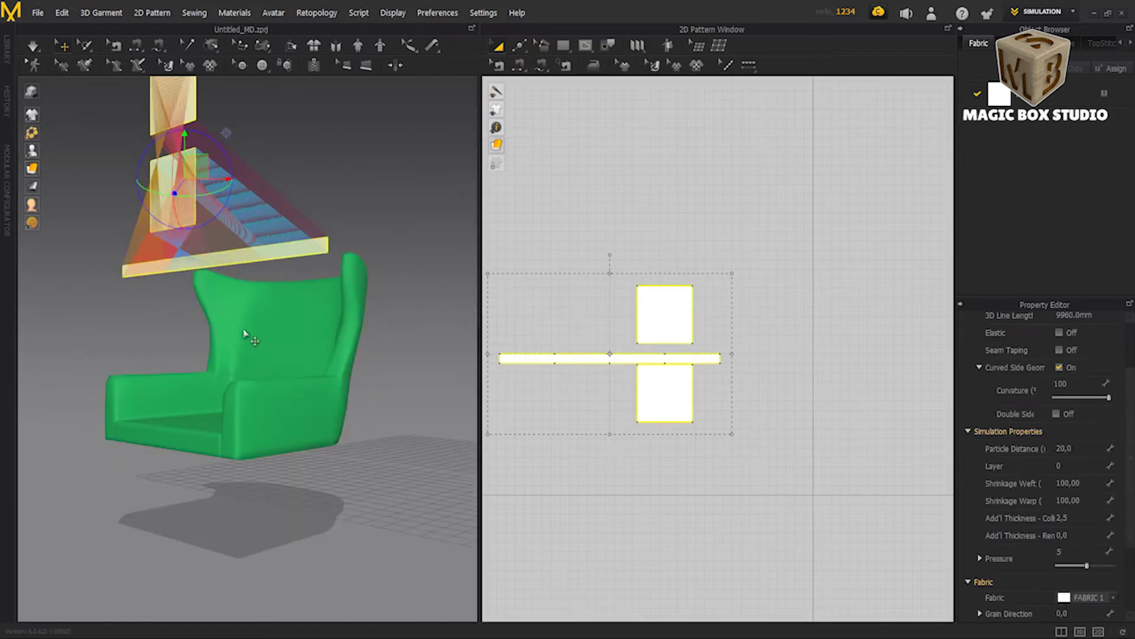
# Step: Run the cloth simulation in bursts while selecting and inspecting the top and bottom square panels
pyautogui.press('space')
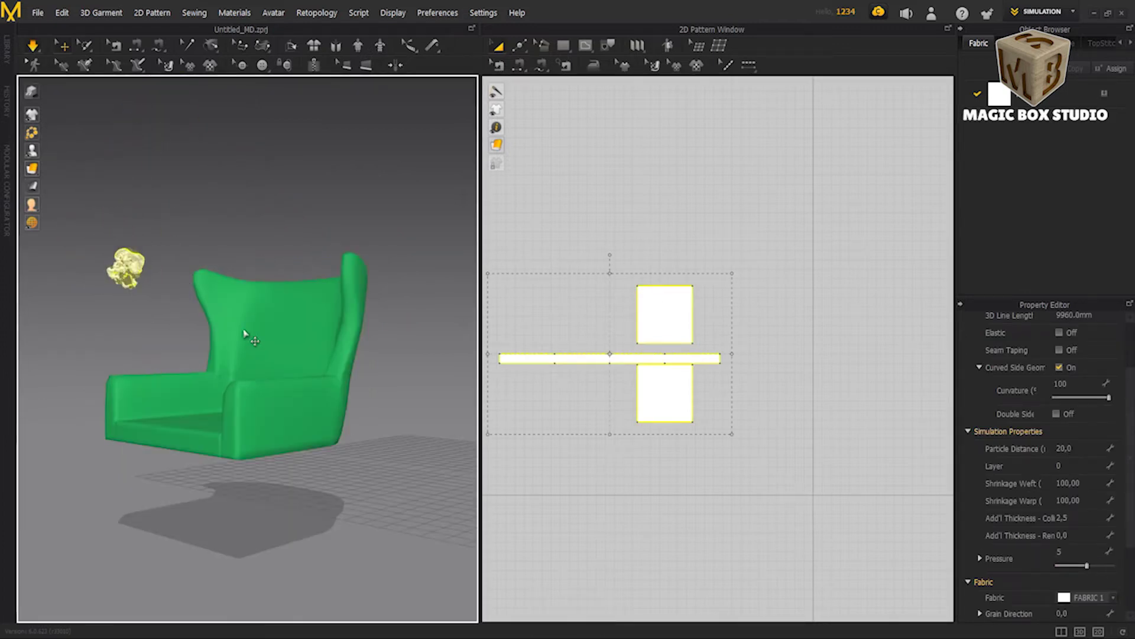
pyautogui.press('space')
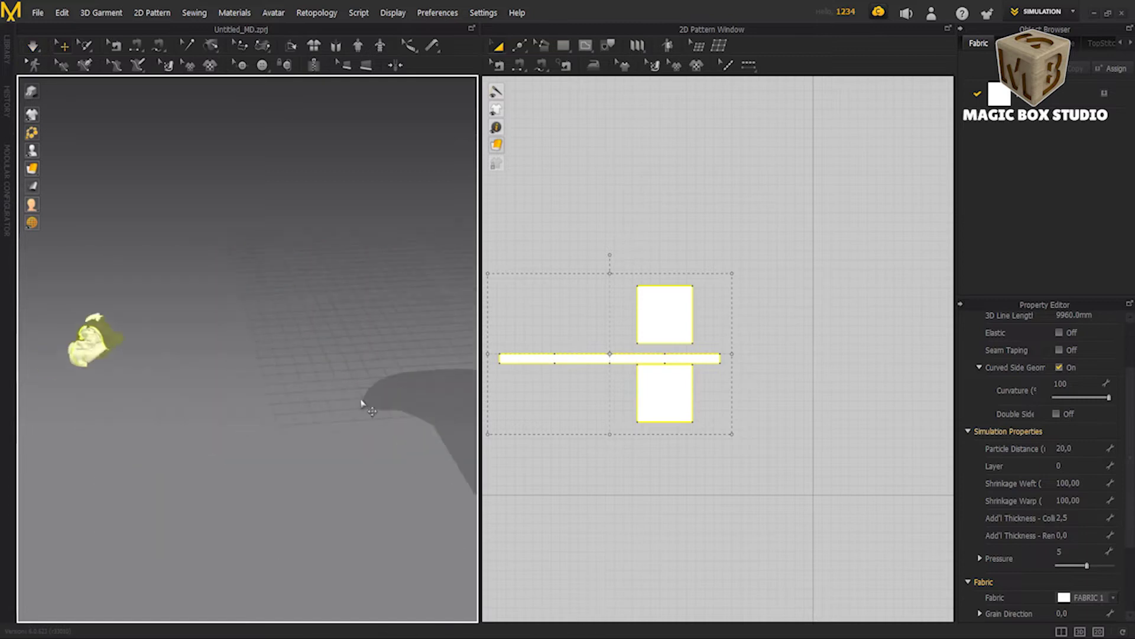
pyautogui.press('space')
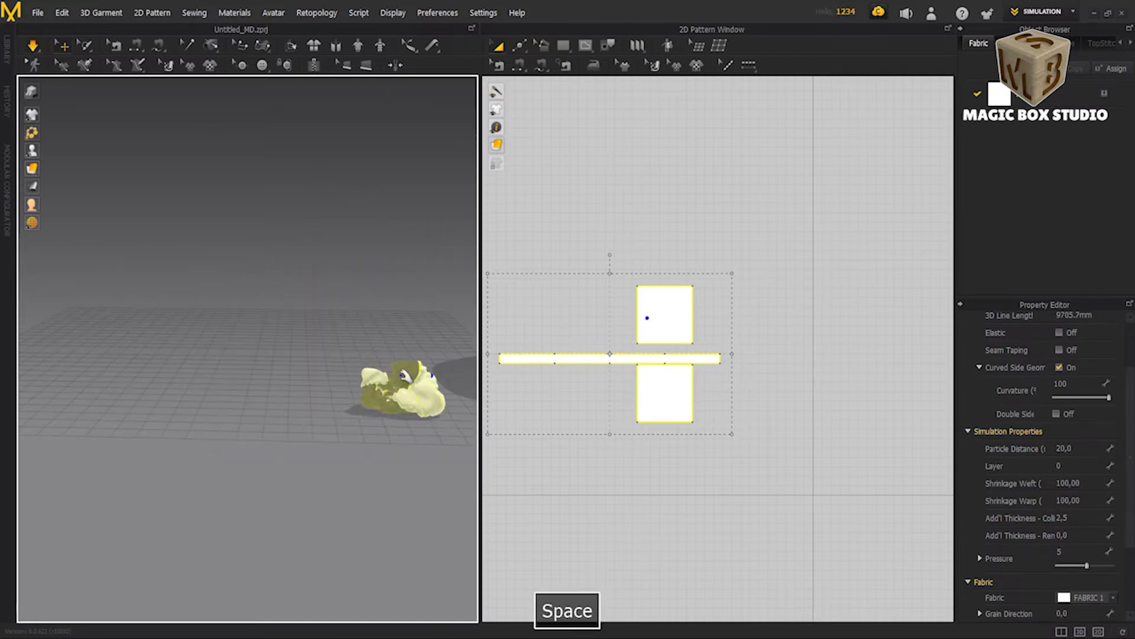
pyautogui.press('space')
pyautogui.click(674, 323)
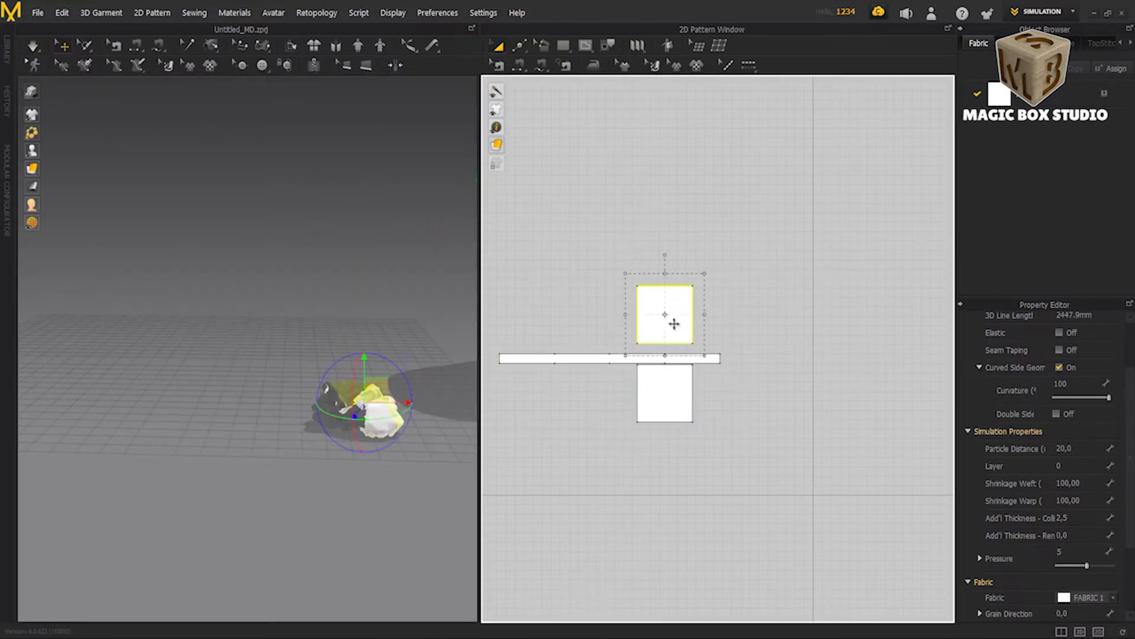
pyautogui.rightClick(661, 325)
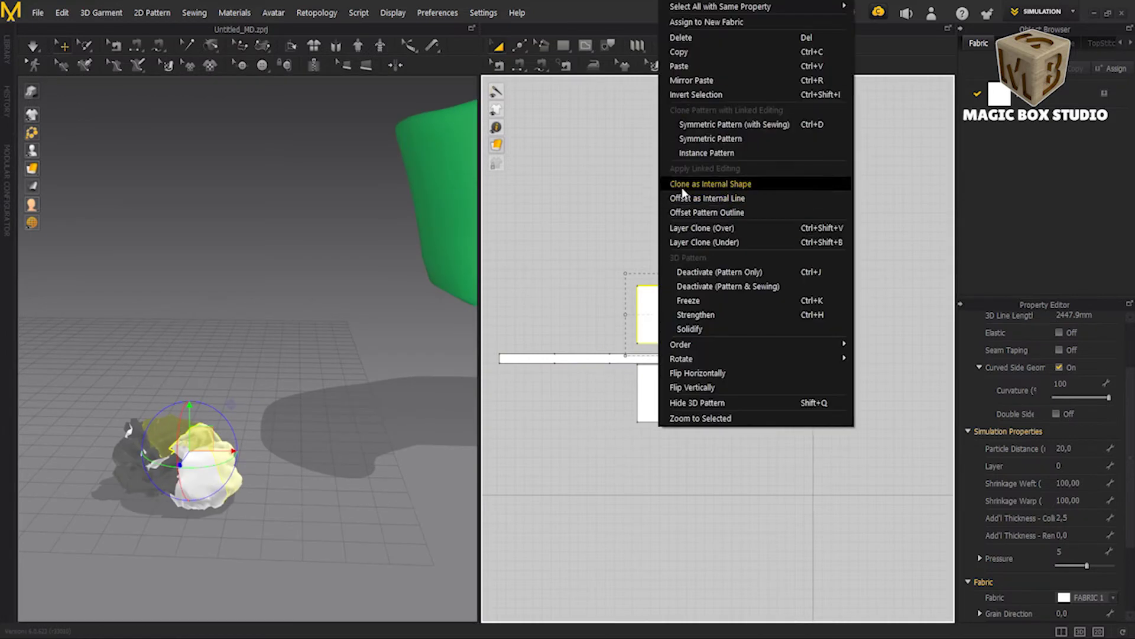
pyautogui.rightClick(146, 450)
pyautogui.click(177, 461)
pyautogui.rightClick(144, 462)
pyautogui.press('space')
pyautogui.press('space')
pyautogui.rightClick(98, 471)
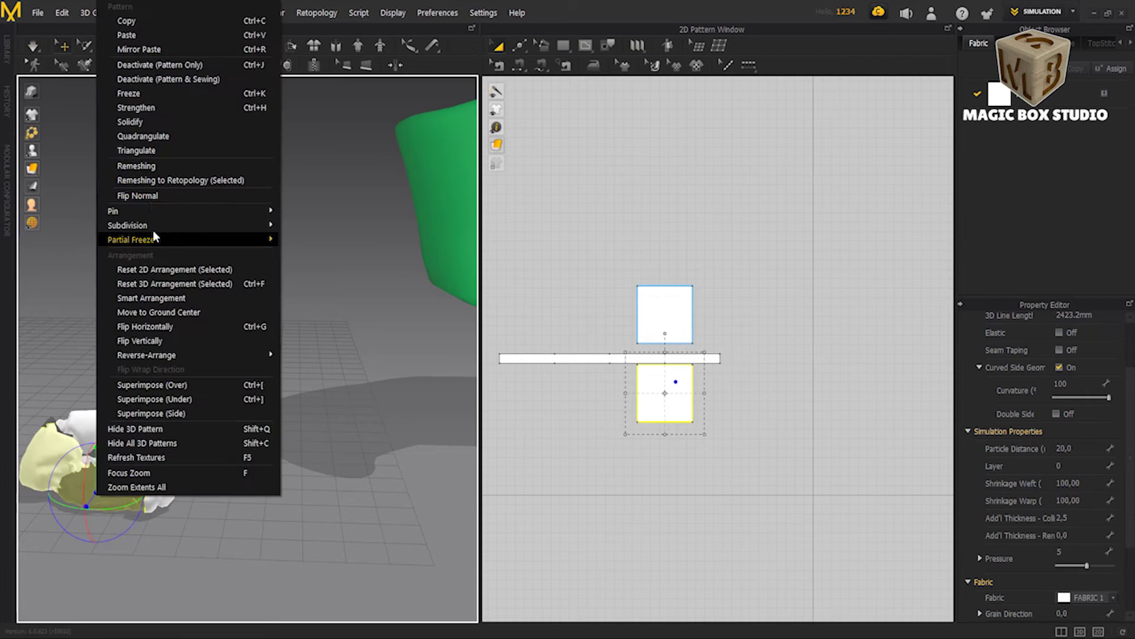
pyautogui.press('Escape')
# Step: Resimulate and pull the cloth around, then display the seam lines between the pieces
pyautogui.moveTo(158, 392)
pyautogui.mouseDown(button='right')
pyautogui.moveTo(223, 444)
pyautogui.moveTo(381, 416)
pyautogui.mouseUp(button='right')
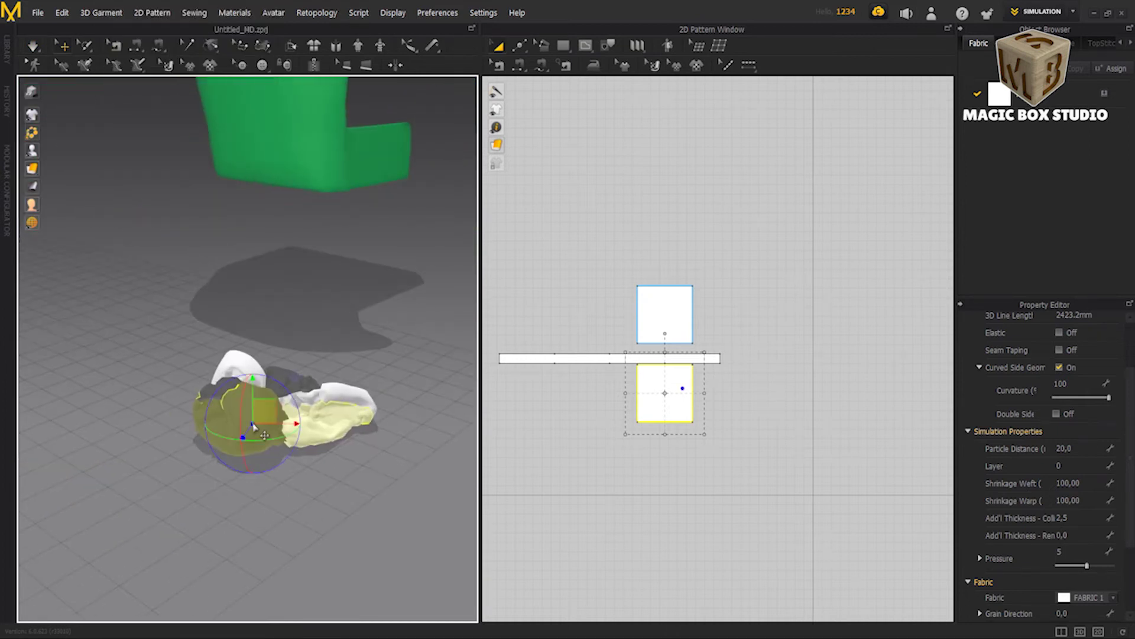
pyautogui.press('space')
pyautogui.moveTo(252, 426); pyautogui.dragTo(271, 384)
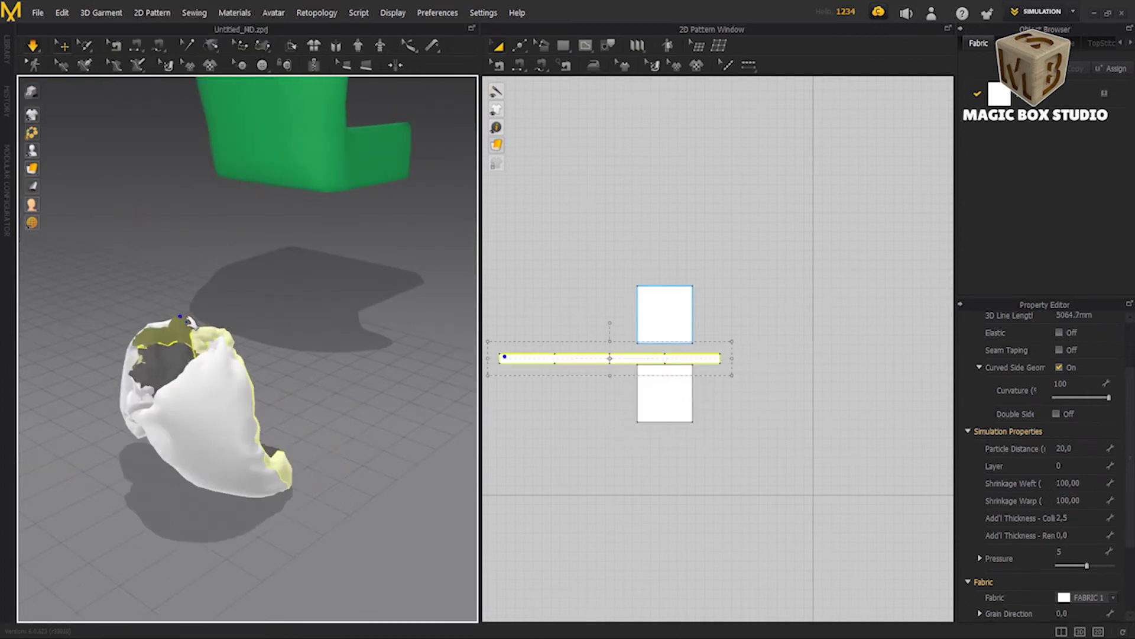
pyautogui.click(271, 383)
pyautogui.moveTo(211, 335)
pyautogui.mouseDown(button='right')
pyautogui.moveTo(105, 393)
pyautogui.moveTo(197, 343)
pyautogui.mouseUp(button='right')
pyautogui.press('space')
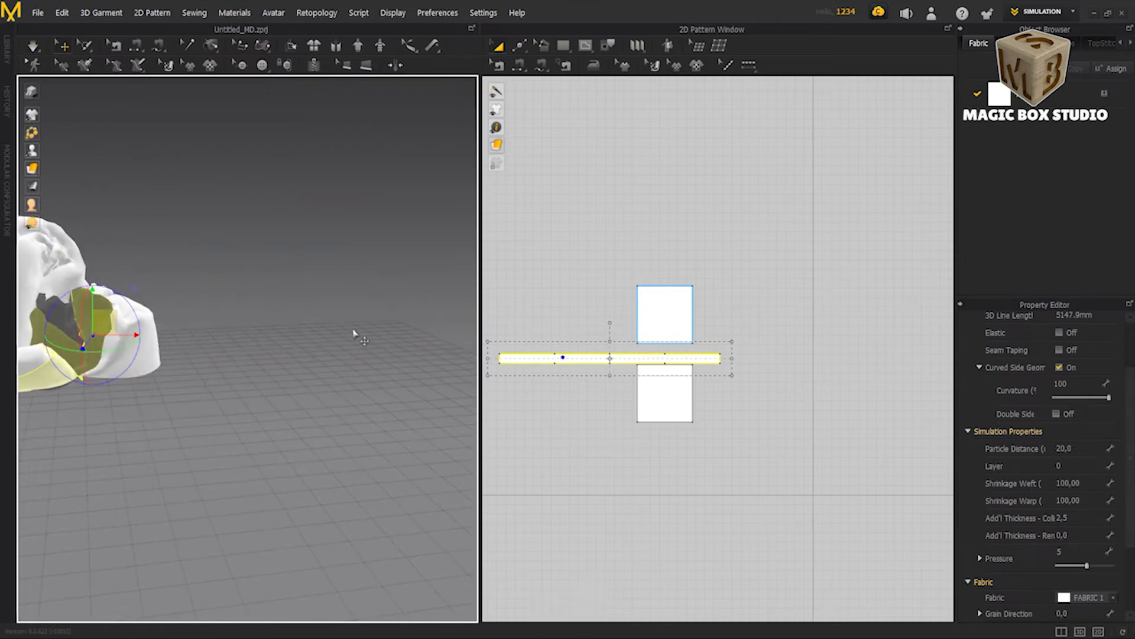
pyautogui.moveTo(355, 332); pyautogui.dragTo(210, 247, button='right')
pyautogui.click(254, 385)
pyautogui.rightClick(270, 295)
pyautogui.moveTo(269, 294)
pyautogui.mouseDown(button='right')
pyautogui.moveTo(332, 467)
pyautogui.moveTo(395, 459)
pyautogui.mouseUp(button='right')
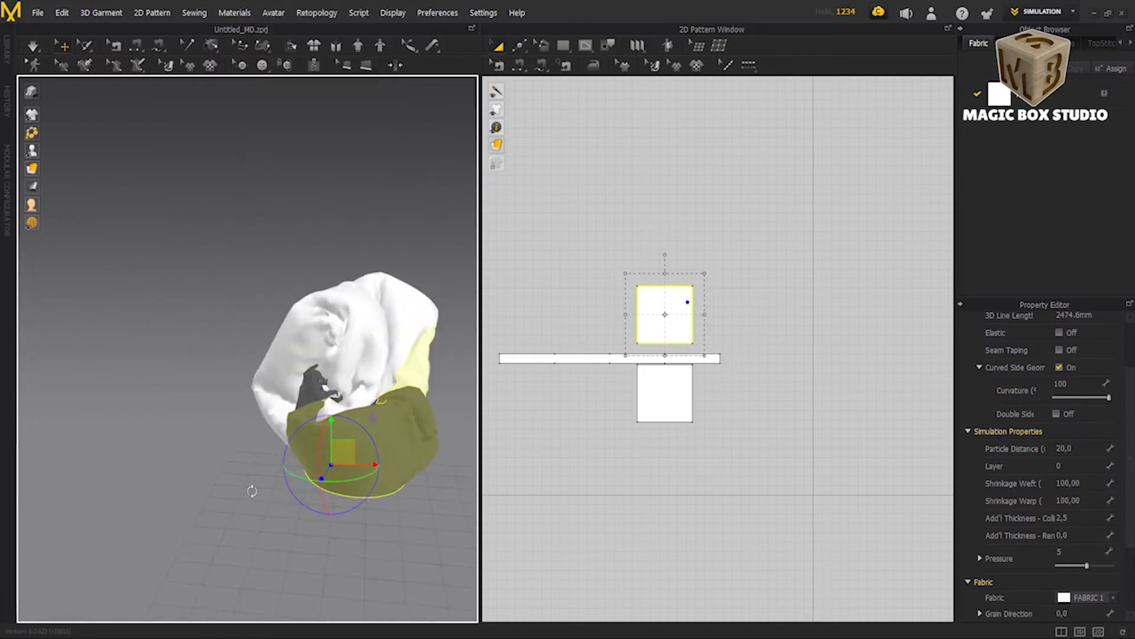
pyautogui.click(498, 65)
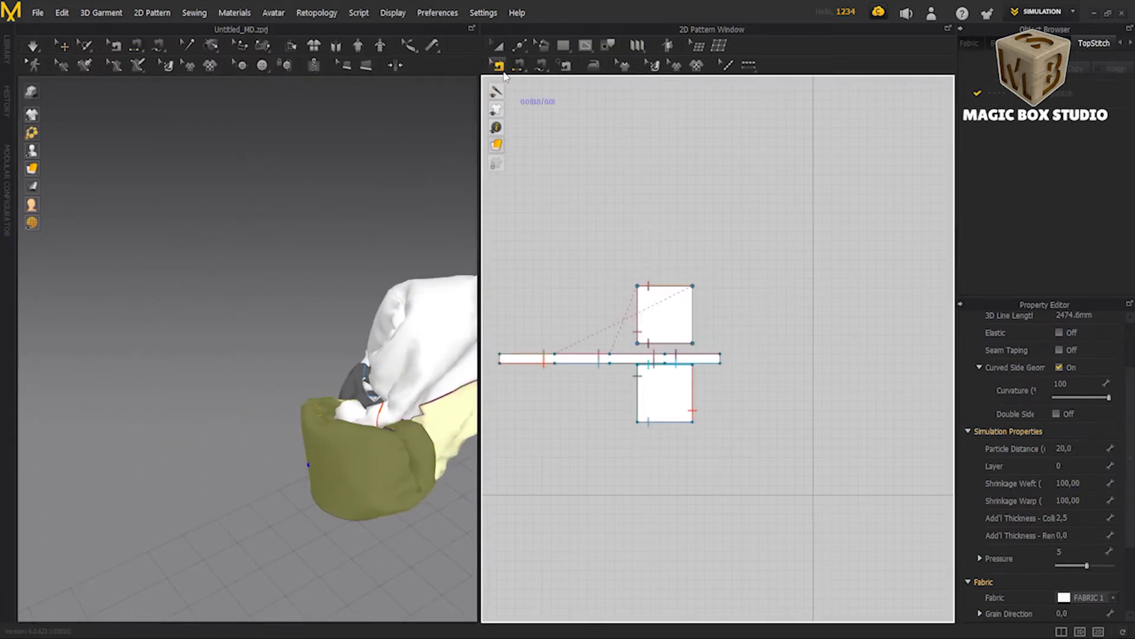
# Step: Resume the simulation, select the seam pair on the strip's left end and pull the strip free
pyautogui.rightClick(384, 424)
pyautogui.press('space')
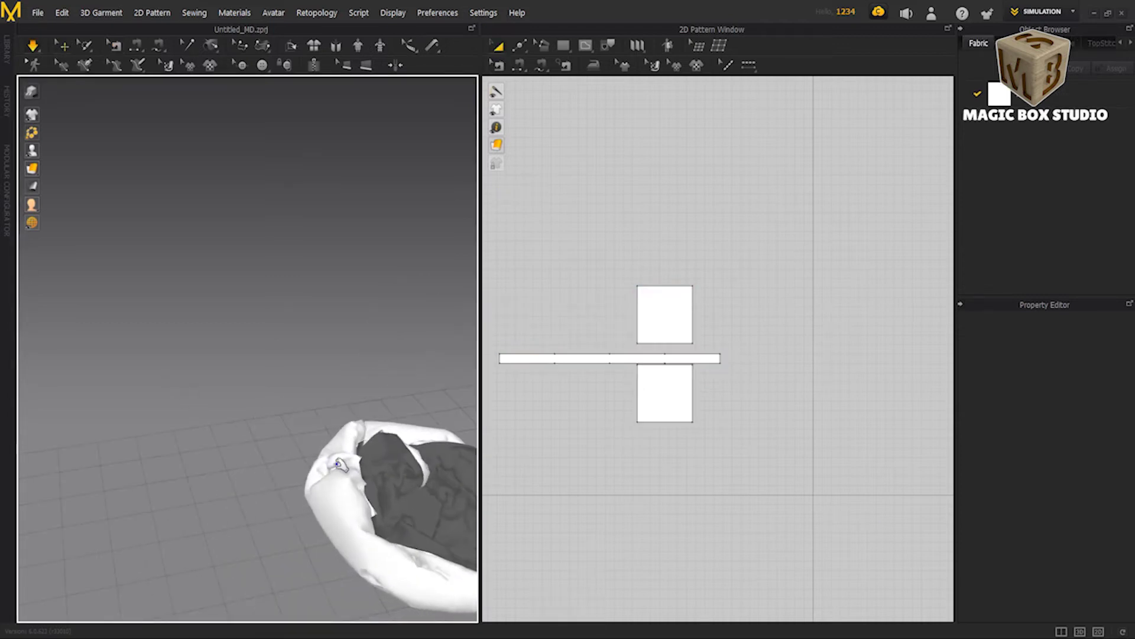
pyautogui.click(550, 358)
pyautogui.press('b')
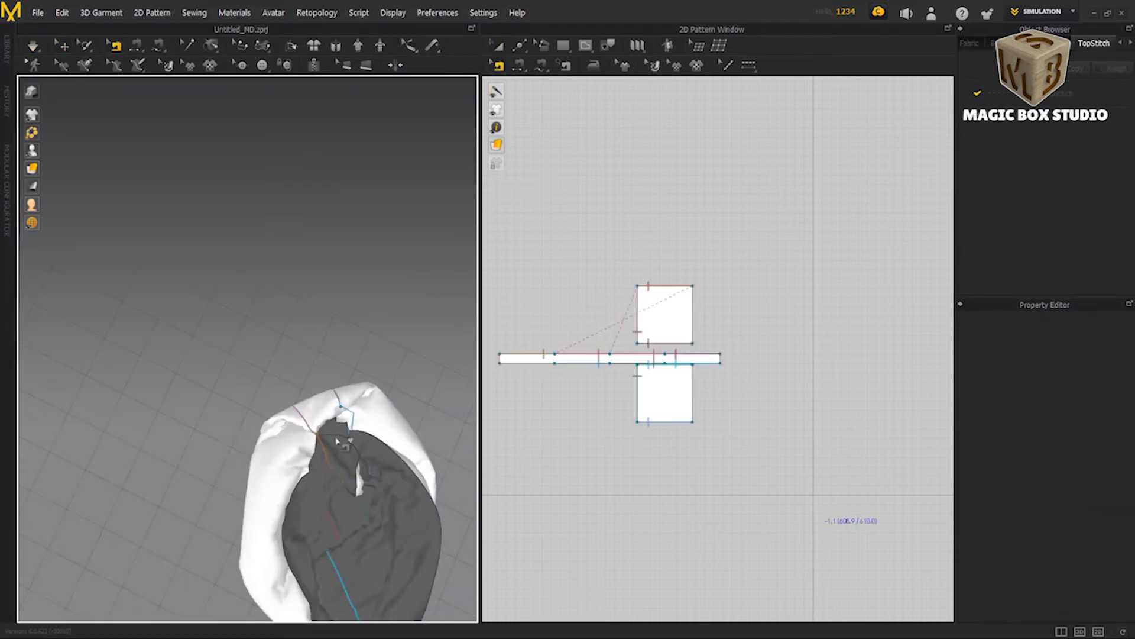
pyautogui.click(543, 354)
pyautogui.press('q')
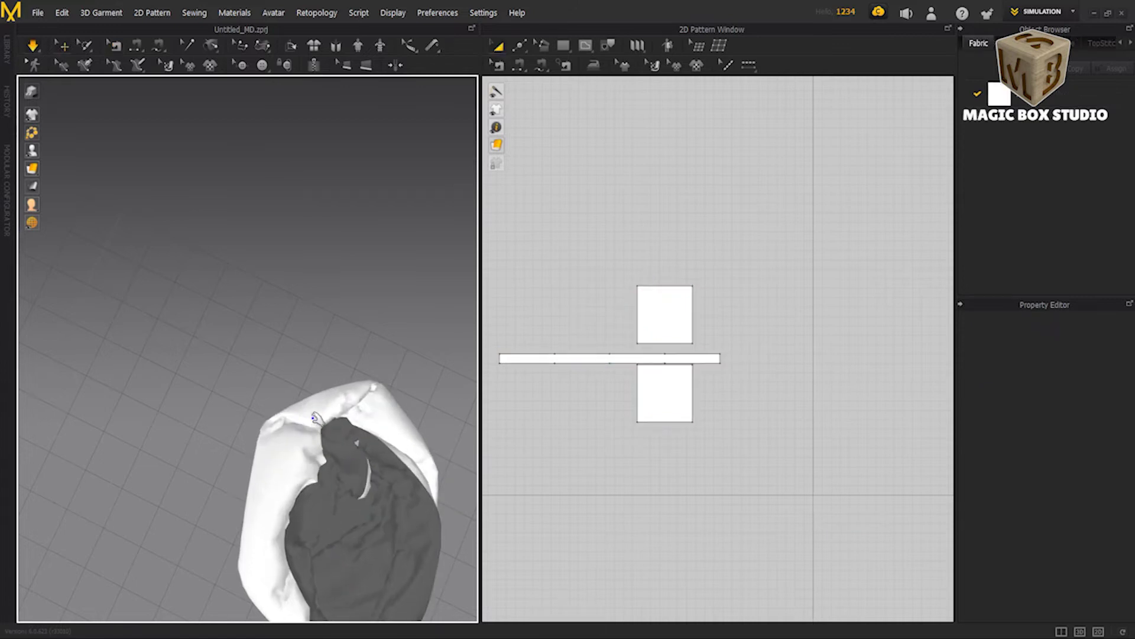
pyautogui.click(324, 421)
pyautogui.moveTo(324, 421); pyautogui.dragTo(243, 355)
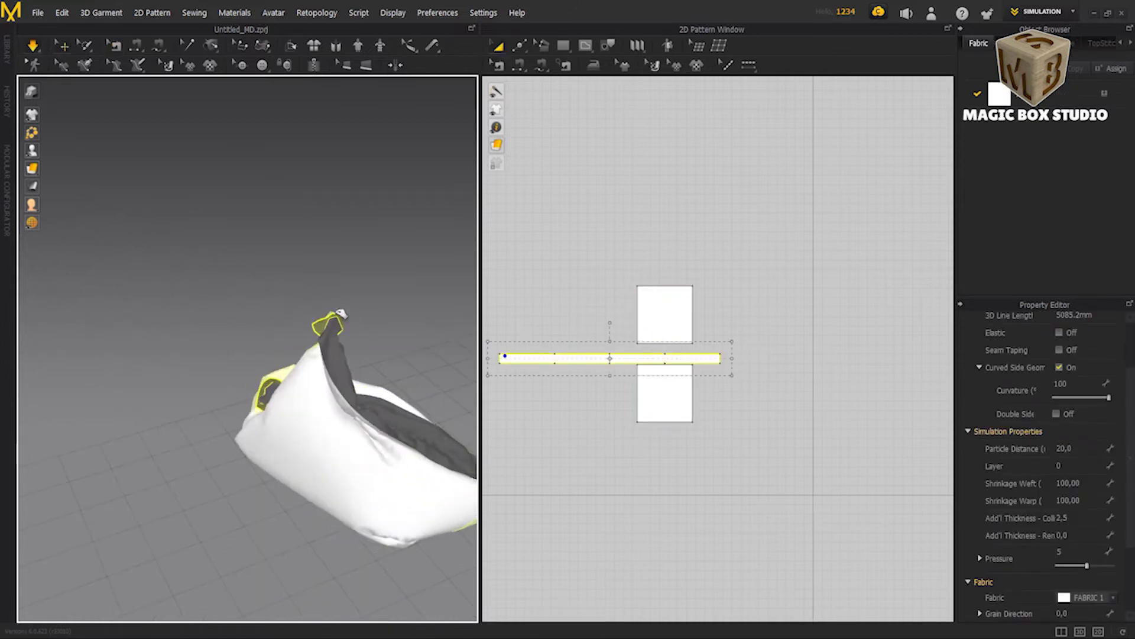
pyautogui.click(330, 380)
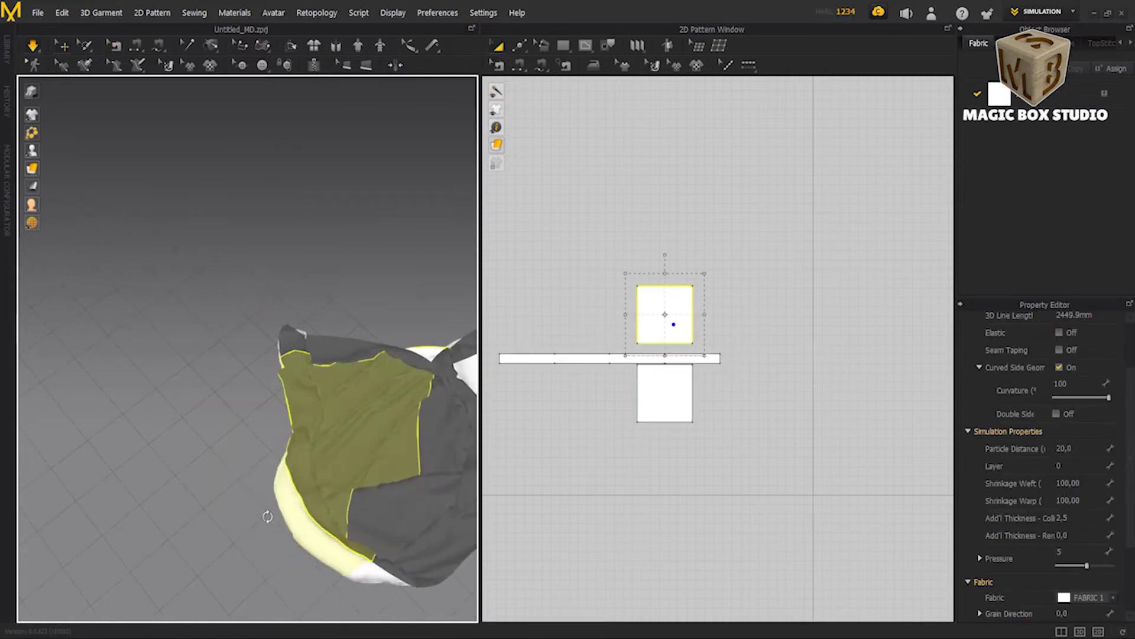
pyautogui.moveTo(330, 380)
pyautogui.mouseDown(button='right')
pyautogui.moveTo(201, 500)
pyautogui.moveTo(299, 495)
pyautogui.moveTo(136, 410)
pyautogui.moveTo(77, 321)
pyautogui.mouseUp(button='right')
pyautogui.click(299, 495)
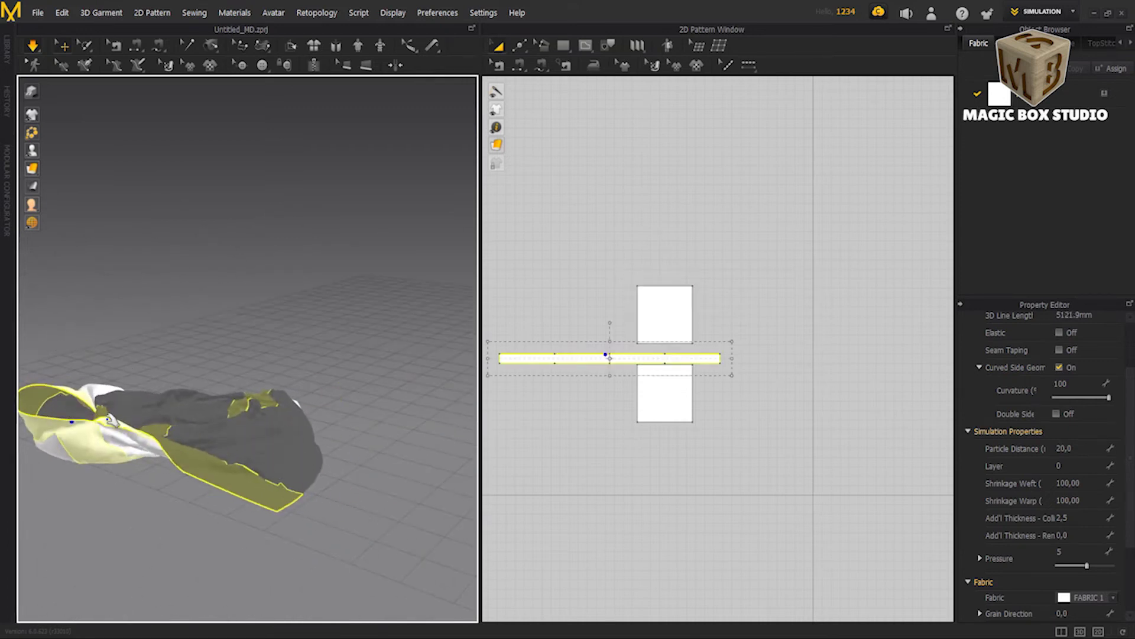
pyautogui.scroll(3, 77, 321)
pyautogui.moveTo(76, 321)
pyautogui.mouseDown(button='right')
pyautogui.moveTo(128, 375)
pyautogui.moveTo(282, 221)
pyautogui.mouseUp(button='right')
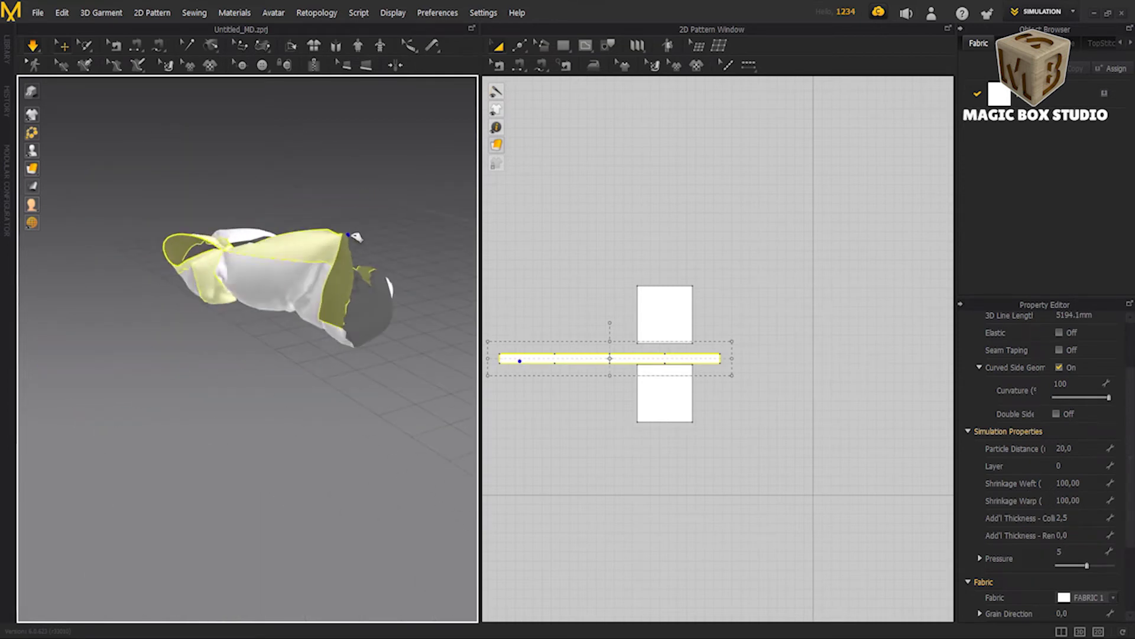
# Step: Delete the wrong seam and resimulate while pulling the strip out to the left
pyautogui.press('space')
pyautogui.press('b')
pyautogui.rightClick(280, 276)
pyautogui.click(301, 280)
pyautogui.press('space')
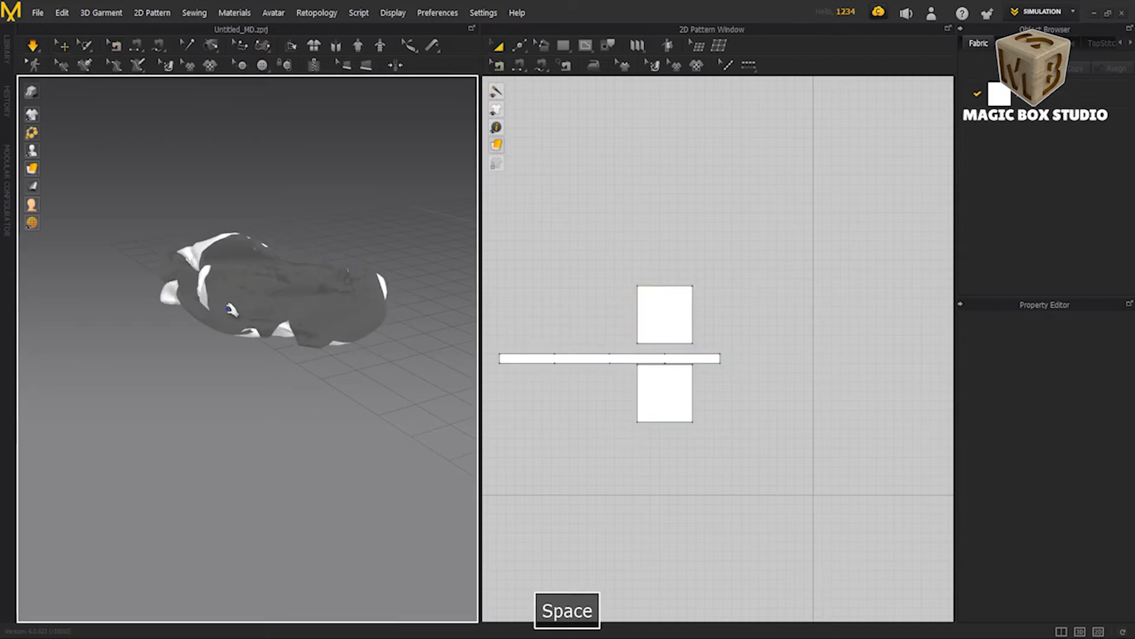
pyautogui.moveTo(195, 249); pyautogui.dragTo(142, 216)
pyautogui.moveTo(142, 216); pyautogui.dragTo(131, 341, button='right')
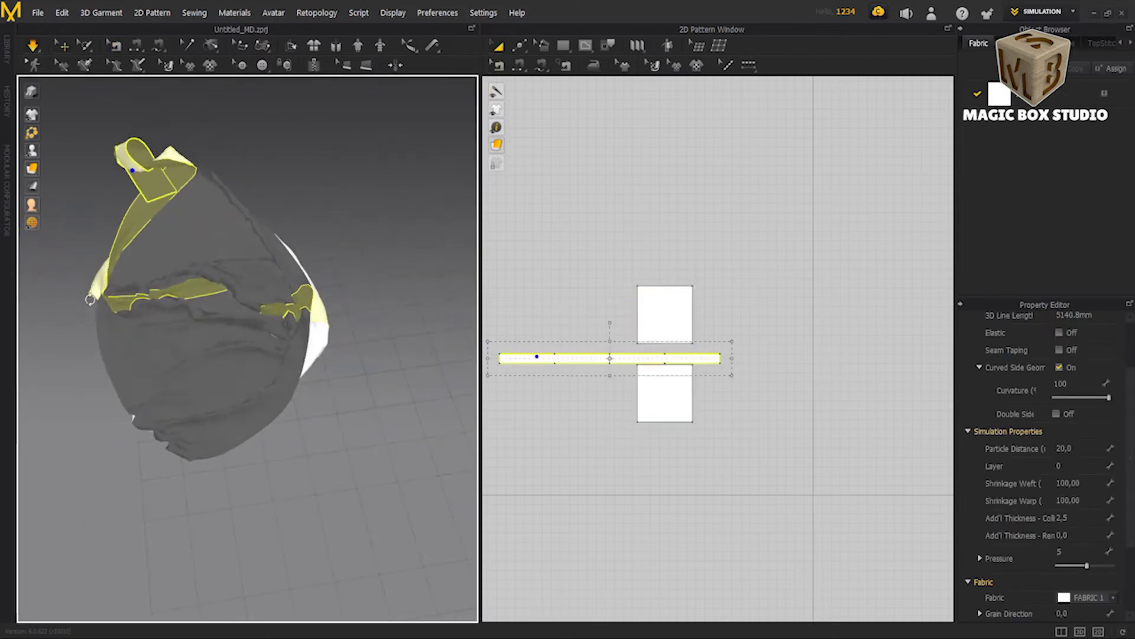
pyautogui.press('space')
# Step: Sew the strip to the lower square and resimulate so the cloth resettles
pyautogui.press('n')
pyautogui.click(131, 341)
pyautogui.press('space')
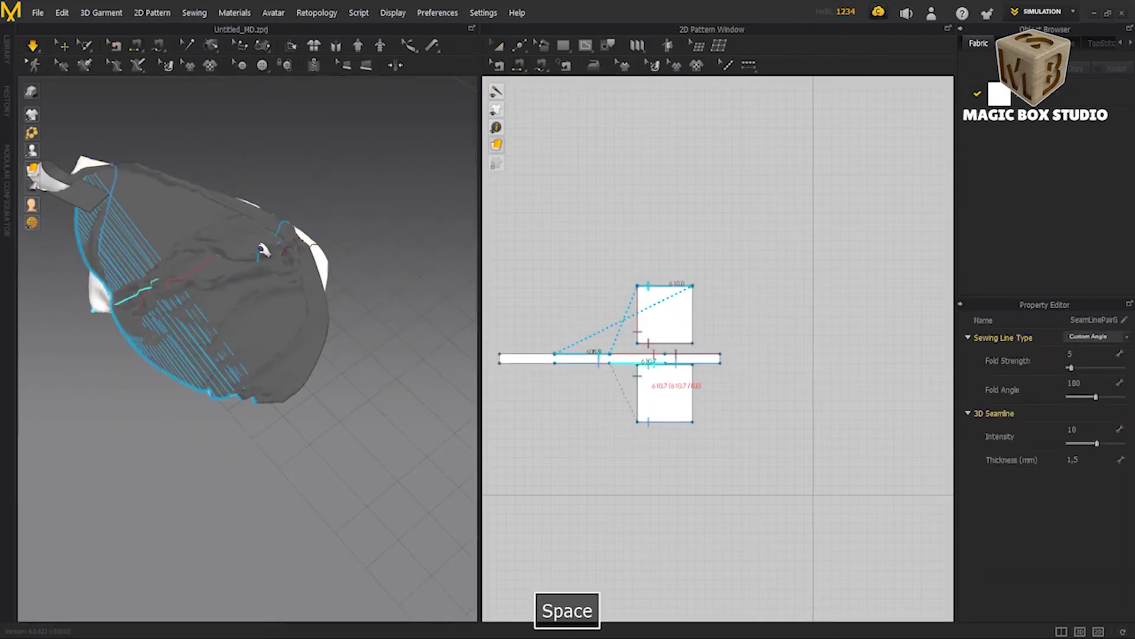
pyautogui.moveTo(152, 300); pyautogui.dragTo(438, 97)
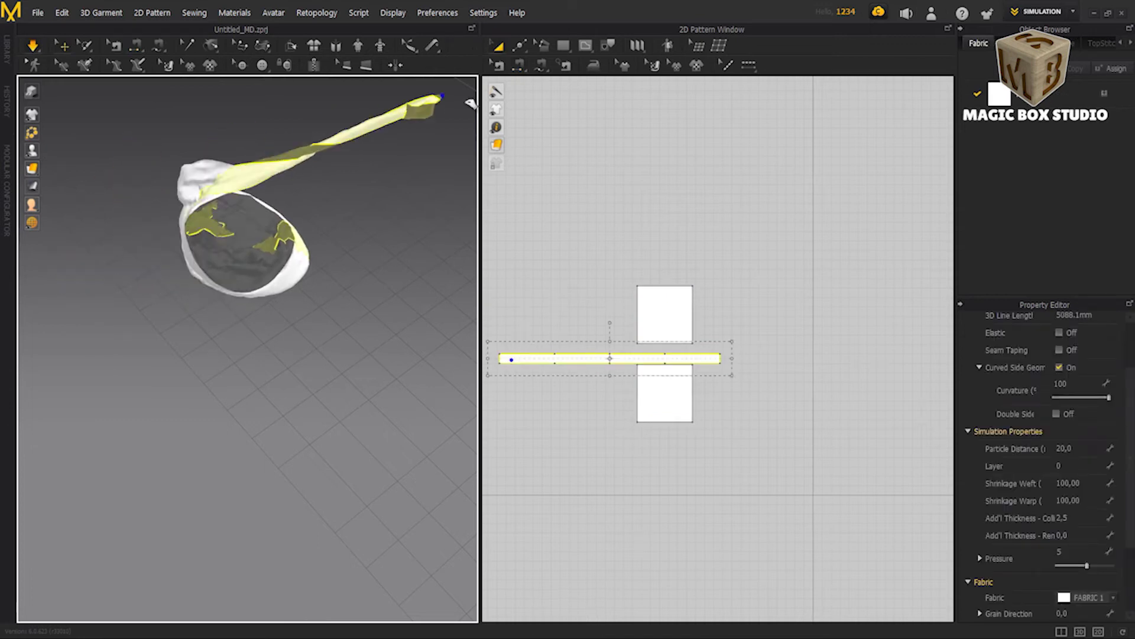
pyautogui.click(322, 193)
pyautogui.click(215, 261)
pyautogui.click(236, 211)
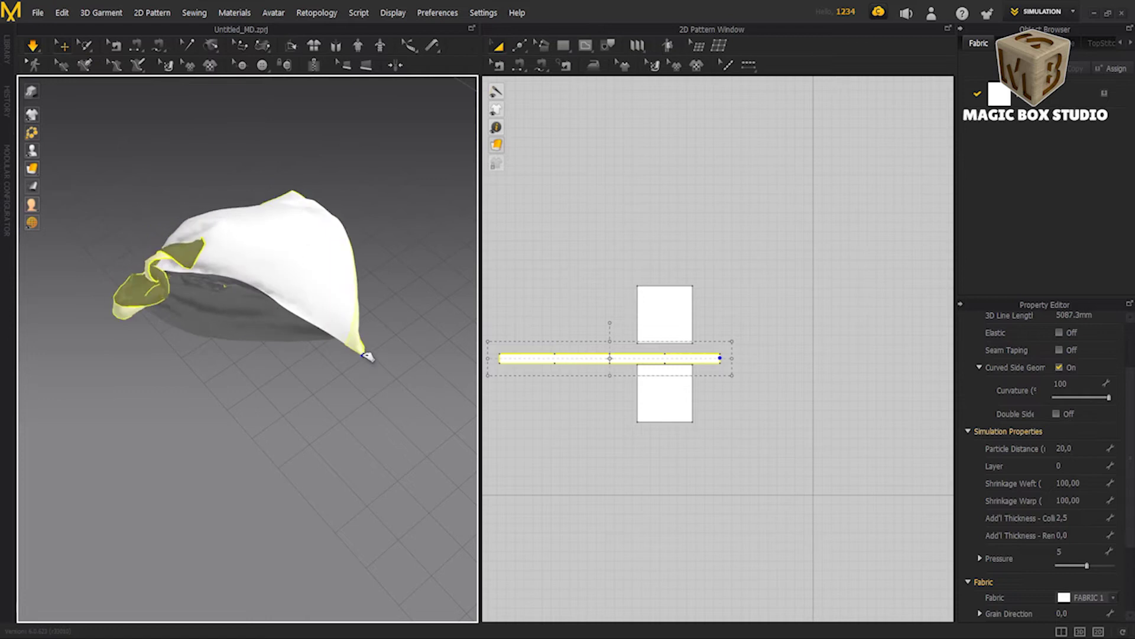
pyautogui.press('space')
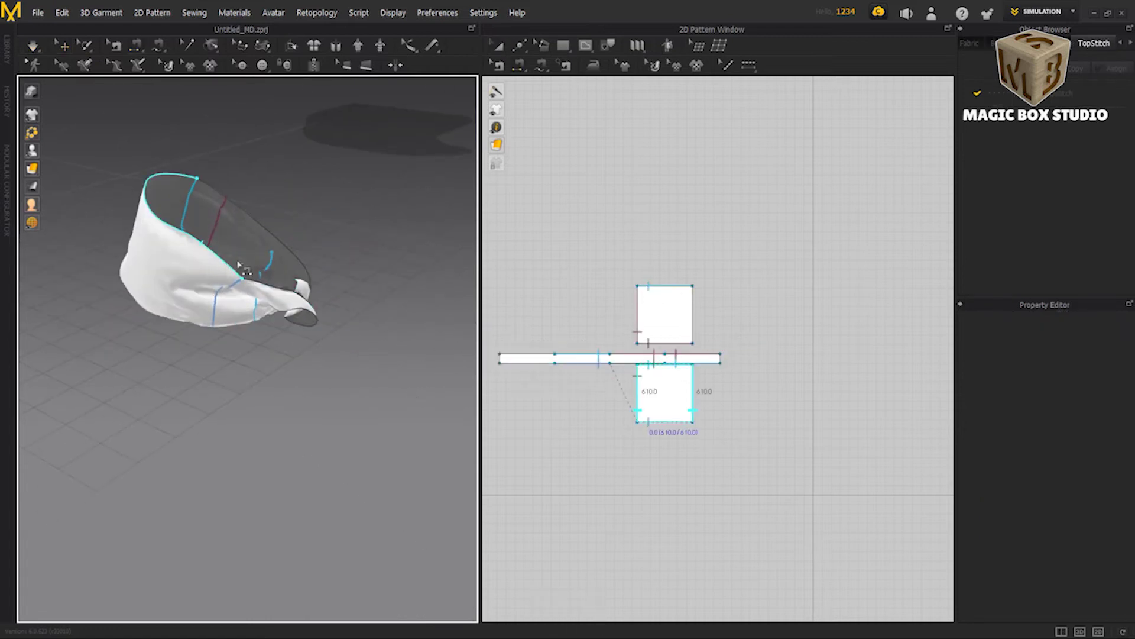
# Step: Sew the strip's edge segment to the upper square and simulate the closed cushion
pyautogui.press('space')
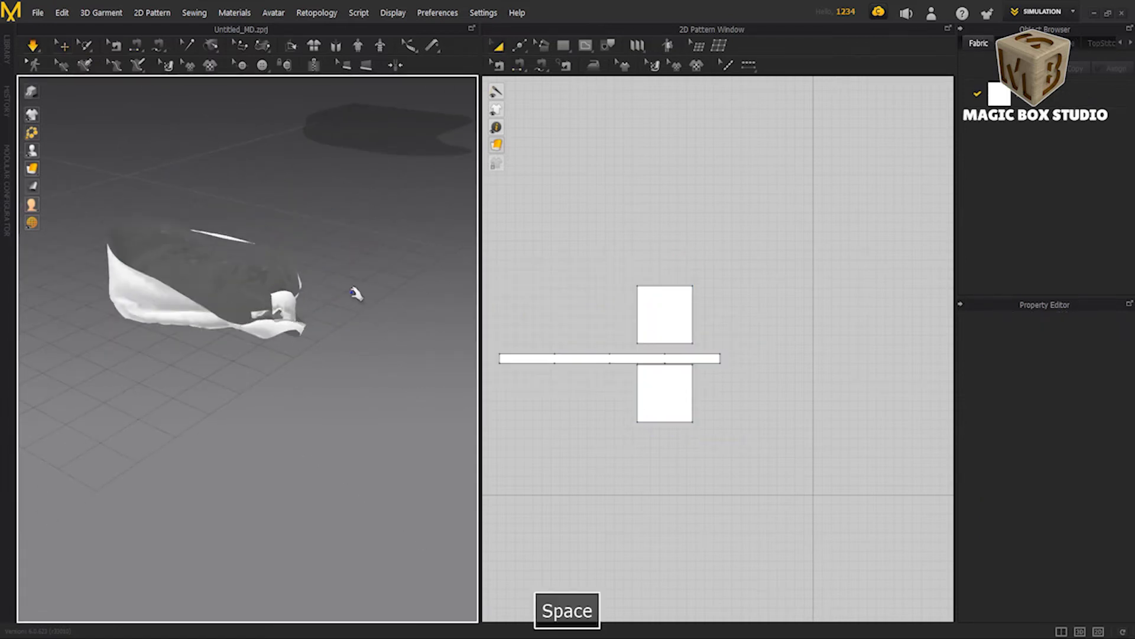
pyautogui.moveTo(331, 272); pyautogui.dragTo(298, 129, button='right')
pyautogui.press('space')
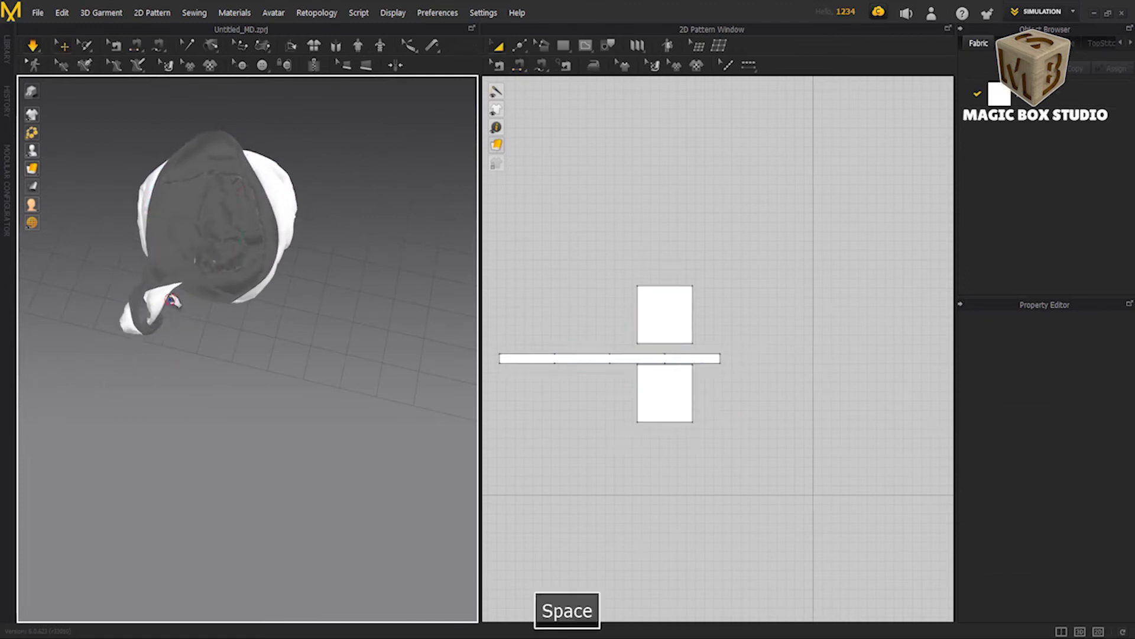
pyautogui.click(154, 260)
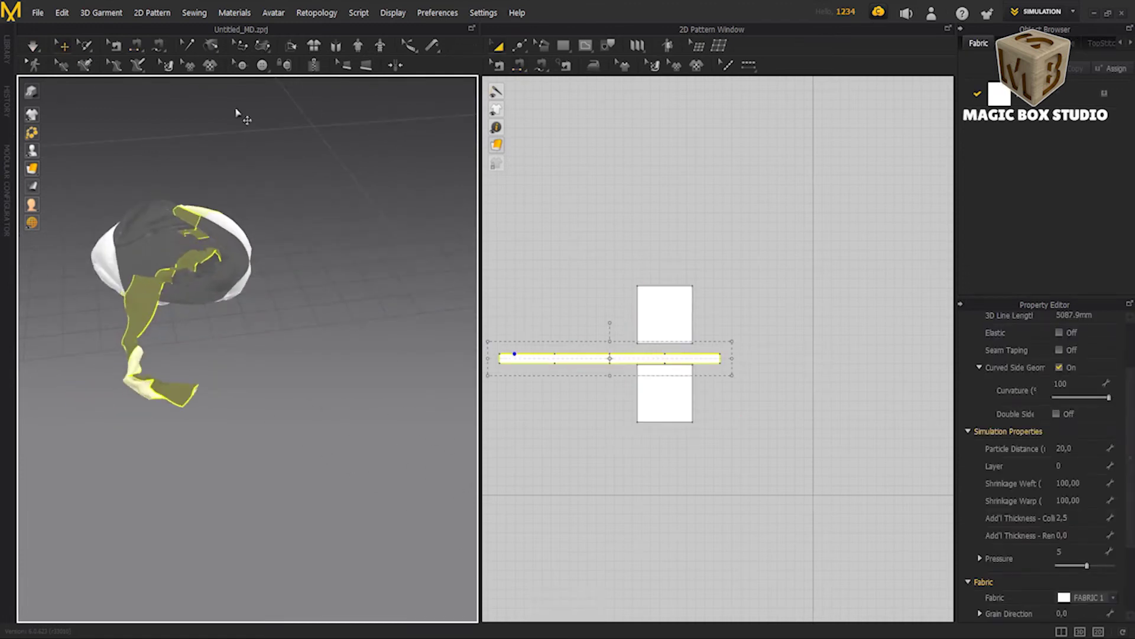
pyautogui.click(519, 65)
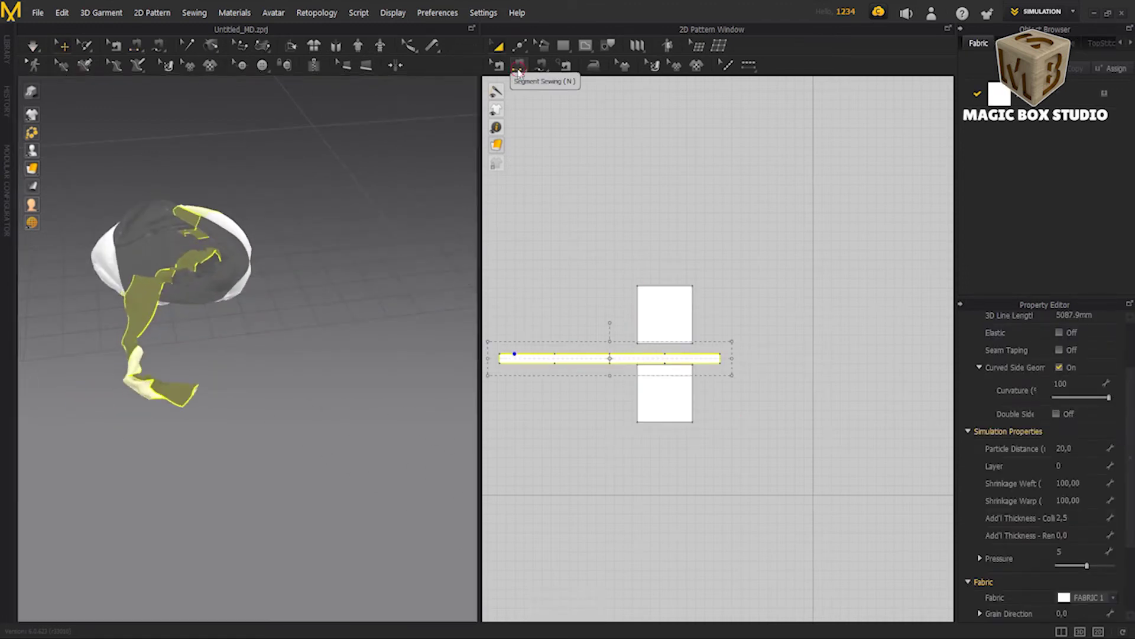
pyautogui.click(181, 306)
pyautogui.press('space')
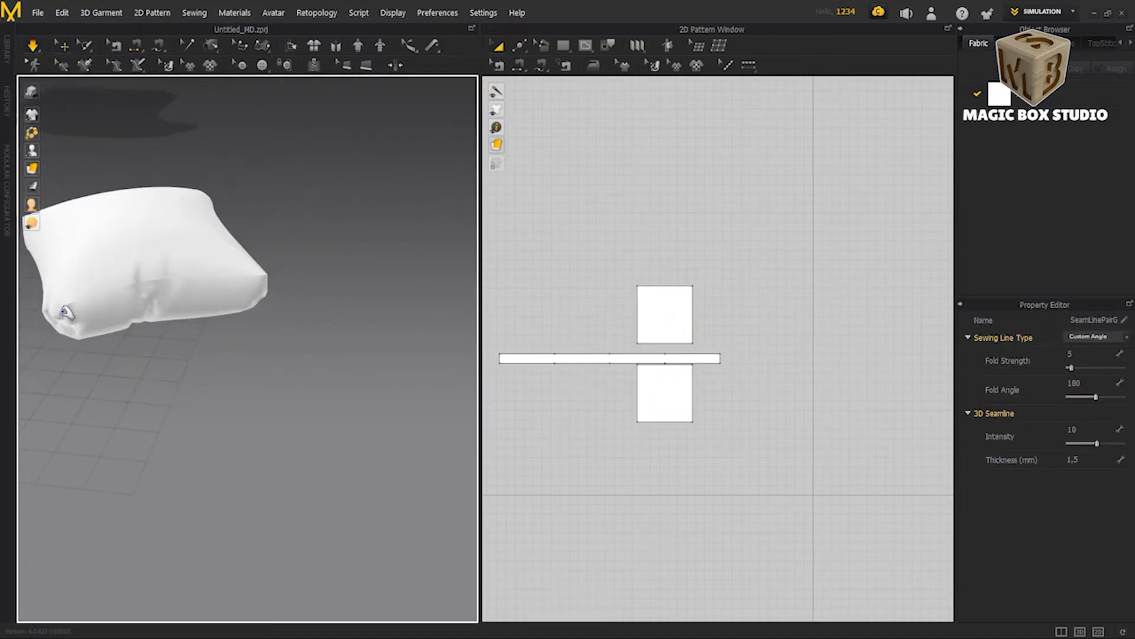
# Step: Simulate the pillow until its bottom gap closes
pyautogui.click(54, 337)
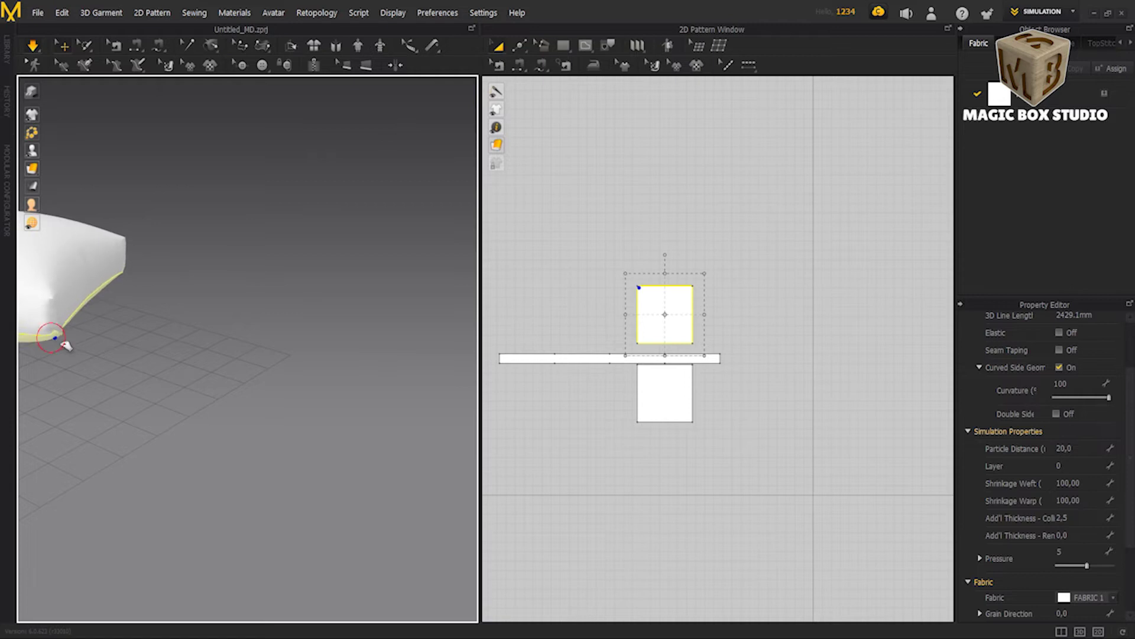
pyautogui.moveTo(87, 353)
pyautogui.mouseDown(button='right')
pyautogui.moveTo(308, 370)
pyautogui.moveTo(112, 385)
pyautogui.mouseUp(button='right')
pyautogui.click(299, 376)
pyautogui.moveTo(299, 376); pyautogui.dragTo(351, 327, button='right')
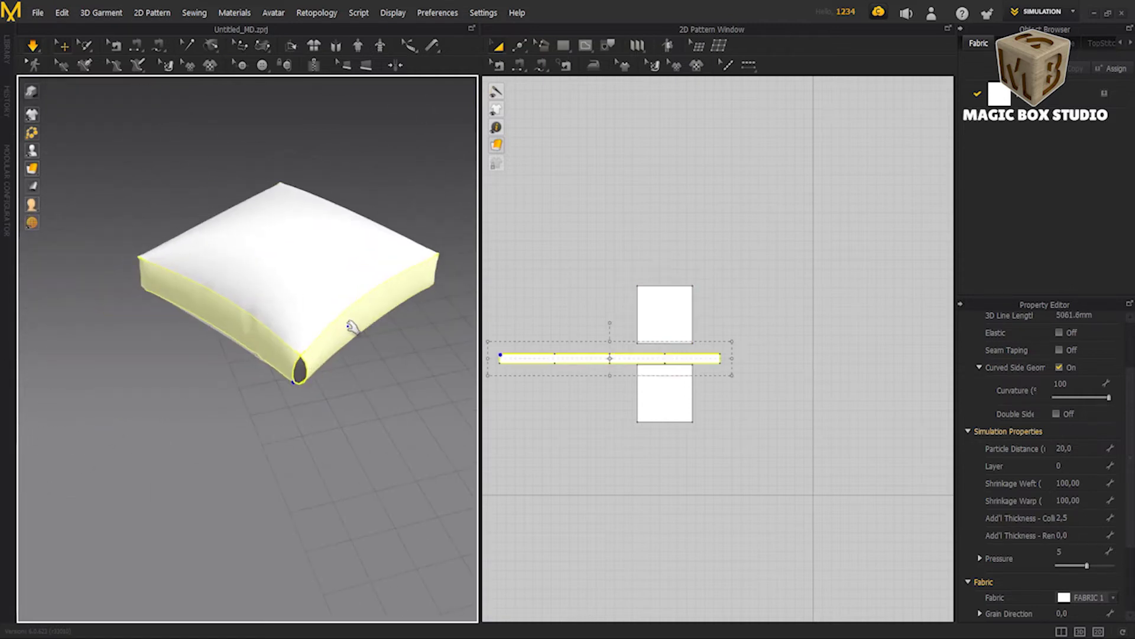
pyautogui.press('space')
pyautogui.press('space')
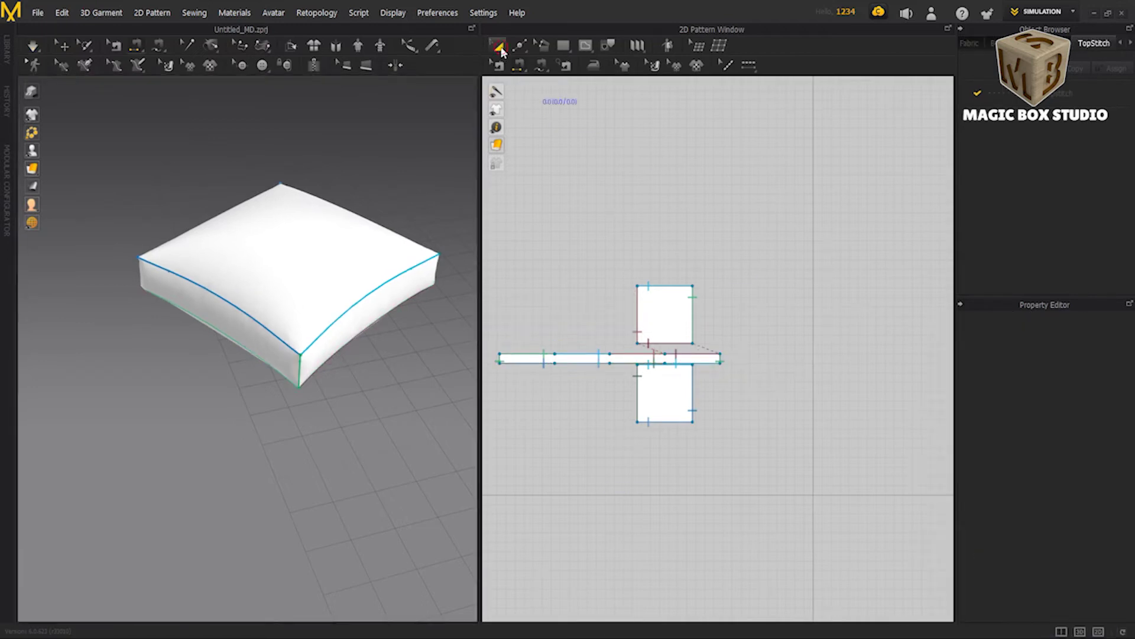
# Step: Select all pieces, align the cushion over the seat in top and front views, and simulate it settling
pyautogui.moveTo(696, 427); pyautogui.dragTo(701, 430)
pyautogui.press('5')
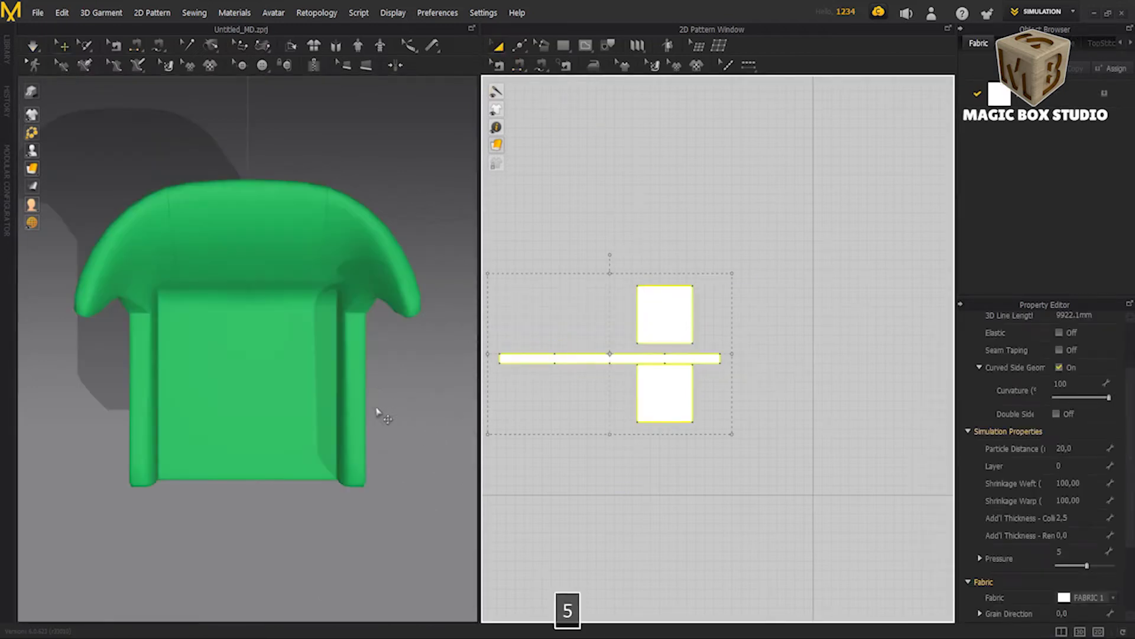
pyautogui.press('2')
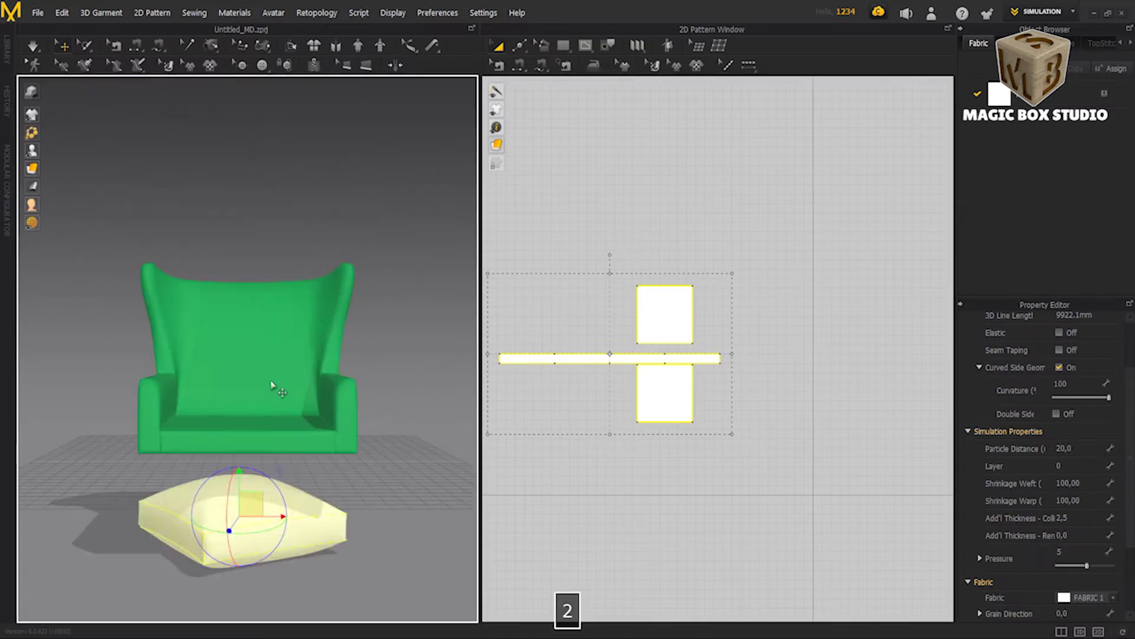
pyautogui.press('5')
pyautogui.moveTo(278, 355); pyautogui.dragTo(261, 374)
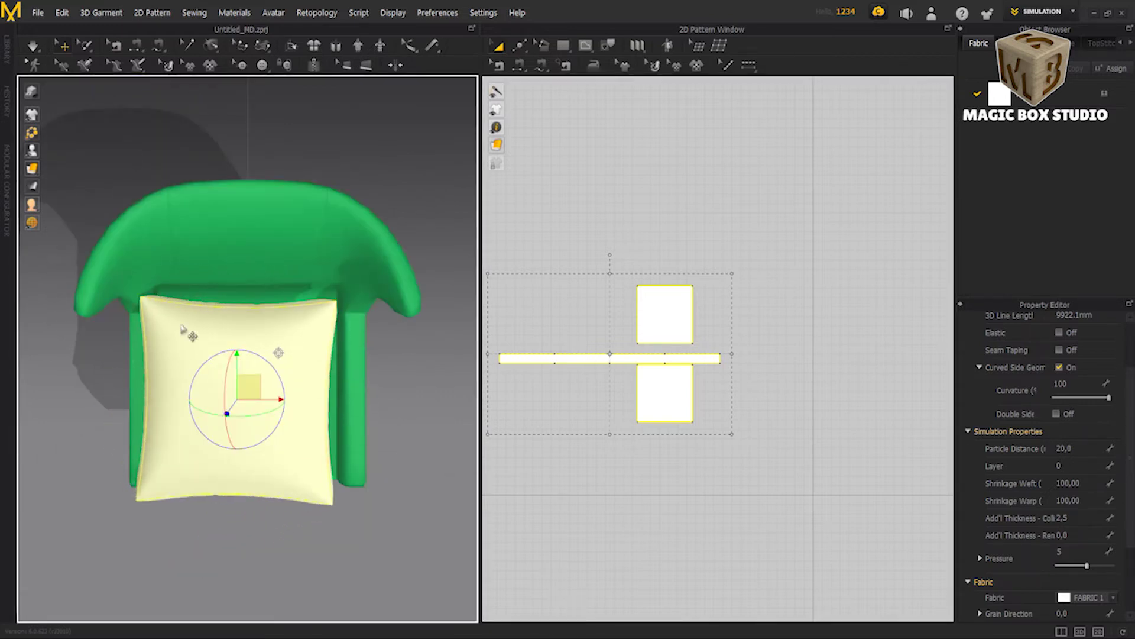
pyautogui.moveTo(262, 373); pyautogui.dragTo(263, 430, button='right')
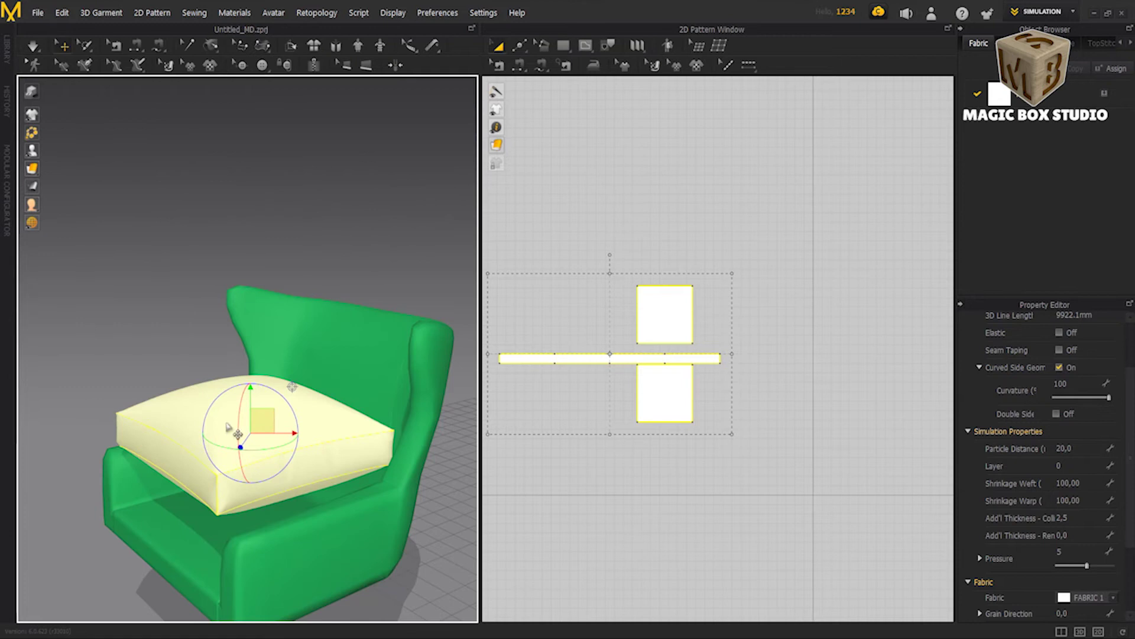
pyautogui.press('5')
pyautogui.press('2')
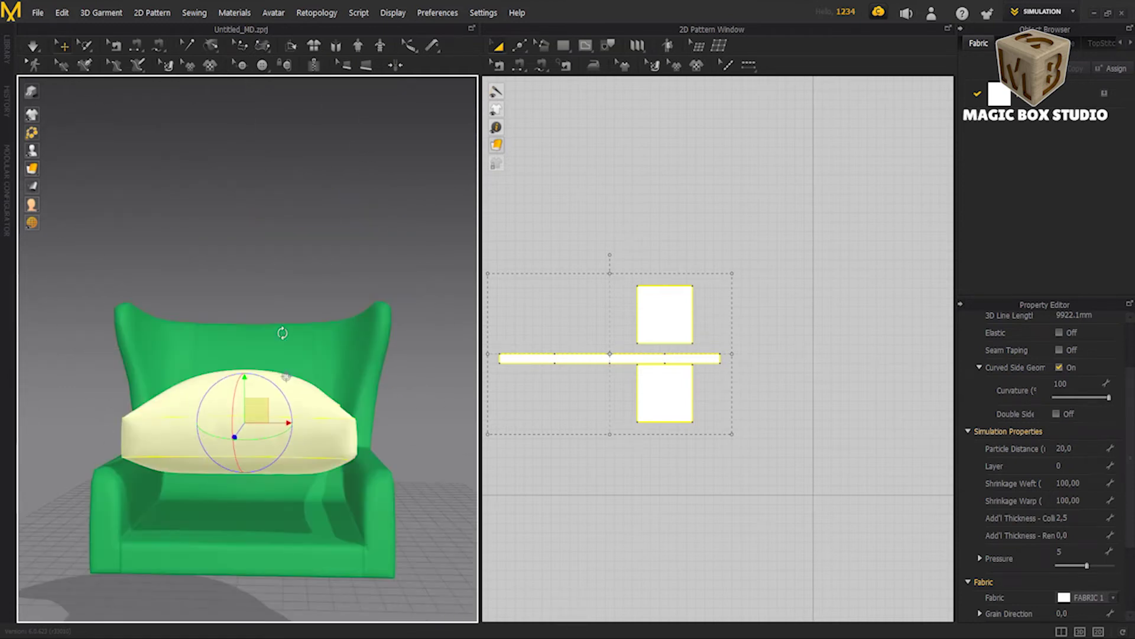
pyautogui.press('space')
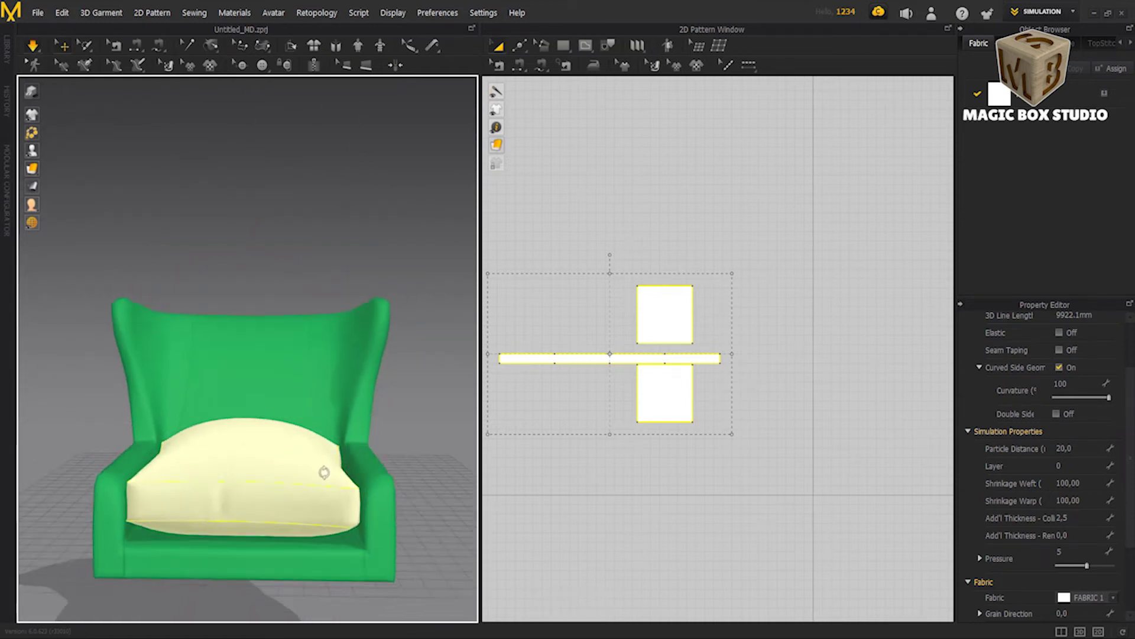
pyautogui.click(650, 304)
# Step: Give the upper and lower cushion panels a pressure of 4
pyautogui.doubleClick(1065, 551)
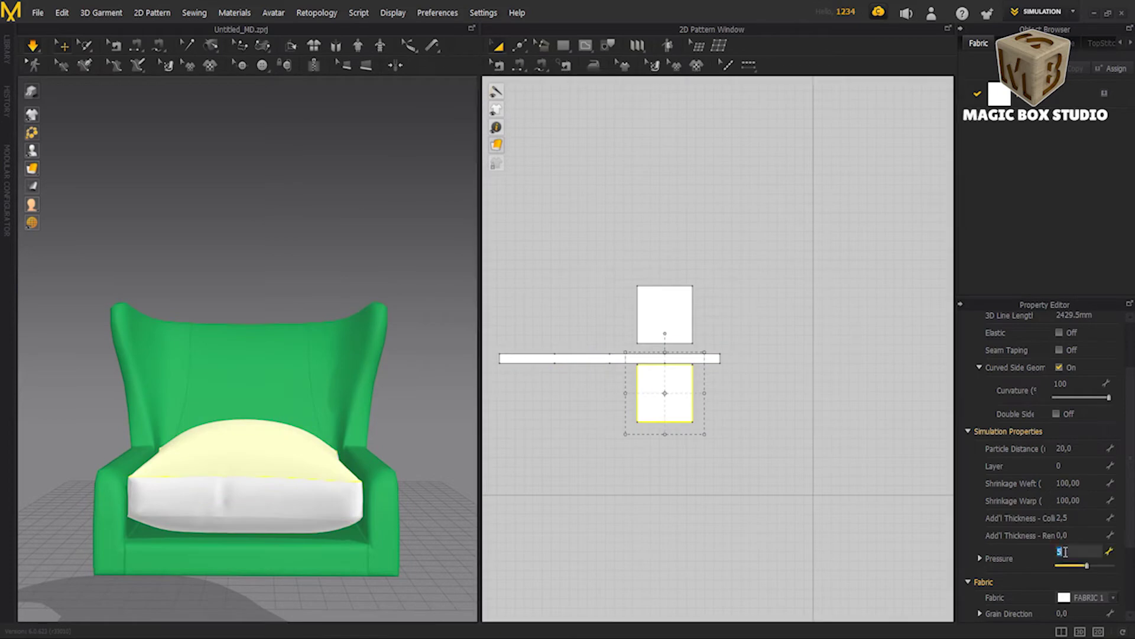
pyautogui.write('3')
pyautogui.press('Return')
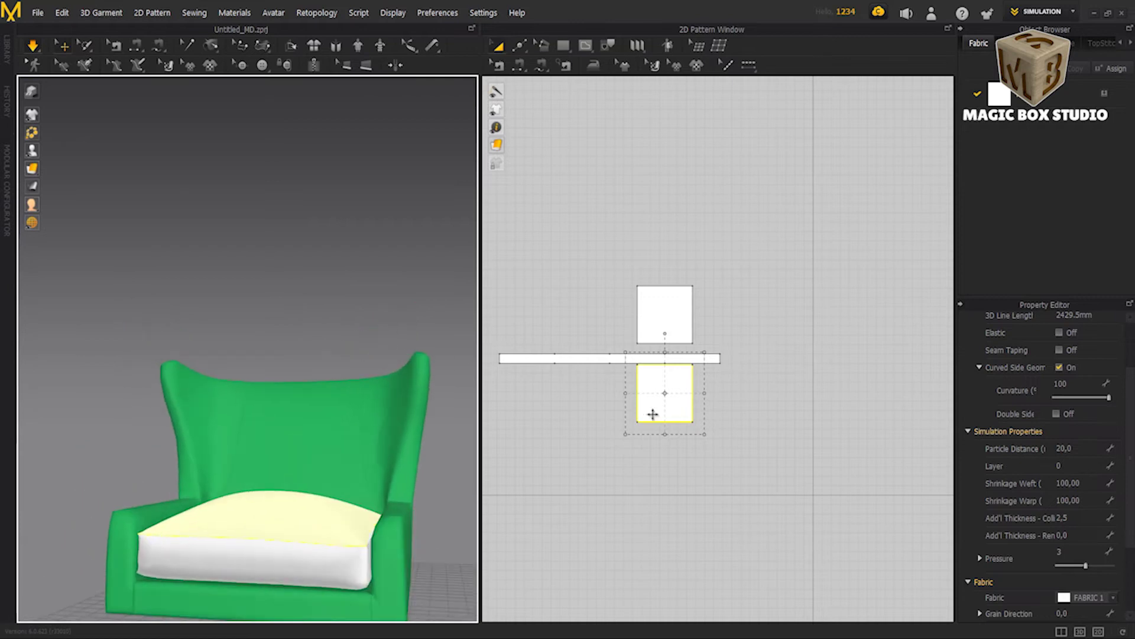
pyautogui.click(665, 313)
pyautogui.doubleClick(1066, 553)
pyautogui.write('6')
pyautogui.press('Return')
pyautogui.write('4')
pyautogui.press('Return')
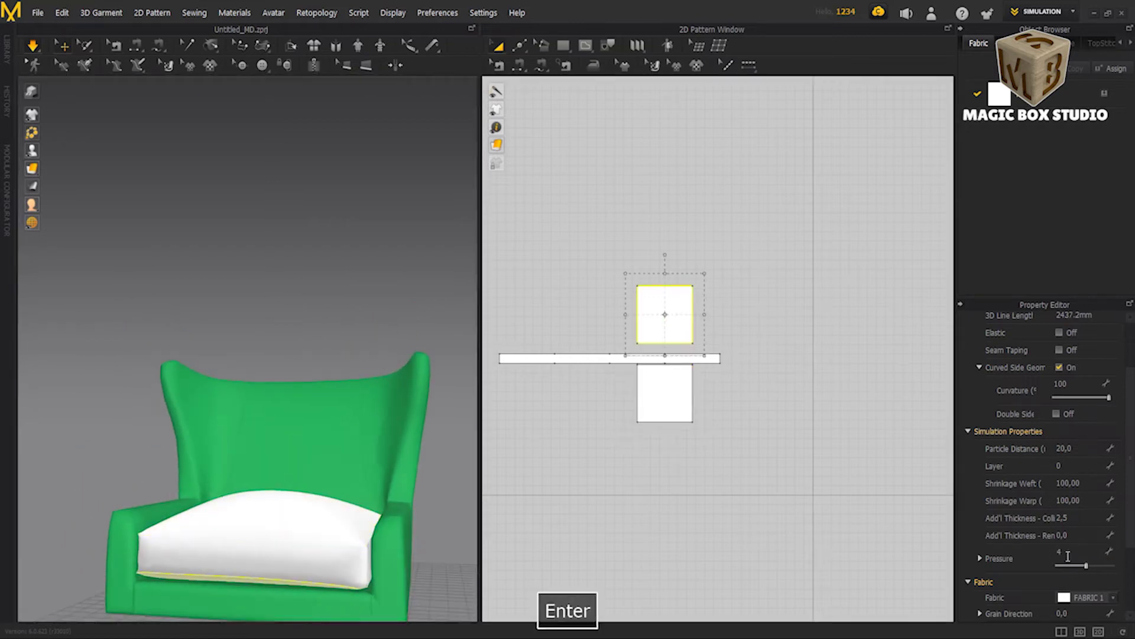
pyautogui.click(646, 373)
pyautogui.doubleClick(1078, 551)
pyautogui.write('4')
pyautogui.press('Return')
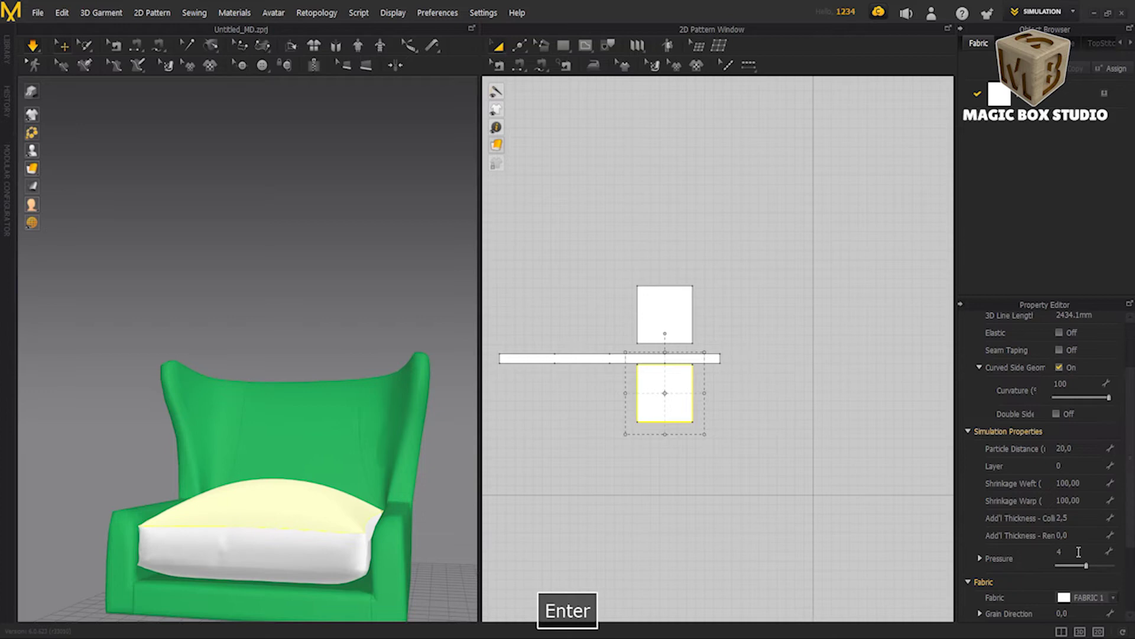
# Step: Apply the Wool Melton fabric preset to all cushion pattern pieces
pyautogui.moveTo(499, 266); pyautogui.dragTo(733, 437)
pyautogui.click(1000, 95)
pyautogui.scroll(-5, 1040, 532)
pyautogui.click(1088, 566)
pyautogui.click(1042, 523)
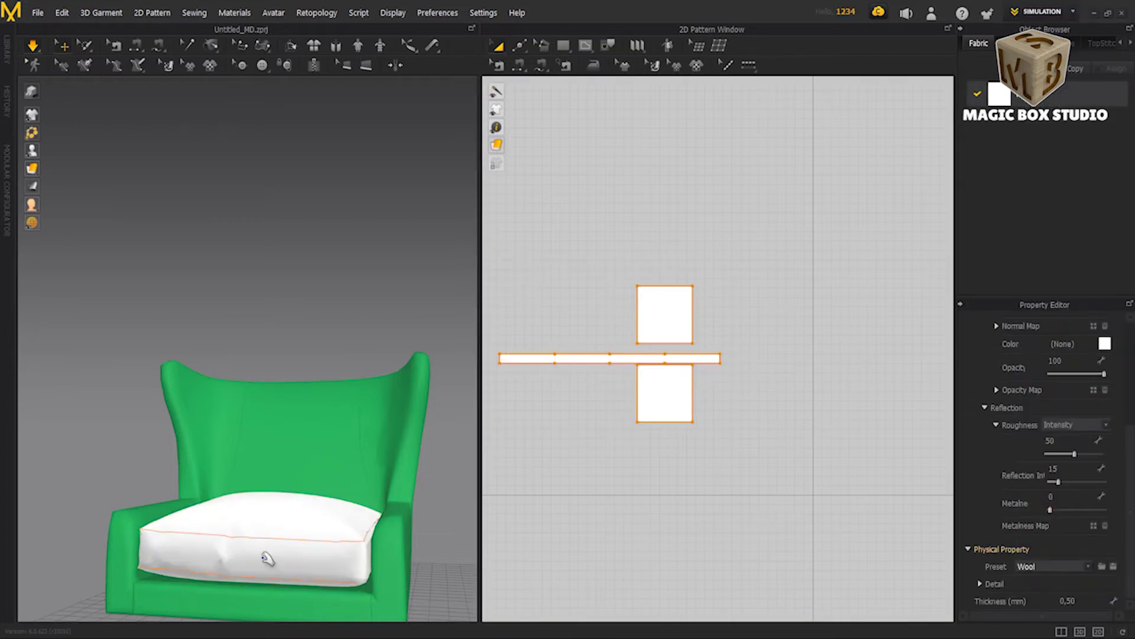
pyautogui.moveTo(237, 502)
pyautogui.mouseDown(button='right')
pyautogui.moveTo(253, 578)
pyautogui.moveTo(264, 469)
pyautogui.moveTo(261, 562)
pyautogui.mouseUp(button='right')
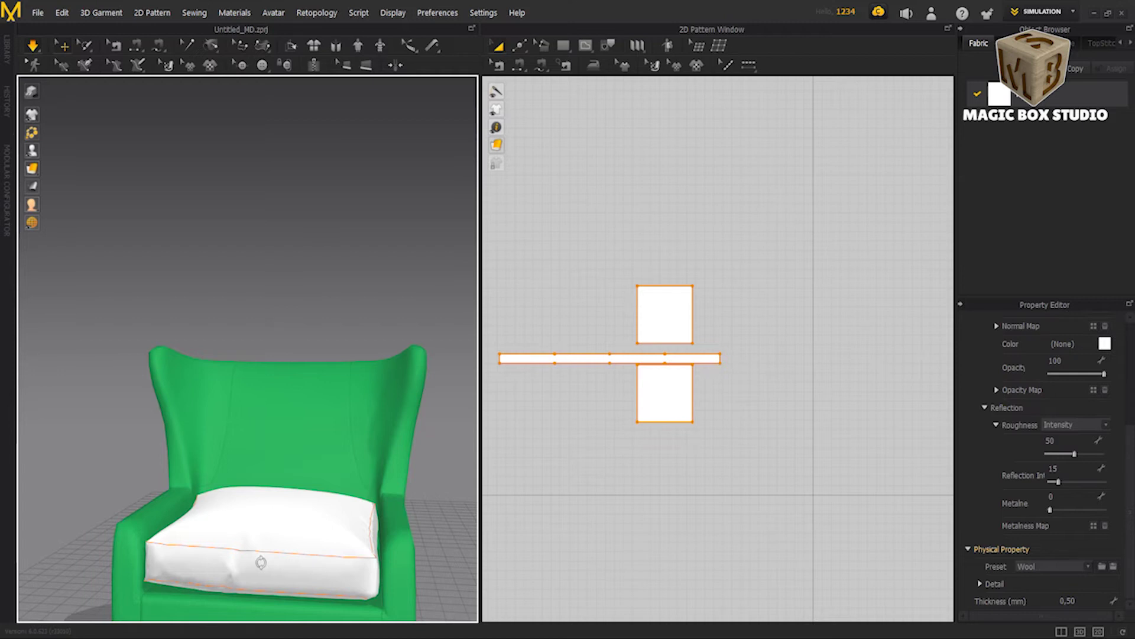
pyautogui.click(1086, 567)
pyautogui.click(1052, 420)
pyautogui.click(1085, 567)
pyautogui.click(1058, 543)
pyautogui.moveTo(379, 550)
pyautogui.mouseDown(button='right')
pyautogui.moveTo(328, 556)
pyautogui.moveTo(332, 530)
pyautogui.moveTo(304, 583)
pyautogui.moveTo(331, 556)
pyautogui.mouseUp(button='right')
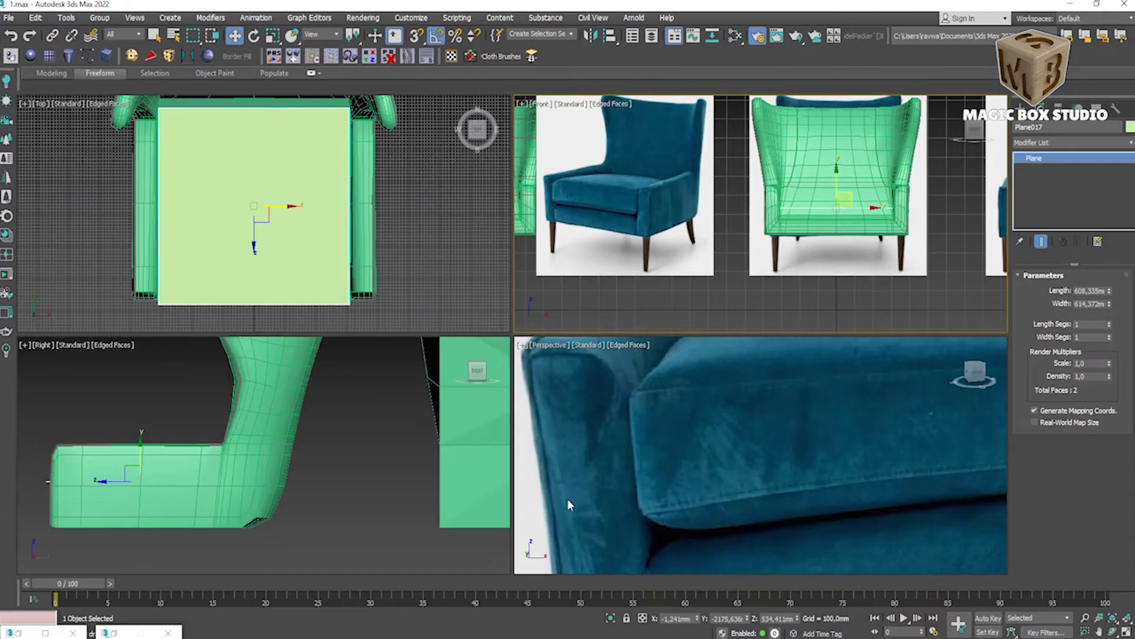
pyautogui.scroll(2, 567, 505)
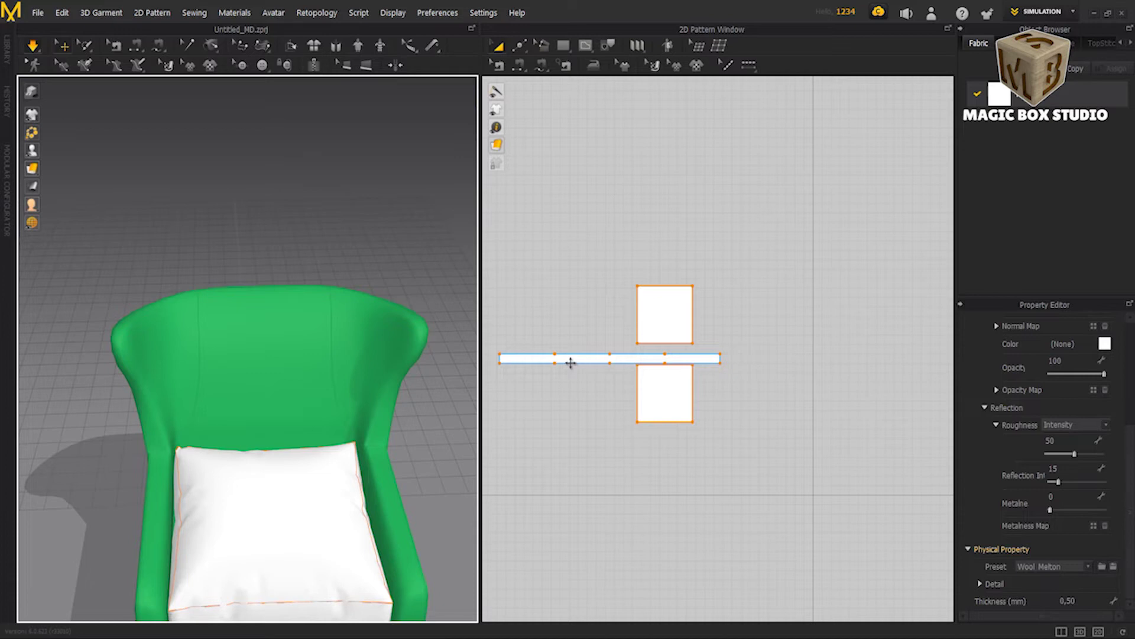
# Step: With the Edit Pattern tool, select the upper panel's top edge and the cushion pieces
pyautogui.click(518, 45)
pyautogui.click(544, 109)
pyautogui.press('space')
pyautogui.click(664, 286)
pyautogui.moveTo(662, 325); pyautogui.dragTo(684, 248, button='right')
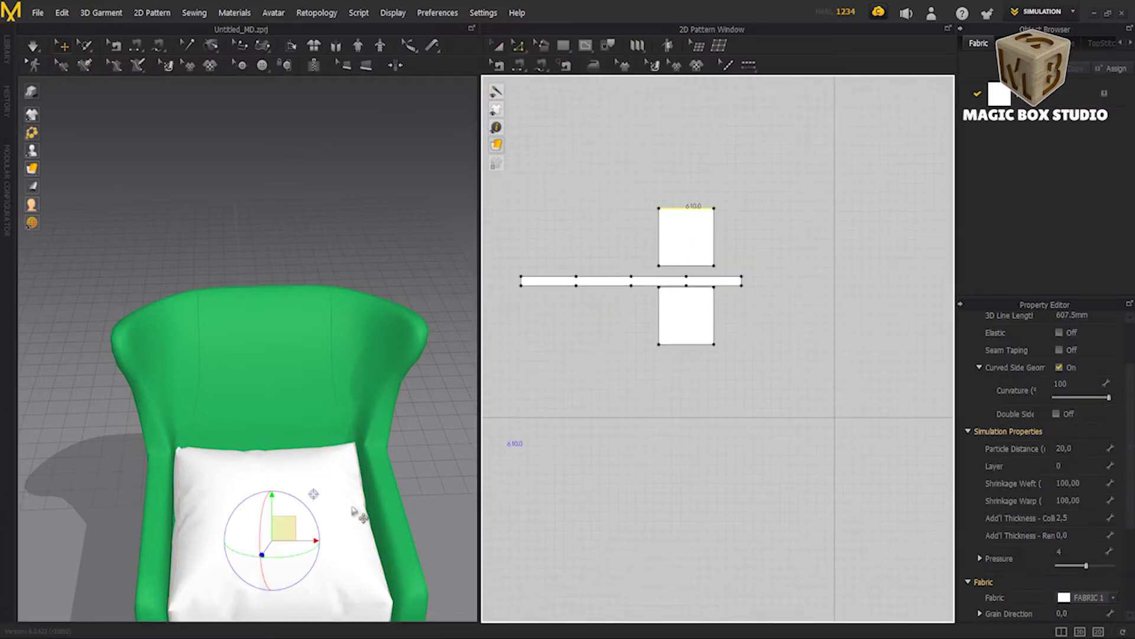
pyautogui.moveTo(373, 494); pyautogui.dragTo(392, 417, button='right')
pyautogui.click(430, 463)
pyautogui.click(412, 451)
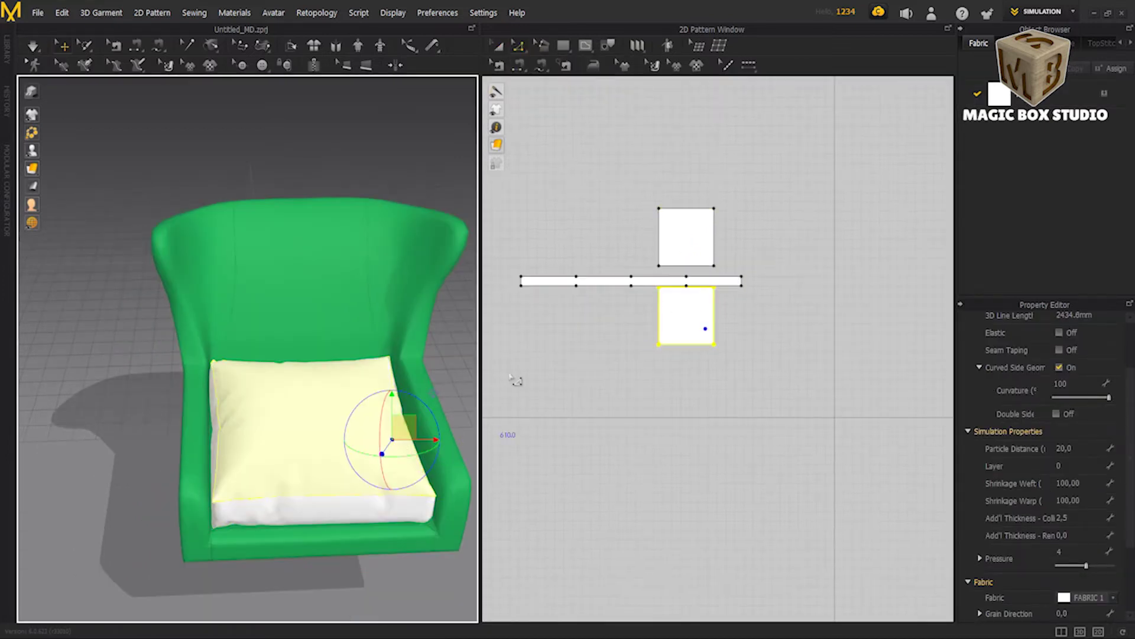
# Step: Drag the lower panel's right edge outward to widen it slightly
pyautogui.click(715, 321)
pyautogui.rightClick(430, 464)
pyautogui.moveTo(430, 464); pyautogui.dragTo(402, 449, button='right')
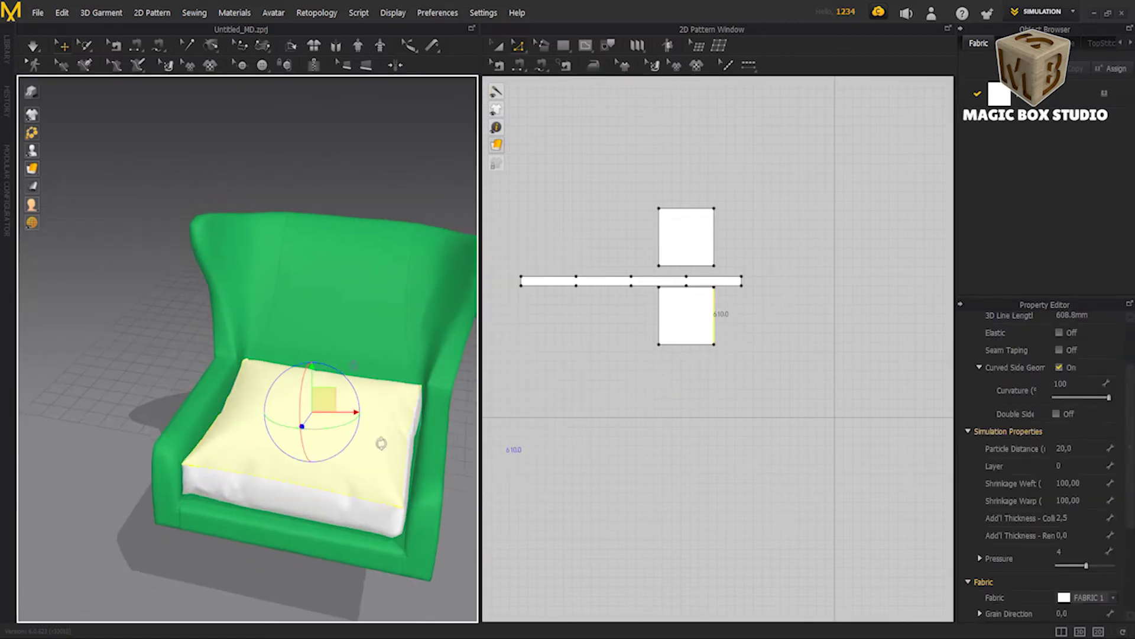
pyautogui.scroll(3, 720, 314)
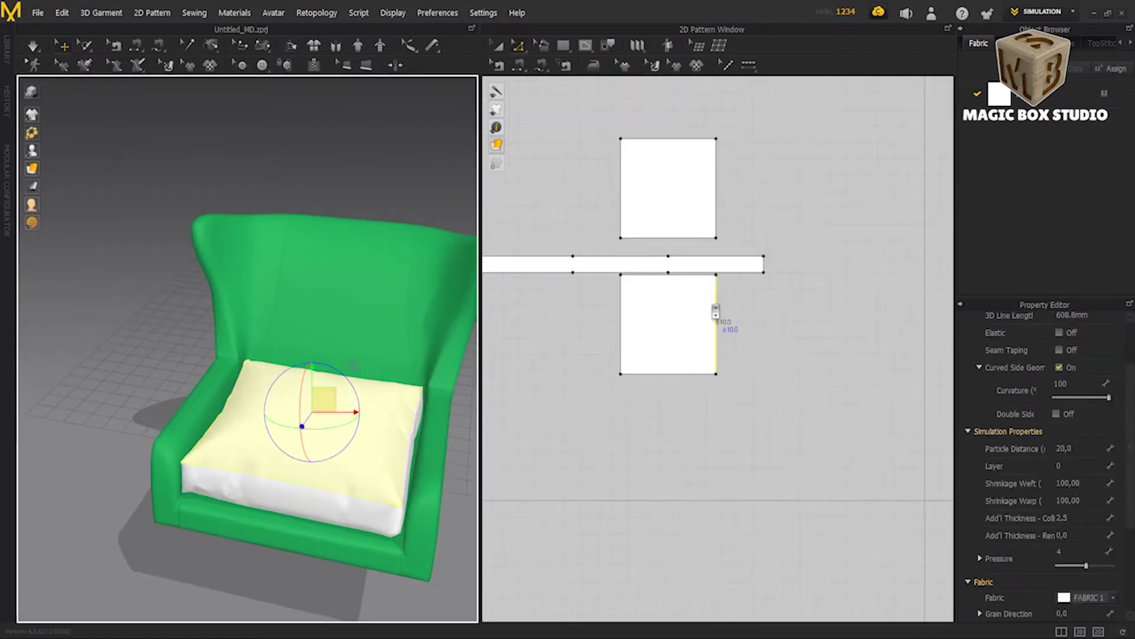
pyautogui.scroll(2, 724, 316)
pyautogui.click(719, 322)
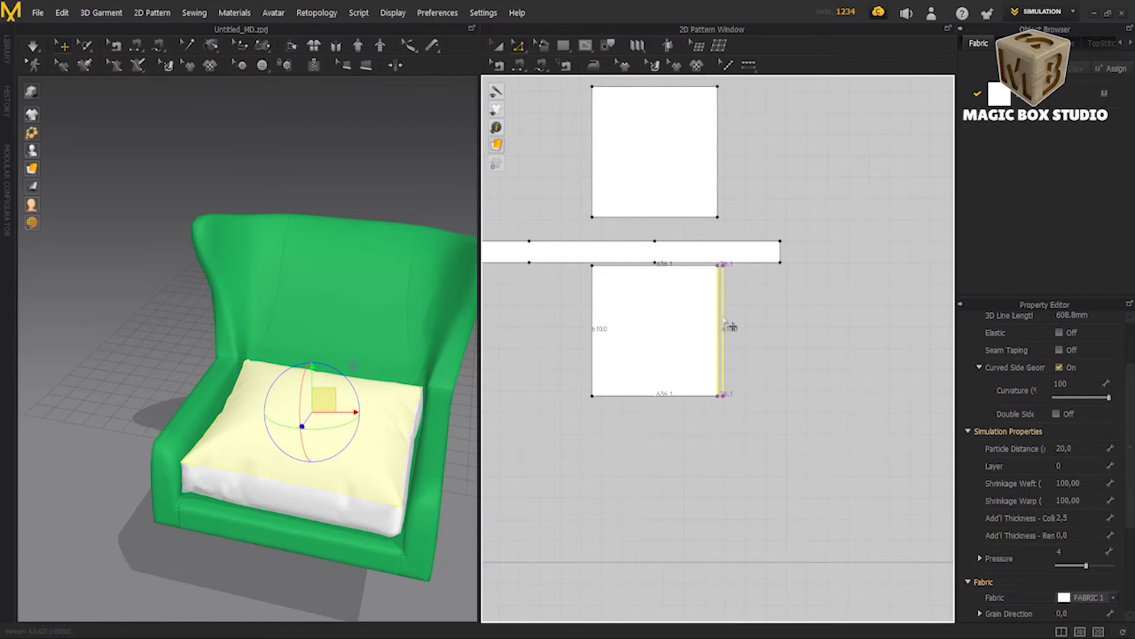
pyautogui.moveTo(724, 322); pyautogui.dragTo(725, 323)
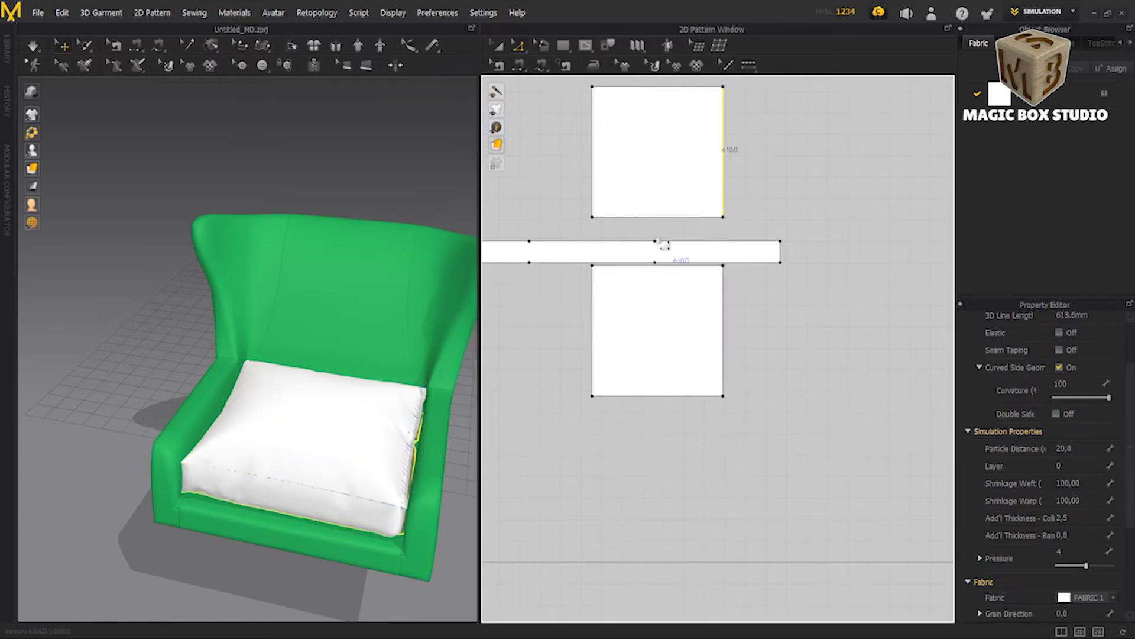
# Step: Check the sewing seams, select the side strip's right end edge, and restart the simulation
pyautogui.click(768, 260)
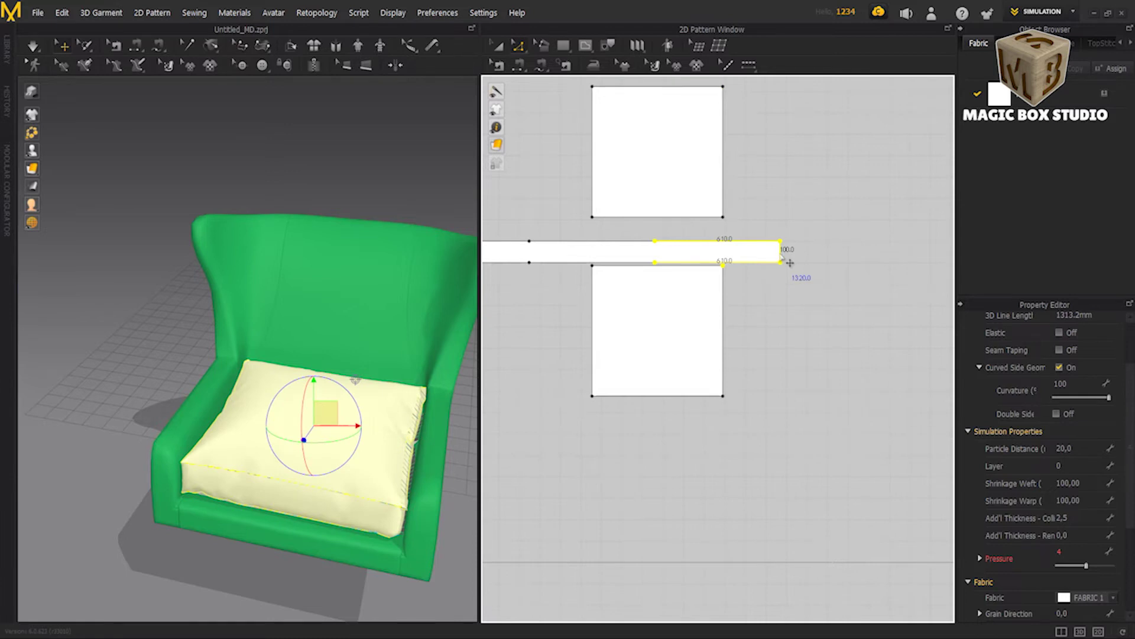
pyautogui.click(789, 262)
pyautogui.press('b')
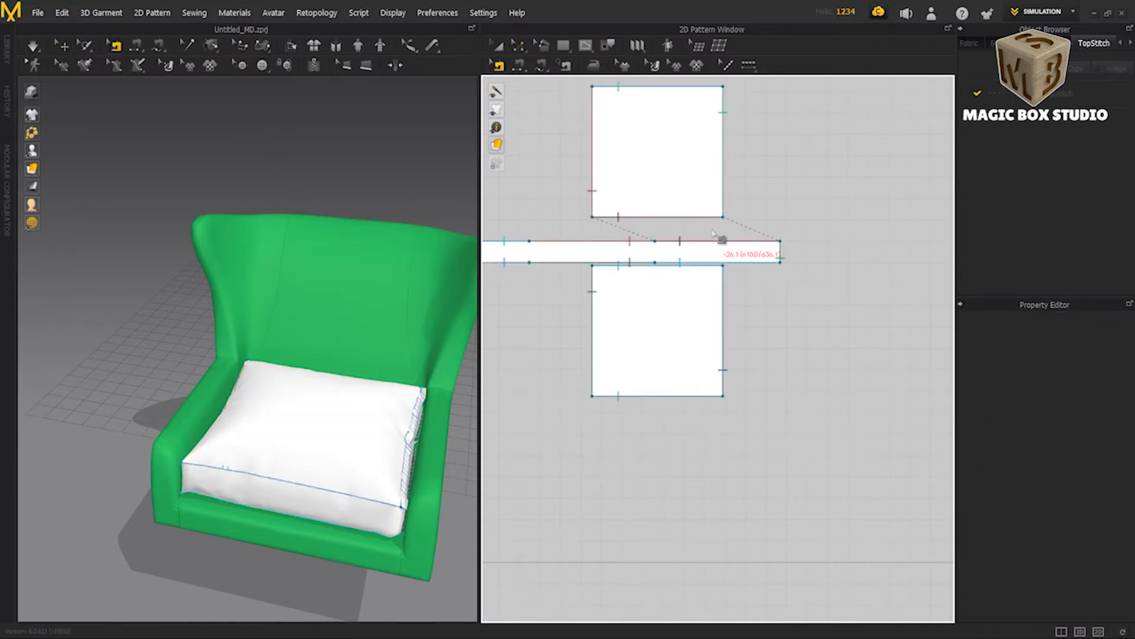
pyautogui.click(519, 48)
pyautogui.click(792, 260)
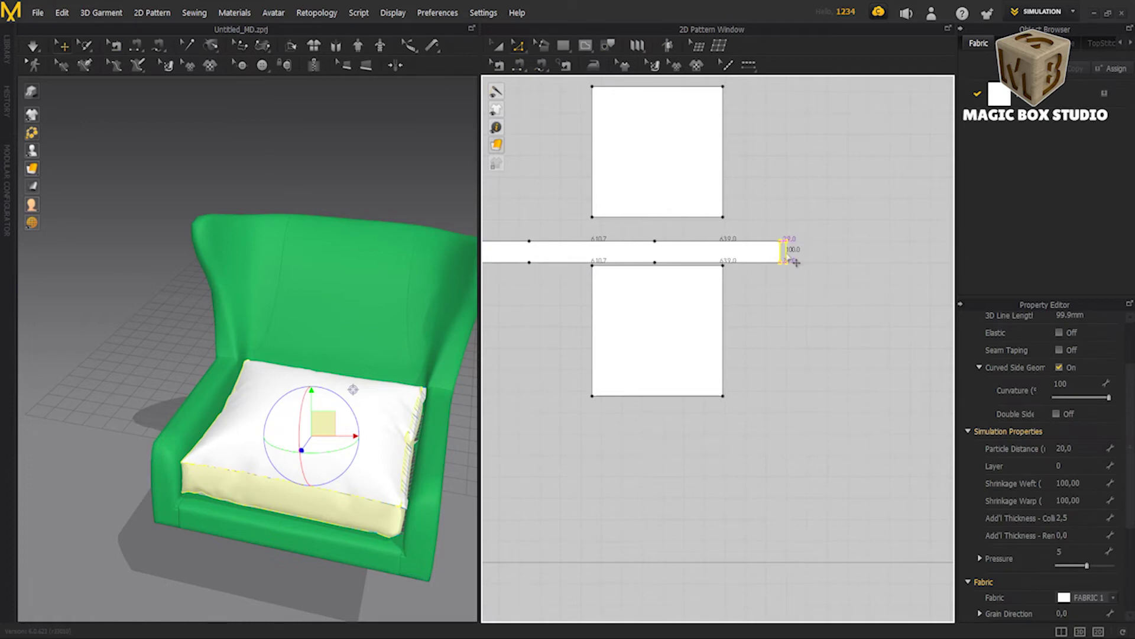
pyautogui.press('space')
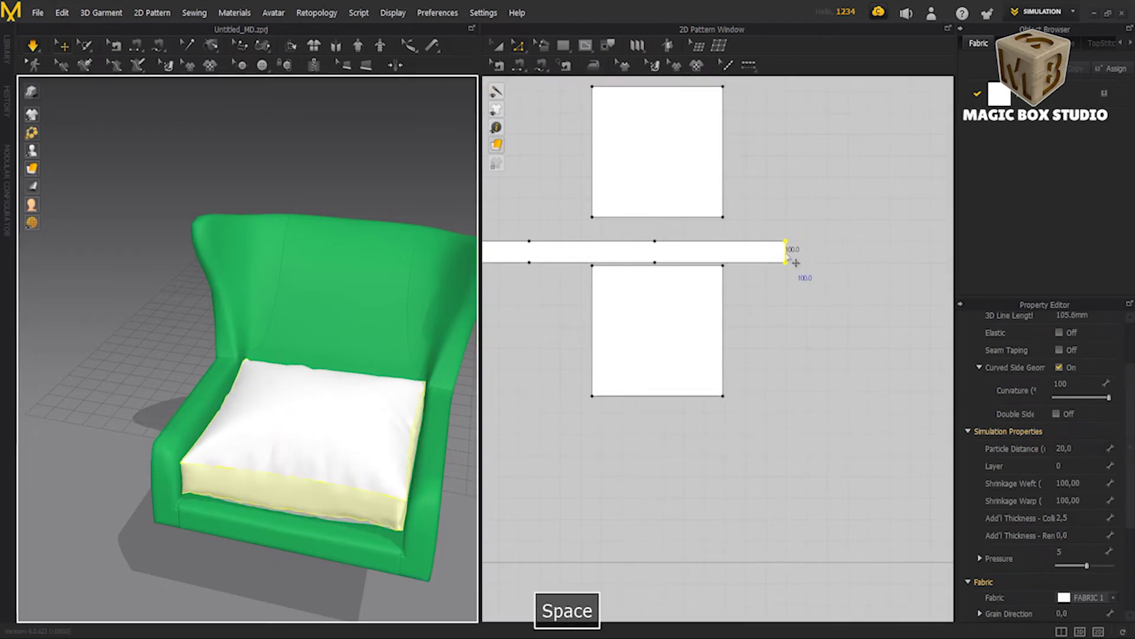
# Step: Select all cushion pieces and try the Leather Lambskin fabric preset
pyautogui.moveTo(406, 487)
pyautogui.mouseDown(button='right')
pyautogui.moveTo(401, 510)
pyautogui.moveTo(423, 470)
pyautogui.moveTo(414, 491)
pyautogui.mouseUp(button='right')
pyautogui.click(421, 472)
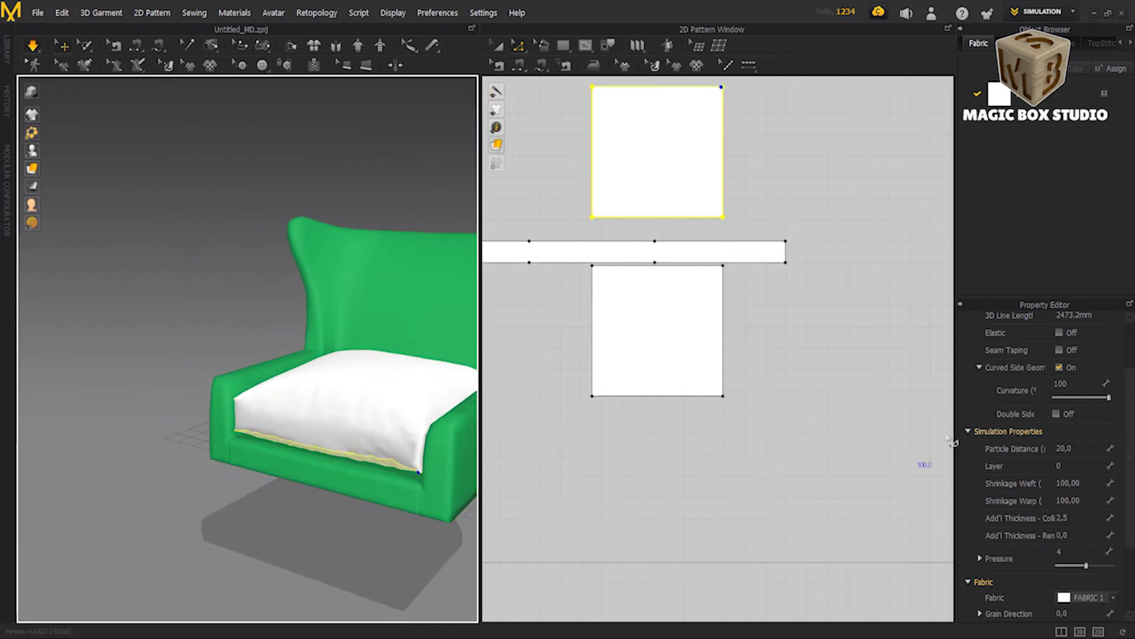
pyautogui.hotkey('ctrl', 'a')
pyautogui.click(1092, 569)
pyautogui.click(1036, 216)
pyautogui.moveTo(421, 443)
pyautogui.mouseDown(button='right')
pyautogui.moveTo(248, 487)
pyautogui.moveTo(373, 385)
pyautogui.mouseUp(button='right')
pyautogui.click(395, 426)
pyautogui.click(423, 491)
pyautogui.moveTo(413, 482)
pyautogui.mouseDown(button='right')
pyautogui.moveTo(413, 406)
pyautogui.moveTo(413, 425)
pyautogui.mouseUp(button='right')
# Step: Compare Nylon Matte, Fur Fox and Nylon Featherweight presets, then settle on Cotton Twill
pyautogui.click(1027, 120)
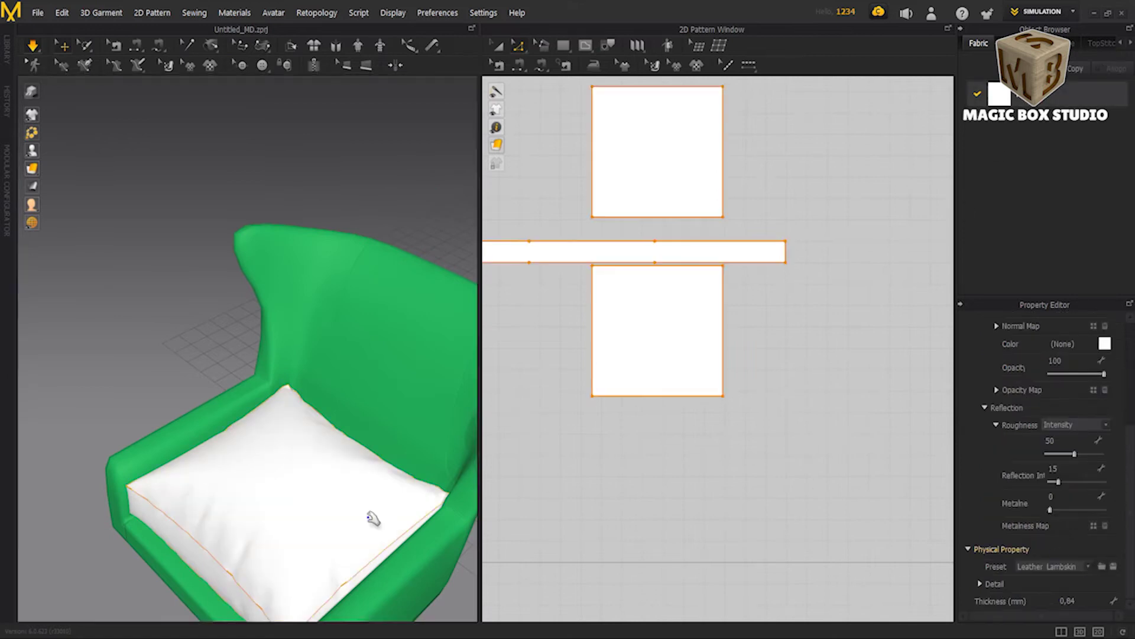
pyautogui.moveTo(407, 544); pyautogui.dragTo(467, 520, button='right')
pyautogui.click(1053, 565)
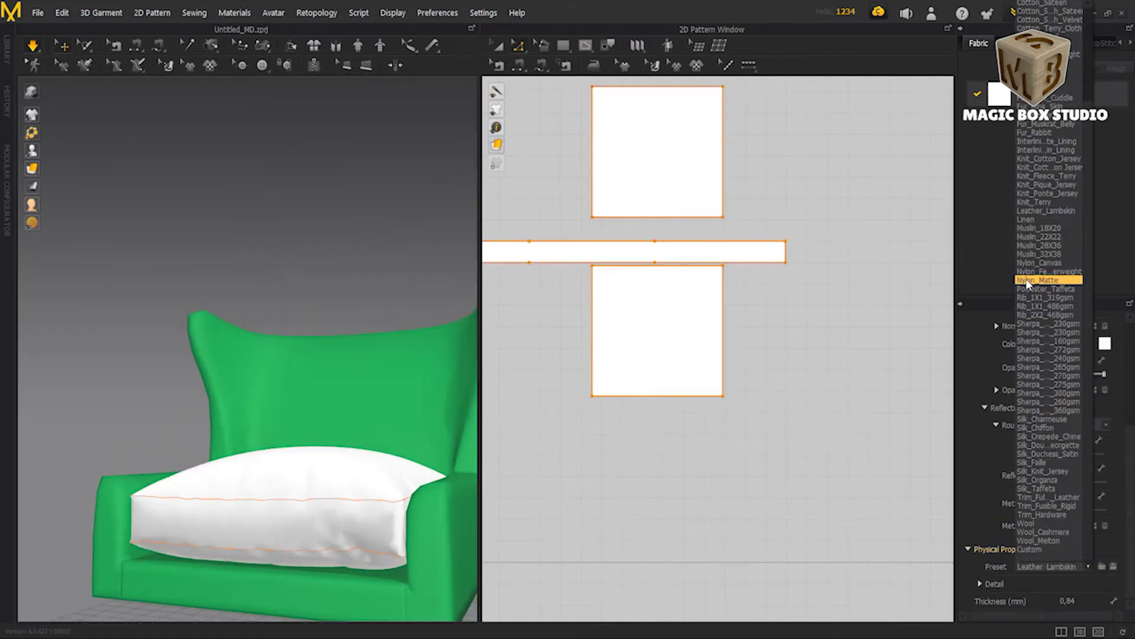
pyautogui.click(1027, 281)
pyautogui.click(1086, 568)
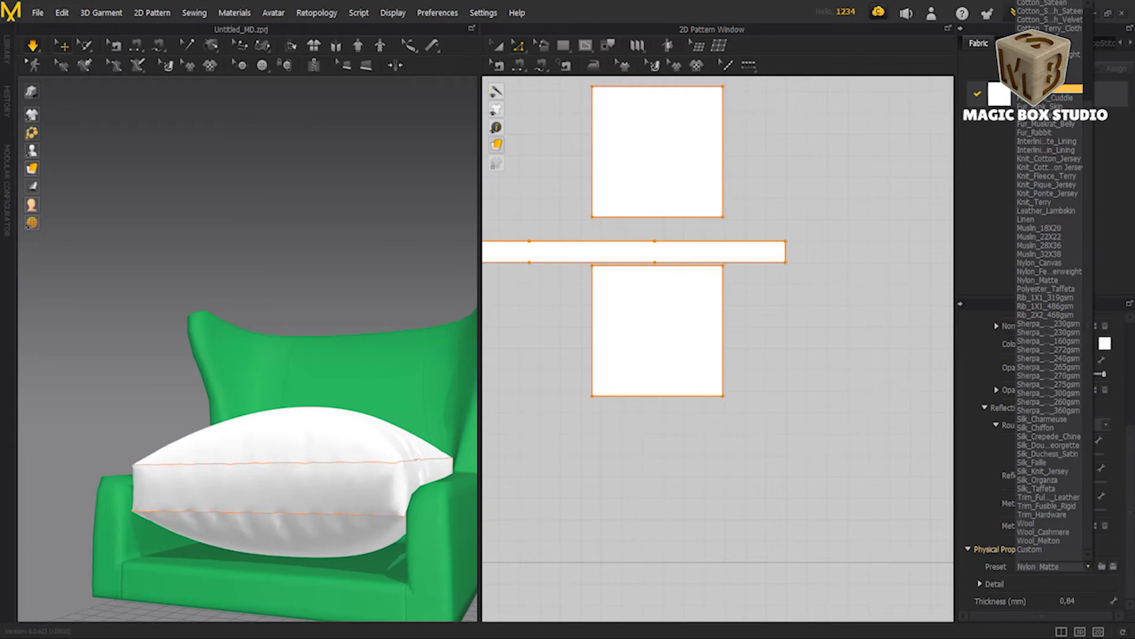
pyautogui.click(1035, 106)
pyautogui.moveTo(378, 509)
pyautogui.mouseDown(button='right')
pyautogui.moveTo(315, 578)
pyautogui.moveTo(386, 476)
pyautogui.moveTo(349, 533)
pyautogui.mouseUp(button='right')
pyautogui.click(1087, 567)
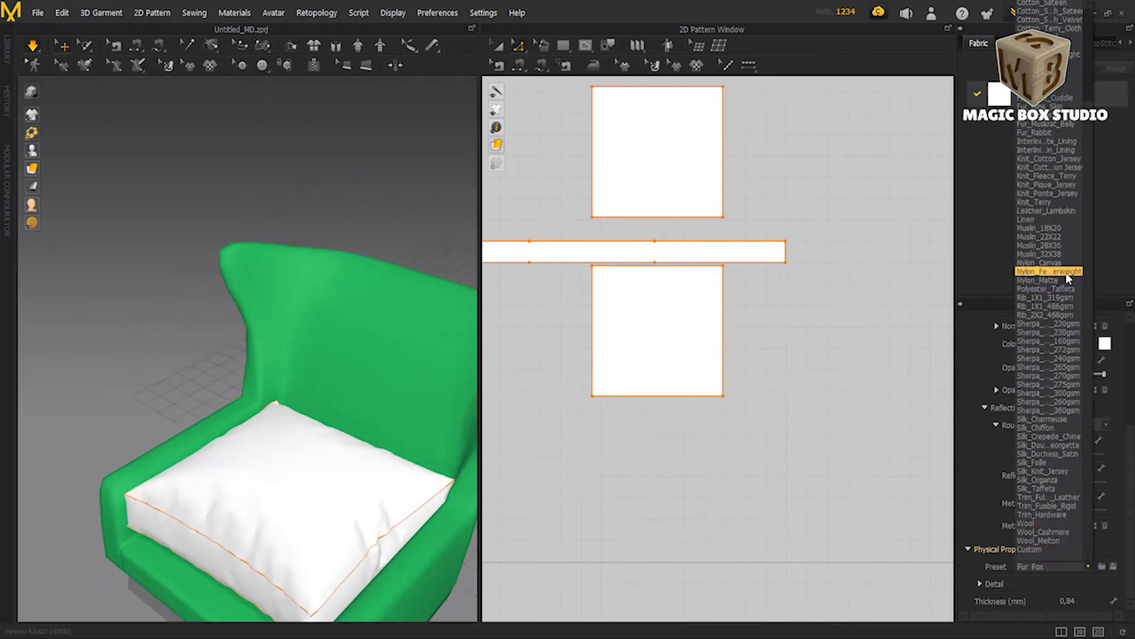
pyautogui.click(1047, 271)
pyautogui.click(1087, 566)
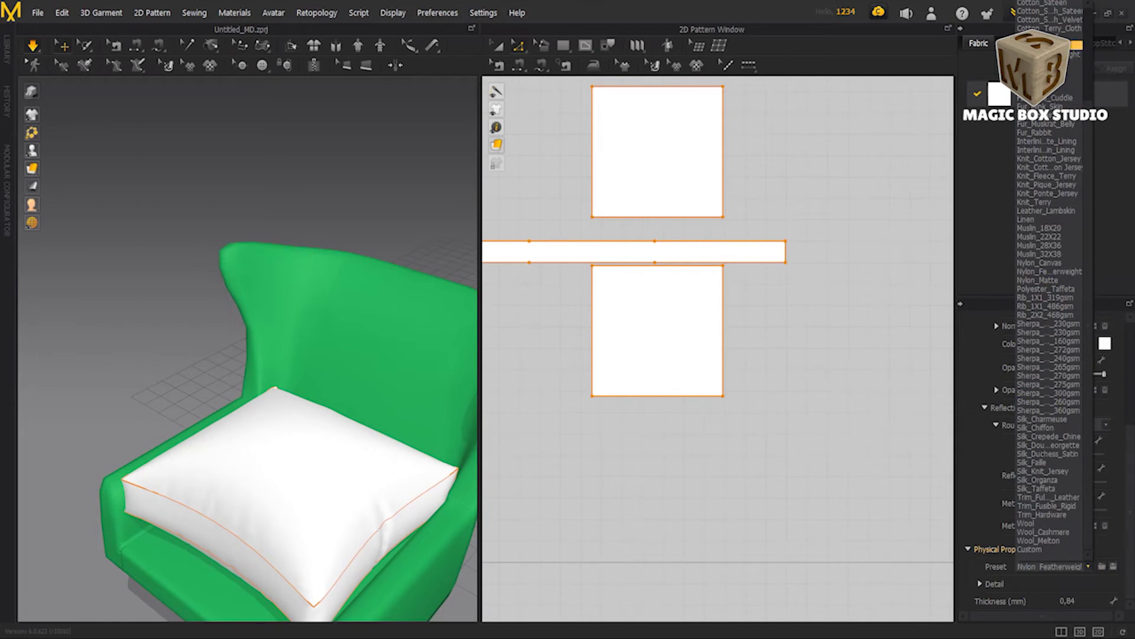
pyautogui.click(1047, 37)
pyautogui.moveTo(414, 485)
pyautogui.mouseDown(button='right')
pyautogui.moveTo(375, 463)
pyautogui.moveTo(355, 473)
pyautogui.moveTo(374, 480)
pyautogui.mouseUp(button='right')
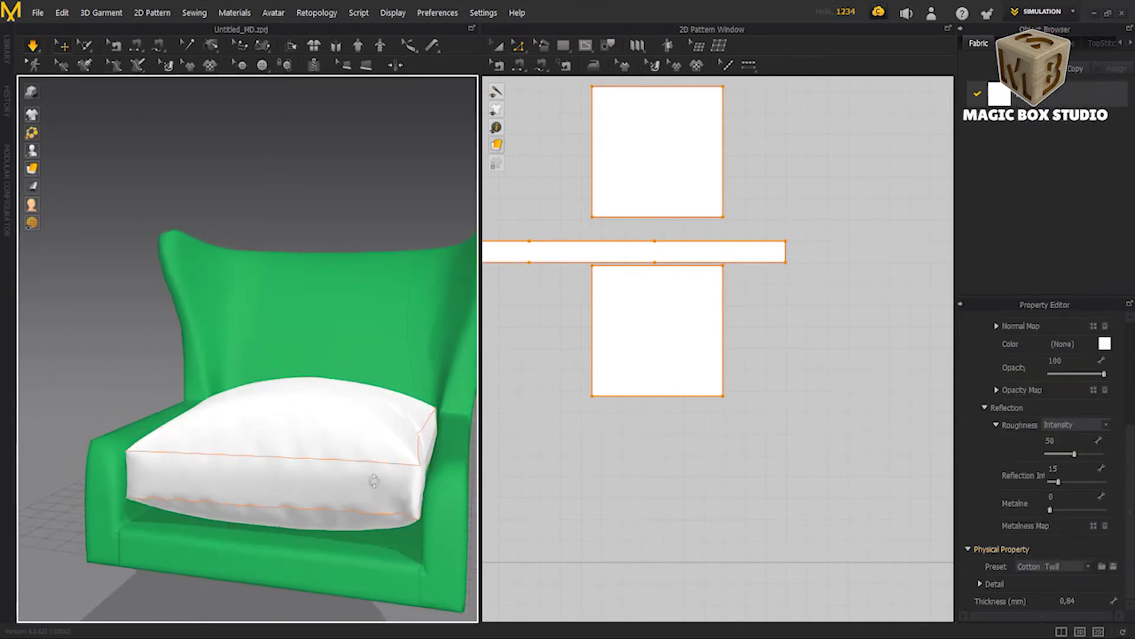
# Step: Set the upper cushion panel's pressure to 3
pyautogui.click(615, 362)
pyautogui.click(632, 302)
pyautogui.click(638, 188)
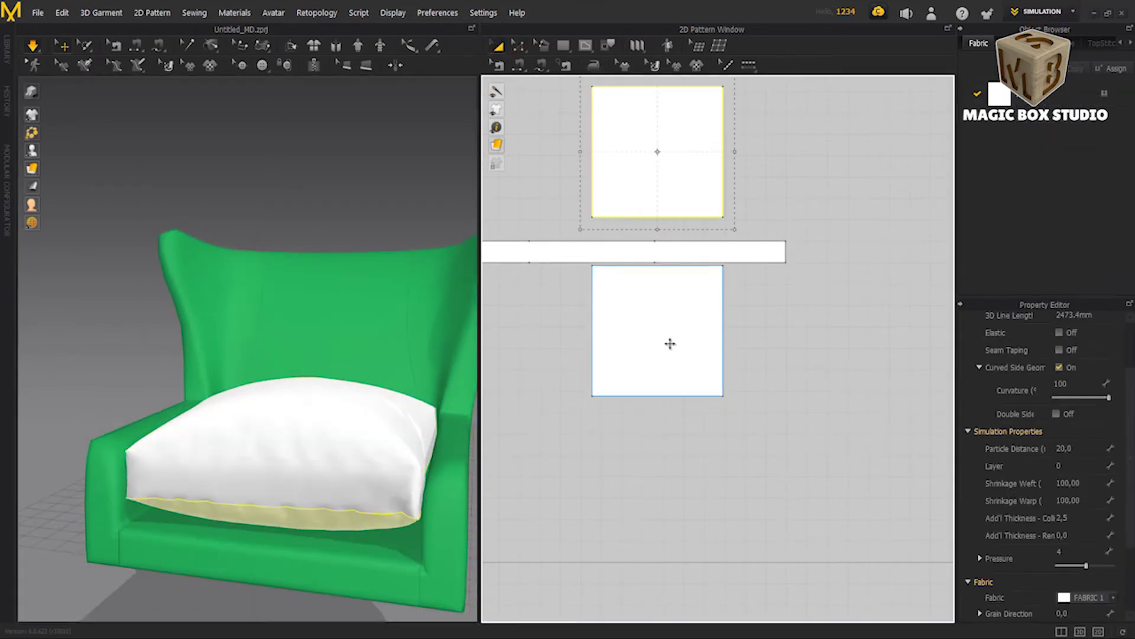
pyautogui.click(1067, 551)
pyautogui.write('3')
pyautogui.press('Return')
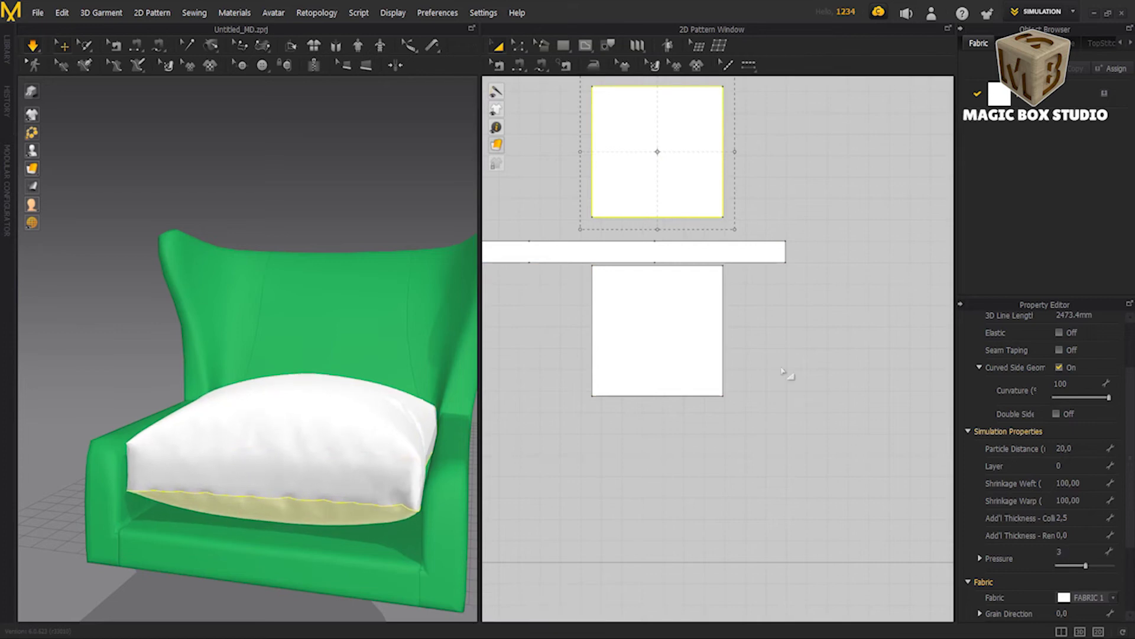
pyautogui.write('6')
pyautogui.press('Return')
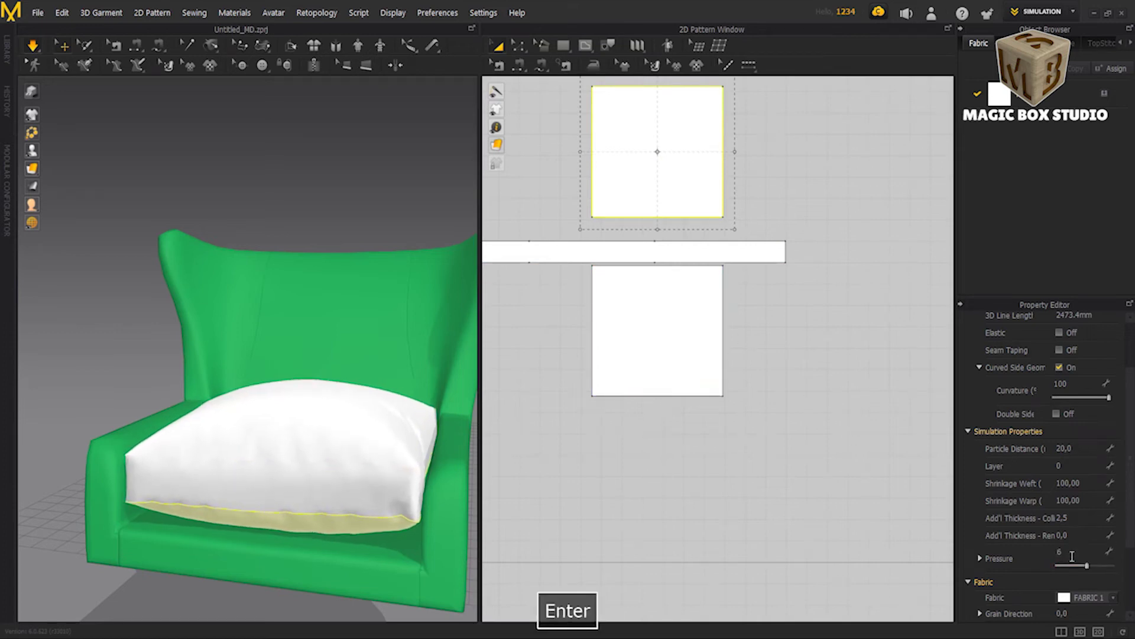
# Step: Select the cushion pieces in turn and set a pressure of 5
pyautogui.moveTo(355, 414); pyautogui.dragTo(444, 502, button='right')
pyautogui.click(443, 501)
pyautogui.click(276, 514)
pyautogui.moveTo(276, 514)
pyautogui.mouseDown(button='right')
pyautogui.moveTo(367, 524)
pyautogui.moveTo(349, 543)
pyautogui.mouseUp(button='right')
pyautogui.click(664, 299)
pyautogui.doubleClick(1062, 552)
pyautogui.write('5')
pyautogui.press('Return')
pyautogui.press('Return')
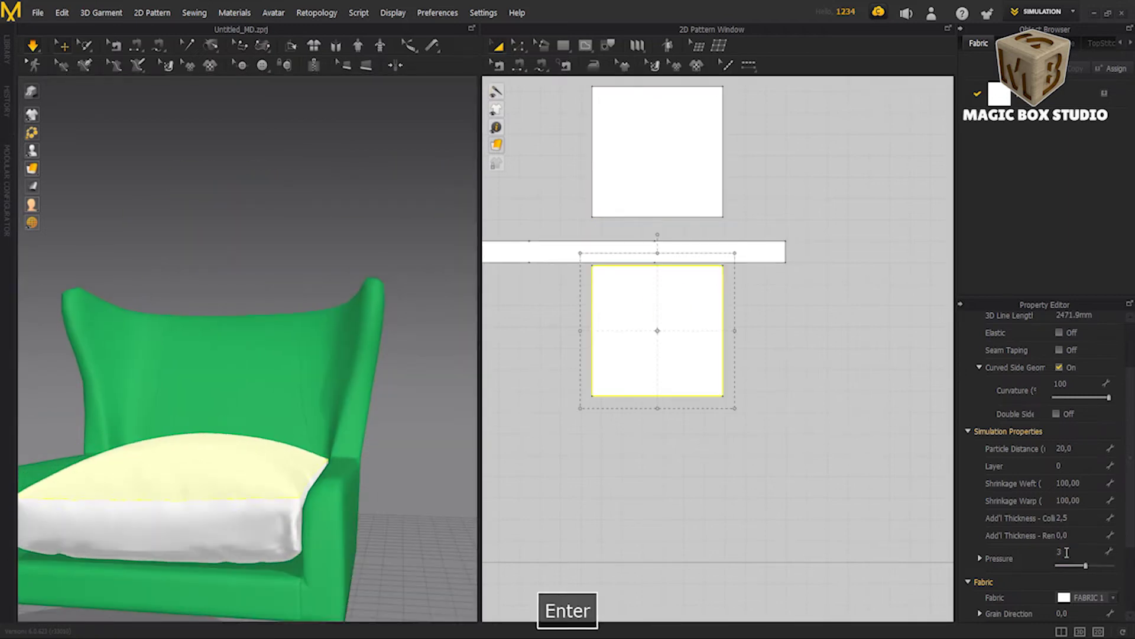
# Step: Select the side strip and shared fabric, then toggle the cloth simulation
pyautogui.moveTo(195, 473); pyautogui.dragTo(228, 482, button='right')
pyautogui.click(342, 481)
pyautogui.moveTo(342, 482)
pyautogui.mouseDown(button='right')
pyautogui.moveTo(309, 570)
pyautogui.moveTo(323, 526)
pyautogui.mouseUp(button='right')
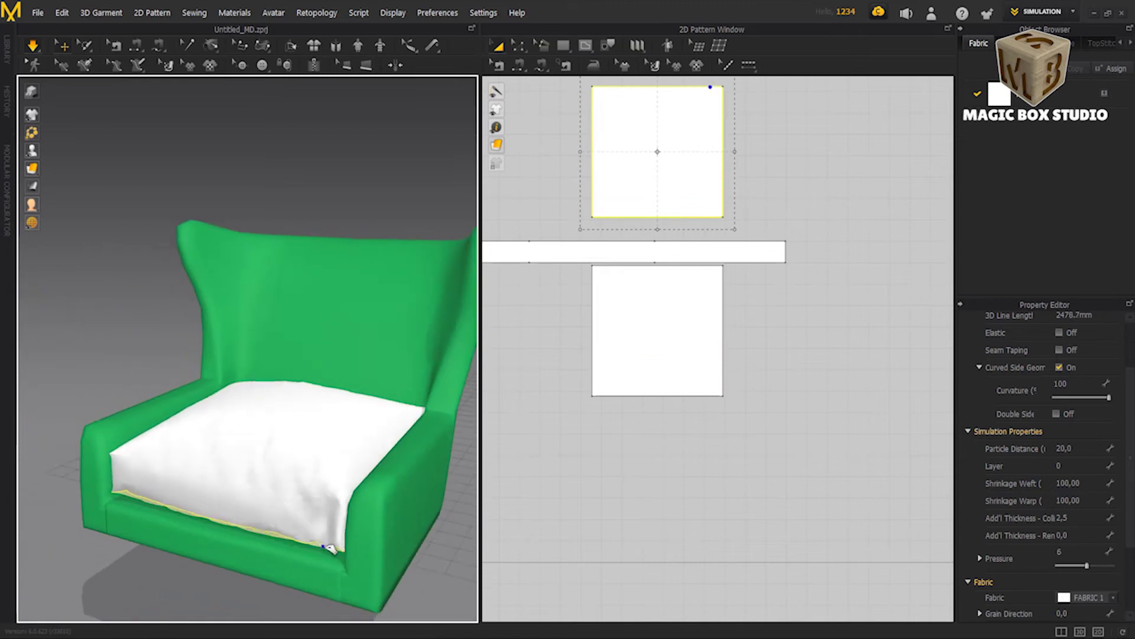
pyautogui.click(323, 526)
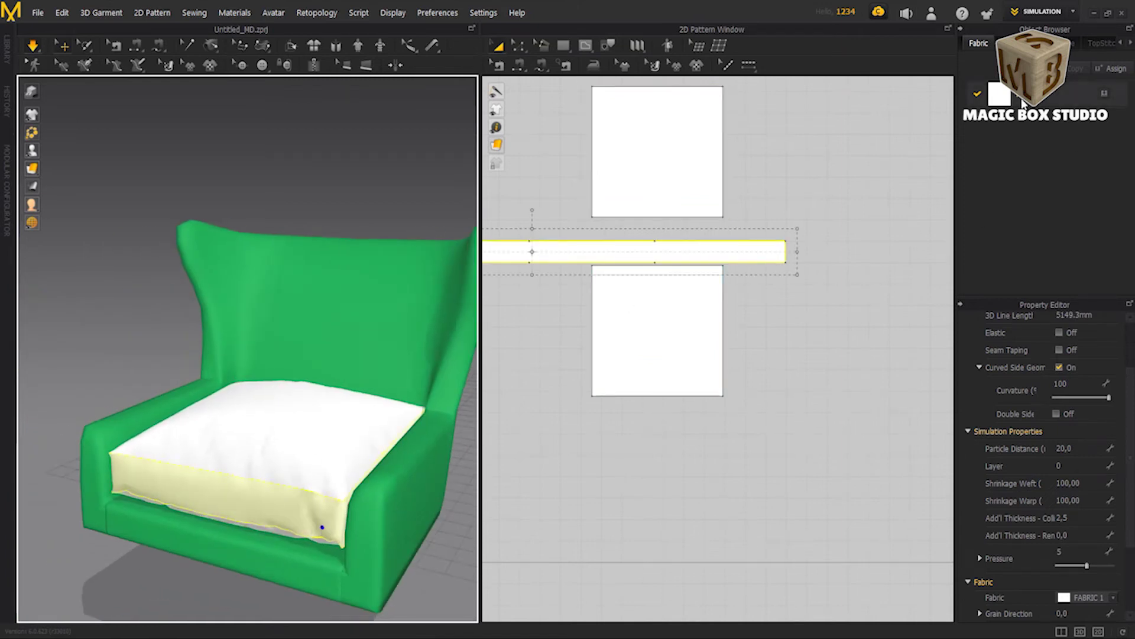
pyautogui.click(1006, 93)
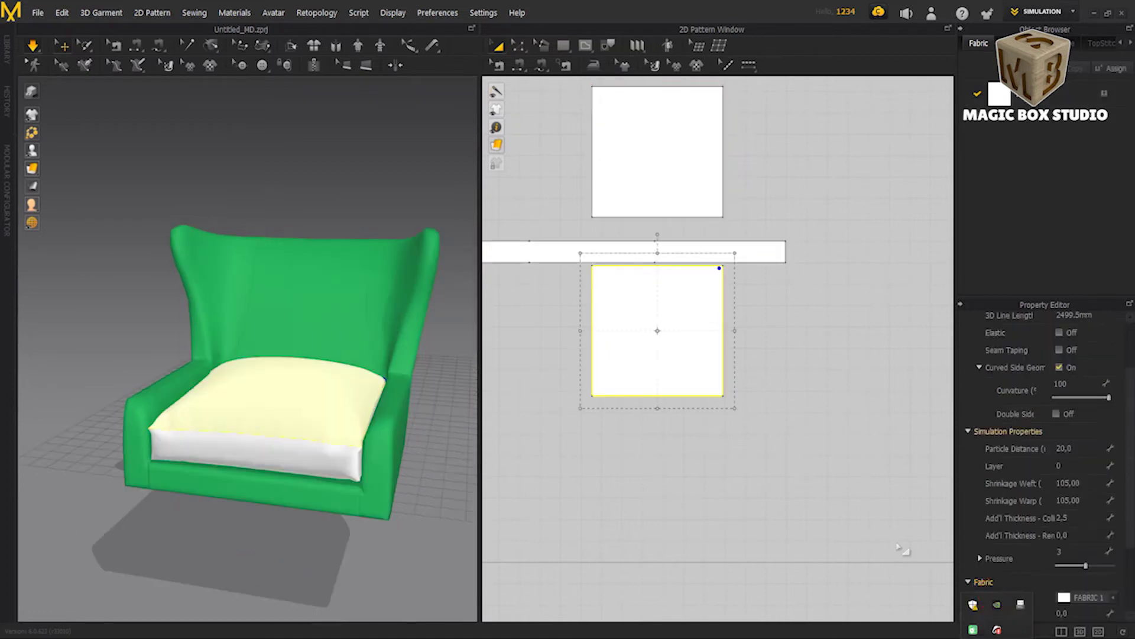
pyautogui.scroll(2, 735, 304)
pyautogui.press('space')
pyautogui.scroll(-2, 728, 294)
# Step: Set the lower square panel's weft and warp shrinkage to 102
pyautogui.moveTo(529, 214); pyautogui.dragTo(878, 521)
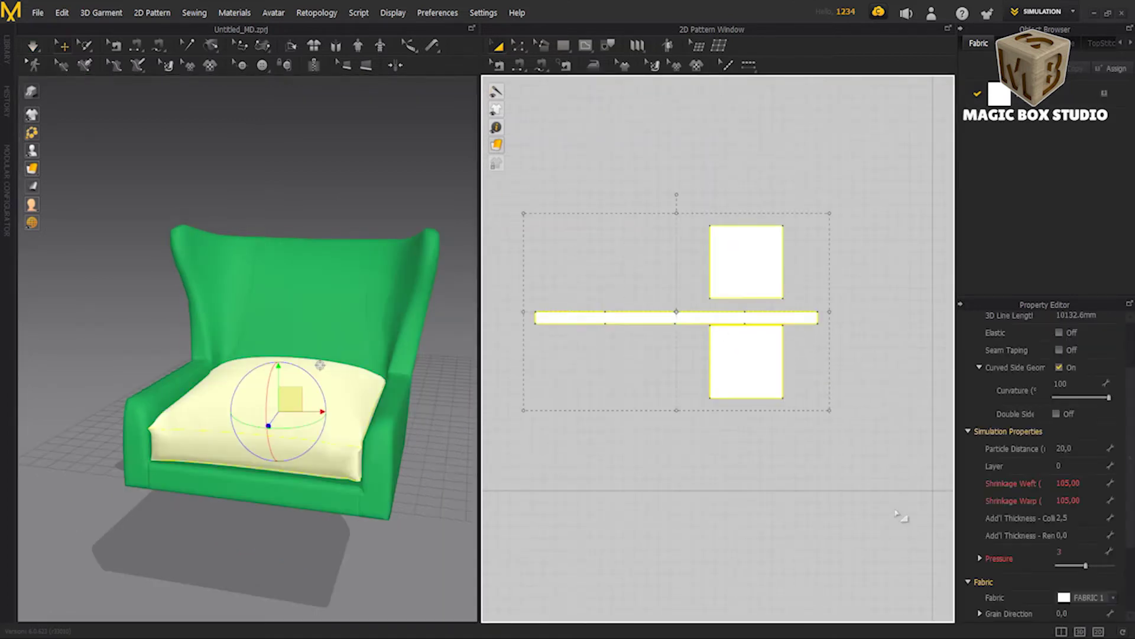
pyautogui.click(1000, 93)
pyautogui.click(1087, 567)
pyautogui.click(1030, 254)
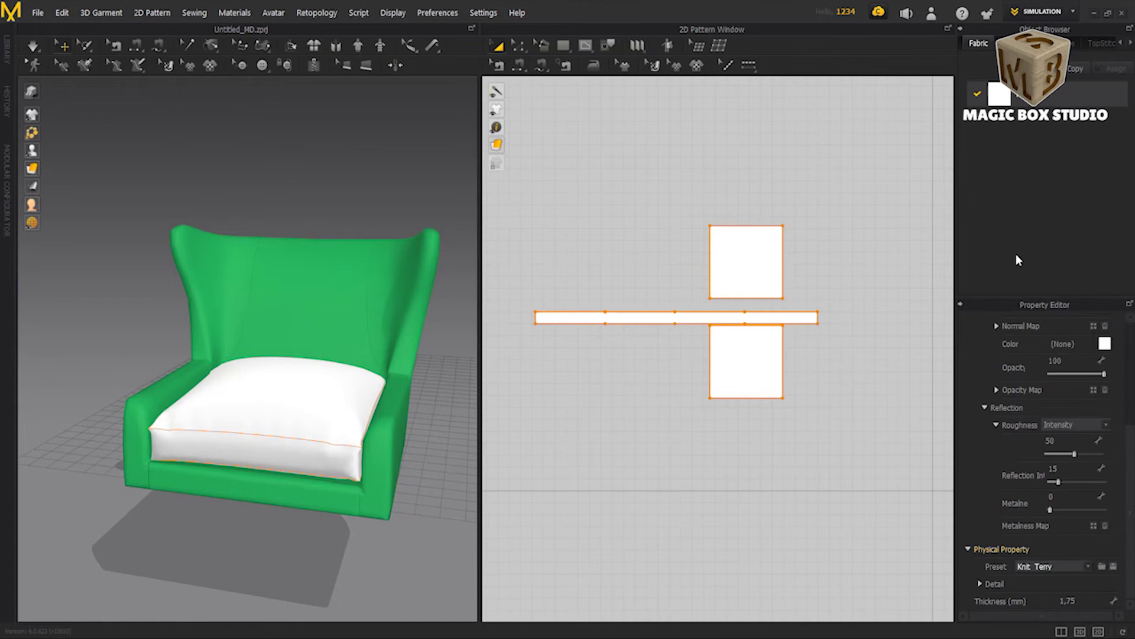
pyautogui.click(739, 358)
pyautogui.doubleClick(1067, 483)
pyautogui.write('102')
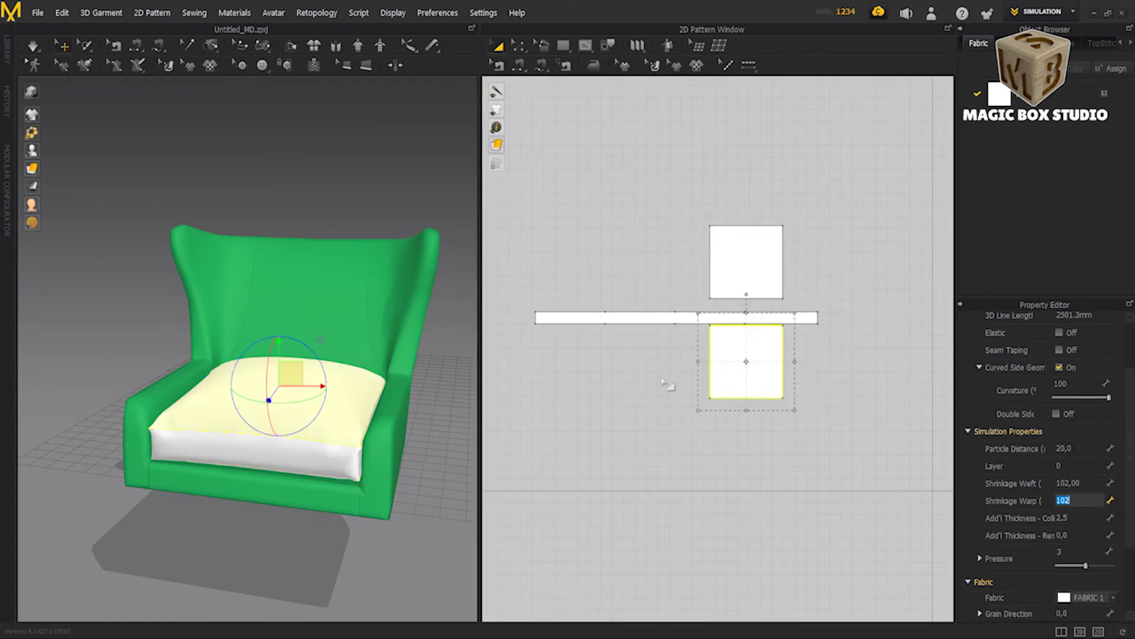
pyautogui.press('Return')
pyautogui.press('space')
pyautogui.press('2')
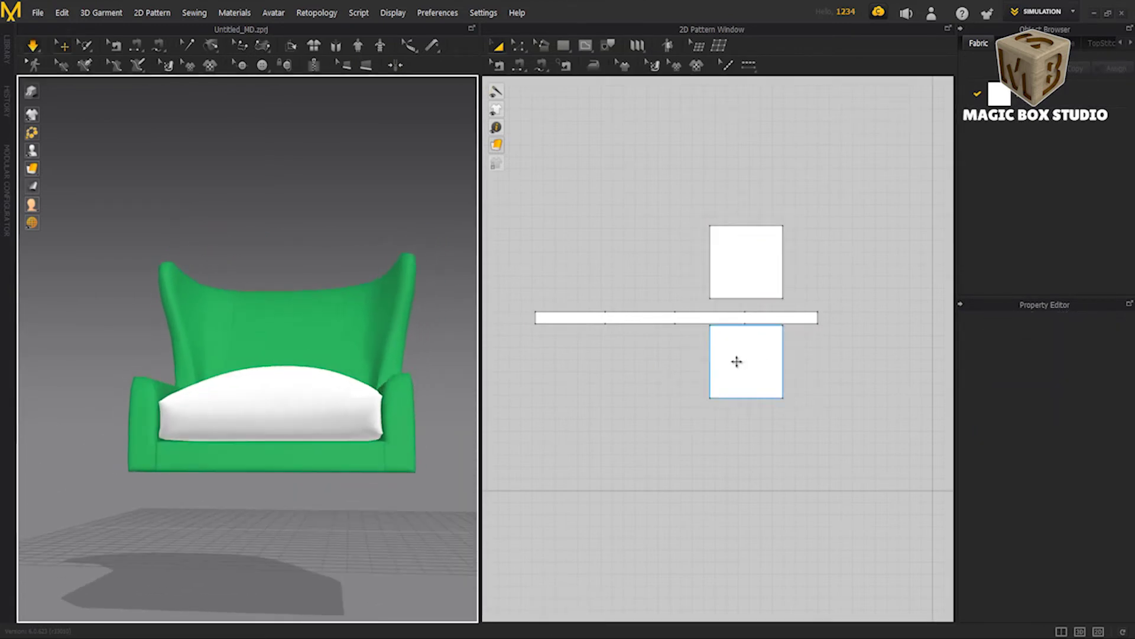
# Step: Adjust the panel's pressure, re-simulate, and pull the side strip into place on the seat
pyautogui.doubleClick(1061, 551)
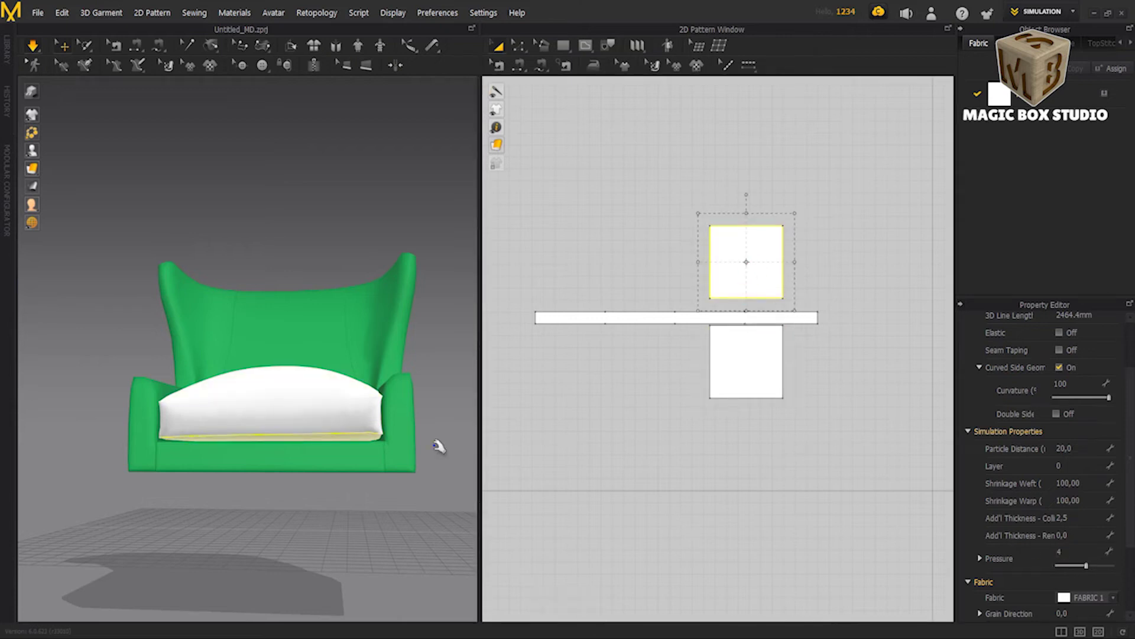
pyautogui.press('space')
pyautogui.moveTo(430, 441); pyautogui.dragTo(185, 435, button='right')
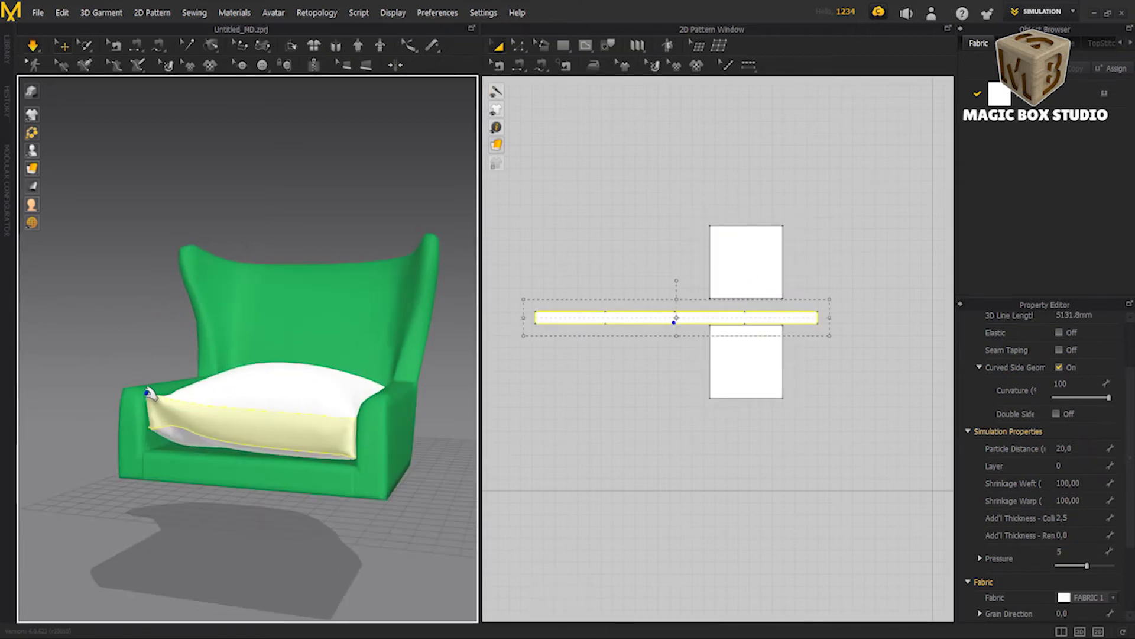
pyautogui.moveTo(340, 408); pyautogui.dragTo(353, 395)
pyautogui.moveTo(353, 395)
pyautogui.mouseDown(button='right')
pyautogui.moveTo(327, 264)
pyautogui.moveTo(271, 200)
pyautogui.moveTo(349, 250)
pyautogui.moveTo(372, 319)
pyautogui.mouseUp(button='right')
pyautogui.click(327, 264)
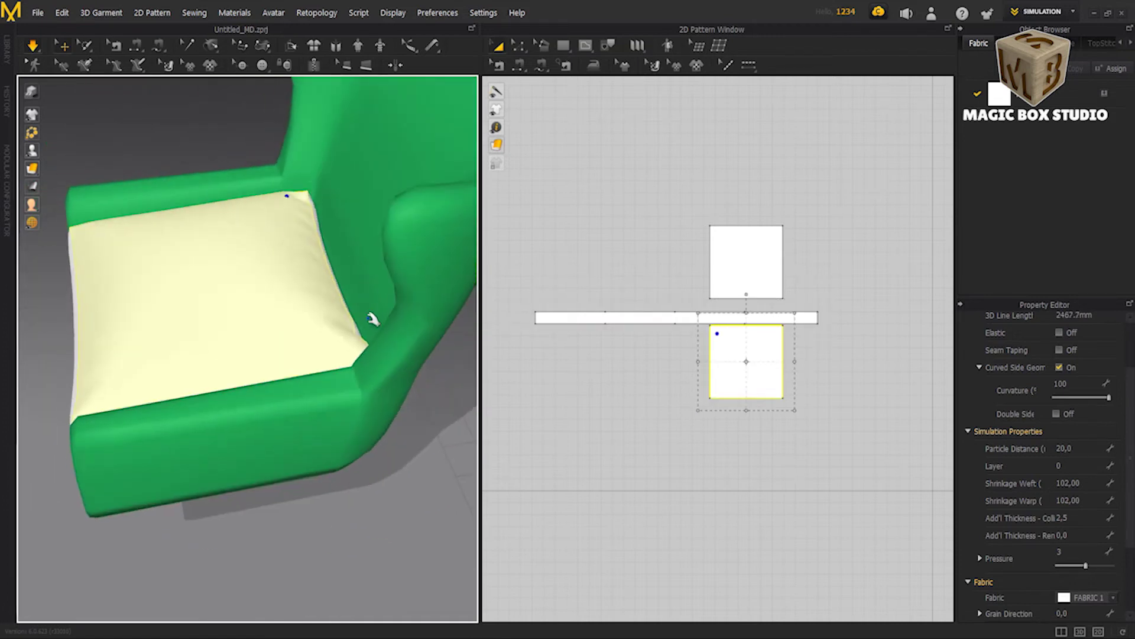
pyautogui.moveTo(312, 362)
pyautogui.mouseDown(button='right')
pyautogui.moveTo(406, 342)
pyautogui.moveTo(360, 380)
pyautogui.moveTo(254, 317)
pyautogui.moveTo(493, 463)
pyautogui.moveTo(139, 363)
pyautogui.moveTo(299, 392)
pyautogui.moveTo(331, 495)
pyautogui.moveTo(295, 501)
pyautogui.mouseUp(button='right')
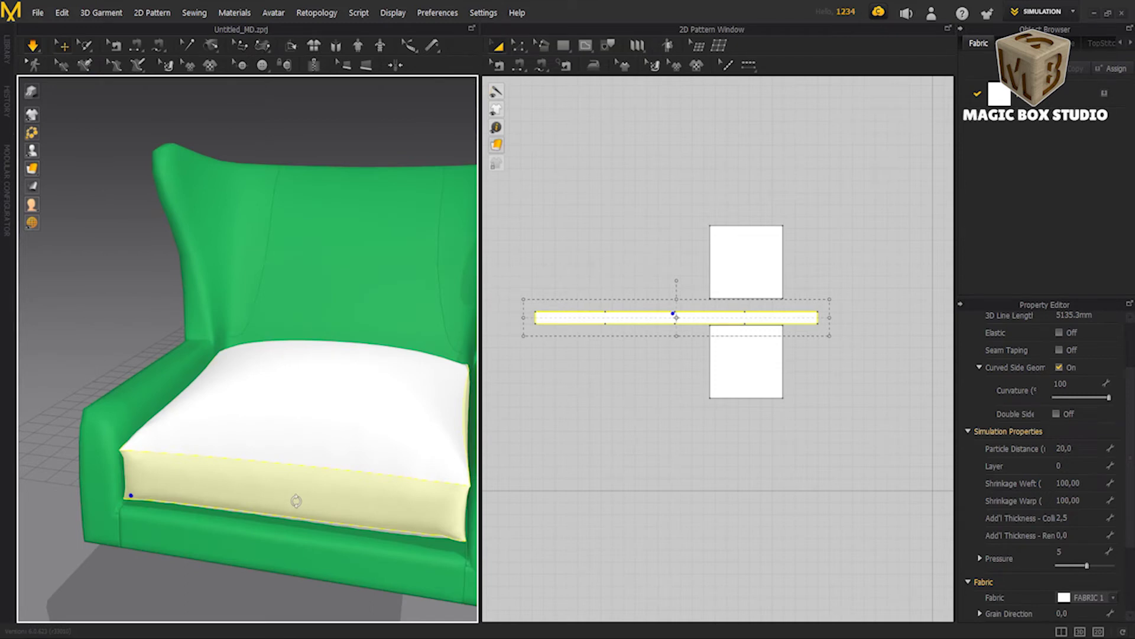
pyautogui.click(758, 344)
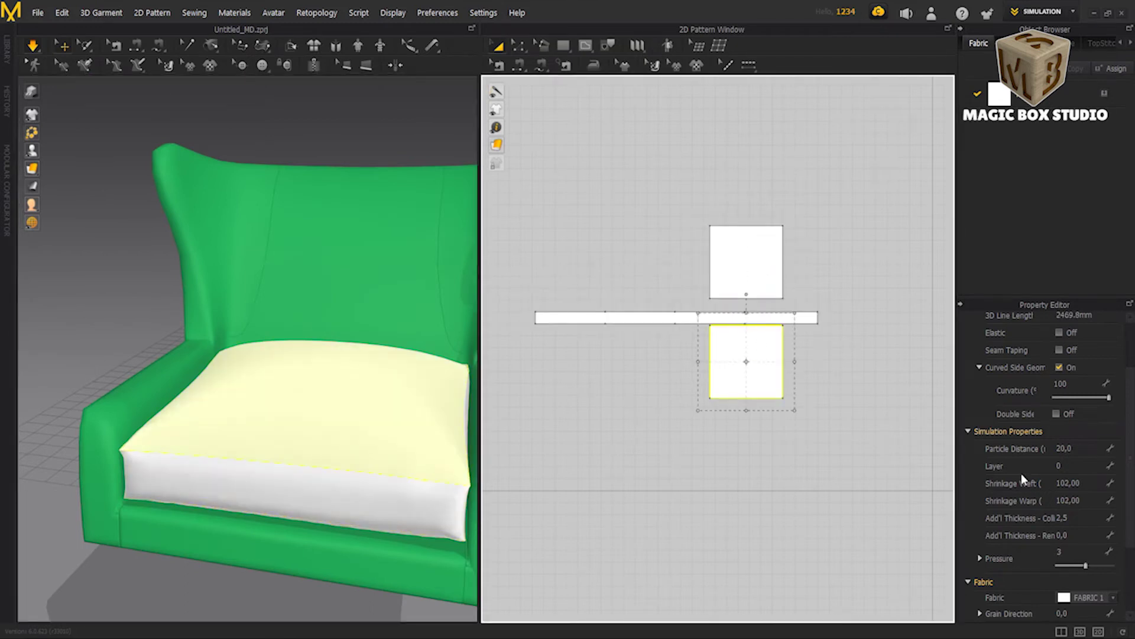
pyautogui.click(1040, 93)
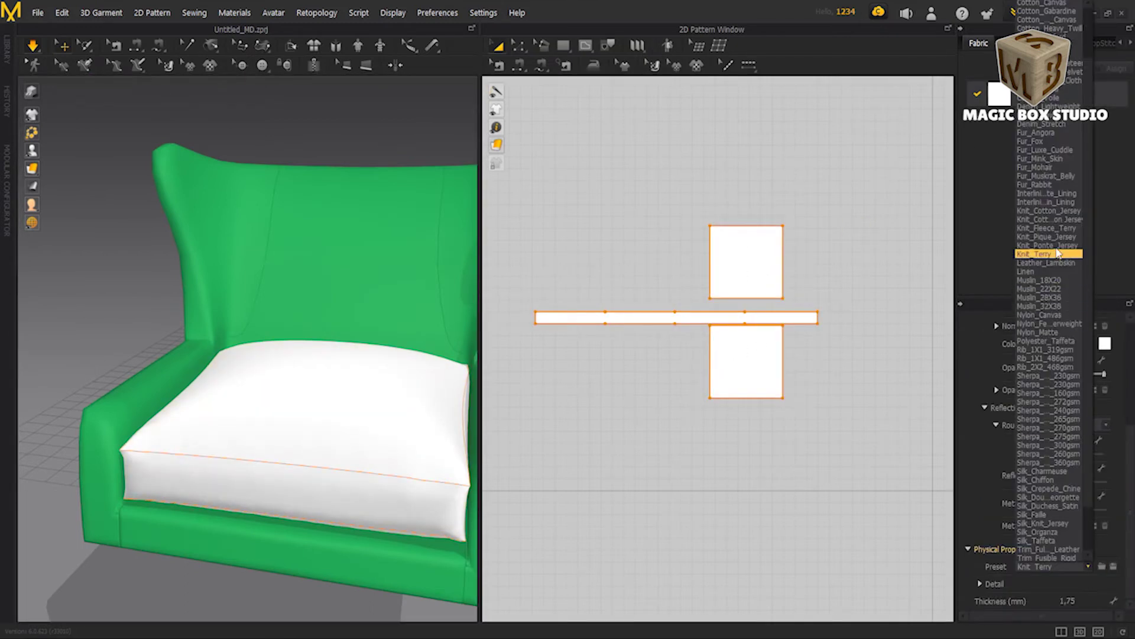
# Step: Try Knit_Ponte_Jersey, then set the fabric to Nylon_Canvas and compare against the 3ds Max reference
pyautogui.click(1055, 245)
pyautogui.moveTo(266, 544)
pyautogui.mouseDown(button='right')
pyautogui.moveTo(411, 575)
pyautogui.moveTo(373, 583)
pyautogui.moveTo(388, 535)
pyautogui.mouseUp(button='right')
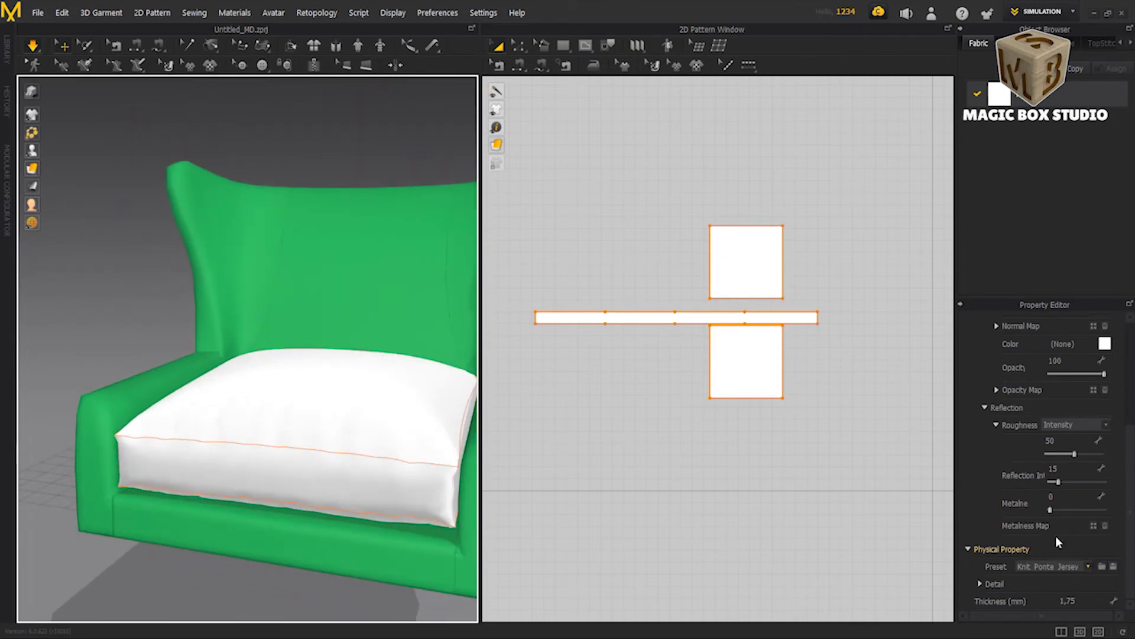
pyautogui.click(1053, 565)
pyautogui.click(1053, 289)
pyautogui.moveTo(424, 519)
pyautogui.mouseDown(button='right')
pyautogui.moveTo(413, 499)
pyautogui.moveTo(431, 515)
pyautogui.moveTo(423, 502)
pyautogui.moveTo(439, 501)
pyautogui.mouseUp(button='right')
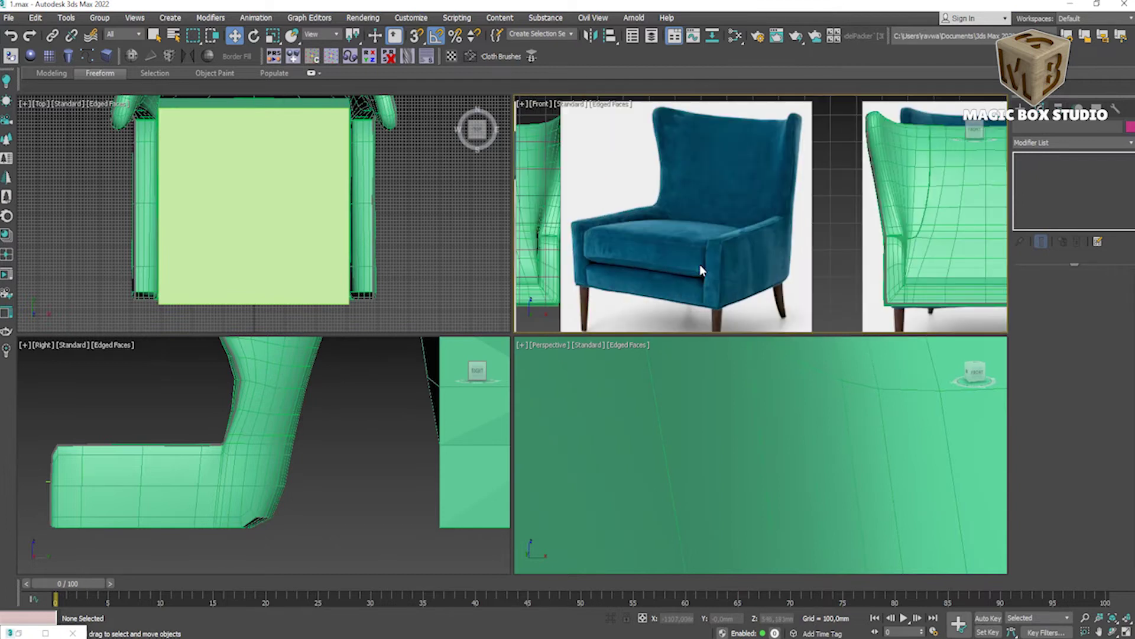
pyautogui.click(436, 597)
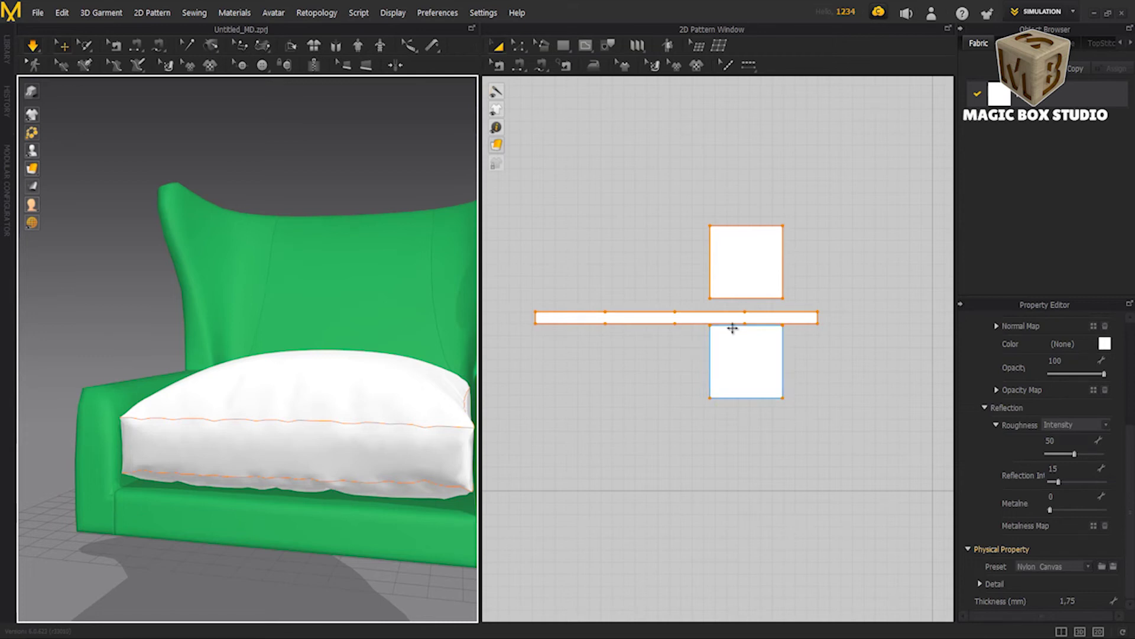
pyautogui.moveTo(398, 474); pyautogui.dragTo(386, 455, button='right')
# Step: Set Particle Distance to 10 on all cushion patterns and re-simulate until the cushion settles
pyautogui.press('space')
pyautogui.moveTo(523, 171); pyautogui.dragTo(864, 492)
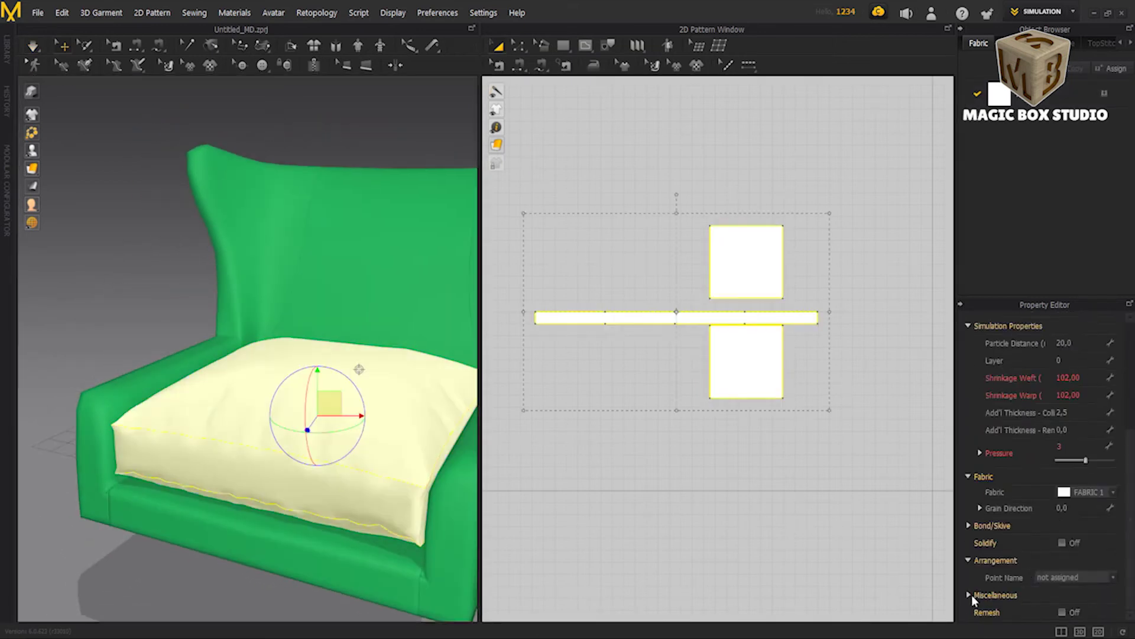
pyautogui.scroll(3, 1035, 520)
pyautogui.doubleClick(1063, 523)
pyautogui.write('10')
pyautogui.press('Return')
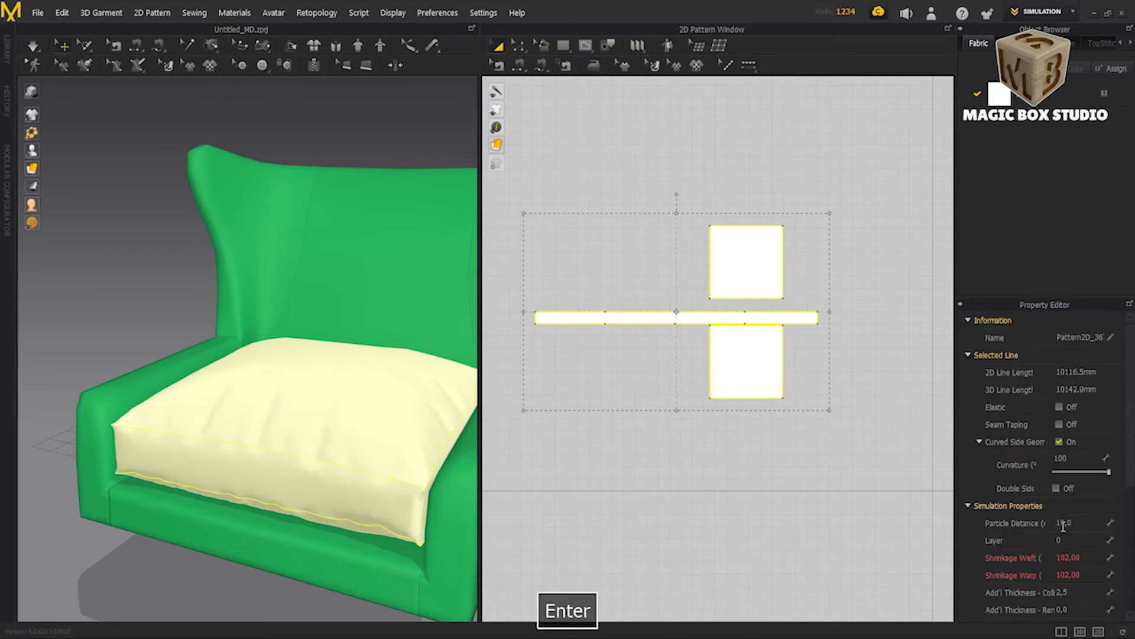
pyautogui.press('space')
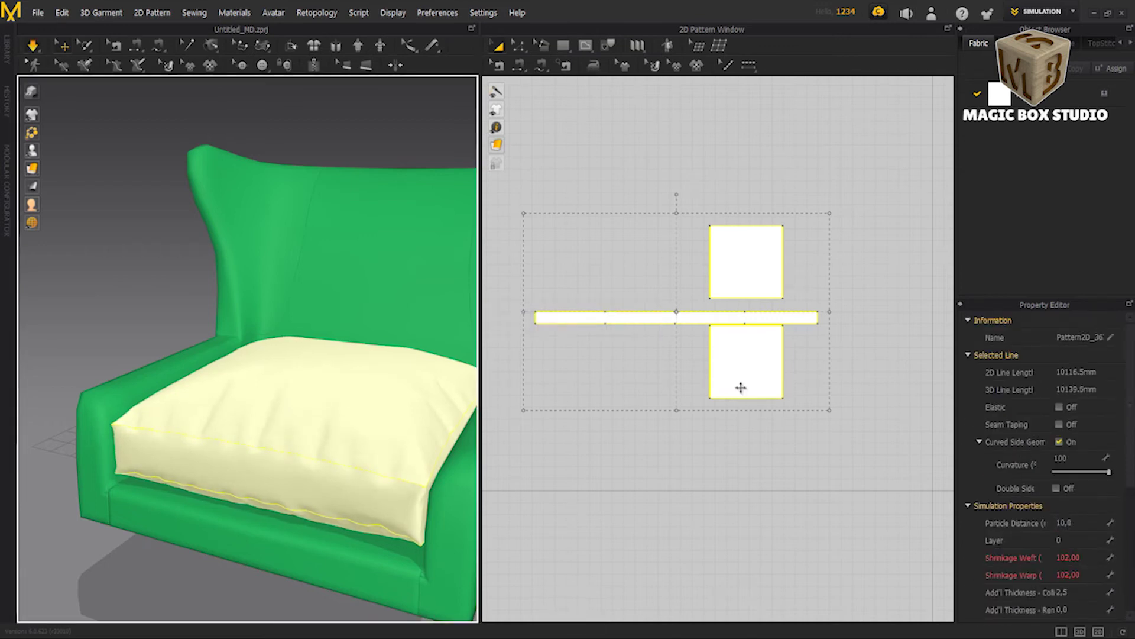
pyautogui.moveTo(263, 494)
pyautogui.mouseDown(button='right')
pyautogui.moveTo(362, 525)
pyautogui.moveTo(220, 544)
pyautogui.moveTo(203, 474)
pyautogui.moveTo(249, 498)
pyautogui.moveTo(236, 507)
pyautogui.mouseUp(button='right')
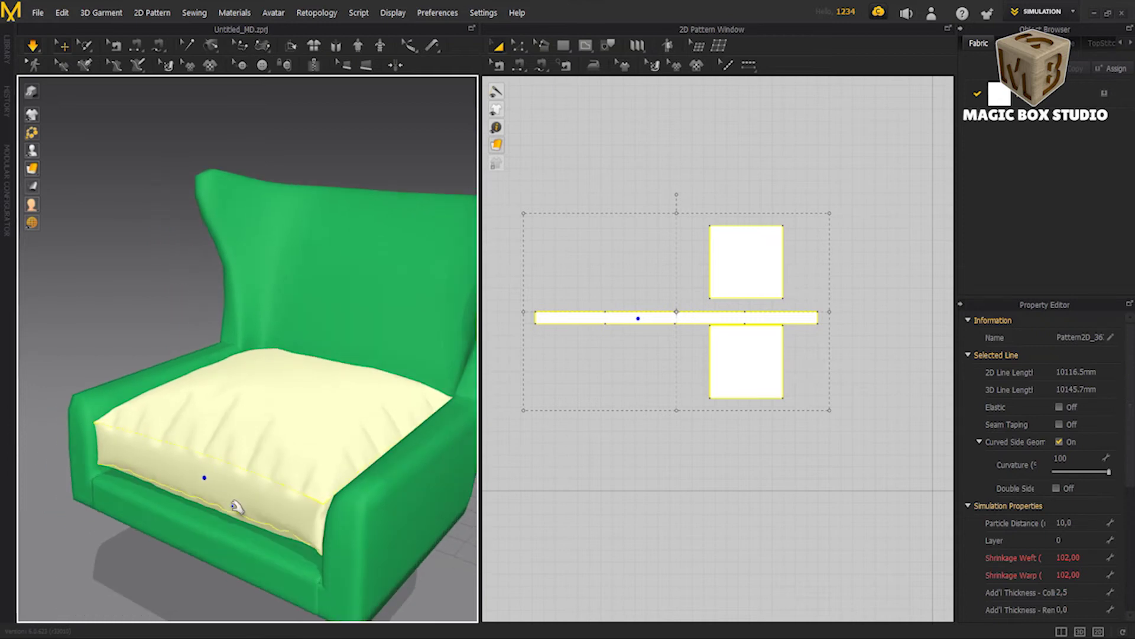
pyautogui.moveTo(236, 507); pyautogui.dragTo(216, 484, button='right')
pyautogui.moveTo(294, 413)
pyautogui.mouseDown(button='right')
pyautogui.moveTo(375, 391)
pyautogui.moveTo(418, 362)
pyautogui.mouseUp(button='right')
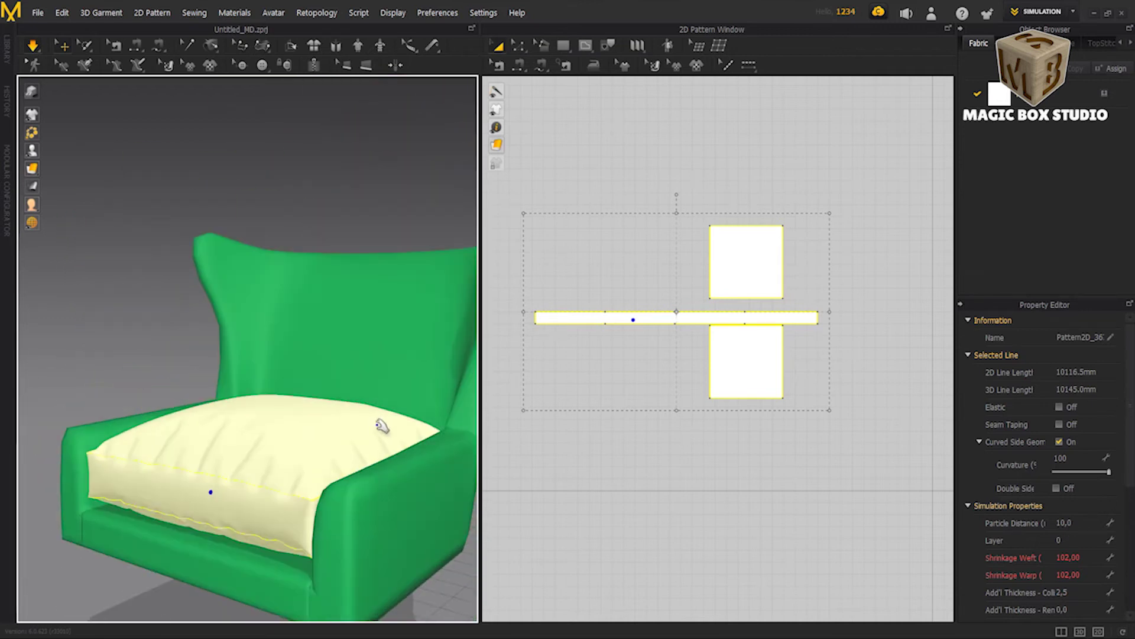
pyautogui.press('space')
# Step: Export the cushion as OBJ file pillow3d into the chair marlow folder with default options
pyautogui.click(37, 12)
pyautogui.click(190, 162)
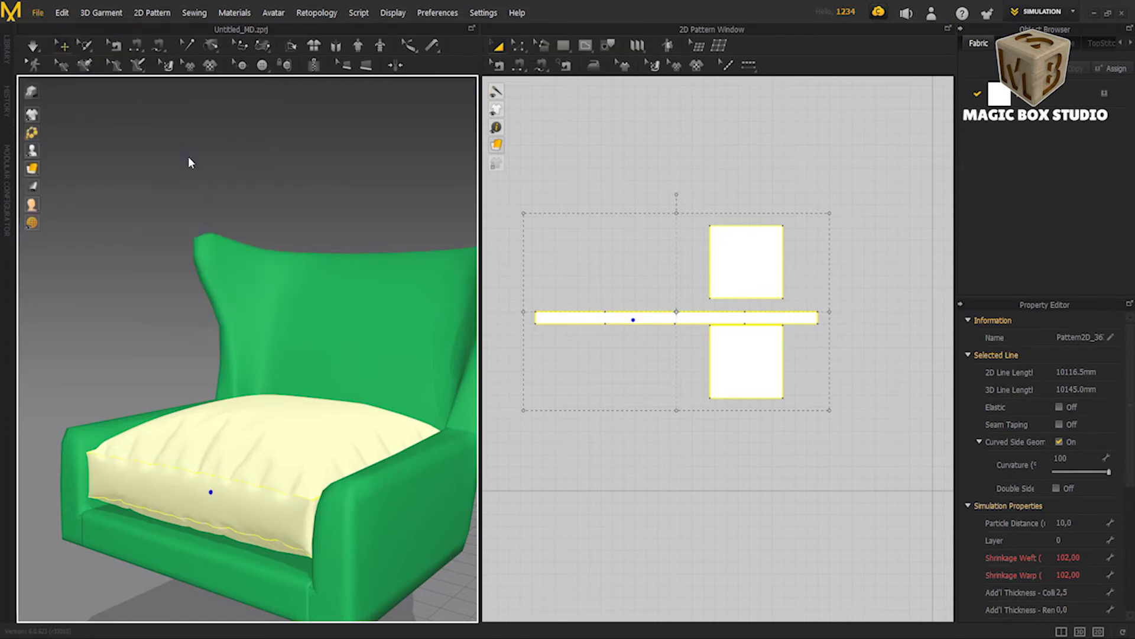
pyautogui.click(13, 33)
pyautogui.click(119, 270)
pyautogui.write('pillow3d')
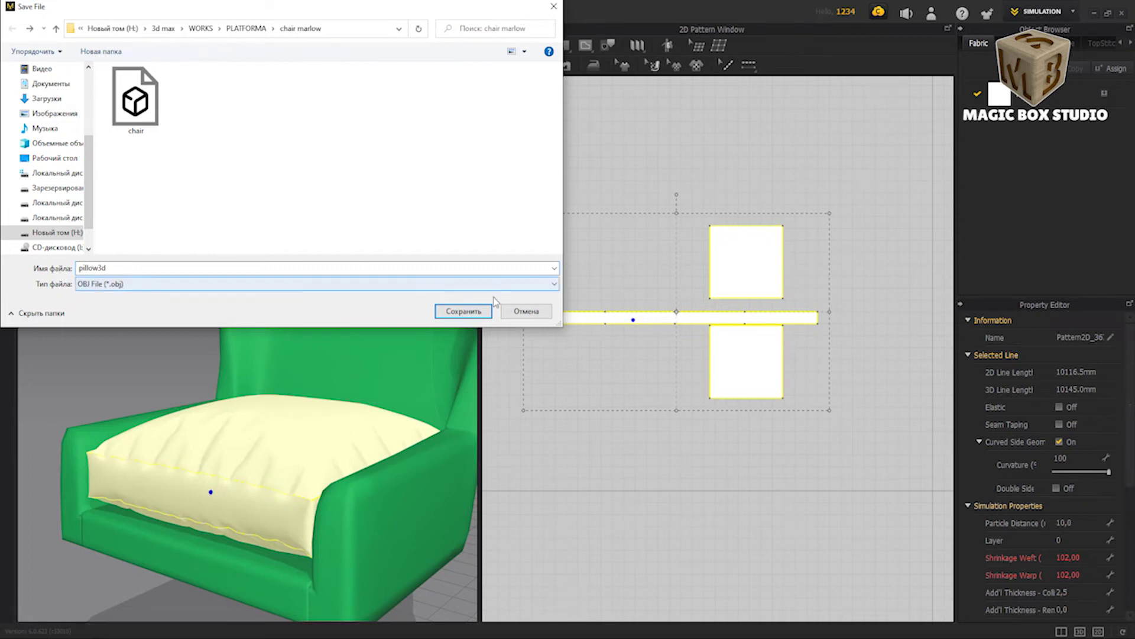
pyautogui.click(470, 315)
pyautogui.click(606, 583)
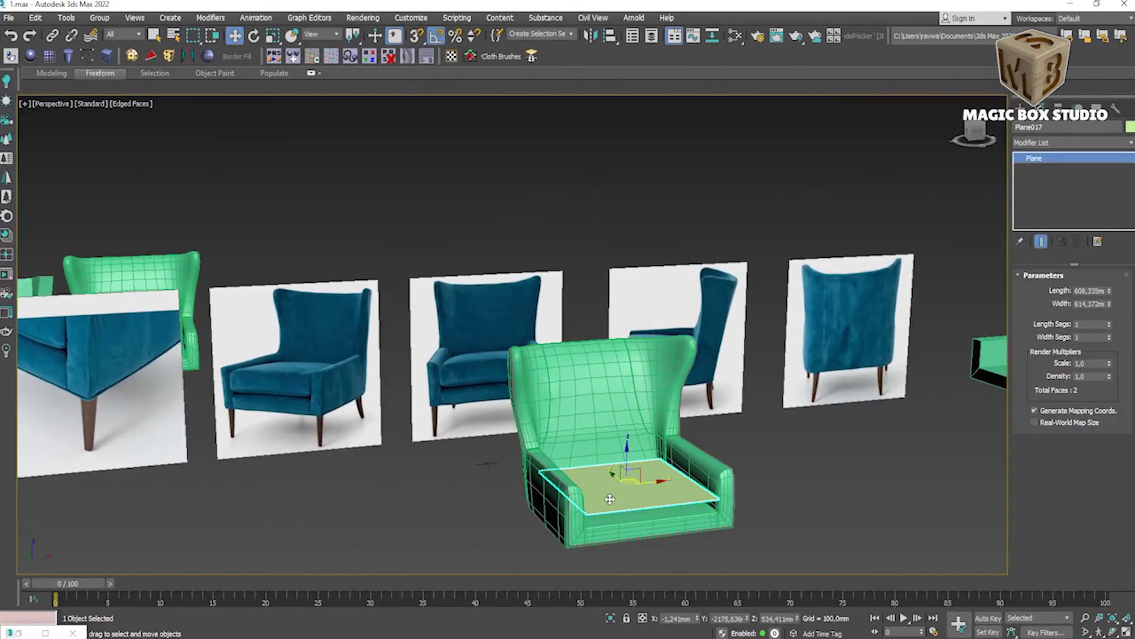
# Step: Move the seat plane out of the chair and browse to the PLATFORMA > chair marlow folder
pyautogui.moveTo(587, 459); pyautogui.dragTo(231, 521)
pyautogui.click(8, 17)
pyautogui.click(136, 189)
pyautogui.click(32, 233)
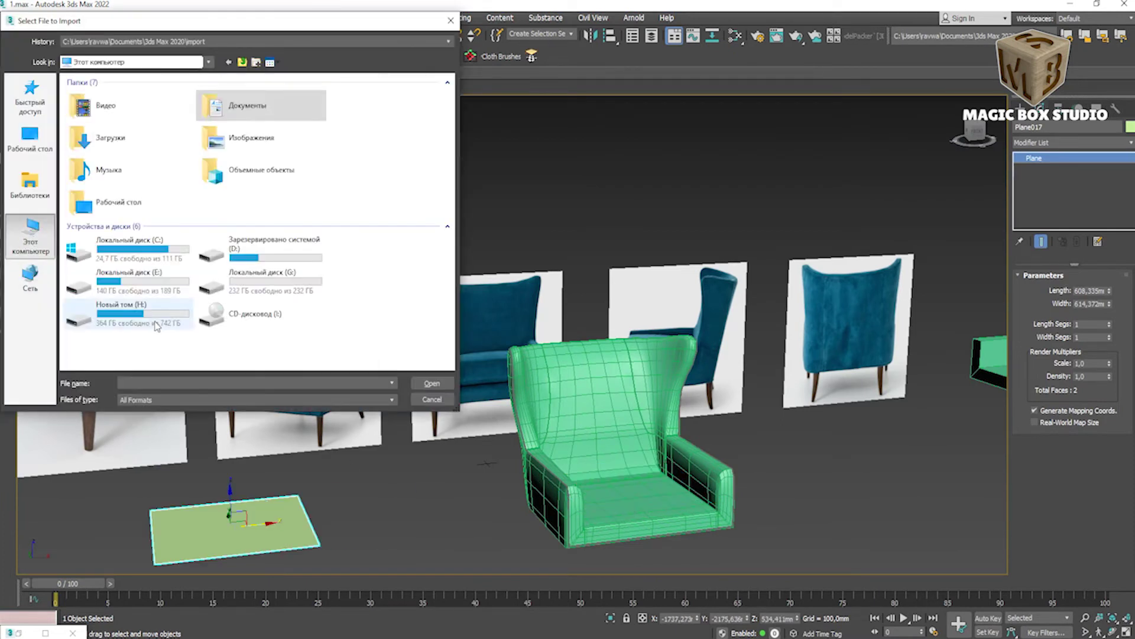
pyautogui.doubleClick(118, 290)
pyautogui.doubleClick(212, 220)
pyautogui.doubleClick(195, 195)
# Step: Import the pillow3d OBJ and zoom in to inspect it on the seat
pyautogui.doubleClick(154, 115)
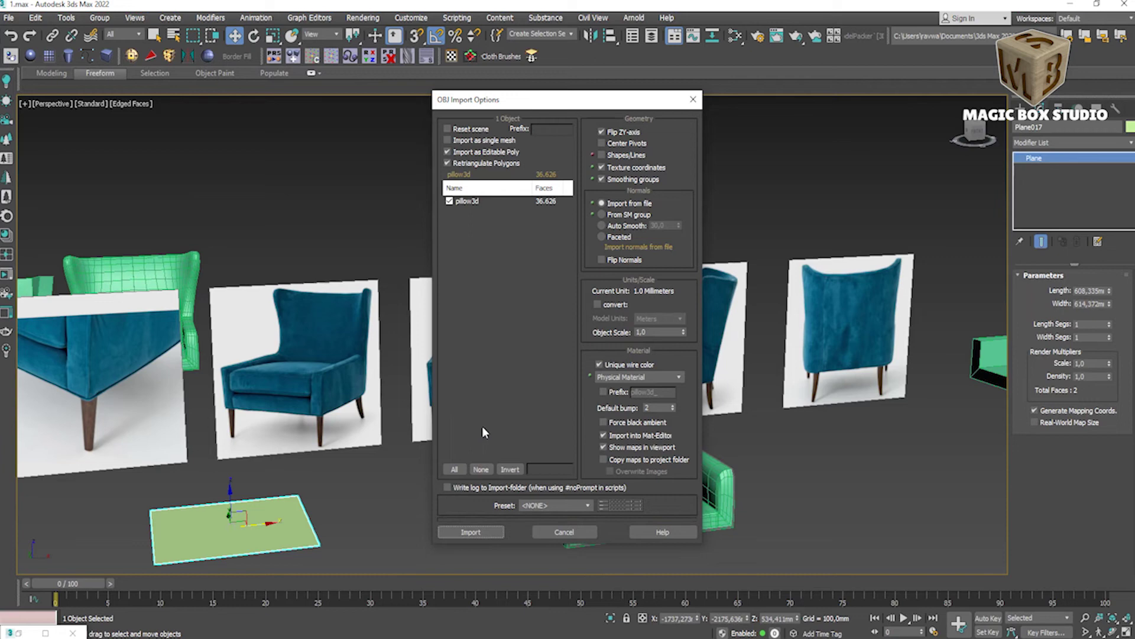
pyautogui.click(471, 532)
pyautogui.press('z')
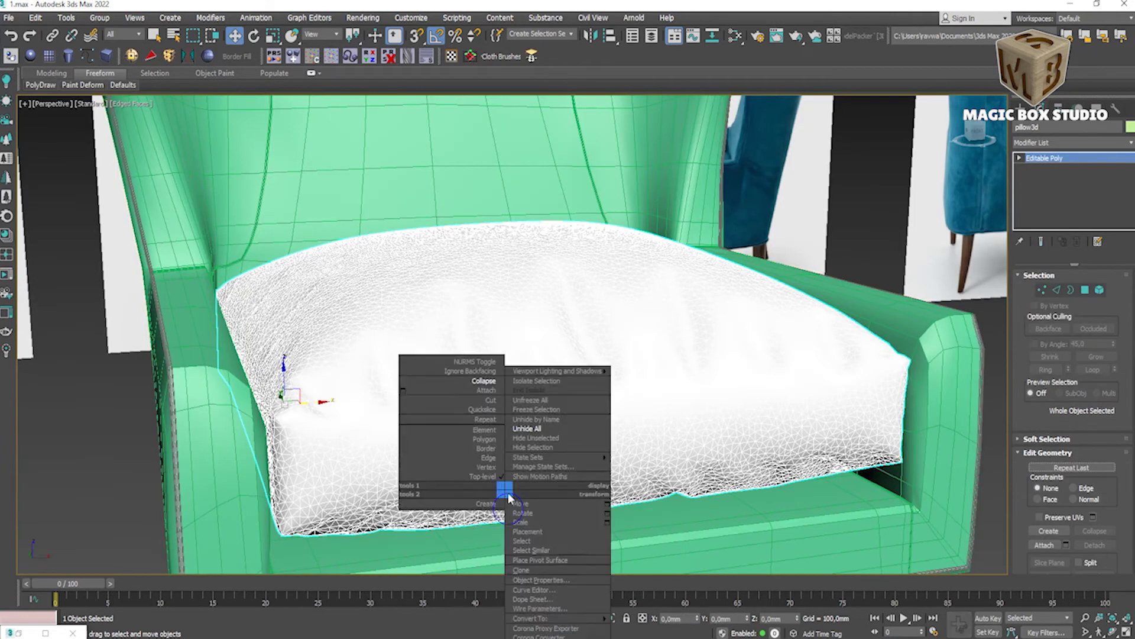
pyautogui.moveTo(629, 445)
pyautogui.keyDown('alt'); pyautogui.mouseDown(button='middle')
pyautogui.moveTo(555, 451)
pyautogui.moveTo(601, 445)
pyautogui.moveTo(588, 500)
pyautogui.moveTo(557, 507)
pyautogui.mouseUp(button='middle'); pyautogui.keyUp('alt')
pyautogui.scroll(-5, 544, 485)
pyautogui.scroll(10, 536, 472)
pyautogui.scroll(-2, 537, 471)
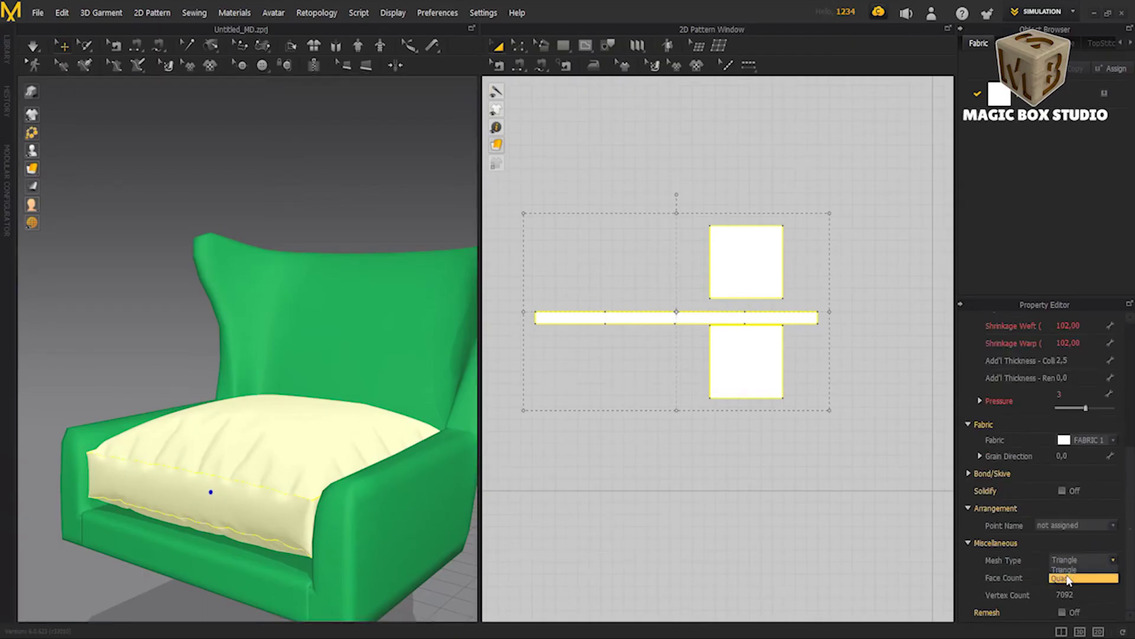
# Step: Set the cushion Mesh Type to Quad and re-export it as OBJ, overwriting pillow3d
pyautogui.press('Down')
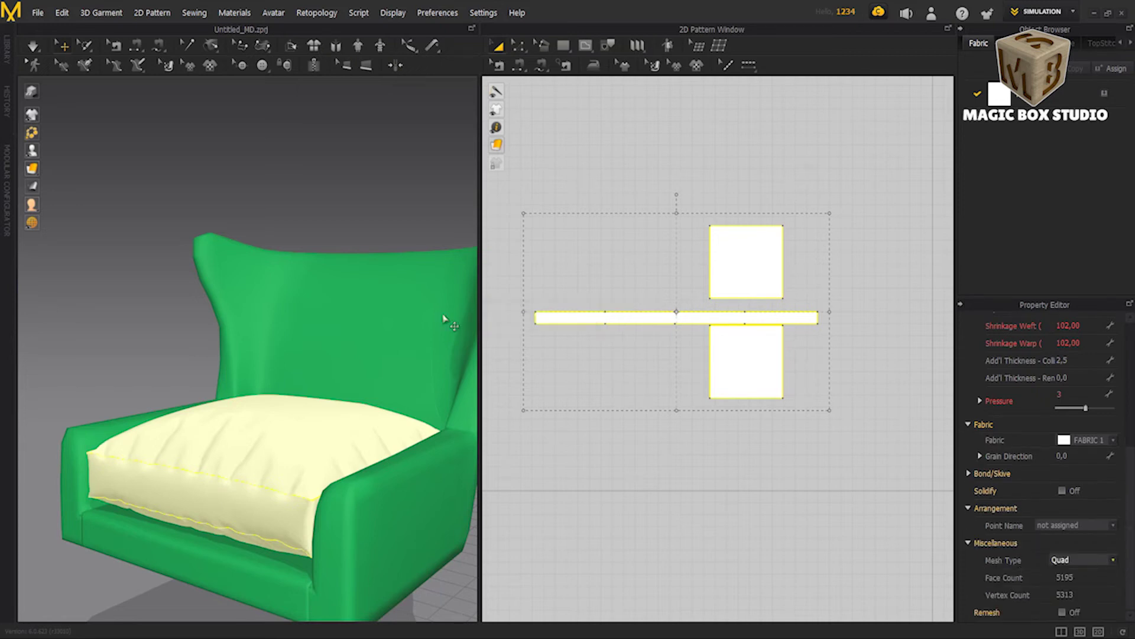
pyautogui.click(37, 13)
pyautogui.moveTo(44, 144)
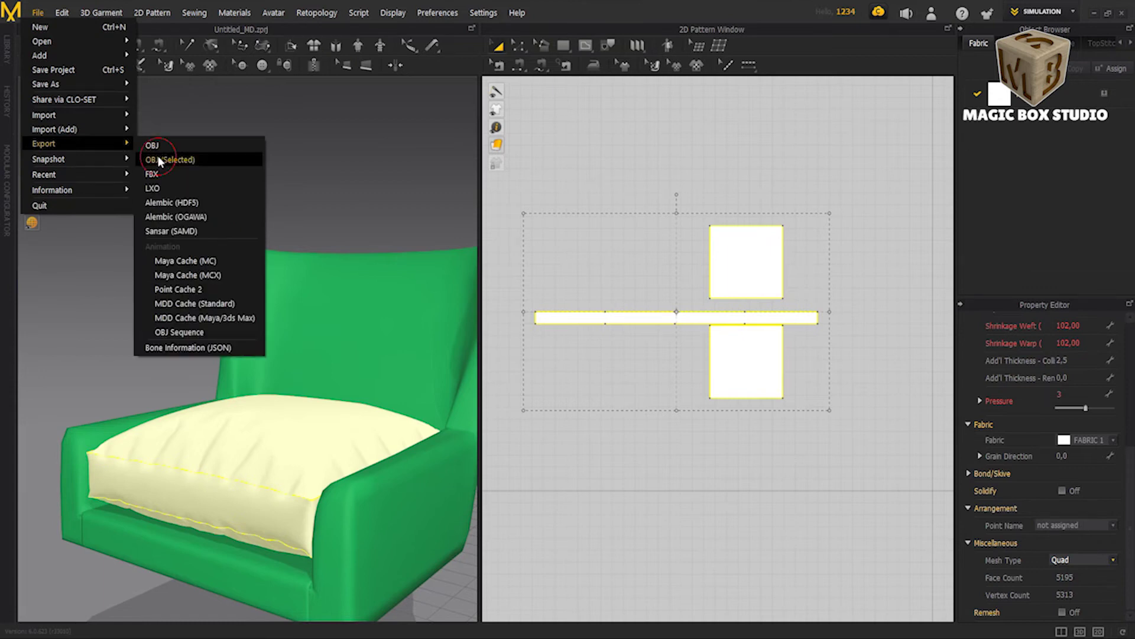
pyautogui.click(177, 160)
pyautogui.click(459, 307)
pyautogui.click(598, 324)
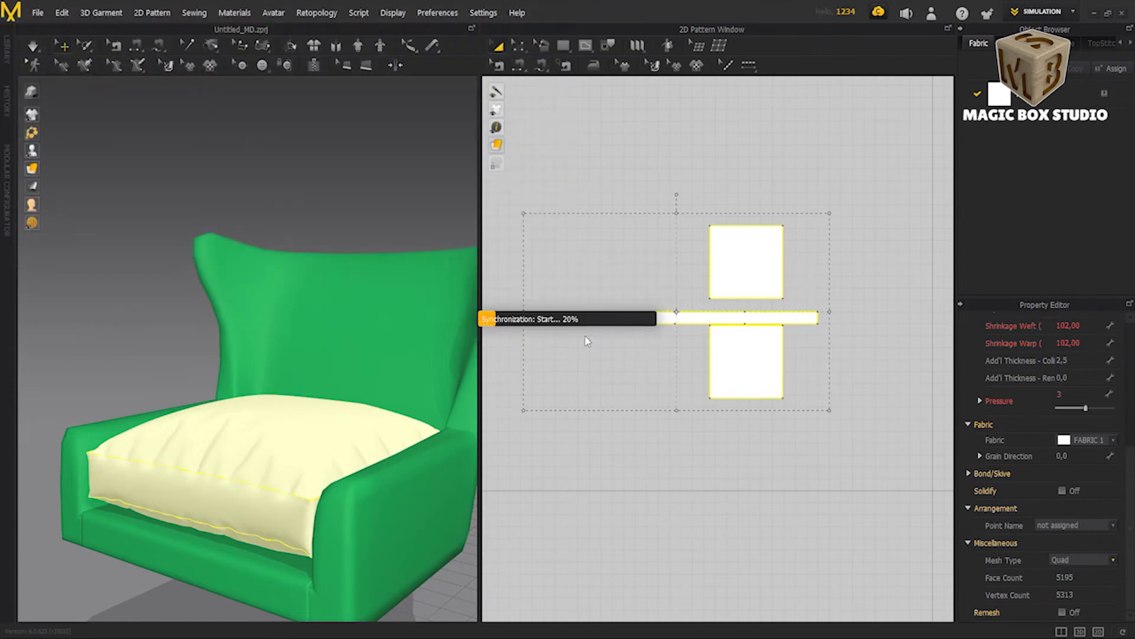
pyautogui.click(600, 583)
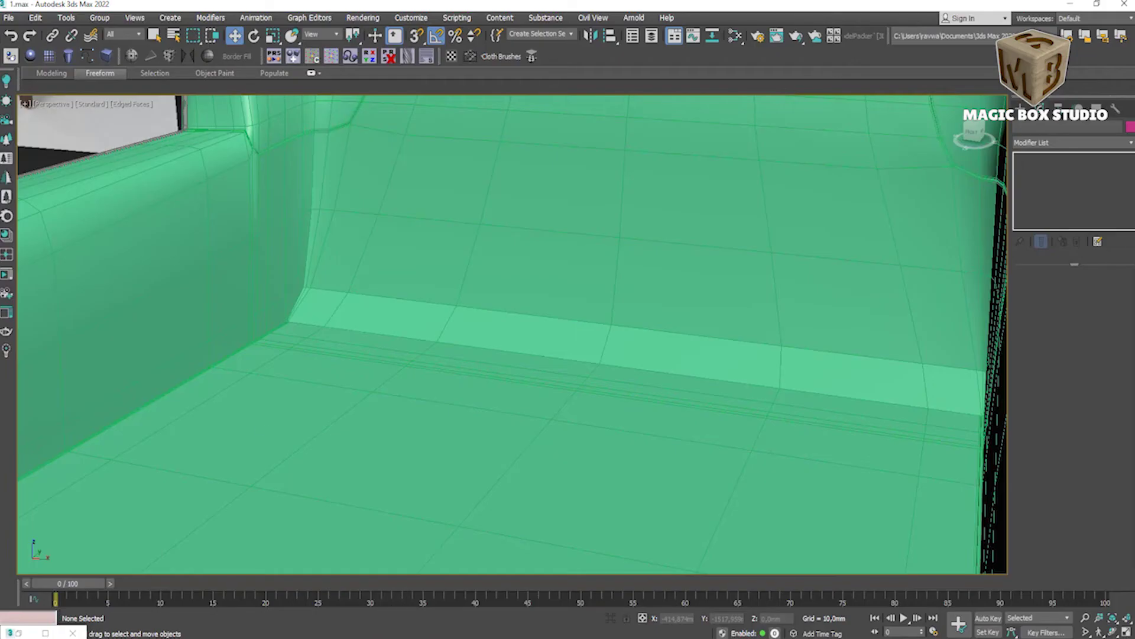
# Step: Re-import the updated pillow3d OBJ into 3ds Max
pyautogui.click(9, 18)
pyautogui.click(158, 198)
pyautogui.click(8, 18)
pyautogui.click(142, 184)
pyautogui.doubleClick(155, 115)
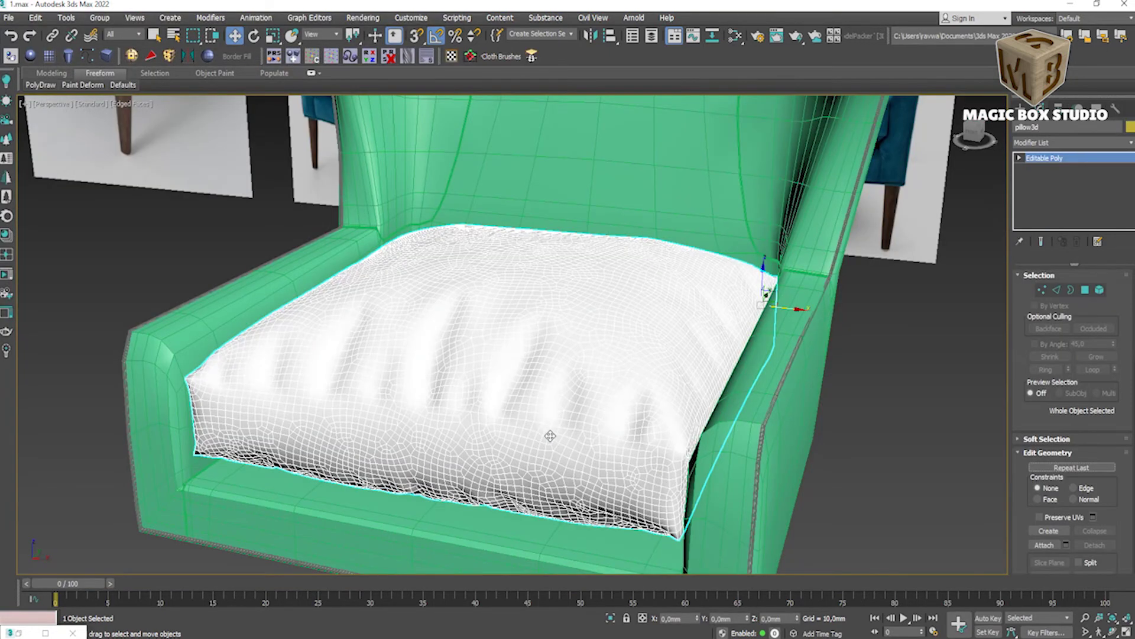
# Step: Select the re-imported pillow's faces with a lowered By Angle threshold, then select the whole cushion element
pyautogui.moveTo(550, 436)
pyautogui.keyDown('alt'); pyautogui.mouseDown(button='middle')
pyautogui.moveTo(552, 412)
pyautogui.moveTo(547, 436)
pyautogui.moveTo(538, 414)
pyautogui.mouseUp(button='middle'); pyautogui.keyUp('alt')
pyautogui.scroll(-3, 547, 436)
pyautogui.scroll(3, 532, 411)
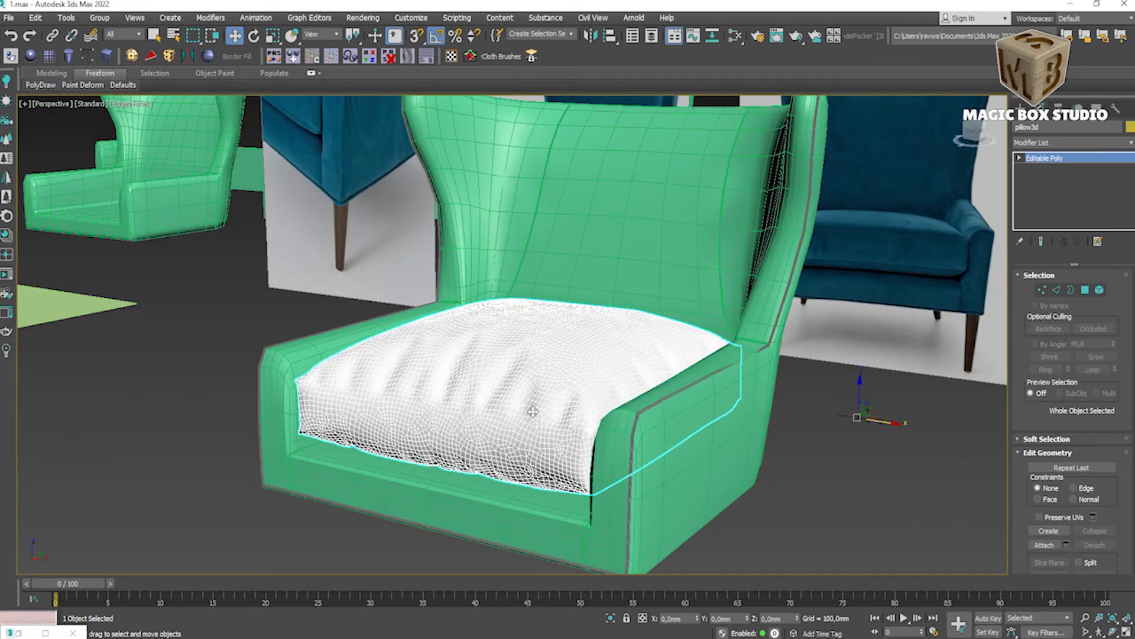
pyautogui.click(403, 62)
pyautogui.press('4')
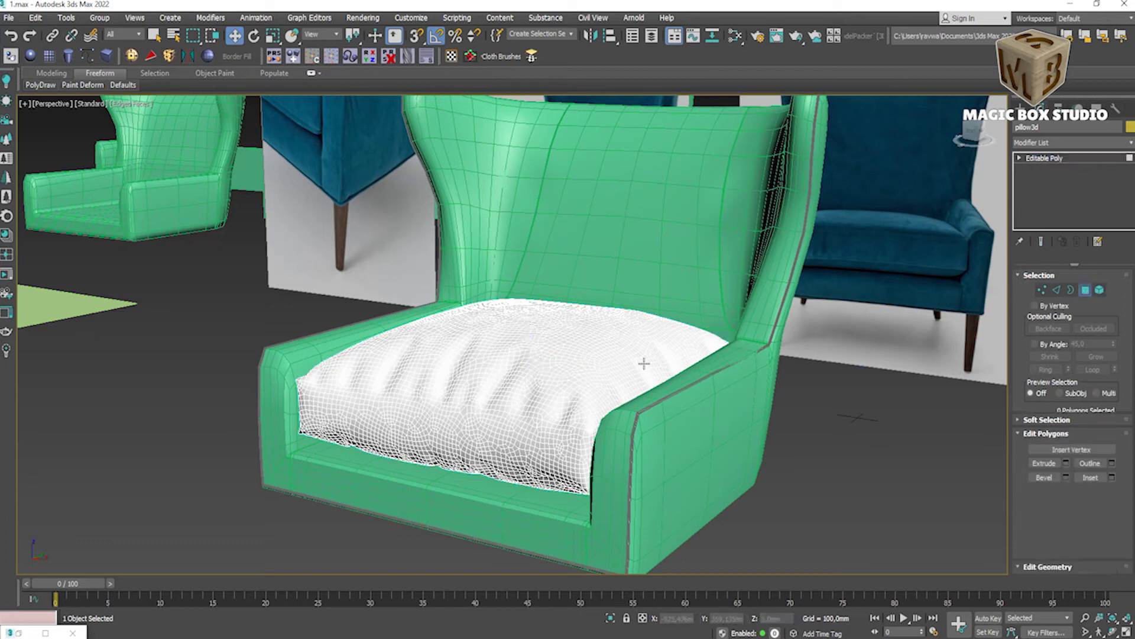
pyautogui.click(517, 324)
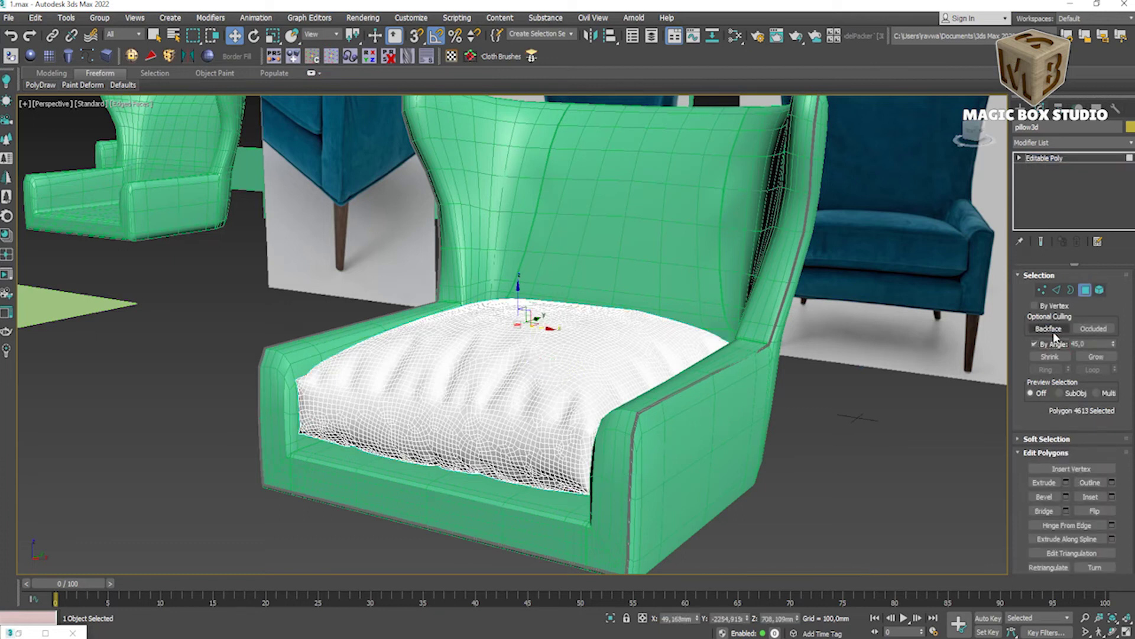
pyautogui.click(548, 322)
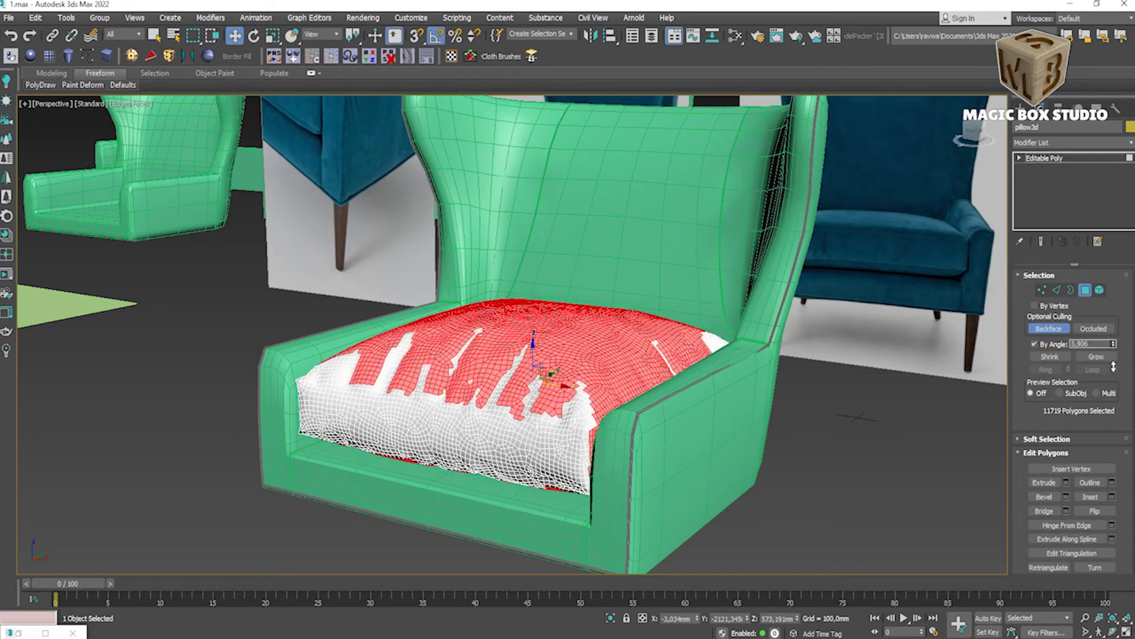
pyautogui.moveTo(1113, 361); pyautogui.dragTo(1113, 366)
pyautogui.click(532, 321)
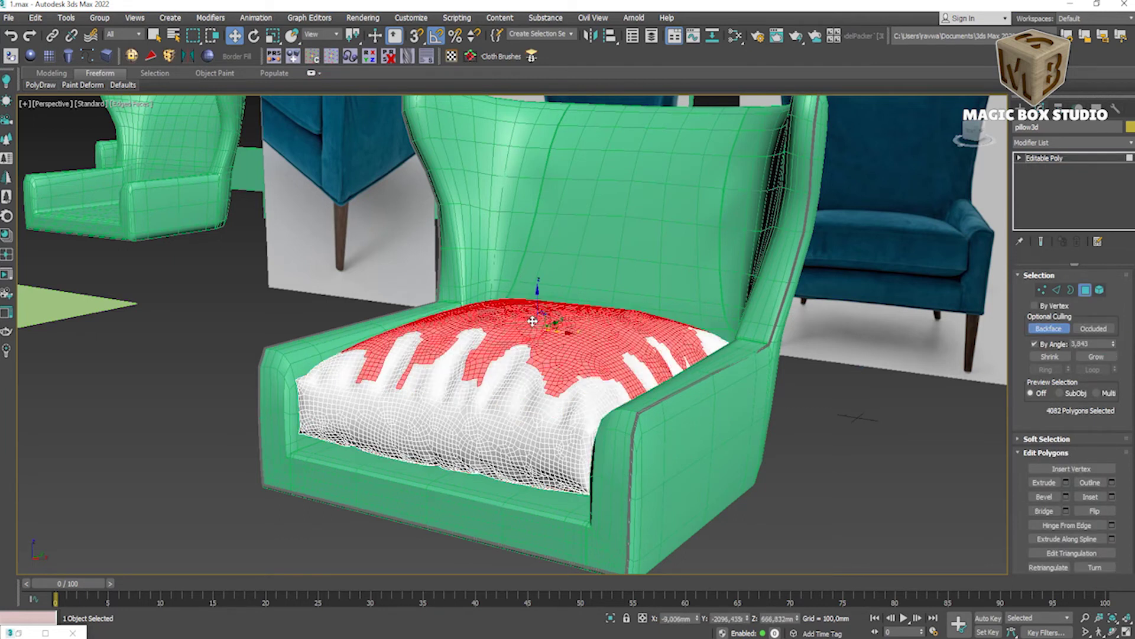
pyautogui.click(1099, 290)
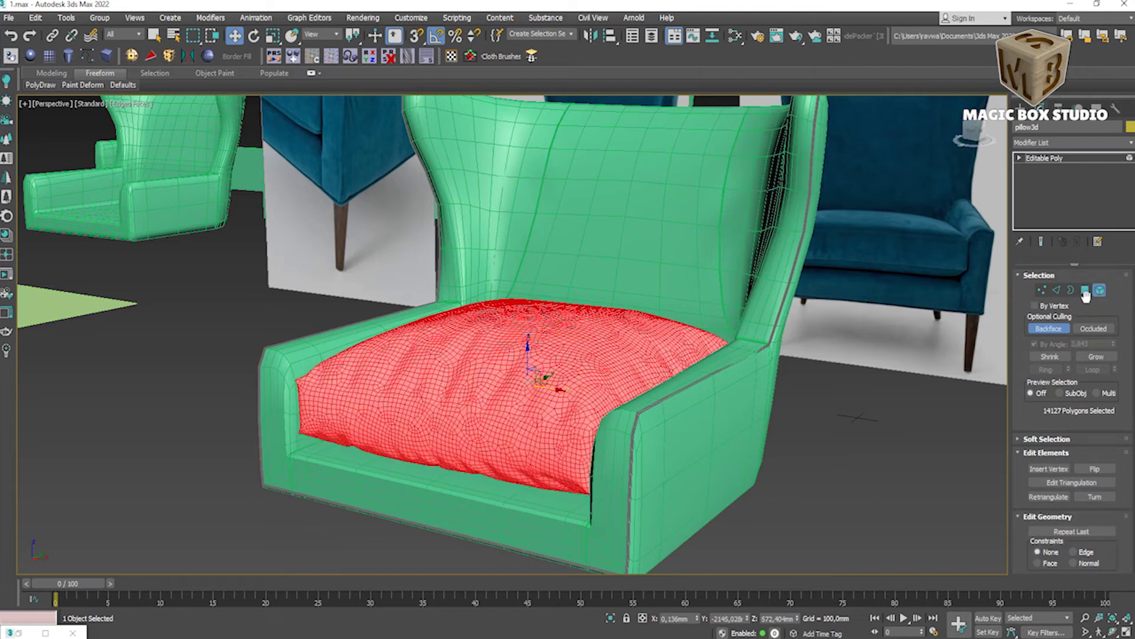
# Step: Add an FFD 4x4x4 to the cushion and pull its top control points down to flatten it
pyautogui.click(168, 56)
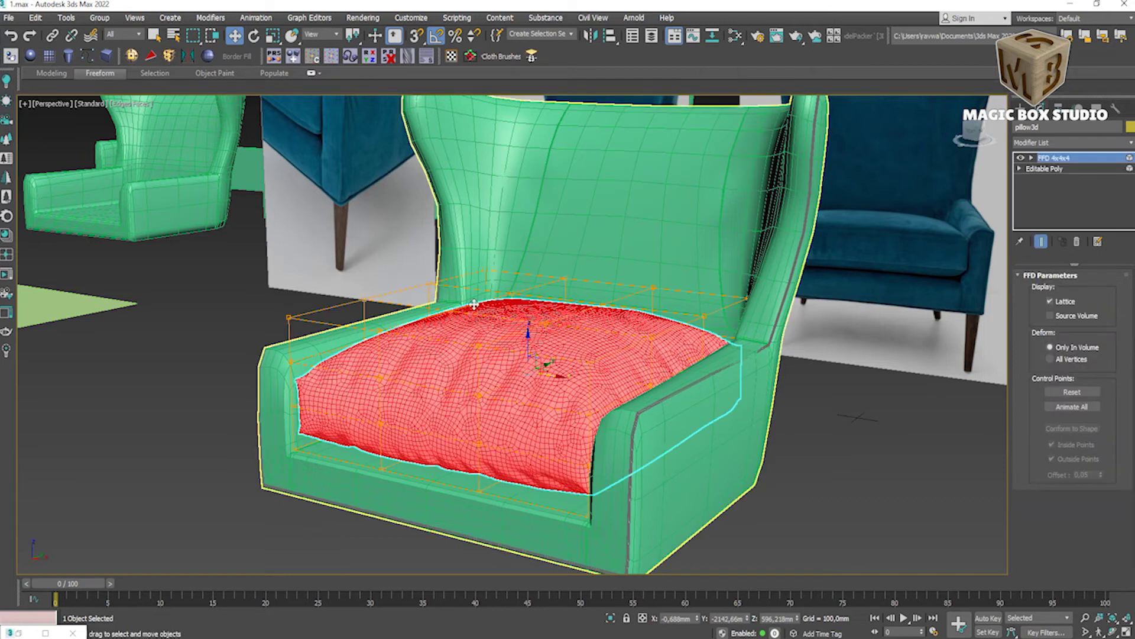
pyautogui.press('f')
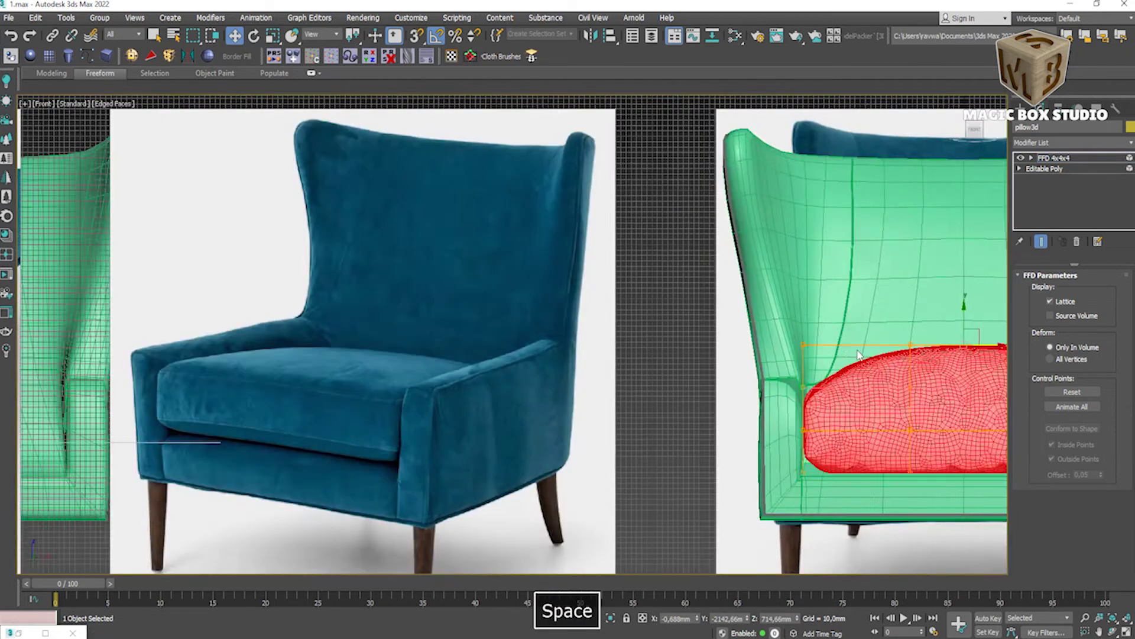
pyautogui.press('z')
pyautogui.moveTo(587, 299); pyautogui.dragTo(587, 342)
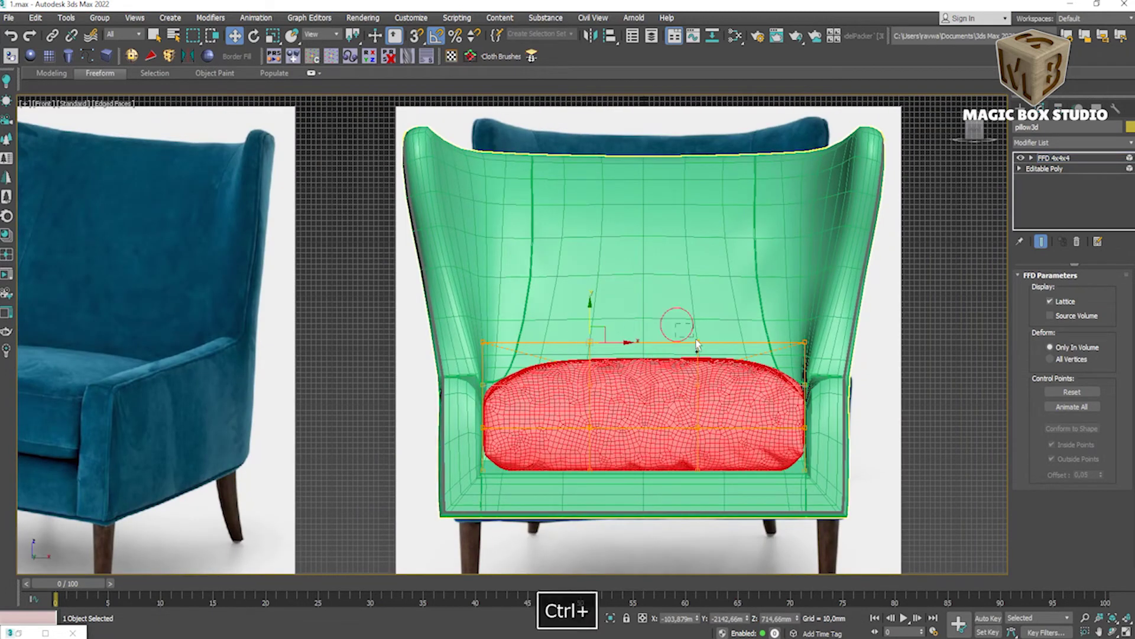
pyautogui.press('space')
pyautogui.scroll(3, 527, 335)
pyautogui.moveTo(529, 316); pyautogui.dragTo(530, 335)
# Step: Compare the cushion's back-top lattice points against the reference in Front view, undoing the raise
pyautogui.moveTo(522, 369)
pyautogui.keyDown('alt'); pyautogui.mouseDown(button='middle')
pyautogui.moveTo(529, 331)
pyautogui.moveTo(518, 384)
pyautogui.moveTo(529, 331)
pyautogui.moveTo(547, 362)
pyautogui.moveTo(540, 393)
pyautogui.mouseUp(button='middle'); pyautogui.keyUp('alt')
pyautogui.keyDown('ctrl'); pyautogui.moveTo(787, 216); pyautogui.dragTo(382, 183); pyautogui.keyUp('ctrl')
pyautogui.press('space')
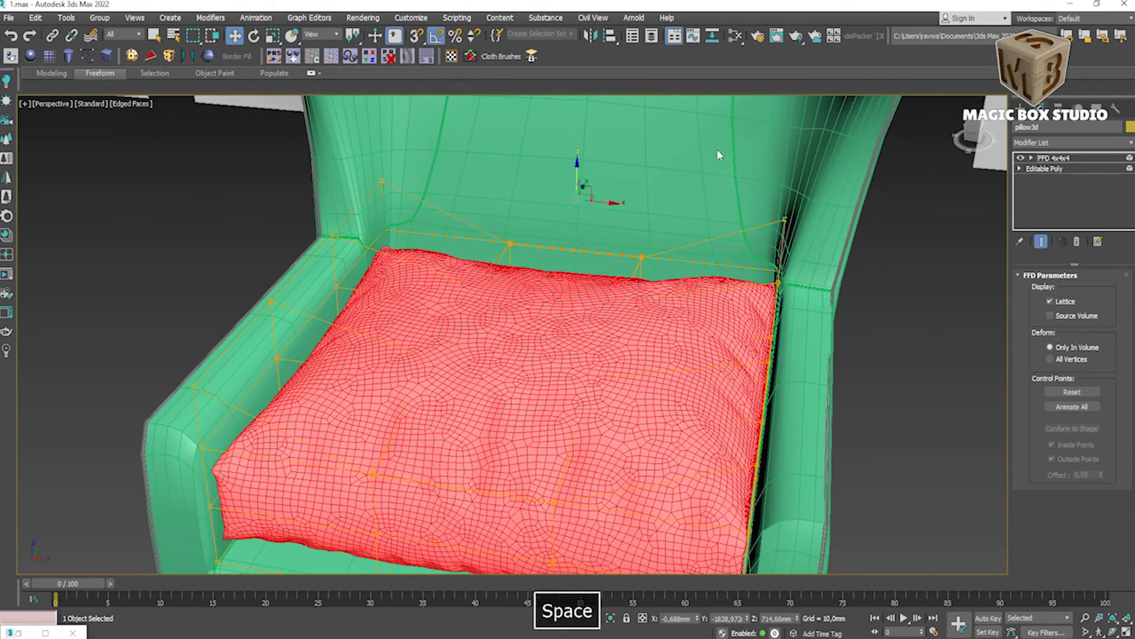
pyautogui.press('f')
pyautogui.hotkey('ctrl', 'z')
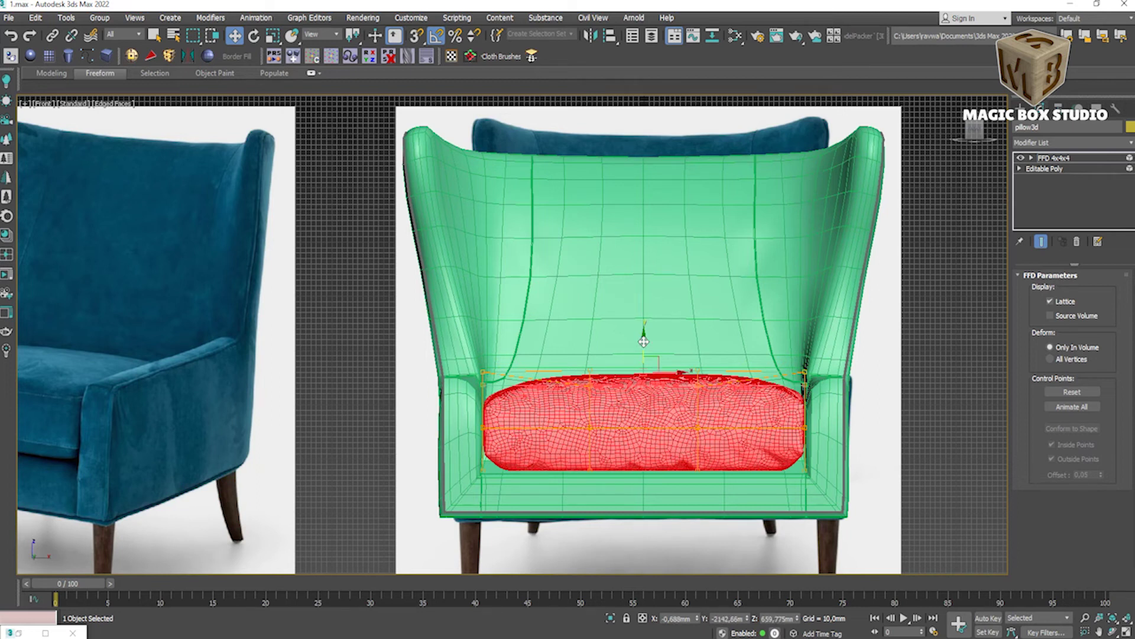
pyautogui.hotkey('alt', 'w')
pyautogui.hotkey('alt', 'w')
pyautogui.hotkey('ctrl', 'z')
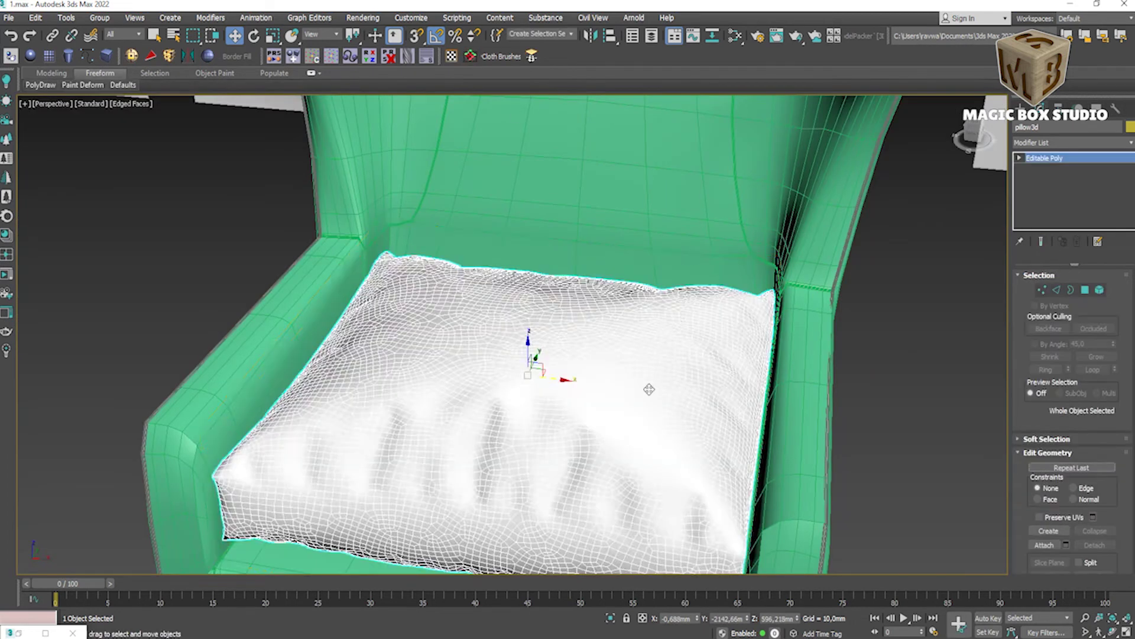
# Step: Scale the cushion wider so it fills the seat between the arms
pyautogui.scroll(-5, 649, 389)
pyautogui.keyDown('alt'); pyautogui.moveTo(649, 389); pyautogui.dragTo(609, 394, button='middle'); pyautogui.keyUp('alt')
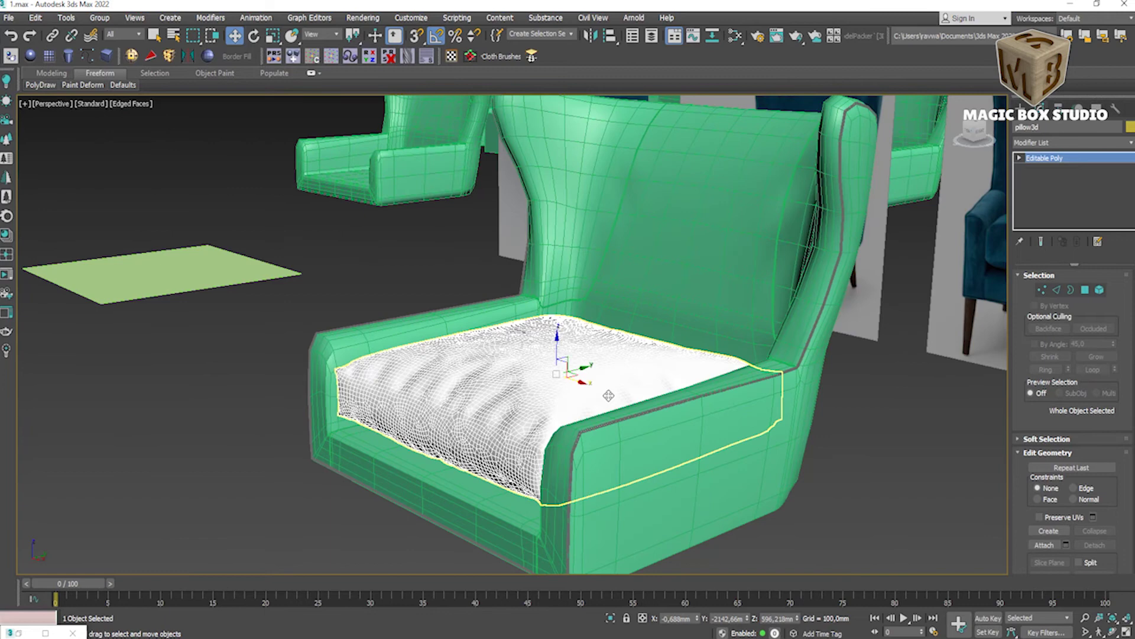
pyautogui.press('r')
pyautogui.moveTo(565, 370)
pyautogui.mouseDown()
pyautogui.moveTo(591, 361)
pyautogui.moveTo(575, 368)
pyautogui.mouseUp()
pyautogui.press('w')
pyautogui.moveTo(575, 368)
pyautogui.keyDown('alt'); pyautogui.mouseDown(button='middle')
pyautogui.moveTo(643, 356)
pyautogui.moveTo(588, 436)
pyautogui.mouseUp(button='middle'); pyautogui.keyUp('alt')
pyautogui.scroll(6, 625, 498)
# Step: Push the cushion's sides with a Freeform Paint Deform brush enlarged to 24.7
pyautogui.click(107, 83)
pyautogui.click(130, 116)
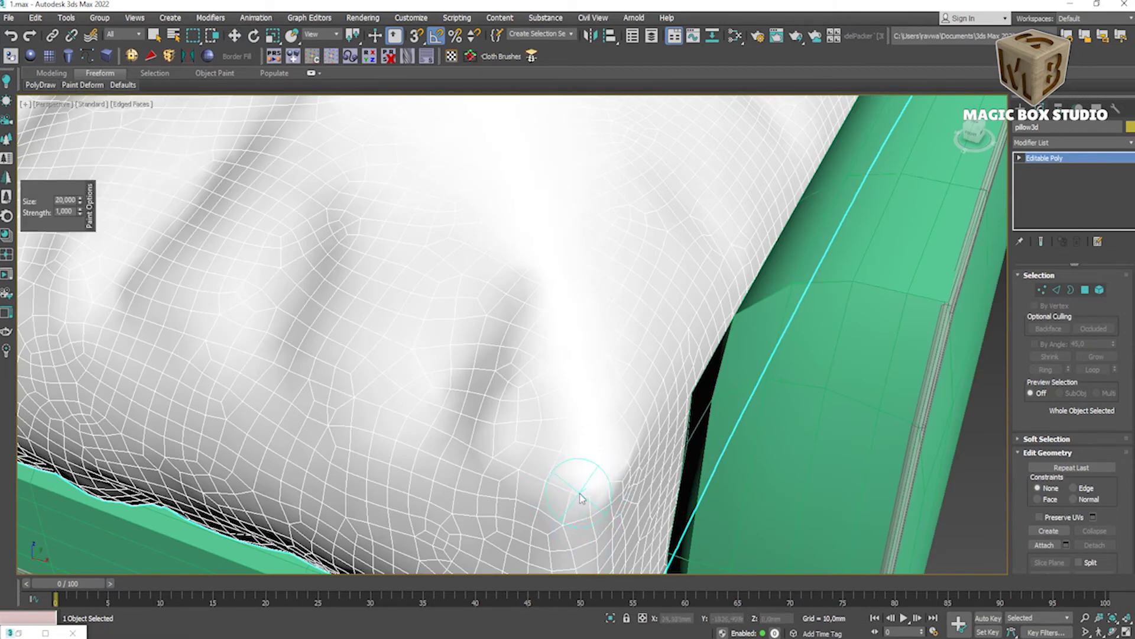
pyautogui.scroll(-5, 579, 498)
pyautogui.keyDown('alt'); pyautogui.moveTo(579, 498); pyautogui.dragTo(647, 397, button='middle'); pyautogui.keyUp('alt')
pyautogui.keyDown('alt'); pyautogui.moveTo(736, 383); pyautogui.dragTo(729, 332, button='middle'); pyautogui.keyUp('alt')
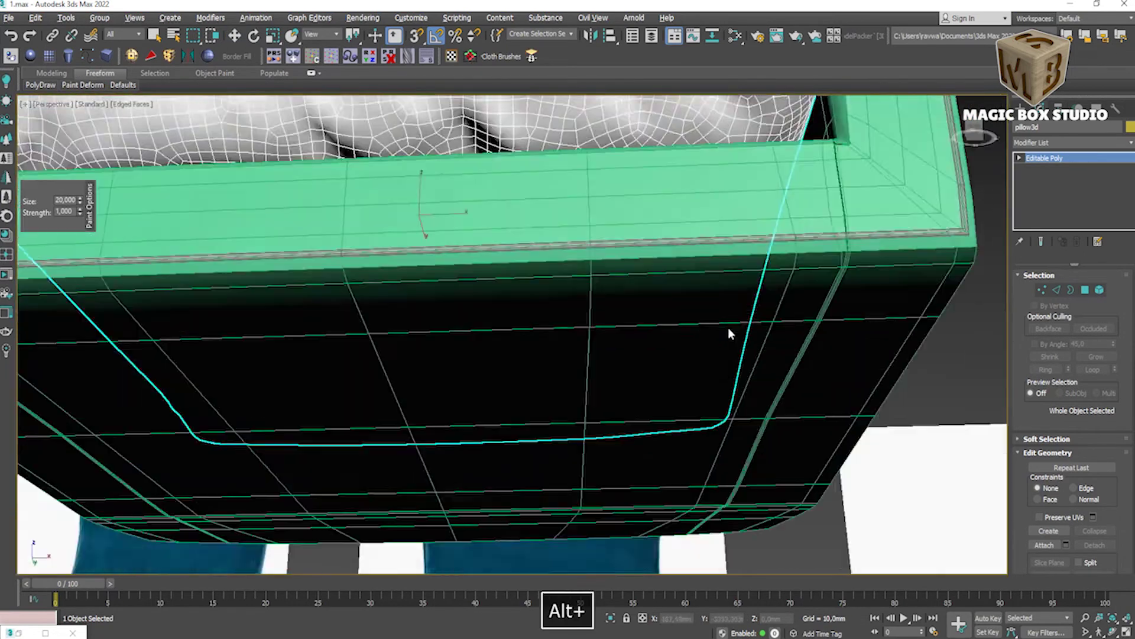
pyautogui.scroll(4, 730, 332)
pyautogui.moveTo(806, 240)
pyautogui.keyDown('alt'); pyautogui.mouseDown(button='middle')
pyautogui.moveTo(557, 309)
pyautogui.moveTo(313, 320)
pyautogui.moveTo(322, 287)
pyautogui.mouseUp(button='middle'); pyautogui.keyUp('alt')
pyautogui.keyDown('ctrl'); pyautogui.keyDown('shift'); pyautogui.moveTo(322, 287); pyautogui.dragTo(309, 307); pyautogui.keyUp('shift'); pyautogui.keyUp('ctrl')
pyautogui.moveTo(309, 307)
pyautogui.keyDown('alt'); pyautogui.mouseDown(button='middle')
pyautogui.moveTo(296, 297)
pyautogui.moveTo(326, 430)
pyautogui.moveTo(438, 329)
pyautogui.moveTo(458, 393)
pyautogui.moveTo(329, 383)
pyautogui.moveTo(286, 418)
pyautogui.mouseUp(button='middle'); pyautogui.keyUp('alt')
pyautogui.scroll(-3, 325, 429)
pyautogui.scroll(-2, 451, 407)
pyautogui.scroll(5, 451, 407)
pyautogui.scroll(-4, 345, 402)
# Step: Isolate the cushion to inspect its top and front, then show the whole chair again
pyautogui.hotkey('alt', 'q')
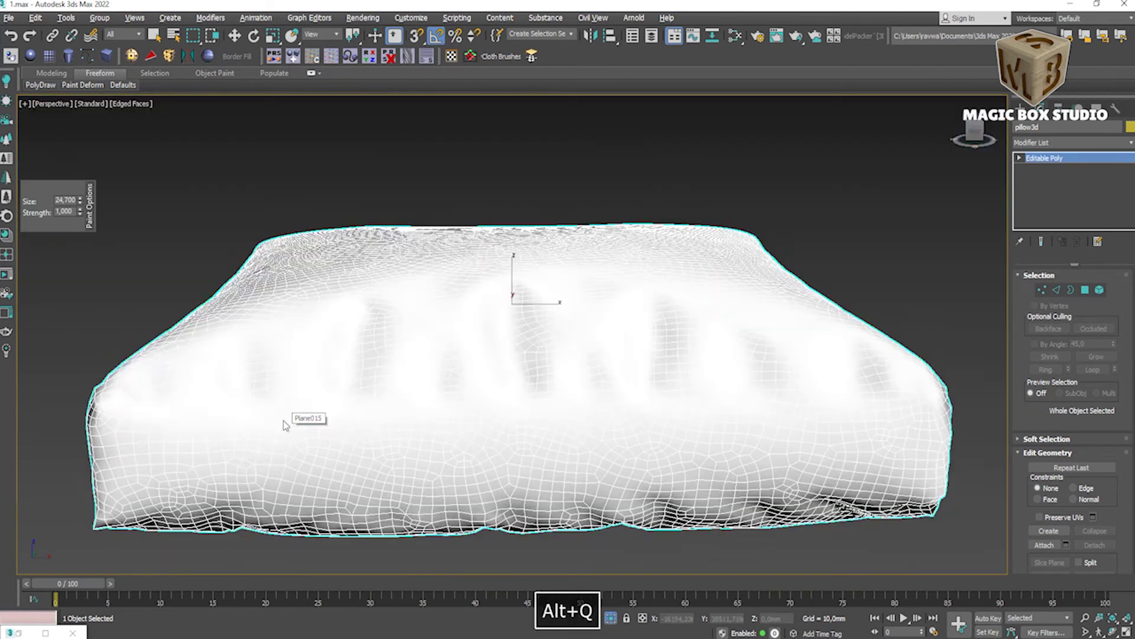
pyautogui.scroll(3, 438, 408)
pyautogui.moveTo(433, 388)
pyautogui.keyDown('alt'); pyautogui.mouseDown(button='middle')
pyautogui.moveTo(413, 385)
pyautogui.moveTo(251, 484)
pyautogui.moveTo(375, 355)
pyautogui.mouseUp(button='middle'); pyautogui.keyUp('alt')
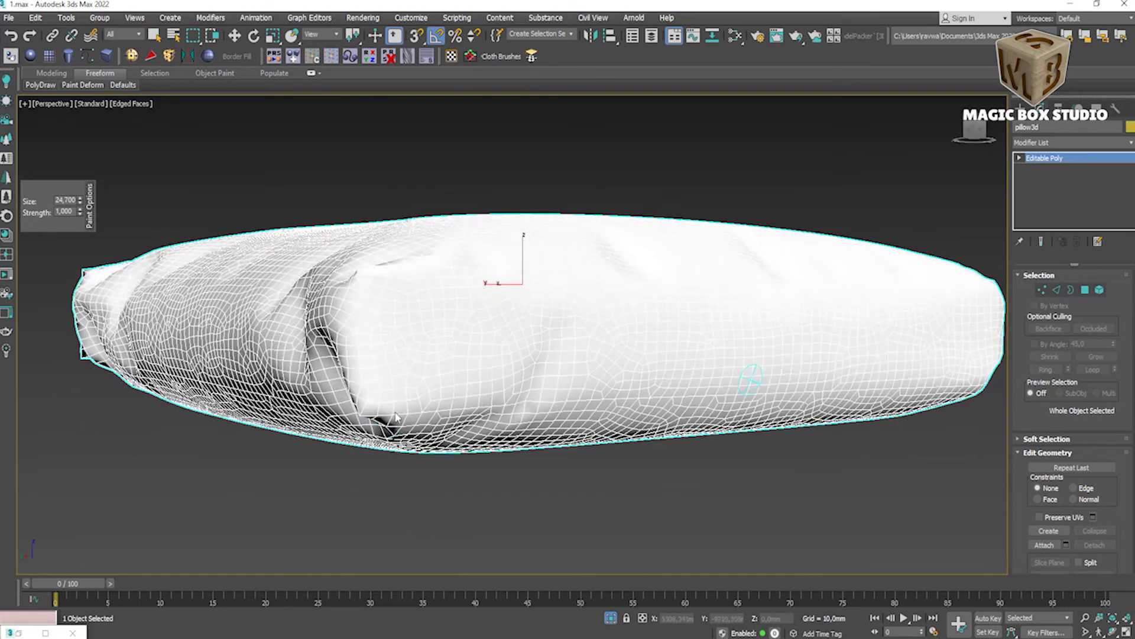
pyautogui.scroll(3, 364, 465)
pyautogui.keyDown('alt'); pyautogui.moveTo(365, 466); pyautogui.dragTo(198, 404, button='middle'); pyautogui.keyUp('alt')
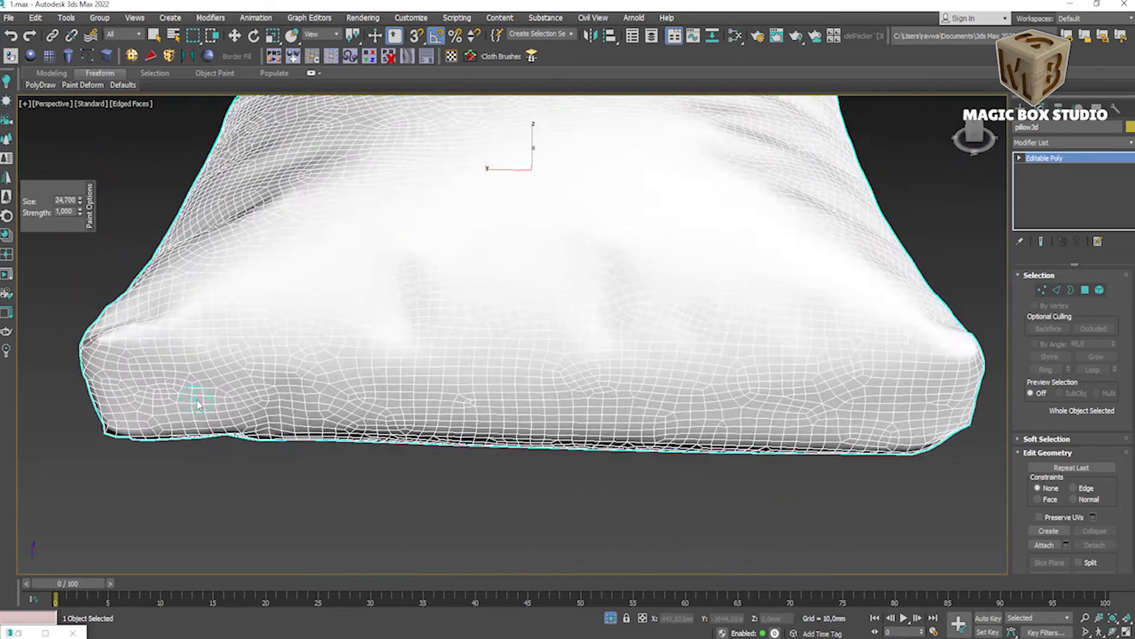
pyautogui.hotkey('alt', 'q')
pyautogui.keyDown('alt'); pyautogui.moveTo(198, 403); pyautogui.dragTo(183, 422, button='middle'); pyautogui.keyUp('alt')
# Step: Add a second FFD 4x4x4 and select its front-middle control points in Top view
pyautogui.press('w')
pyautogui.click(165, 57)
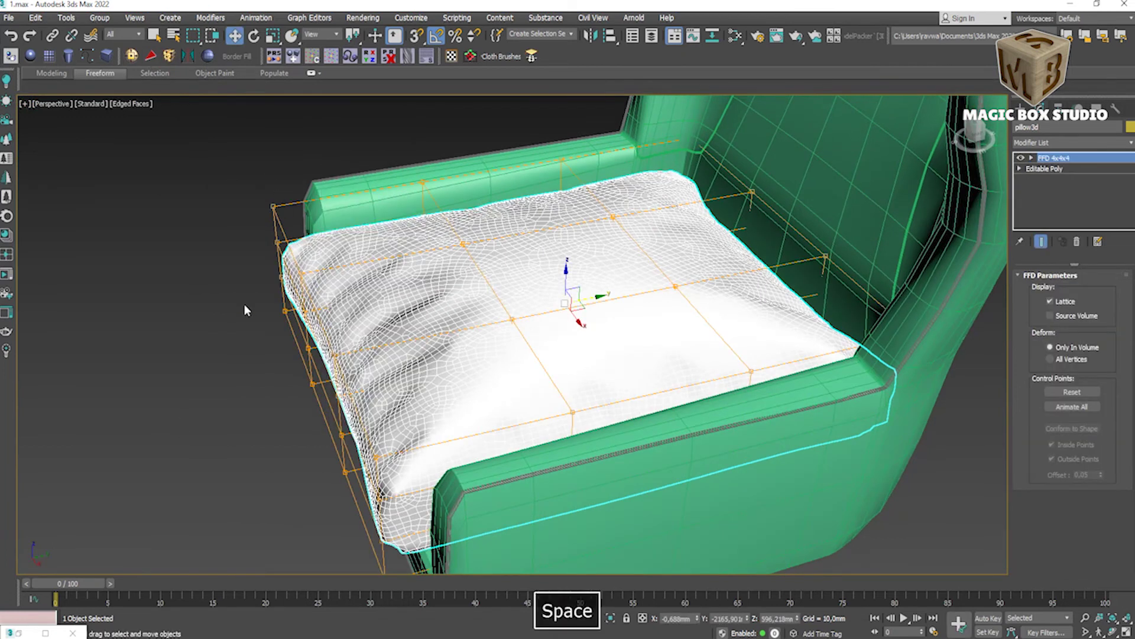
pyautogui.press('t')
pyautogui.press('space')
pyautogui.press('1')
pyautogui.moveTo(509, 482); pyautogui.dragTo(384, 452)
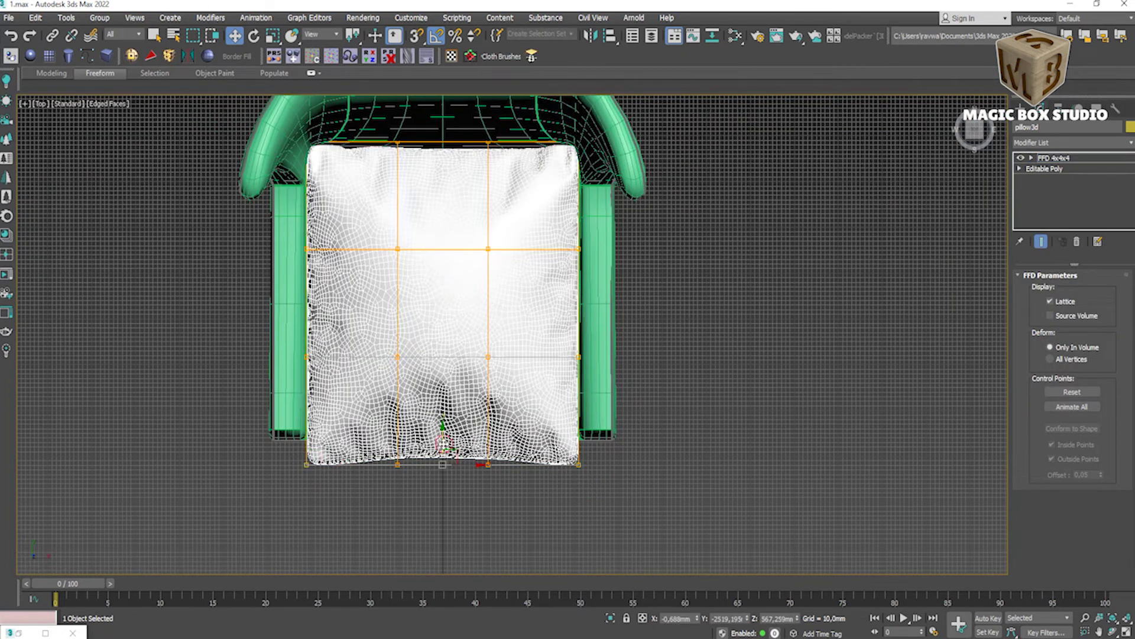
pyautogui.press('p')
pyautogui.moveTo(613, 479)
pyautogui.keyDown('alt'); pyautogui.mouseDown(button='middle')
pyautogui.moveTo(440, 428)
pyautogui.moveTo(476, 410)
pyautogui.moveTo(445, 435)
pyautogui.moveTo(468, 410)
pyautogui.moveTo(508, 415)
pyautogui.moveTo(189, 154)
pyautogui.mouseUp(button='middle'); pyautogui.keyUp('alt')
pyautogui.scroll(5, 455, 423)
pyautogui.scroll(2, 516, 417)
# Step: In Edge mode, isolate the cushion and start picking seam edges along its side
pyautogui.press('2')
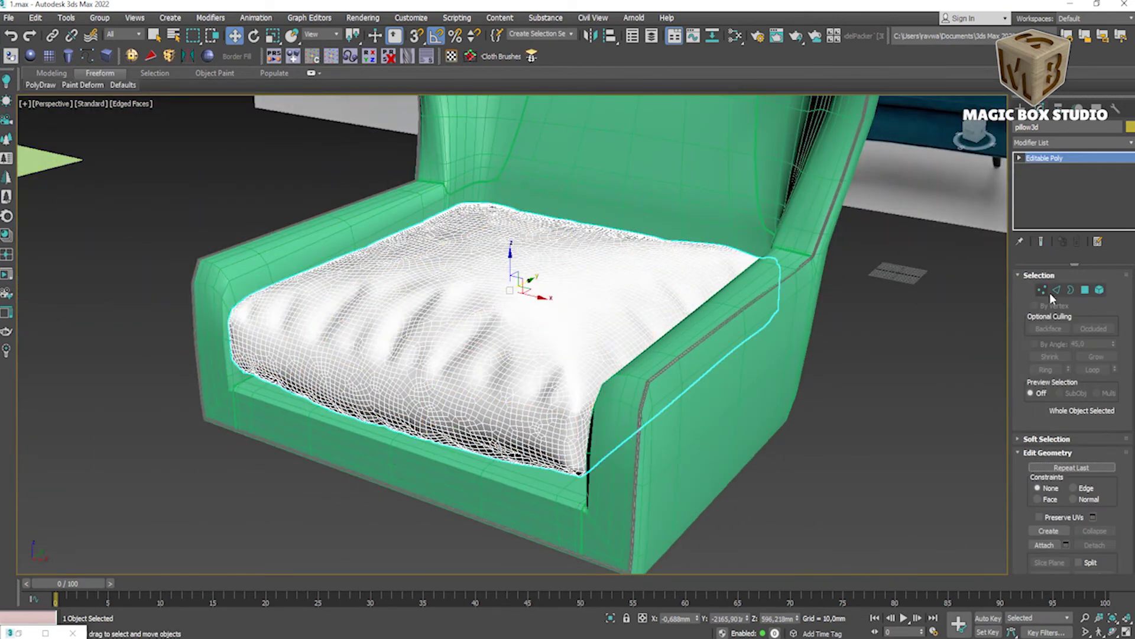
pyautogui.scroll(8, 487, 395)
pyautogui.keyDown('ctrl'); pyautogui.click(596, 397); pyautogui.keyUp('ctrl')
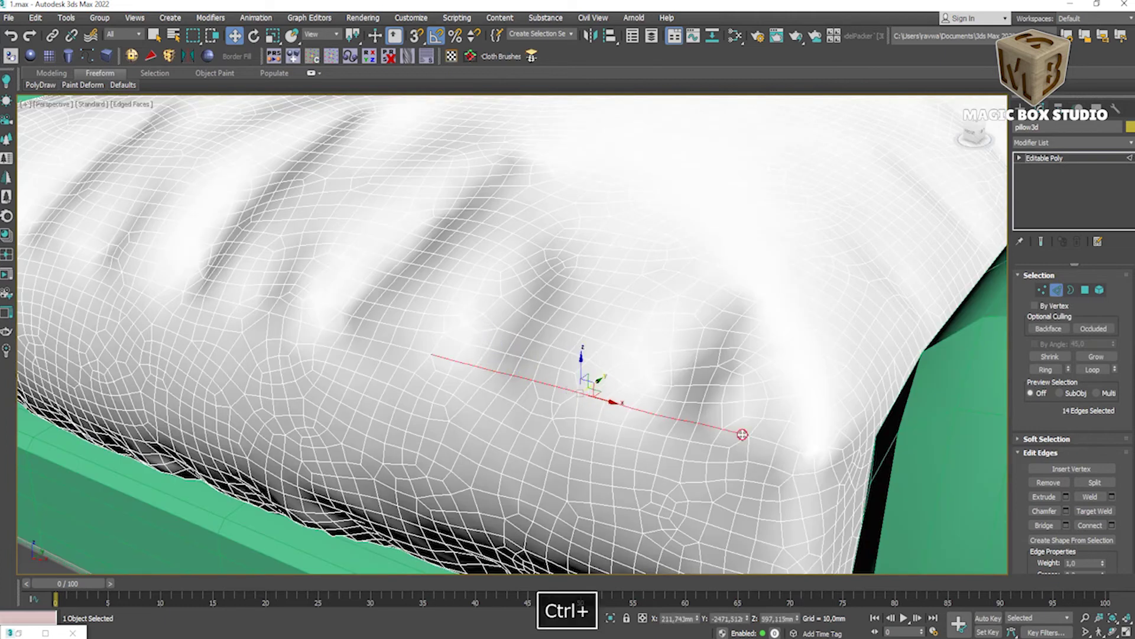
pyautogui.hotkey('alt', 'q')
pyautogui.keyDown('alt'); pyautogui.moveTo(816, 456); pyautogui.dragTo(715, 418, button='middle'); pyautogui.keyUp('alt')
pyautogui.keyDown('ctrl'); pyautogui.click(585, 400); pyautogui.keyUp('ctrl')
pyautogui.keyDown('ctrl'); pyautogui.click(446, 356); pyautogui.keyUp('ctrl')
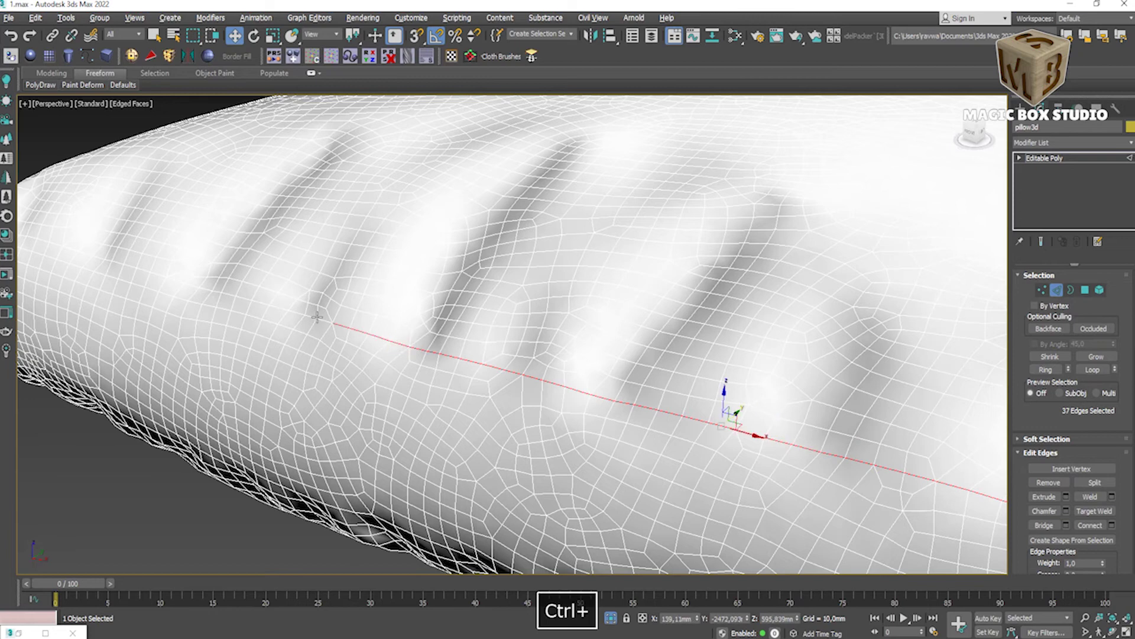
pyautogui.keyDown('ctrl'); pyautogui.click(317, 317); pyautogui.keyUp('ctrl')
pyautogui.moveTo(317, 318); pyautogui.dragTo(527, 393, button='middle')
pyautogui.keyDown('alt'); pyautogui.moveTo(261, 309); pyautogui.dragTo(654, 443, button='middle'); pyautogui.keyUp('alt')
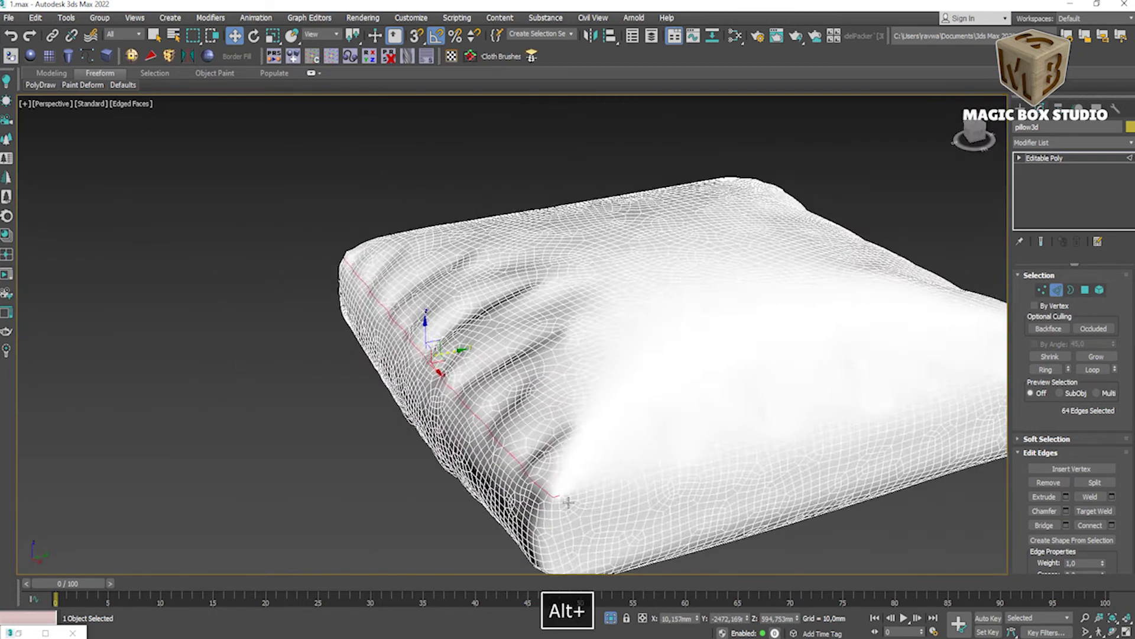
# Step: Extend the seam edge path toward the corner and through the corner folds
pyautogui.keyDown('ctrl'); pyautogui.click(774, 395); pyautogui.keyUp('ctrl')
pyautogui.scroll(3, 774, 396)
pyautogui.keyDown('ctrl'); pyautogui.click(679, 385); pyautogui.keyUp('ctrl')
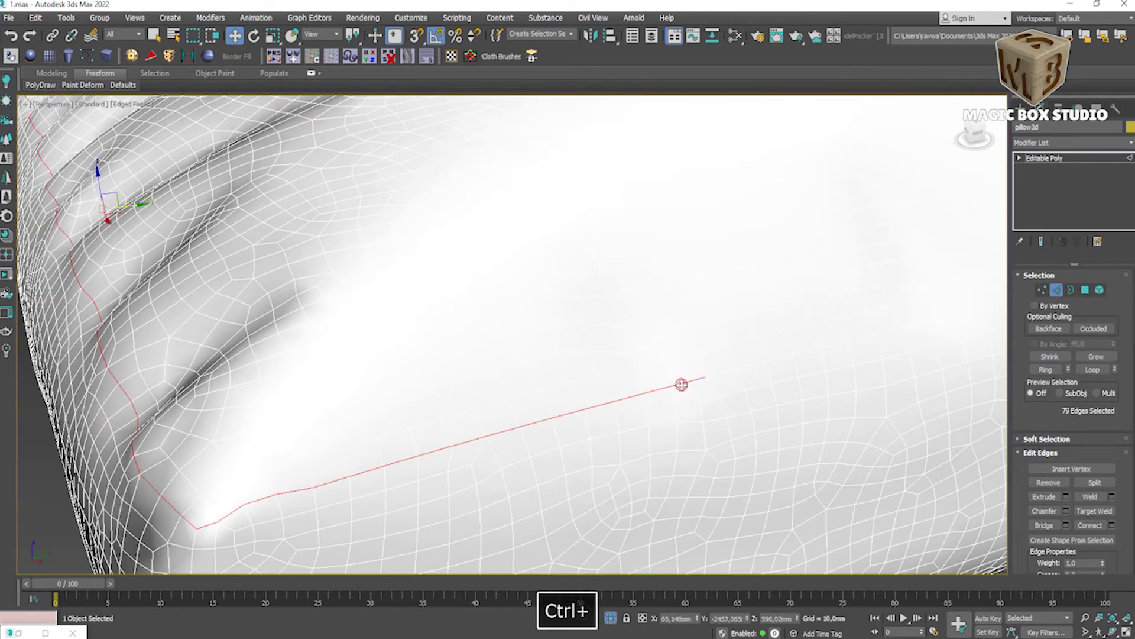
pyautogui.scroll(-3, 677, 417)
pyautogui.scroll(3, 662, 390)
pyautogui.scroll(-2, 686, 383)
pyautogui.keyDown('ctrl'); pyautogui.click(733, 371); pyautogui.keyUp('ctrl')
pyautogui.scroll(-3, 825, 346)
pyautogui.keyDown('ctrl'); pyautogui.click(737, 363); pyautogui.keyUp('ctrl')
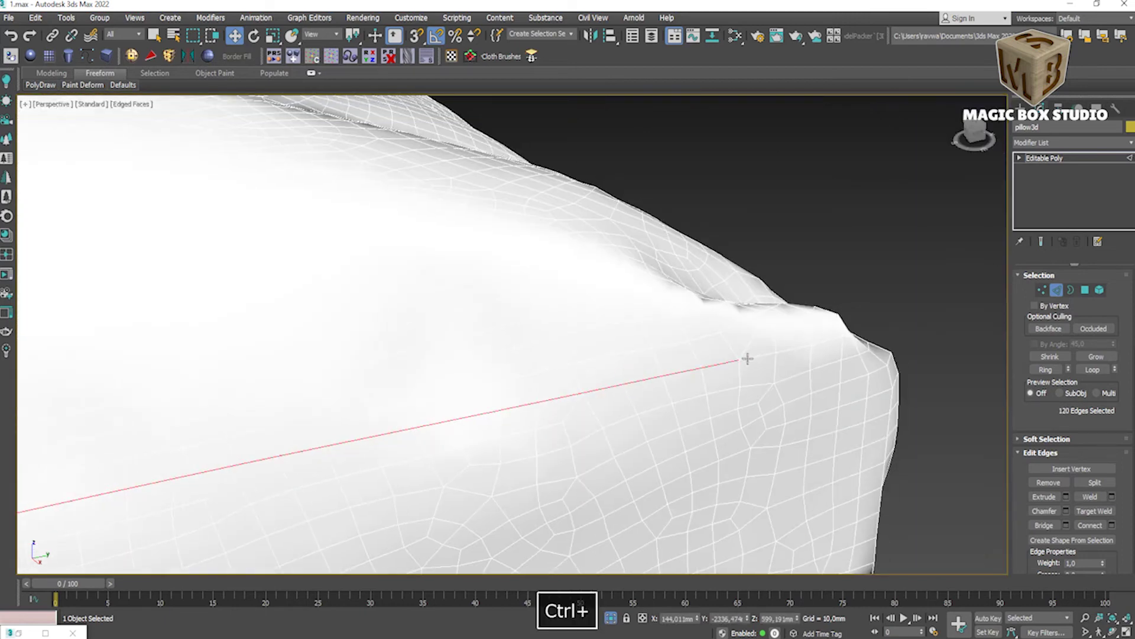
pyautogui.scroll(-2, 810, 355)
pyautogui.moveTo(811, 355)
pyautogui.mouseDown(button='middle')
pyautogui.moveTo(683, 430)
pyautogui.moveTo(674, 266)
pyautogui.mouseUp(button='middle')
pyautogui.scroll(5, 704, 536)
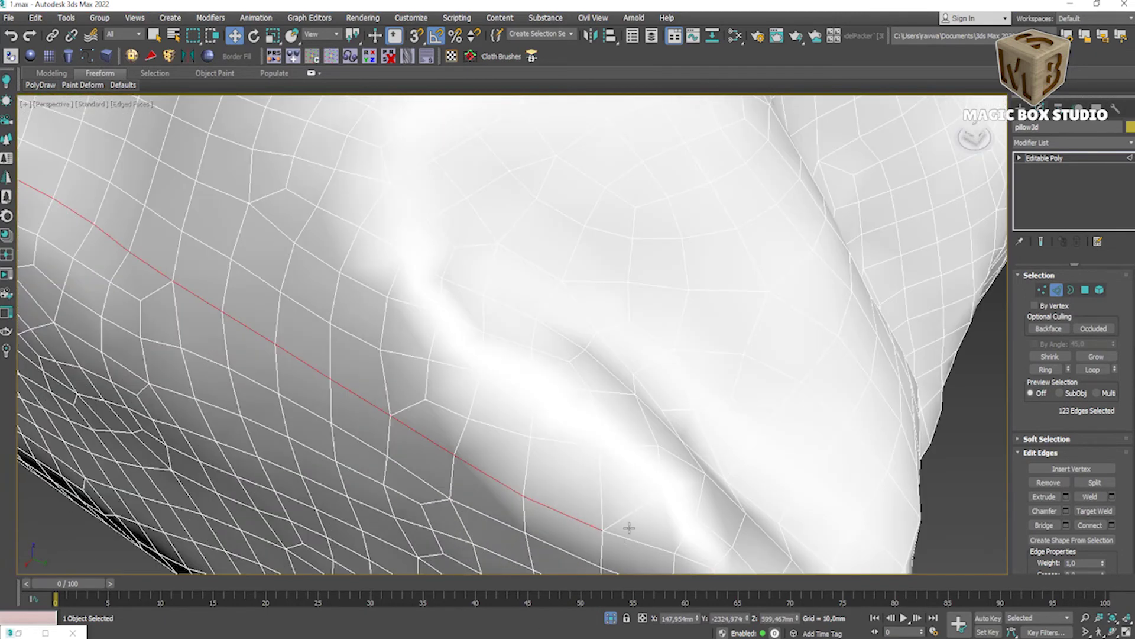
pyautogui.keyDown('ctrl'); pyautogui.click(703, 536); pyautogui.keyUp('ctrl')
pyautogui.scroll(-4, 715, 478)
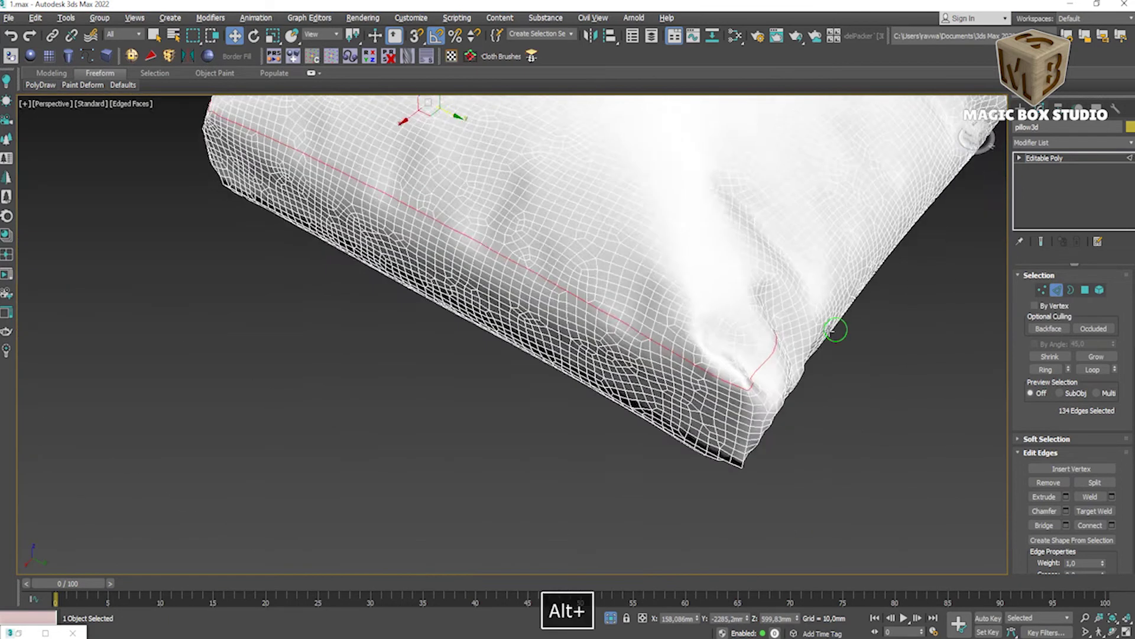
pyautogui.scroll(5, 527, 441)
pyautogui.keyDown('ctrl'); pyautogui.click(535, 421); pyautogui.keyUp('ctrl')
pyautogui.scroll(-4, 875, 337)
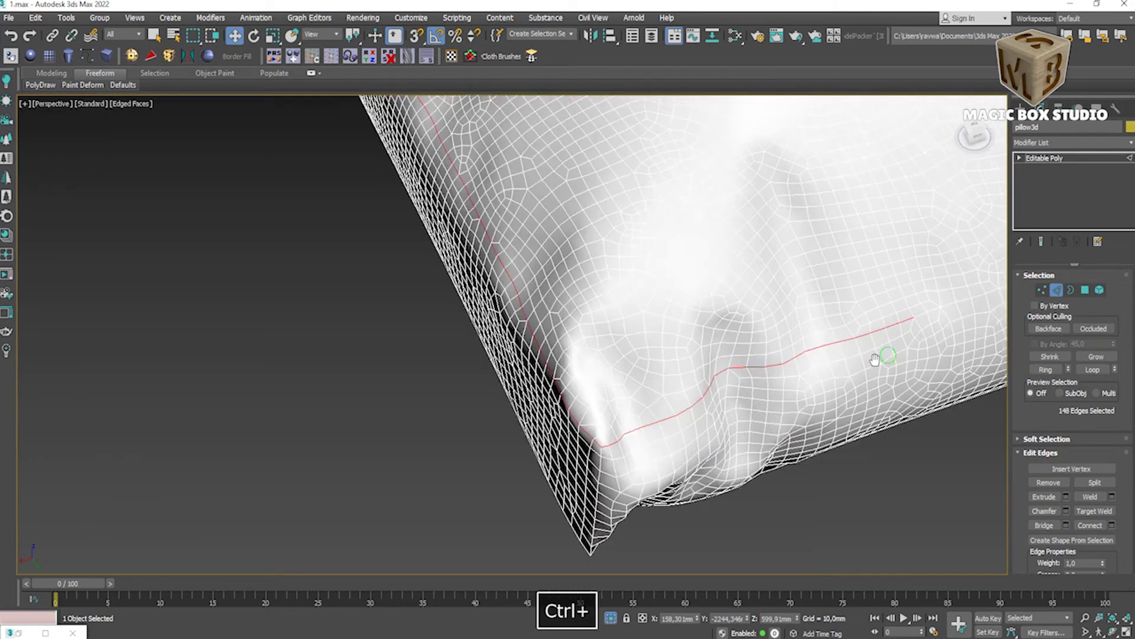
pyautogui.scroll(4, 571, 391)
pyautogui.keyDown('ctrl'); pyautogui.click(572, 391); pyautogui.keyUp('ctrl')
# Step: Carry the edge path around the corner and up the right side, totalling 252 edges
pyautogui.keyDown('ctrl'); pyautogui.click(693, 356); pyautogui.keyUp('ctrl')
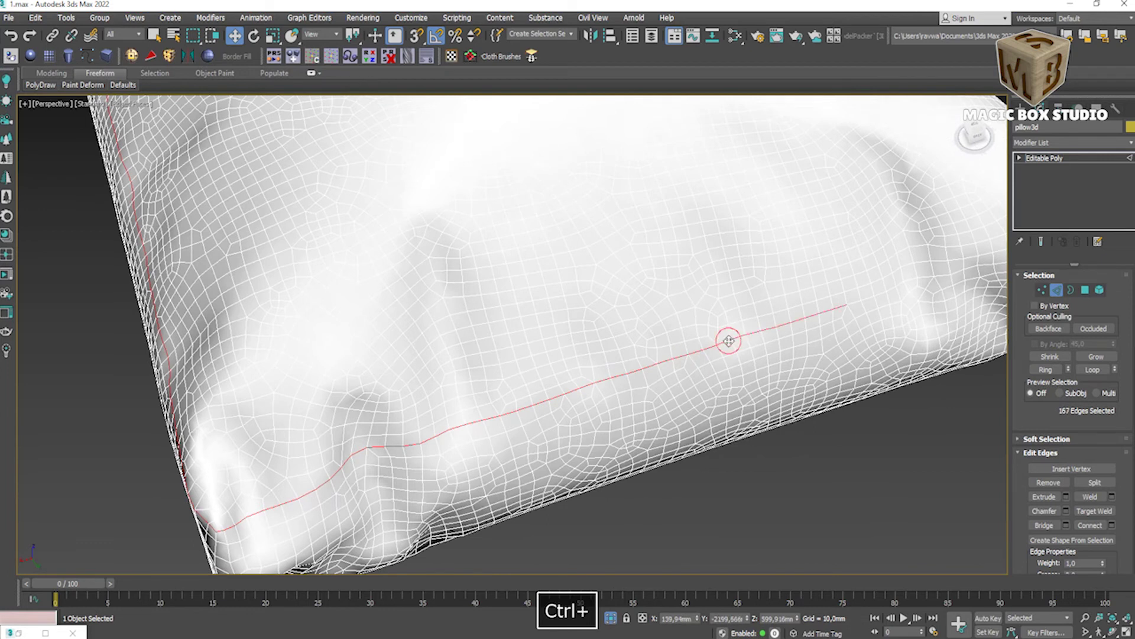
pyautogui.scroll(-2, 854, 302)
pyautogui.keyDown('ctrl'); pyautogui.click(750, 329); pyautogui.keyUp('ctrl')
pyautogui.scroll(-3, 750, 330)
pyautogui.scroll(5, 404, 460)
pyautogui.scroll(2, 404, 461)
pyautogui.keyDown('ctrl'); pyautogui.click(716, 407); pyautogui.keyUp('ctrl')
pyautogui.keyDown('ctrl'); pyautogui.click(777, 390); pyautogui.keyUp('ctrl')
pyautogui.scroll(-3, 777, 390)
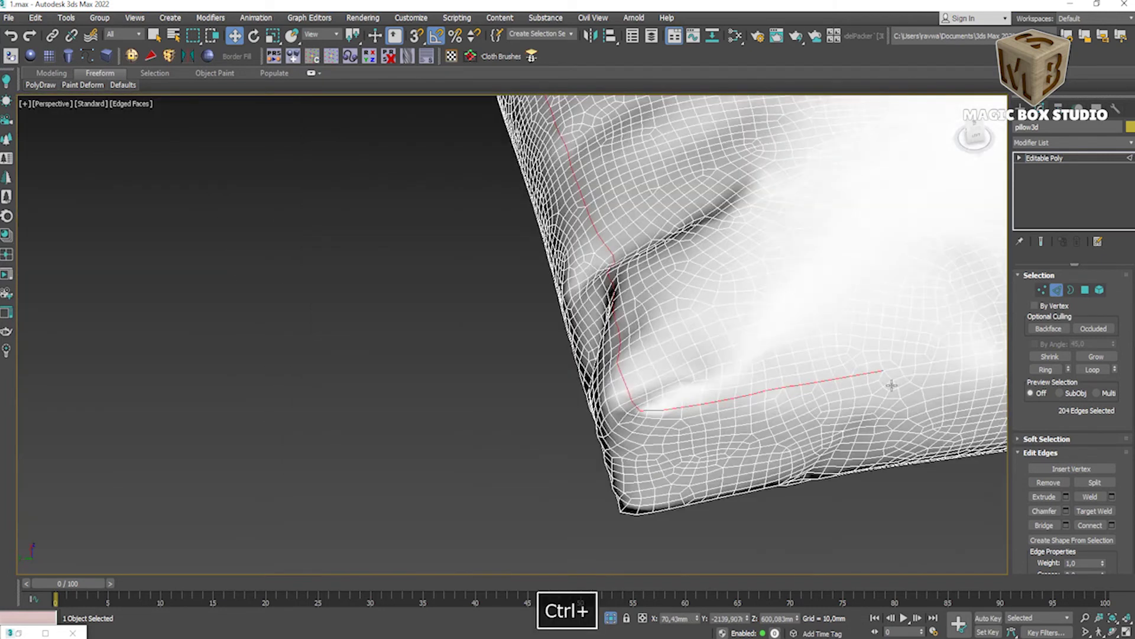
pyautogui.scroll(3, 583, 469)
pyautogui.keyDown('ctrl'); pyautogui.click(734, 441); pyautogui.keyUp('ctrl')
pyautogui.scroll(4, 736, 439)
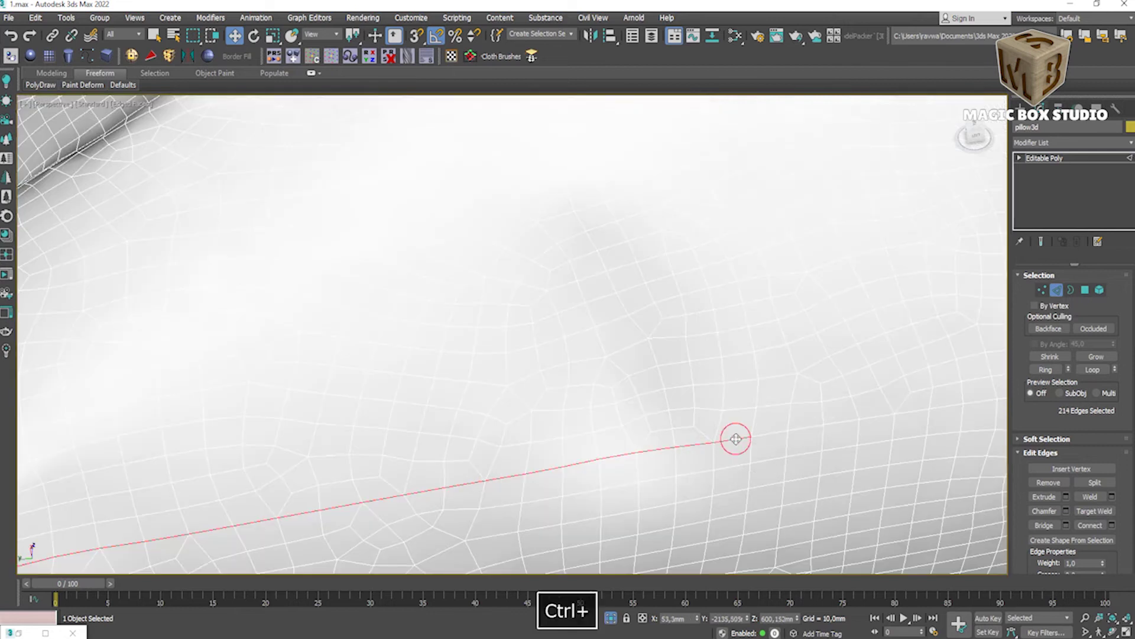
pyautogui.scroll(-3, 908, 411)
pyautogui.scroll(3, 702, 421)
pyautogui.keyDown('ctrl'); pyautogui.click(824, 406); pyautogui.keyUp('ctrl')
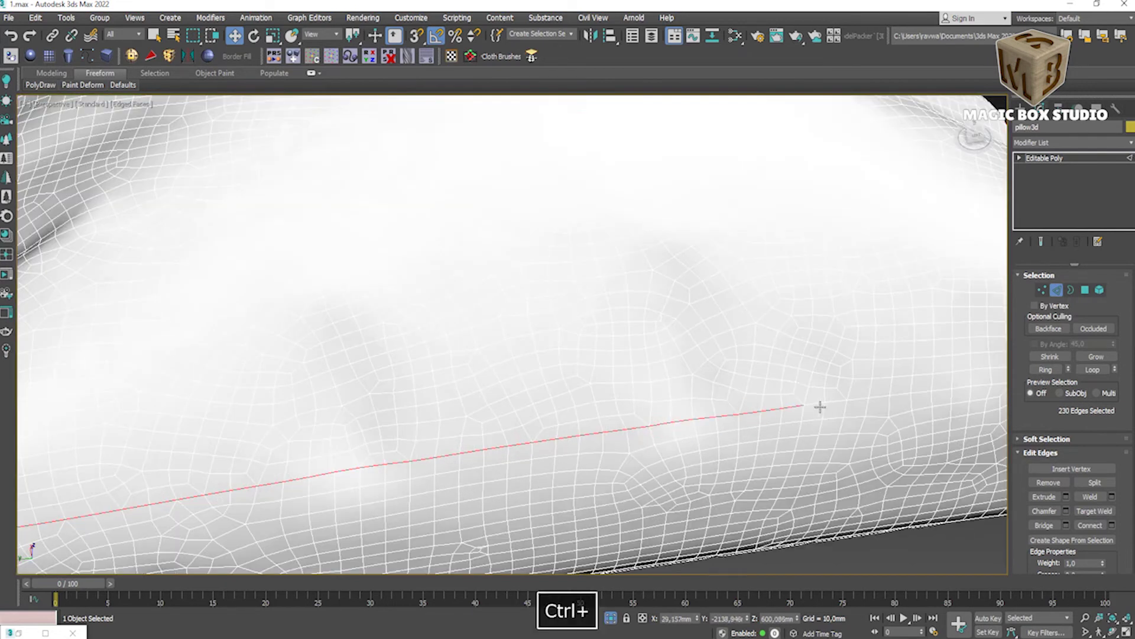
pyautogui.scroll(-3, 882, 397)
pyautogui.keyDown('ctrl'); pyautogui.click(749, 427); pyautogui.keyUp('ctrl')
pyautogui.scroll(3, 749, 427)
pyautogui.keyDown('ctrl'); pyautogui.click(755, 527); pyautogui.keyUp('ctrl')
pyautogui.keyDown('ctrl'); pyautogui.scroll(-5, 757, 525); pyautogui.keyUp('ctrl')
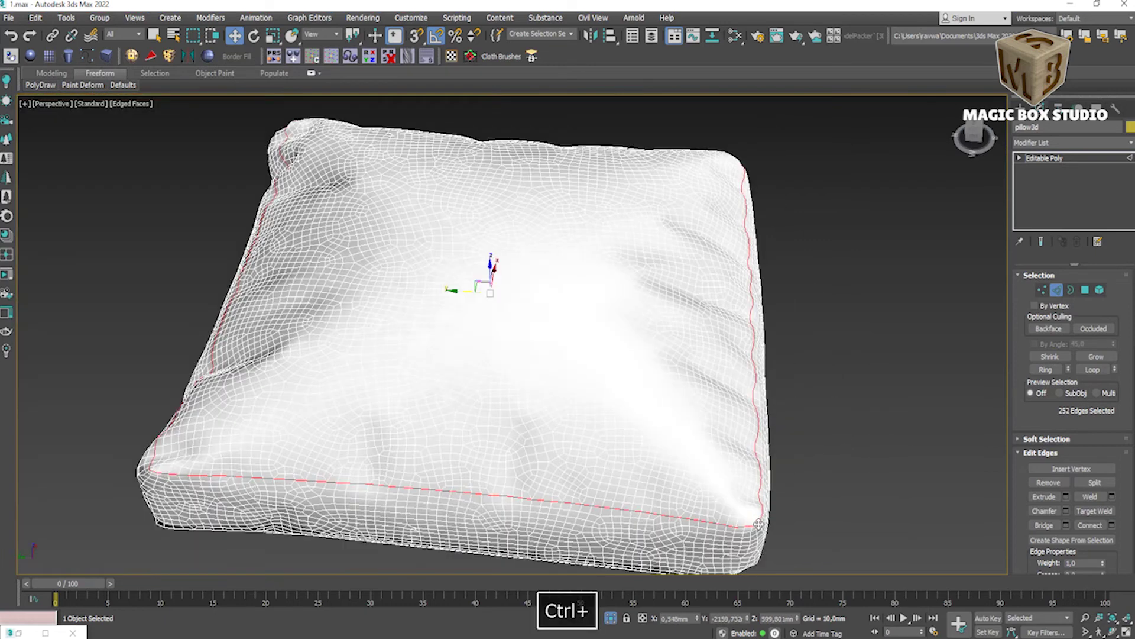
pyautogui.keyDown('alt'); pyautogui.moveTo(758, 525); pyautogui.dragTo(698, 384, button='middle'); pyautogui.keyUp('alt')
pyautogui.scroll(10, 680, 331)
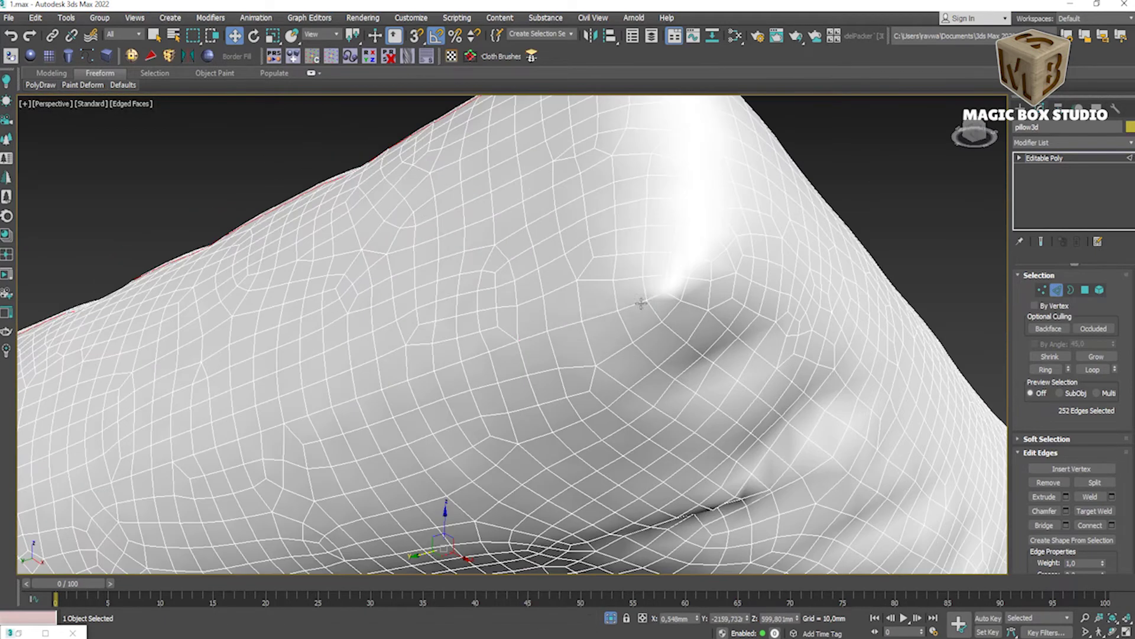
# Step: Select the edges along the cushion's top seam, continuing around the pillow end
pyautogui.keyDown('ctrl'); pyautogui.click(671, 297); pyautogui.keyUp('ctrl')
pyautogui.keyDown('ctrl'); pyautogui.click(499, 354); pyautogui.keyUp('ctrl')
pyautogui.keyDown('ctrl'); pyautogui.click(264, 427); pyautogui.keyUp('ctrl')
pyautogui.keyDown('ctrl'); pyautogui.click(881, 452); pyautogui.keyUp('ctrl')
pyautogui.keyDown('alt'); pyautogui.moveTo(881, 453); pyautogui.dragTo(667, 437, button='middle'); pyautogui.keyUp('alt')
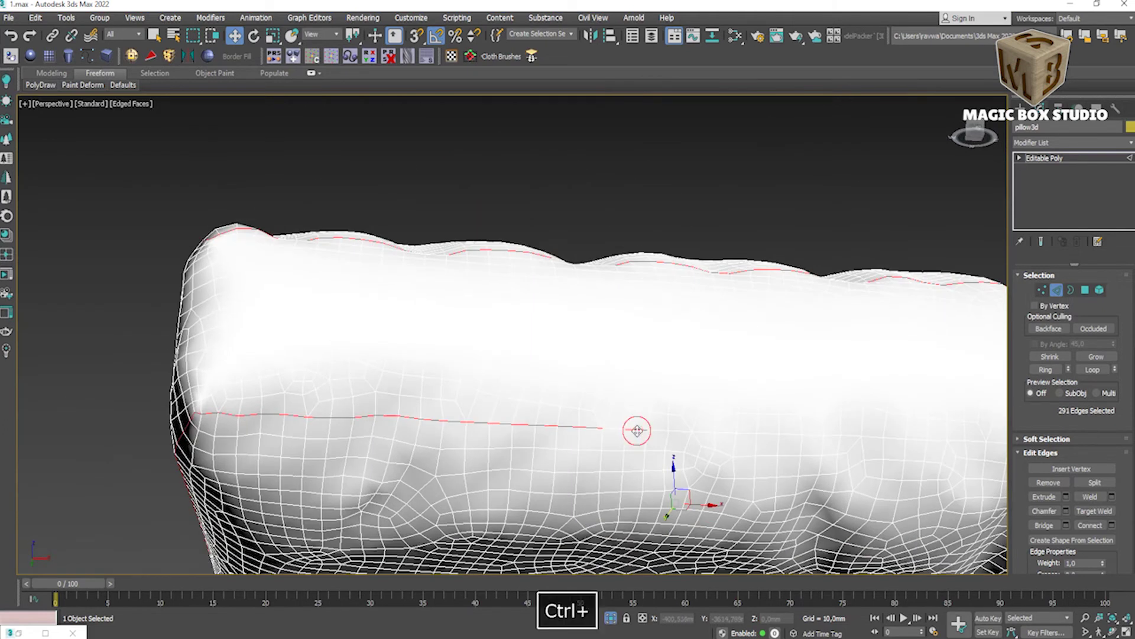
pyautogui.keyDown('alt'); pyautogui.moveTo(882, 436); pyautogui.dragTo(828, 414, button='middle'); pyautogui.keyUp('alt')
pyautogui.scroll(5, 799, 443)
pyautogui.keyDown('ctrl'); pyautogui.click(777, 475); pyautogui.keyUp('ctrl')
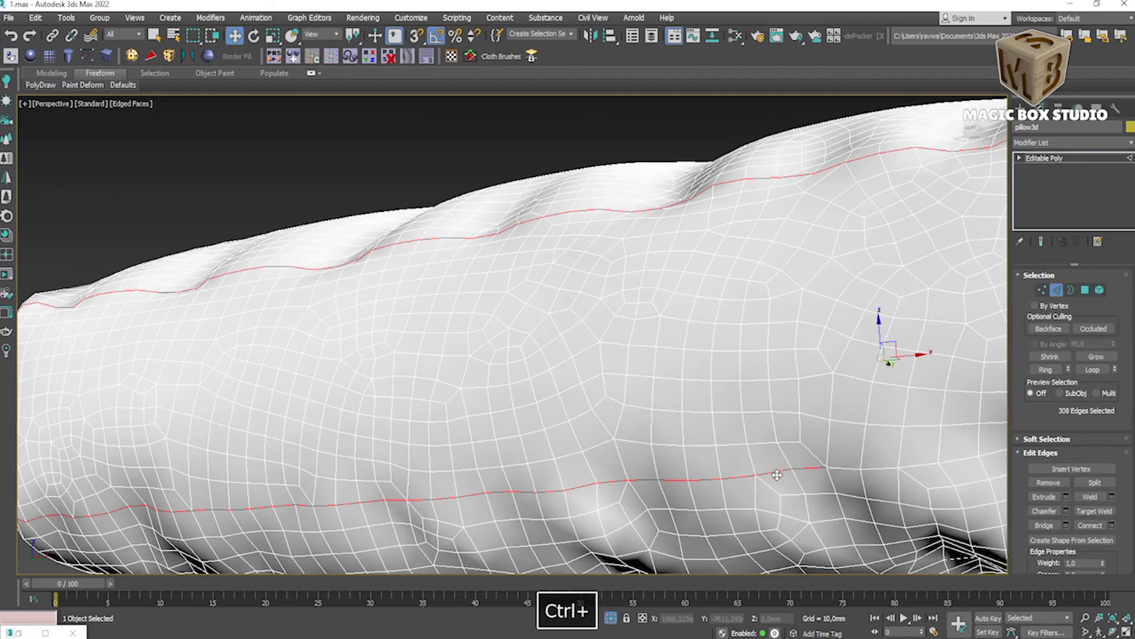
pyautogui.keyDown('ctrl'); pyautogui.click(916, 465); pyautogui.keyUp('ctrl')
pyautogui.moveTo(916, 464); pyautogui.dragTo(675, 445, button='middle')
pyautogui.keyDown('ctrl'); pyautogui.click(874, 428); pyautogui.keyUp('ctrl')
pyautogui.scroll(-5, 887, 427)
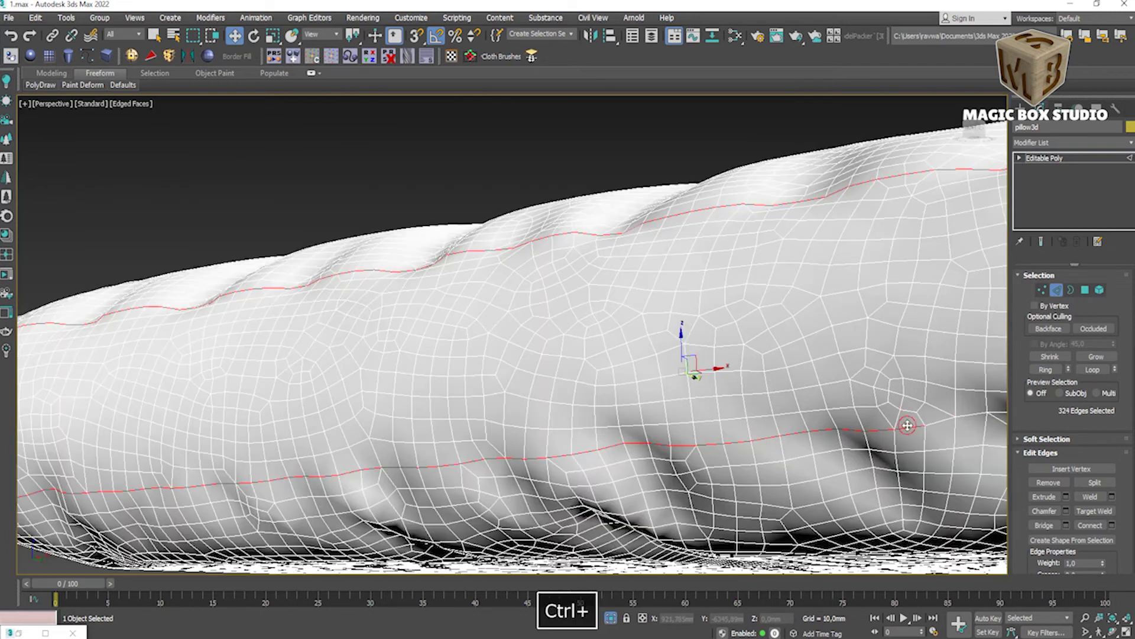
pyautogui.scroll(5, 665, 440)
pyautogui.keyDown('ctrl'); pyautogui.click(933, 424); pyautogui.keyUp('ctrl')
pyautogui.scroll(-5, 933, 424)
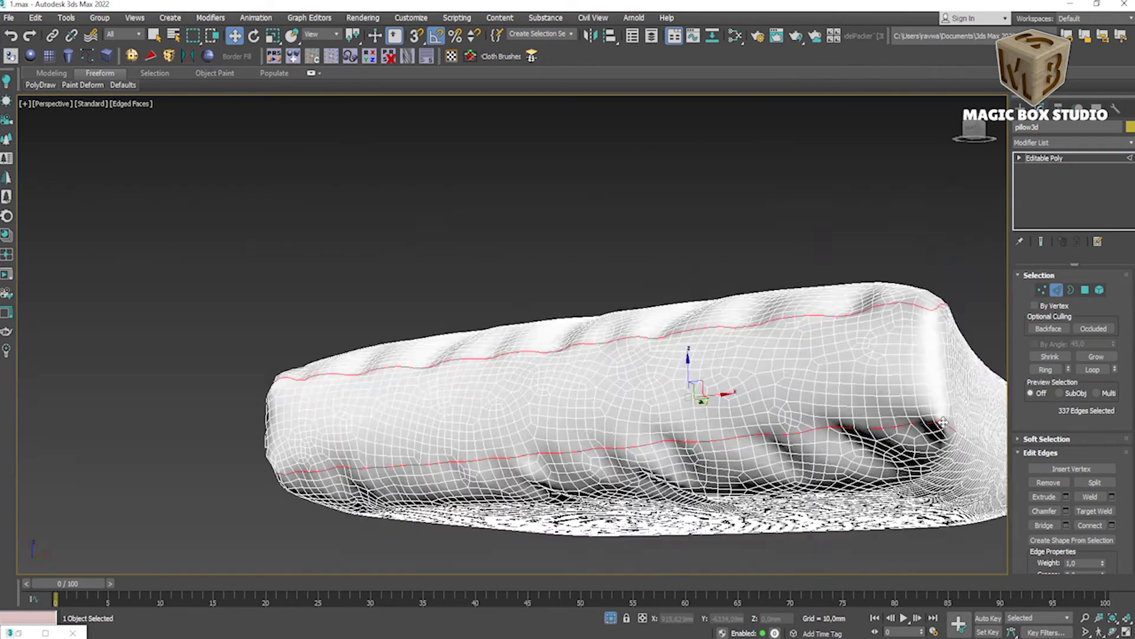
pyautogui.scroll(3, 650, 425)
pyautogui.scroll(2, 607, 456)
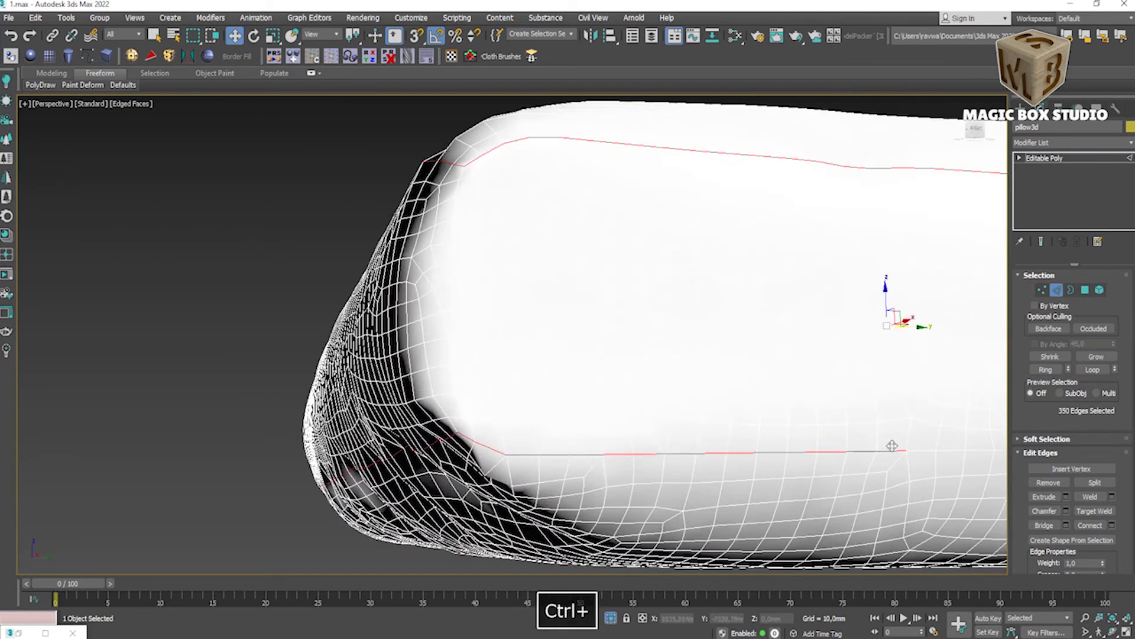
pyautogui.keyDown('ctrl'); pyautogui.click(891, 446); pyautogui.keyUp('ctrl')
pyautogui.scroll(-3, 892, 445)
pyautogui.keyDown('alt'); pyautogui.moveTo(892, 445); pyautogui.dragTo(613, 472, button='middle'); pyautogui.keyUp('alt')
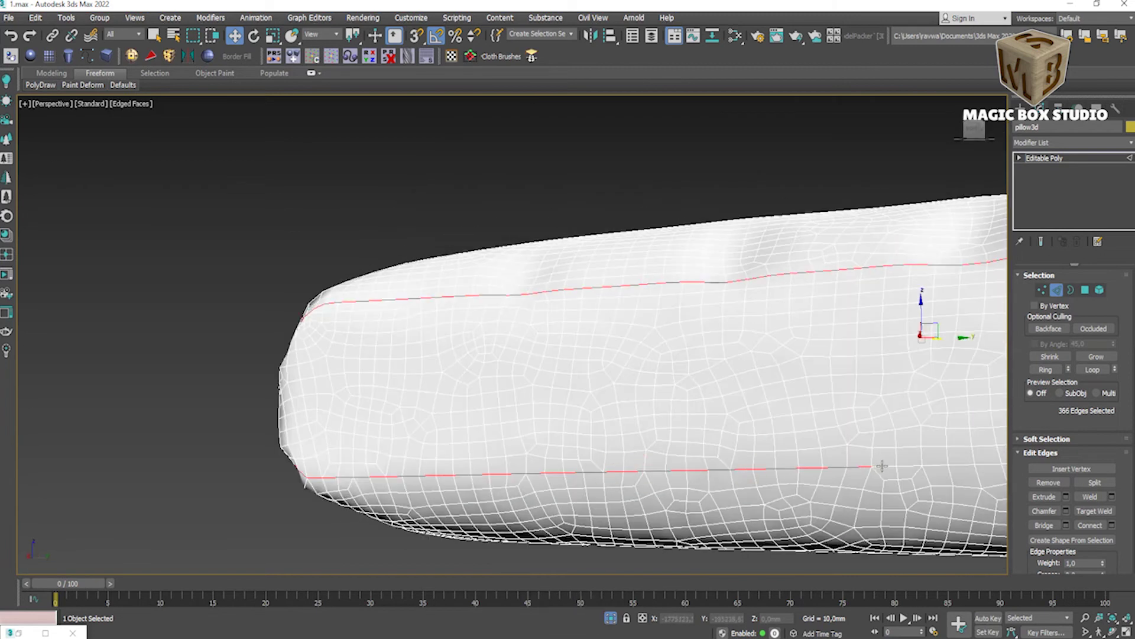
pyautogui.moveTo(942, 464); pyautogui.dragTo(565, 512, button='middle')
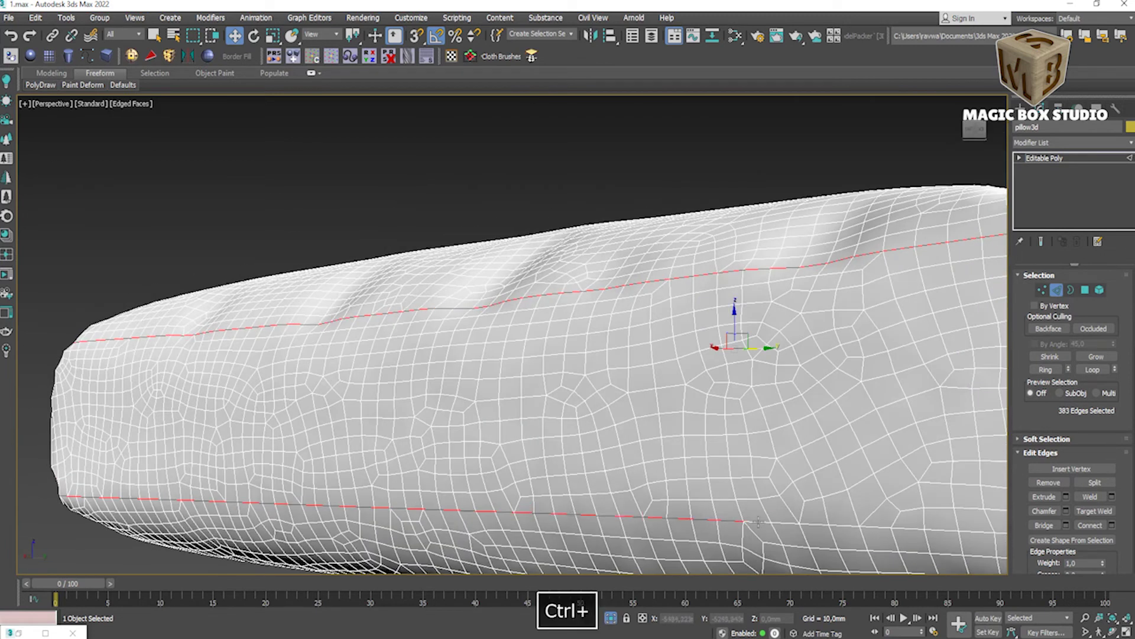
pyautogui.keyDown('ctrl'); pyautogui.click(816, 521); pyautogui.keyUp('ctrl')
pyautogui.scroll(-3, 817, 521)
pyautogui.scroll(1, 817, 521)
pyautogui.scroll(-2, 816, 521)
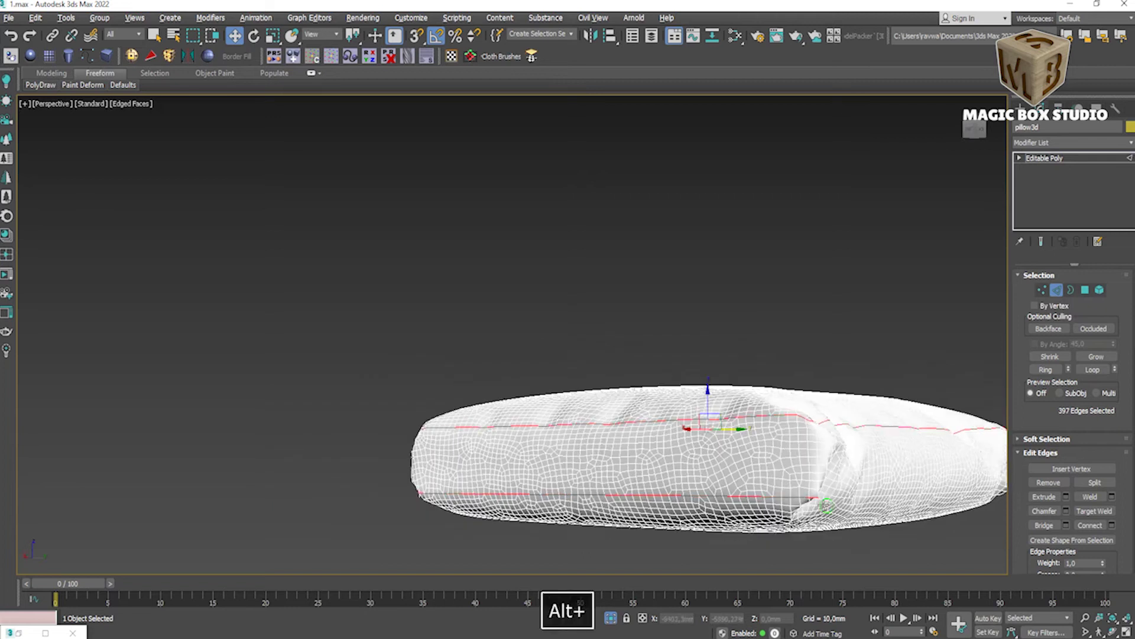
pyautogui.scroll(5, 816, 521)
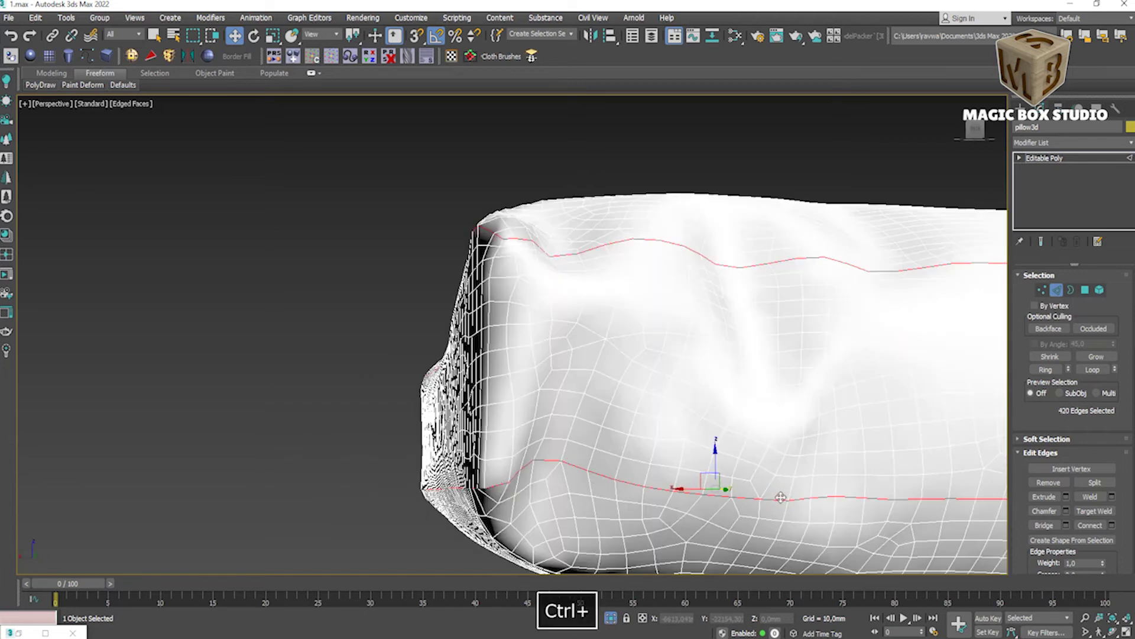
pyautogui.scroll(-3, 780, 497)
pyautogui.keyDown('alt'); pyautogui.moveTo(780, 497); pyautogui.dragTo(564, 502, button='middle'); pyautogui.keyUp('alt')
pyautogui.scroll(4, 565, 502)
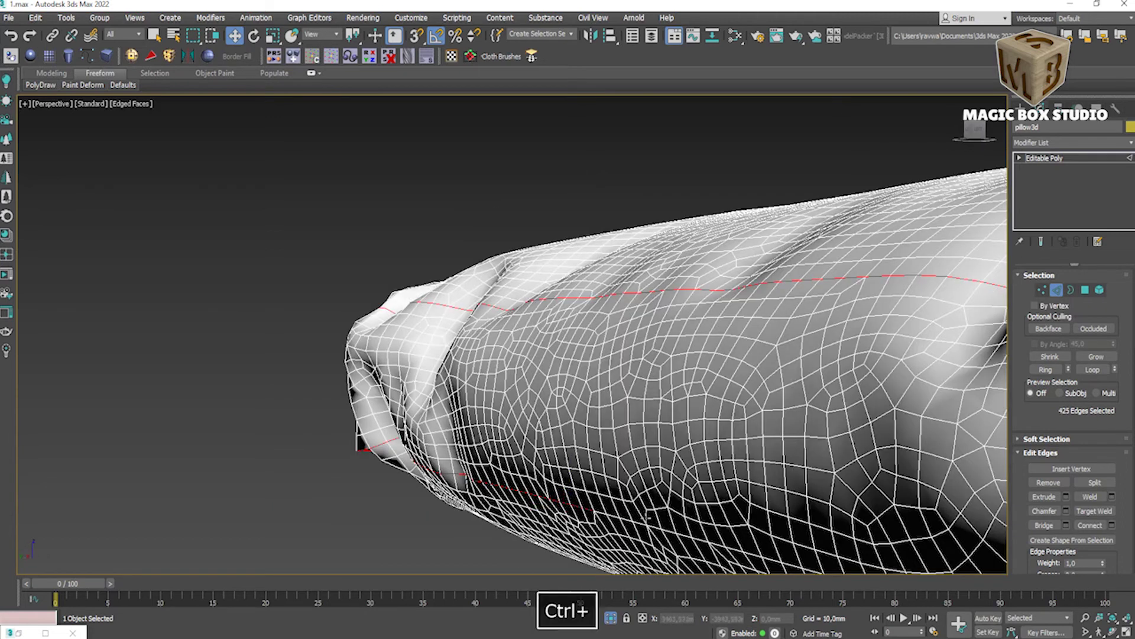
pyautogui.moveTo(715, 543); pyautogui.dragTo(578, 367, button='middle')
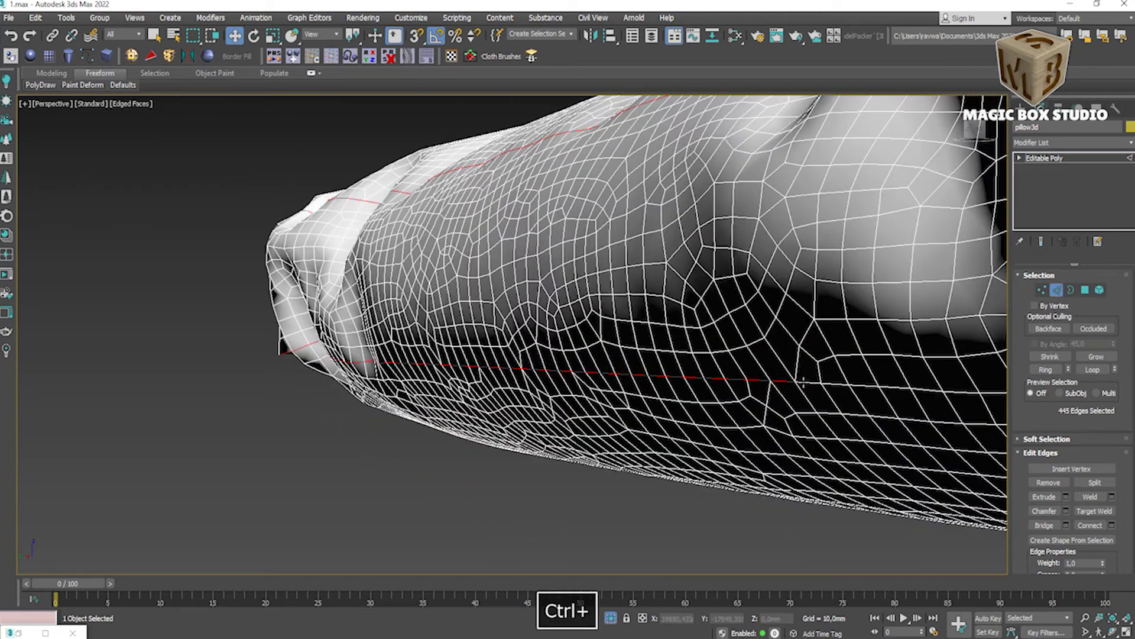
# Step: Add the cushion's lower seam loop to the edge selection
pyautogui.keyDown('ctrl'); pyautogui.click(792, 378); pyautogui.keyUp('ctrl')
pyautogui.scroll(-3, 793, 379)
pyautogui.scroll(3, 840, 383)
pyautogui.keyDown('ctrl'); pyautogui.click(840, 384); pyautogui.keyUp('ctrl')
pyautogui.scroll(-3, 840, 383)
pyautogui.moveTo(841, 383)
pyautogui.keyDown('alt'); pyautogui.mouseDown(button='middle')
pyautogui.moveTo(834, 434)
pyautogui.moveTo(694, 357)
pyautogui.moveTo(286, 400)
pyautogui.moveTo(424, 463)
pyautogui.mouseUp(button='middle'); pyautogui.keyUp('alt')
pyautogui.scroll(4, 834, 434)
pyautogui.scroll(-3, 835, 435)
pyautogui.scroll(3, 834, 434)
pyautogui.scroll(4, 705, 365)
# Step: Drop stray edges and add the remaining seam edges, completing the 504-edge selection
pyautogui.keyDown('alt'); pyautogui.click(302, 400); pyautogui.keyUp('alt')
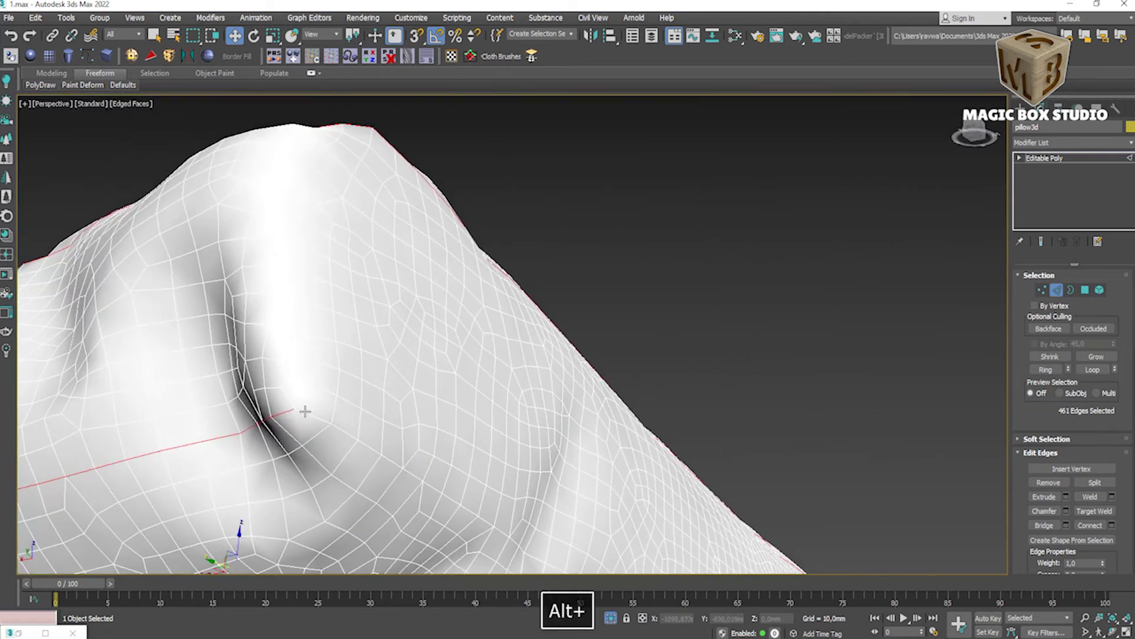
pyautogui.keyDown('alt'); pyautogui.click(294, 404); pyautogui.keyUp('alt')
pyautogui.keyDown('alt'); pyautogui.moveTo(500, 531); pyautogui.dragTo(497, 540, button='middle'); pyautogui.keyUp('alt')
pyautogui.scroll(5, 496, 540)
pyautogui.keyDown('ctrl'); pyautogui.click(560, 439); pyautogui.keyUp('ctrl')
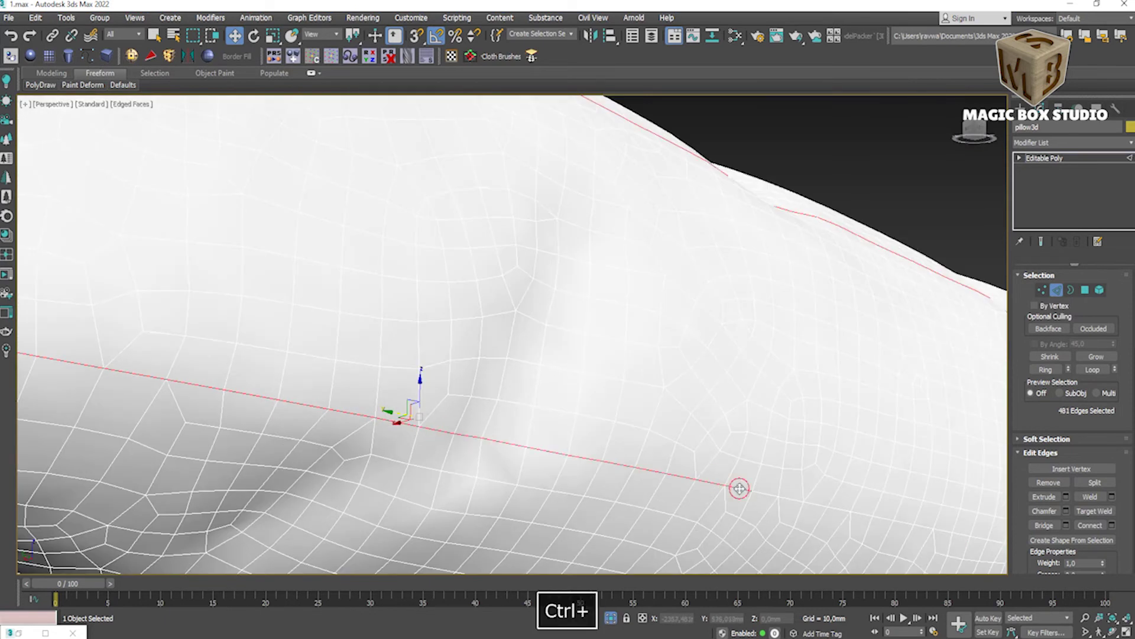
pyautogui.keyDown('alt'); pyautogui.moveTo(739, 487); pyautogui.dragTo(512, 456, button='middle'); pyautogui.keyUp('alt')
pyautogui.keyDown('ctrl'); pyautogui.click(511, 456); pyautogui.keyUp('ctrl')
pyautogui.keyDown('ctrl'); pyautogui.click(648, 484); pyautogui.keyUp('ctrl')
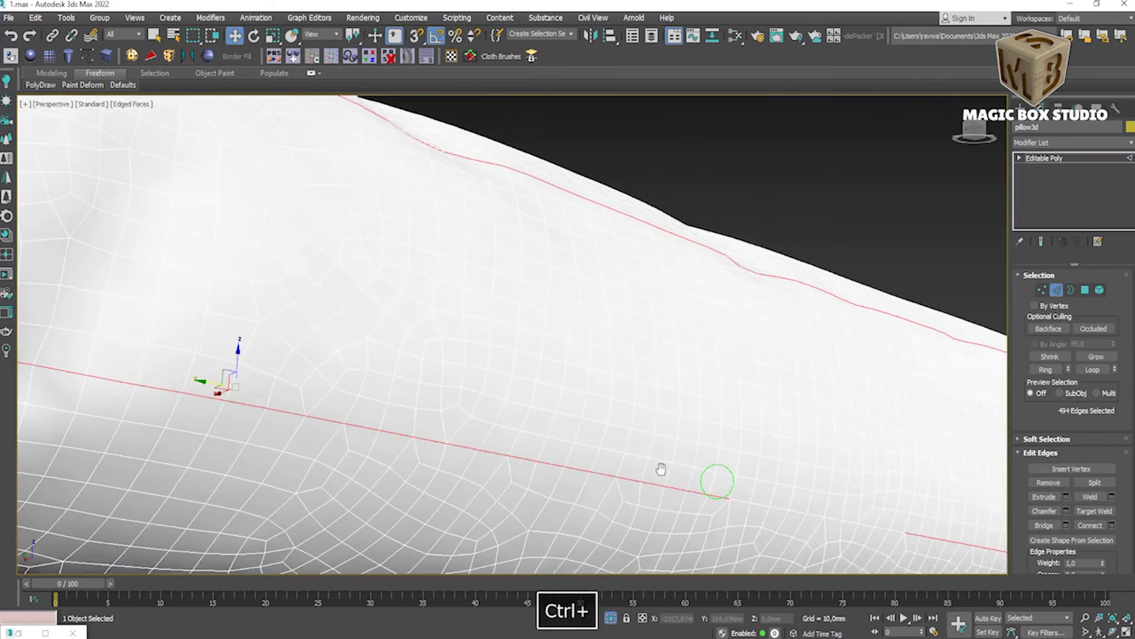
pyautogui.scroll(-4, 659, 469)
pyautogui.scroll(-6, 498, 433)
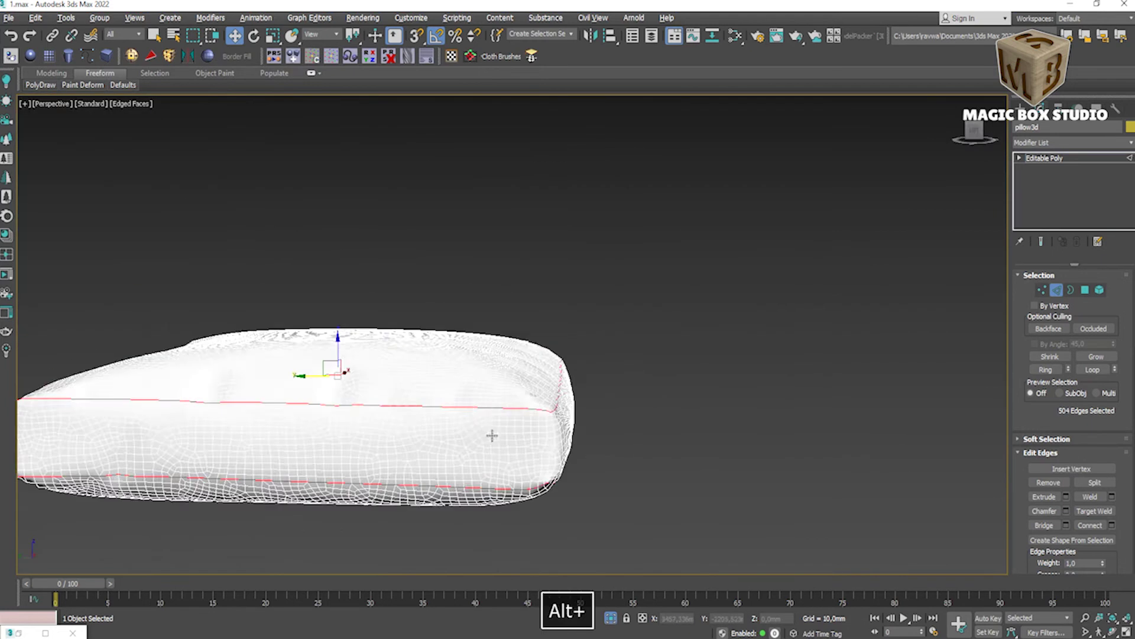
pyautogui.keyDown('alt'); pyautogui.moveTo(491, 435); pyautogui.dragTo(417, 443, button='middle'); pyautogui.keyUp('alt')
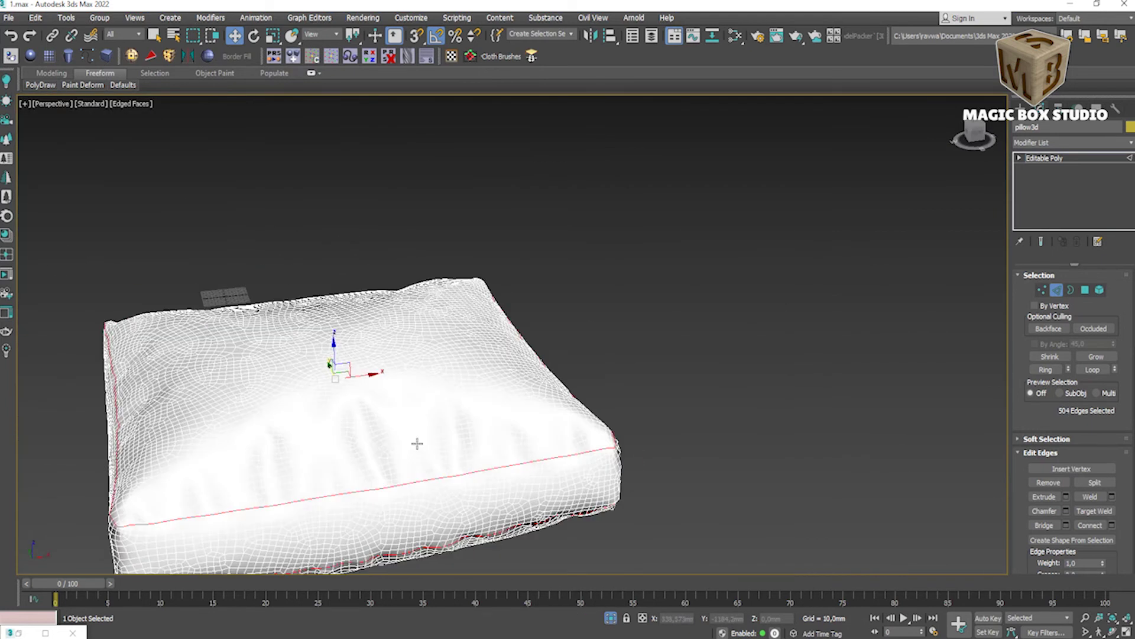
pyautogui.moveTo(416, 443)
pyautogui.keyDown('alt'); pyautogui.mouseDown(button='middle')
pyautogui.moveTo(418, 459)
pyautogui.moveTo(386, 436)
pyautogui.mouseUp(button='middle'); pyautogui.keyUp('alt')
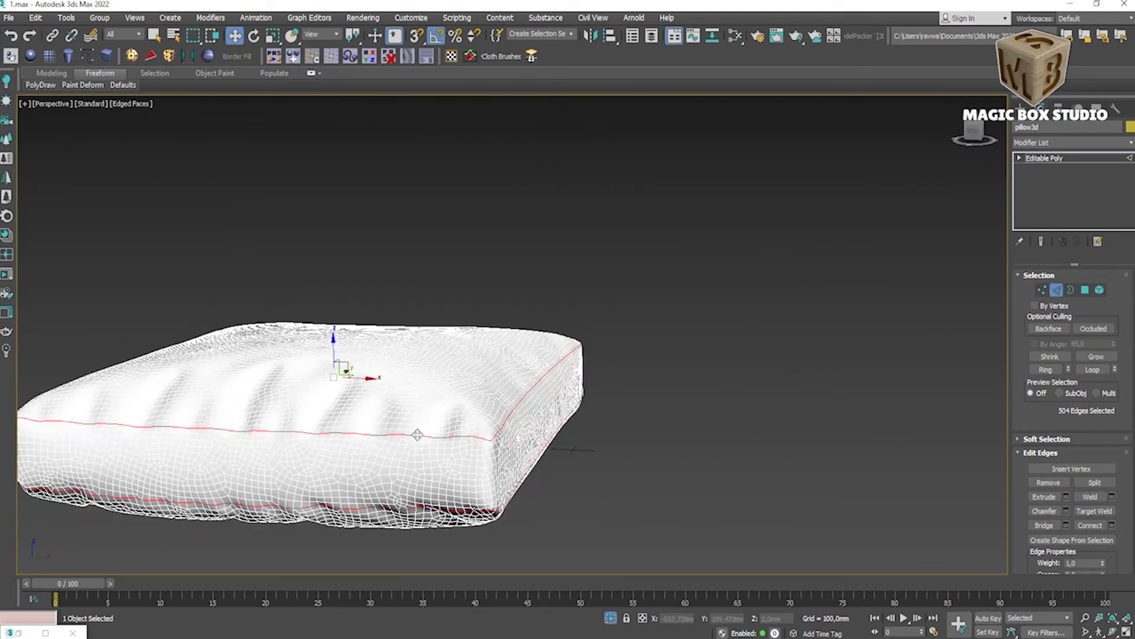
pyautogui.moveTo(270, 430)
pyautogui.keyDown('alt'); pyautogui.mouseDown(button='middle')
pyautogui.moveTo(310, 469)
pyautogui.moveTo(321, 438)
pyautogui.mouseUp(button='middle'); pyautogui.keyUp('alt')
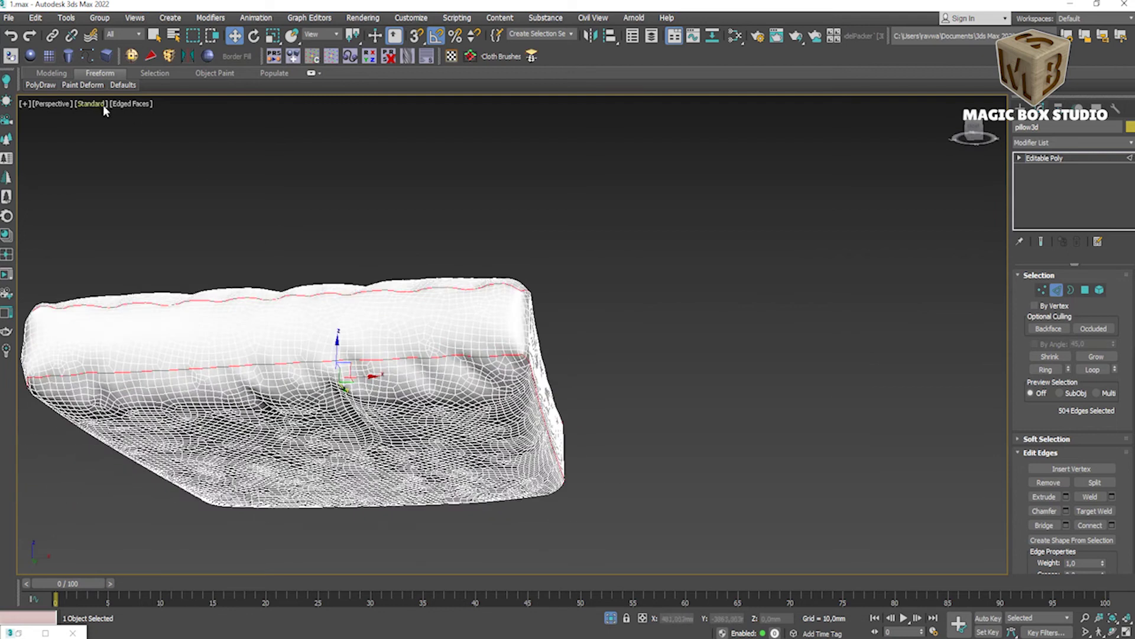
# Step: Open Paint Deform and pick a deform brush
pyautogui.click(82, 85)
pyautogui.click(131, 112)
pyautogui.scroll(5, 402, 372)
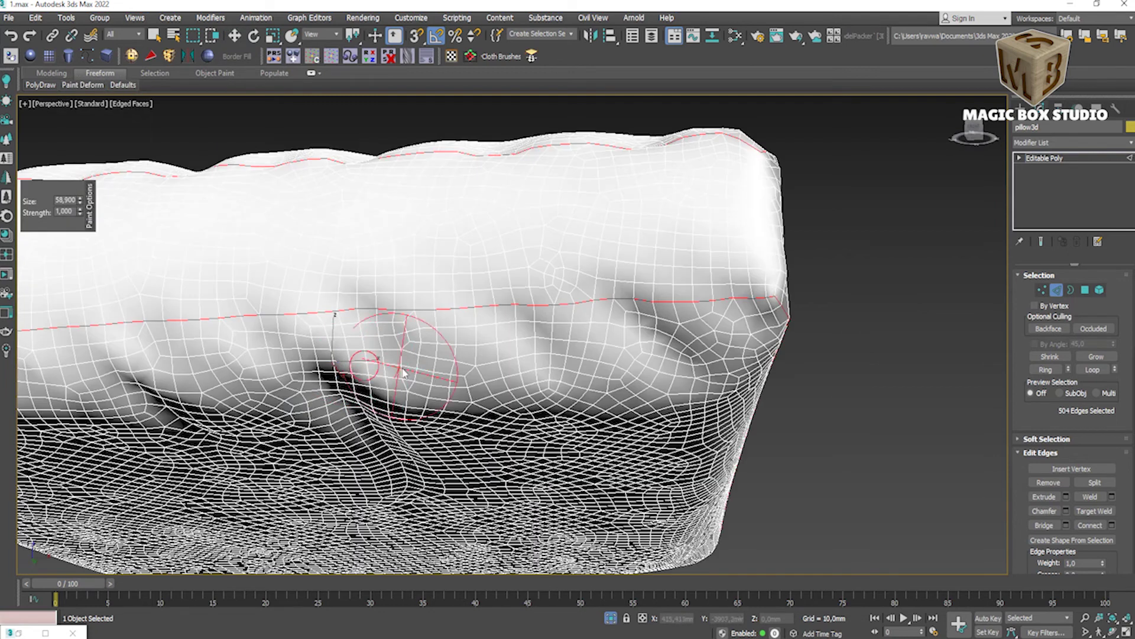
pyautogui.scroll(-5, 266, 379)
# Step: Create the spline shape Shape002 from the selected seam edges
pyautogui.moveTo(236, 390)
pyautogui.keyDown('alt'); pyautogui.mouseDown(button='middle')
pyautogui.moveTo(164, 438)
pyautogui.moveTo(172, 399)
pyautogui.moveTo(606, 497)
pyautogui.mouseUp(button='middle'); pyautogui.keyUp('alt')
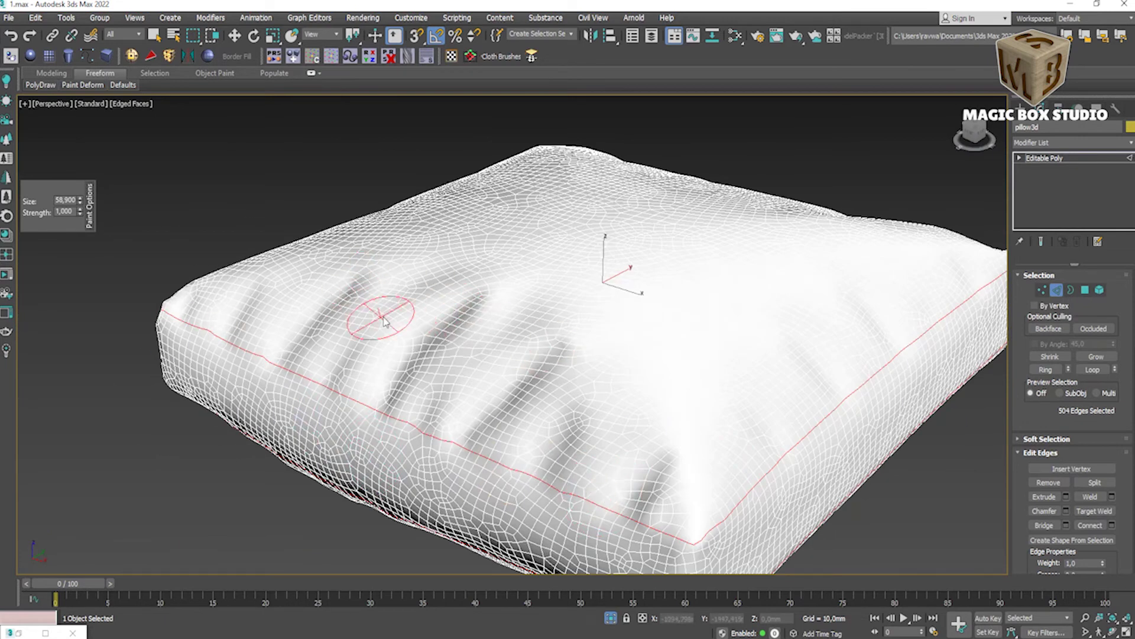
pyautogui.moveTo(787, 358)
pyautogui.keyDown('alt'); pyautogui.mouseDown(button='middle')
pyautogui.moveTo(748, 332)
pyautogui.moveTo(761, 317)
pyautogui.moveTo(851, 413)
pyautogui.mouseUp(button='middle'); pyautogui.keyUp('alt')
pyautogui.press('w')
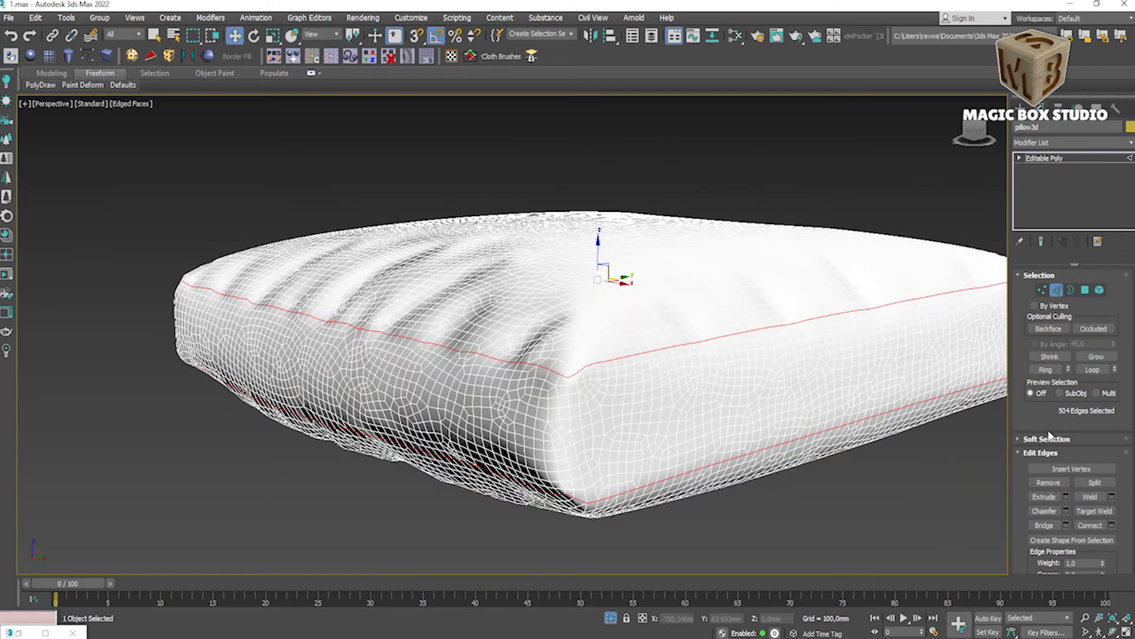
pyautogui.click(1071, 540)
pyautogui.click(550, 343)
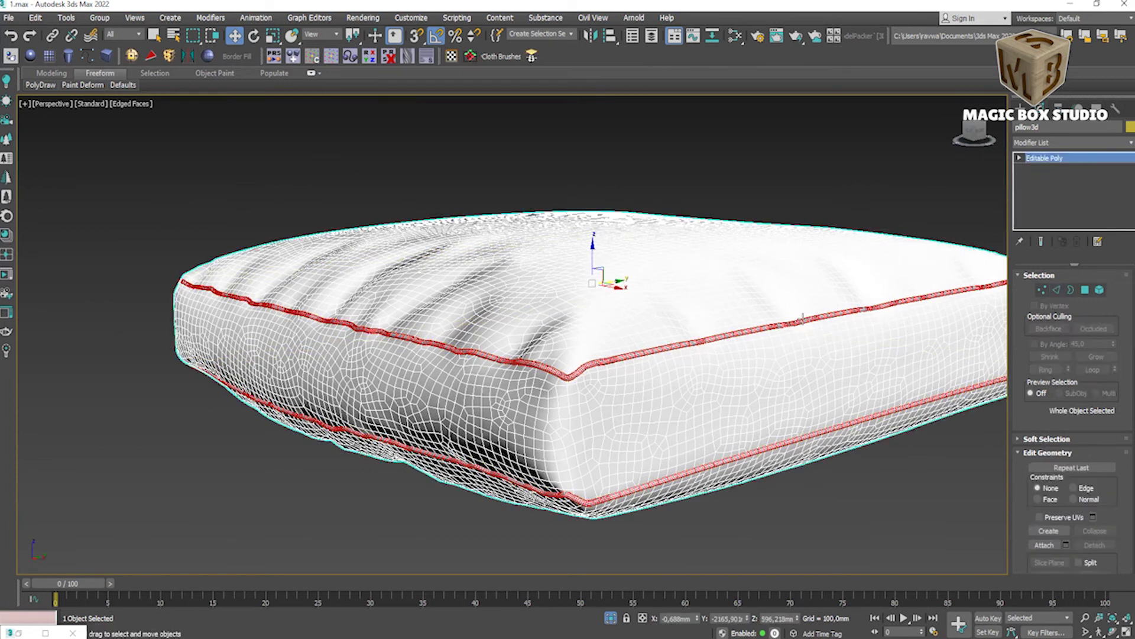
# Step: Select Shape002, end isolation with Alt+Q, and select the green chair body
pyautogui.click(818, 304)
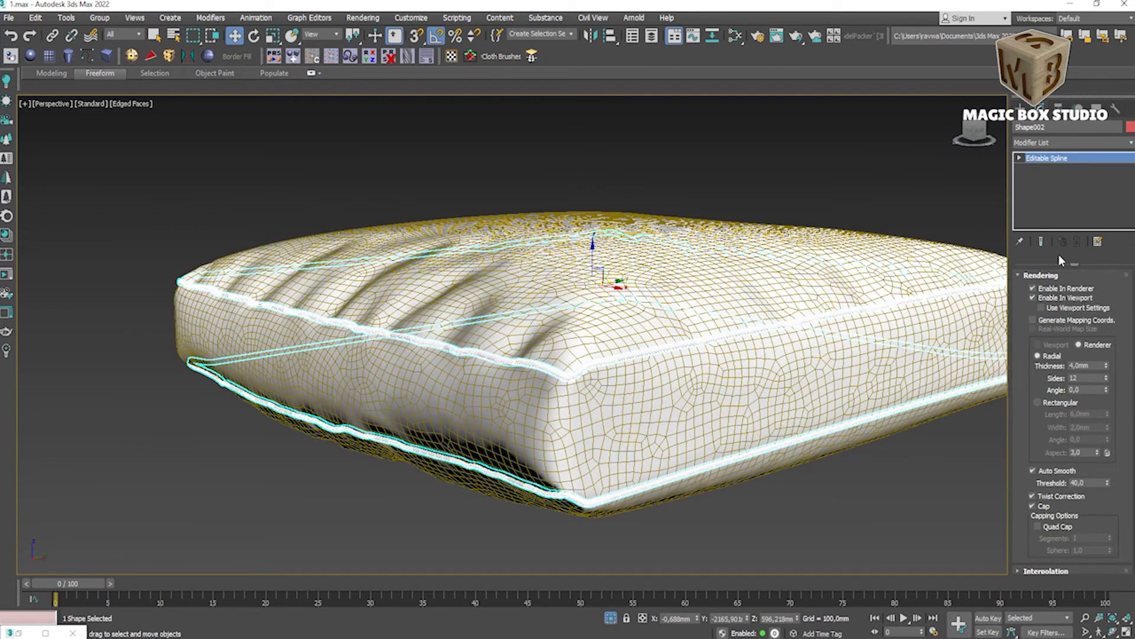
pyautogui.hotkey('alt', 'q')
pyautogui.scroll(3, 707, 212)
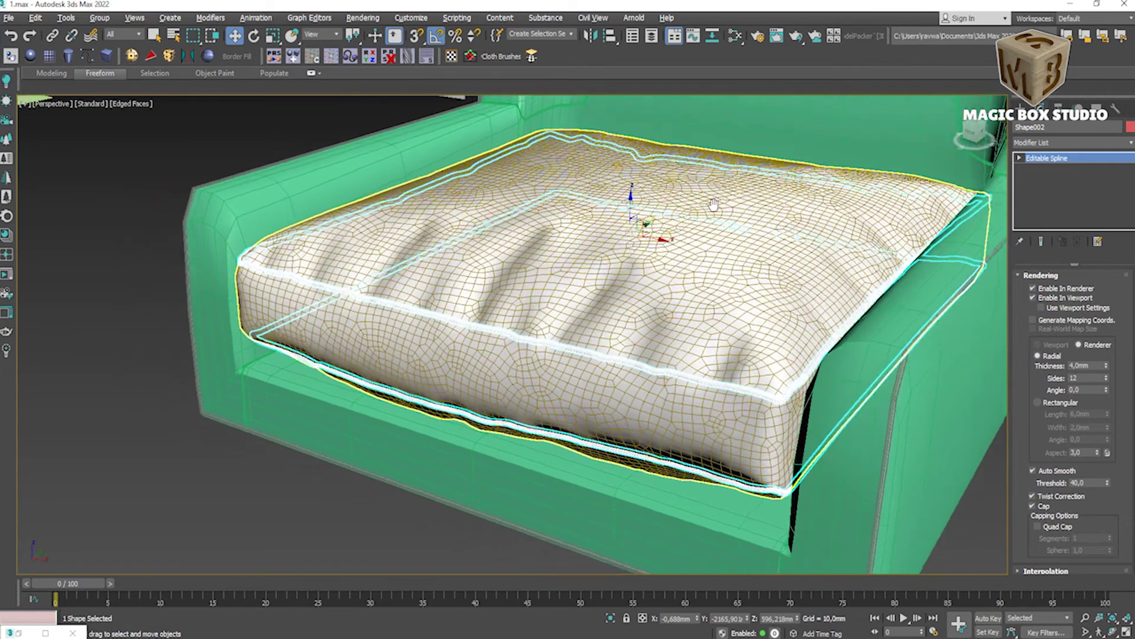
pyautogui.scroll(-3, 707, 213)
pyautogui.click(592, 479)
pyautogui.moveTo(591, 479)
pyautogui.keyDown('alt'); pyautogui.mouseDown(button='middle')
pyautogui.moveTo(267, 393)
pyautogui.moveTo(236, 307)
pyautogui.mouseUp(button='middle'); pyautogui.keyUp('alt')
pyautogui.scroll(-3, 237, 308)
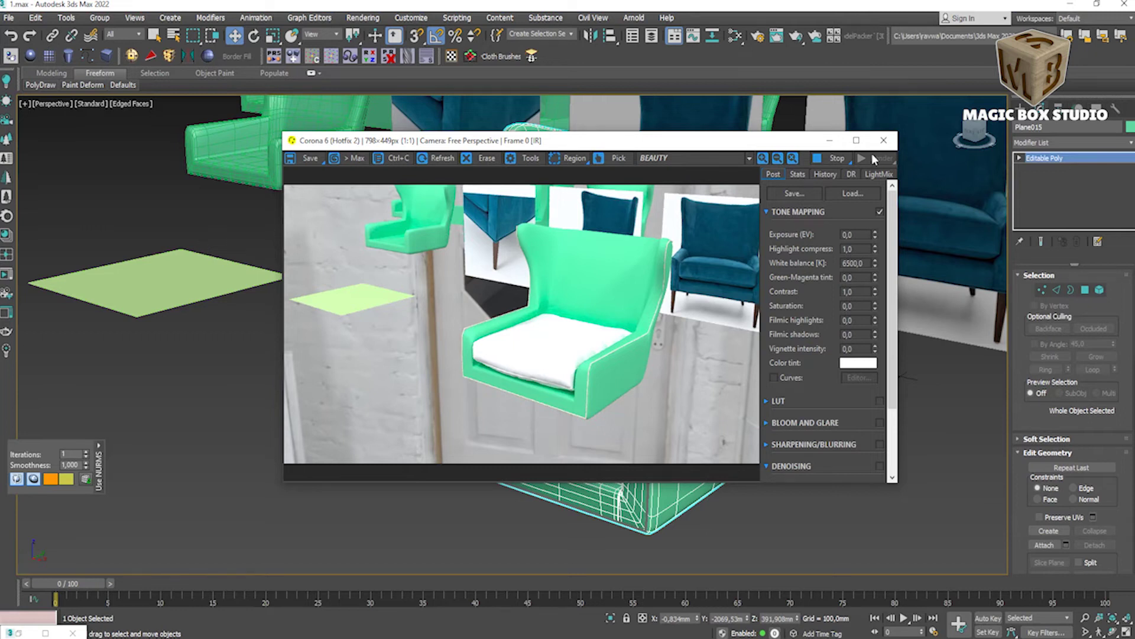
# Step: Close the Corona render and add TurboSmooth to the piping spline
pyautogui.click(884, 140)
pyautogui.scroll(3, 378, 340)
pyautogui.click(1071, 142)
pyautogui.scroll(-5, 1064, 355)
pyautogui.click(1055, 420)
# Step: Assign Material #25 to the chair parts through the Slate Material Editor
pyautogui.press('z')
pyautogui.scroll(3, 540, 359)
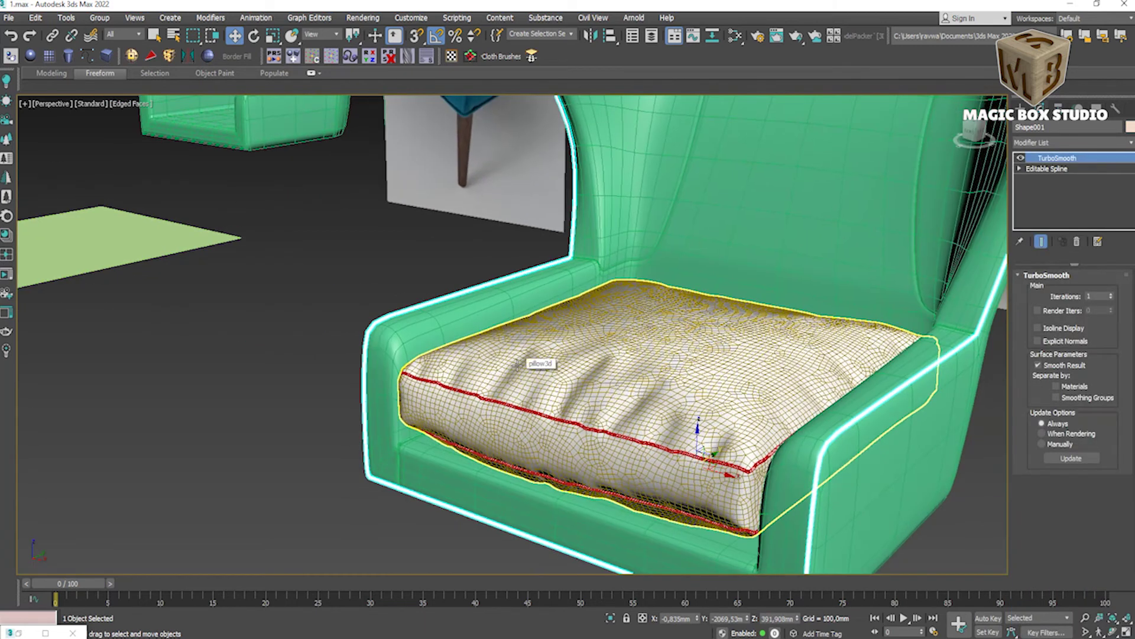
pyautogui.press('m')
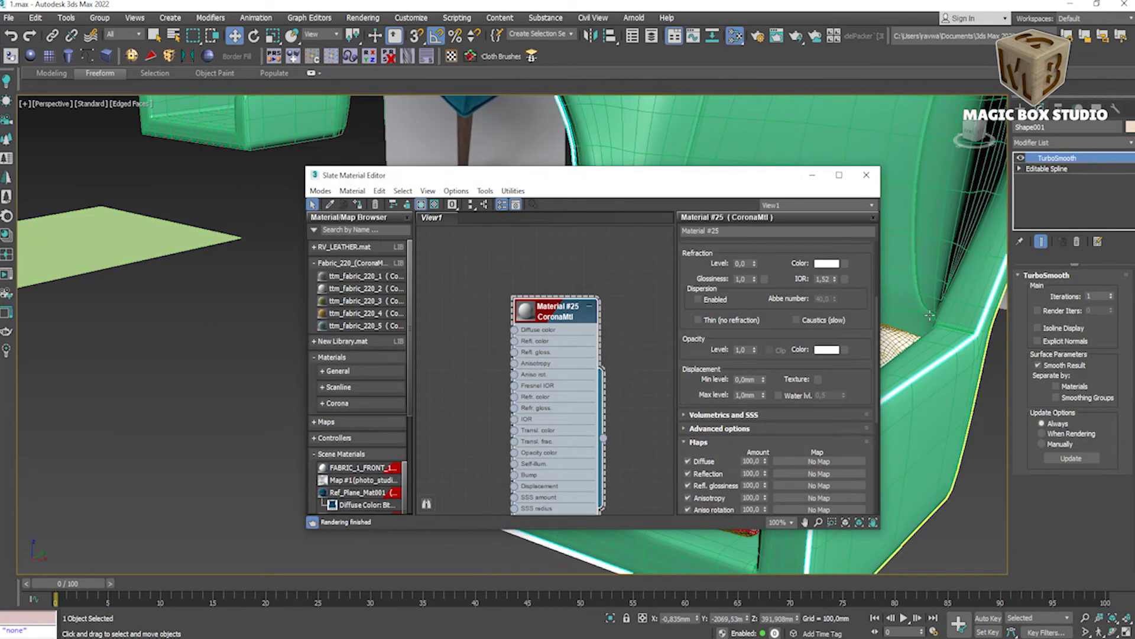
pyautogui.moveTo(355, 175); pyautogui.dragTo(82, 143)
pyautogui.scroll(-5, 769, 295)
pyautogui.click(710, 185)
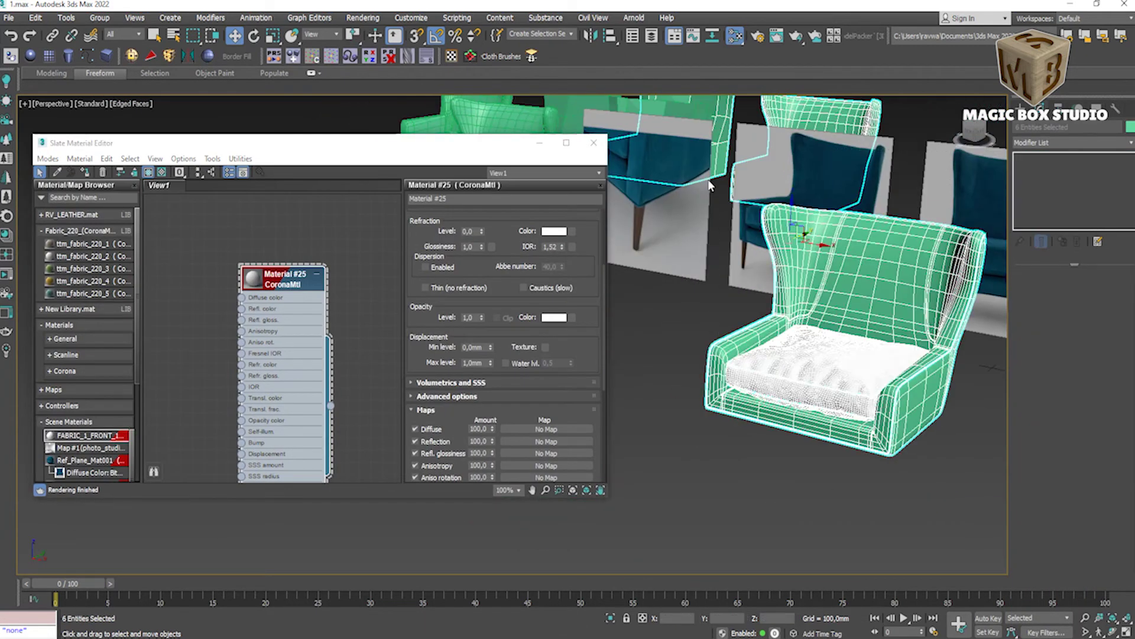
pyautogui.click(712, 341)
pyautogui.scroll(5, 502, 325)
pyautogui.click(85, 172)
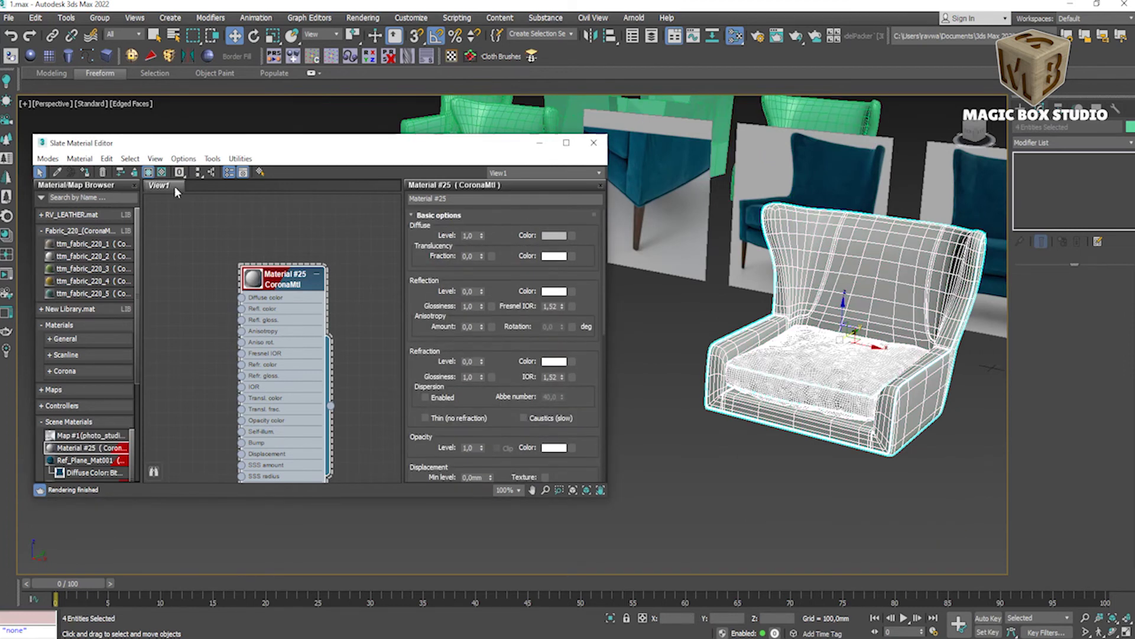
pyautogui.click(539, 143)
# Step: Start a Corona interactive render, then select the armrest body in Edge mode
pyautogui.scroll(3, 769, 332)
pyautogui.hotkey('shift', 'q')
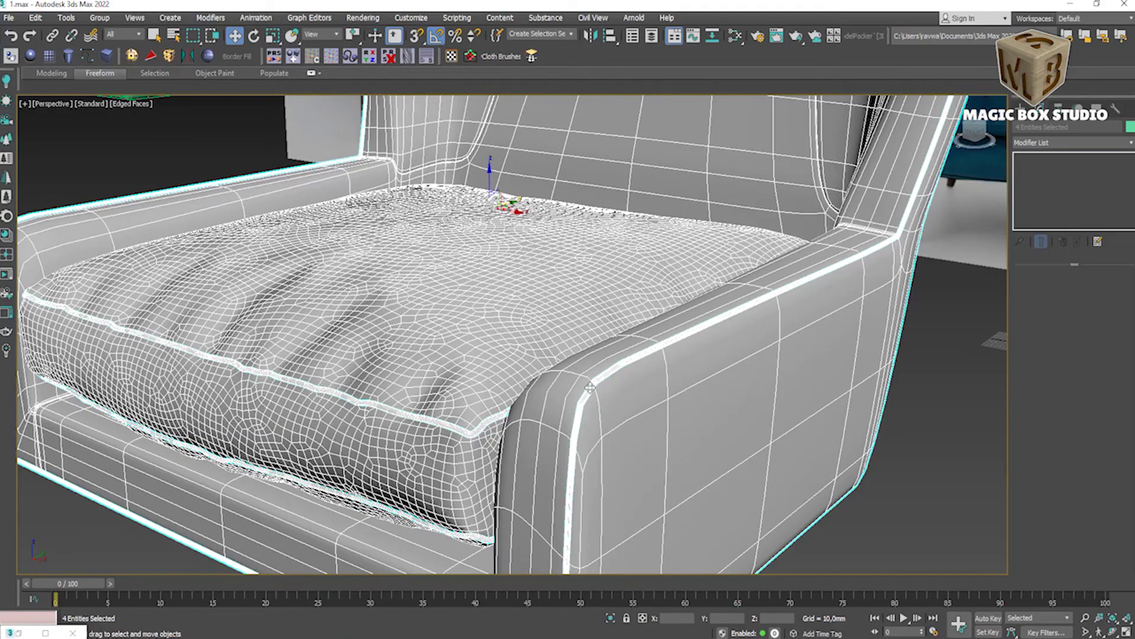
pyautogui.click(590, 388)
pyautogui.scroll(2, 589, 387)
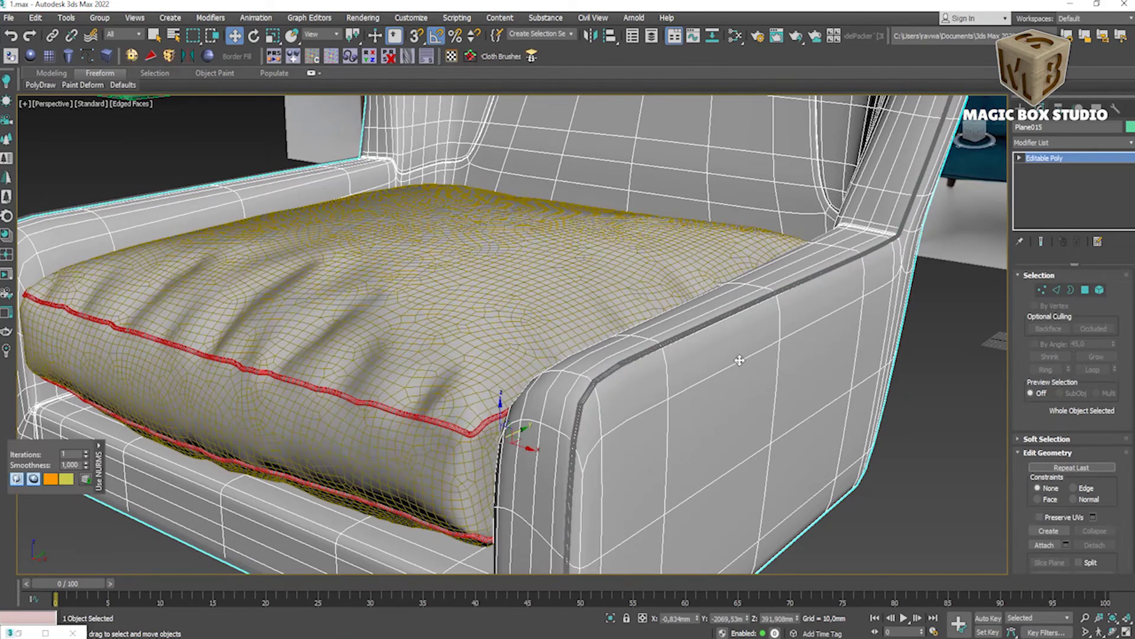
pyautogui.scroll(3, 567, 402)
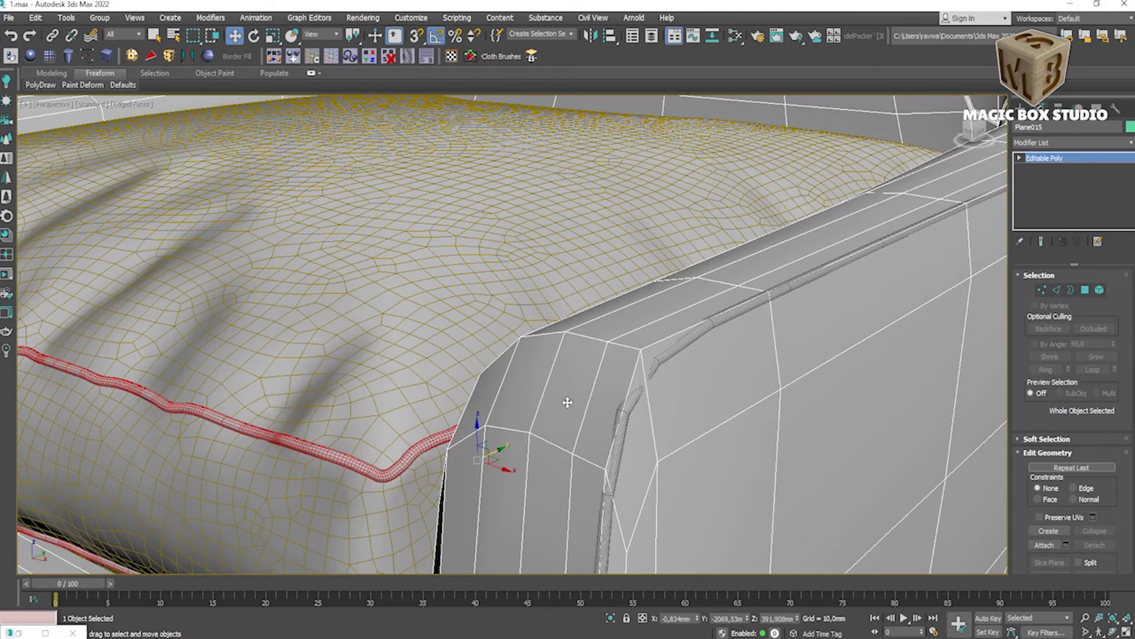
pyautogui.click(1058, 290)
pyautogui.moveTo(532, 354)
pyautogui.keyDown('alt'); pyautogui.mouseDown(button='middle')
pyautogui.moveTo(355, 367)
pyautogui.moveTo(262, 391)
pyautogui.moveTo(95, 364)
pyautogui.mouseUp(button='middle'); pyautogui.keyUp('alt')
# Step: Chamfer the armrest edge loop beside the cushion and connect the chamfered edges
pyautogui.keyDown('ctrl'); pyautogui.click(95, 365); pyautogui.keyUp('ctrl')
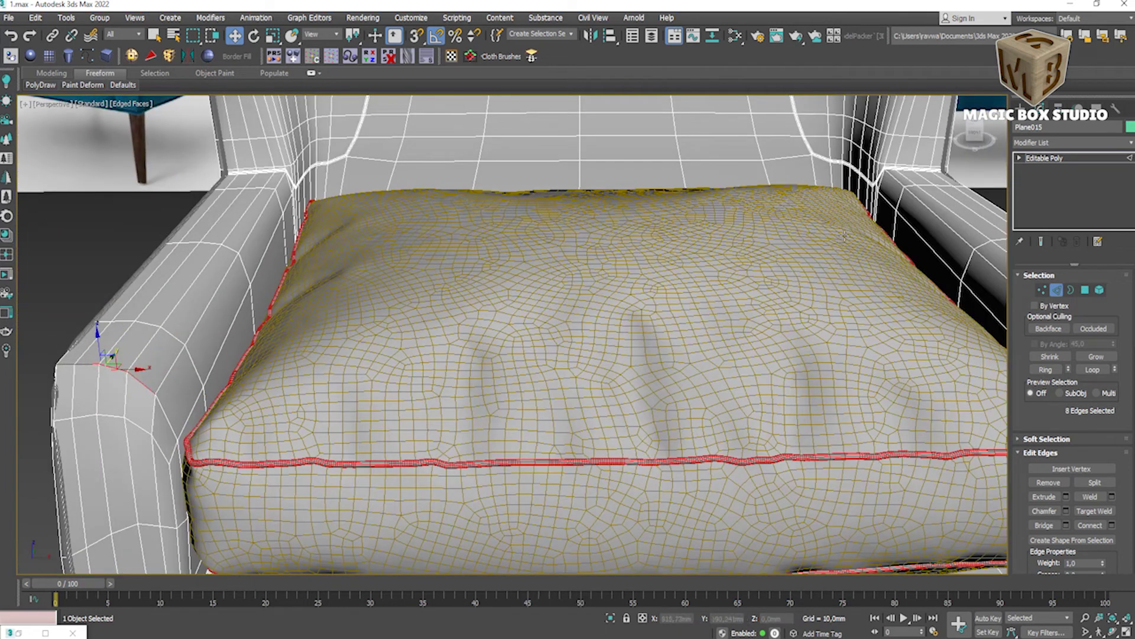
pyautogui.keyDown('shift'); pyautogui.click(1040, 512); pyautogui.keyUp('shift')
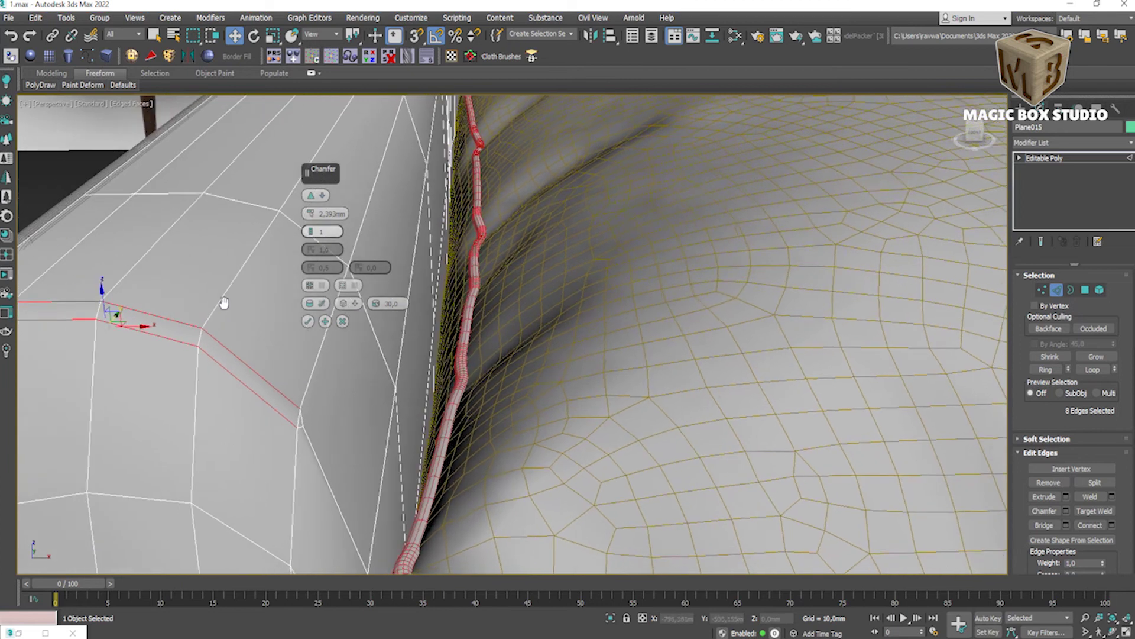
pyautogui.moveTo(223, 304); pyautogui.dragTo(309, 331, button='middle')
pyautogui.press('Return')
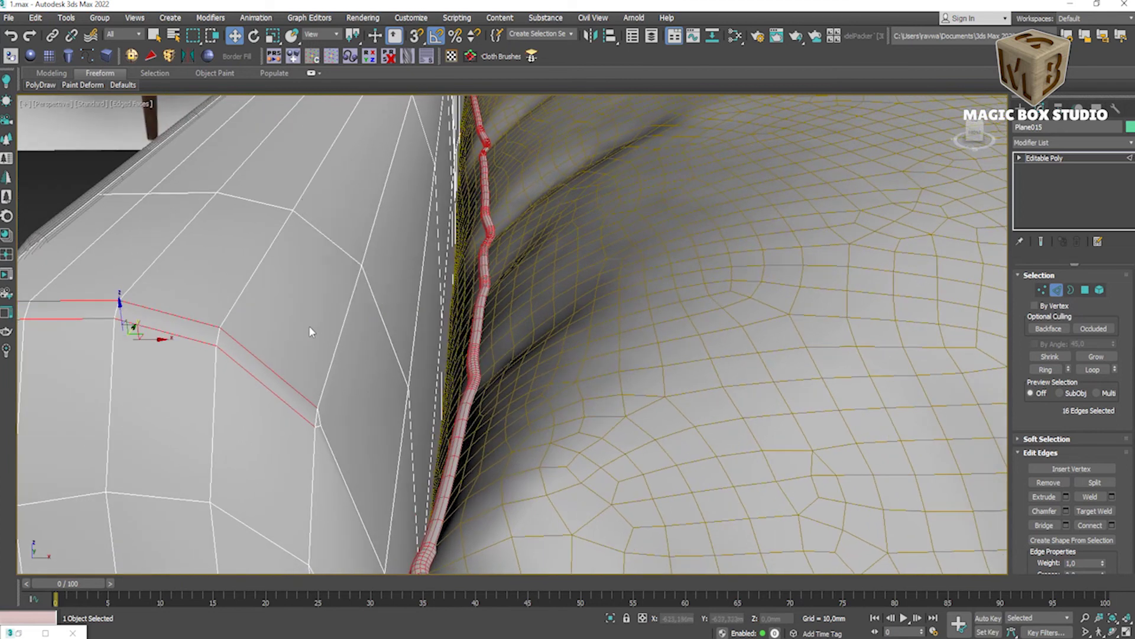
pyautogui.press('2')
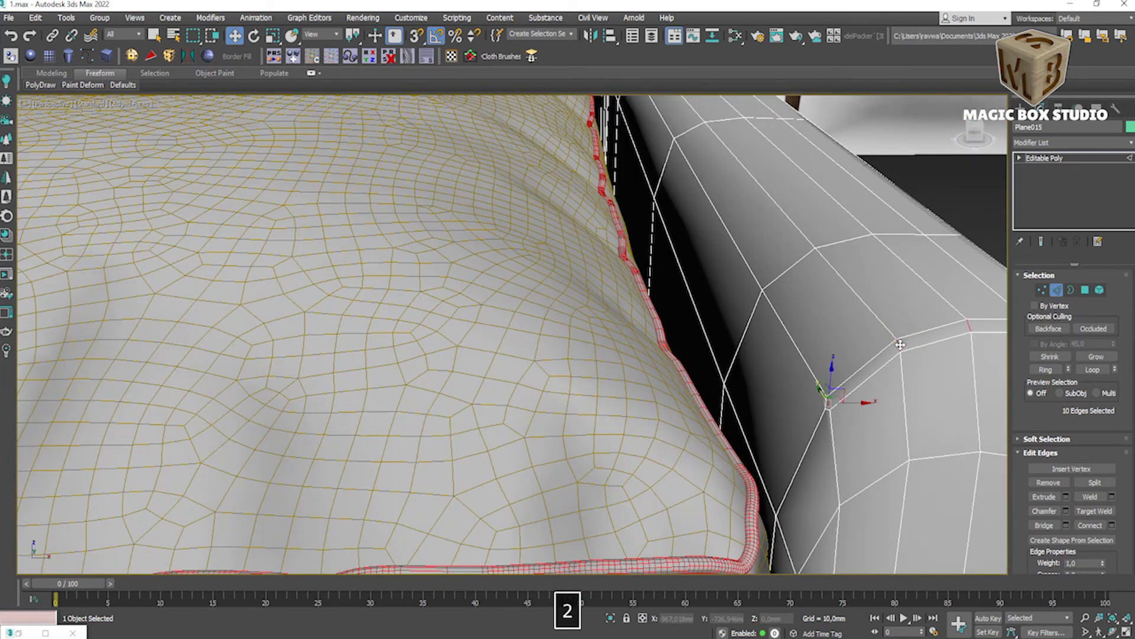
pyautogui.click(309, 251)
# Step: Bevel the new 8-polygon armrest strip with negative height and outline into a groove
pyautogui.press('4')
pyautogui.click(951, 329)
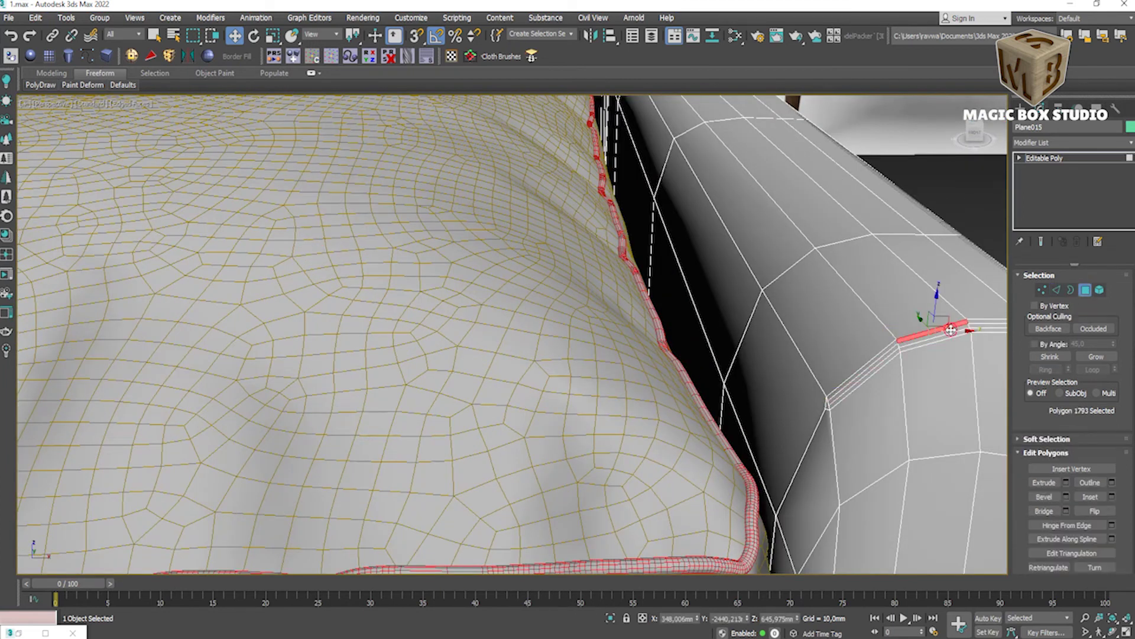
pyautogui.hotkey('ctrl', 'shift', 'l')
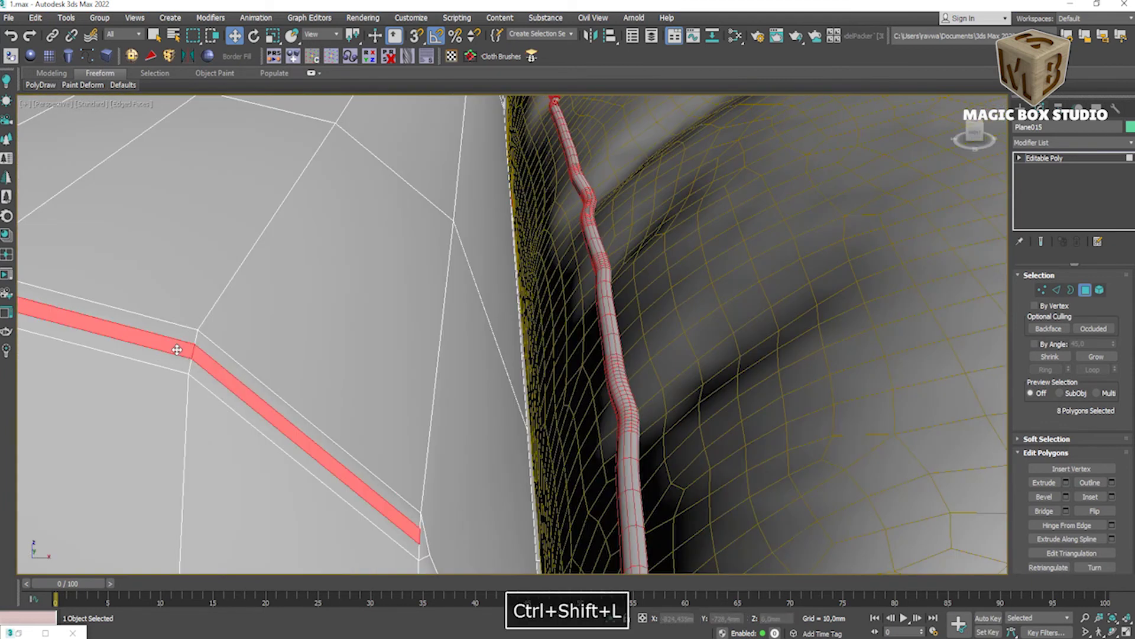
pyautogui.hotkey('shift', 'e')
pyautogui.moveTo(310, 214); pyautogui.dragTo(311, 234)
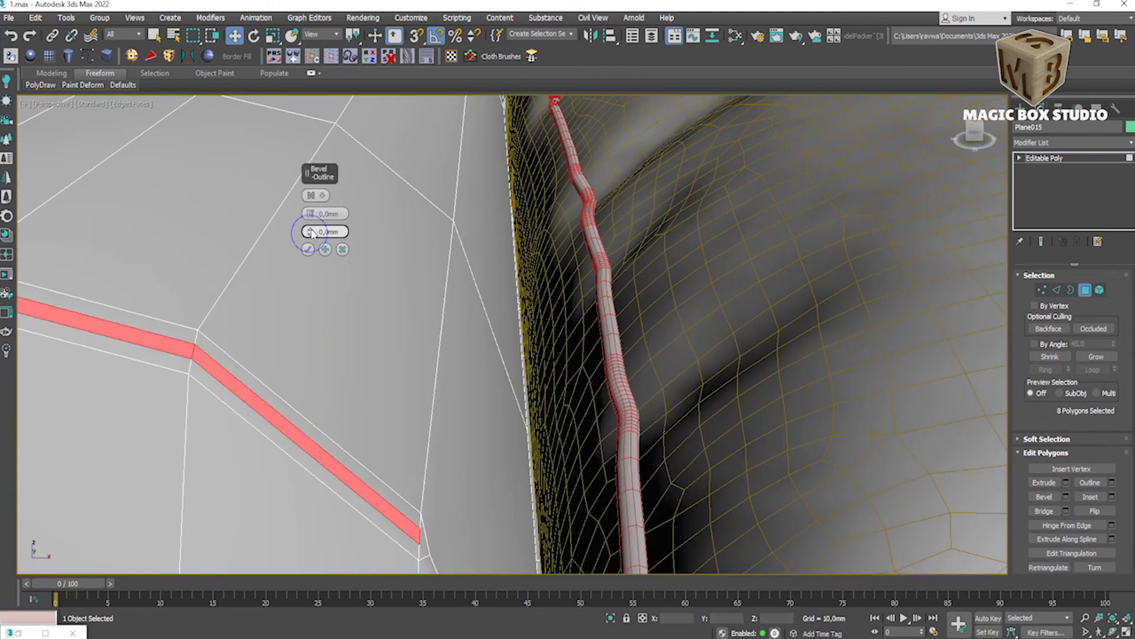
pyautogui.moveTo(317, 236)
pyautogui.keyDown('alt'); pyautogui.mouseDown(button='middle')
pyautogui.moveTo(471, 310)
pyautogui.moveTo(316, 233)
pyautogui.mouseUp(button='middle'); pyautogui.keyUp('alt')
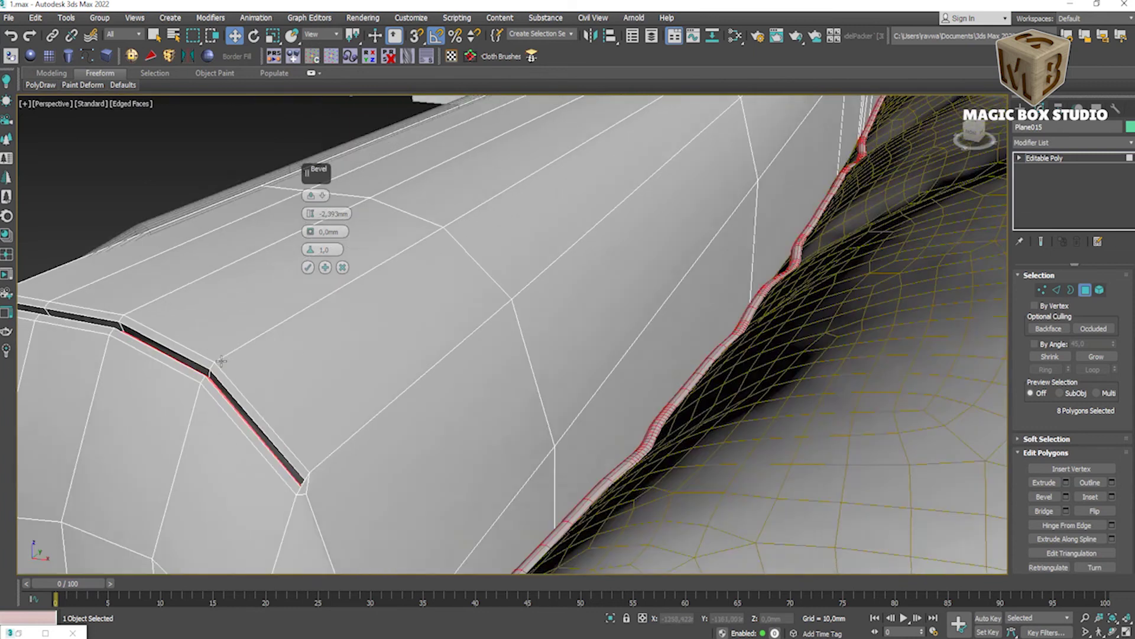
pyautogui.moveTo(311, 231); pyautogui.dragTo(311, 248)
pyautogui.keyDown('alt'); pyautogui.moveTo(311, 249); pyautogui.dragTo(315, 360, button='middle'); pyautogui.keyUp('alt')
pyautogui.scroll(5, 314, 360)
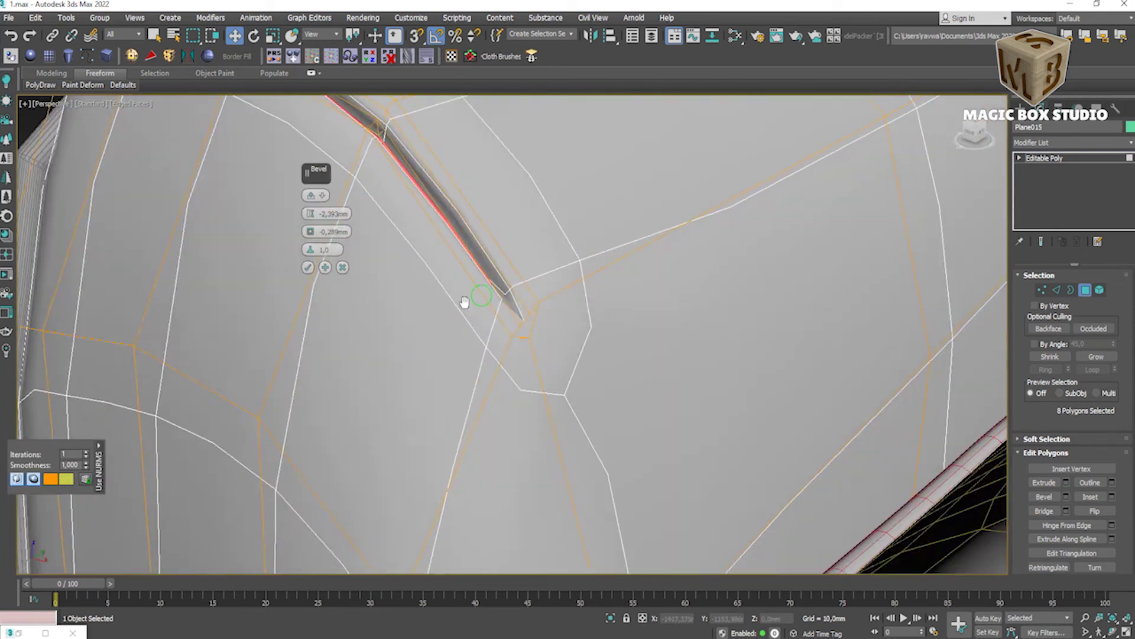
pyautogui.moveTo(311, 231); pyautogui.dragTo(312, 239)
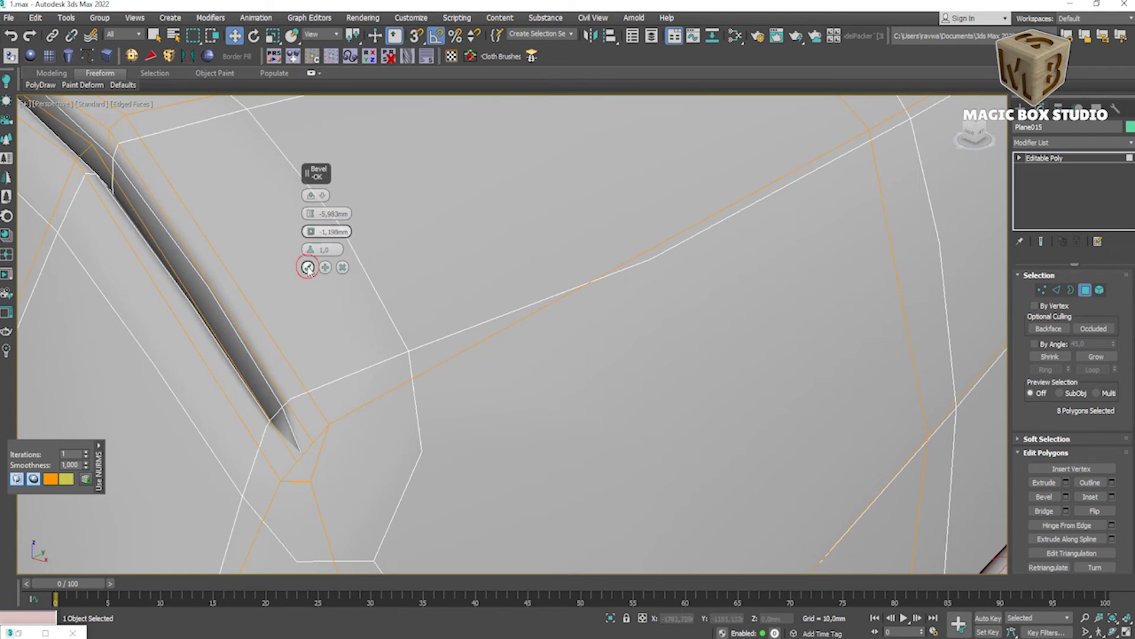
pyautogui.click(307, 267)
pyautogui.scroll(-5, 305, 324)
# Step: In Vertex mode, move the groove's corner vertex pairs to reshape the seam groove's end
pyautogui.press('1')
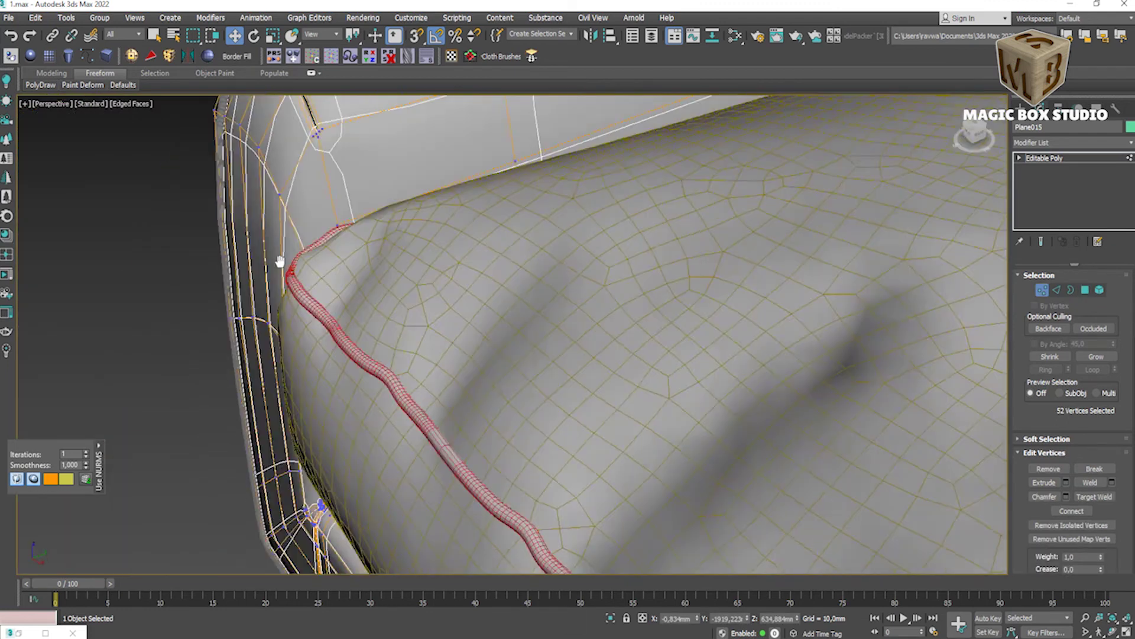
pyautogui.scroll(5, 331, 237)
pyautogui.click(352, 203)
pyautogui.click(318, 233)
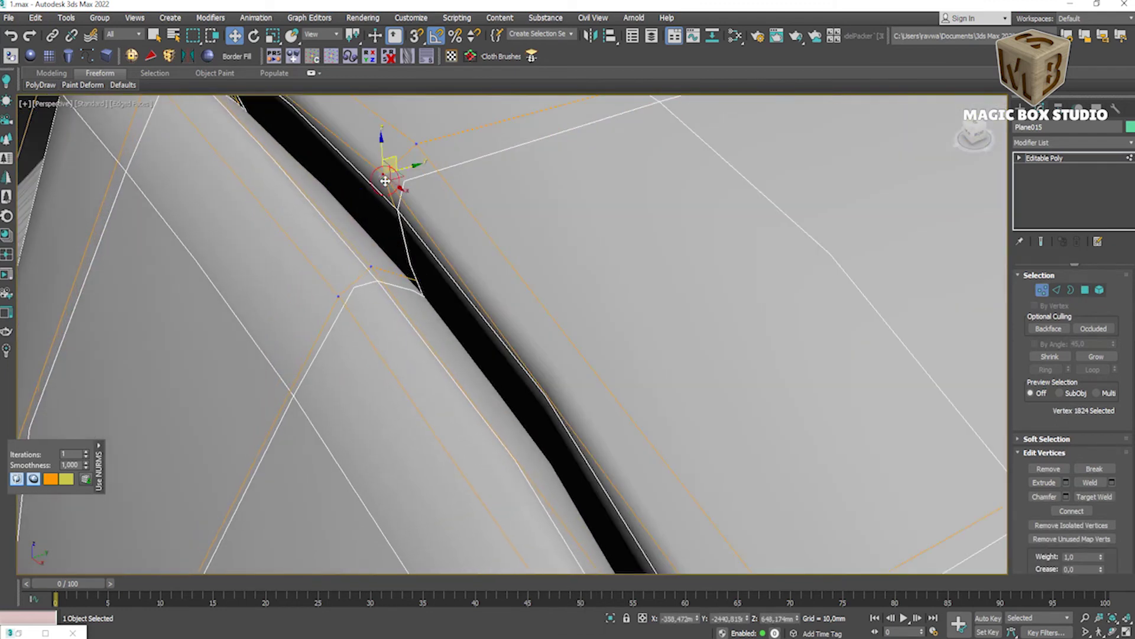
pyautogui.scroll(-4, 322, 222)
pyautogui.scroll(2, 325, 210)
pyautogui.keyDown('ctrl'); pyautogui.click(331, 210); pyautogui.keyUp('ctrl')
pyautogui.moveTo(331, 210); pyautogui.dragTo(350, 232)
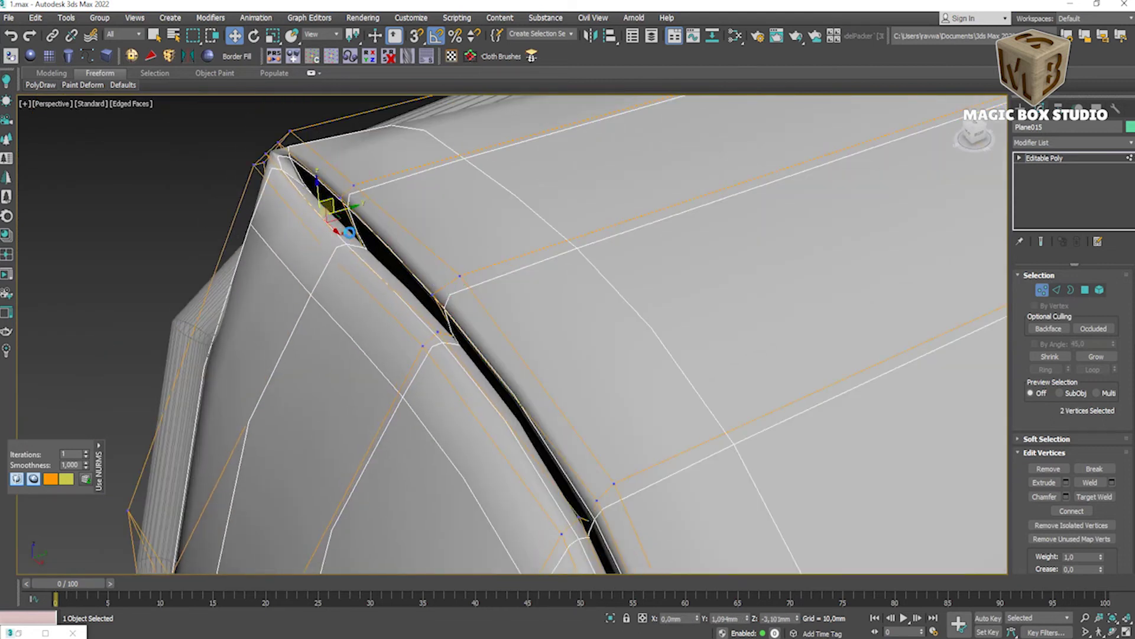
pyautogui.keyDown('ctrl'); pyautogui.click(260, 164); pyautogui.keyUp('ctrl')
pyautogui.moveTo(260, 163); pyautogui.dragTo(281, 182)
# Step: Select vertices at the armrest corner and groove end, then move one and undo the bad move
pyautogui.click(432, 294)
pyautogui.moveTo(431, 294)
pyautogui.keyDown('alt'); pyautogui.mouseDown(button='middle')
pyautogui.moveTo(528, 375)
pyautogui.moveTo(528, 402)
pyautogui.mouseUp(button='middle'); pyautogui.keyUp('alt')
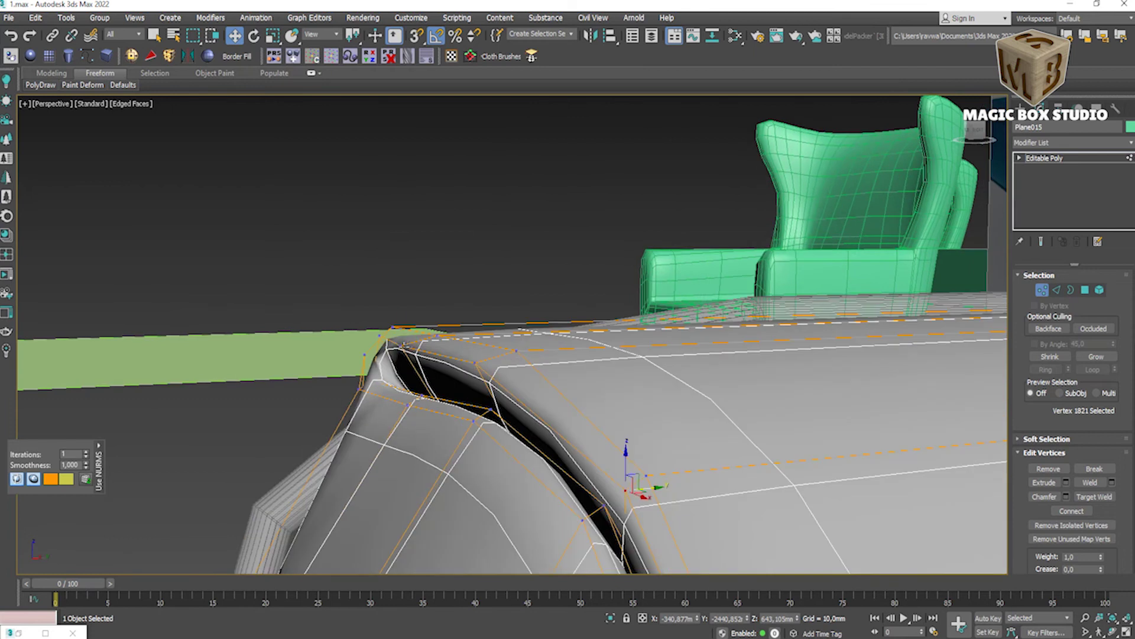
pyautogui.click(463, 355)
pyautogui.moveTo(464, 355)
pyautogui.keyDown('alt'); pyautogui.mouseDown(button='middle')
pyautogui.moveTo(533, 385)
pyautogui.moveTo(471, 304)
pyautogui.mouseUp(button='middle'); pyautogui.keyUp('alt')
pyautogui.scroll(5, 534, 385)
pyautogui.scroll(2, 457, 266)
pyautogui.moveTo(397, 292)
pyautogui.keyDown('alt'); pyautogui.mouseDown(button='middle')
pyautogui.moveTo(356, 236)
pyautogui.moveTo(401, 223)
pyautogui.mouseUp(button='middle'); pyautogui.keyUp('alt')
pyautogui.click(391, 234)
pyautogui.scroll(3, 373, 233)
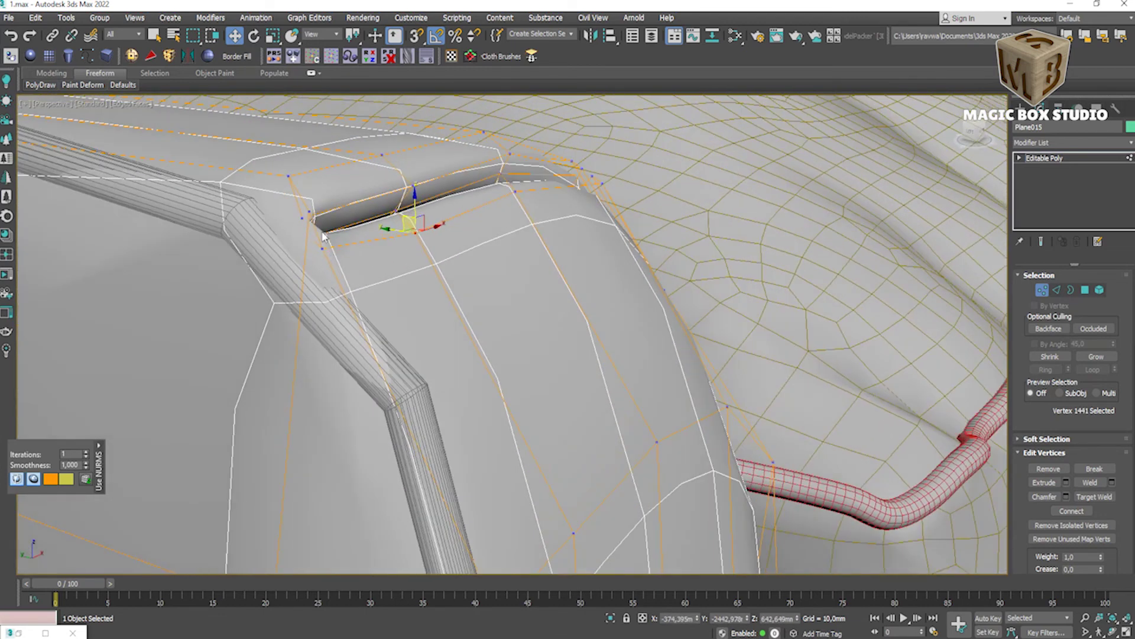
pyautogui.keyDown('ctrl'); pyautogui.click(305, 212); pyautogui.keyUp('ctrl')
pyautogui.keyDown('ctrl'); pyautogui.click(288, 176); pyautogui.keyUp('ctrl')
pyautogui.moveTo(288, 177)
pyautogui.keyDown('alt'); pyautogui.mouseDown(button='middle')
pyautogui.moveTo(323, 244)
pyautogui.moveTo(283, 263)
pyautogui.mouseUp(button='middle'); pyautogui.keyUp('alt')
pyautogui.click(301, 254)
pyautogui.moveTo(287, 268); pyautogui.dragTo(367, 263)
pyautogui.hotkey('ctrl', 'z')
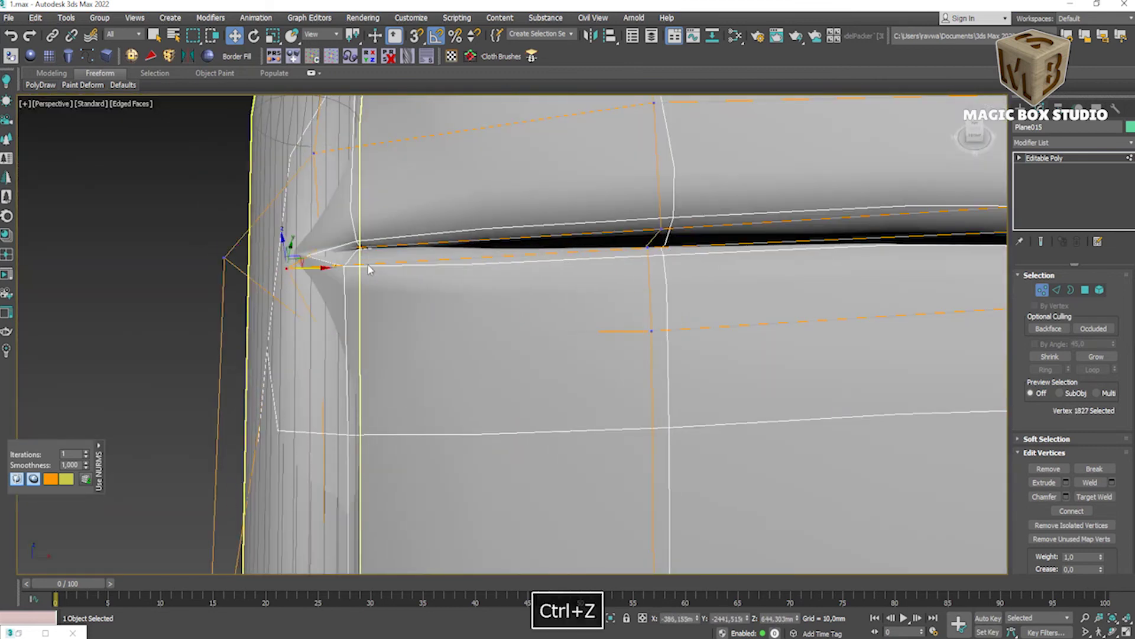
# Step: Slide a groove vertex down and move a vertex pair to straighten the groove edge
pyautogui.scroll(-2, 276, 264)
pyautogui.keyDown('alt'); pyautogui.moveTo(284, 260); pyautogui.dragTo(643, 251, button='middle'); pyautogui.keyUp('alt')
pyautogui.scroll(-5, 378, 260)
pyautogui.scroll(5, 379, 260)
pyautogui.scroll(6, 643, 250)
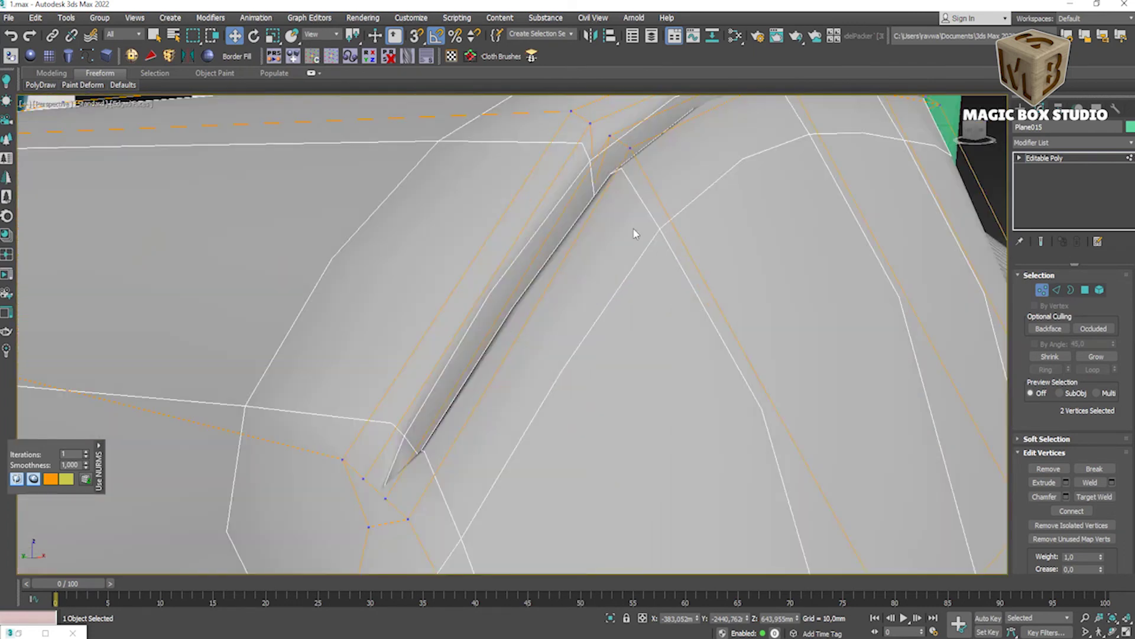
pyautogui.moveTo(615, 142); pyautogui.dragTo(609, 223)
pyautogui.click(583, 114)
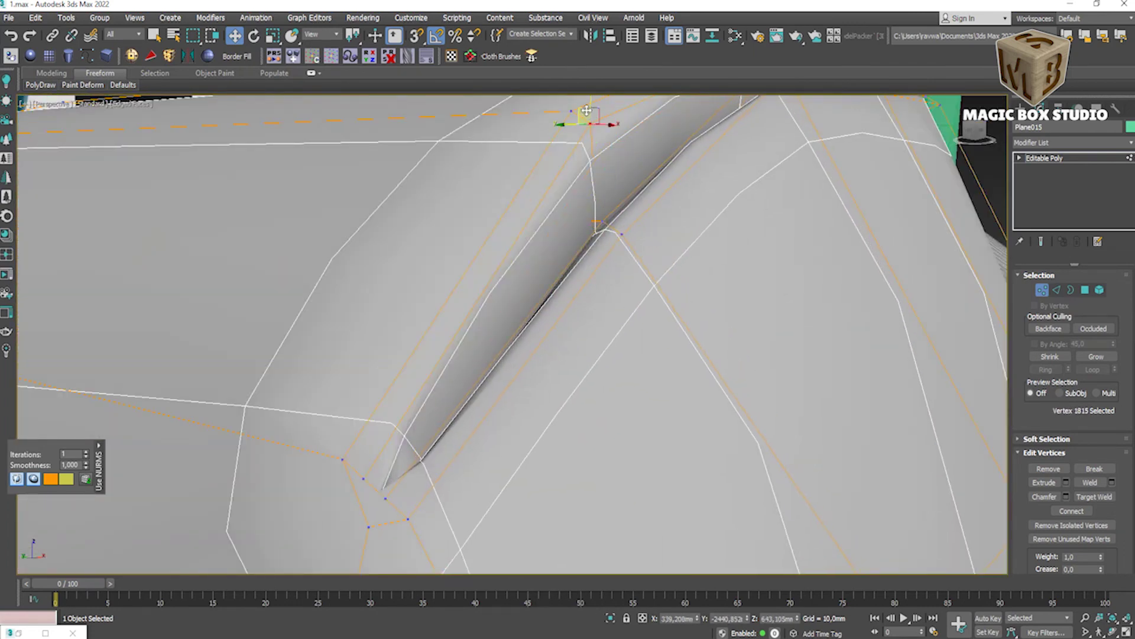
pyautogui.moveTo(627, 164)
pyautogui.keyDown('alt'); pyautogui.mouseDown(button='middle')
pyautogui.moveTo(600, 236)
pyautogui.moveTo(680, 178)
pyautogui.mouseUp(button='middle'); pyautogui.keyUp('alt')
pyautogui.keyDown('ctrl'); pyautogui.click(701, 164); pyautogui.keyUp('ctrl')
pyautogui.moveTo(700, 163); pyautogui.dragTo(683, 175)
# Step: Undo the last three vertex edits and zoom out to view the whole armchair
pyautogui.moveTo(652, 124)
pyautogui.keyDown('alt'); pyautogui.mouseDown(button='middle')
pyautogui.moveTo(680, 178)
pyautogui.moveTo(769, 195)
pyautogui.mouseUp(button='middle'); pyautogui.keyUp('alt')
pyautogui.scroll(3, 811, 197)
pyautogui.click(811, 197)
pyautogui.hotkey('ctrl', 'z')
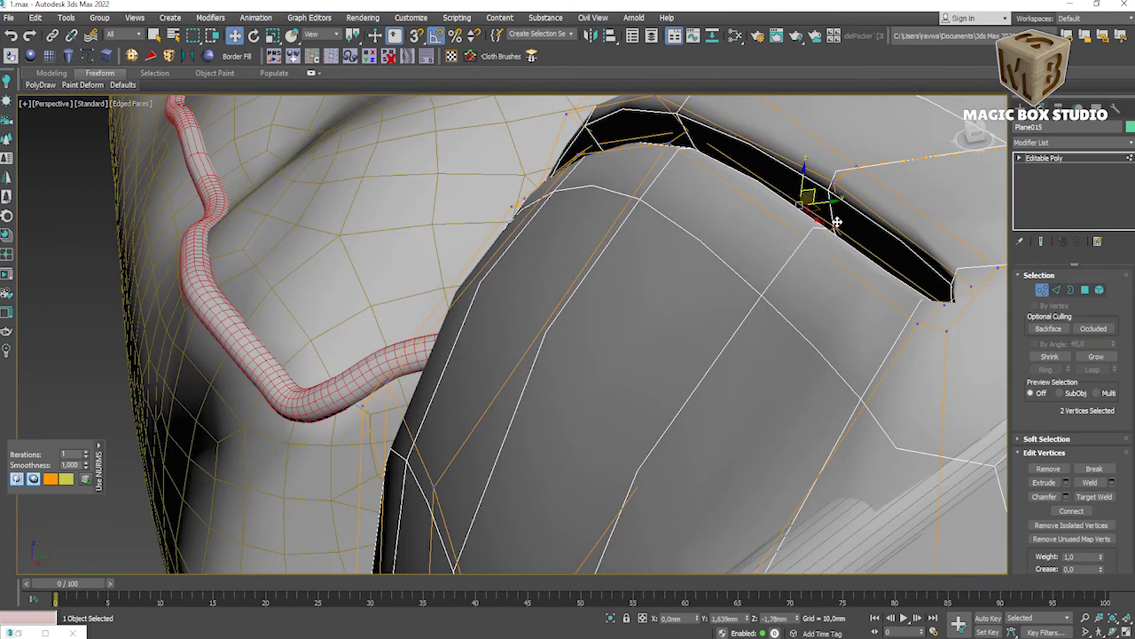
pyautogui.hotkey('ctrl', 'z')
pyautogui.hotkey('ctrl', 'z')
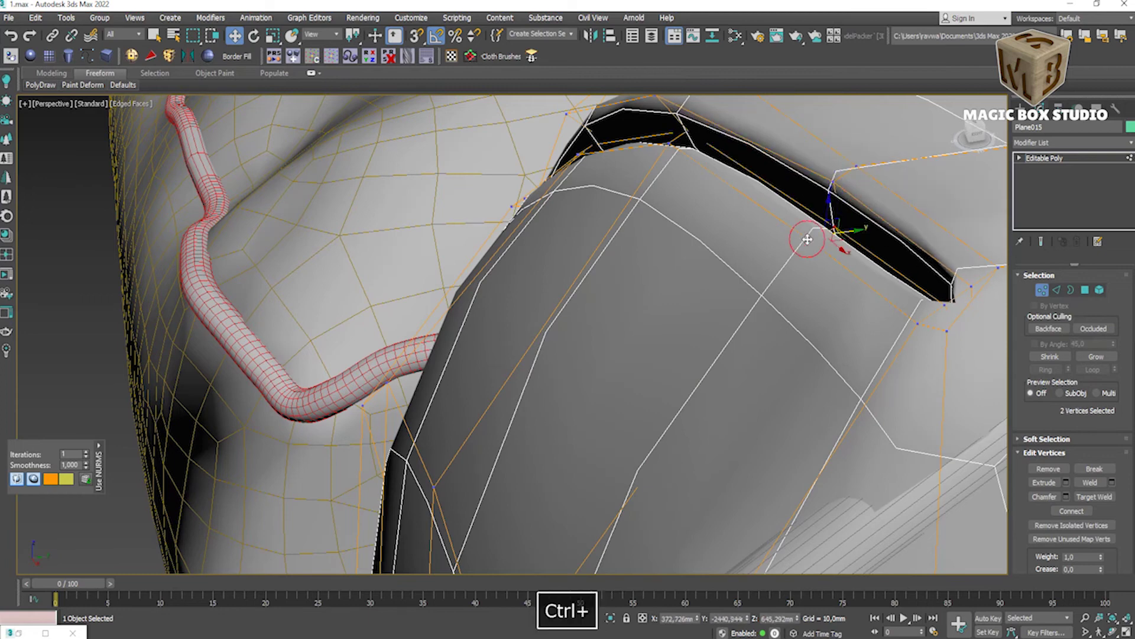
pyautogui.hotkey('ctrl', 'z')
pyautogui.hotkey('ctrl', 'z')
pyautogui.scroll(-2, 788, 188)
pyautogui.keyDown('alt'); pyautogui.moveTo(789, 188); pyautogui.dragTo(823, 254, button='middle'); pyautogui.keyUp('alt')
pyautogui.scroll(-3, 823, 253)
pyautogui.scroll(-3, 824, 254)
pyautogui.scroll(-2, 824, 253)
pyautogui.scroll(5, 534, 282)
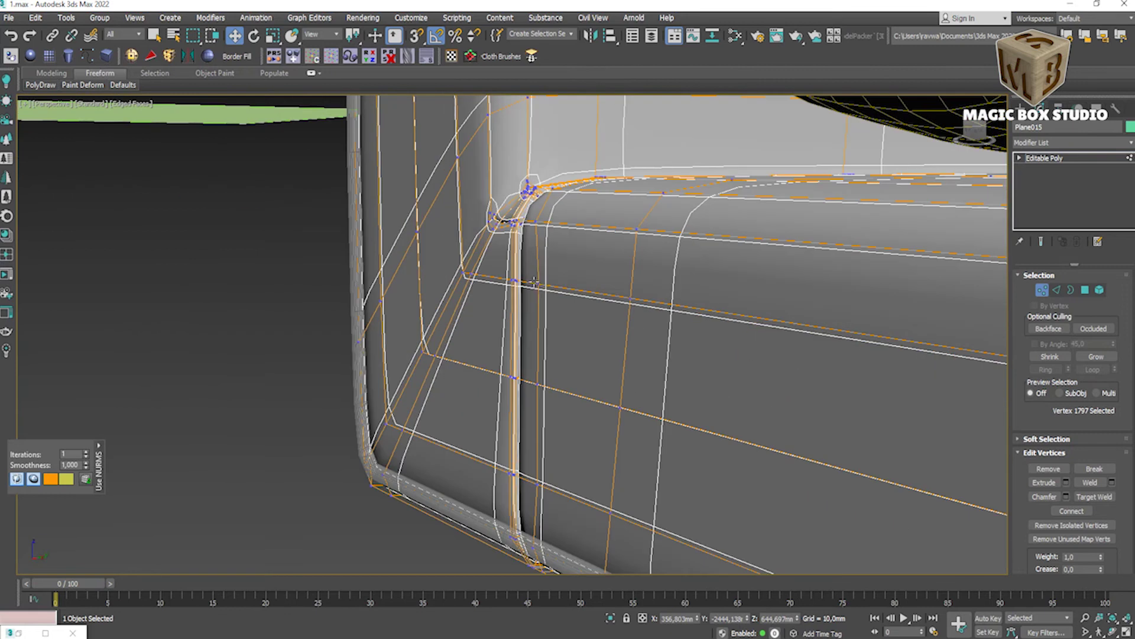
pyautogui.click(604, 306)
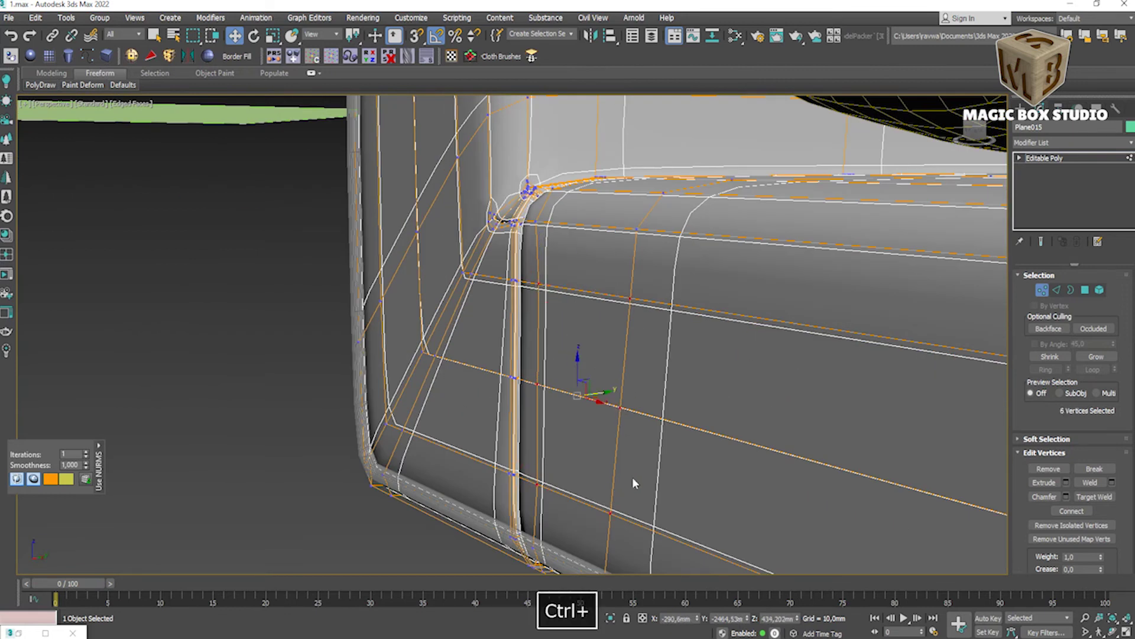
pyautogui.scroll(-2, 632, 483)
pyautogui.keyDown('ctrl'); pyautogui.click(635, 497); pyautogui.keyUp('ctrl')
pyautogui.scroll(-2, 644, 509)
pyautogui.keyDown('ctrl'); pyautogui.click(659, 529); pyautogui.keyUp('ctrl')
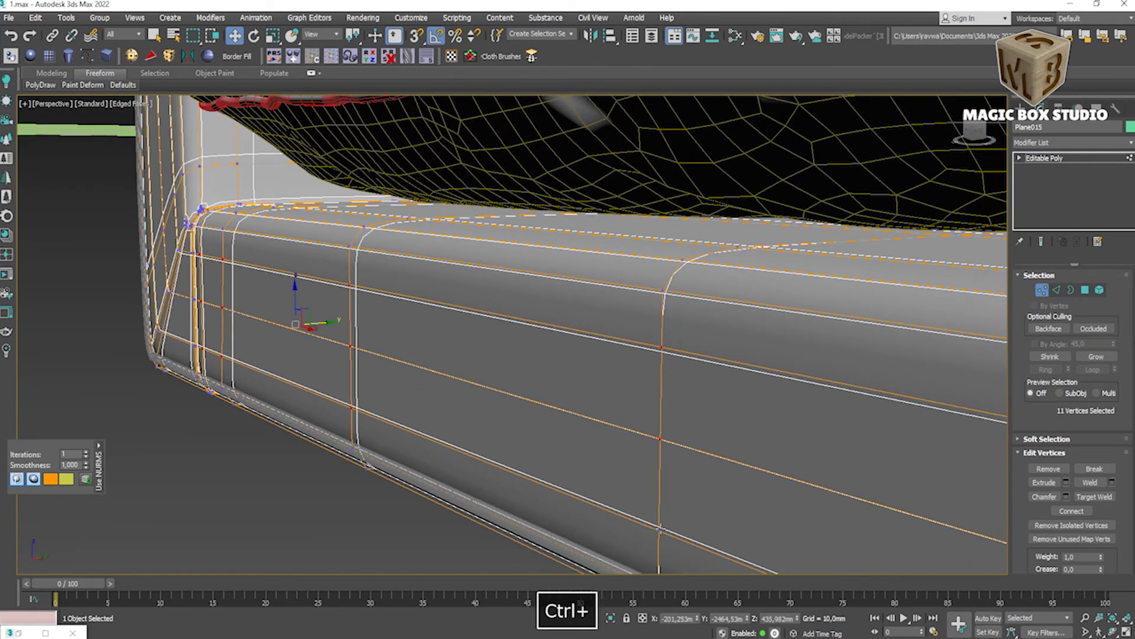
pyautogui.scroll(-2, 645, 449)
pyautogui.keyDown('ctrl'); pyautogui.click(689, 369); pyautogui.keyUp('ctrl')
pyautogui.scroll(-2, 536, 383)
pyautogui.keyDown('ctrl'); pyautogui.click(637, 339); pyautogui.keyUp('ctrl')
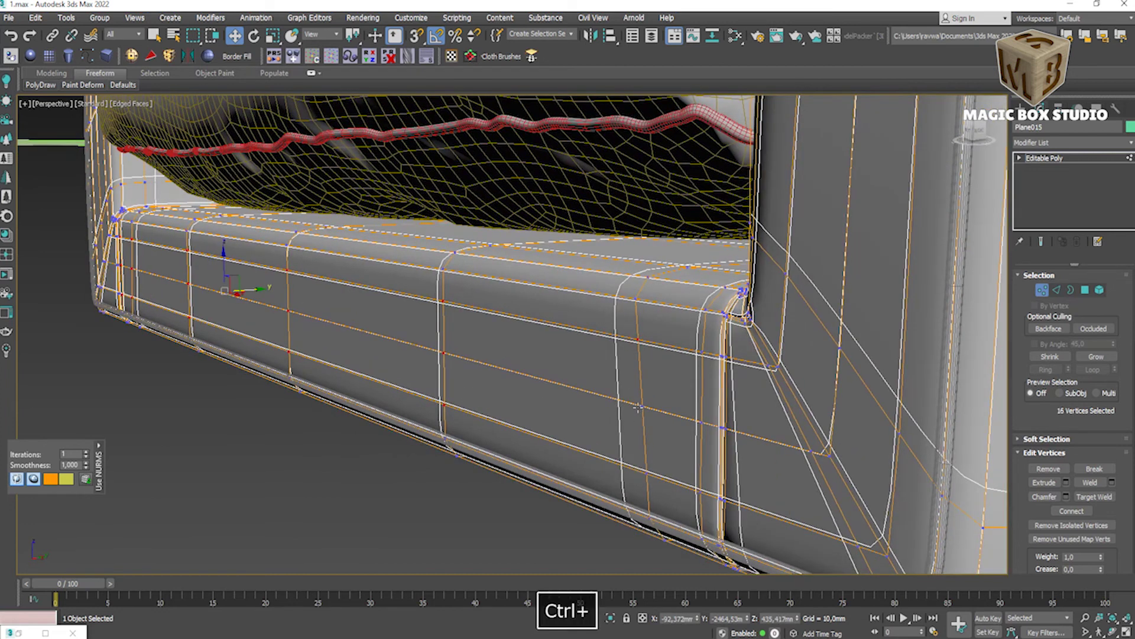
pyautogui.moveTo(287, 298); pyautogui.dragTo(279, 300)
pyautogui.keyDown('ctrl'); pyautogui.click(703, 420); pyautogui.keyUp('ctrl')
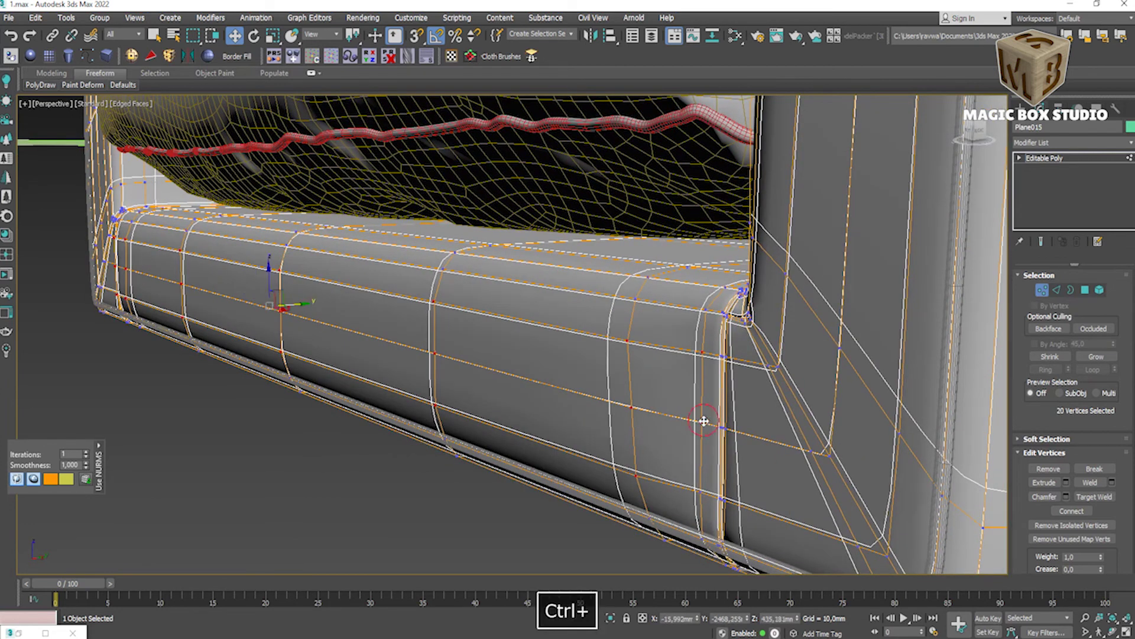
pyautogui.moveTo(314, 309); pyautogui.dragTo(309, 310)
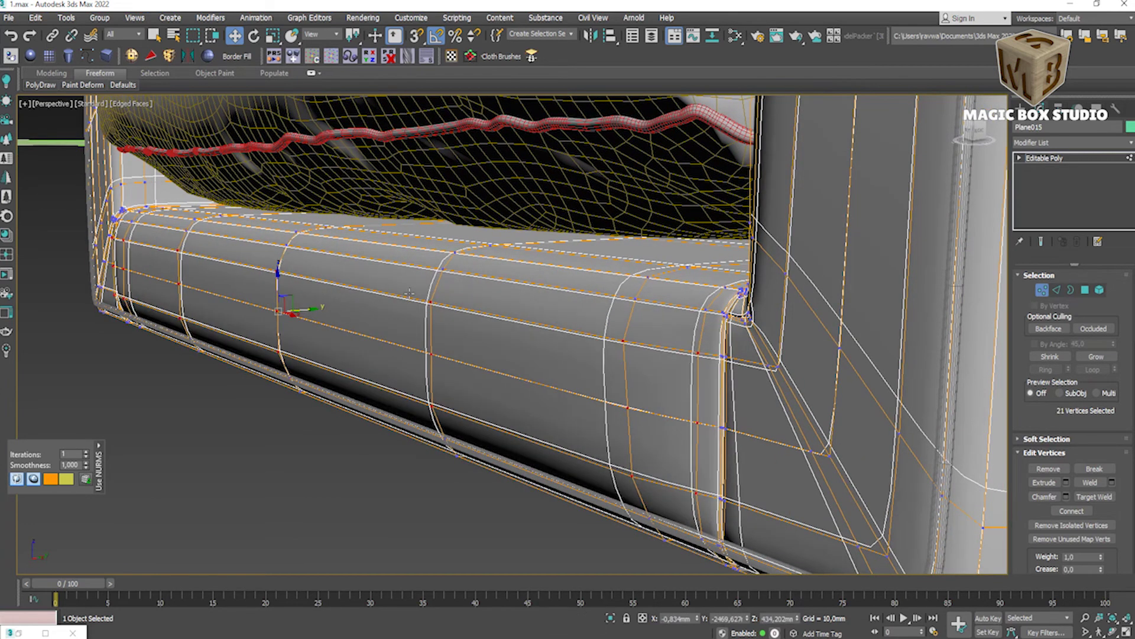
pyautogui.click(430, 302)
pyautogui.click(624, 341)
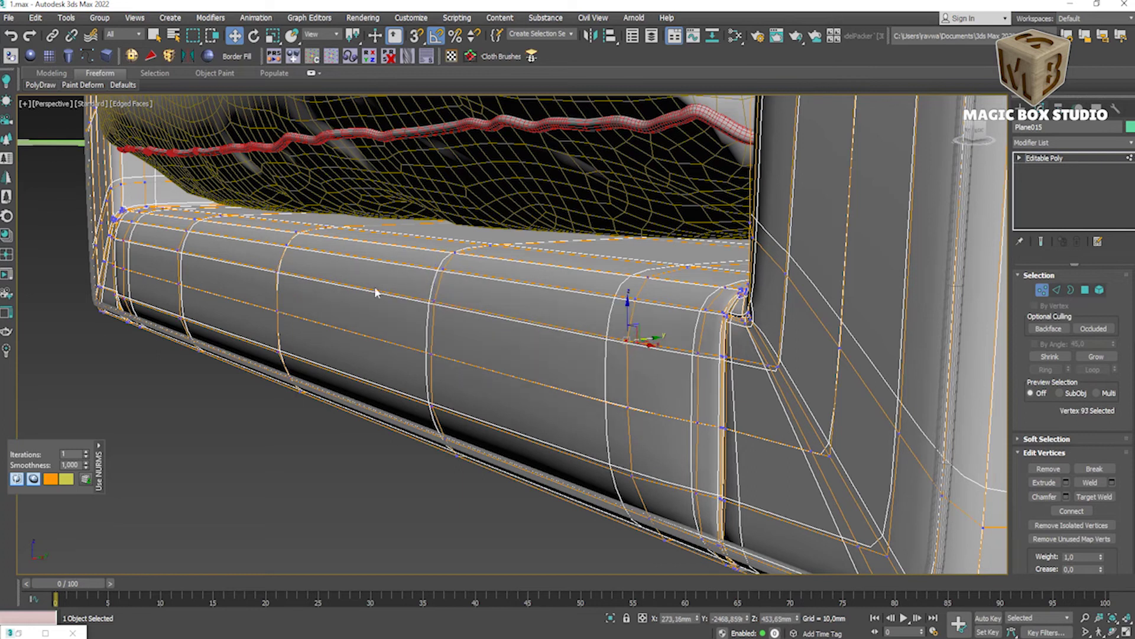
pyautogui.keyDown('ctrl'); pyautogui.click(210, 315); pyautogui.keyUp('ctrl')
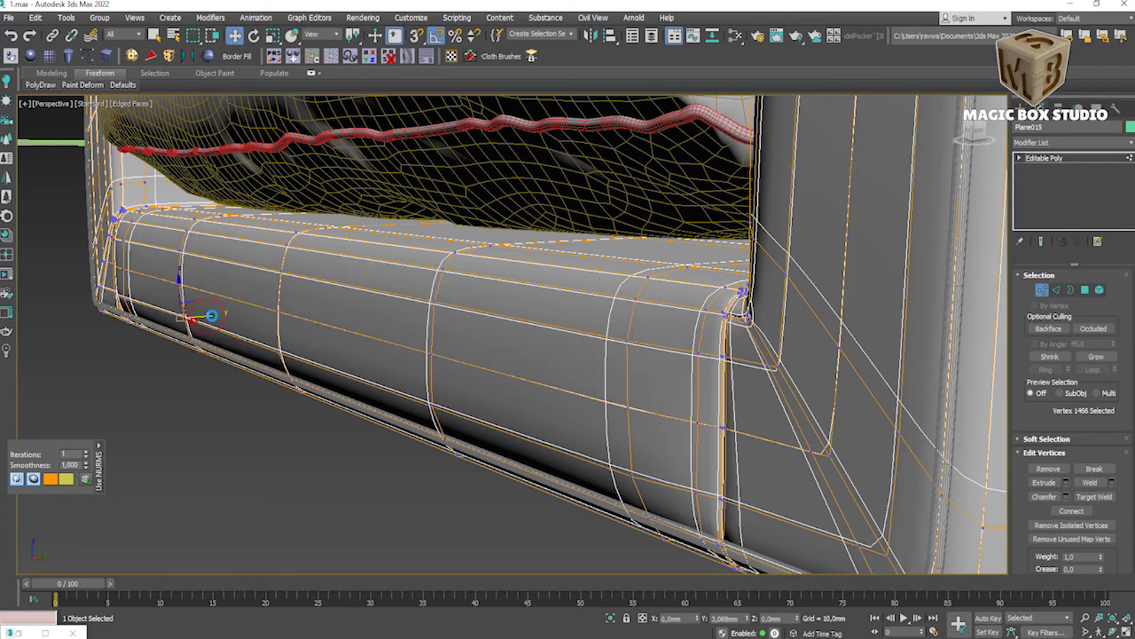
pyautogui.scroll(5, 124, 292)
pyautogui.moveTo(146, 315); pyautogui.dragTo(148, 217)
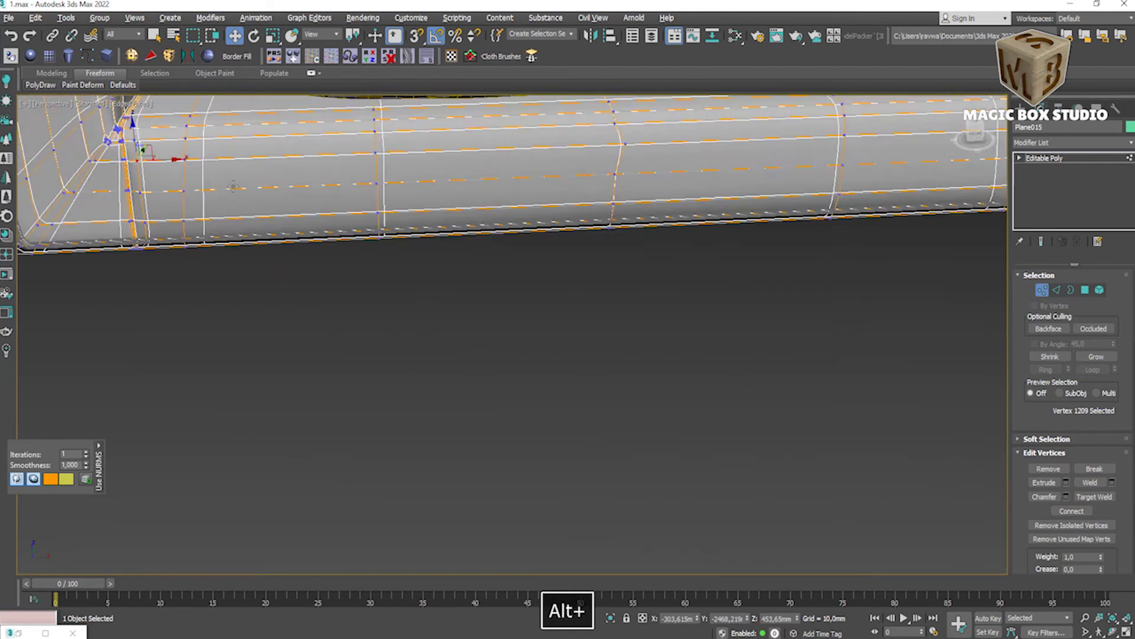
pyautogui.keyDown('alt'); pyautogui.moveTo(152, 161); pyautogui.dragTo(414, 190, button='middle'); pyautogui.keyUp('alt')
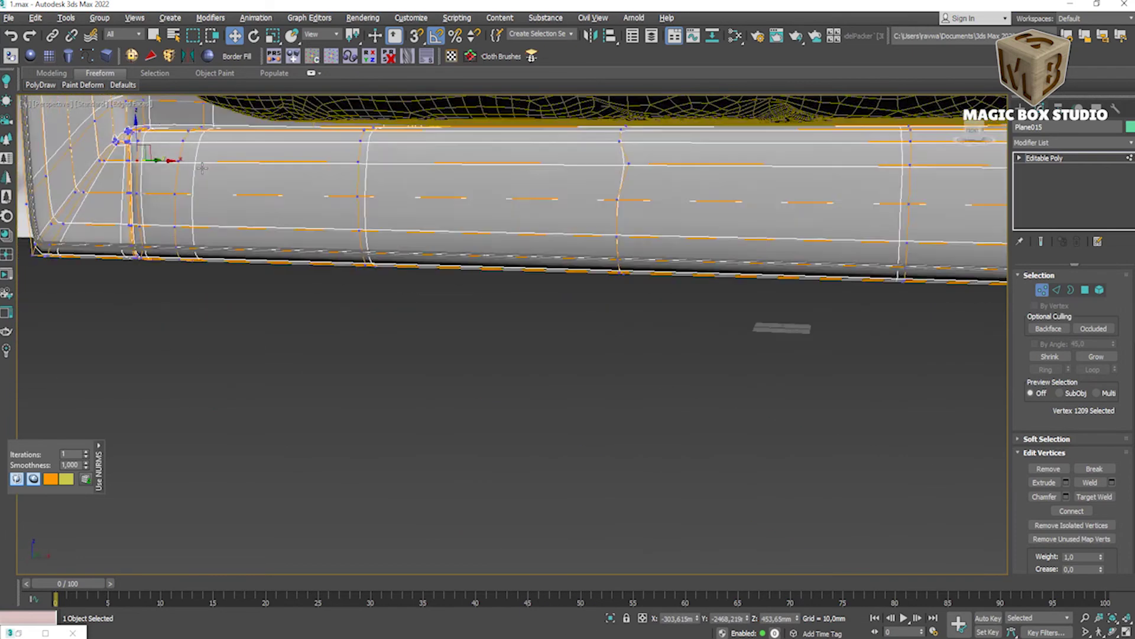
pyautogui.click(593, 172)
pyautogui.keyDown('alt'); pyautogui.moveTo(630, 186); pyautogui.dragTo(727, 237, button='middle'); pyautogui.keyUp('alt')
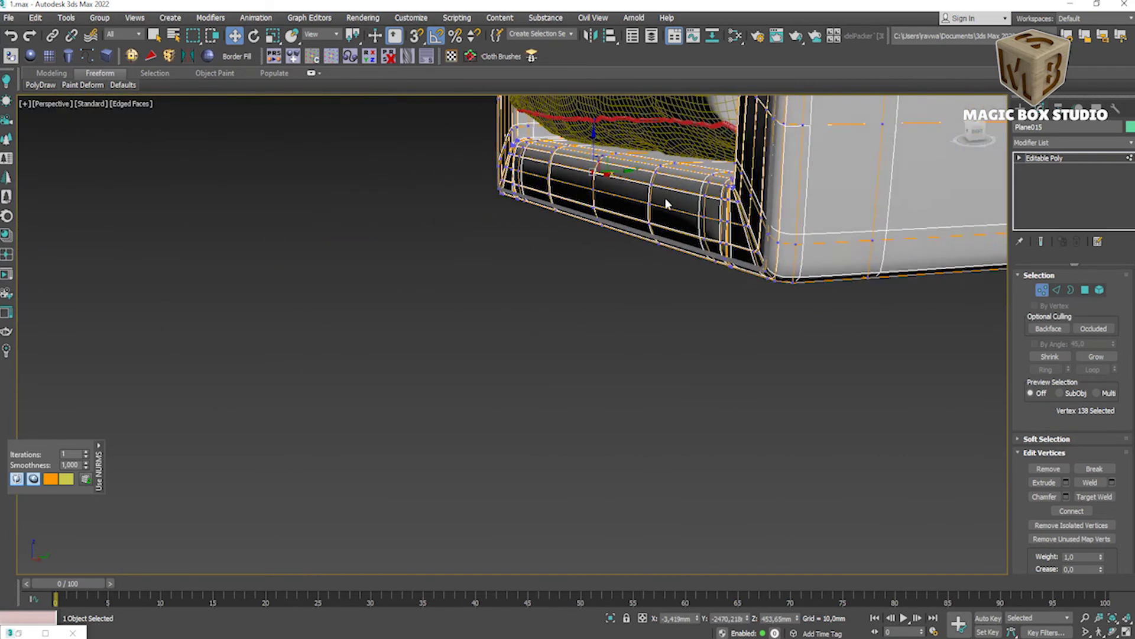
pyautogui.keyDown('ctrl'); pyautogui.moveTo(642, 190); pyautogui.dragTo(739, 290); pyautogui.keyUp('ctrl')
pyautogui.keyDown('alt'); pyautogui.moveTo(749, 248); pyautogui.dragTo(776, 244, button='middle'); pyautogui.keyUp('alt')
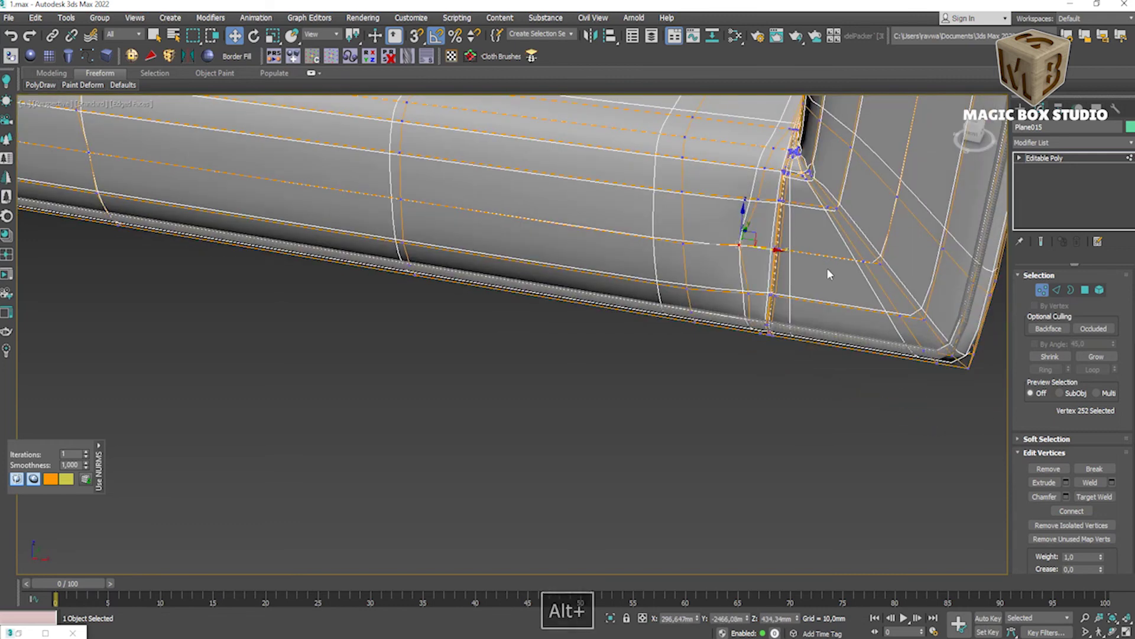
pyautogui.keyDown('alt'); pyautogui.moveTo(769, 187); pyautogui.dragTo(363, 224, button='middle'); pyautogui.keyUp('alt')
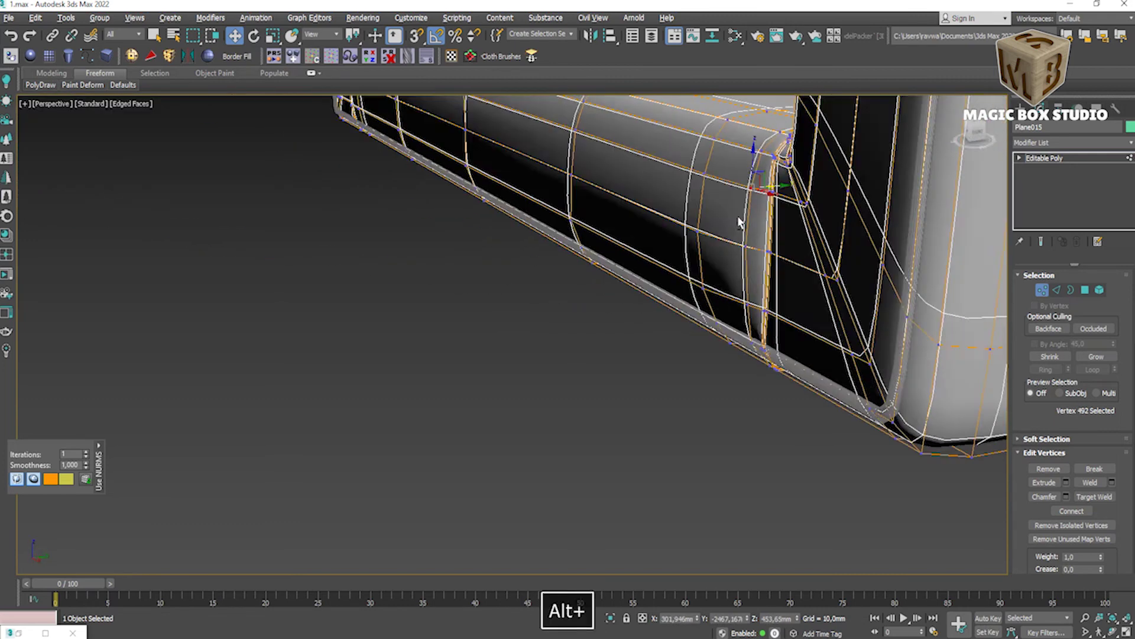
pyautogui.scroll(5, 264, 188)
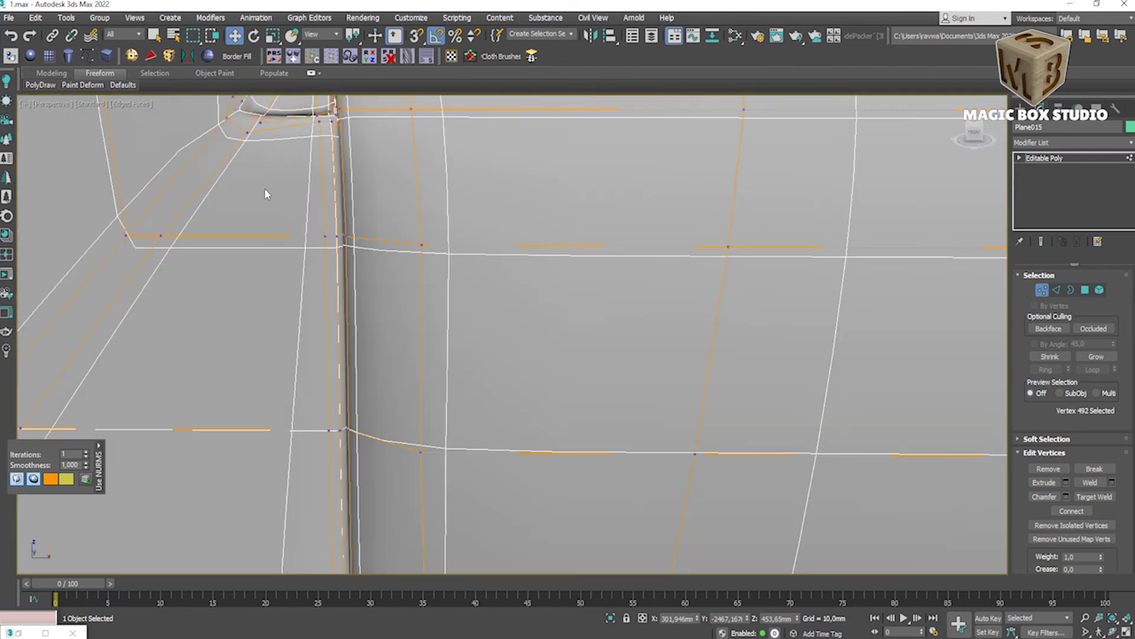
pyautogui.scroll(-5, 264, 188)
pyautogui.keyDown('alt'); pyautogui.moveTo(368, 246); pyautogui.dragTo(521, 341, button='middle'); pyautogui.keyUp('alt')
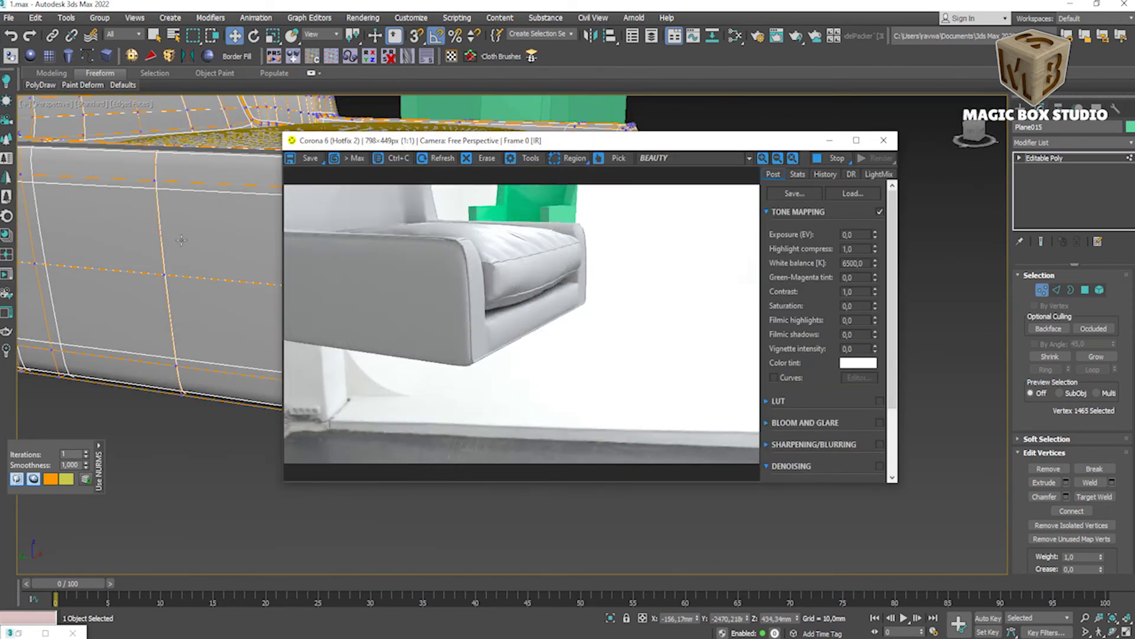
# Step: Close the Corona render window and leave vertex editing to work on the whole chair
pyautogui.scroll(-6, 254, 331)
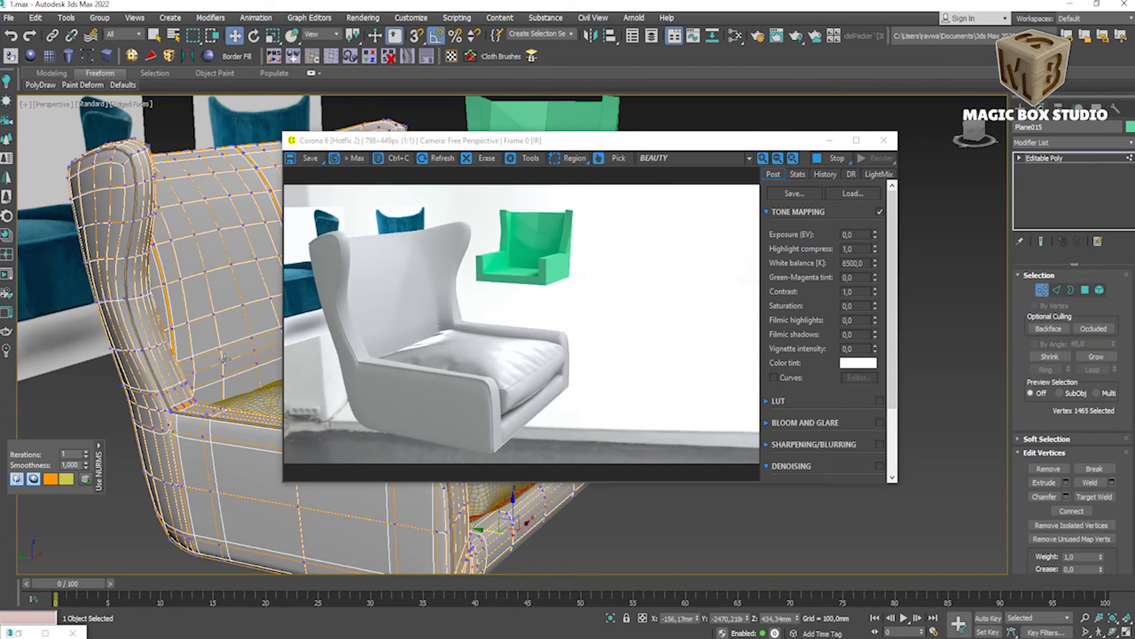
pyautogui.click(884, 140)
pyautogui.keyDown('alt'); pyautogui.moveTo(532, 308); pyautogui.dragTo(488, 325, button='middle'); pyautogui.keyUp('alt')
pyautogui.scroll(5, 487, 325)
pyautogui.press('1')
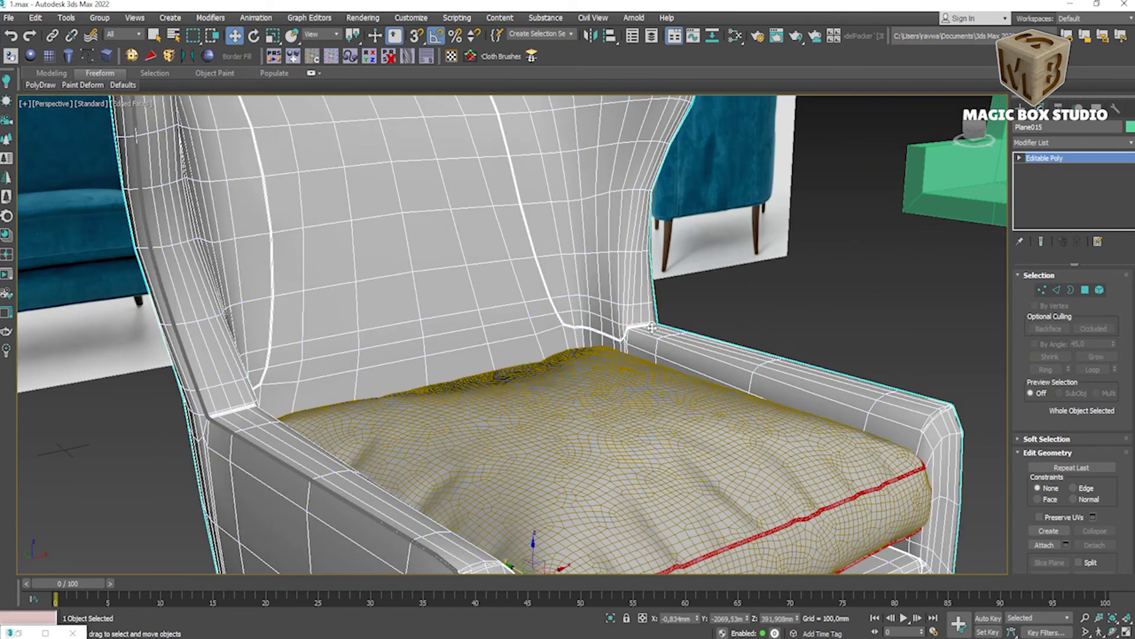
pyautogui.scroll(-10, 771, 276)
pyautogui.keyDown('alt'); pyautogui.moveTo(772, 276); pyautogui.dragTo(282, 371, button='middle'); pyautogui.keyUp('alt')
pyautogui.scroll(8, 282, 371)
# Step: Create a cylinder below the framed chair and view it in the Front view
pyautogui.press('z')
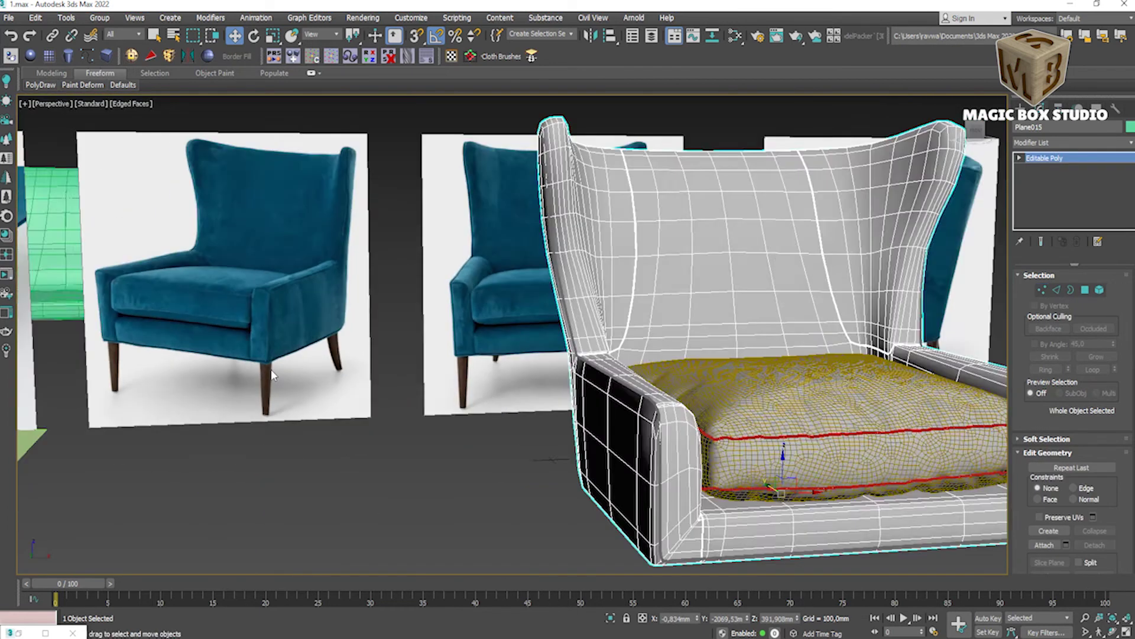
pyautogui.click(67, 58)
pyautogui.moveTo(447, 468); pyautogui.dragTo(473, 470)
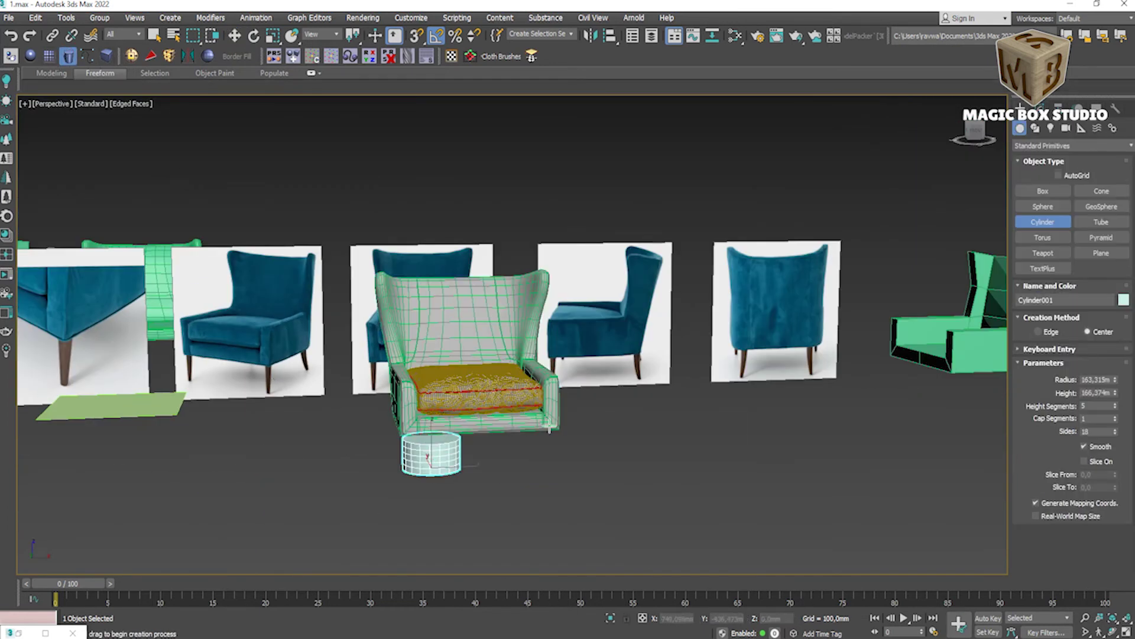
pyautogui.click(462, 438)
pyautogui.press('space')
pyautogui.press('f')
pyautogui.scroll(4, 538, 341)
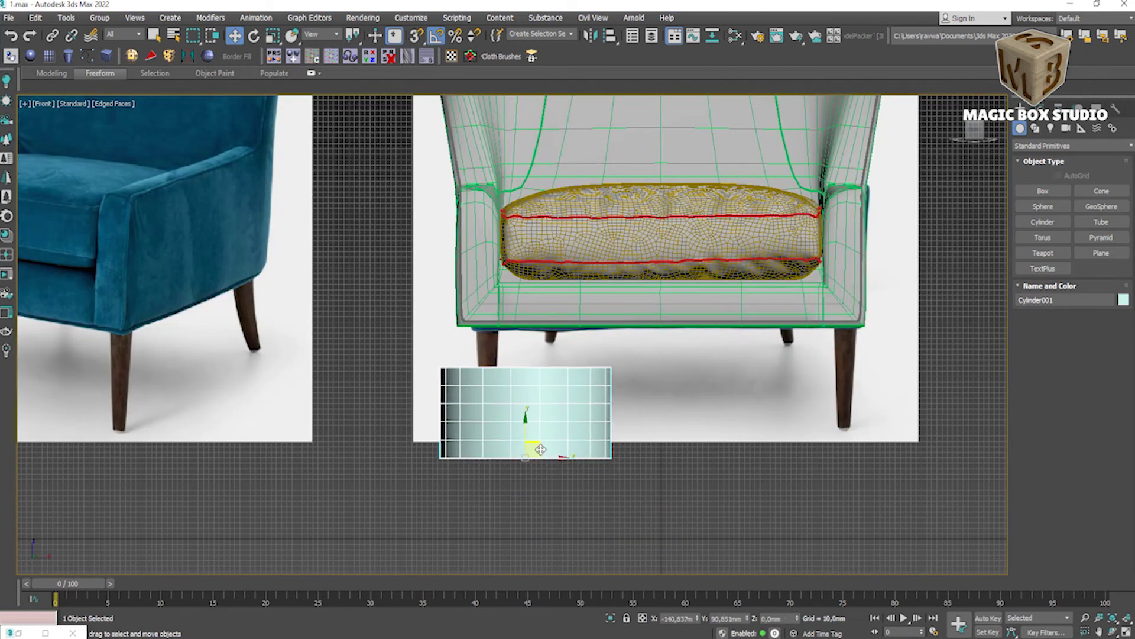
# Step: Set the cylinder radius to 22.86 mm and place it over the front-left reference leg
pyautogui.click(1035, 128)
pyautogui.moveTo(1115, 291); pyautogui.dragTo(1118, 355)
pyautogui.scroll(2, 604, 437)
pyautogui.moveTo(493, 408); pyautogui.dragTo(450, 407)
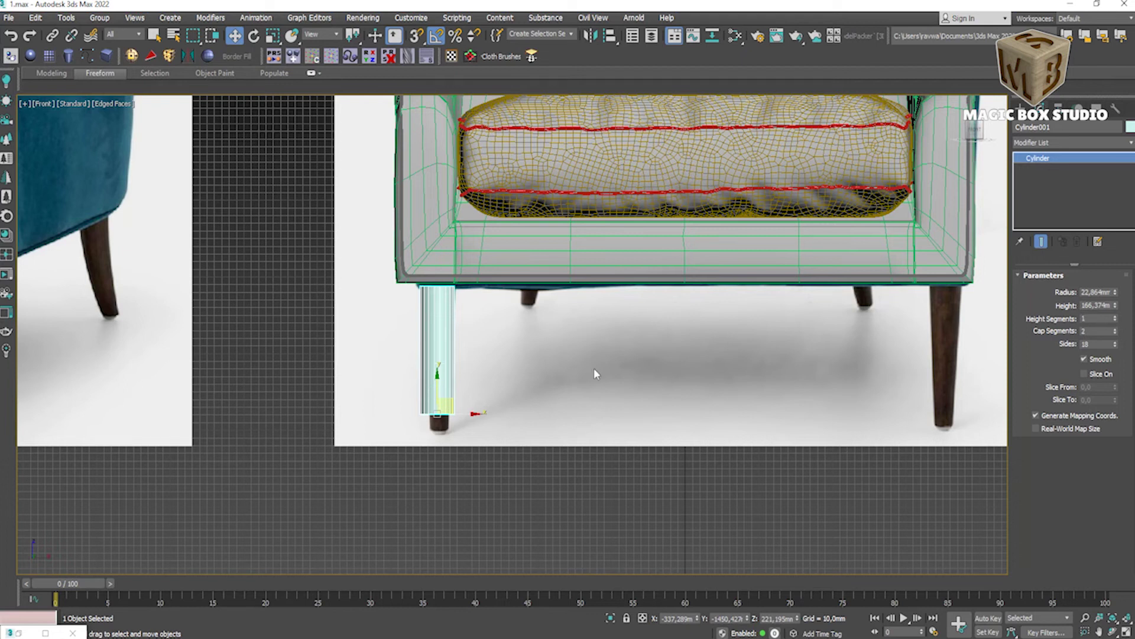
pyautogui.moveTo(446, 406); pyautogui.dragTo(449, 422)
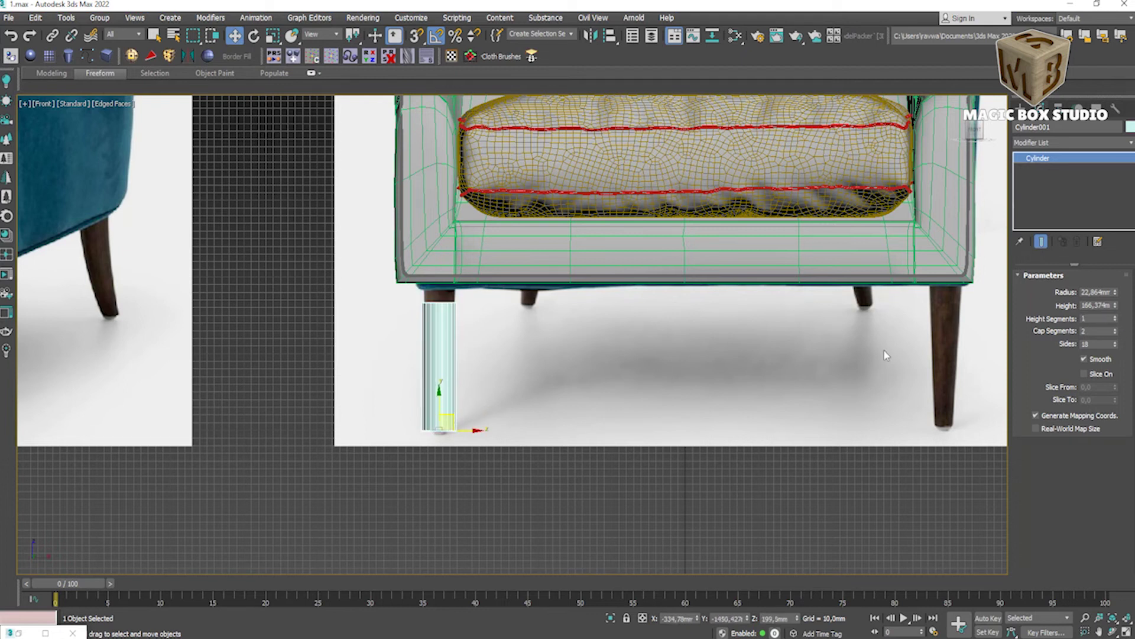
pyautogui.scroll(5, 428, 276)
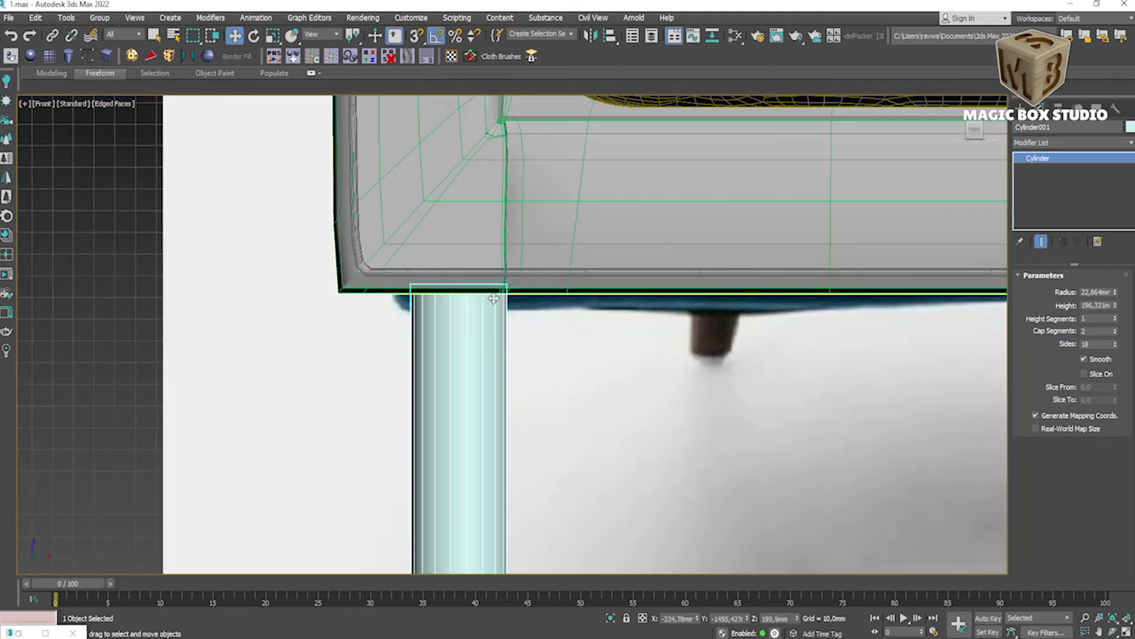
# Step: Check the leg's placement from the perspective and left side views
pyautogui.press('space')
pyautogui.keyDown('alt'); pyautogui.moveTo(724, 453); pyautogui.dragTo(468, 460, button='middle'); pyautogui.keyUp('alt')
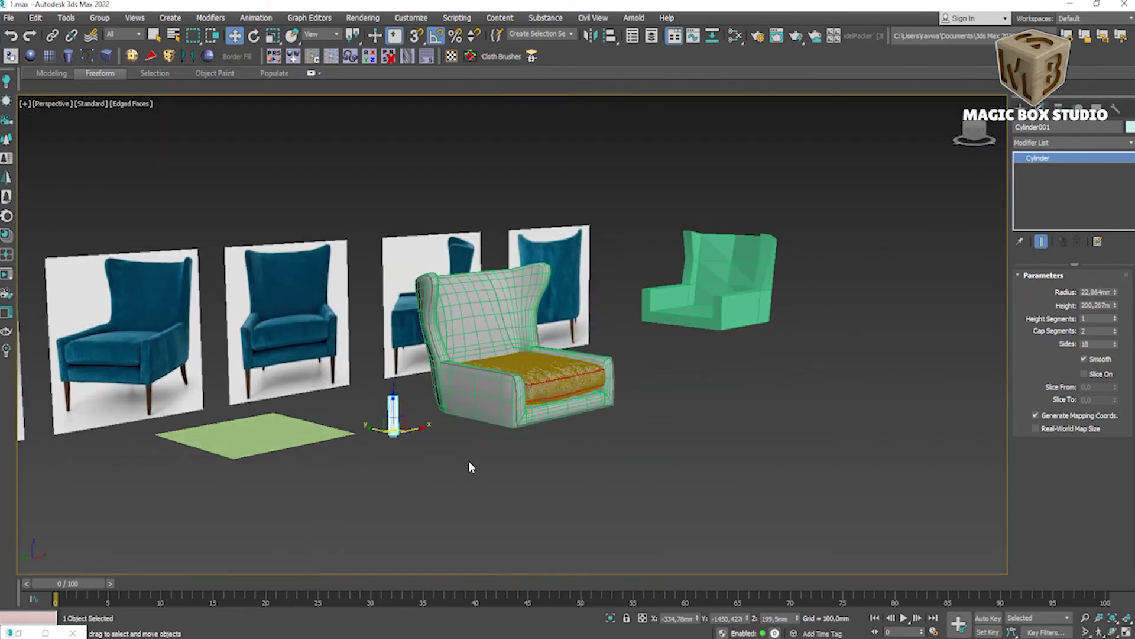
pyautogui.press('space')
pyautogui.scroll(-3, 916, 312)
pyautogui.press('l')
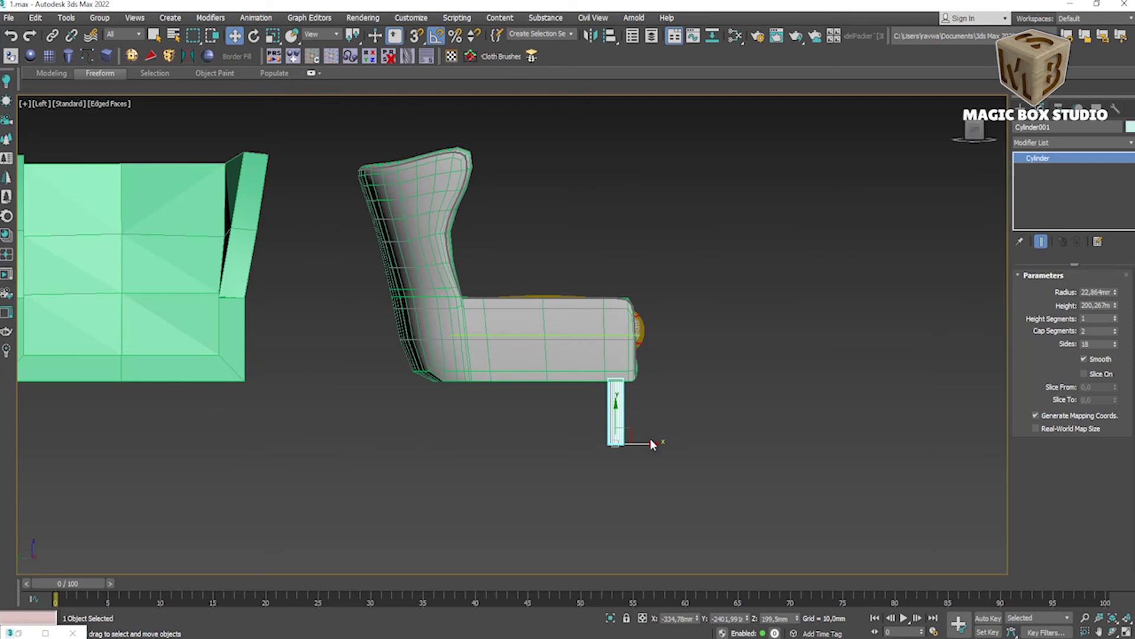
pyautogui.press('space')
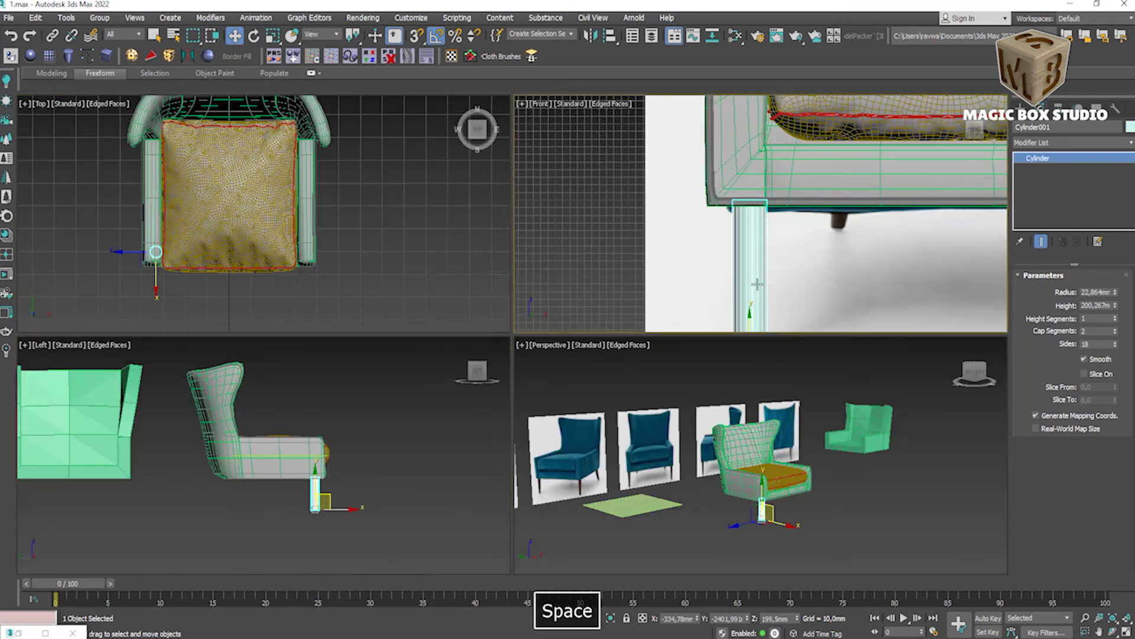
pyautogui.press('space')
pyautogui.scroll(2, 254, 397)
pyautogui.scroll(-2, 279, 331)
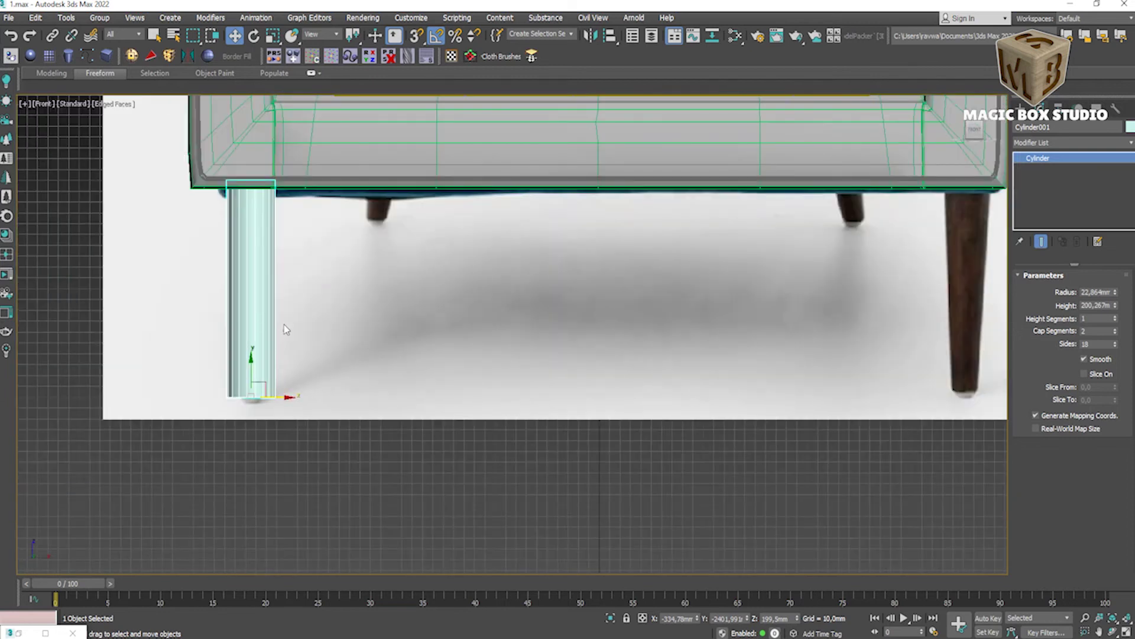
# Step: Convert the leg to Editable Poly and scale its bottom edge loop down to taper it
pyautogui.rightClick(1046, 158)
pyautogui.click(1064, 180)
pyautogui.press('2')
pyautogui.click(251, 398)
pyautogui.press('r')
pyautogui.moveTo(252, 398); pyautogui.dragTo(256, 451)
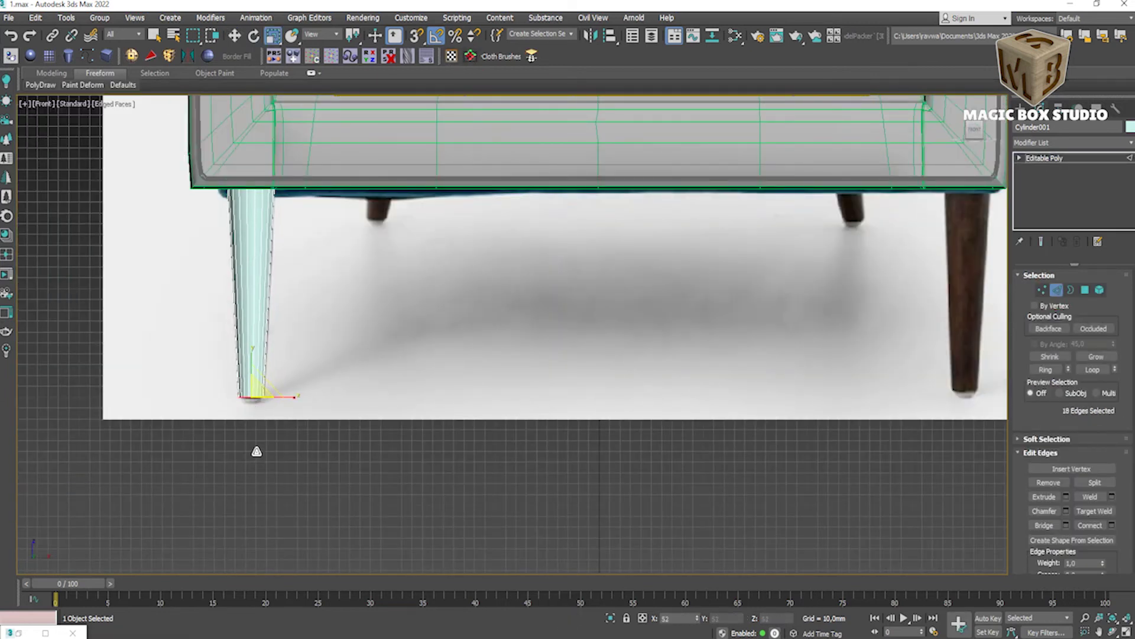
pyautogui.press('w')
pyautogui.scroll(-2, 254, 398)
pyautogui.click(1044, 159)
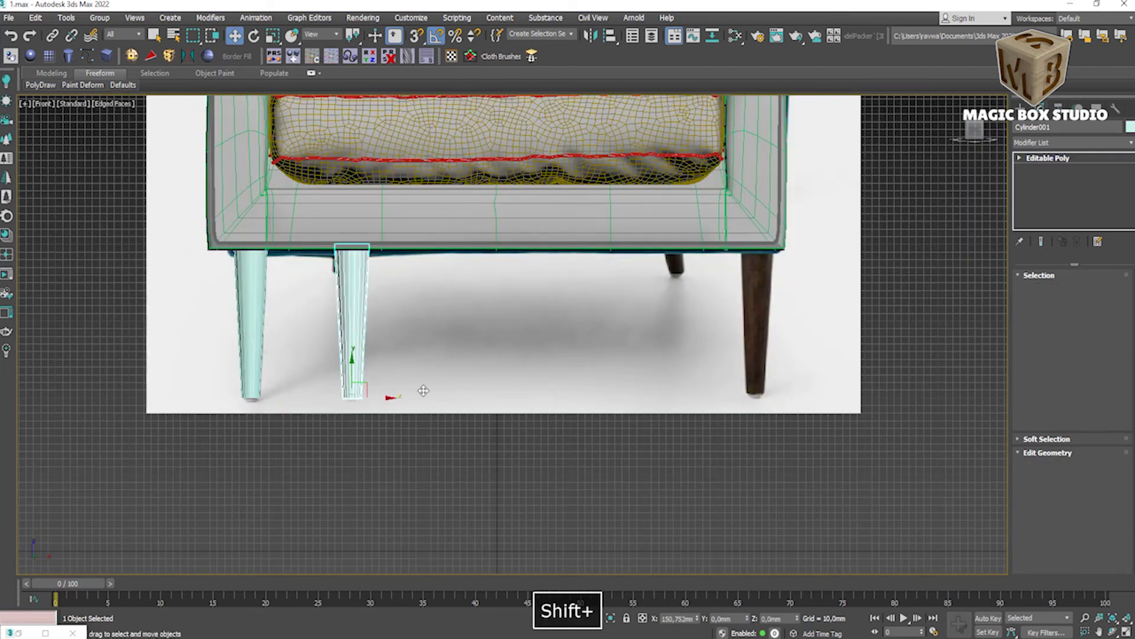
# Step: Copy the tapered leg to the front-right corner and to a back corner
pyautogui.keyDown('shift'); pyautogui.moveTo(279, 393); pyautogui.dragTo(781, 392); pyautogui.keyUp('shift')
pyautogui.click(563, 376)
pyautogui.scroll(-3, 572, 349)
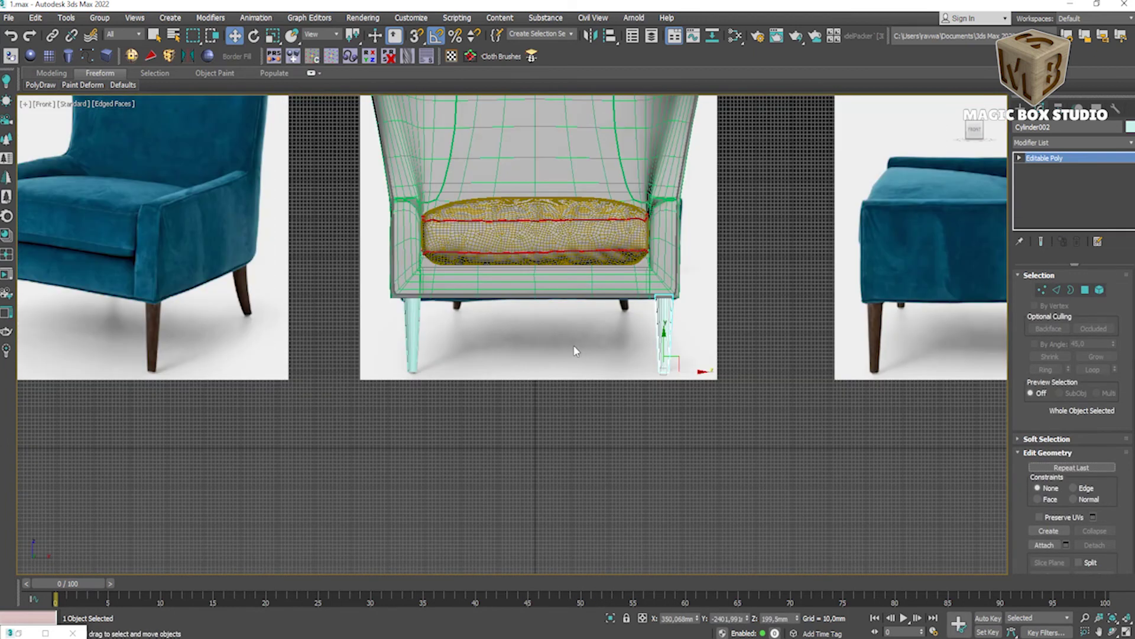
pyautogui.scroll(-2, 577, 351)
pyautogui.press('space')
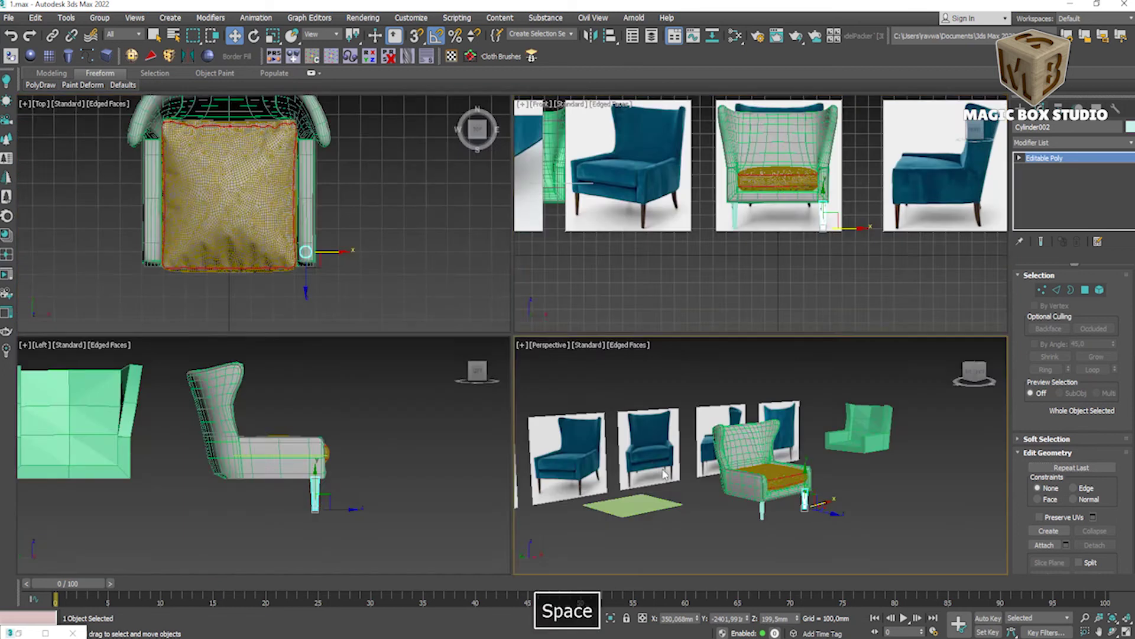
pyautogui.press('space')
pyautogui.scroll(4, 571, 444)
pyautogui.keyDown('alt'); pyautogui.moveTo(571, 443); pyautogui.dragTo(470, 466, button='middle'); pyautogui.keyUp('alt')
pyautogui.keyDown('shift'); pyautogui.moveTo(640, 408); pyautogui.dragTo(378, 468); pyautogui.keyUp('shift')
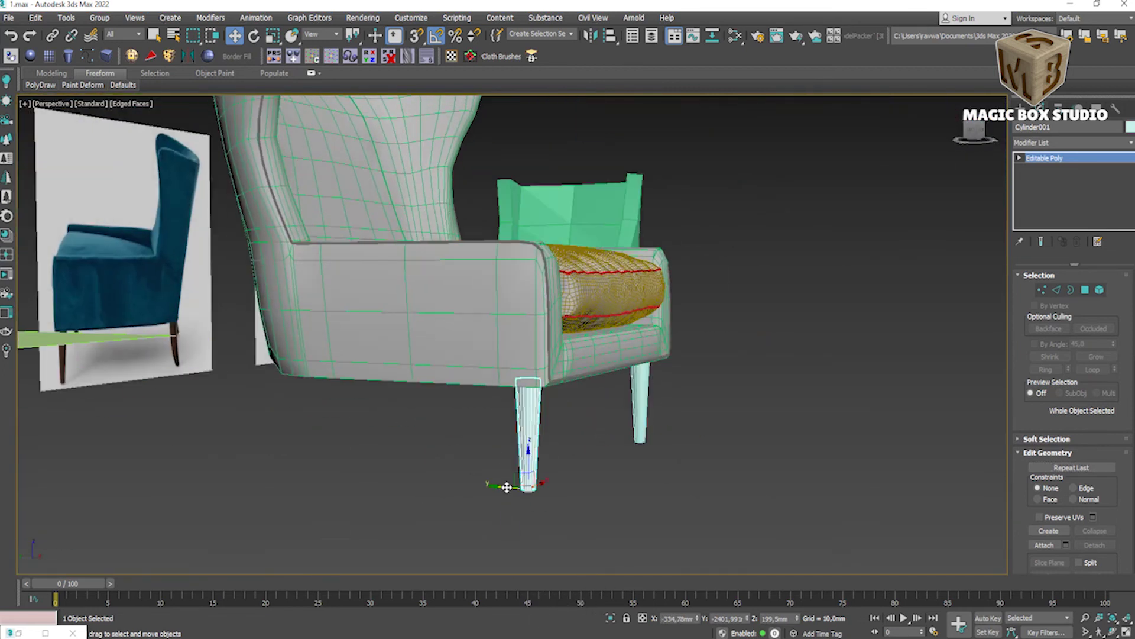
pyautogui.press('Return')
pyautogui.scroll(3, 392, 417)
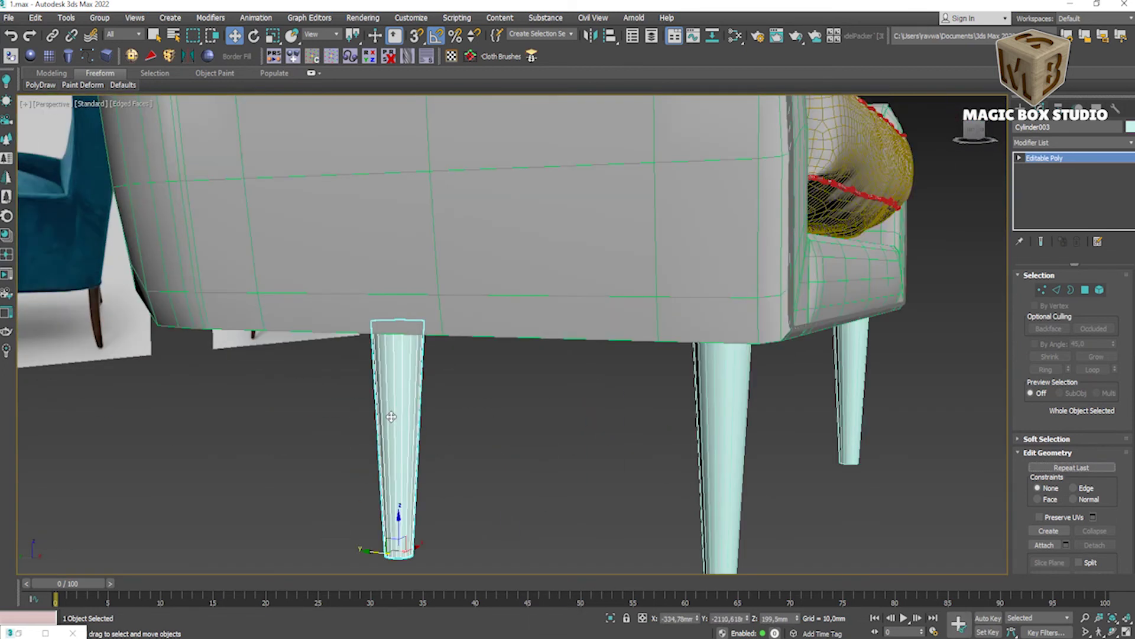
# Step: Add a mid-height edge loop to the back leg and shift its bottom vertices to angle the foot
pyautogui.click(1057, 289)
pyautogui.doubleClick(416, 431)
pyautogui.click(306, 264)
pyautogui.scroll(-3, 297, 330)
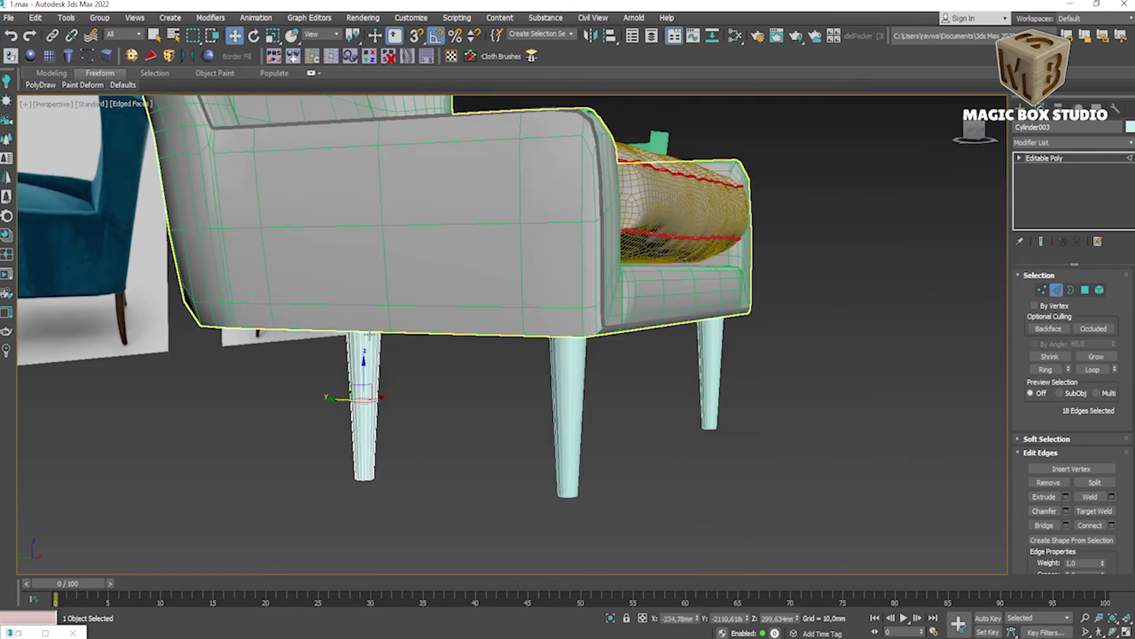
pyautogui.press('l')
pyautogui.scroll(5, 540, 452)
pyautogui.press('1')
pyautogui.moveTo(466, 469); pyautogui.dragTo(442, 473)
pyautogui.press('e')
pyautogui.scroll(2, 442, 473)
# Step: Select the leg's middle vertex ring and preview the leg with smoothing
pyautogui.moveTo(408, 331); pyautogui.dragTo(491, 360)
pyautogui.scroll(2, 436, 361)
pyautogui.hotkey('ctrl', 'z')
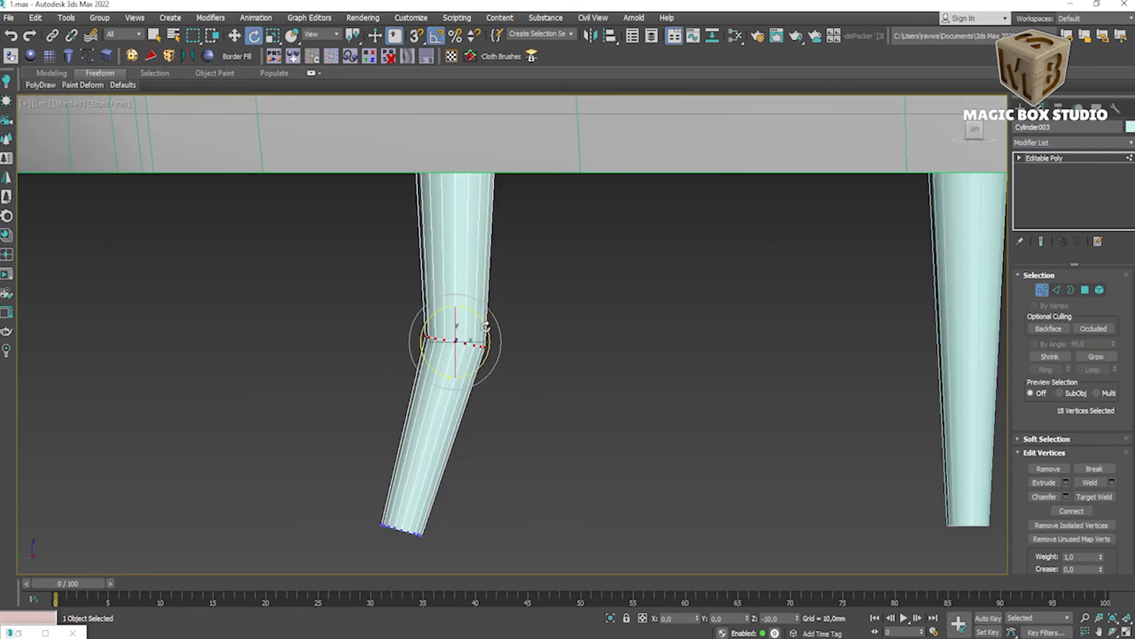
pyautogui.scroll(-4, 486, 327)
pyautogui.scroll(3, 430, 355)
pyautogui.hotkey('ctrl', 'm')
pyautogui.scroll(-3, 424, 383)
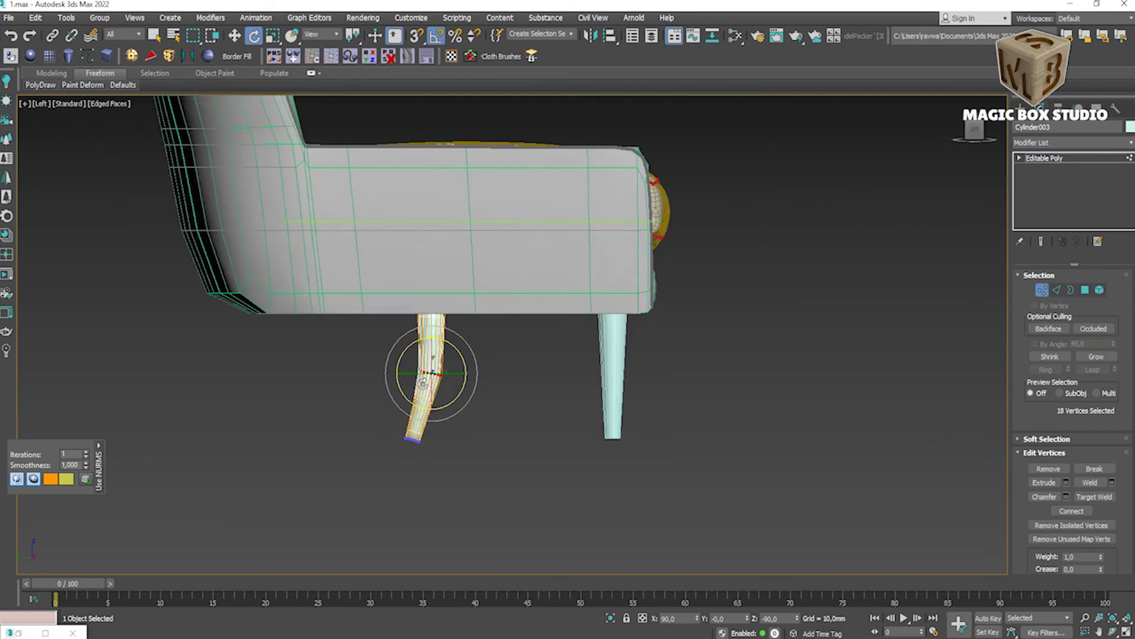
pyautogui.scroll(-2, 423, 383)
pyautogui.scroll(-3, 449, 355)
# Step: Isolate the leg in perspective and undo the narrowing at its top
pyautogui.press('1')
pyautogui.press('f')
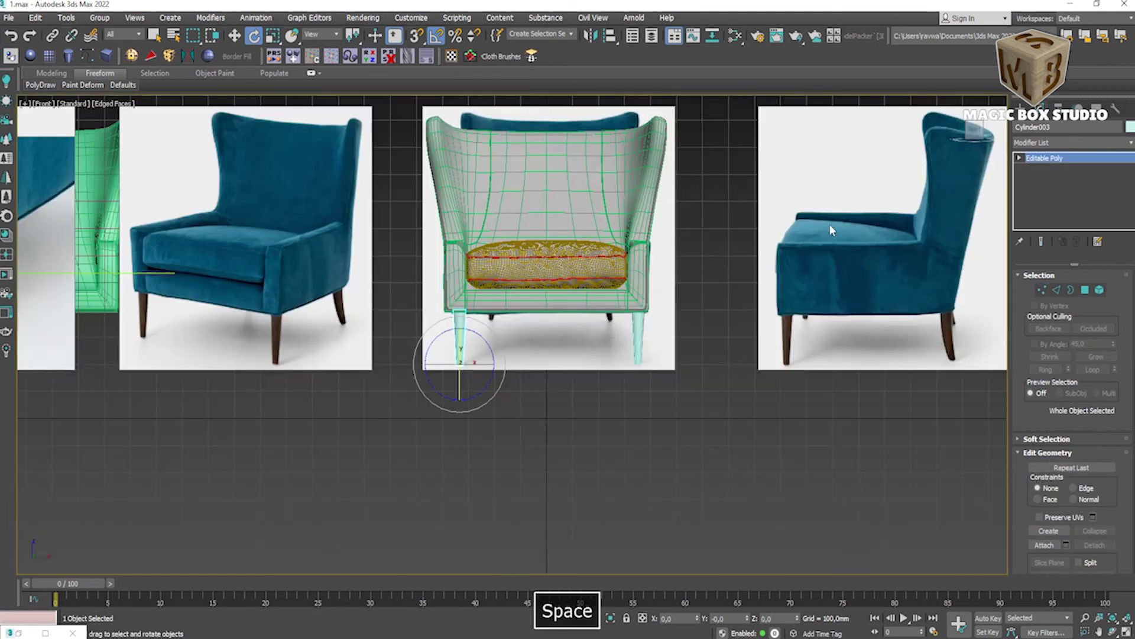
pyautogui.scroll(-2, 831, 230)
pyautogui.scroll(5, 591, 354)
pyautogui.press('p')
pyautogui.keyDown('alt'); pyautogui.moveTo(591, 355); pyautogui.dragTo(536, 451, button='middle'); pyautogui.keyUp('alt')
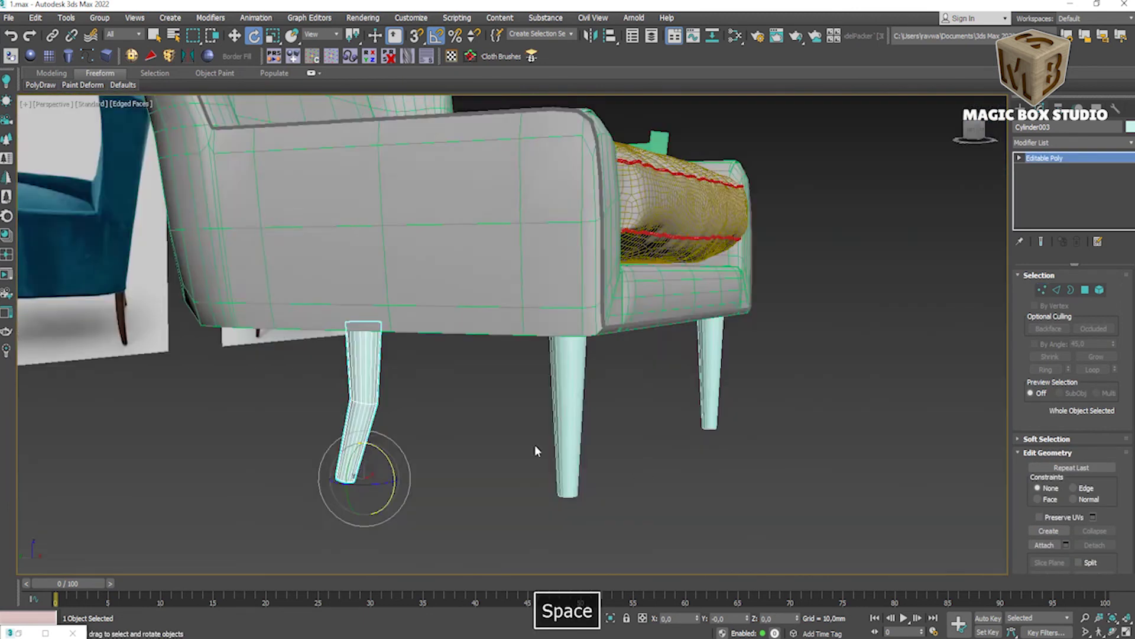
pyautogui.hotkey('ctrl', 'm')
pyautogui.scroll(3, 384, 416)
pyautogui.hotkey('alt', 'q')
pyautogui.press('1')
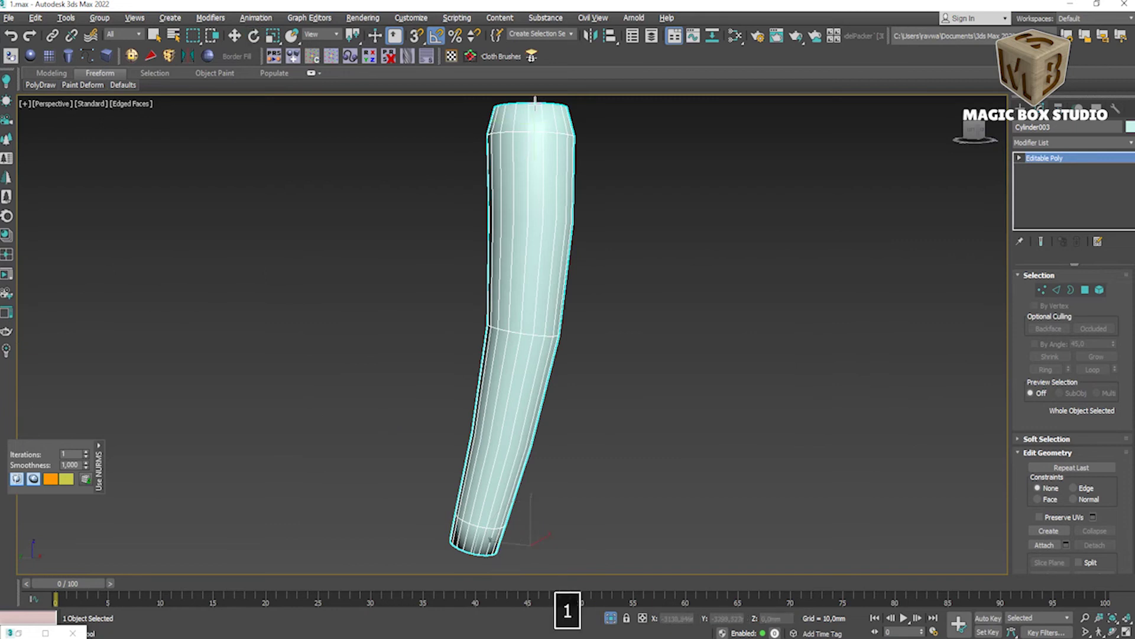
pyautogui.hotkey('ctrl', 'z')
# Step: Raise the leg's smoothing iterations to 2, then turn the smoothing preview off
pyautogui.press('w')
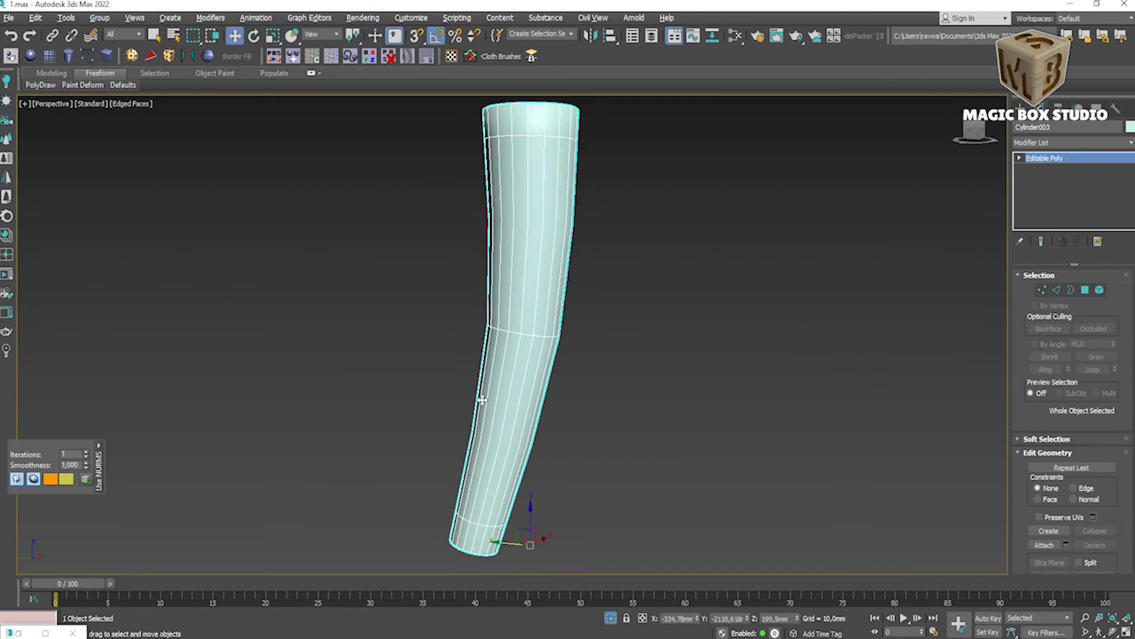
pyautogui.click(87, 457)
pyautogui.scroll(-2, 446, 374)
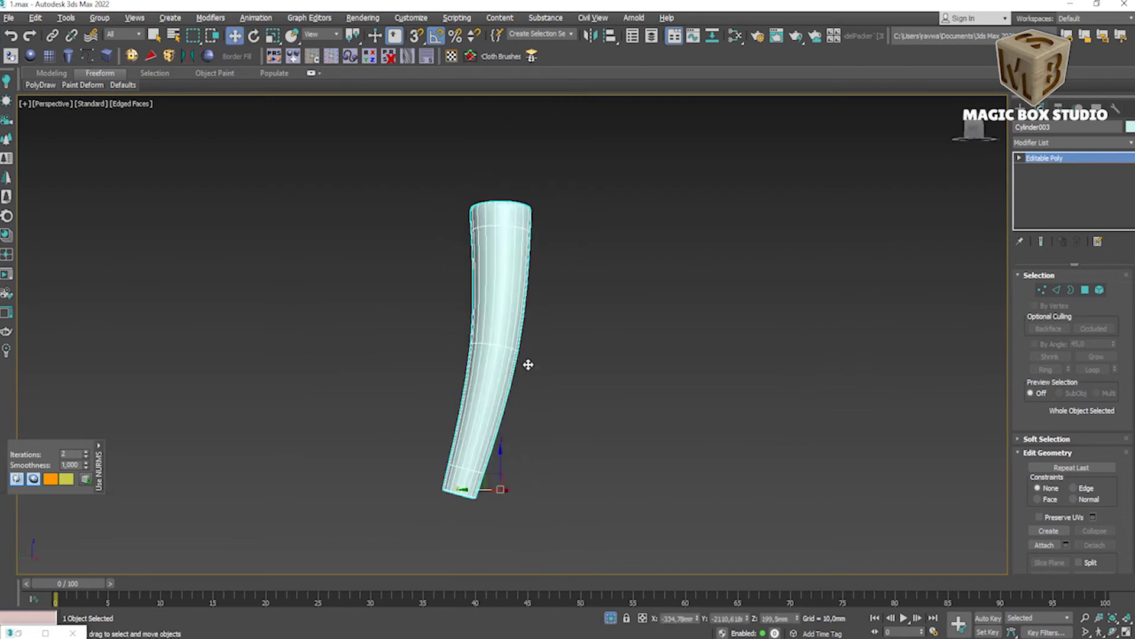
pyautogui.hotkey('ctrl', 'BackSpace')
pyautogui.scroll(2, 503, 399)
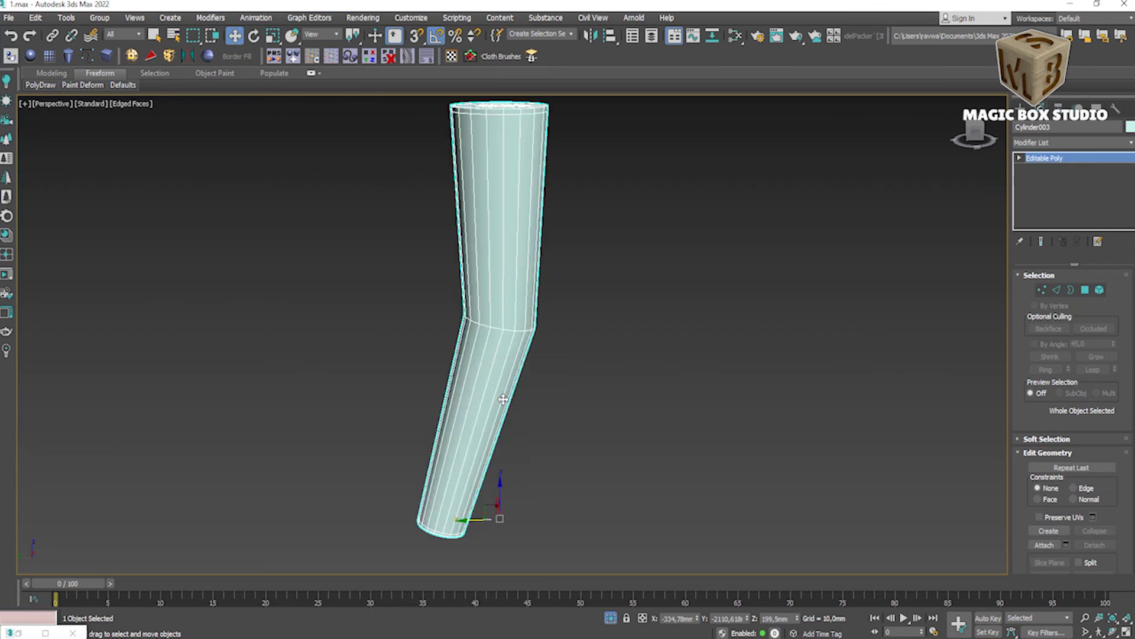
pyautogui.press('space')
pyautogui.press('space')
# Step: Unhide the chair and move the leg onto the second leg in the front reference
pyautogui.scroll(3, 360, 431)
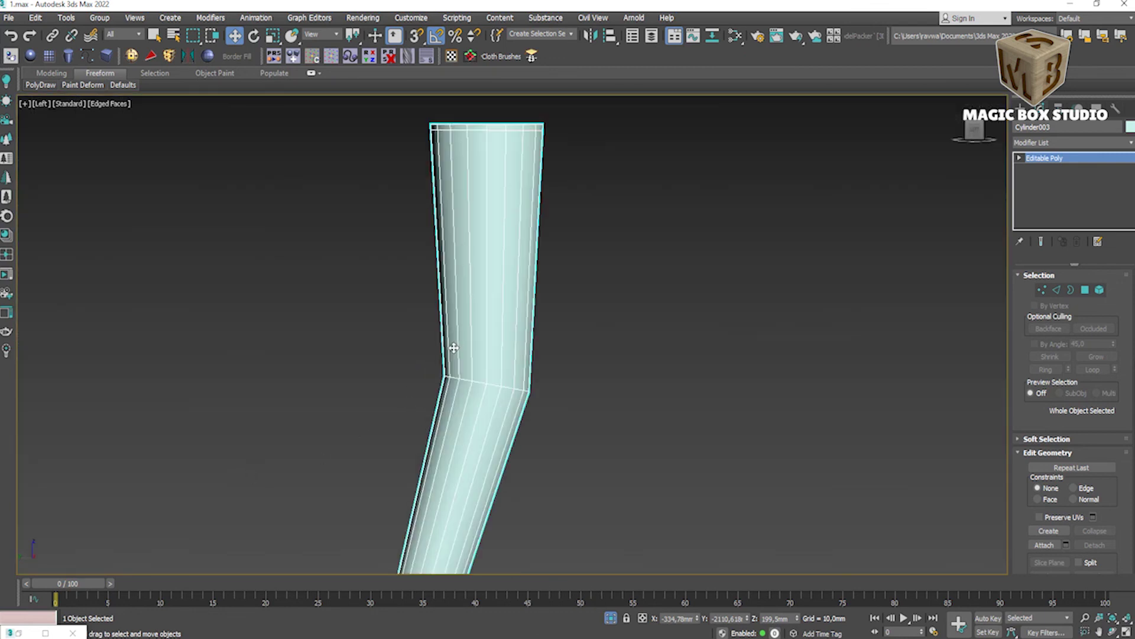
pyautogui.press('1')
pyautogui.scroll(-3, 467, 355)
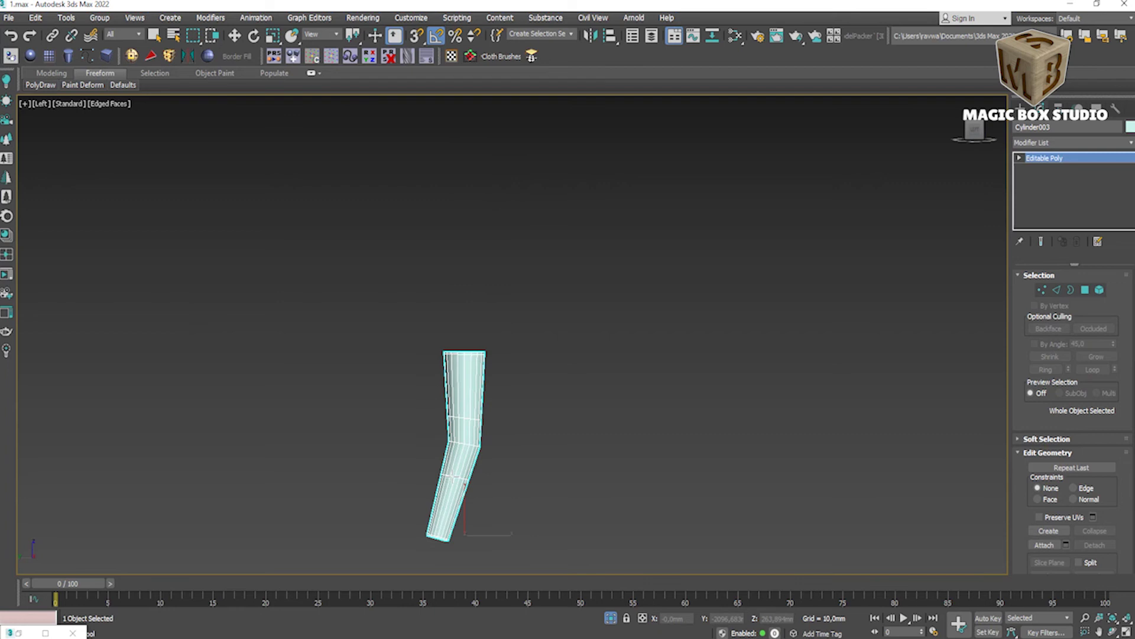
pyautogui.hotkey('alt', 'q')
pyautogui.press('w')
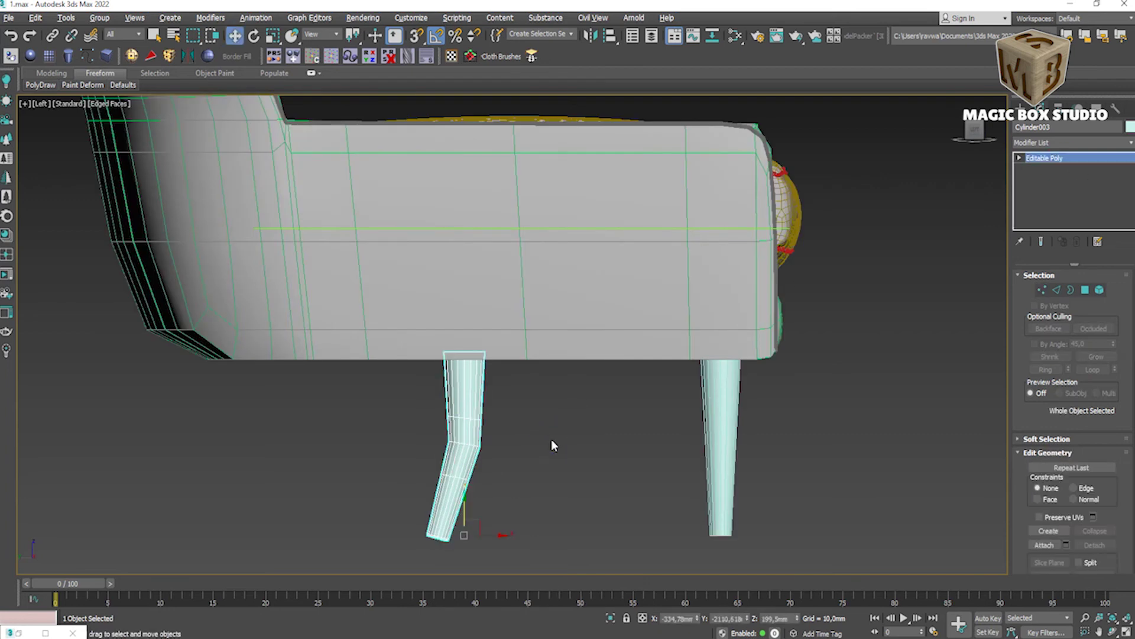
pyautogui.press('space')
pyautogui.press('space')
pyautogui.scroll(3, 384, 280)
pyautogui.moveTo(385, 280); pyautogui.dragTo(697, 279)
# Step: Tilt the leg to the reference angle and nudge its vertex rings to curve it
pyautogui.scroll(5, 609, 266)
pyautogui.press('e')
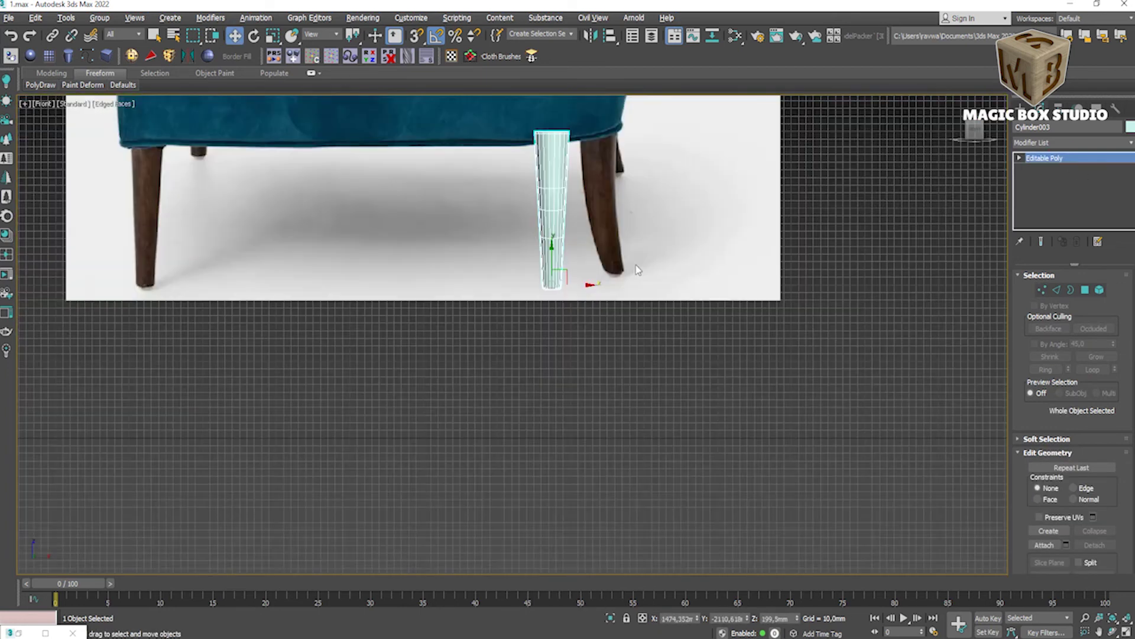
pyautogui.moveTo(532, 278)
pyautogui.mouseDown()
pyautogui.moveTo(515, 294)
pyautogui.moveTo(532, 298)
pyautogui.moveTo(596, 244)
pyautogui.mouseUp()
pyautogui.scroll(3, 570, 195)
pyautogui.press('1')
pyautogui.press('q')
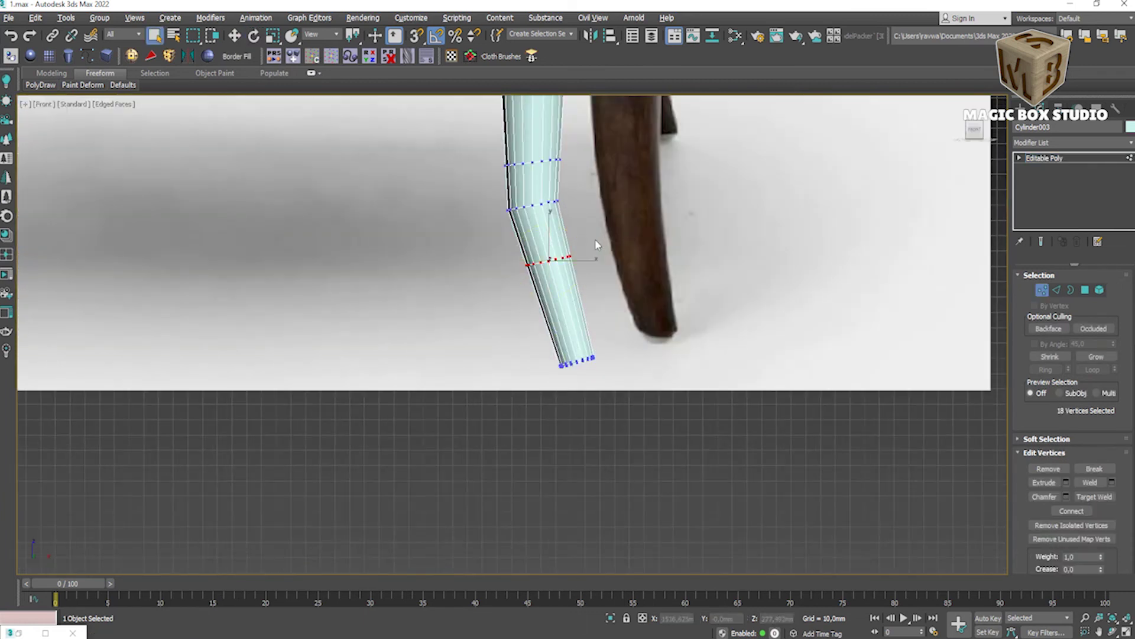
pyautogui.press('w')
pyautogui.moveTo(596, 244); pyautogui.dragTo(596, 300, button='middle')
pyautogui.moveTo(568, 314); pyautogui.dragTo(564, 315)
pyautogui.moveTo(565, 261); pyautogui.dragTo(567, 261)
pyautogui.scroll(3, 555, 337)
pyautogui.scroll(2, 555, 336)
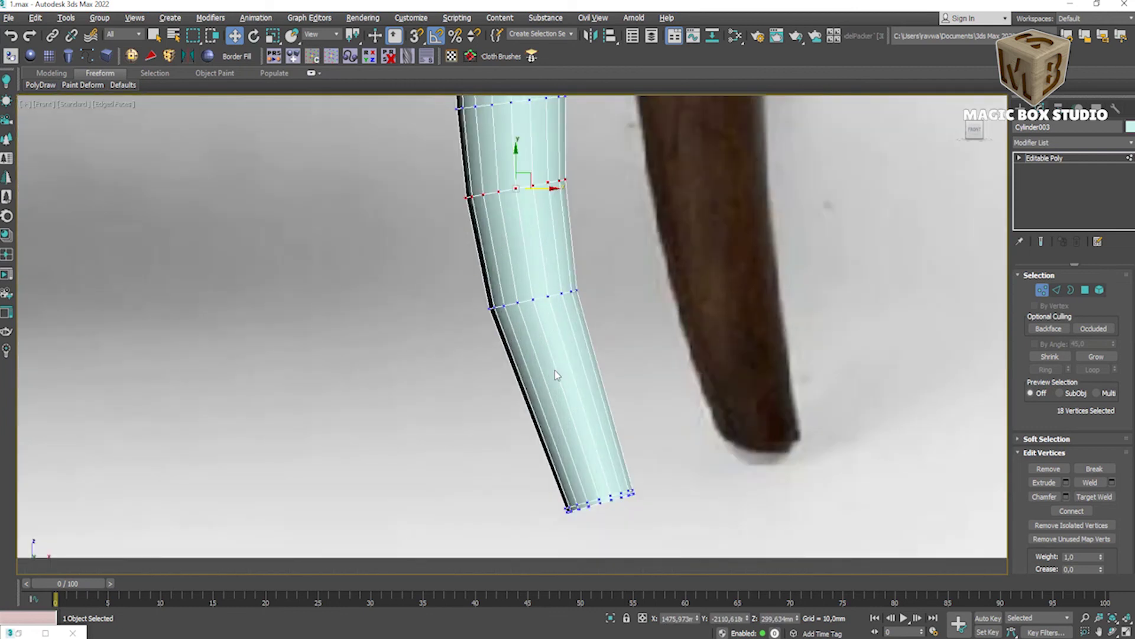
# Step: Shift another vertex ring and an edge loop to smooth the leg's curve
pyautogui.press('w')
pyautogui.click(557, 386)
pyautogui.scroll(-4, 559, 381)
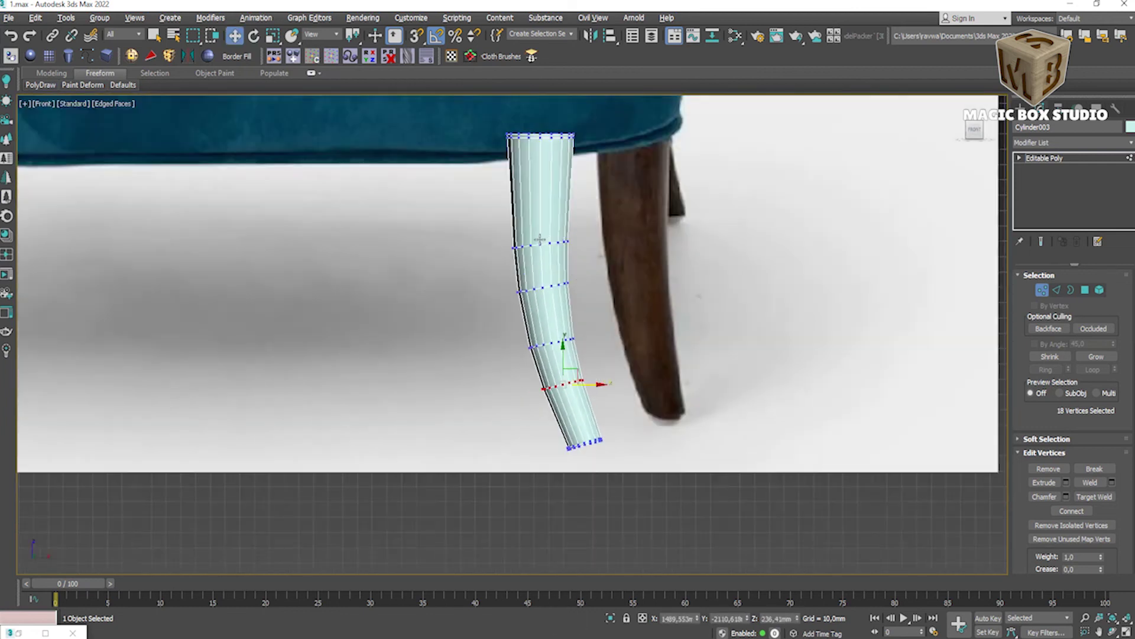
pyautogui.scroll(3, 539, 238)
pyautogui.scroll(4, 595, 406)
pyautogui.press('2')
pyautogui.click(611, 533)
pyautogui.scroll(-5, 499, 317)
pyautogui.scroll(4, 467, 249)
pyautogui.press('w')
pyautogui.doubleClick(461, 234)
pyautogui.moveTo(468, 235); pyautogui.dragTo(467, 236)
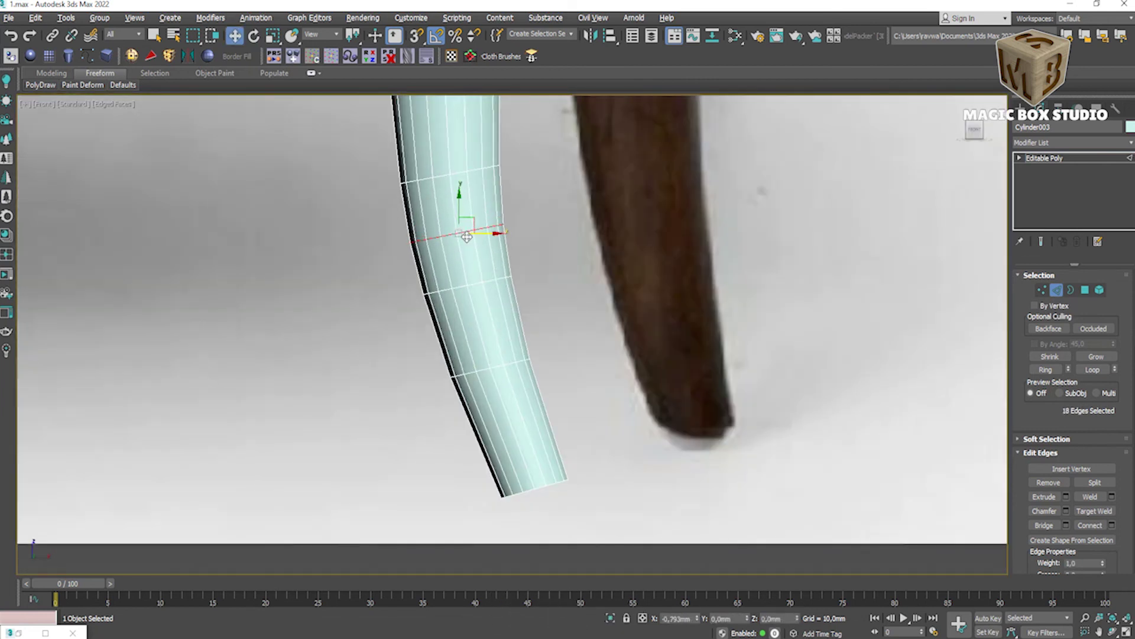
pyautogui.scroll(-3, 466, 237)
pyautogui.scroll(-3, 436, 393)
# Step: Scale the foot vertices to taper the bottom of the leg
pyautogui.rightClick(431, 329)
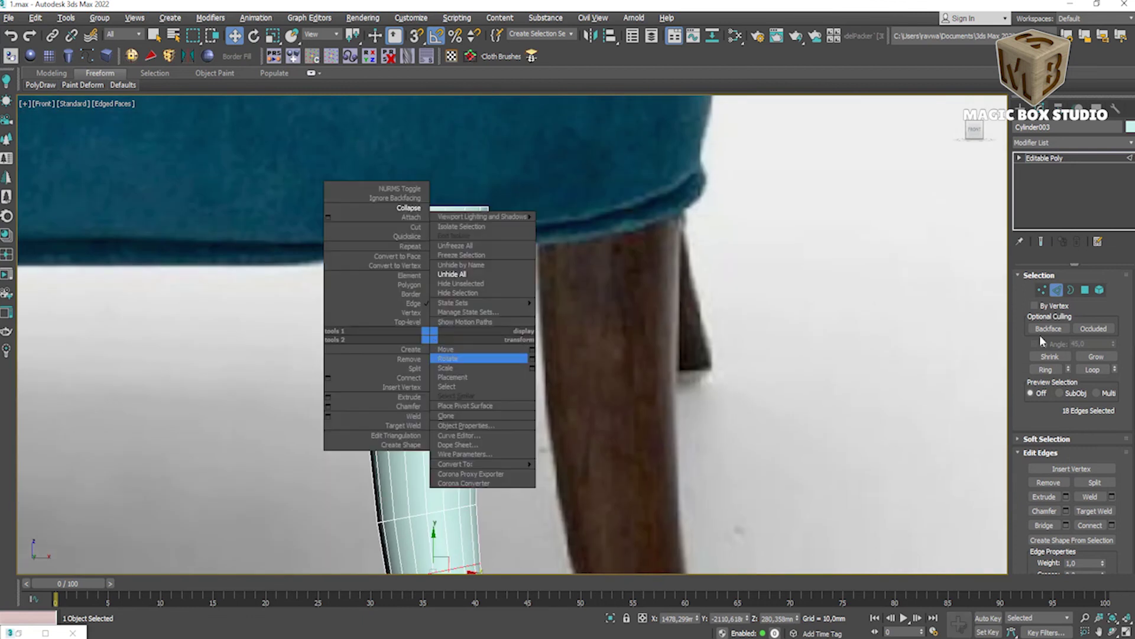
pyautogui.keyDown('ctrl'); pyautogui.click(1042, 290); pyautogui.keyUp('ctrl')
pyautogui.scroll(-3, 449, 249)
pyautogui.moveTo(449, 354); pyautogui.dragTo(450, 195, button='middle')
pyautogui.press('r')
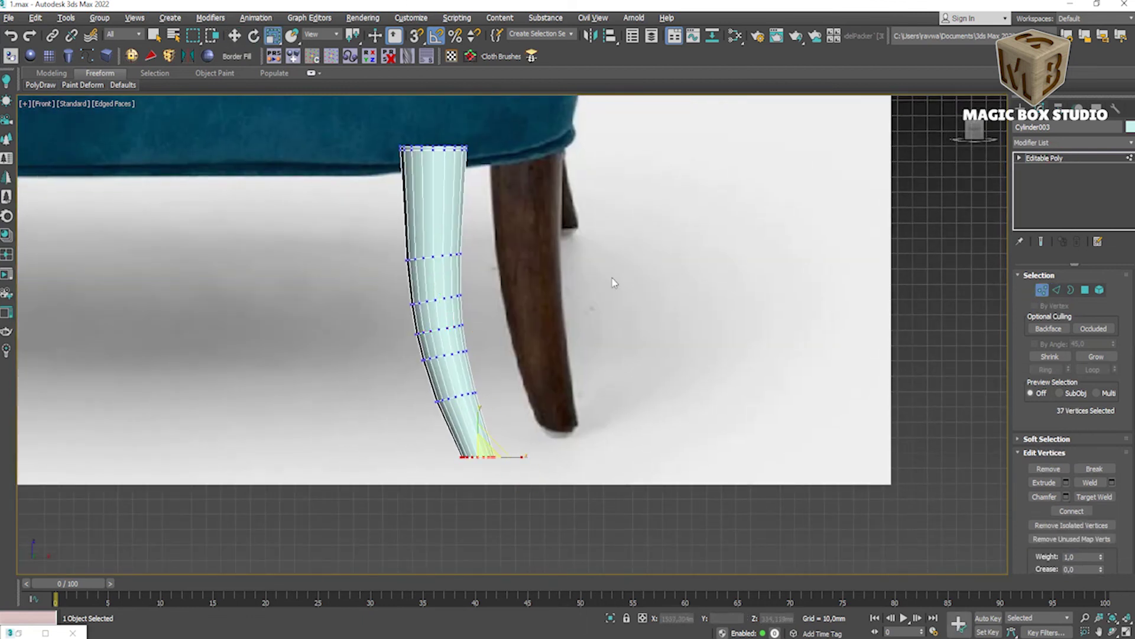
pyautogui.click(1056, 291)
pyautogui.scroll(5, 427, 152)
pyautogui.click(436, 207)
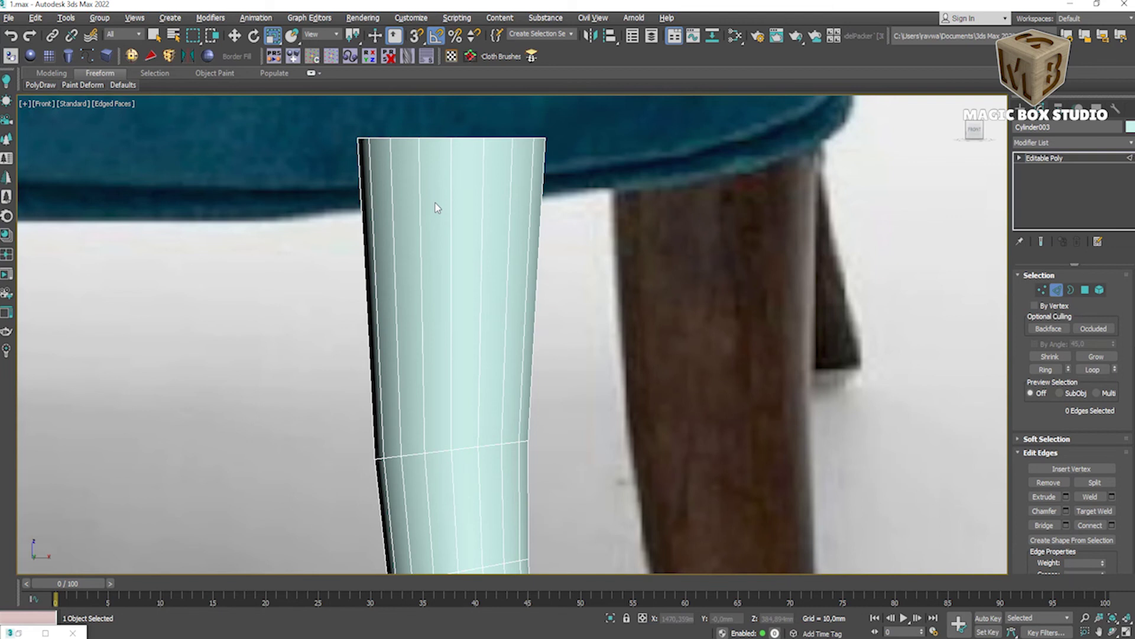
pyautogui.click(1041, 290)
pyautogui.scroll(-2, 373, 392)
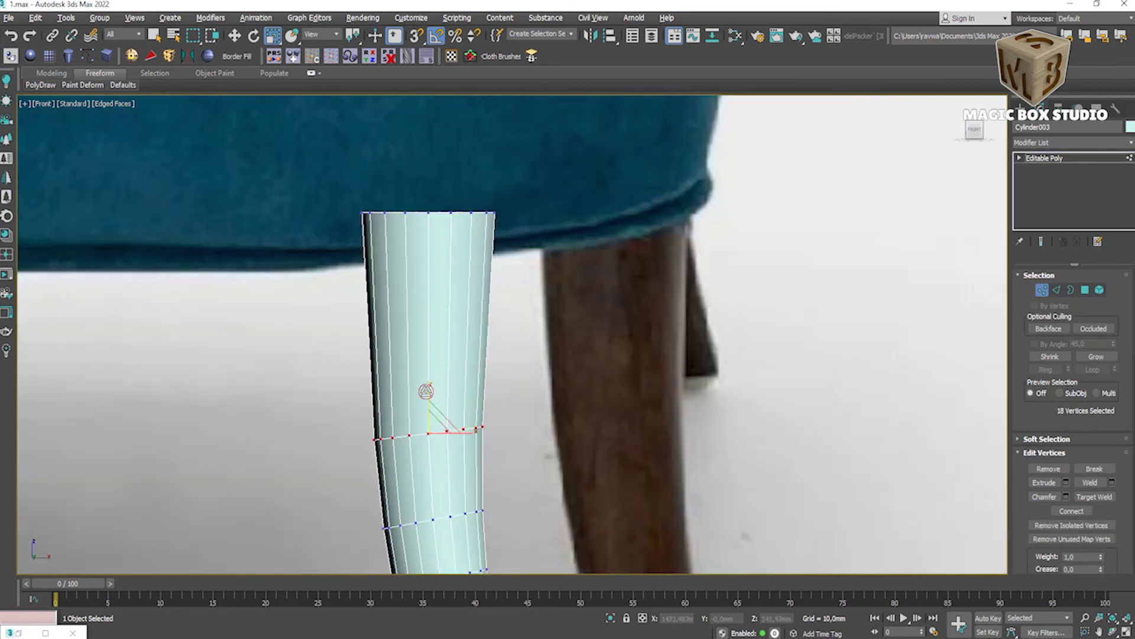
pyautogui.scroll(-3, 426, 421)
pyautogui.scroll(3, 345, 427)
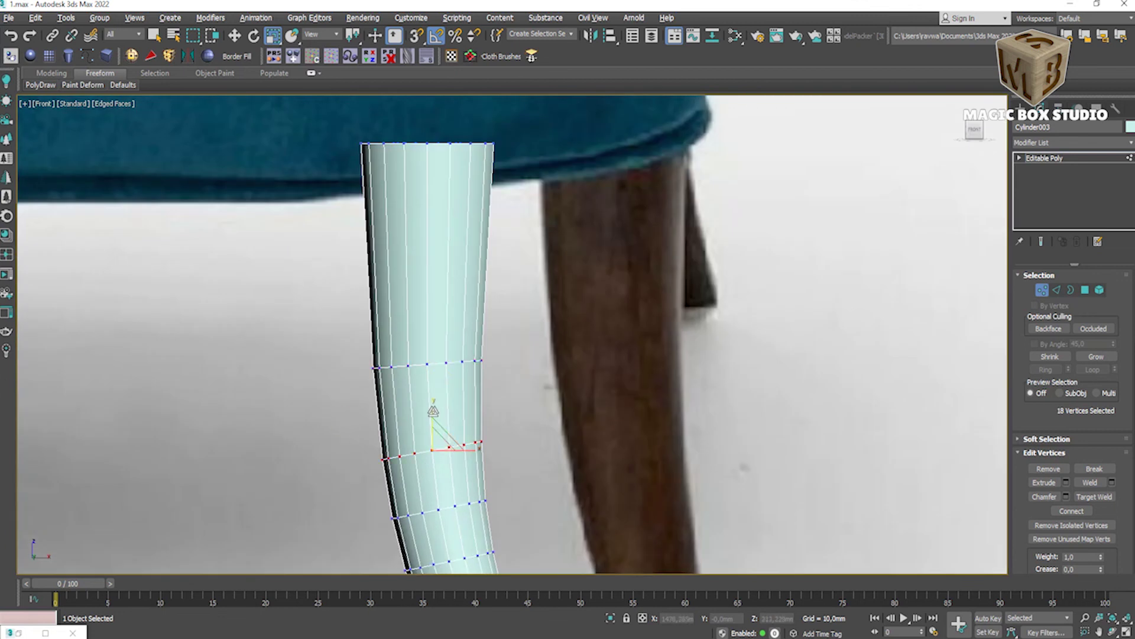
pyautogui.scroll(-3, 433, 417)
pyautogui.scroll(3, 433, 416)
pyautogui.press('6')
pyautogui.scroll(-3, 545, 406)
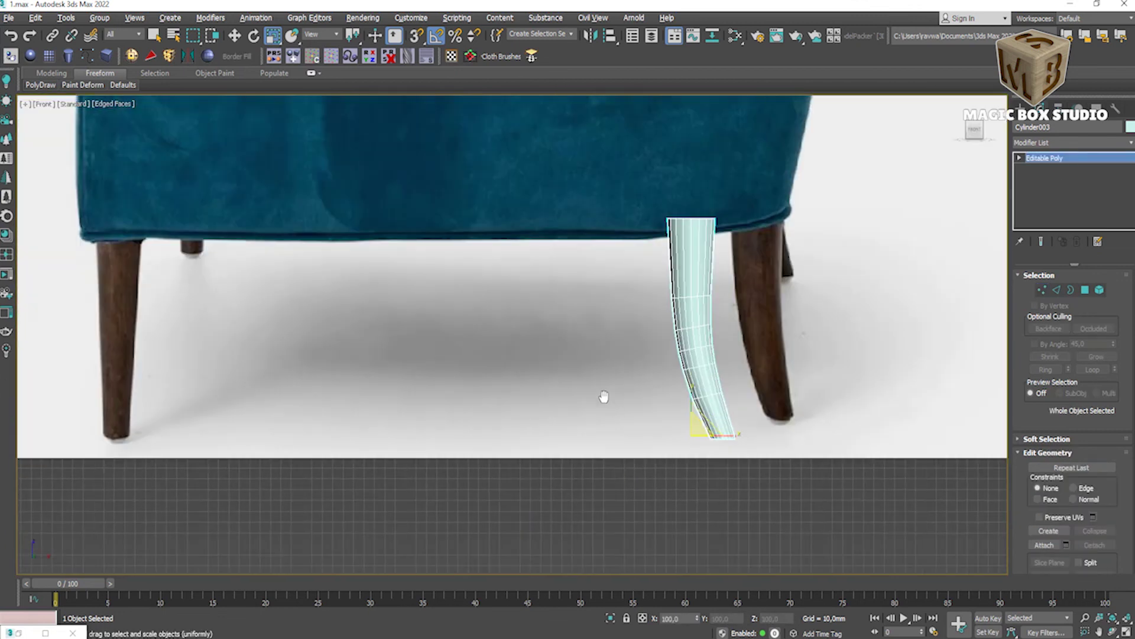
pyautogui.press('space')
pyautogui.press('space')
# Step: Center the leg's pivot on the object and rotate the leg 45 degrees
pyautogui.press('e')
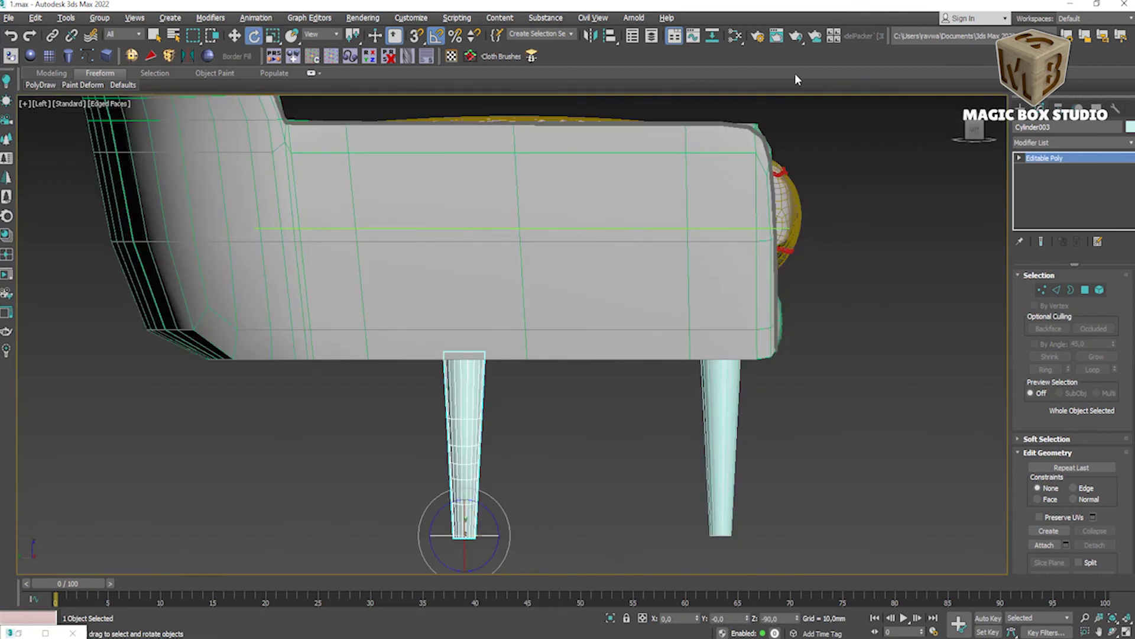
pyautogui.click(1059, 108)
pyautogui.click(1073, 195)
pyautogui.click(1073, 259)
pyautogui.click(1073, 194)
pyautogui.moveTo(450, 444); pyautogui.dragTo(473, 448)
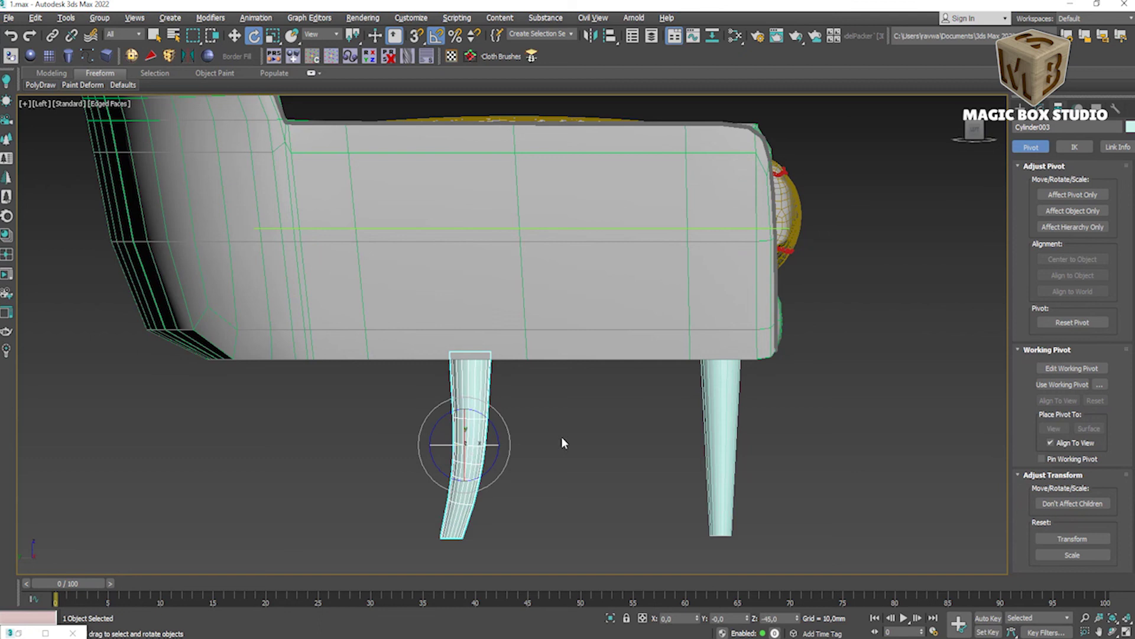
# Step: Move the curved leg under the front reference chair and keep it selected
pyautogui.press('w')
pyautogui.press('space')
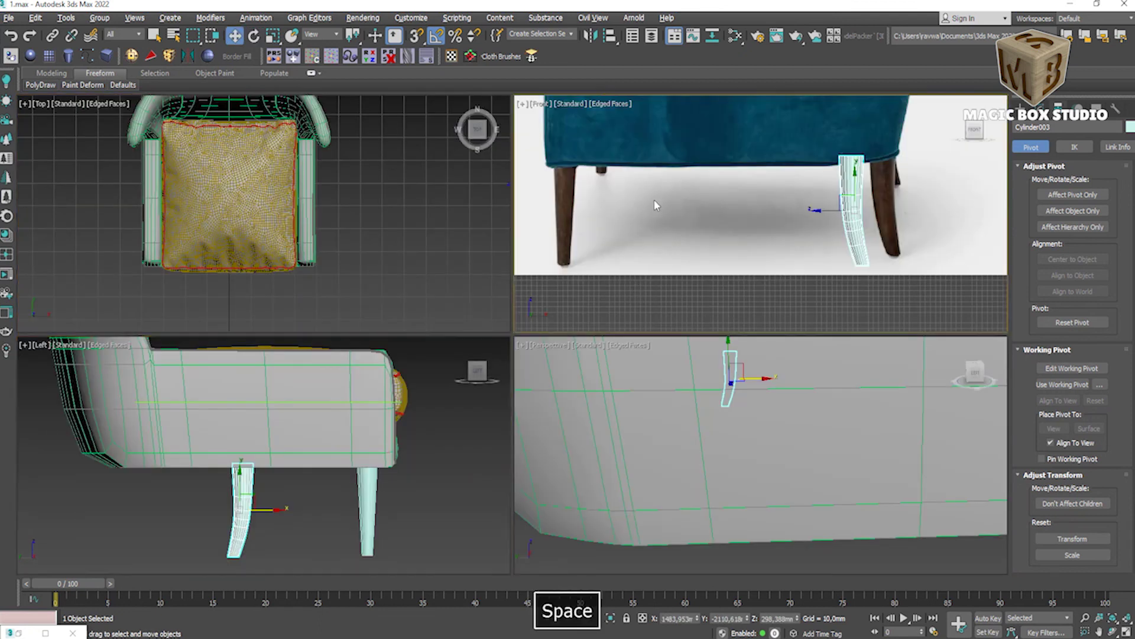
pyautogui.press('space')
pyautogui.moveTo(700, 296); pyautogui.dragTo(388, 296)
pyautogui.scroll(5, 356, 268)
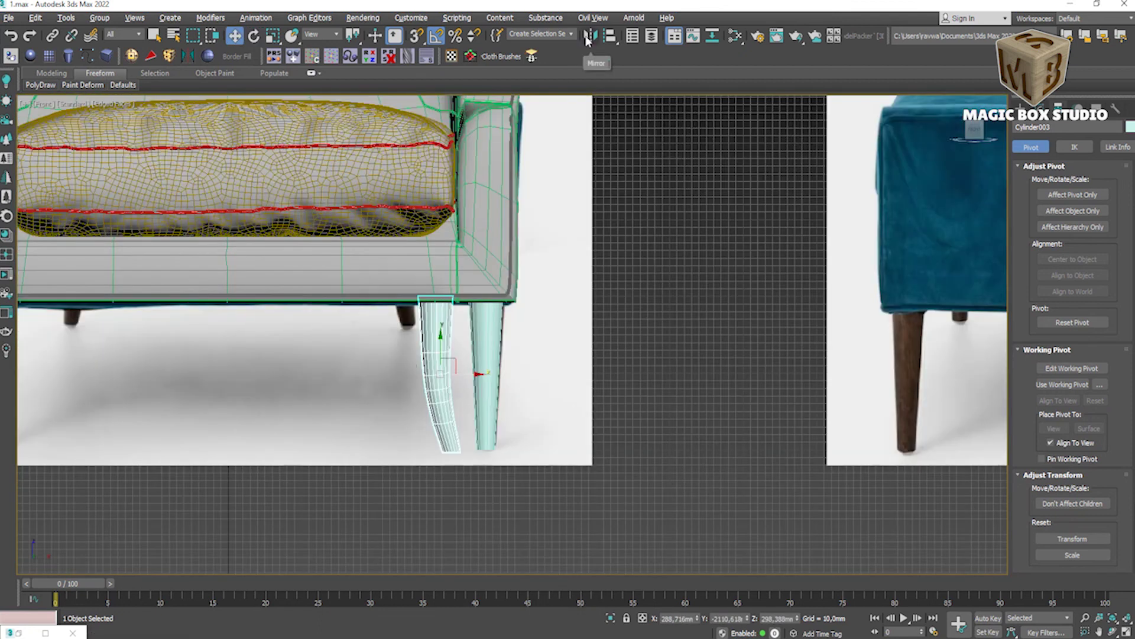
pyautogui.click(479, 367)
pyautogui.click(441, 363)
# Step: Mirror a copy of the curved leg and position it under the opposite back corner
pyautogui.click(590, 35)
pyautogui.click(521, 349)
pyautogui.click(527, 423)
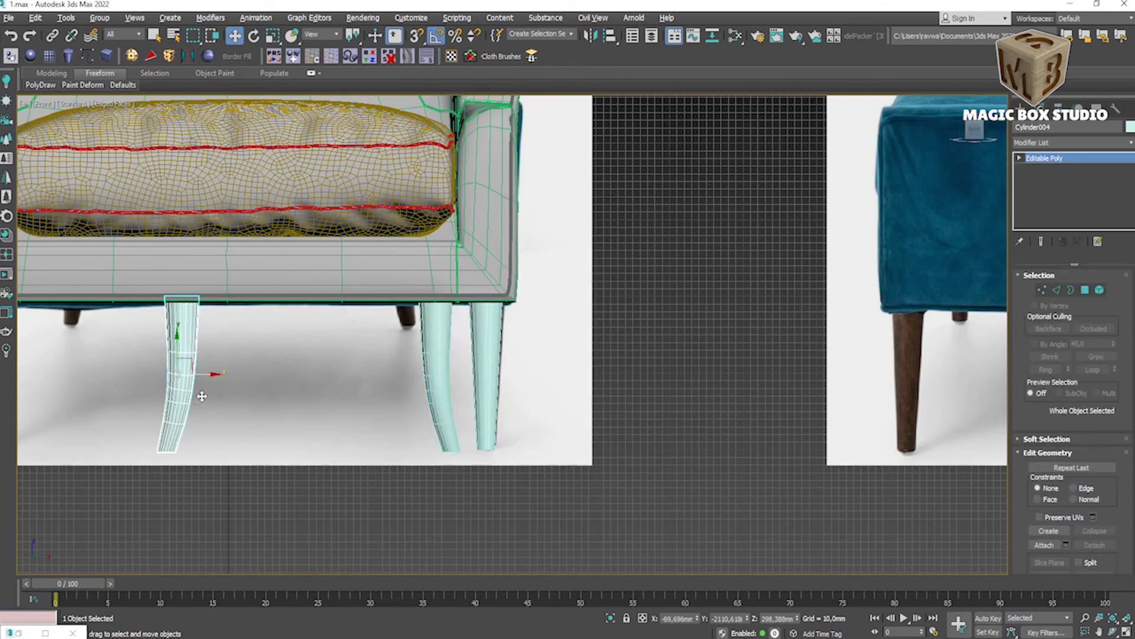
pyautogui.moveTo(418, 348); pyautogui.dragTo(271, 349)
pyautogui.press('space')
pyautogui.moveTo(499, 443); pyautogui.dragTo(309, 448)
pyautogui.press('p')
pyautogui.moveTo(309, 449)
pyautogui.keyDown('alt'); pyautogui.mouseDown(button='middle')
pyautogui.moveTo(648, 470)
pyautogui.moveTo(533, 392)
pyautogui.moveTo(461, 419)
pyautogui.mouseUp(button='middle'); pyautogui.keyUp('alt')
pyautogui.moveTo(461, 418); pyautogui.dragTo(468, 420)
# Step: Undo the scale and raise the mirrored leg Cylinder004 into the seat base
pyautogui.press('r')
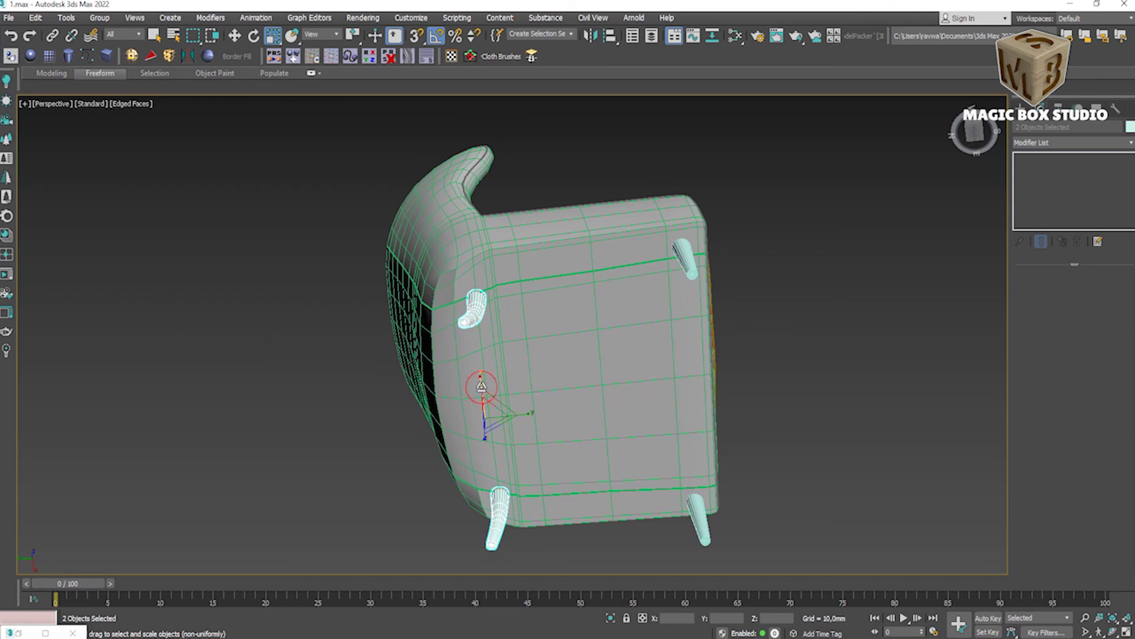
pyautogui.keyDown('alt'); pyautogui.moveTo(468, 408); pyautogui.dragTo(486, 361, button='middle'); pyautogui.keyUp('alt')
pyautogui.scroll(3, 493, 454)
pyautogui.hotkey('ctrl', 'z')
pyautogui.scroll(-2, 469, 410)
pyautogui.press('w')
pyautogui.click(470, 338)
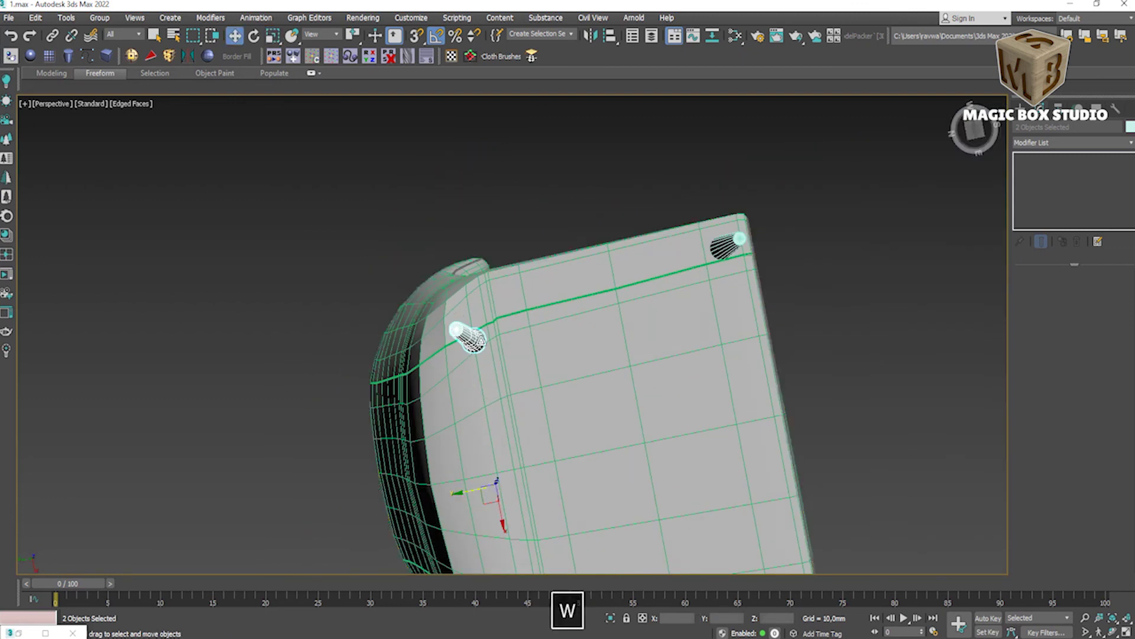
pyautogui.moveTo(472, 373); pyautogui.dragTo(471, 355)
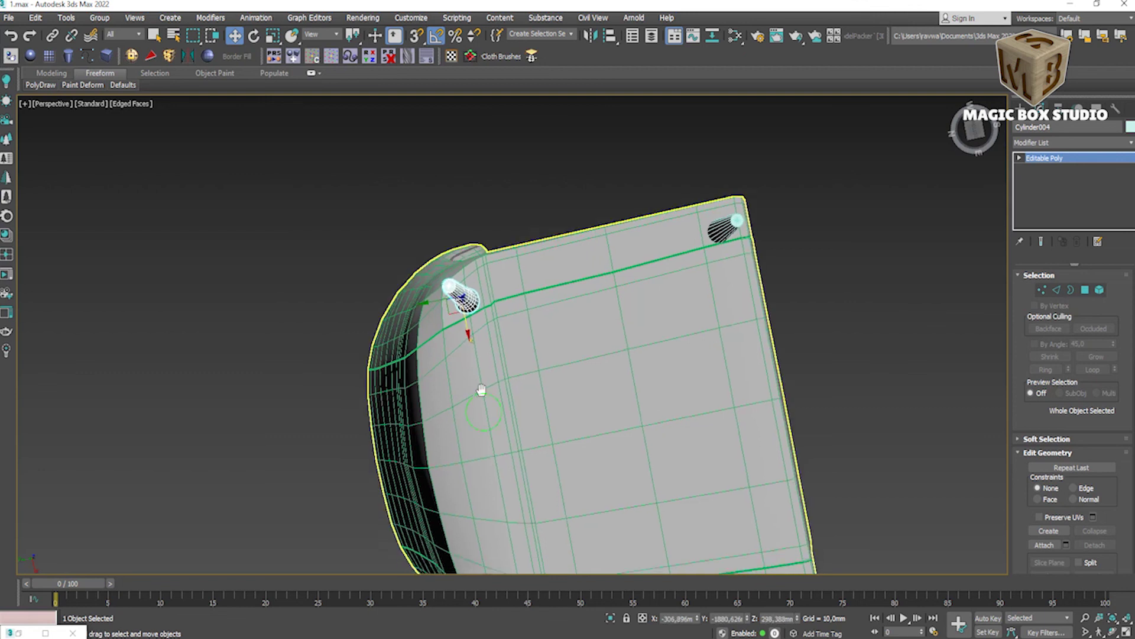
# Step: Select the back leg Cylinder003, then the straight front legs in the front view
pyautogui.keyDown('alt'); pyautogui.moveTo(481, 393); pyautogui.dragTo(937, 386, button='middle'); pyautogui.keyUp('alt')
pyautogui.click(936, 386)
pyautogui.press('space')
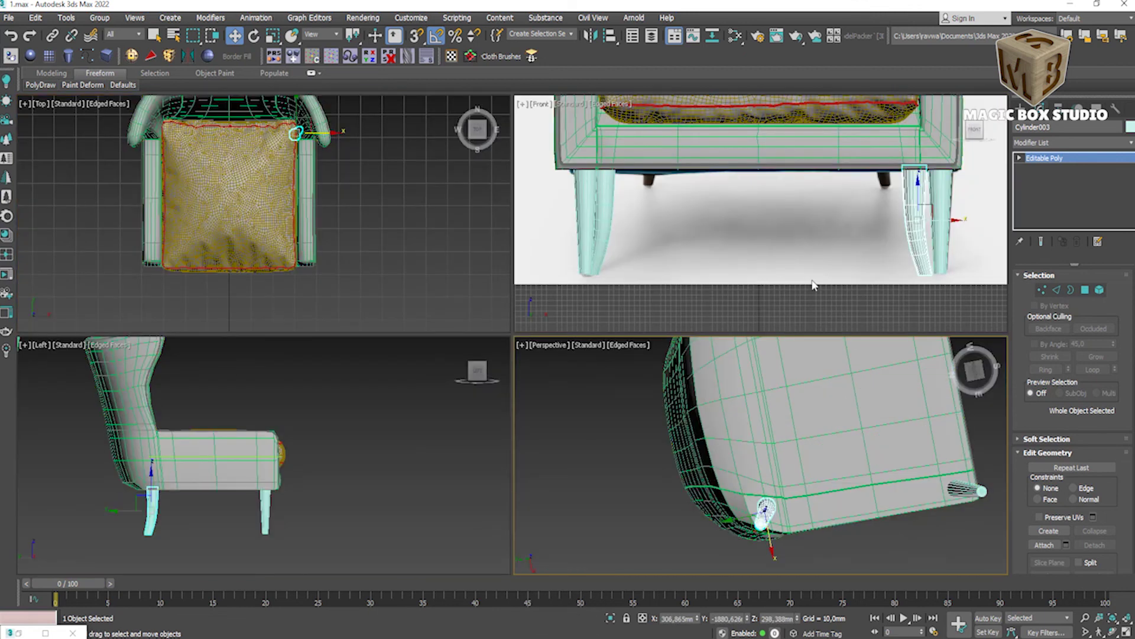
pyautogui.press('space')
pyautogui.click(872, 355)
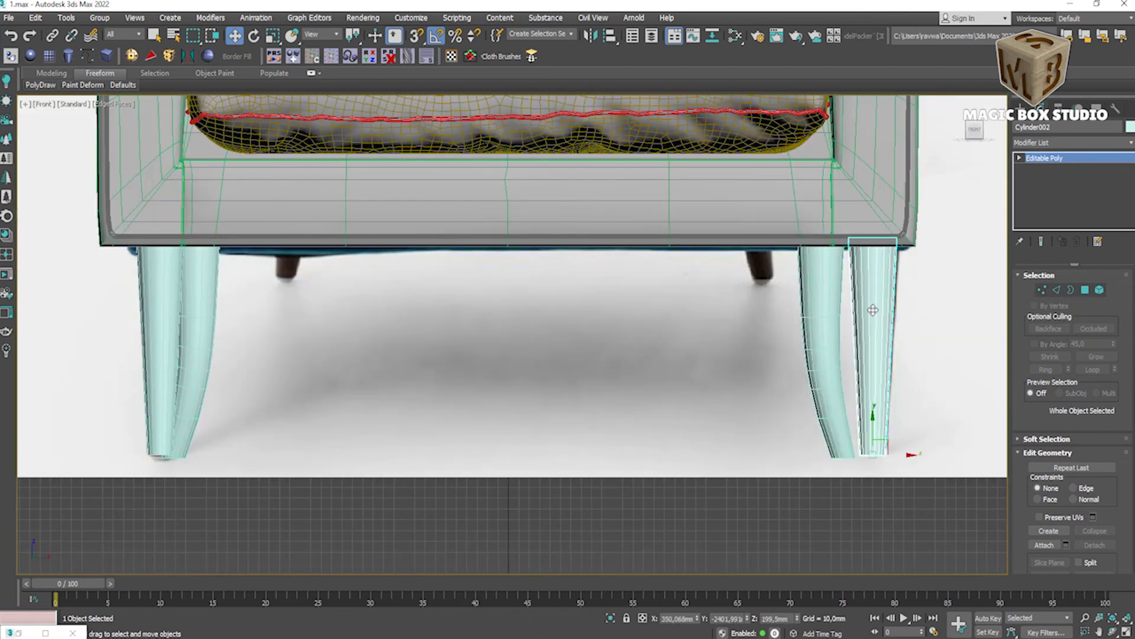
pyautogui.keyDown('ctrl'); pyautogui.click(158, 393); pyautogui.keyUp('ctrl')
pyautogui.keyDown('alt'); pyautogui.click(157, 392); pyautogui.keyUp('alt')
pyautogui.scroll(5, 867, 454)
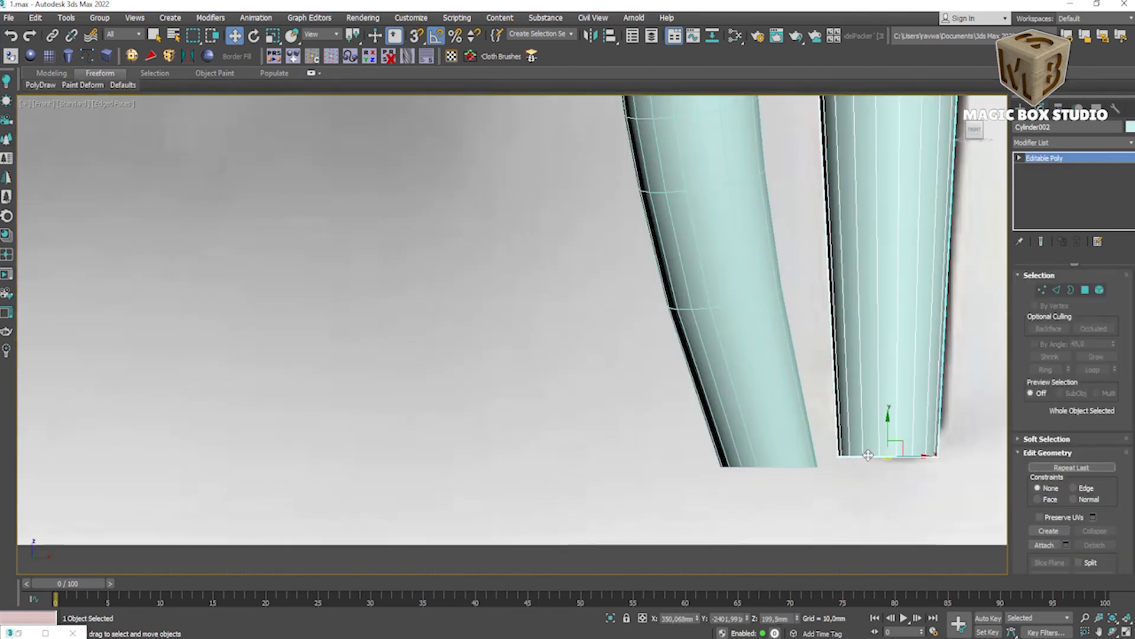
# Step: Adjust the bottom vertices of front legs Cylinder002 and Cylinder001
pyautogui.click(1041, 290)
pyautogui.moveTo(836, 436); pyautogui.dragTo(952, 498)
pyautogui.scroll(-5, 882, 442)
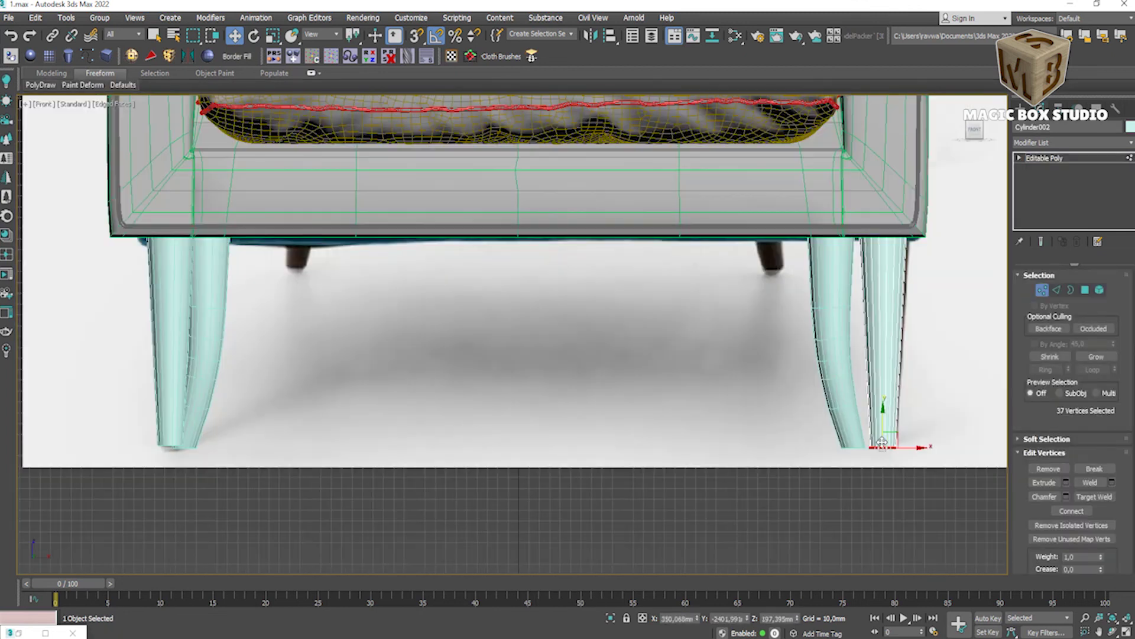
pyautogui.click(170, 437)
pyautogui.scroll(5, 343, 444)
pyautogui.press('1')
pyautogui.scroll(-5, 371, 445)
pyautogui.press('p')
pyautogui.moveTo(807, 460)
pyautogui.keyDown('alt'); pyautogui.mouseDown(button='middle')
pyautogui.moveTo(687, 569)
pyautogui.moveTo(636, 527)
pyautogui.moveTo(642, 509)
pyautogui.moveTo(628, 508)
pyautogui.mouseUp(button='middle'); pyautogui.keyUp('alt')
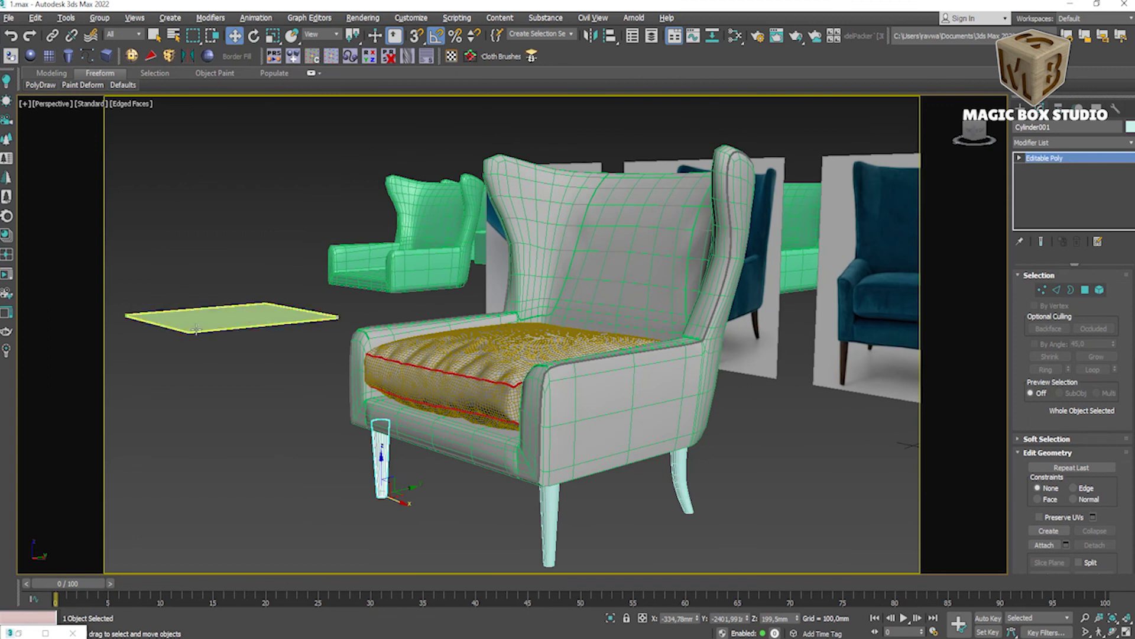
# Step: Delete the stray green plane and launch a Corona interactive render of the chair
pyautogui.press('Delete')
pyautogui.moveTo(197, 328)
pyautogui.keyDown('alt'); pyautogui.mouseDown(button='middle')
pyautogui.moveTo(279, 401)
pyautogui.moveTo(402, 327)
pyautogui.moveTo(388, 340)
pyautogui.mouseUp(button='middle'); pyautogui.keyUp('alt')
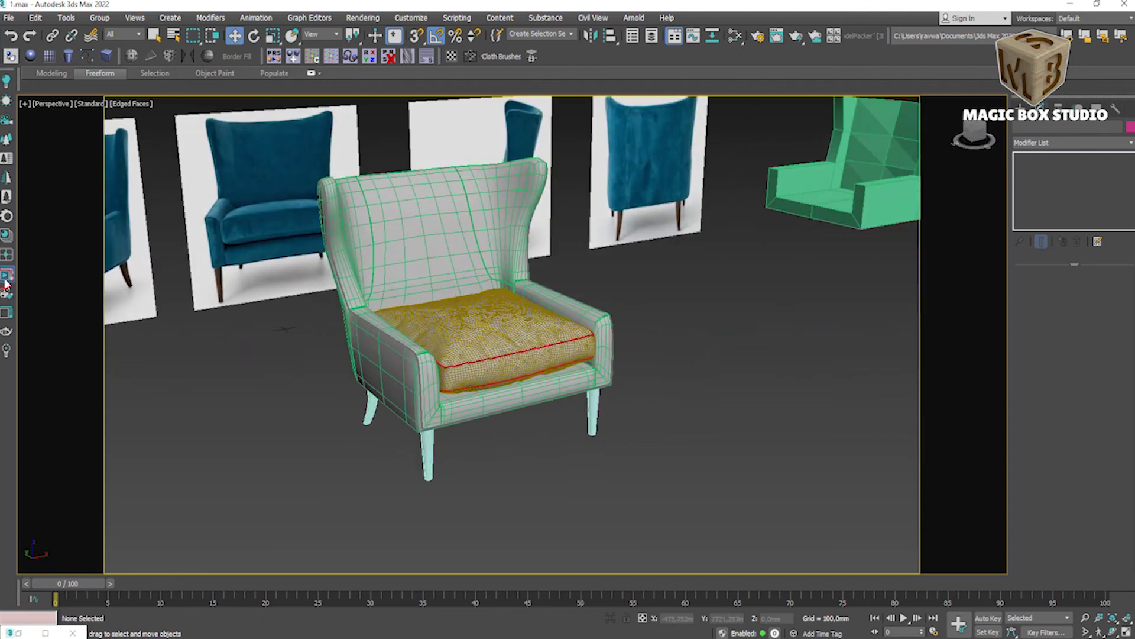
pyautogui.click(6, 284)
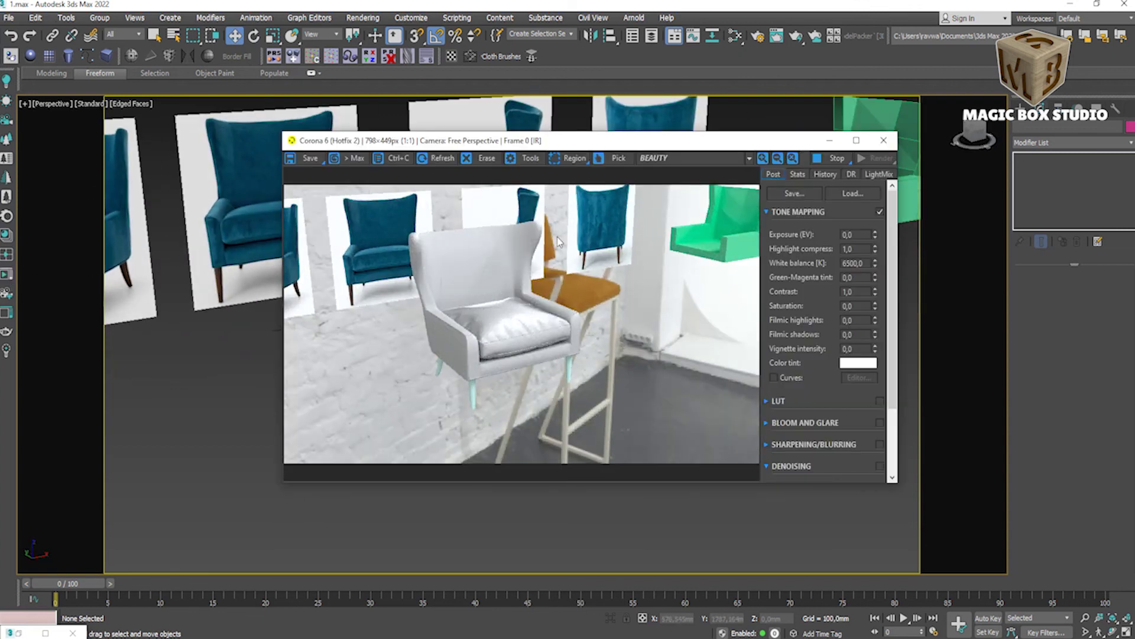